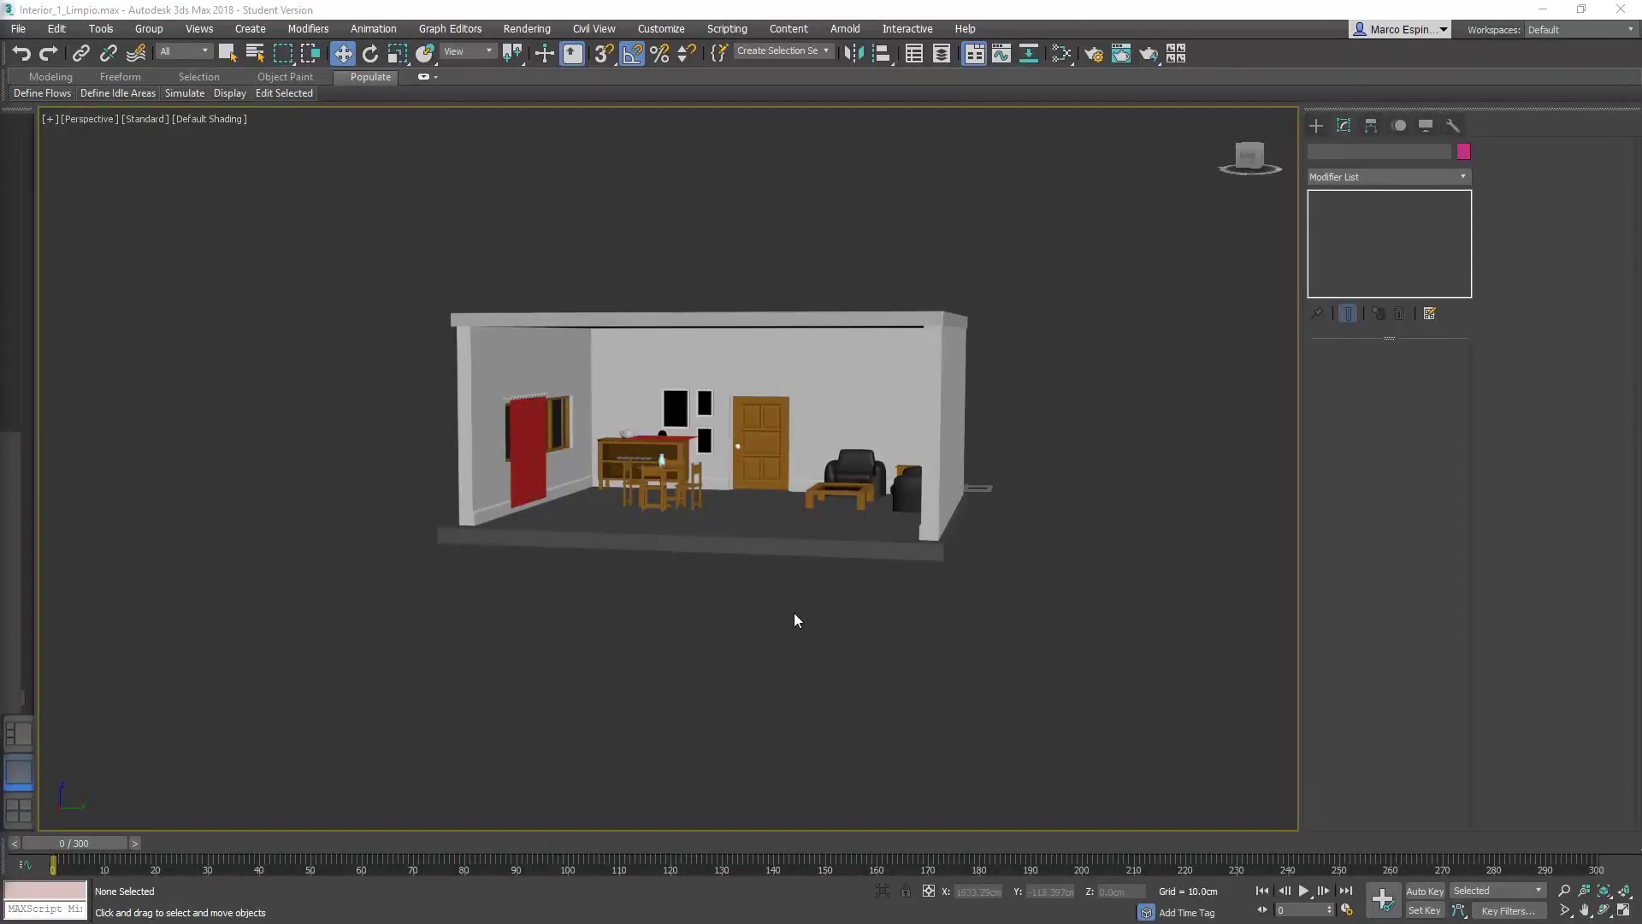
Orbit and zoom into the room and select the red Mantel plane above the table
alt+middle_drag(795, 616, 748, 638)
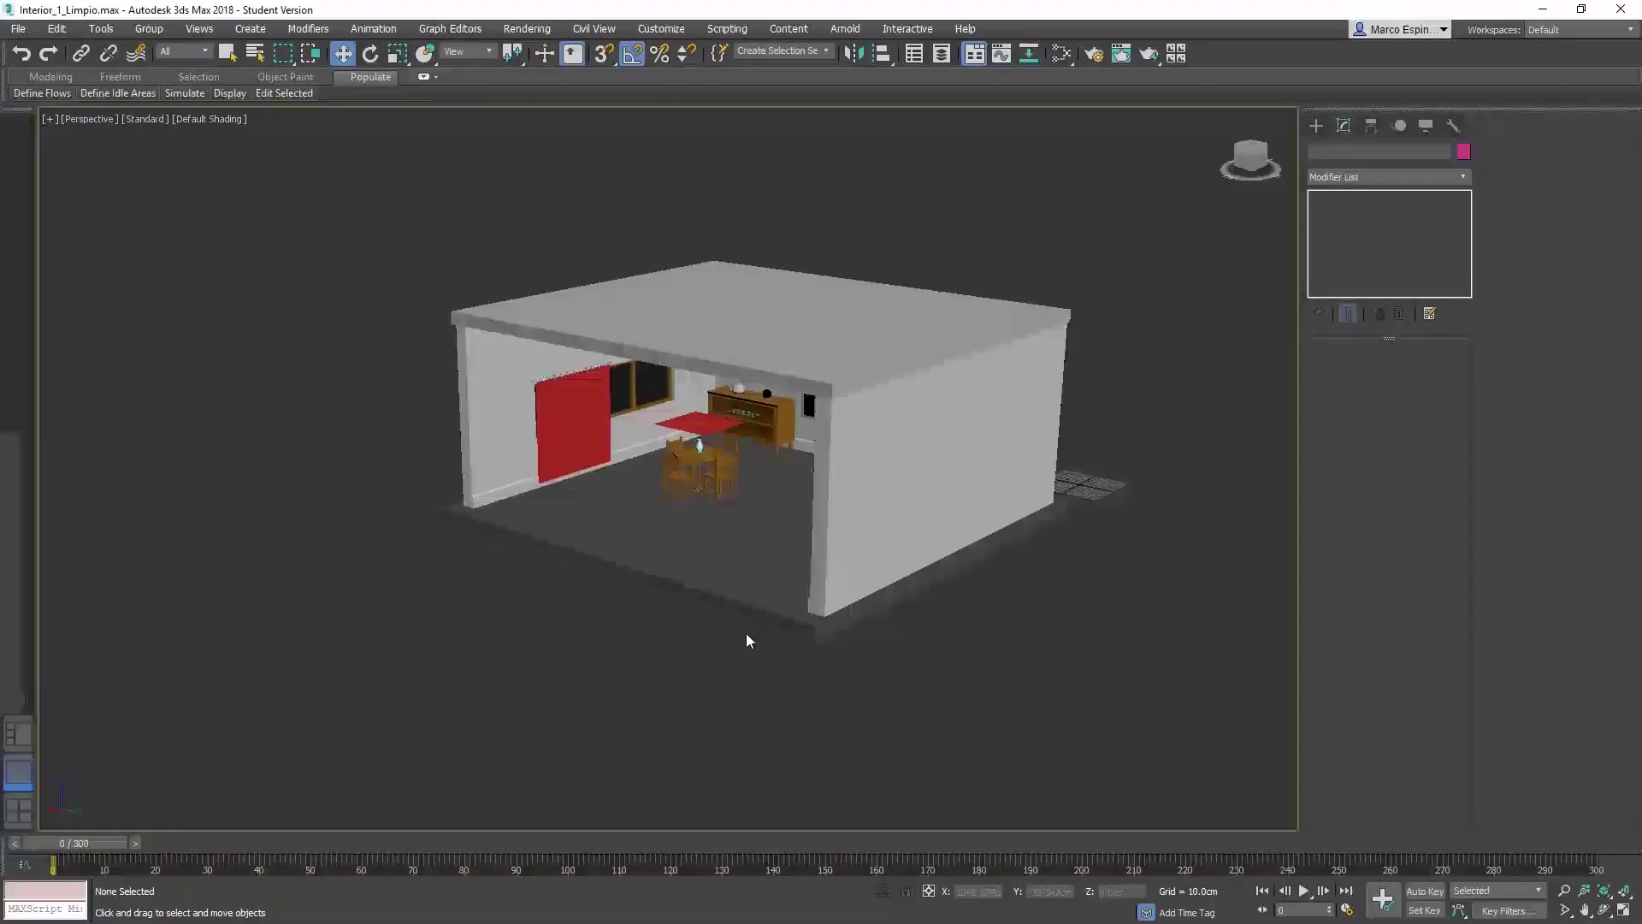
click(676, 428)
scroll(680, 445, up, 5)
scroll(686, 487, up, 3)
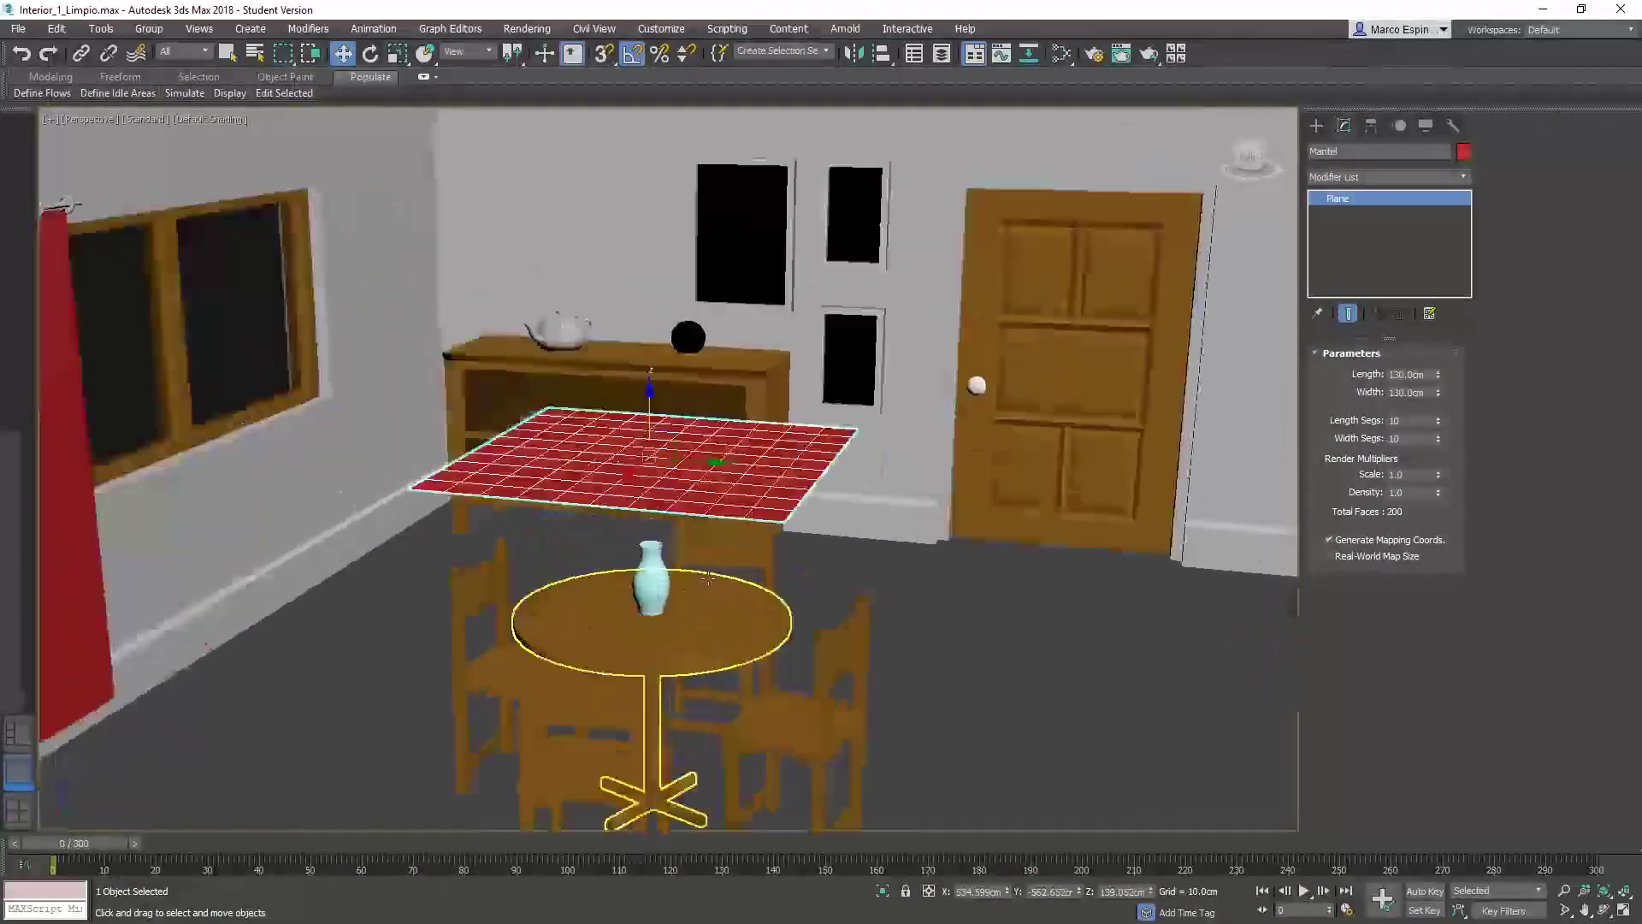
scroll(691, 526, up, 2)
middle_drag(692, 526, 630, 571)
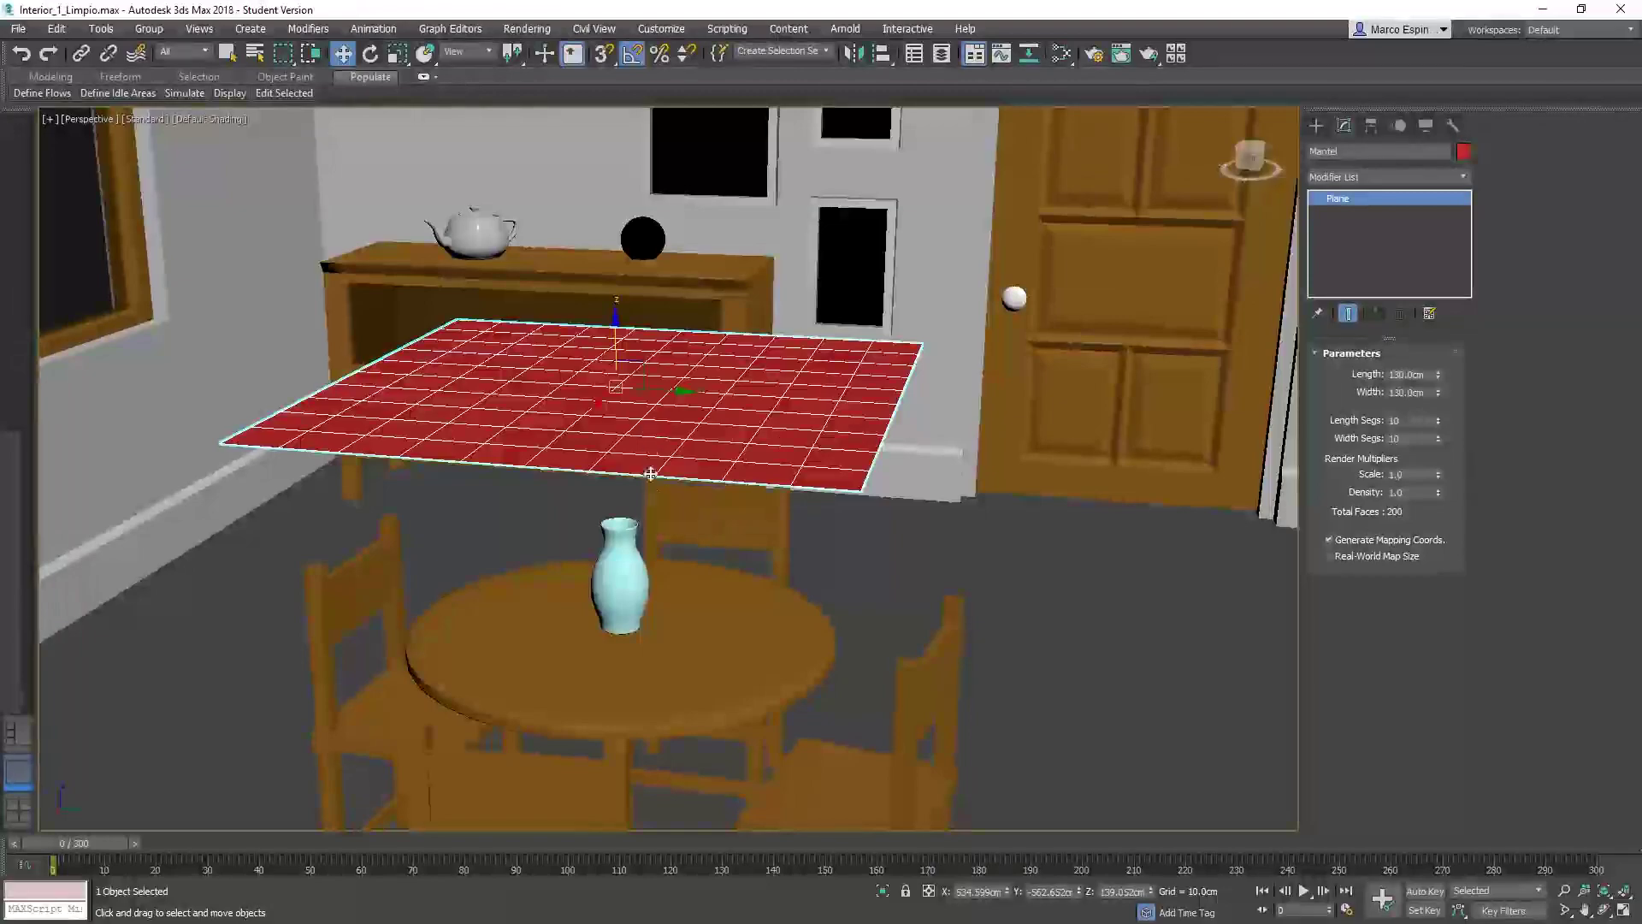
Orbit around the 130 × 130 cm Mantel plane and check its 10 × 10 segment parameters
scroll(631, 570, down, 3)
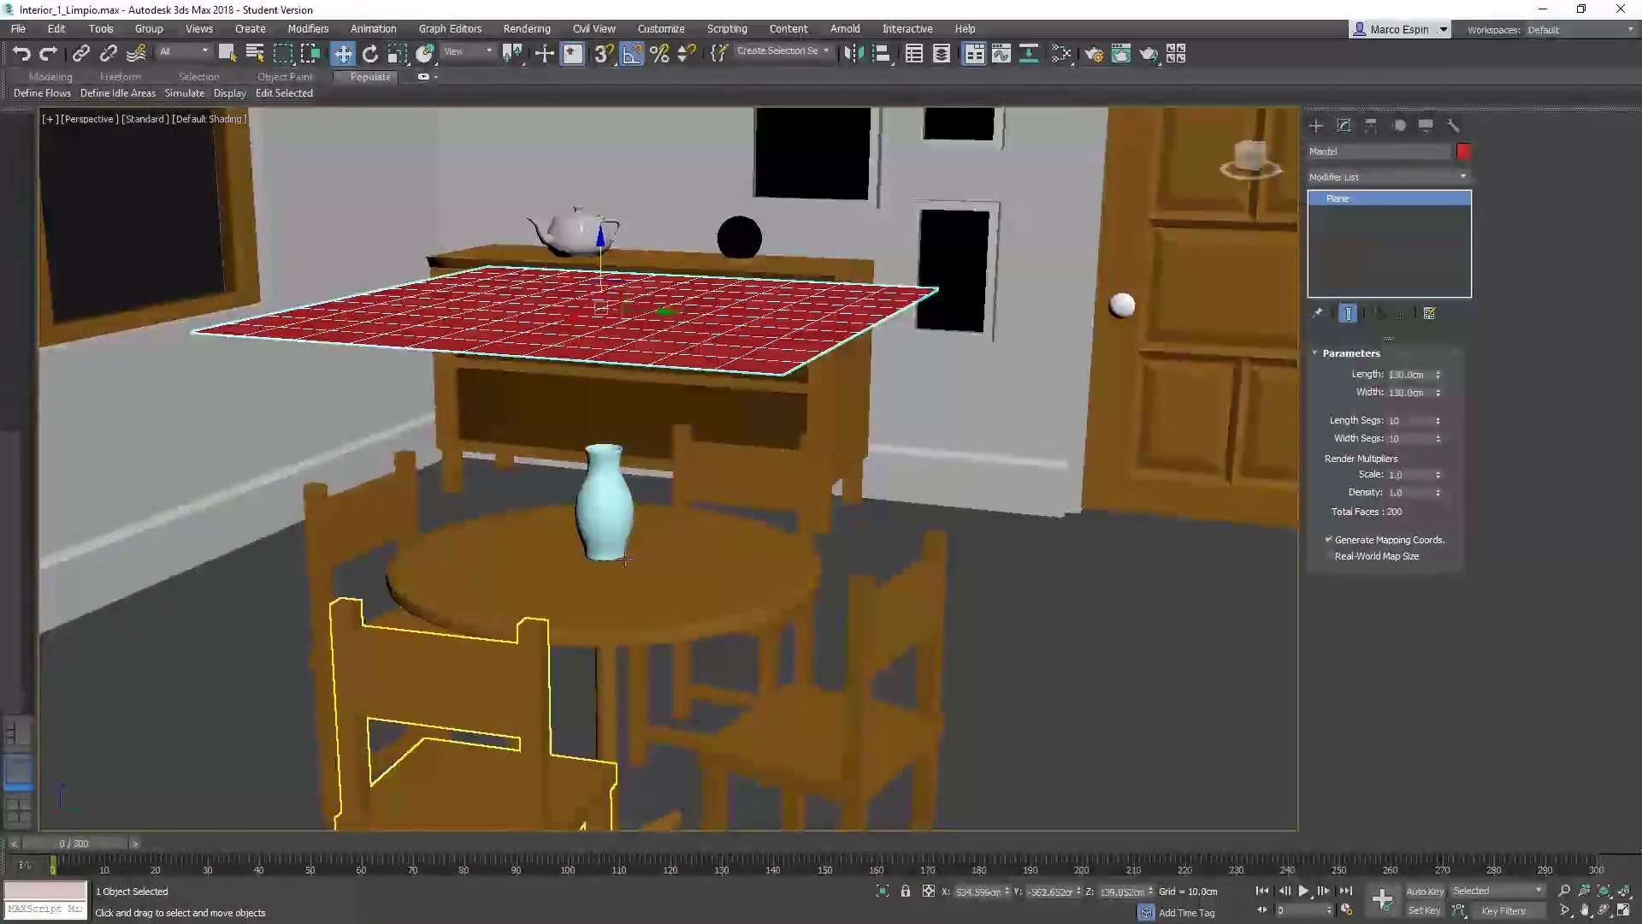
scroll(719, 629, up, 3)
alt+middle_drag(718, 629, 723, 630)
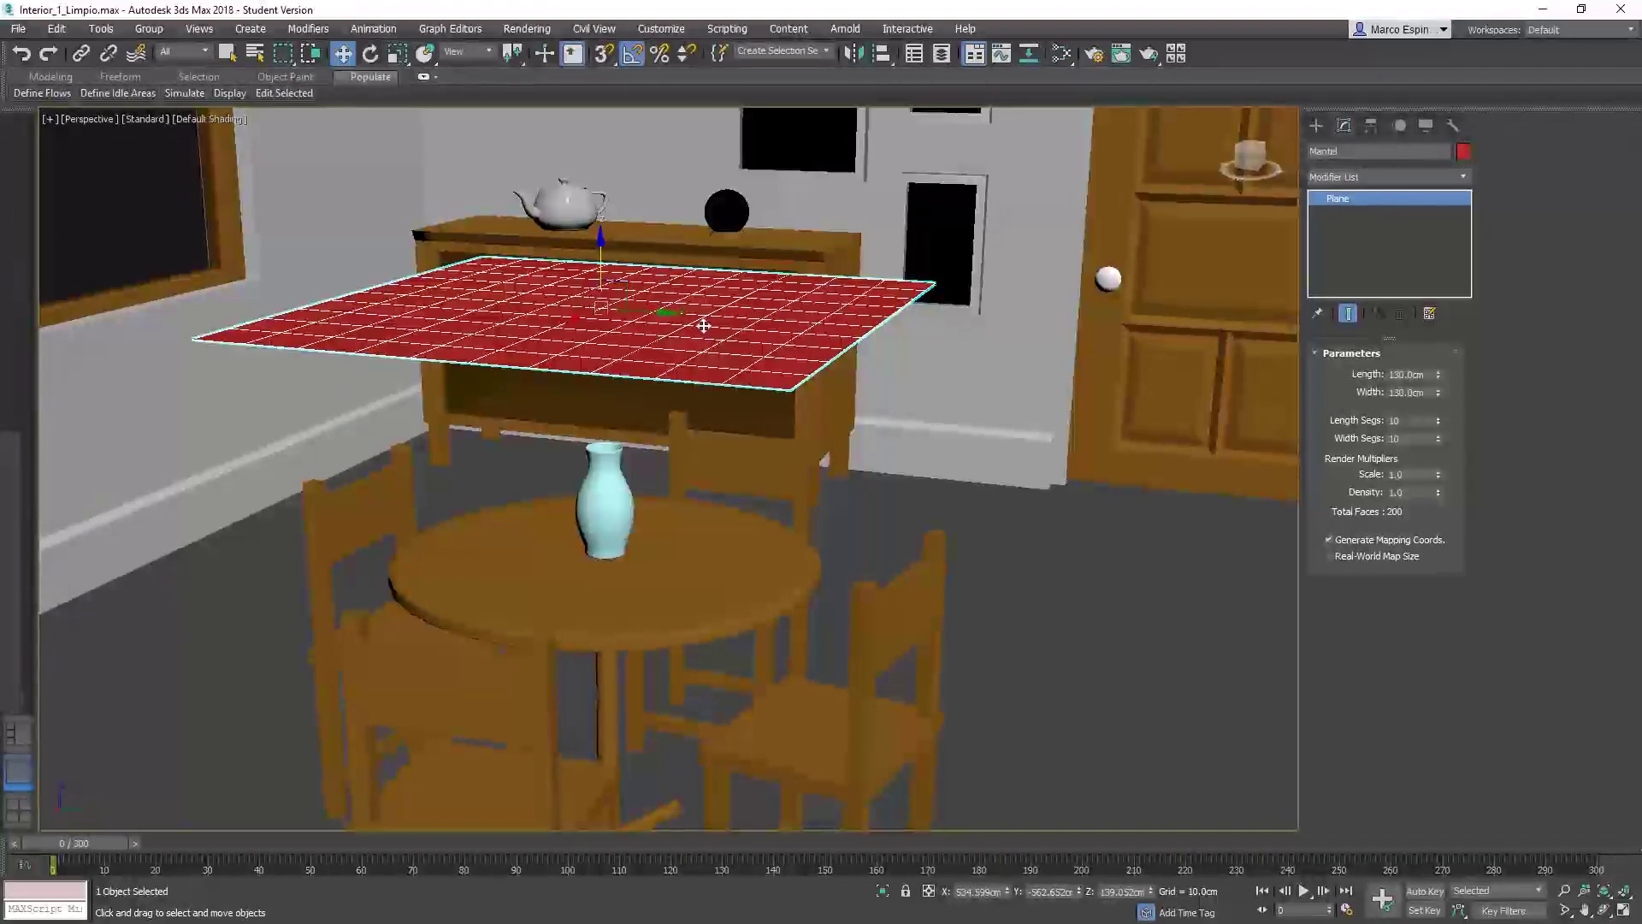
alt+middle_drag(703, 325, 685, 330)
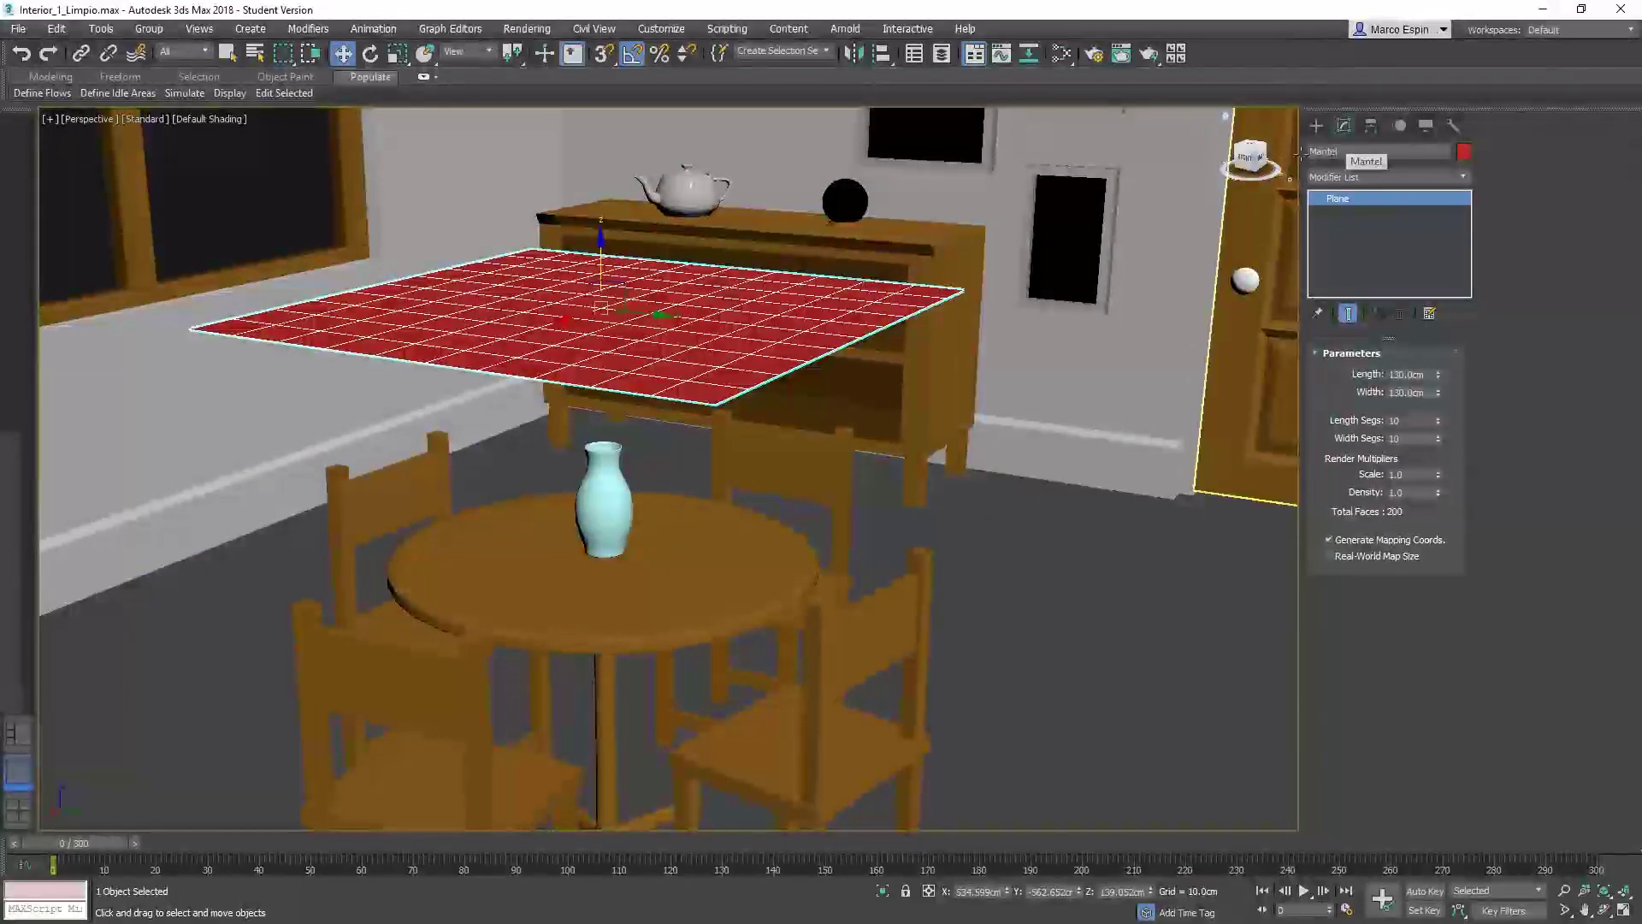
mouse_move(534, 624)
alt+middle_down()
mouse_move(600, 616)
mouse_move(640, 567)
alt+middle_up()
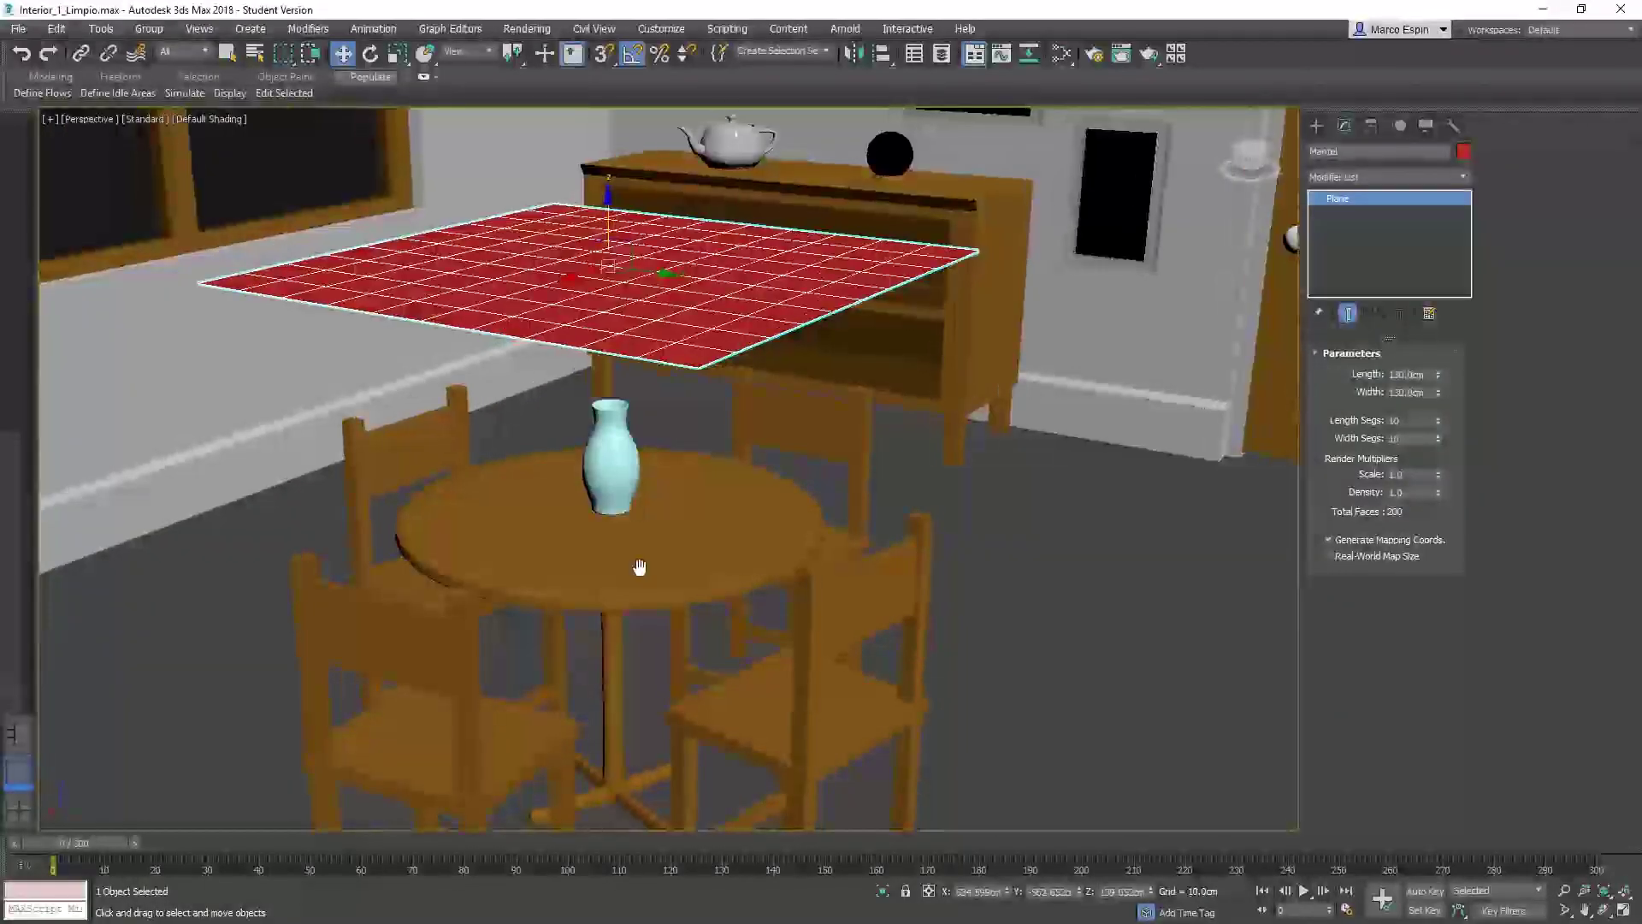
click(1405, 420)
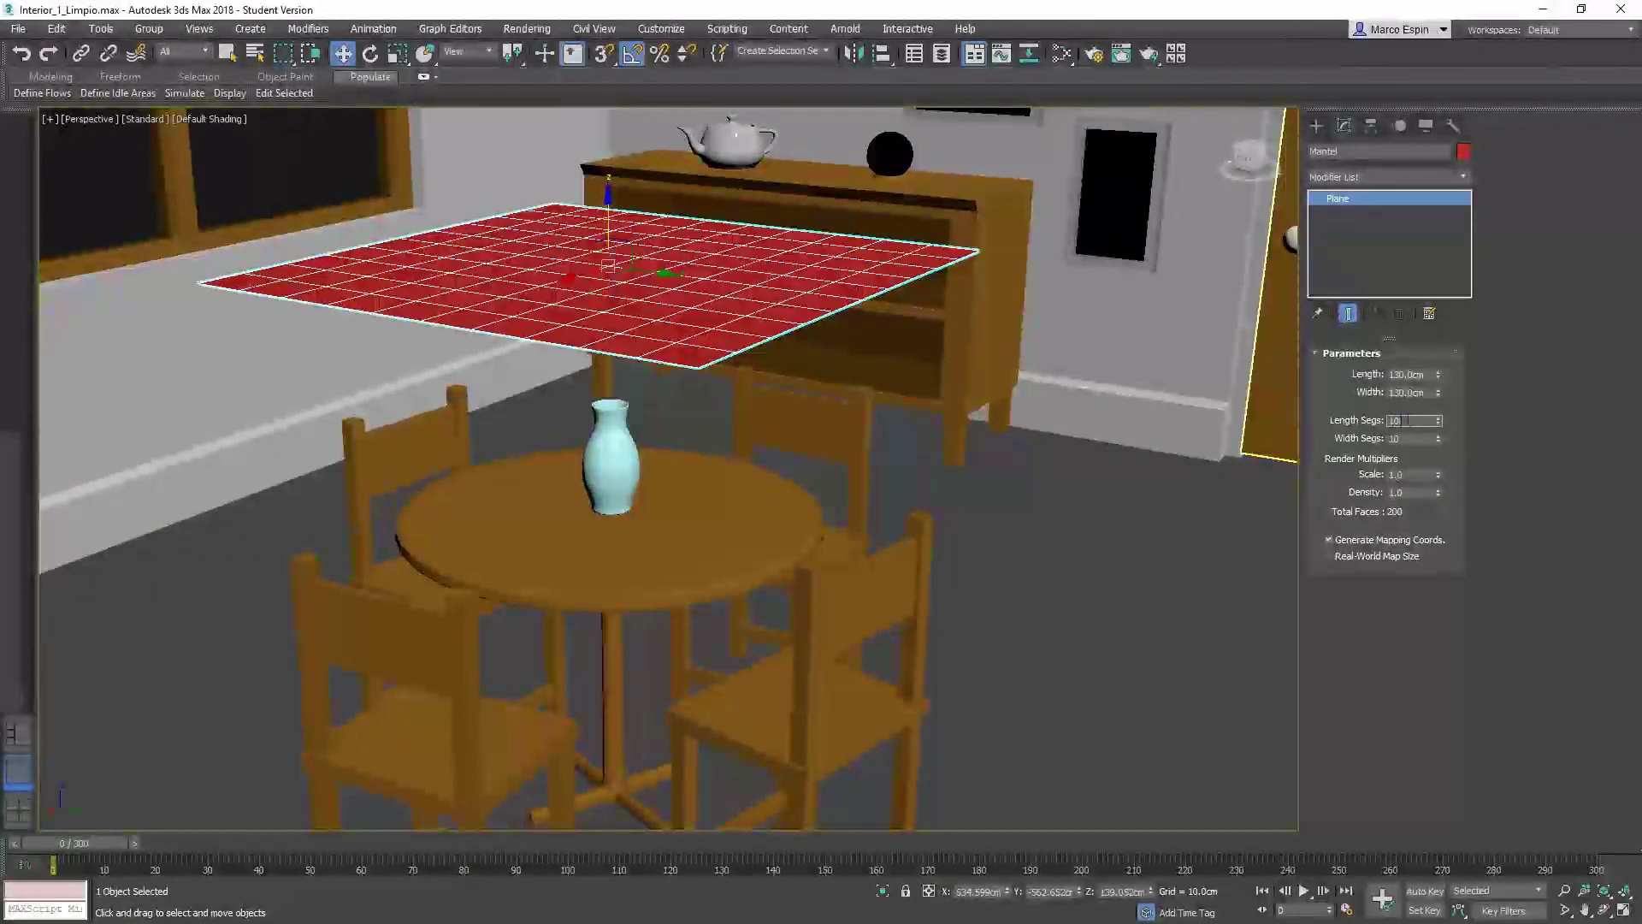
mouse_move(864, 451)
alt+middle_down()
mouse_move(640, 393)
mouse_move(633, 330)
alt+middle_up()
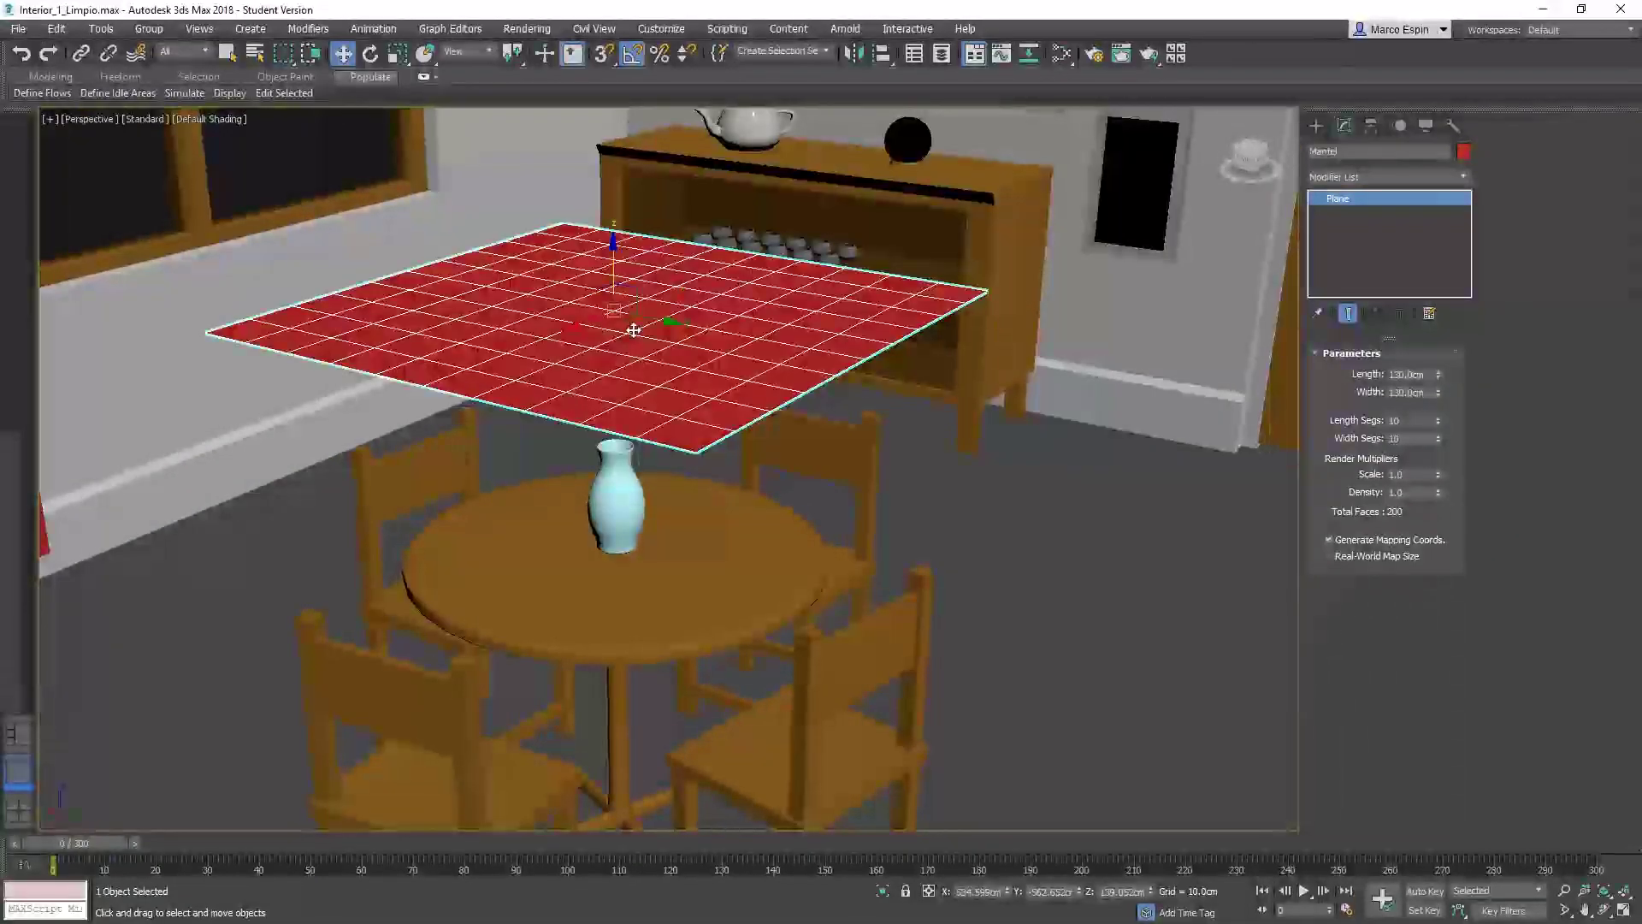
Add a Cloth modifier to the Mantel plane from the Modifier List
click(1464, 178)
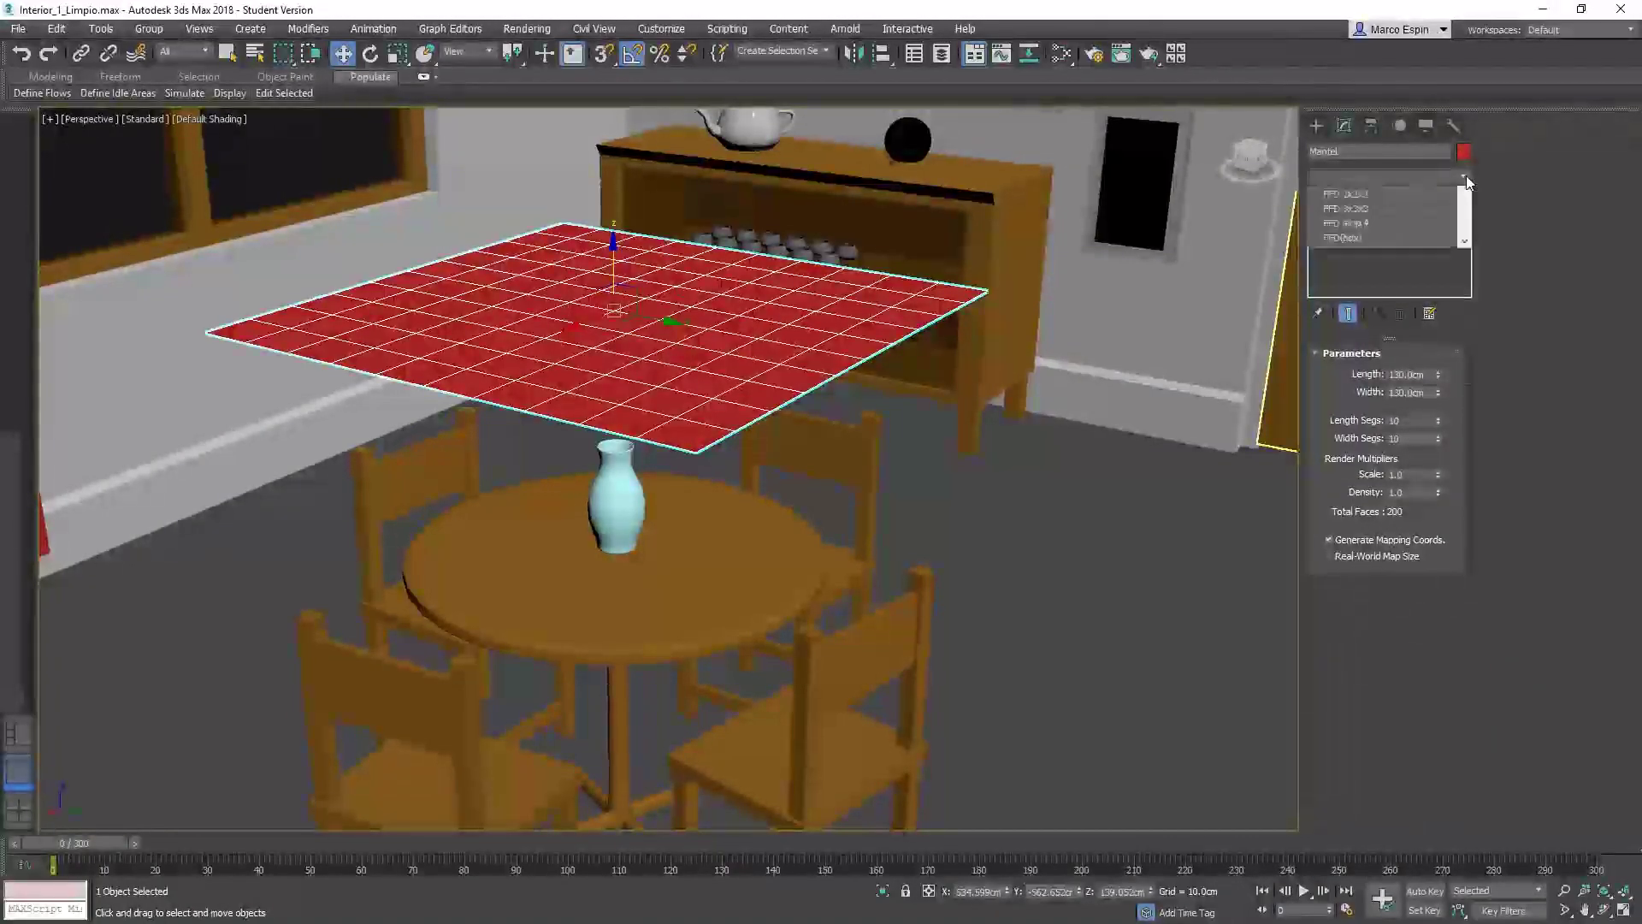
drag(1466, 205, 1468, 313)
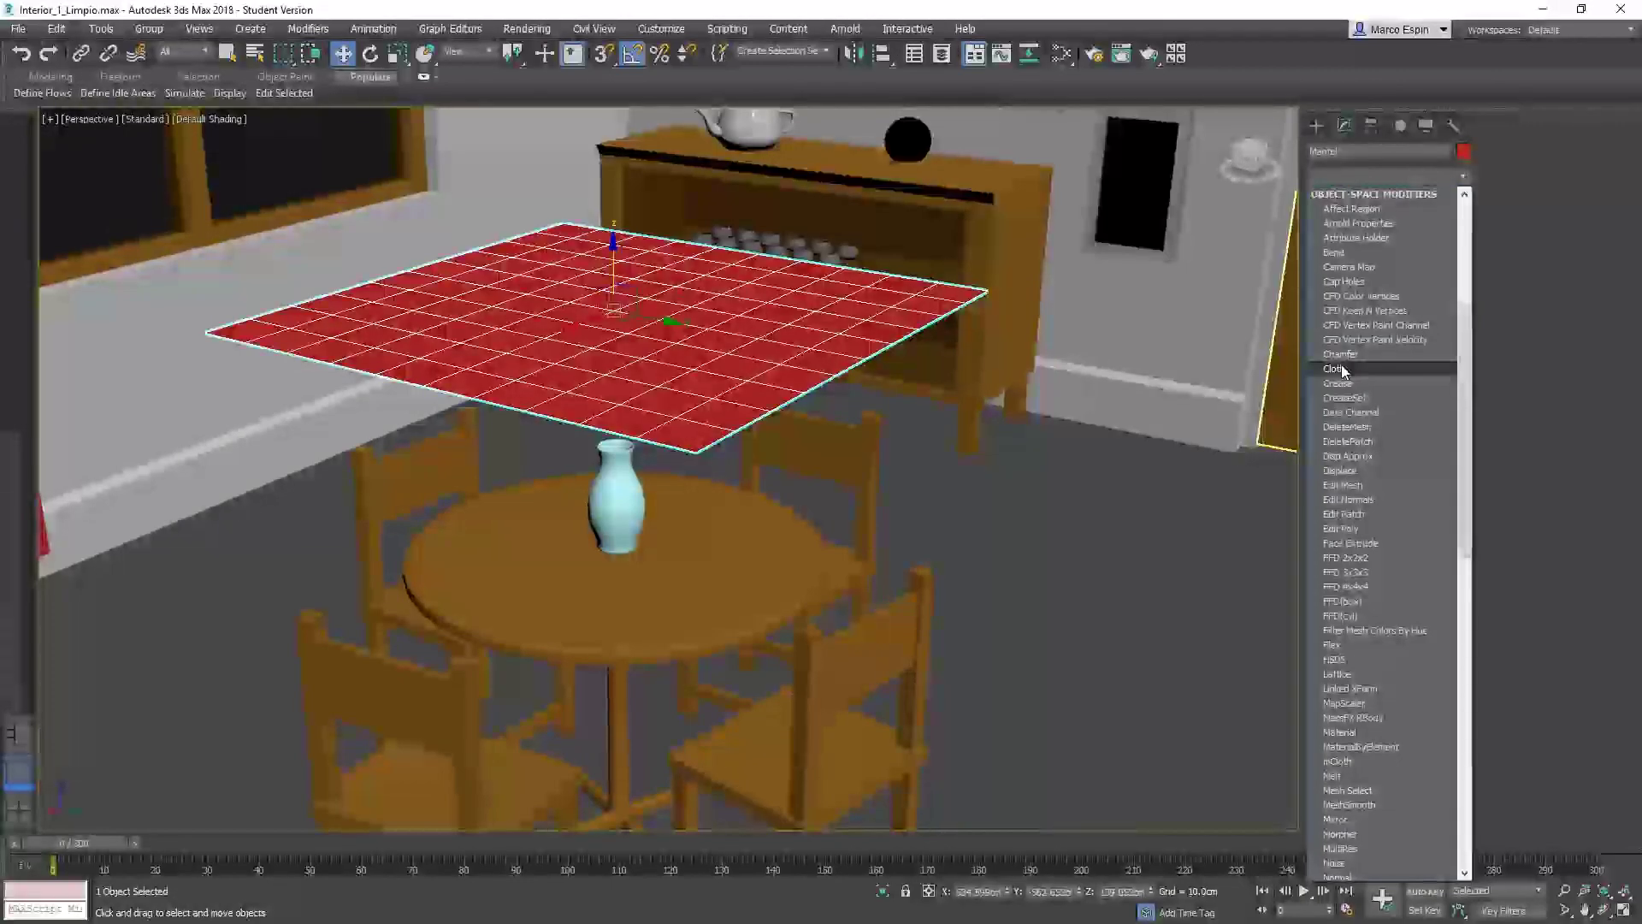
click(1343, 369)
mouse_move(667, 445)
alt+middle_down()
mouse_move(598, 447)
mouse_move(666, 461)
alt+middle_up()
alt+middle_drag(1283, 469, 903, 529)
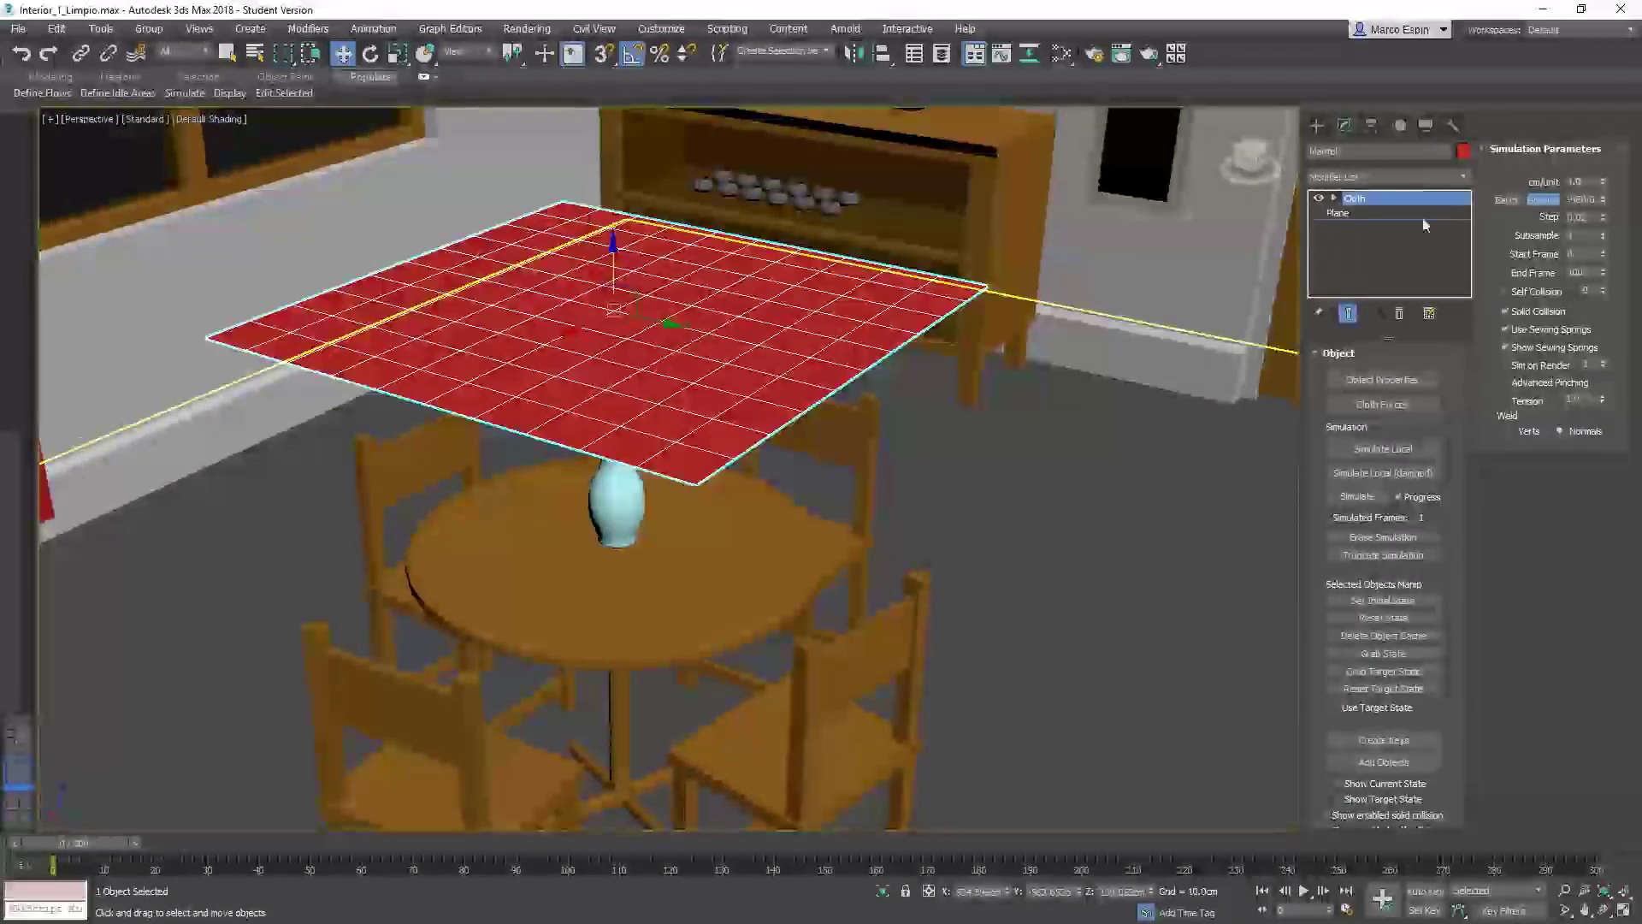
In the cloth Object Properties, set Mantel to simulate as Cloth
click(1404, 381)
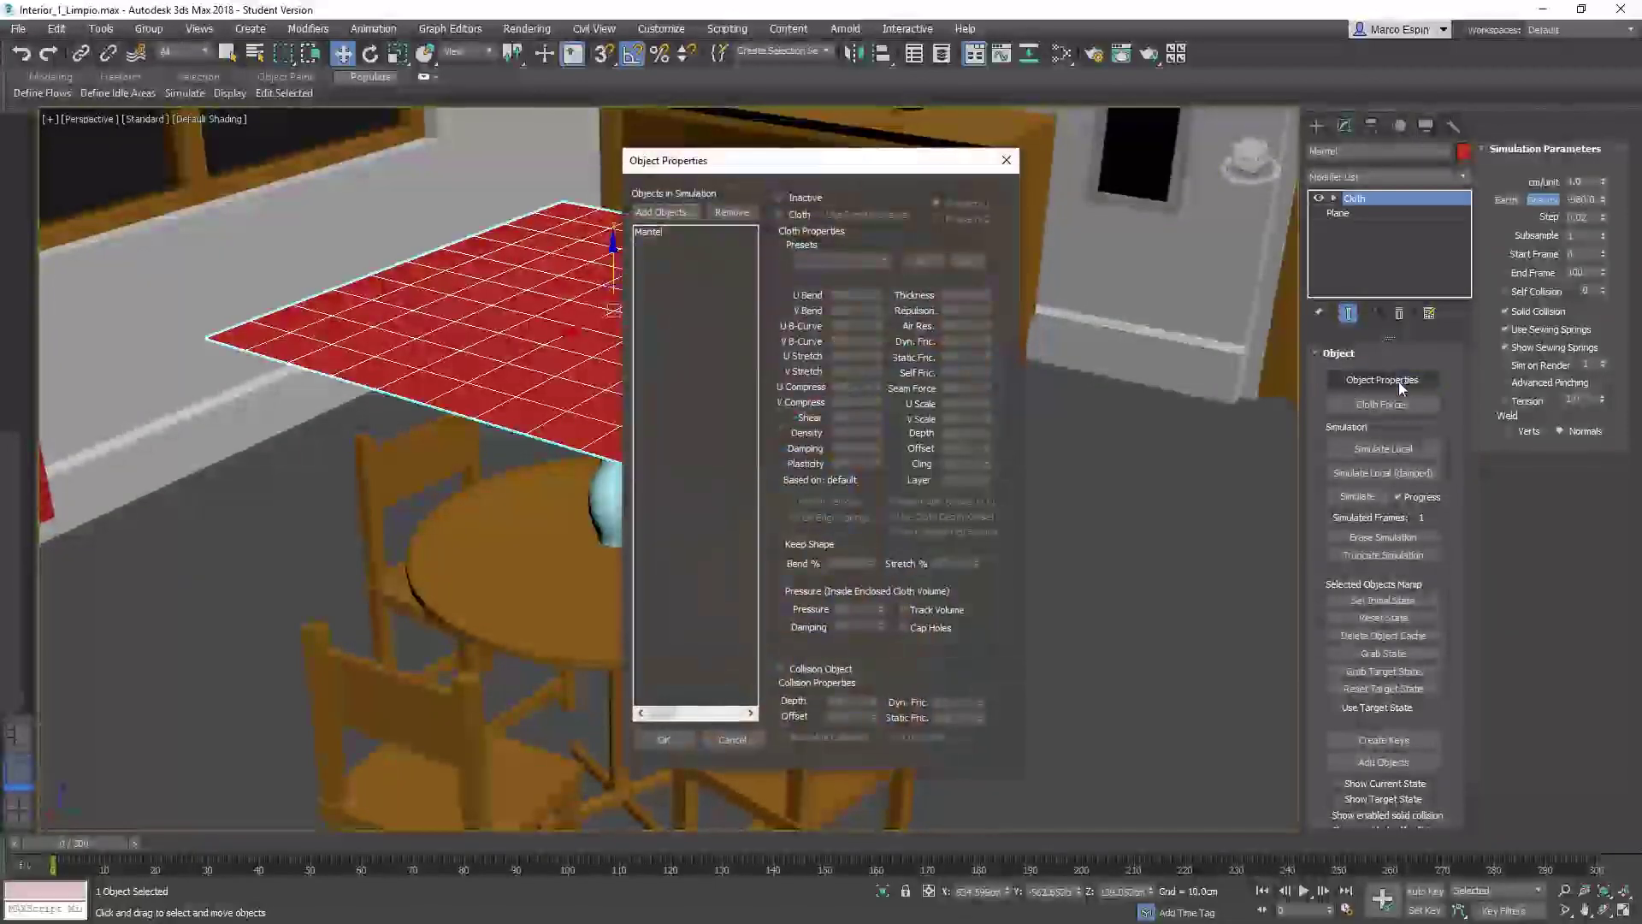
mouse_move(787, 167)
mouse_down()
mouse_move(955, 138)
mouse_move(981, 158)
mouse_up()
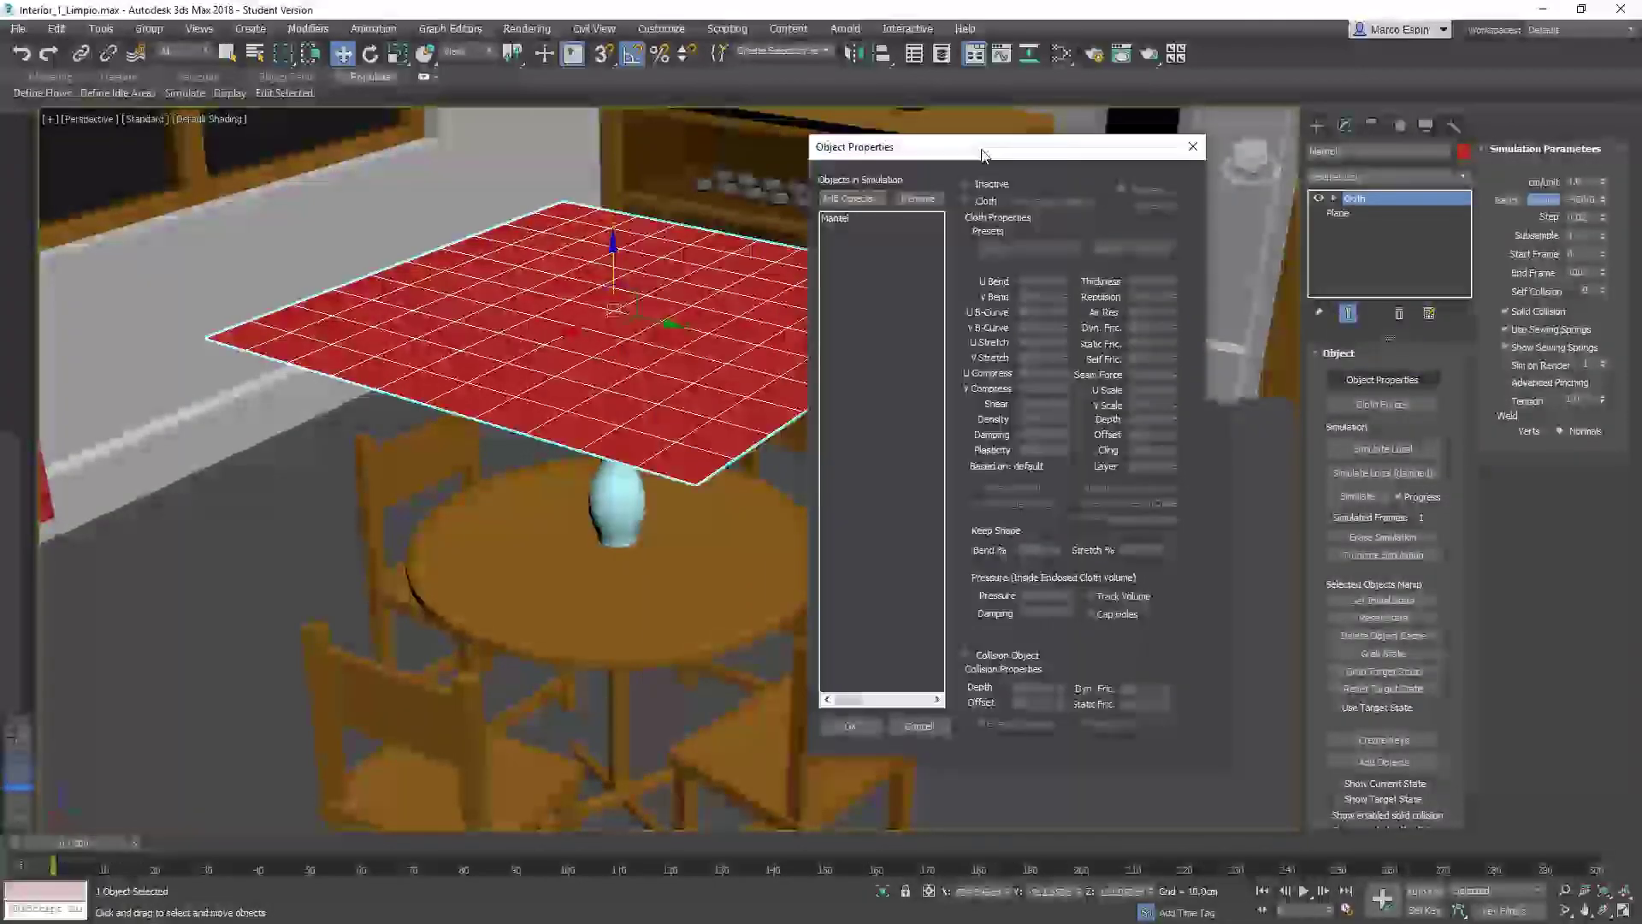
click(845, 219)
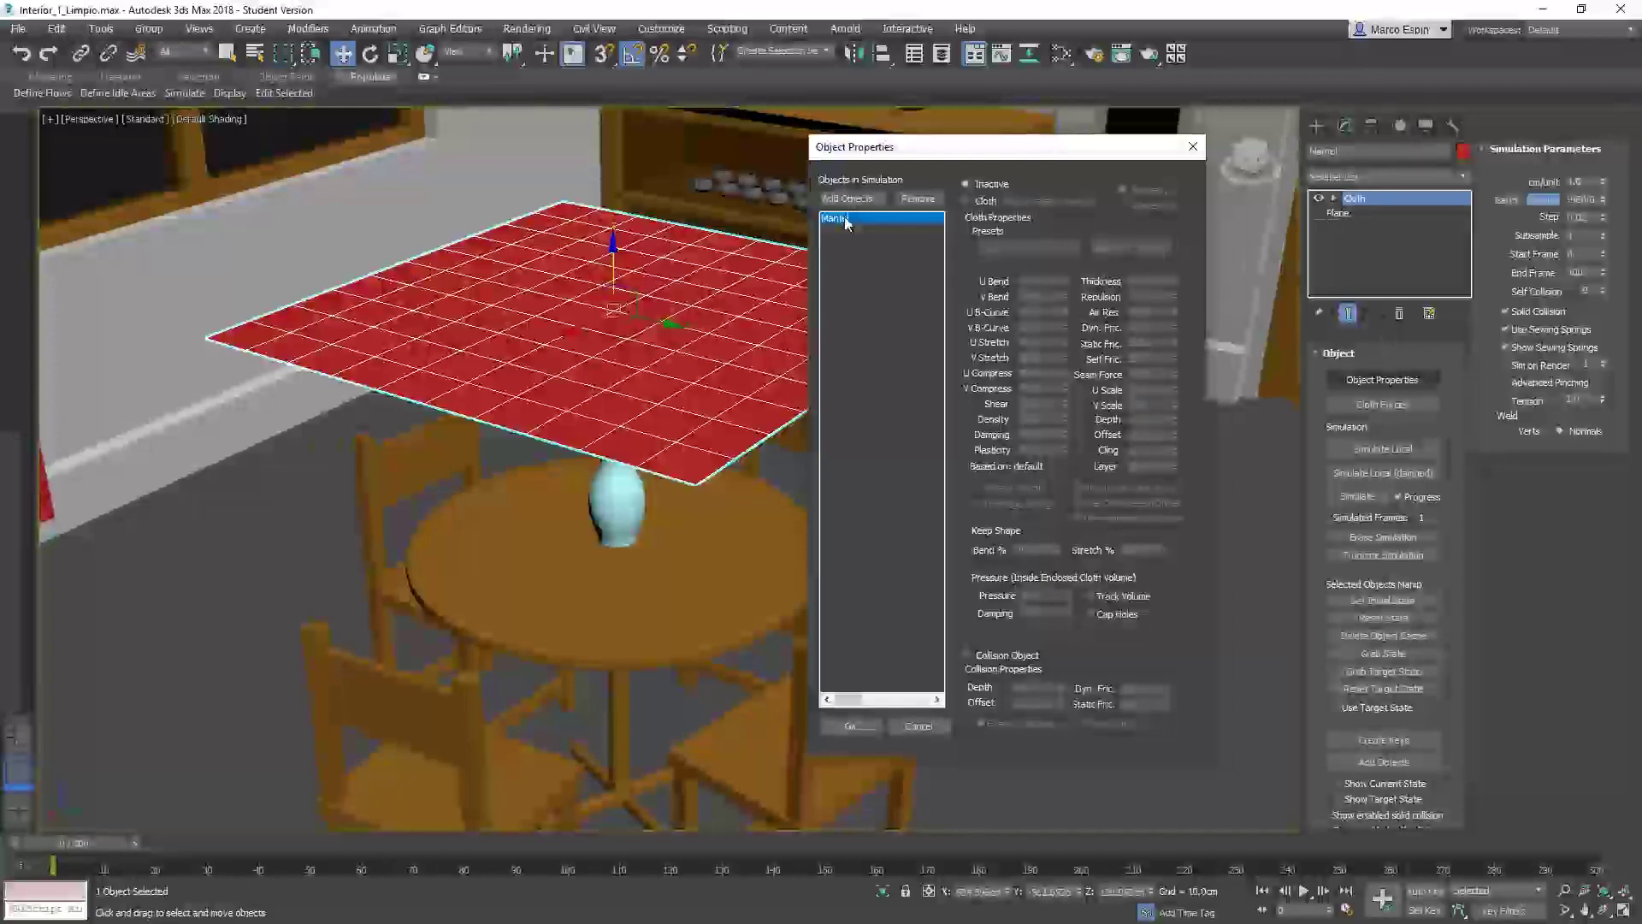
click(967, 201)
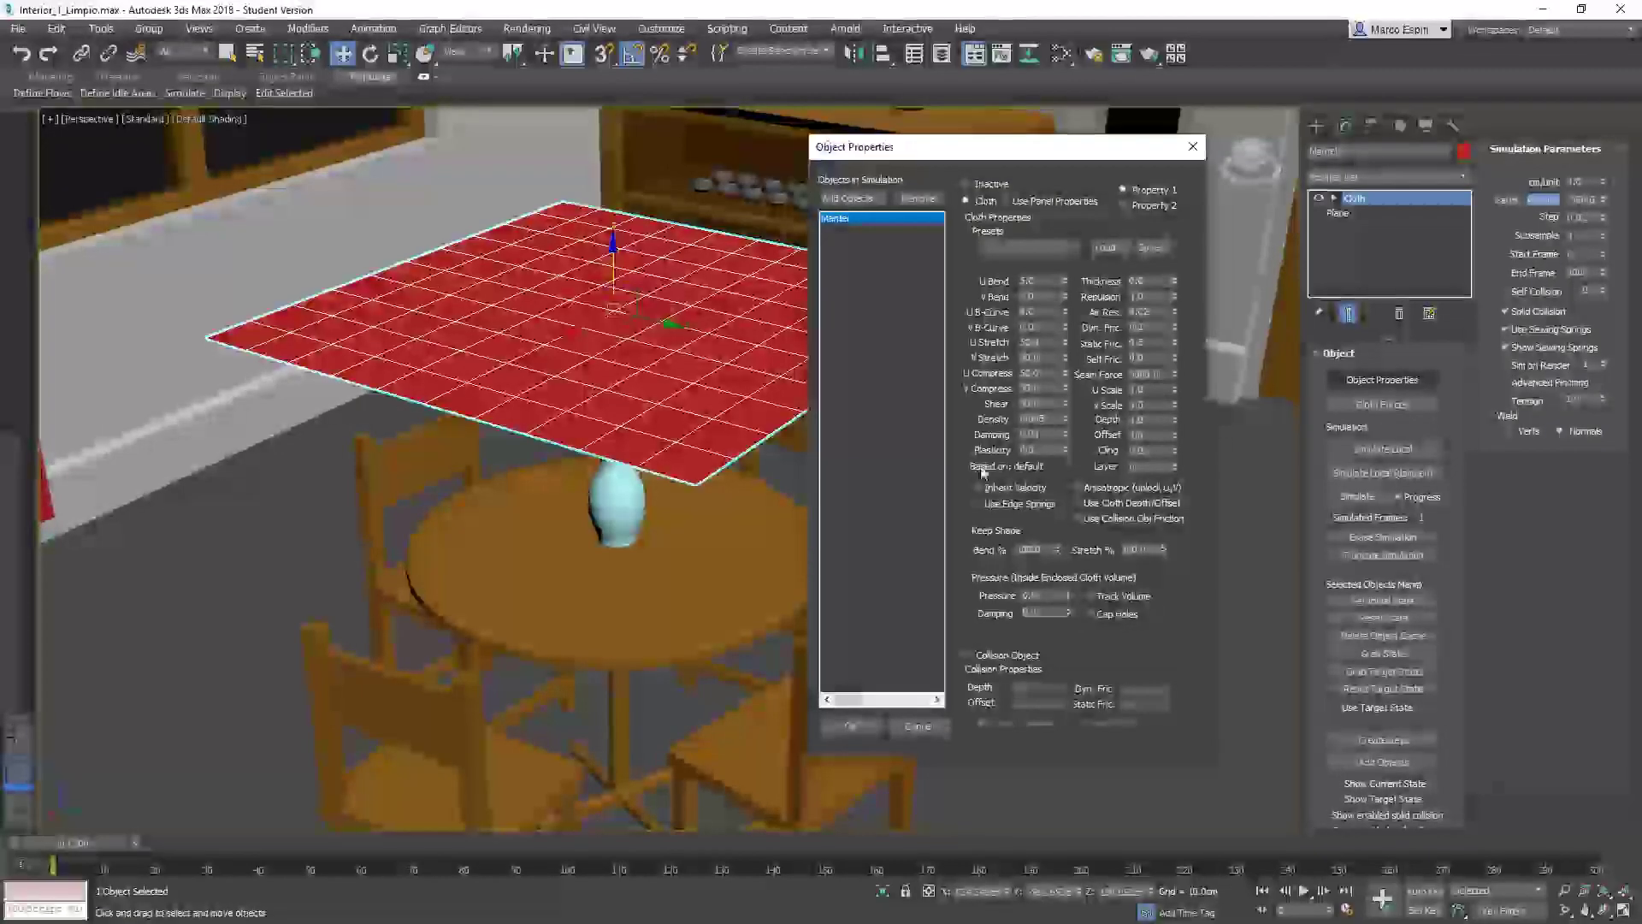
click(980, 661)
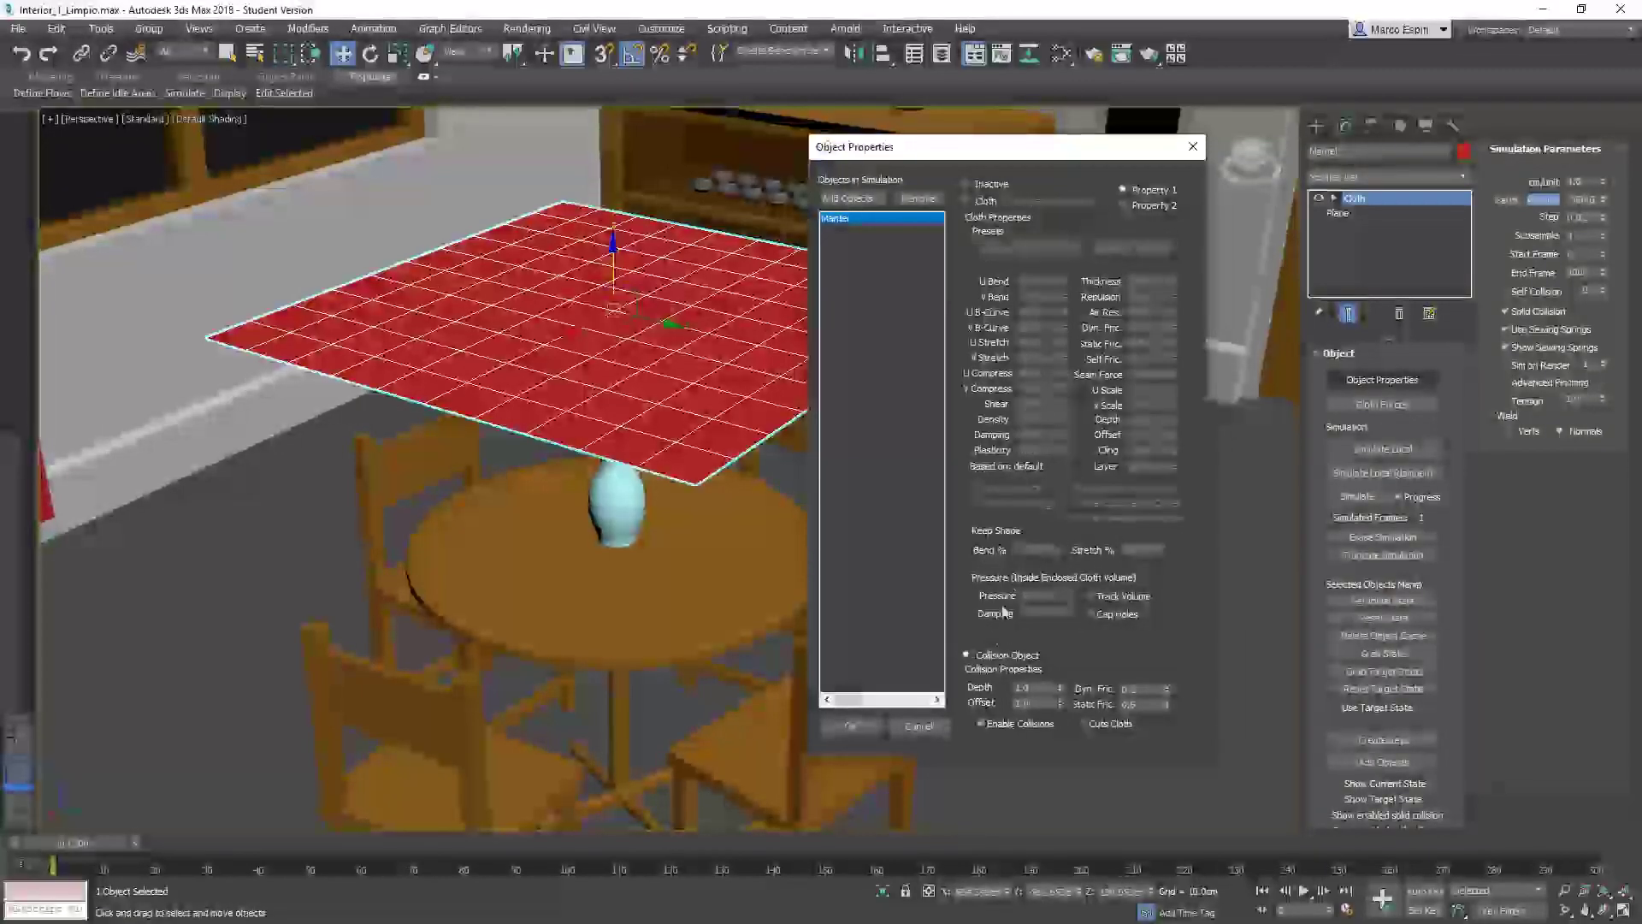
click(984, 200)
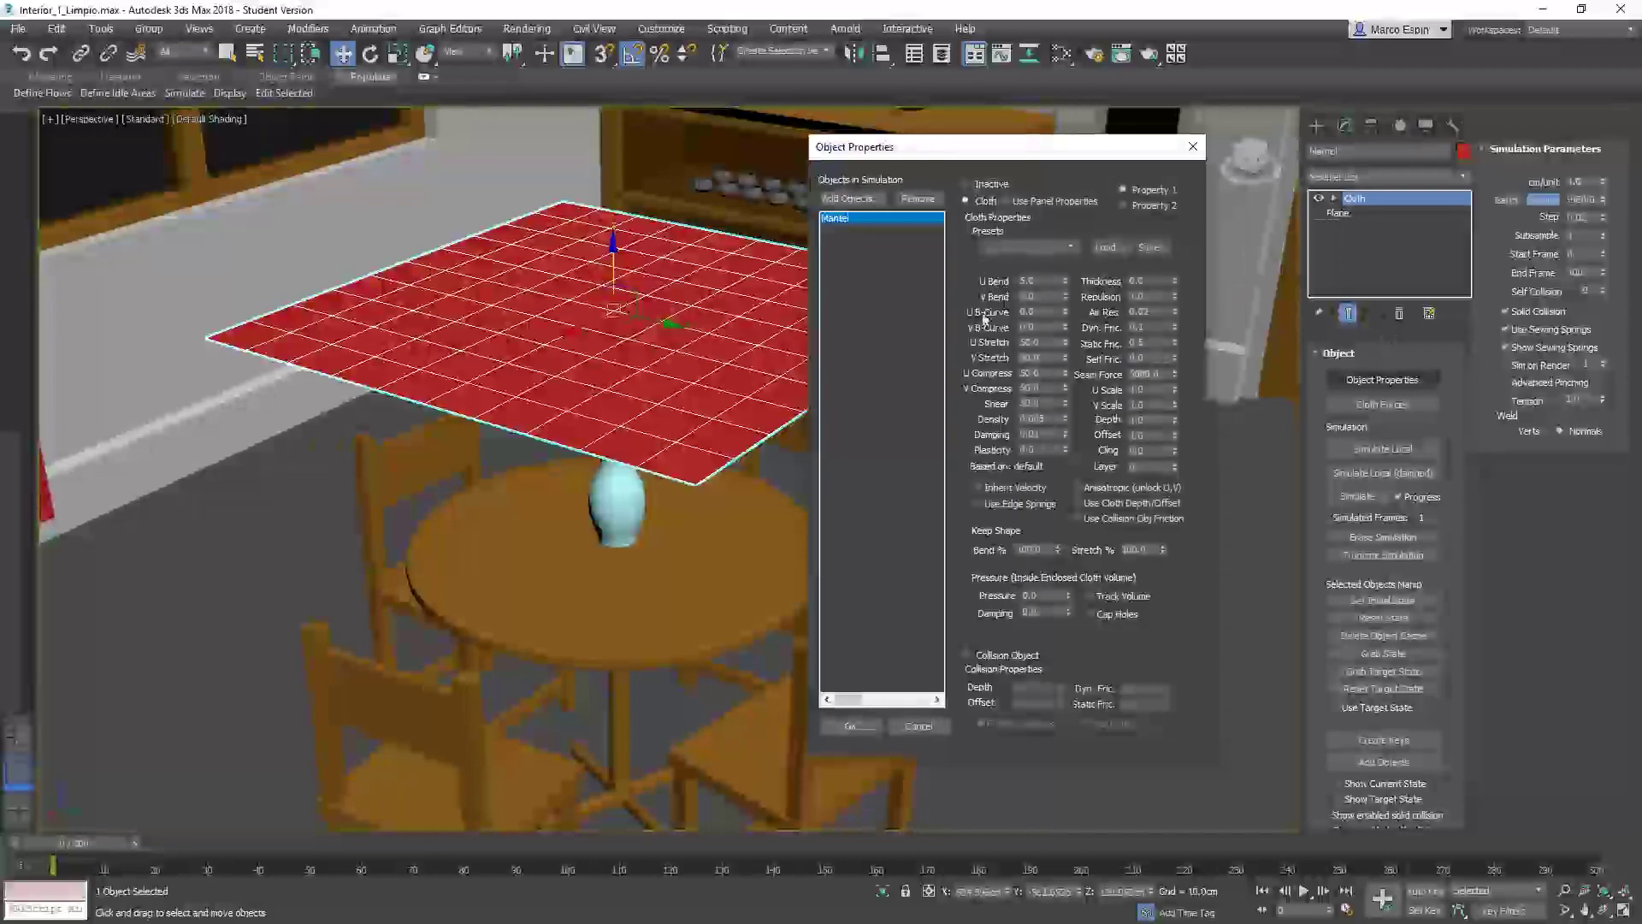
click(984, 201)
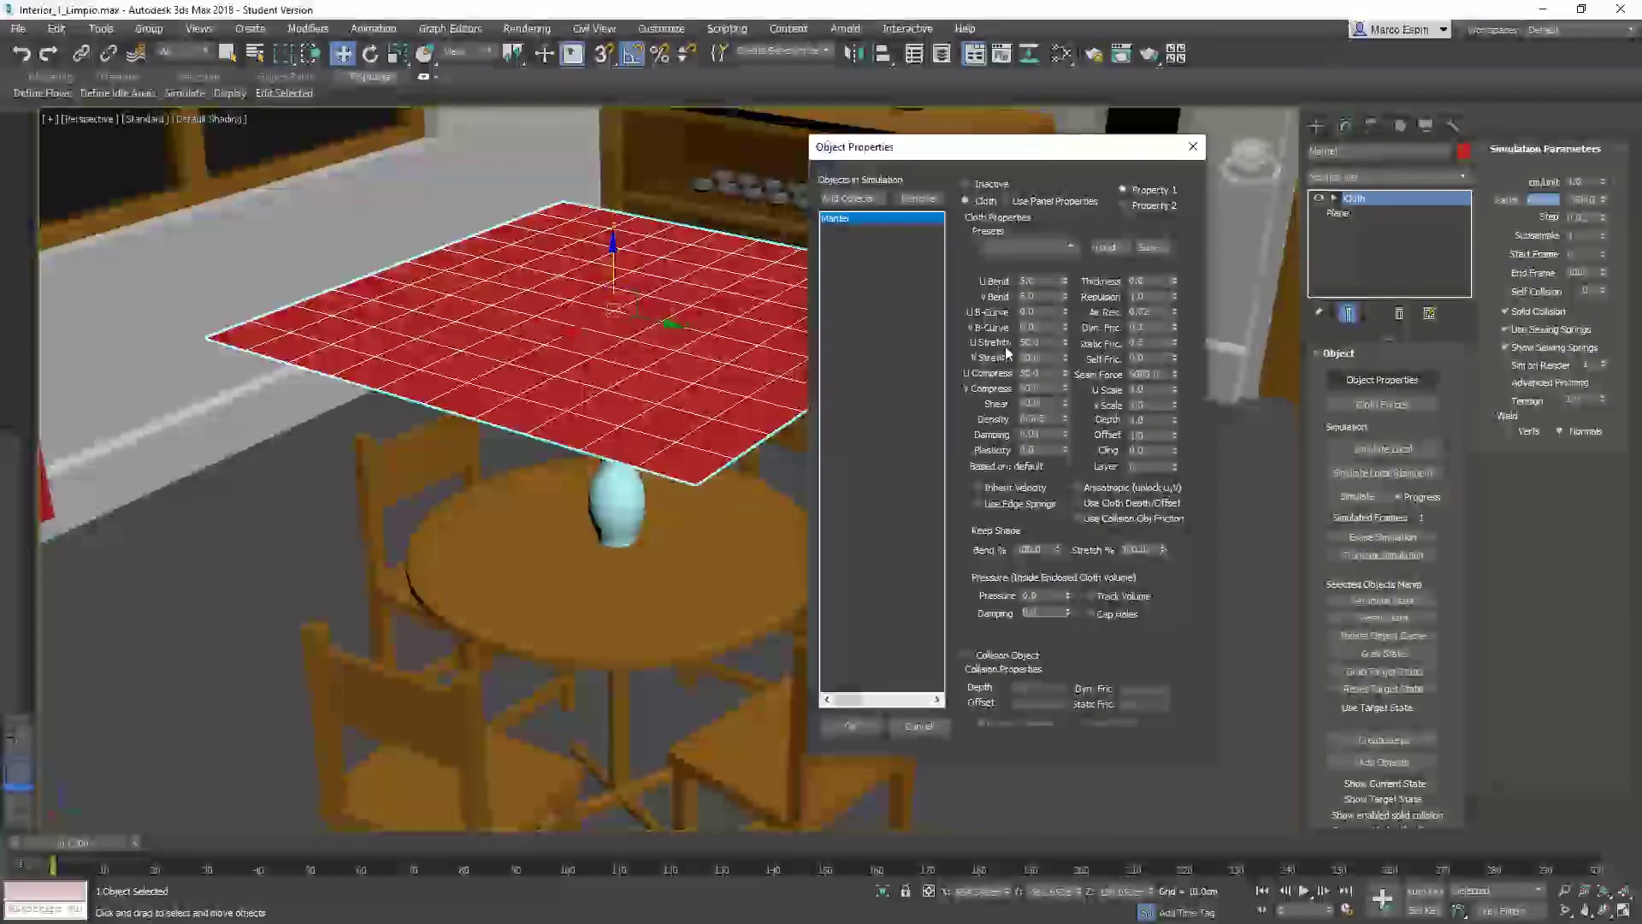
Raise Mantel's U Bend stiffness to 15
double_click(1041, 279)
text(15)
key(Tab)
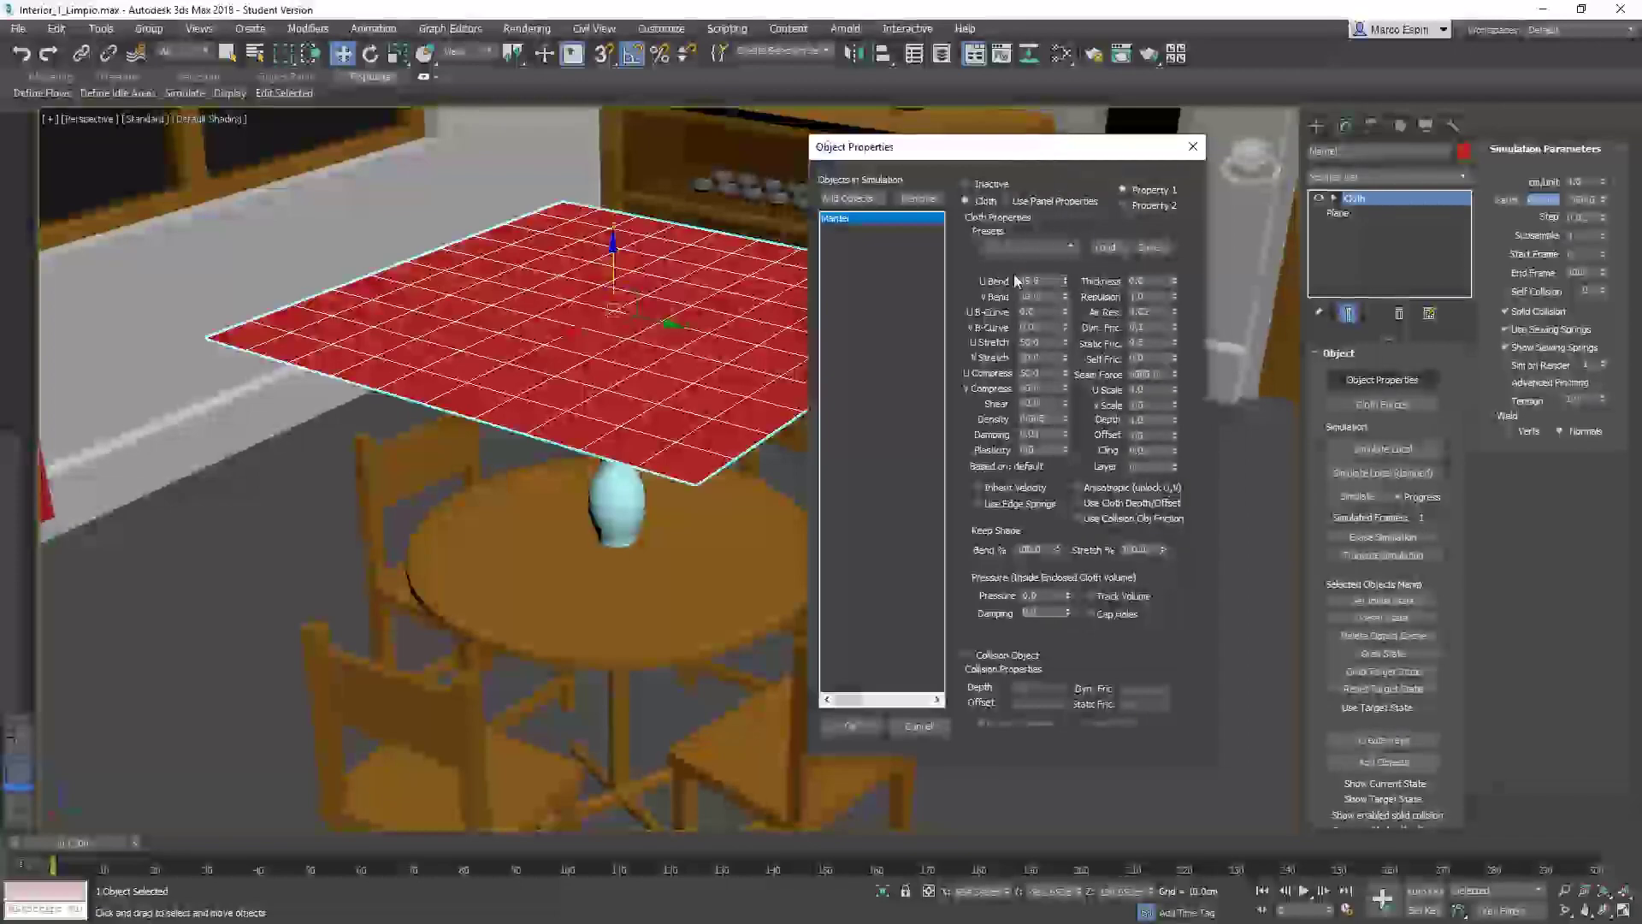
click(1065, 314)
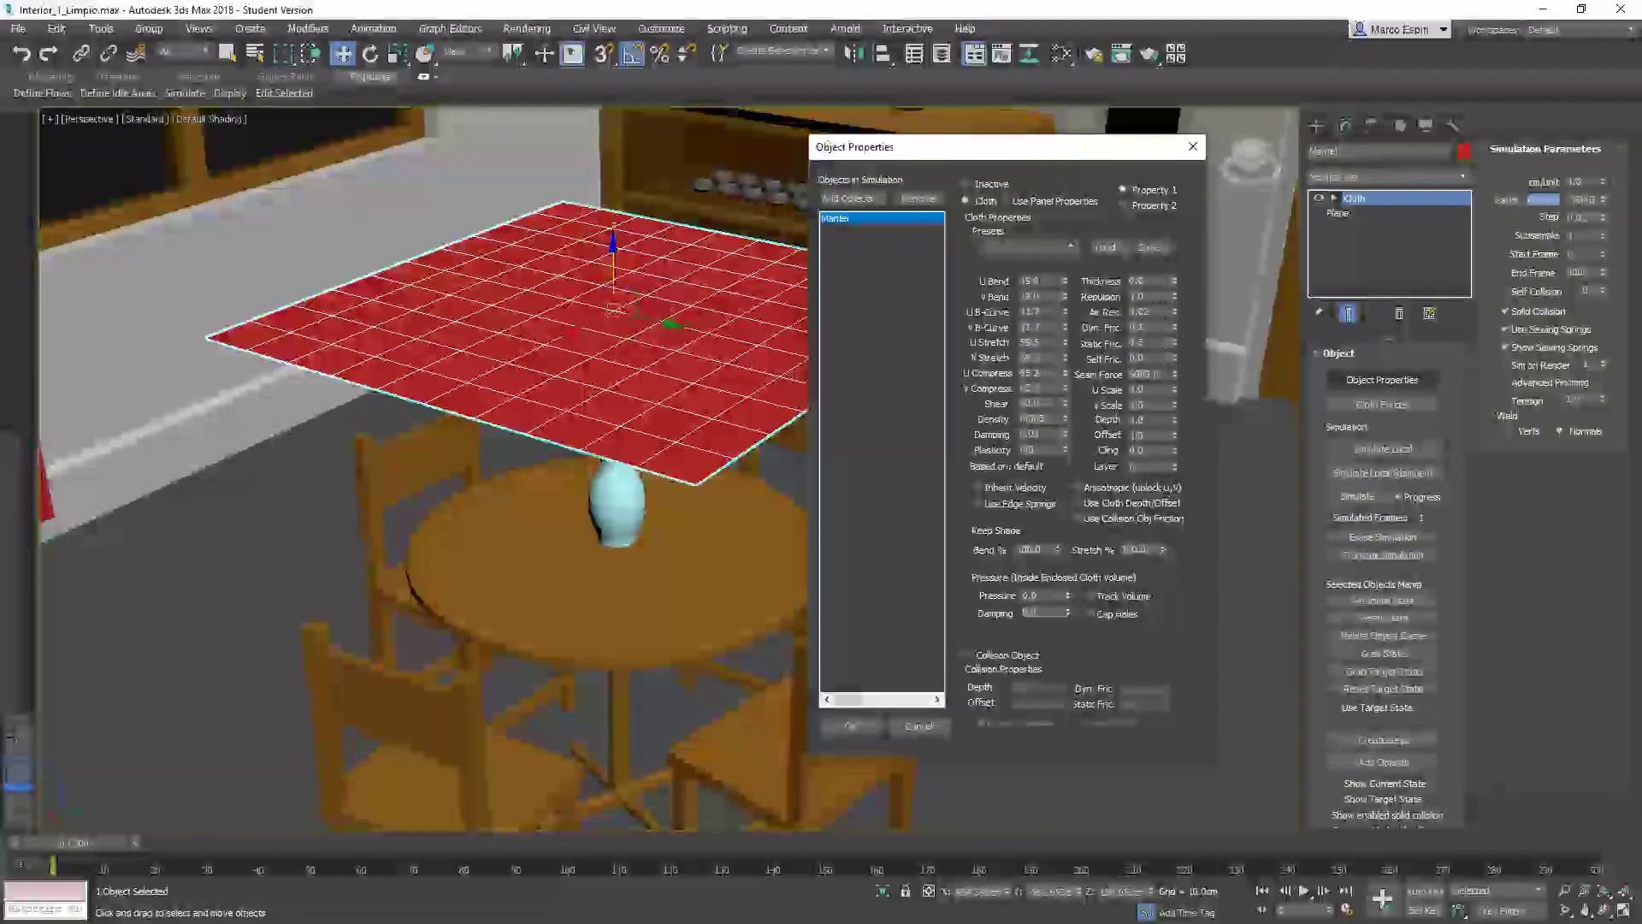
click(1071, 246)
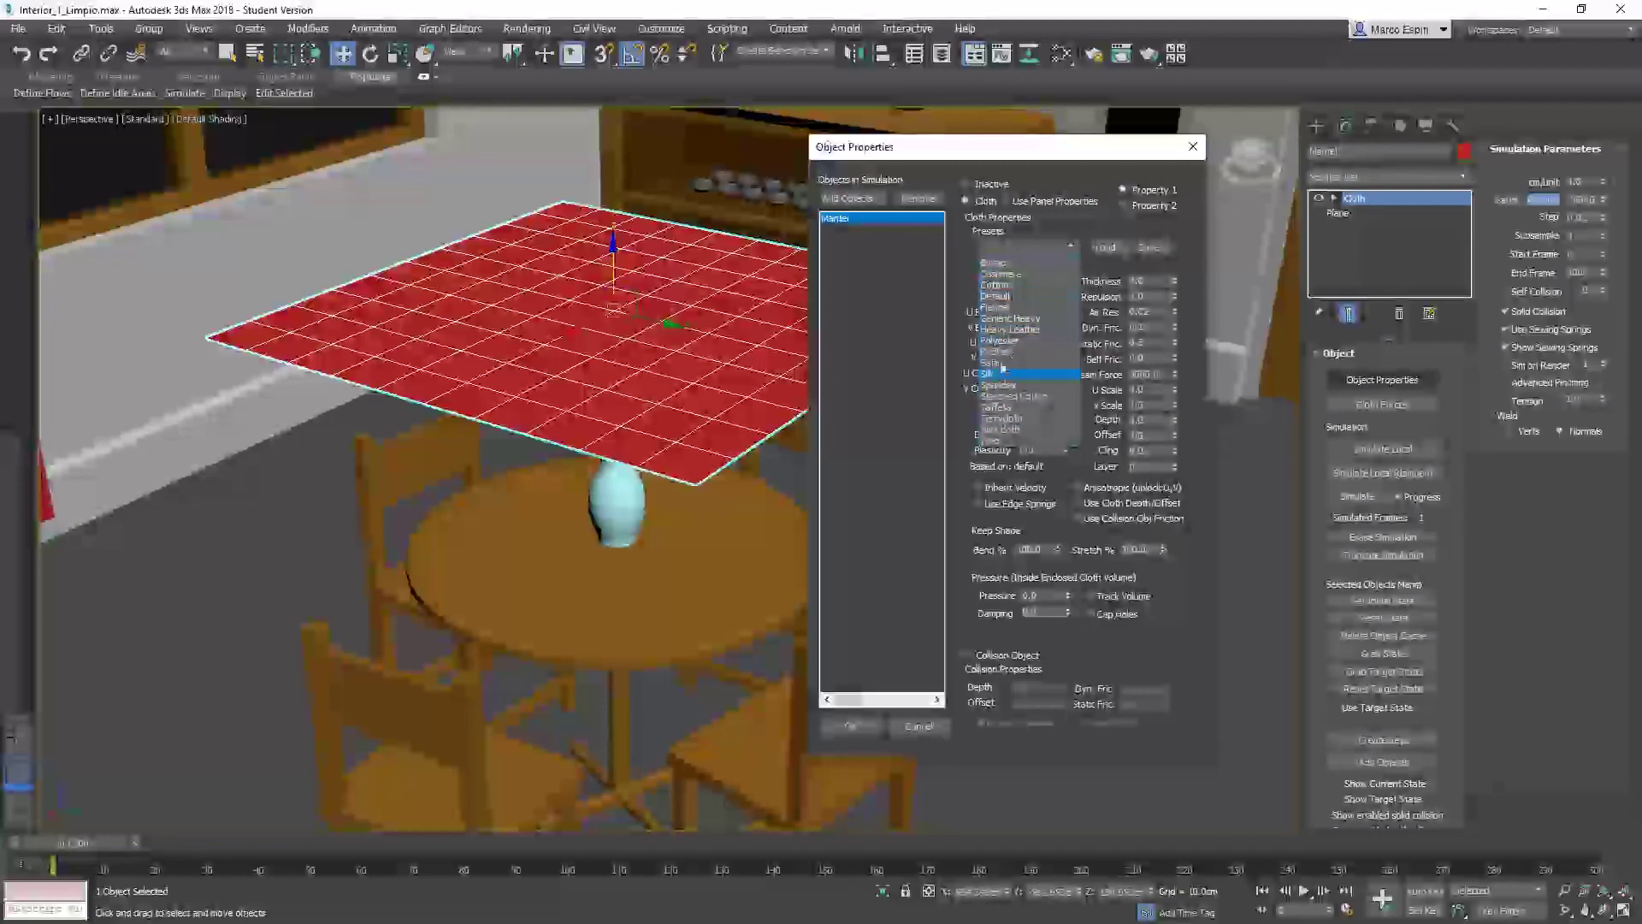
Apply the Cotton fabric preset to Mantel, after trying Polyester, and confirm the settings
click(1000, 292)
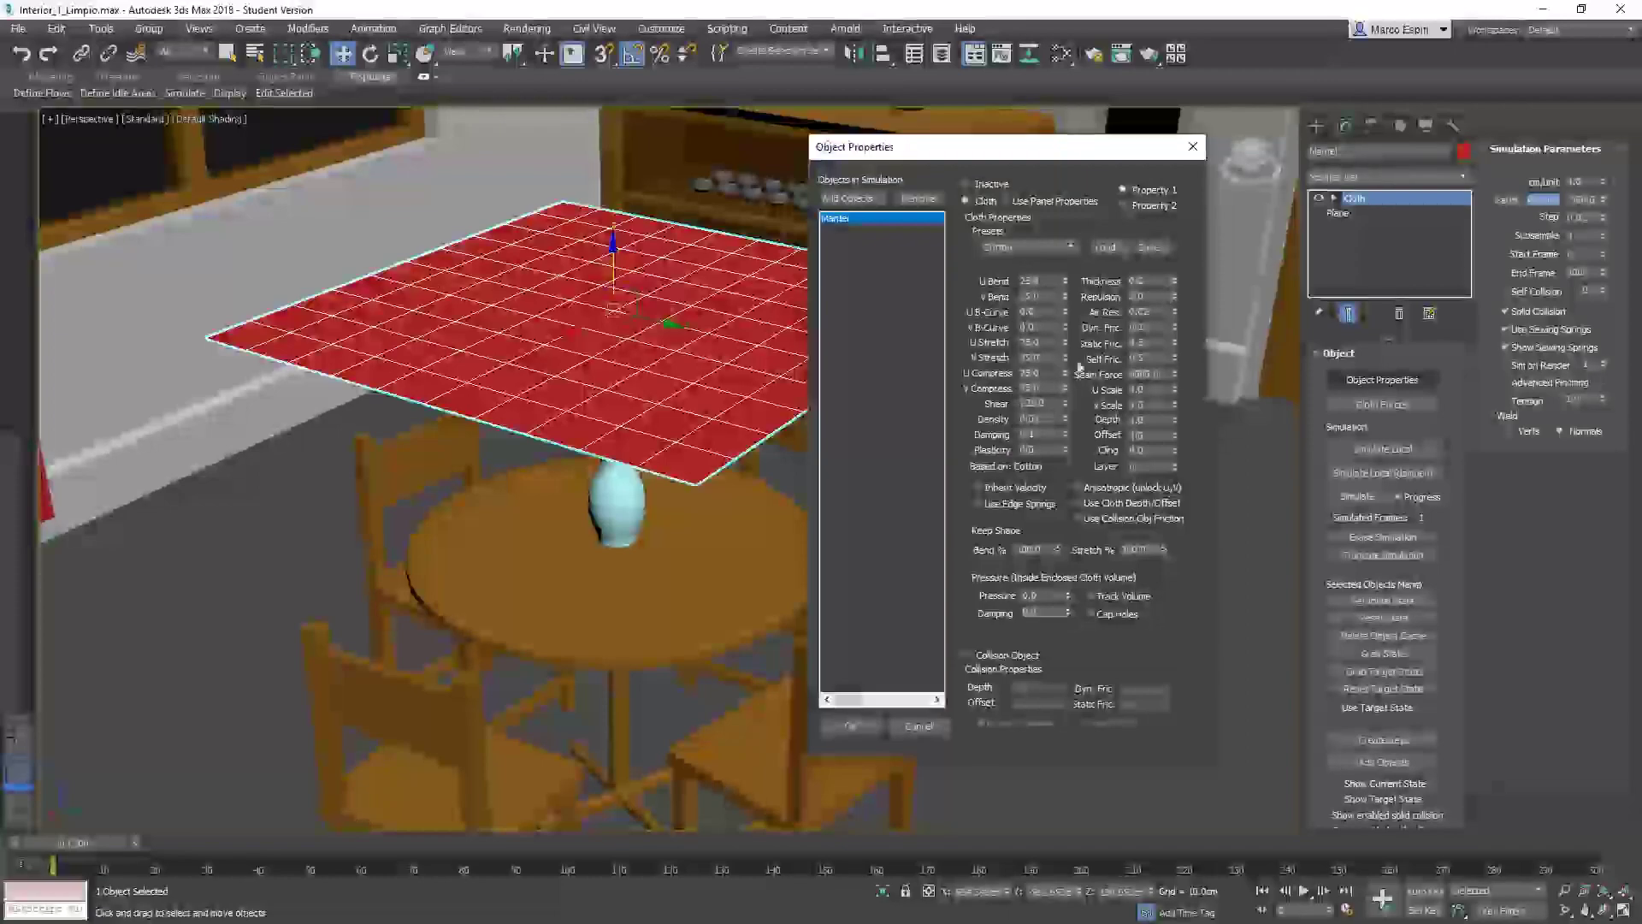
click(1068, 245)
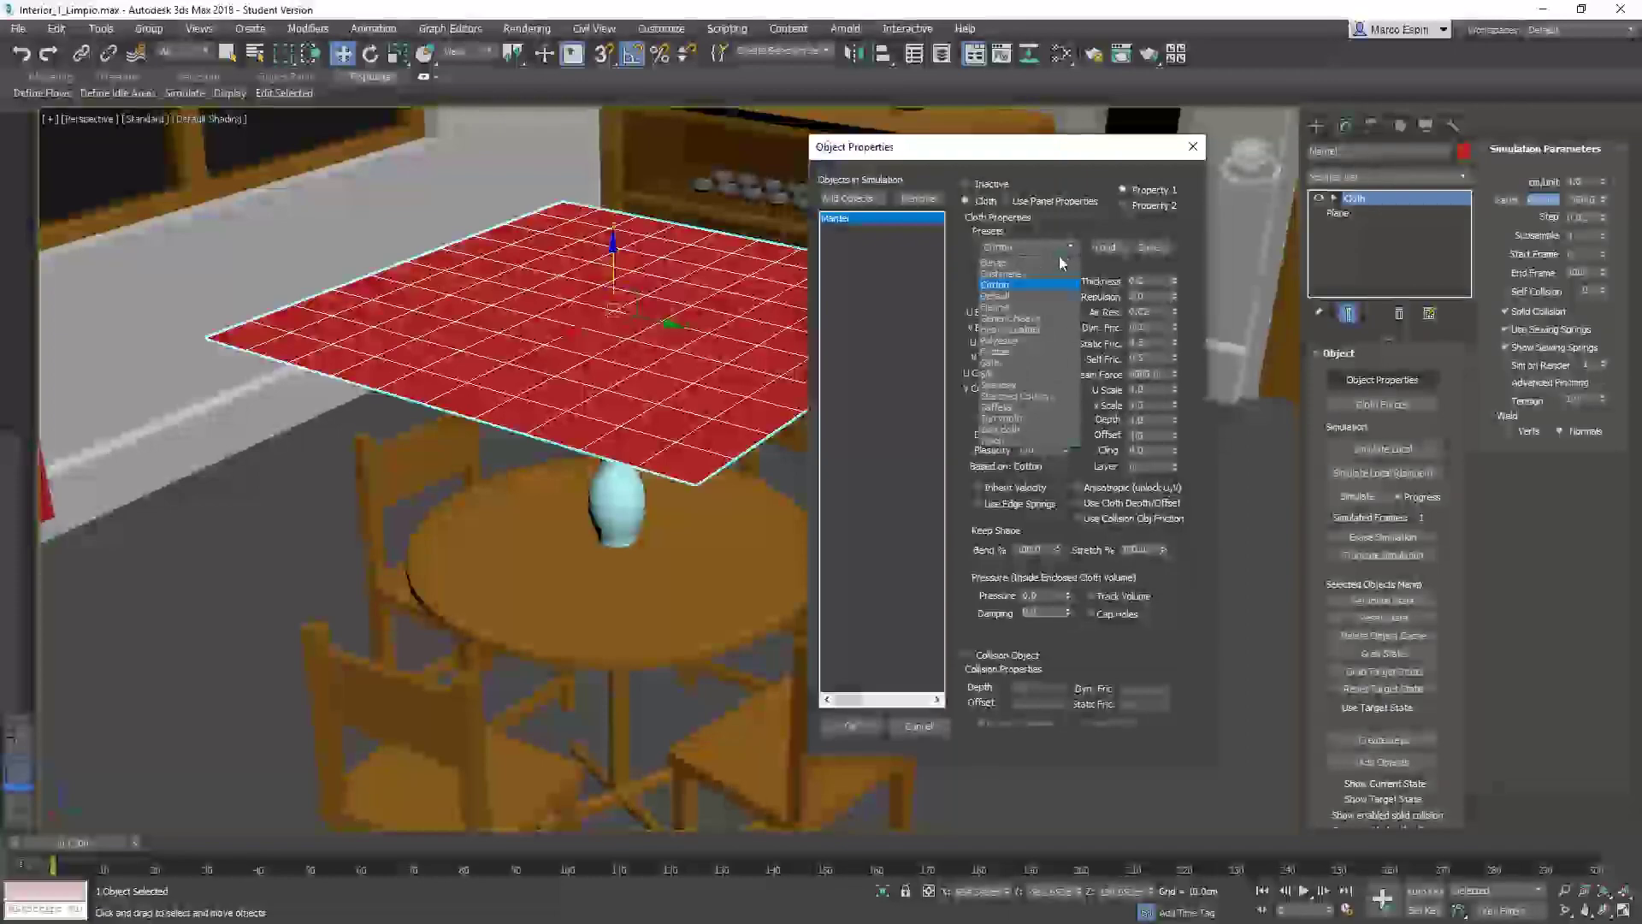
click(1015, 339)
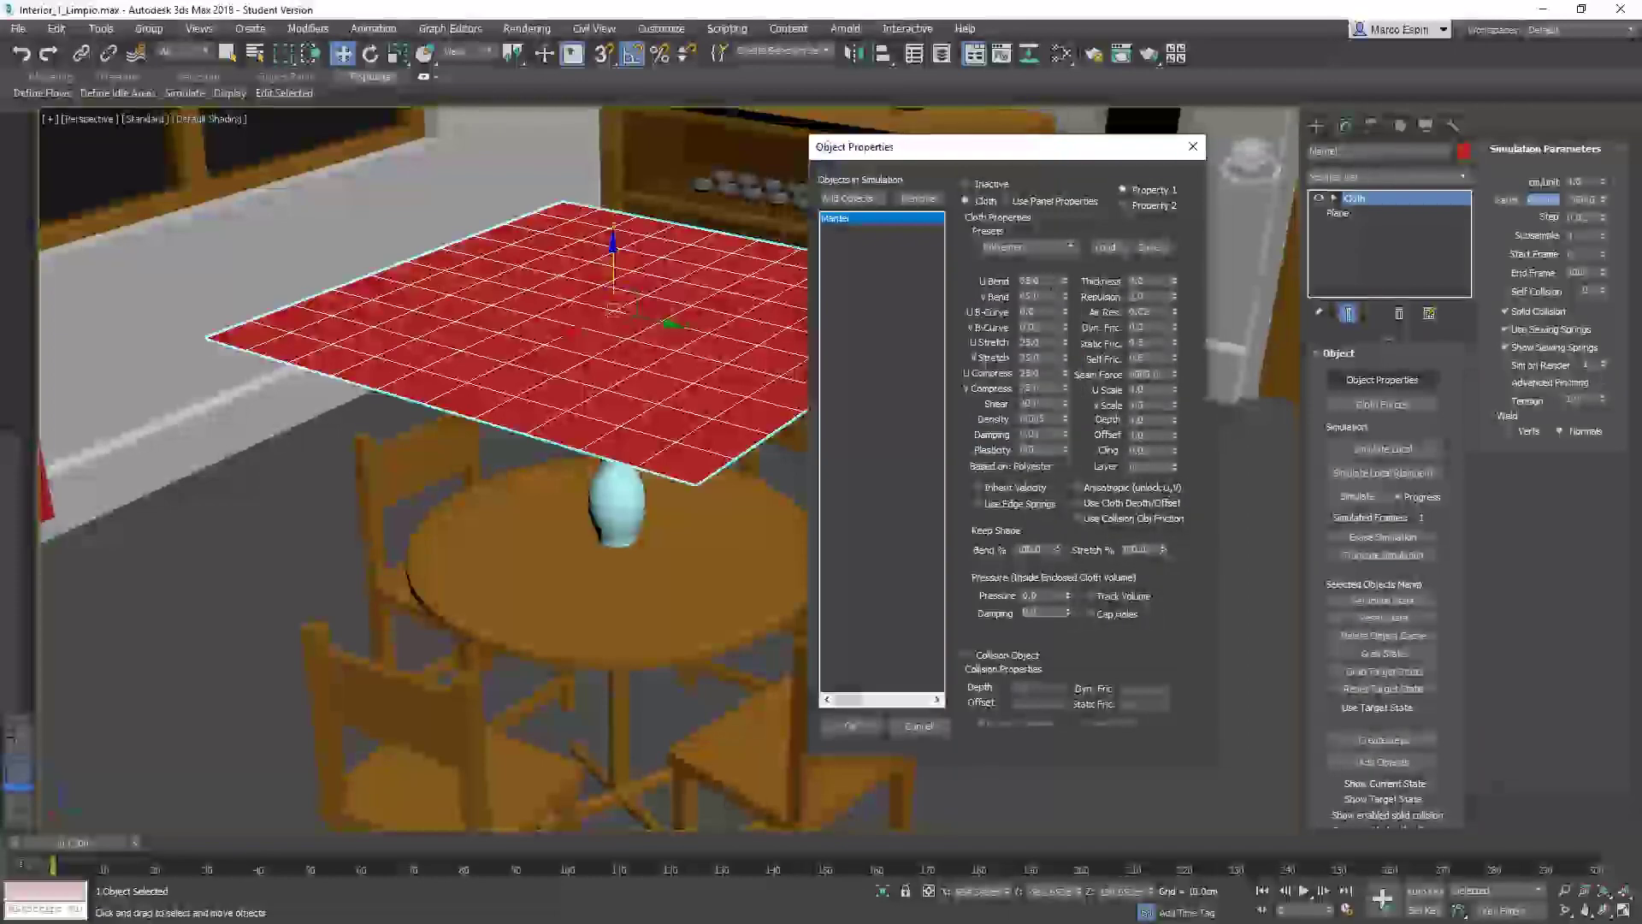
click(1068, 246)
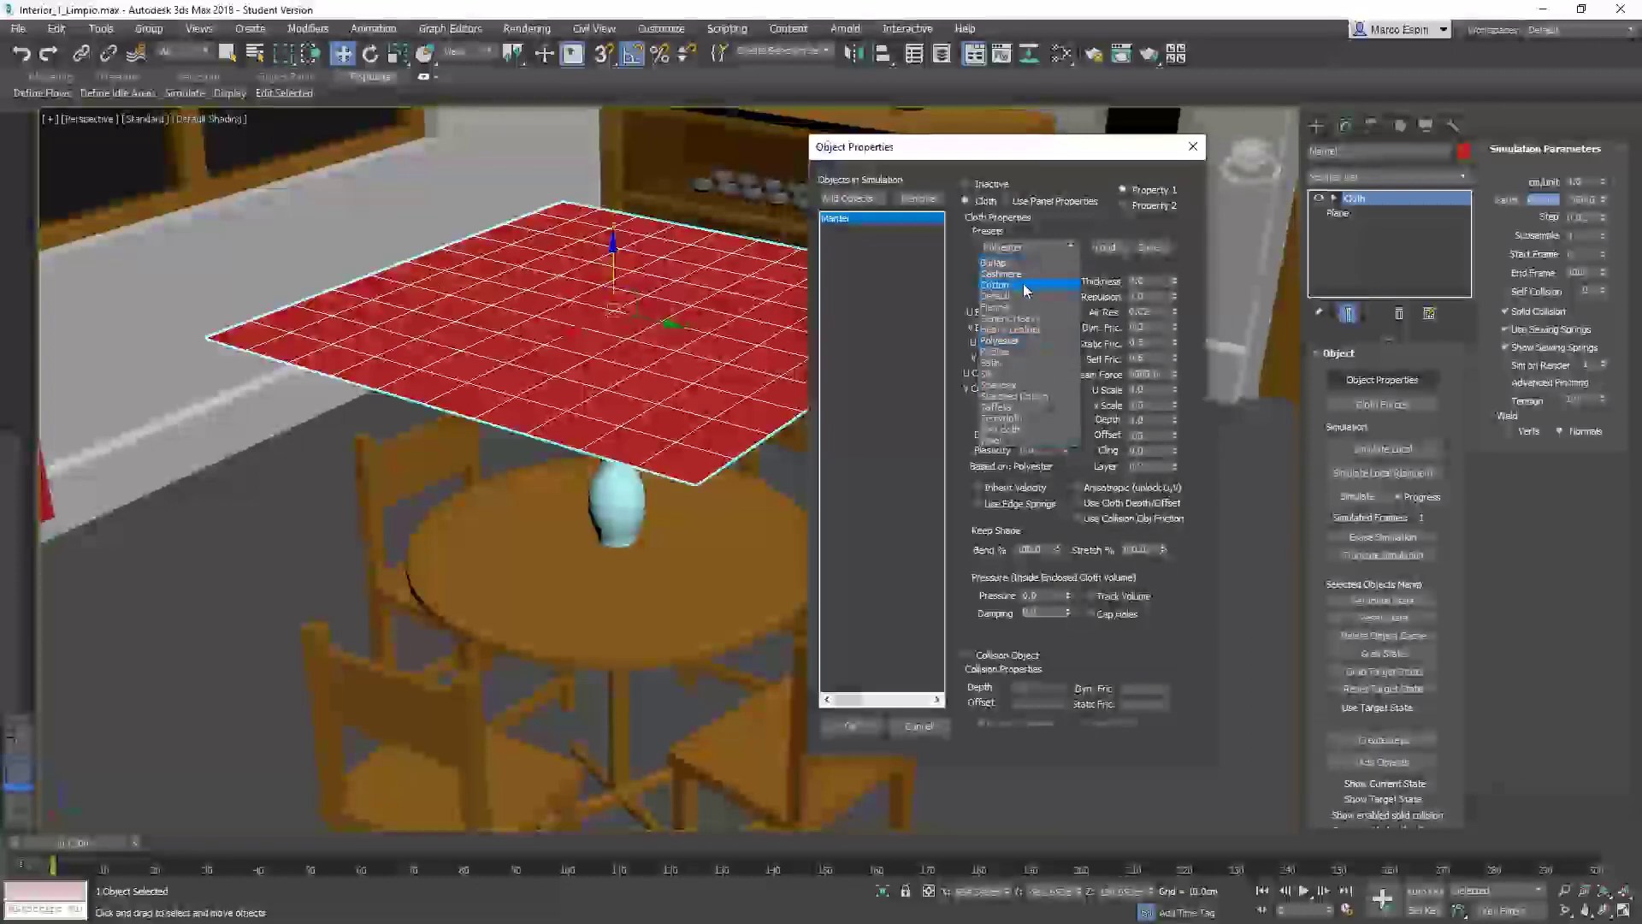
click(1023, 284)
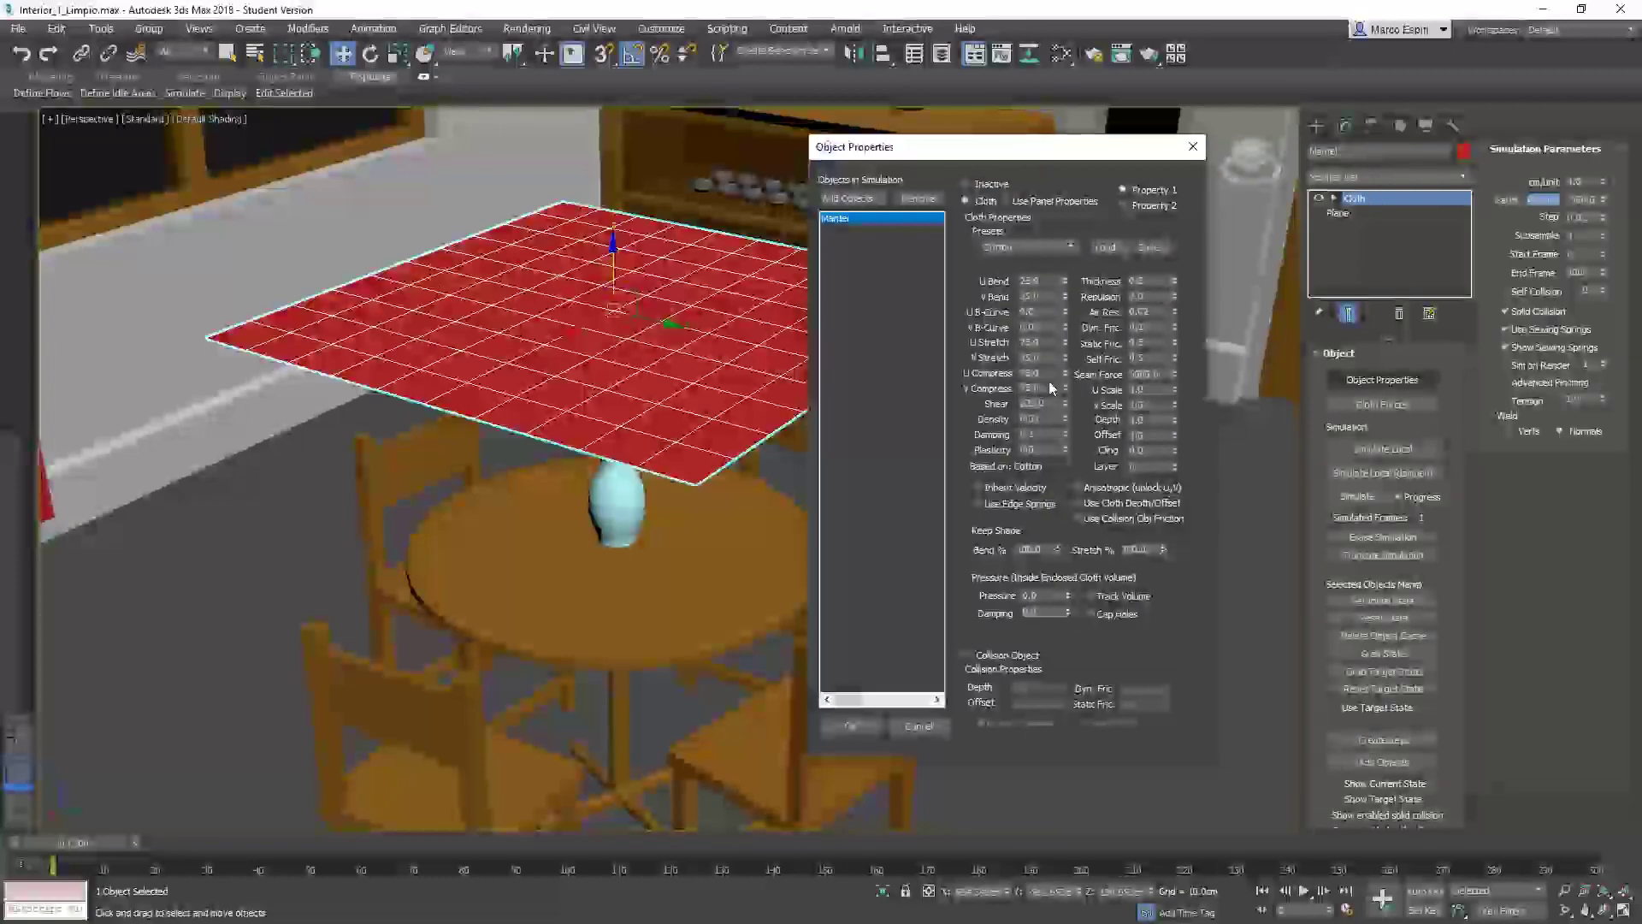
click(855, 726)
mouse_move(855, 726)
alt+middle_down()
mouse_move(728, 523)
mouse_move(664, 283)
alt+middle_up()
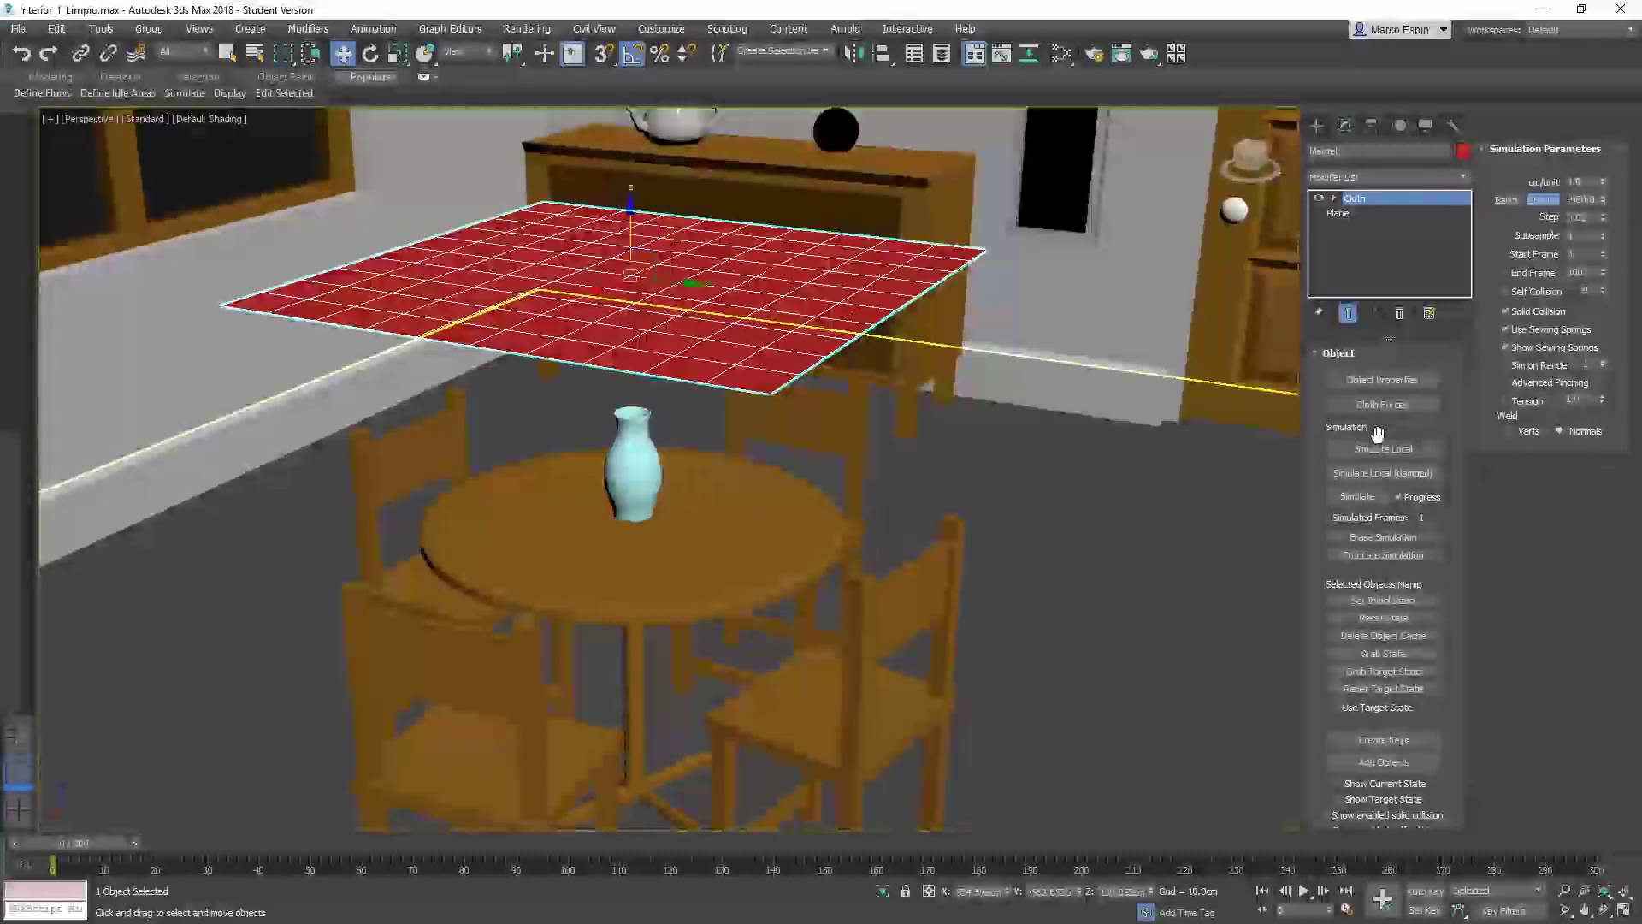
Run Mantel's full 301-frame cloth simulation
click(1364, 454)
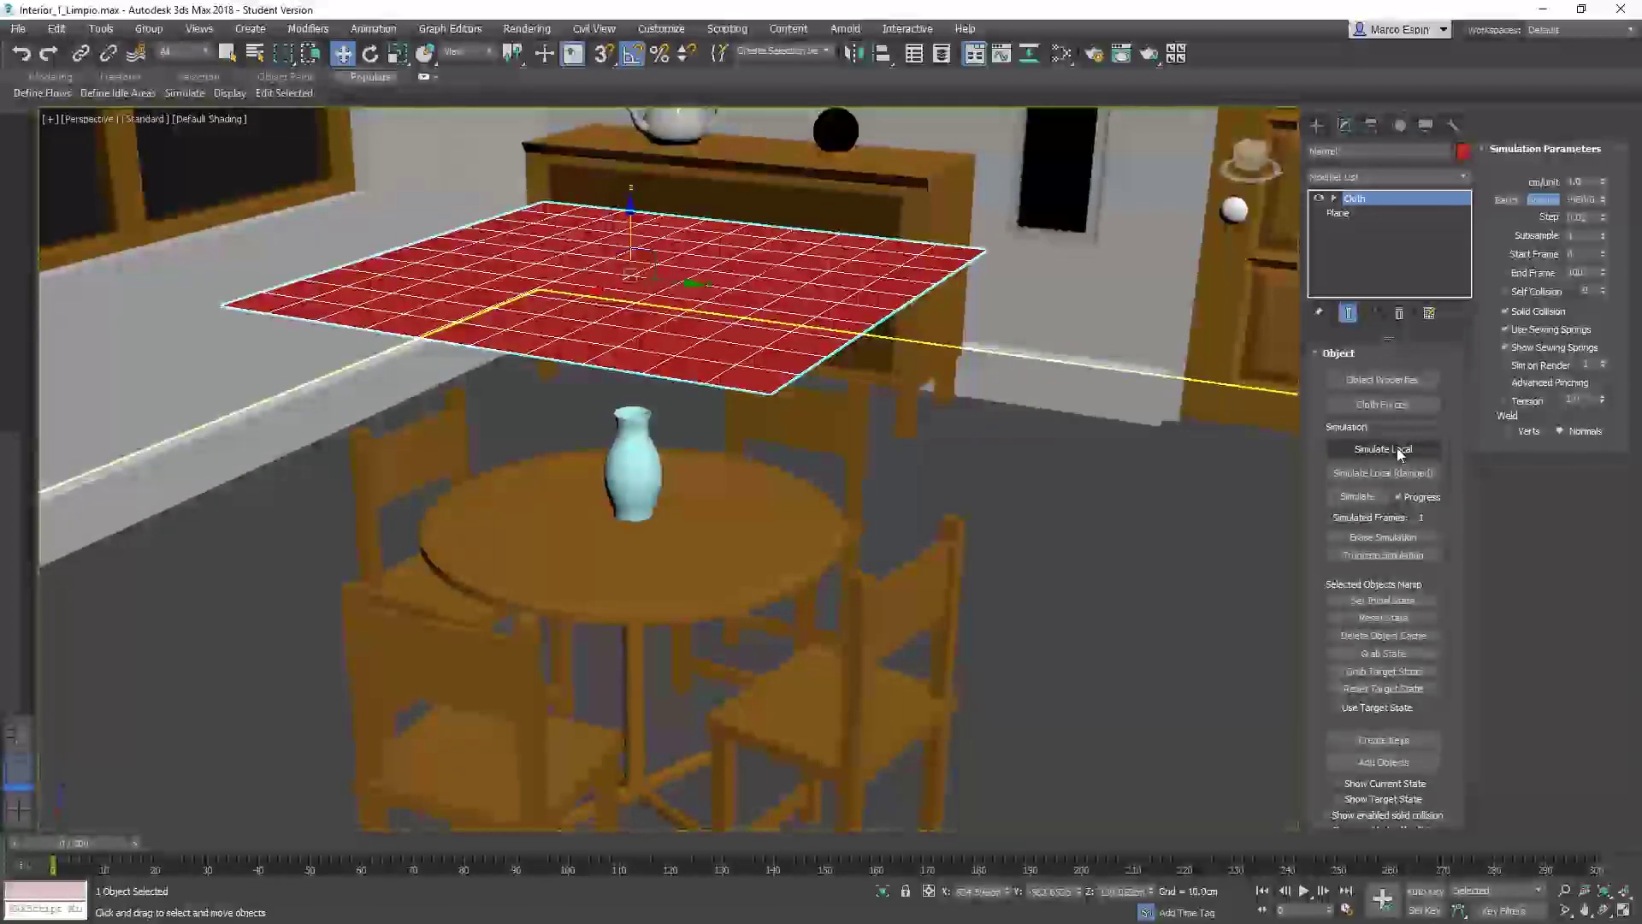
click(1396, 449)
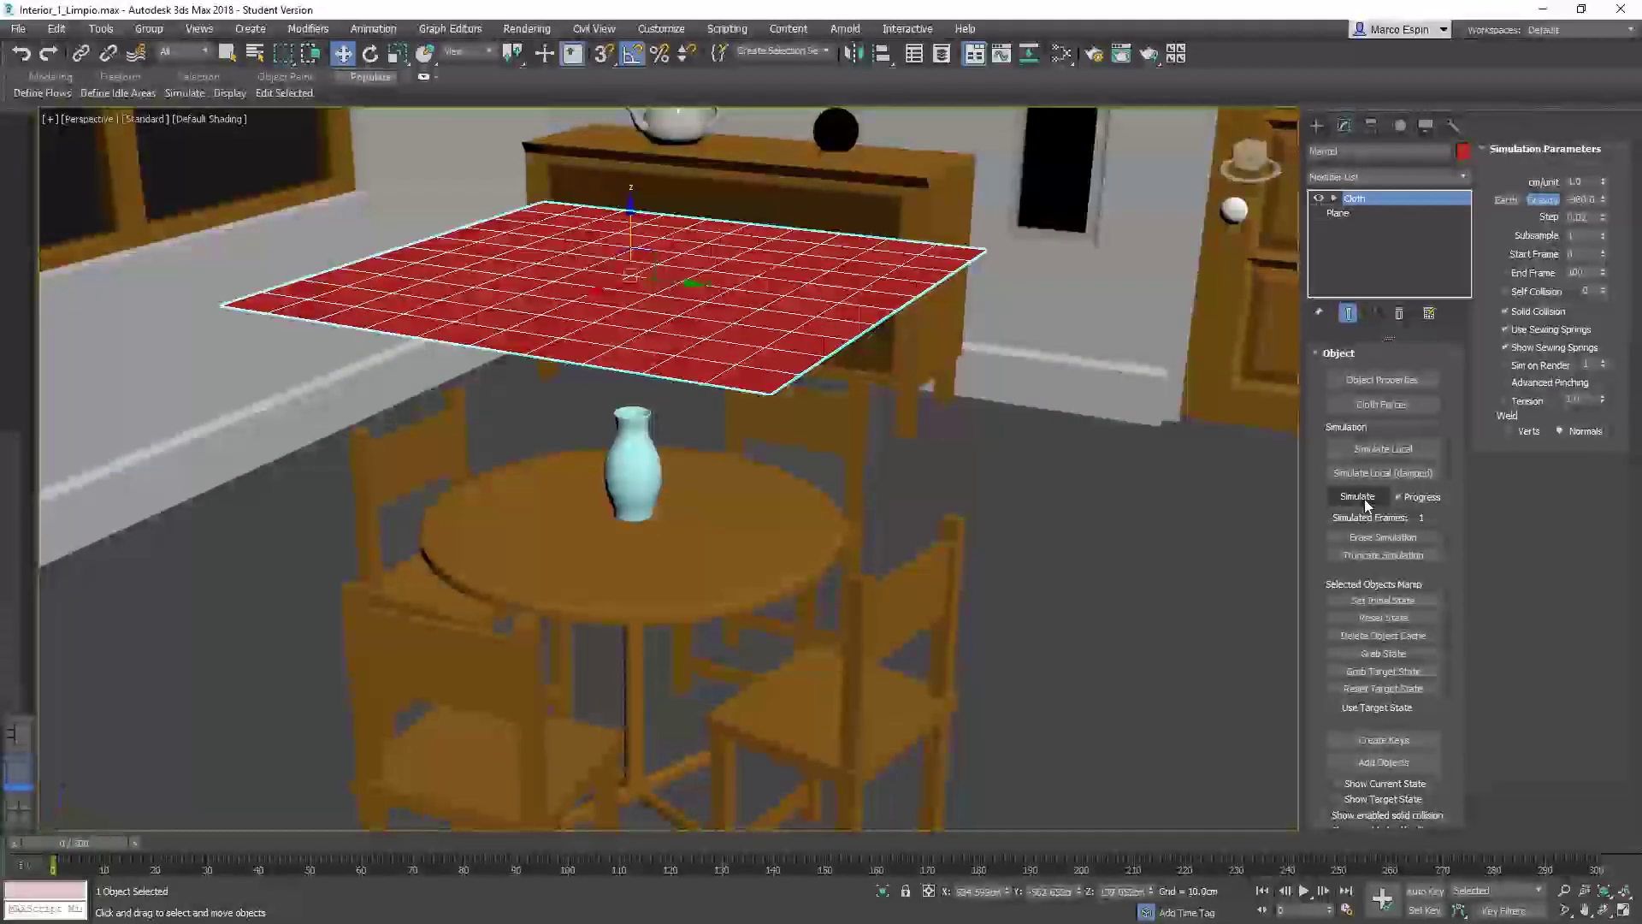
click(1363, 500)
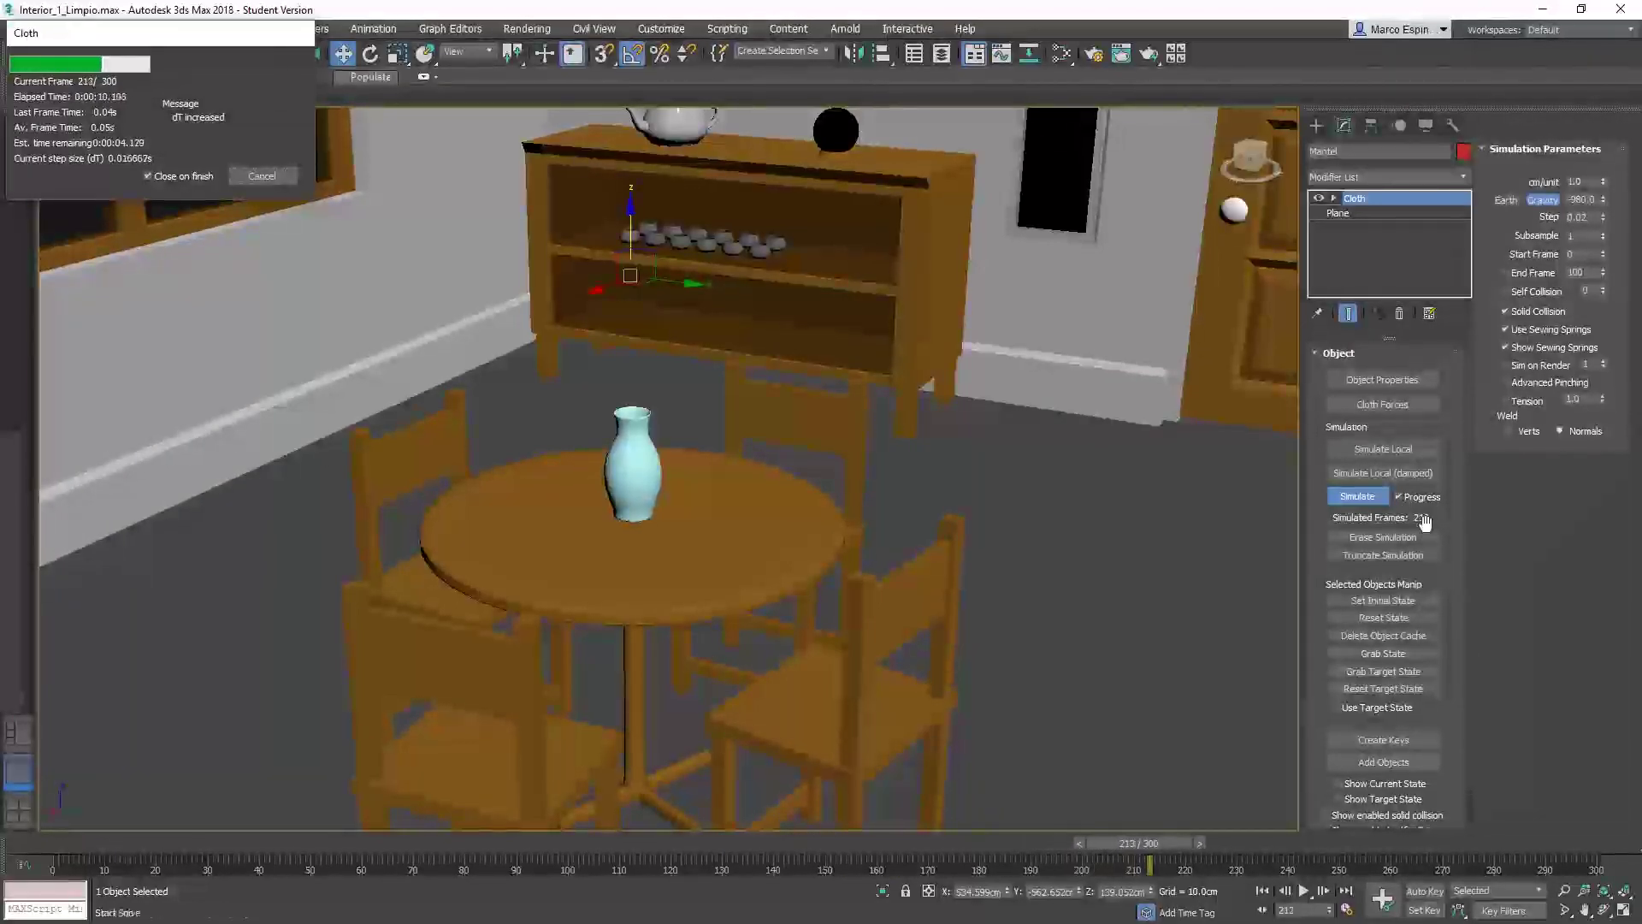
mouse_move(116, 44)
mouse_down()
mouse_move(203, 61)
mouse_move(893, 379)
mouse_up()
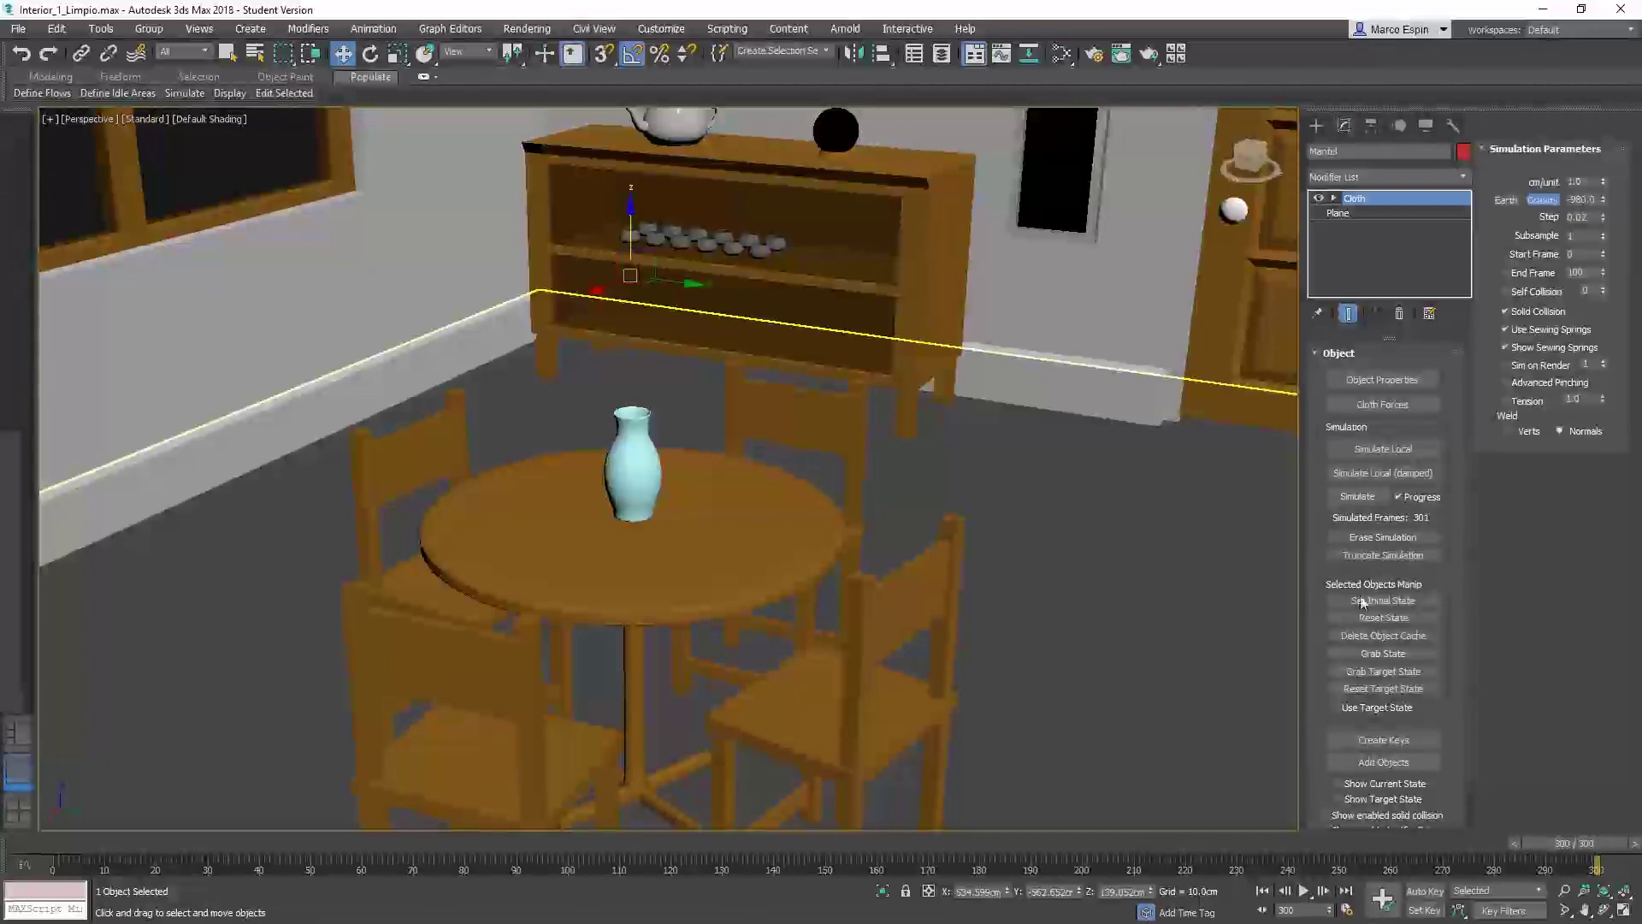
mouse_move(1559, 845)
mouse_down()
mouse_move(34, 774)
mouse_move(289, 775)
mouse_move(51, 773)
mouse_up()
Return to the first frame, then truncate and erase the cached cloth simulation
key(w)
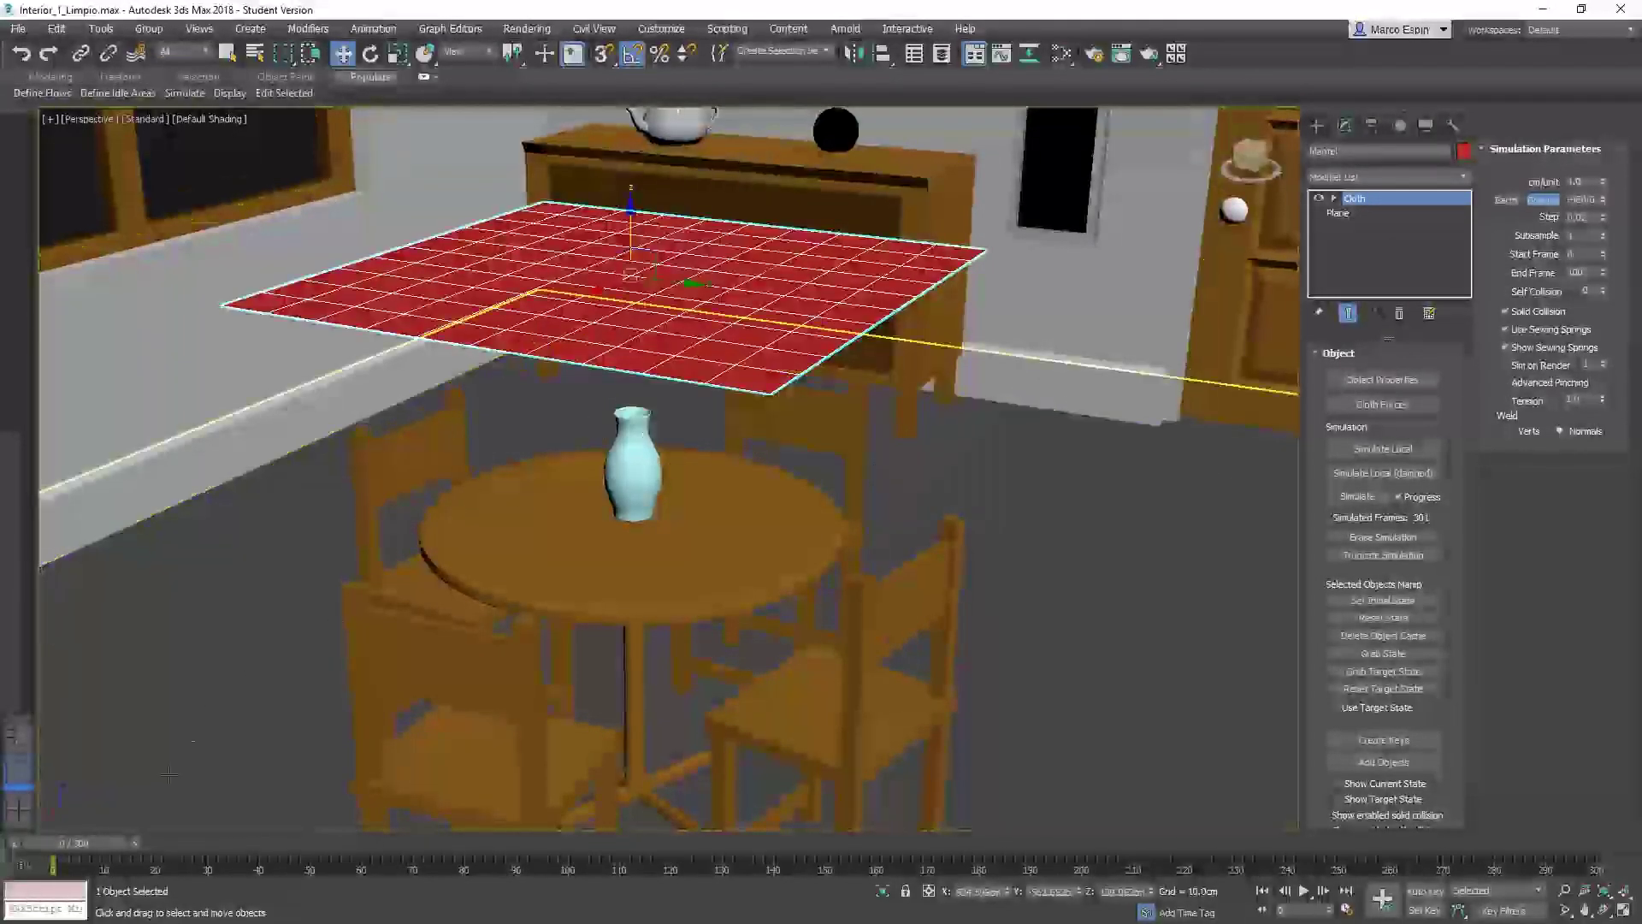
mouse_move(77, 843)
mouse_down()
mouse_move(193, 865)
mouse_move(77, 861)
mouse_move(203, 860)
mouse_up()
key(w)
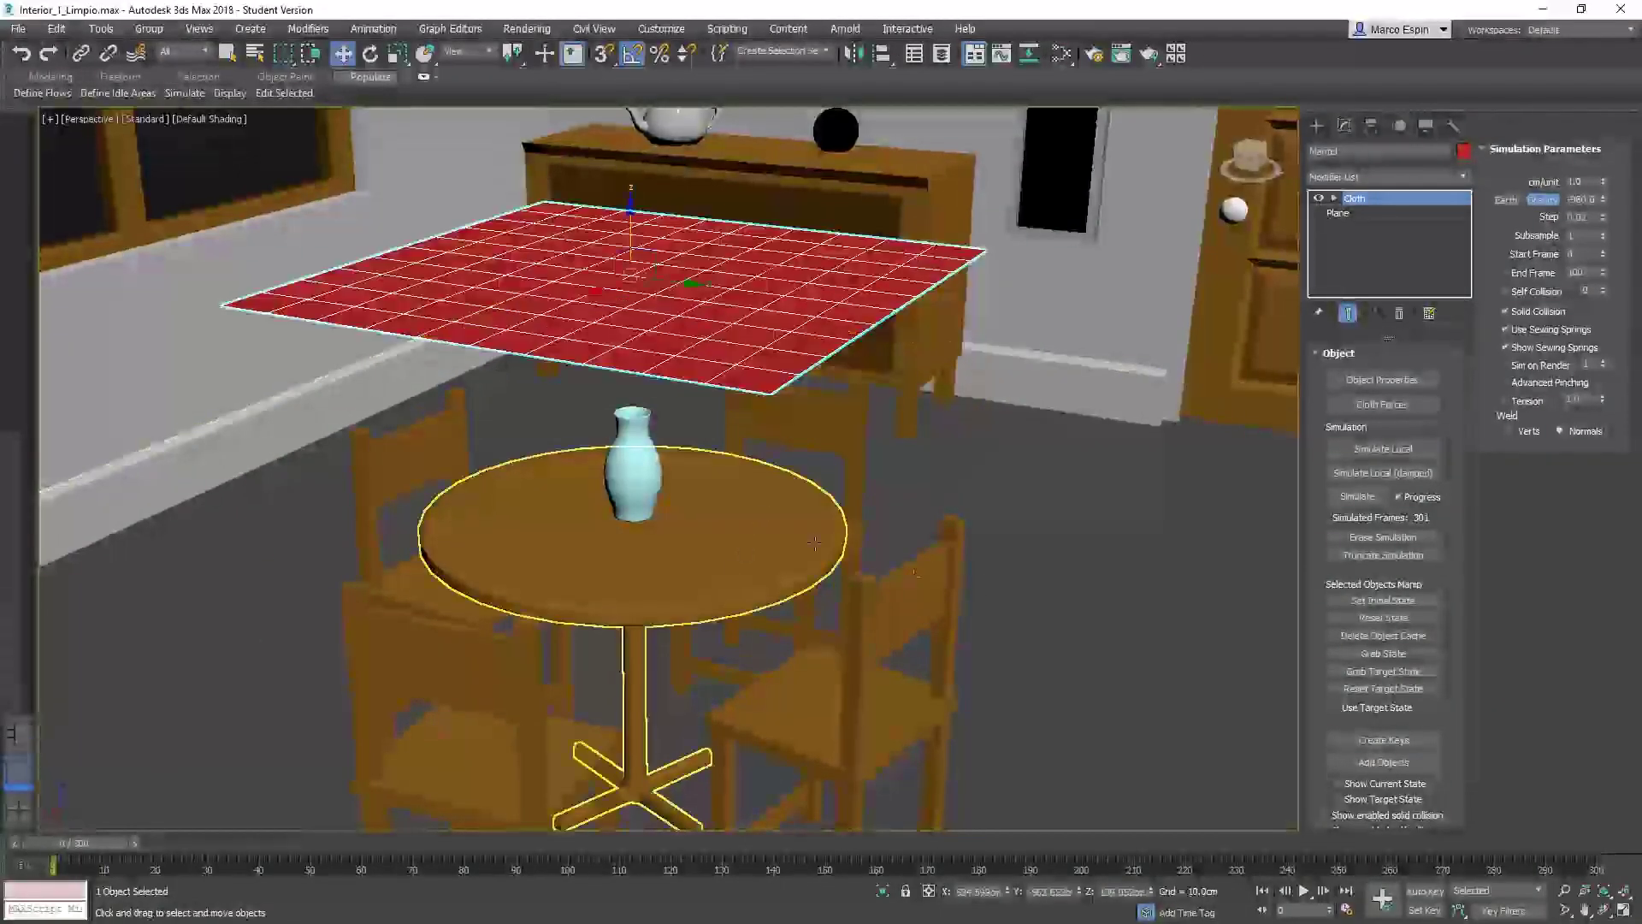
click(1407, 558)
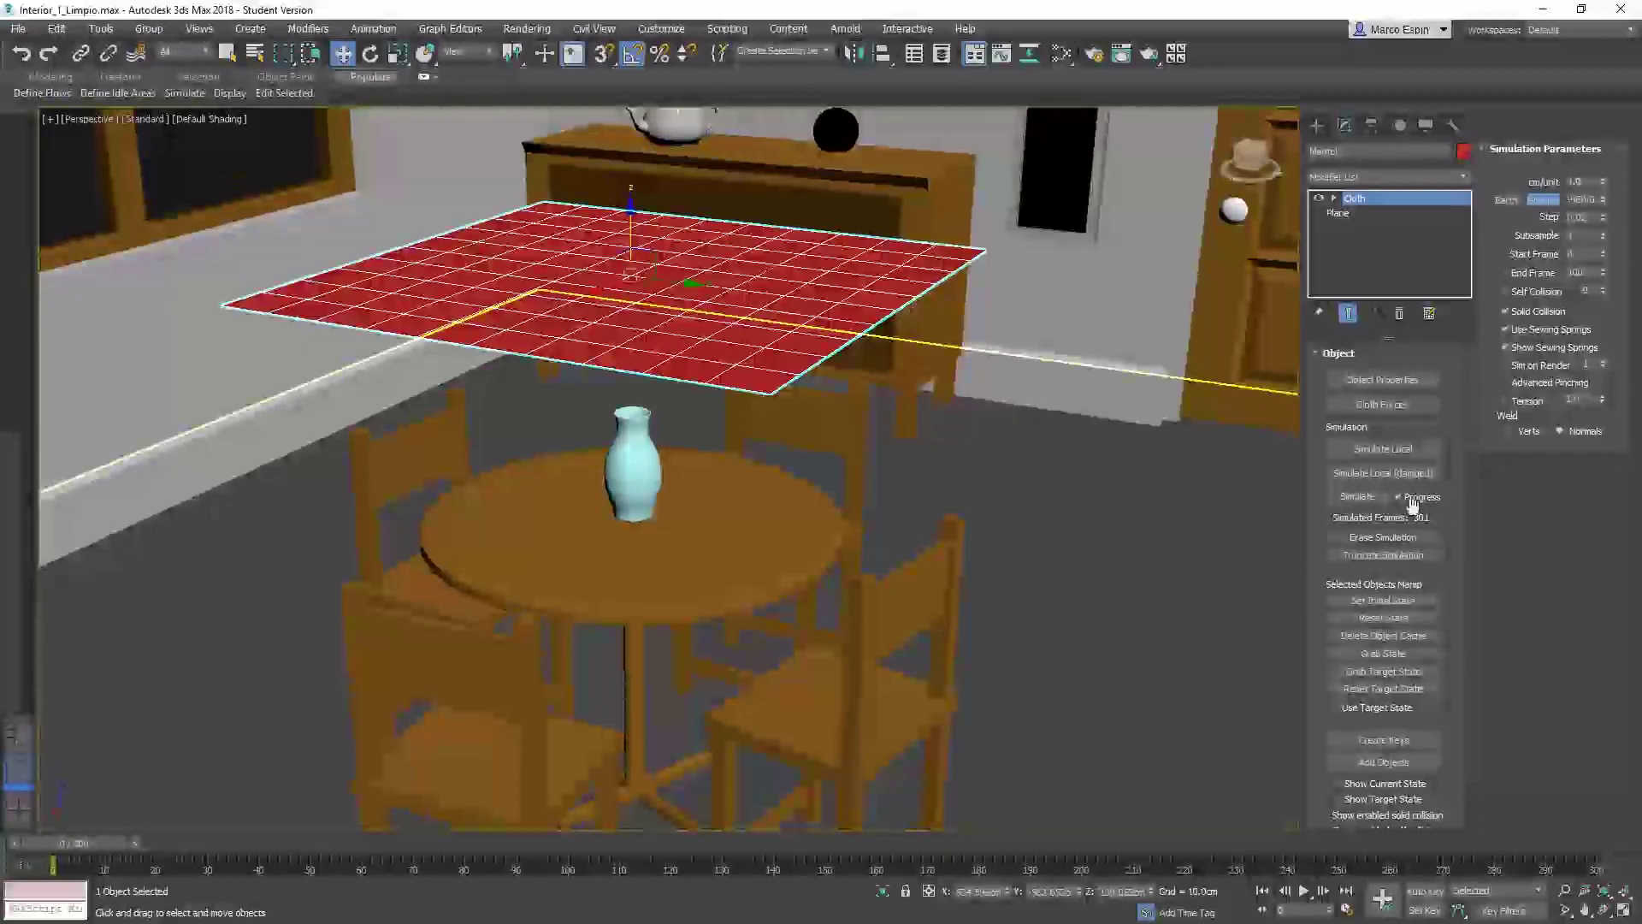
click(1399, 538)
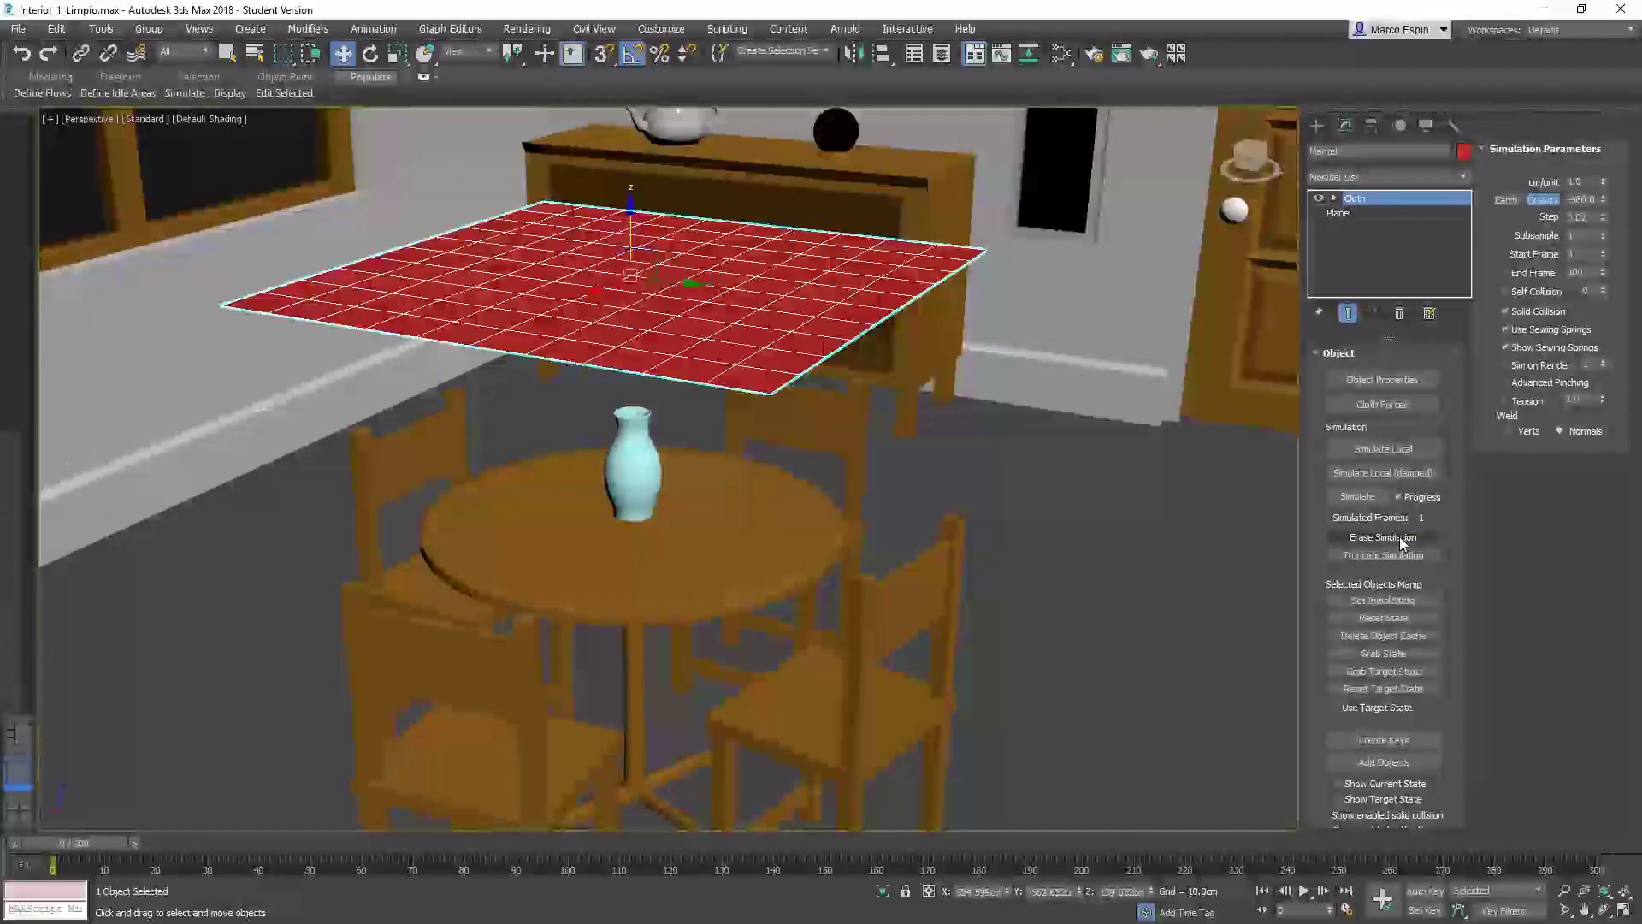
Add the Mesa table object to the cloth simulation
click(1391, 379)
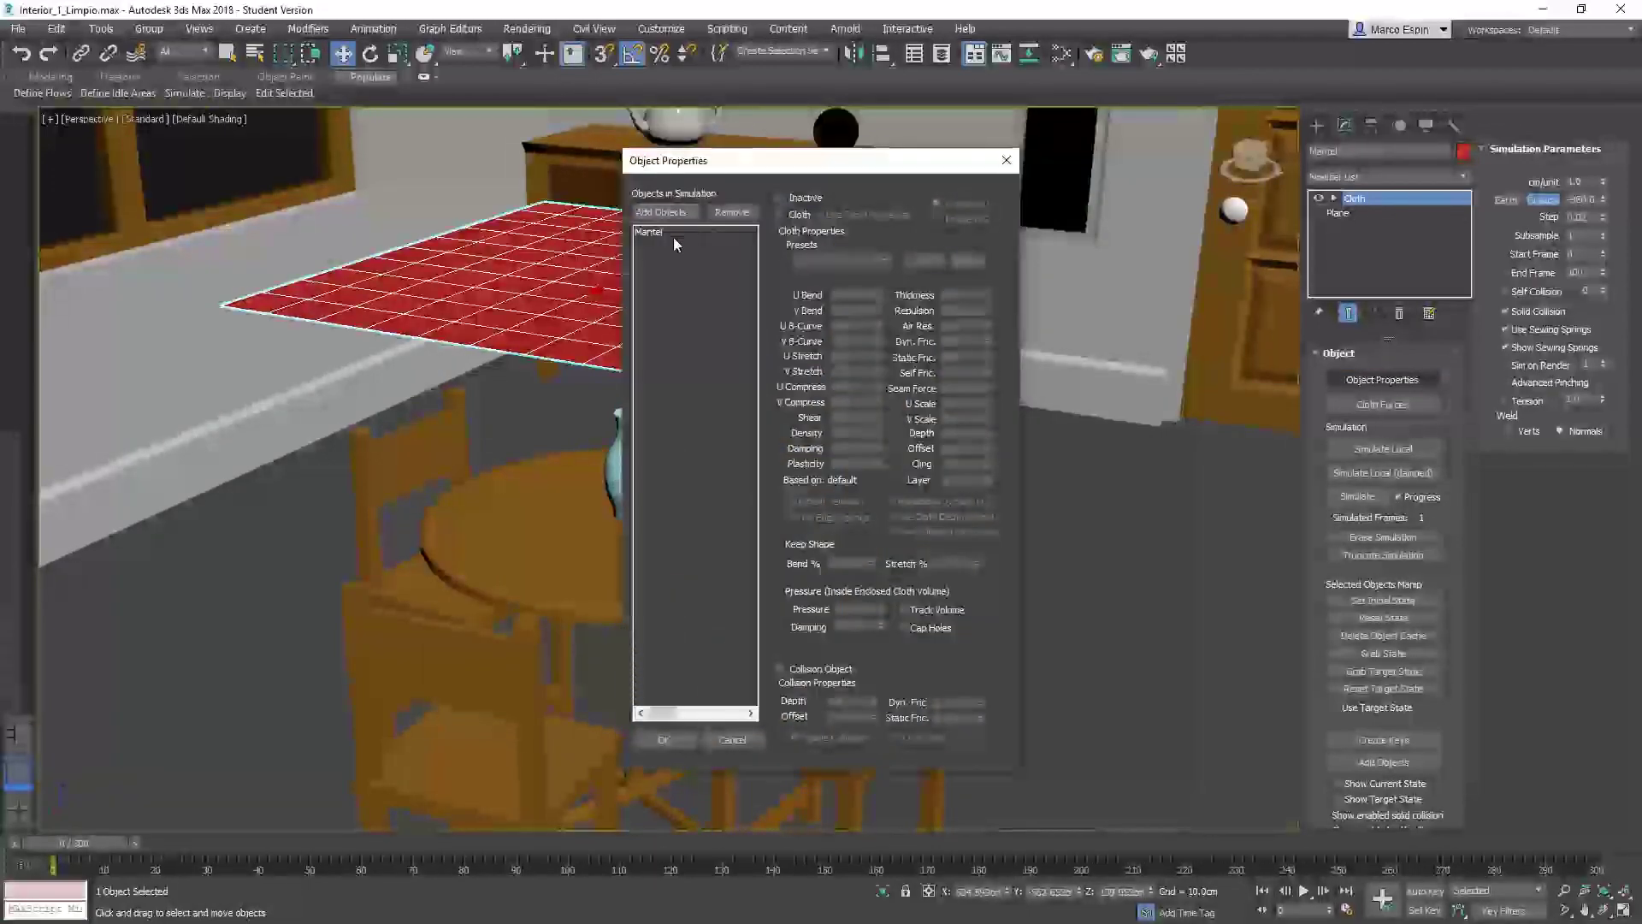
click(671, 231)
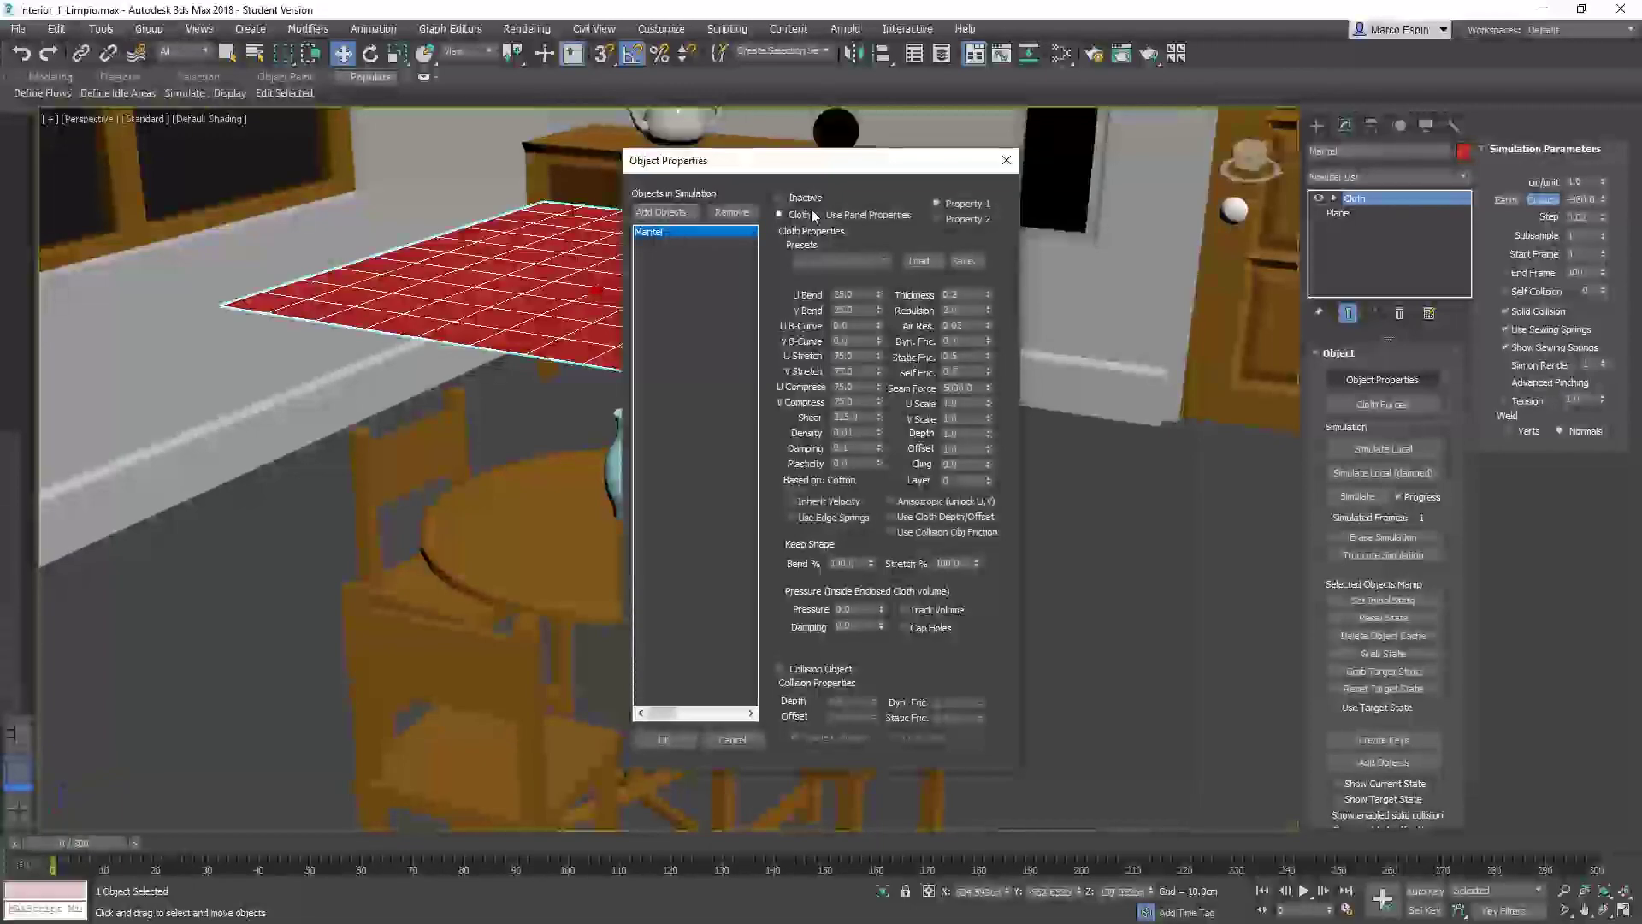
click(666, 213)
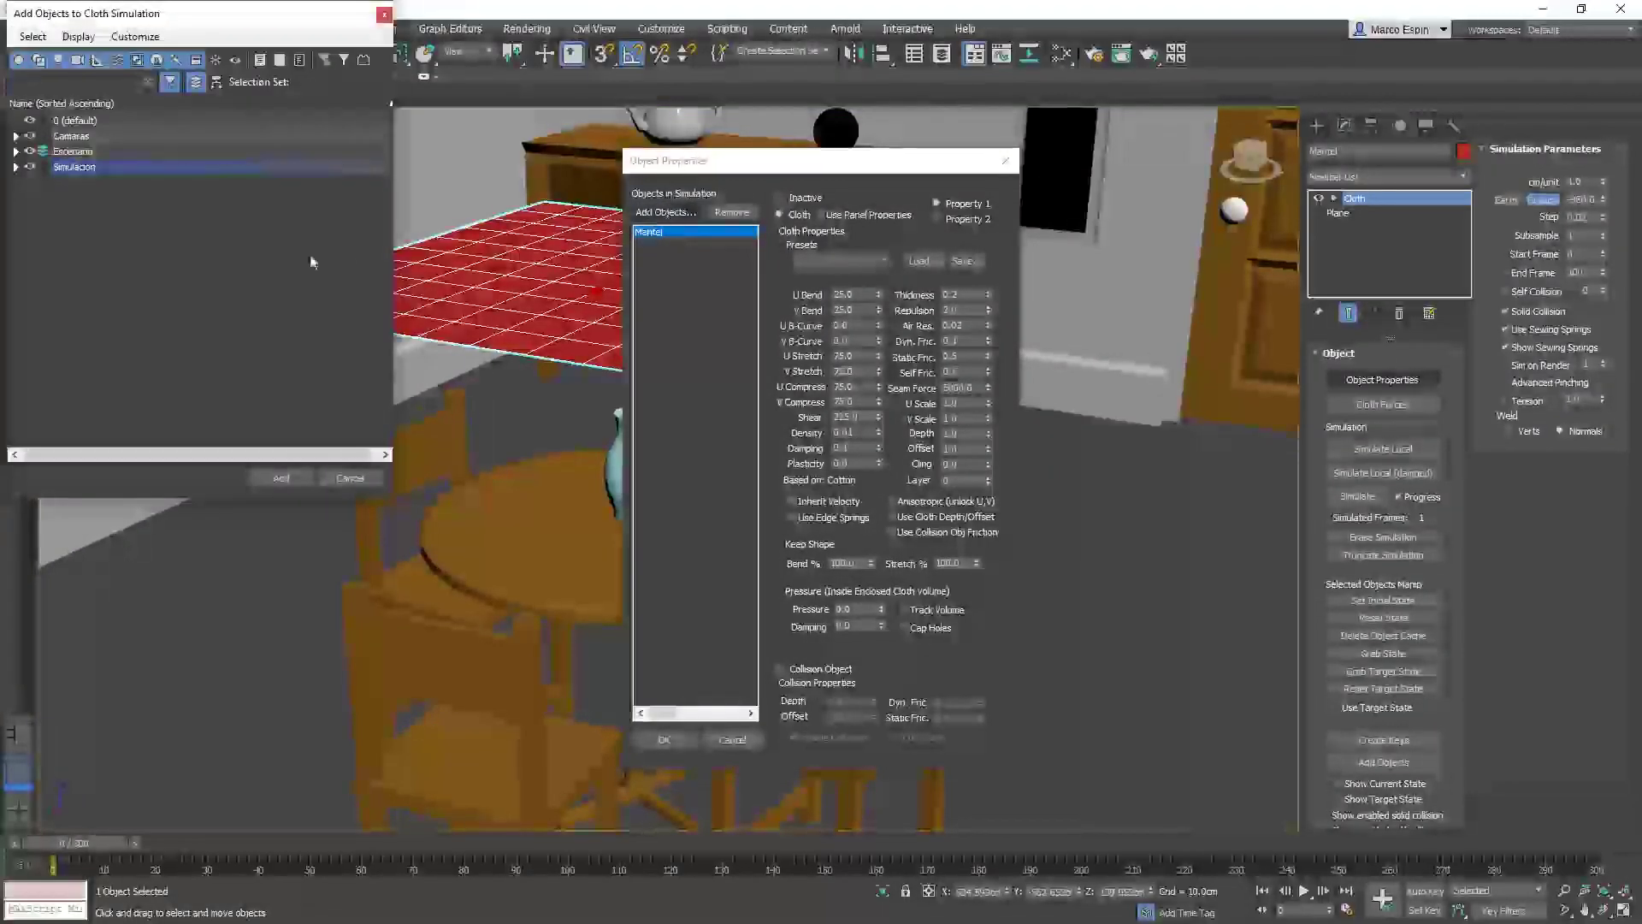
click(15, 151)
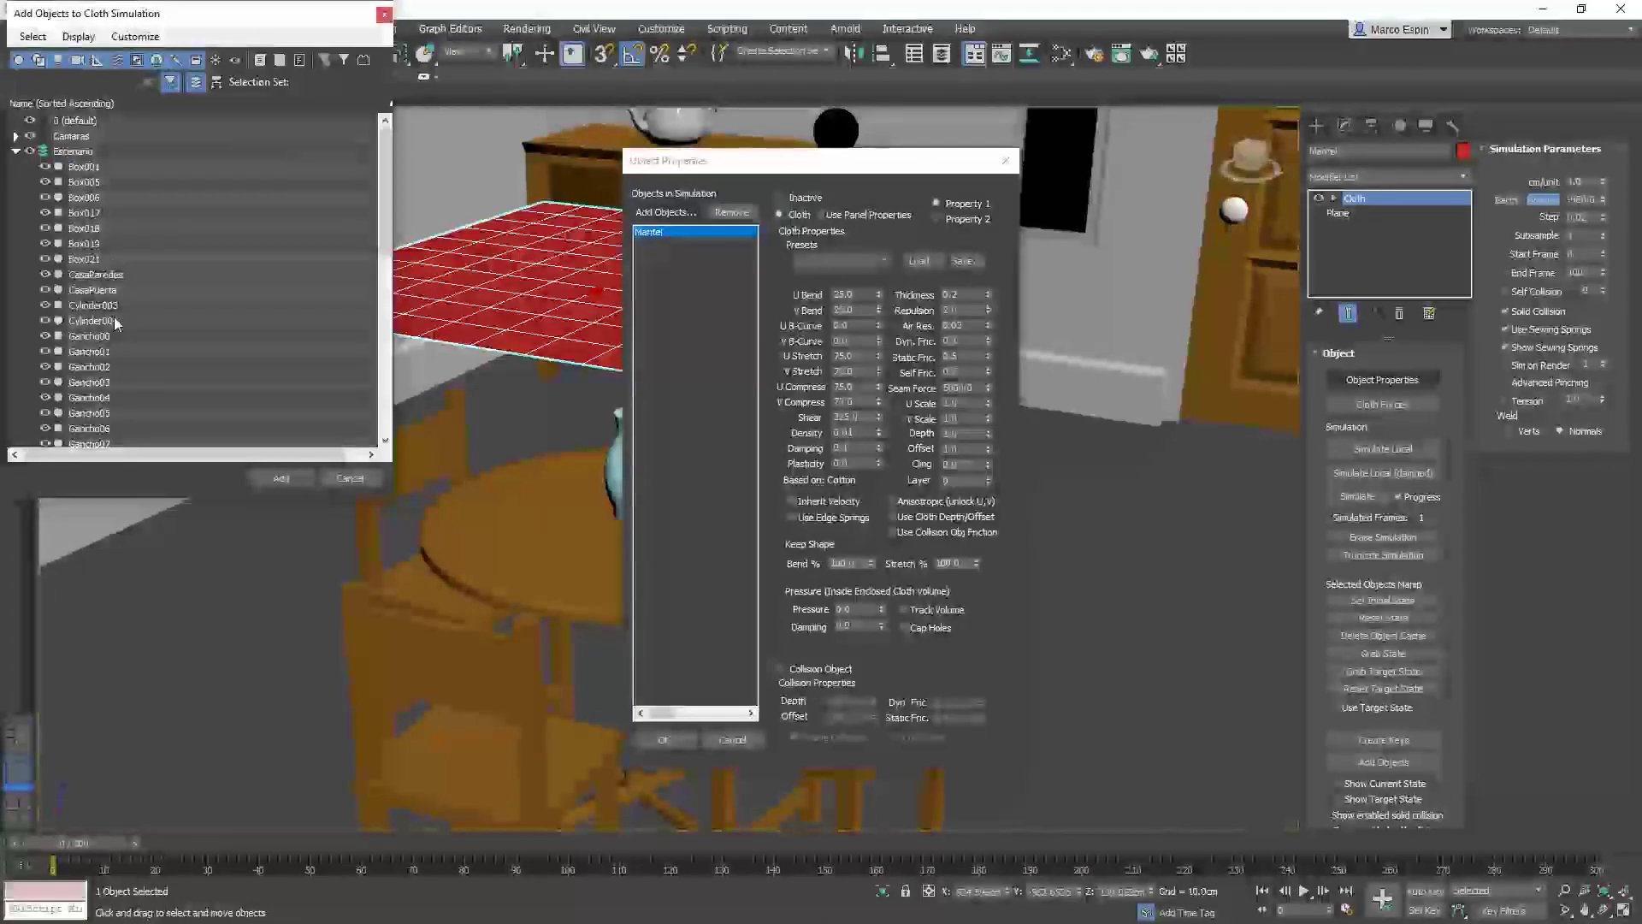
click(85, 167)
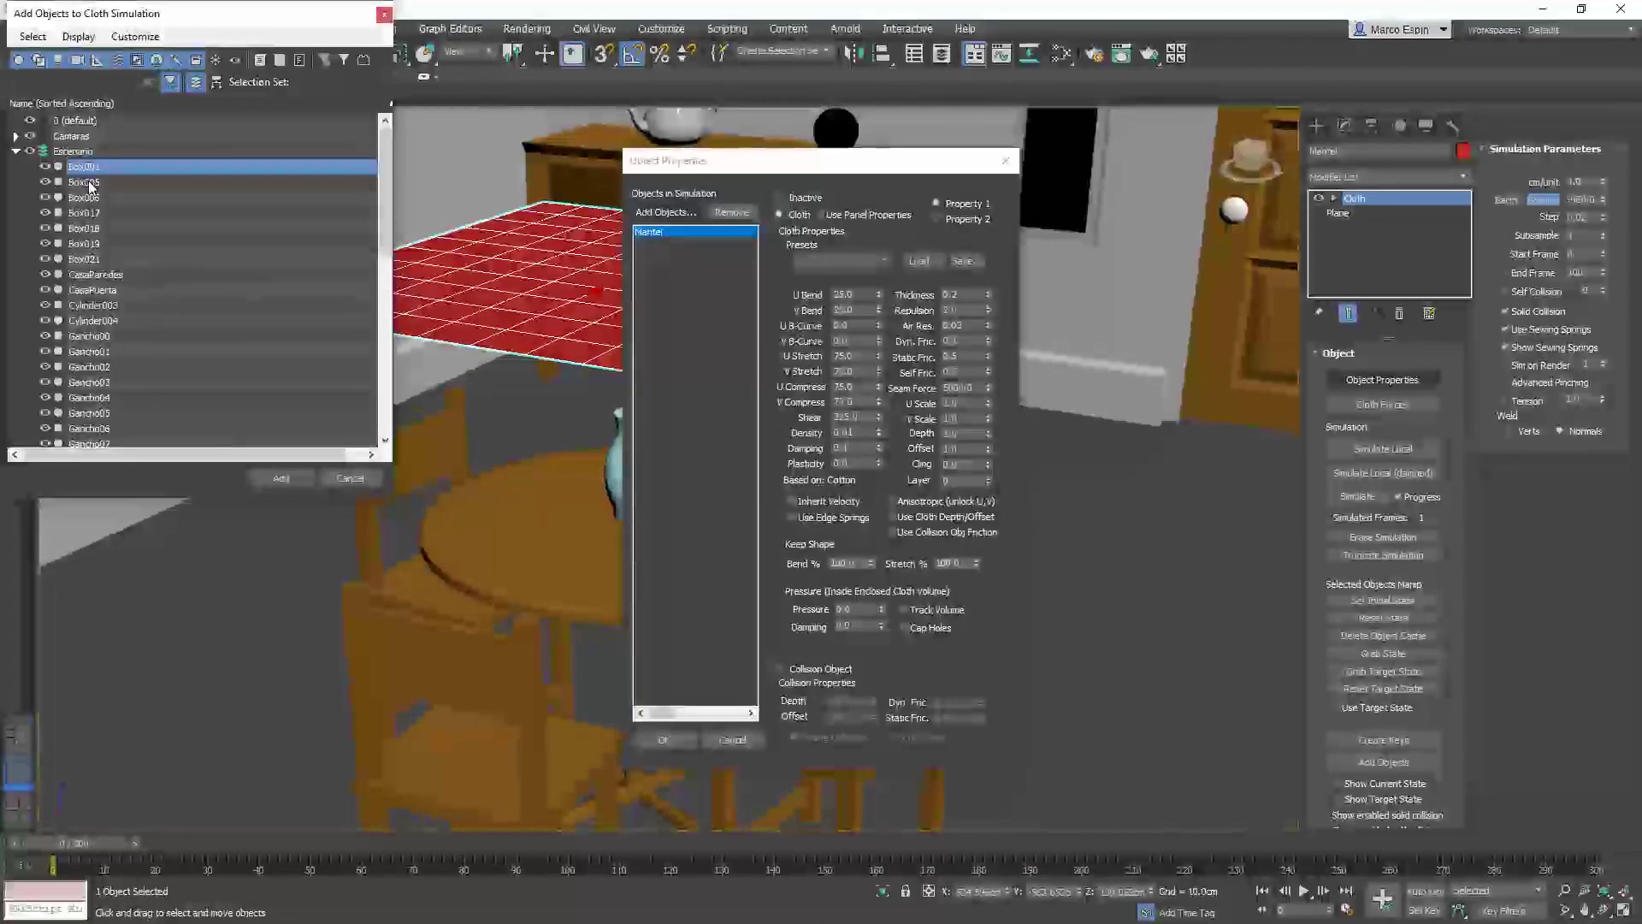
click(85, 198)
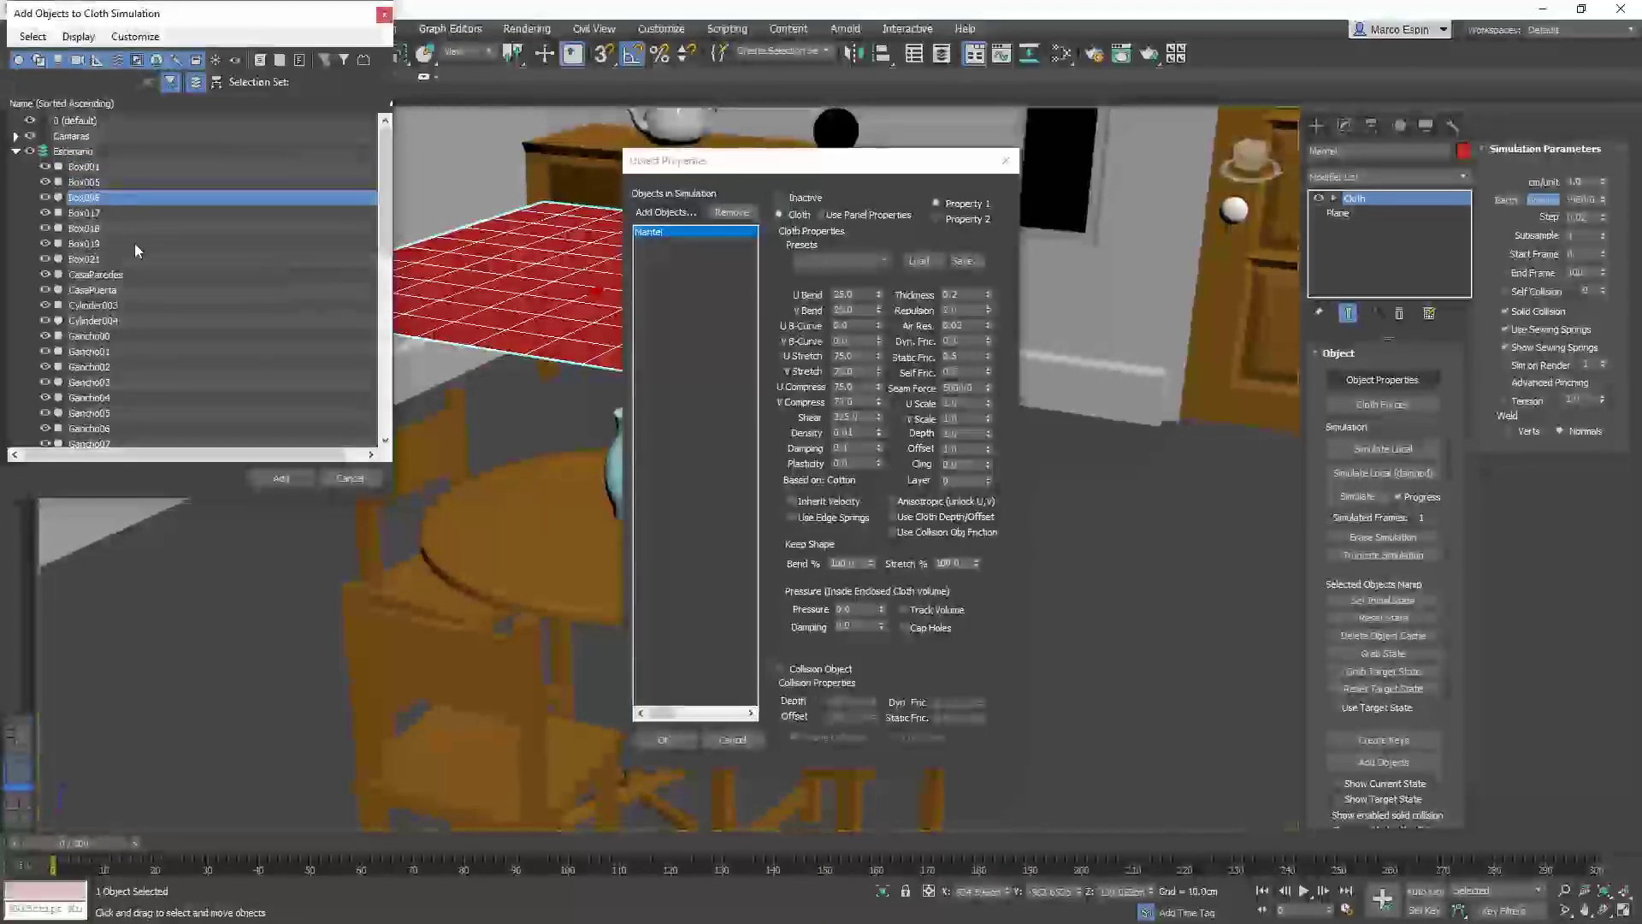
click(101, 213)
click(94, 244)
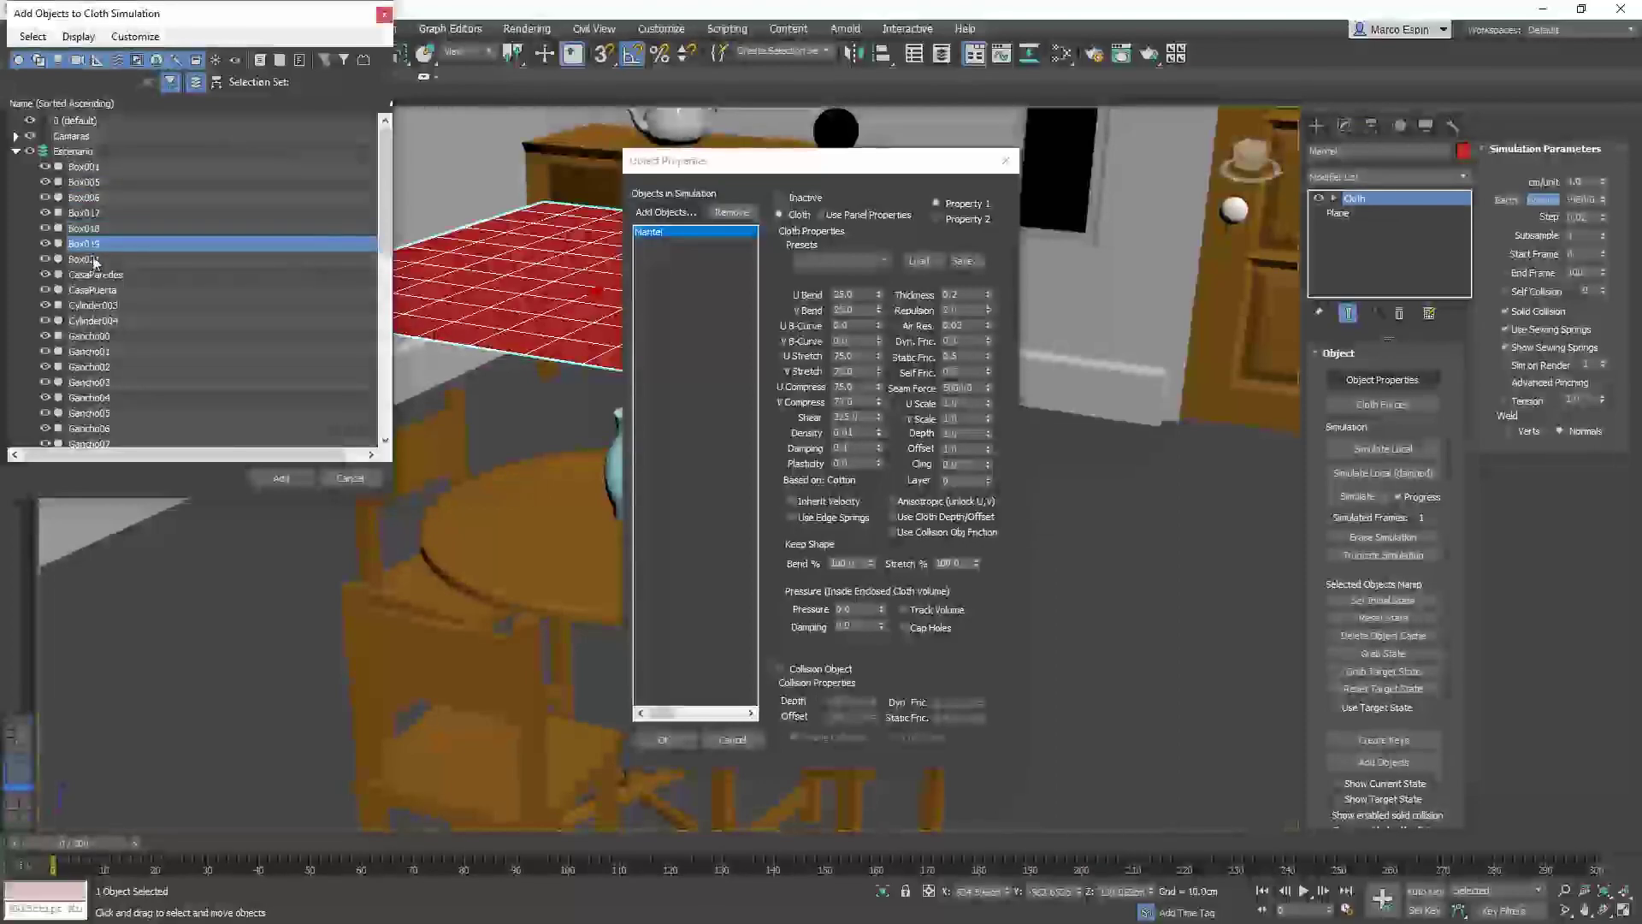
click(86, 167)
click(86, 198)
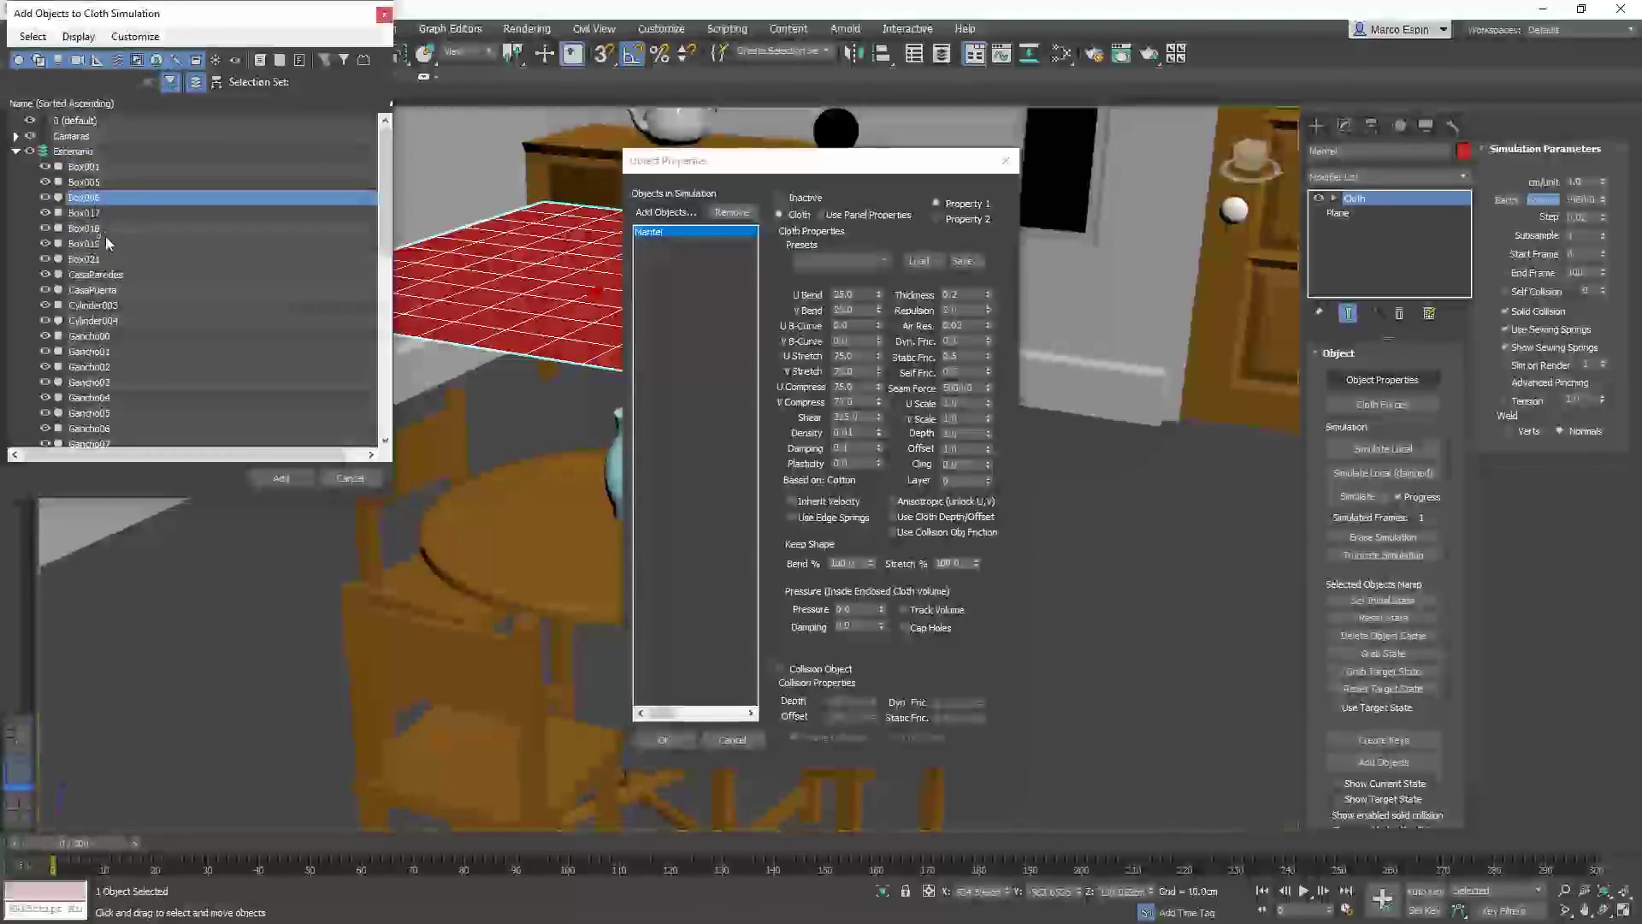
scroll(132, 301, down, 3)
scroll(131, 304, down, 2)
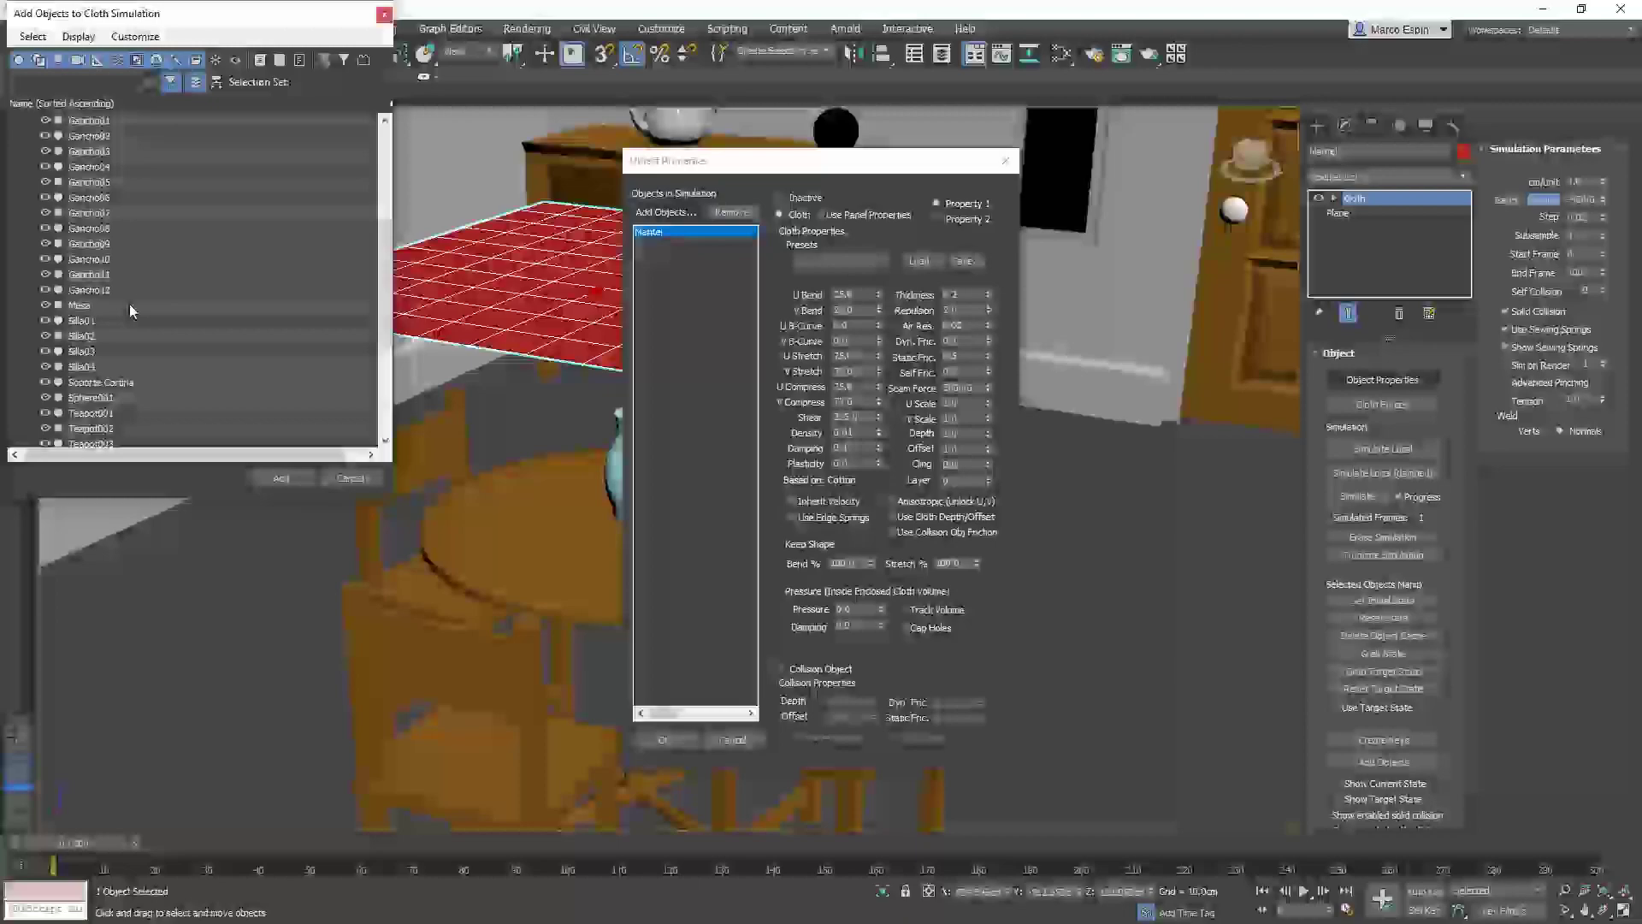
click(77, 306)
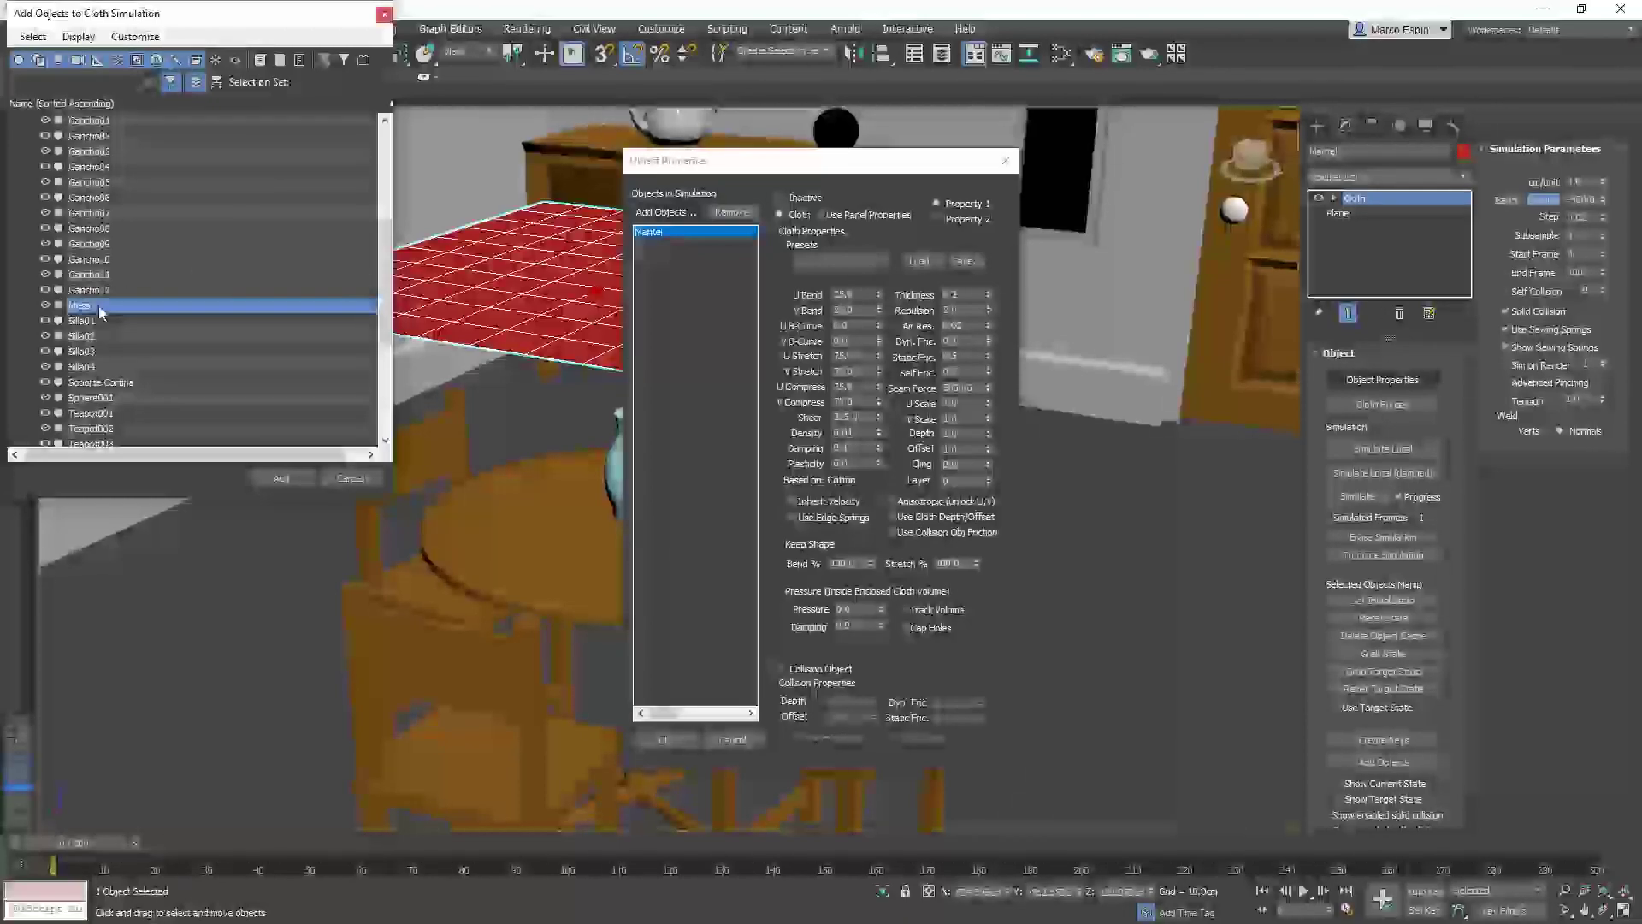
click(283, 478)
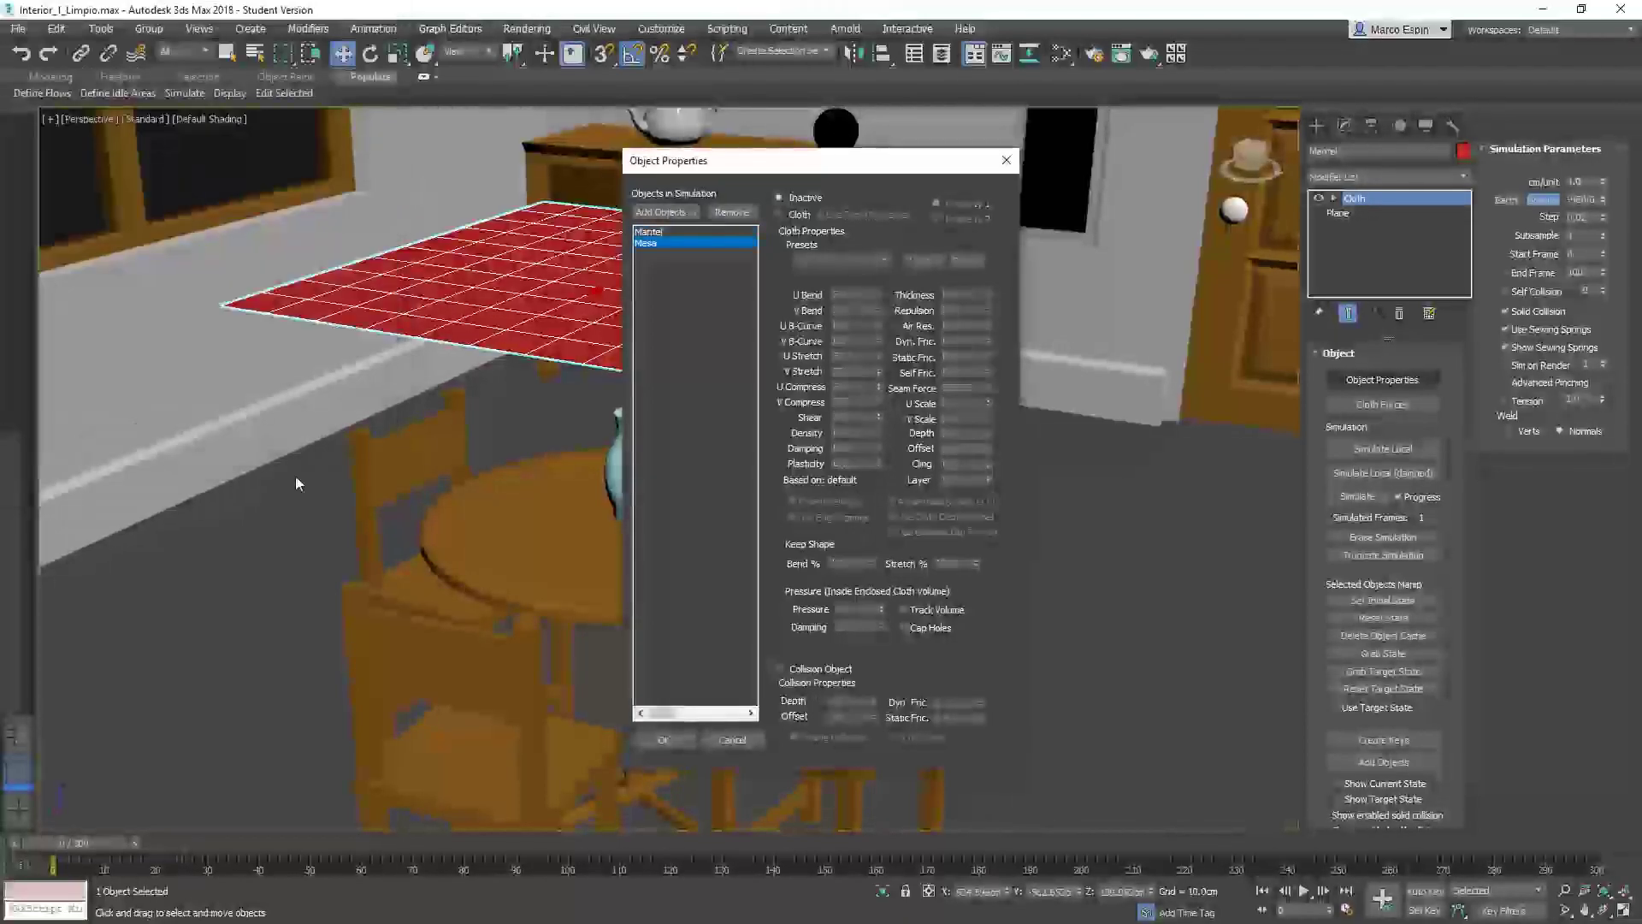
Give Mantel the Cotton preset, keep Mesa as a collision object, and confirm the settings
click(656, 234)
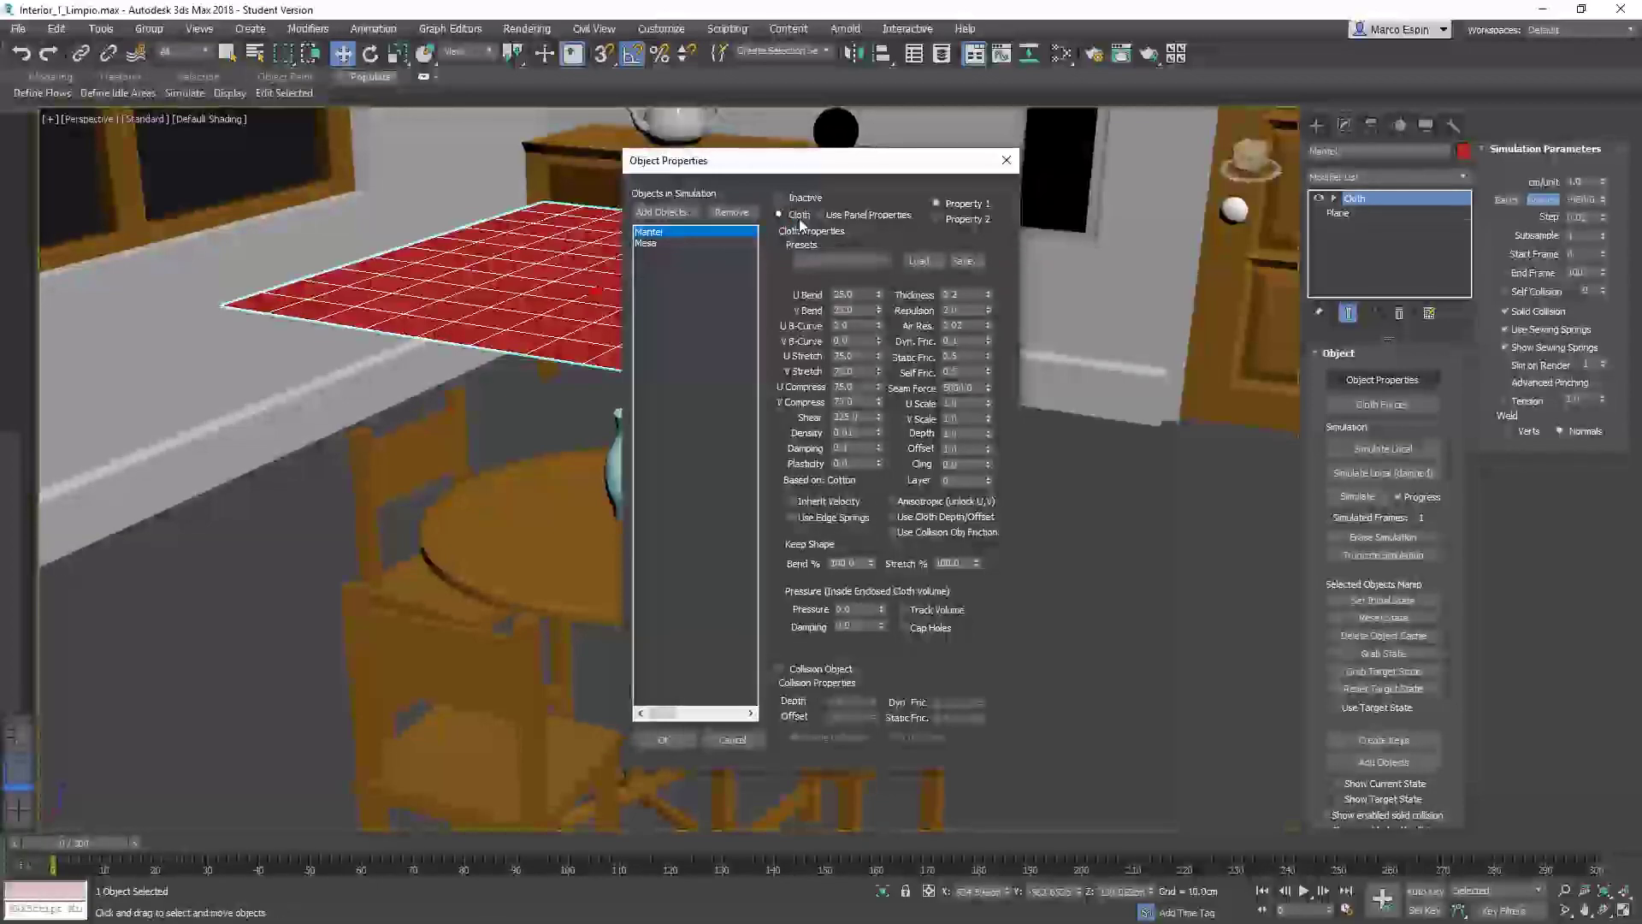
click(843, 260)
click(825, 308)
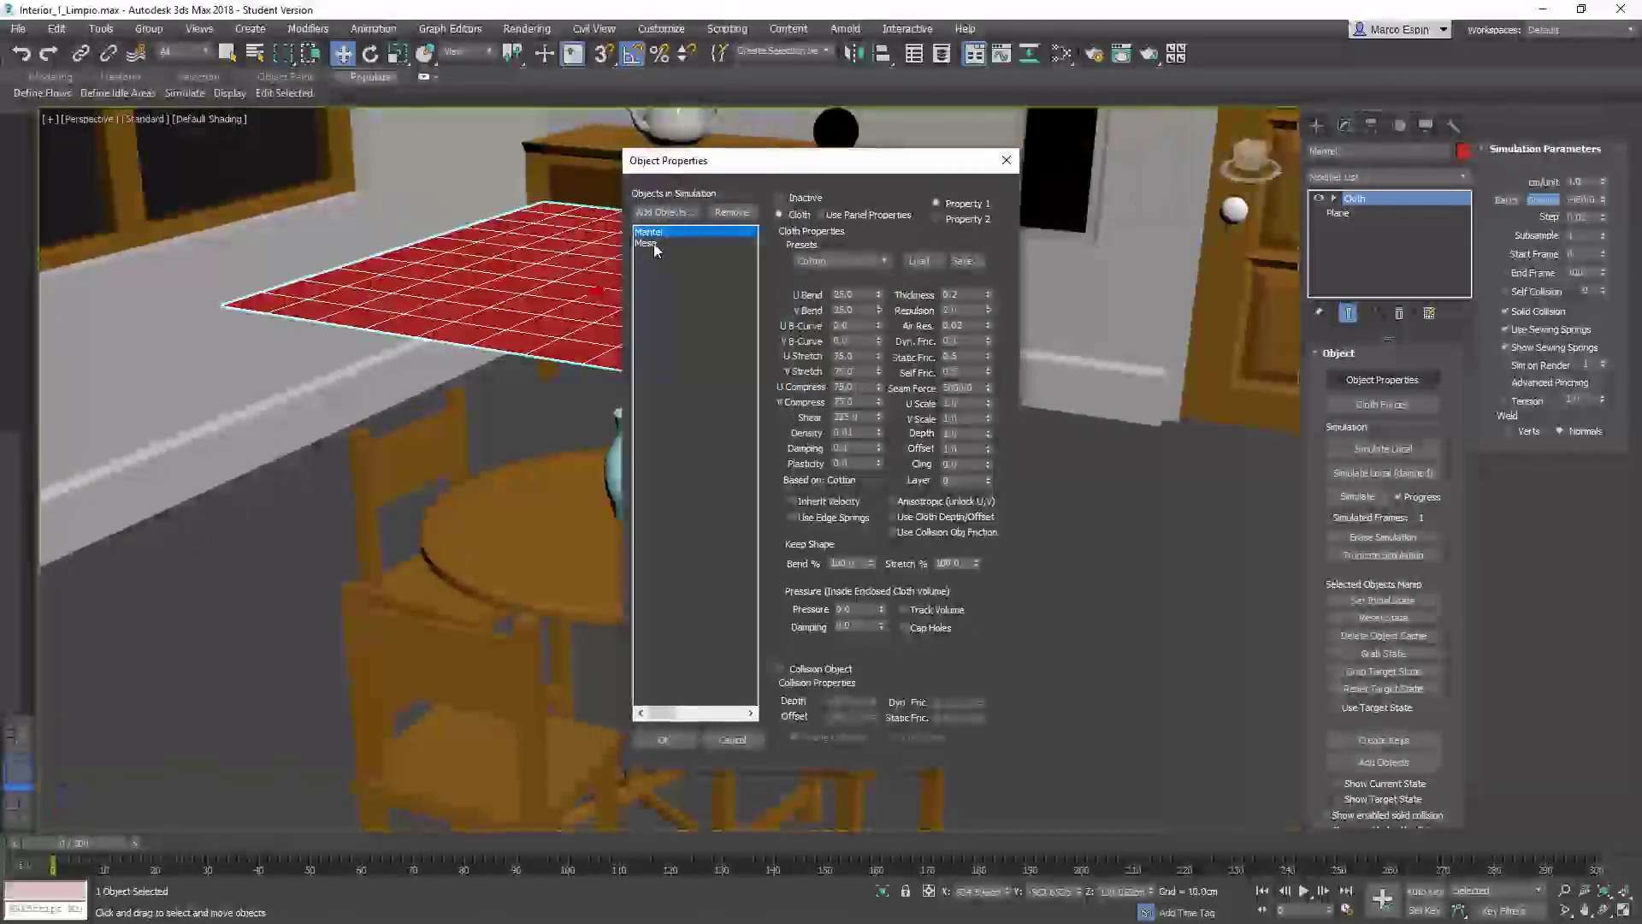
click(654, 244)
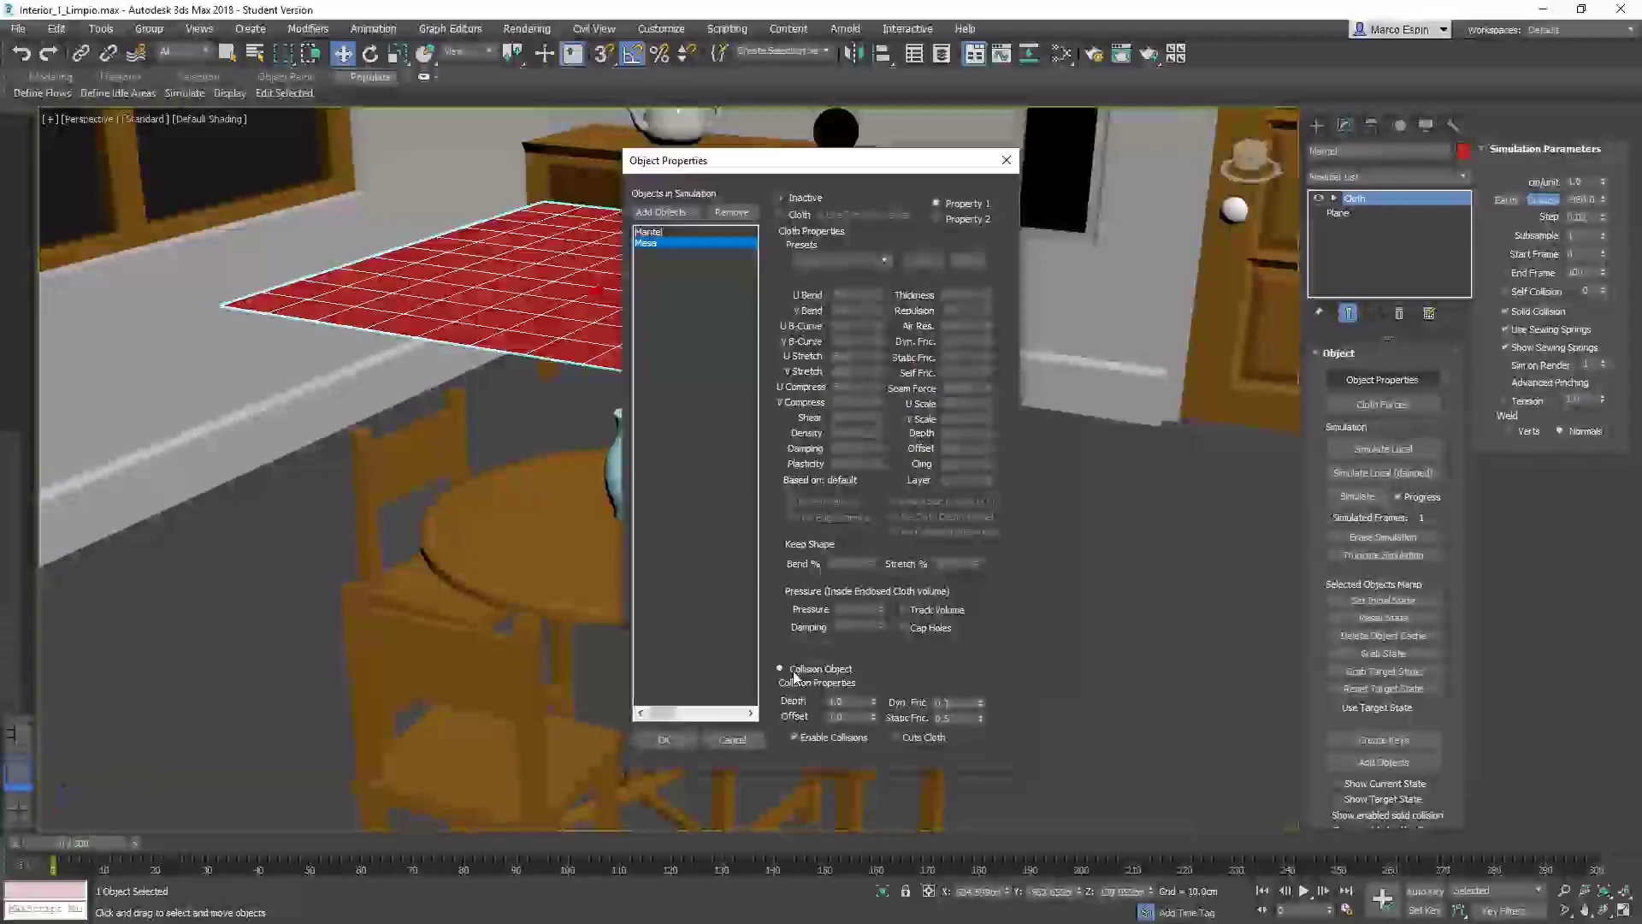
click(661, 740)
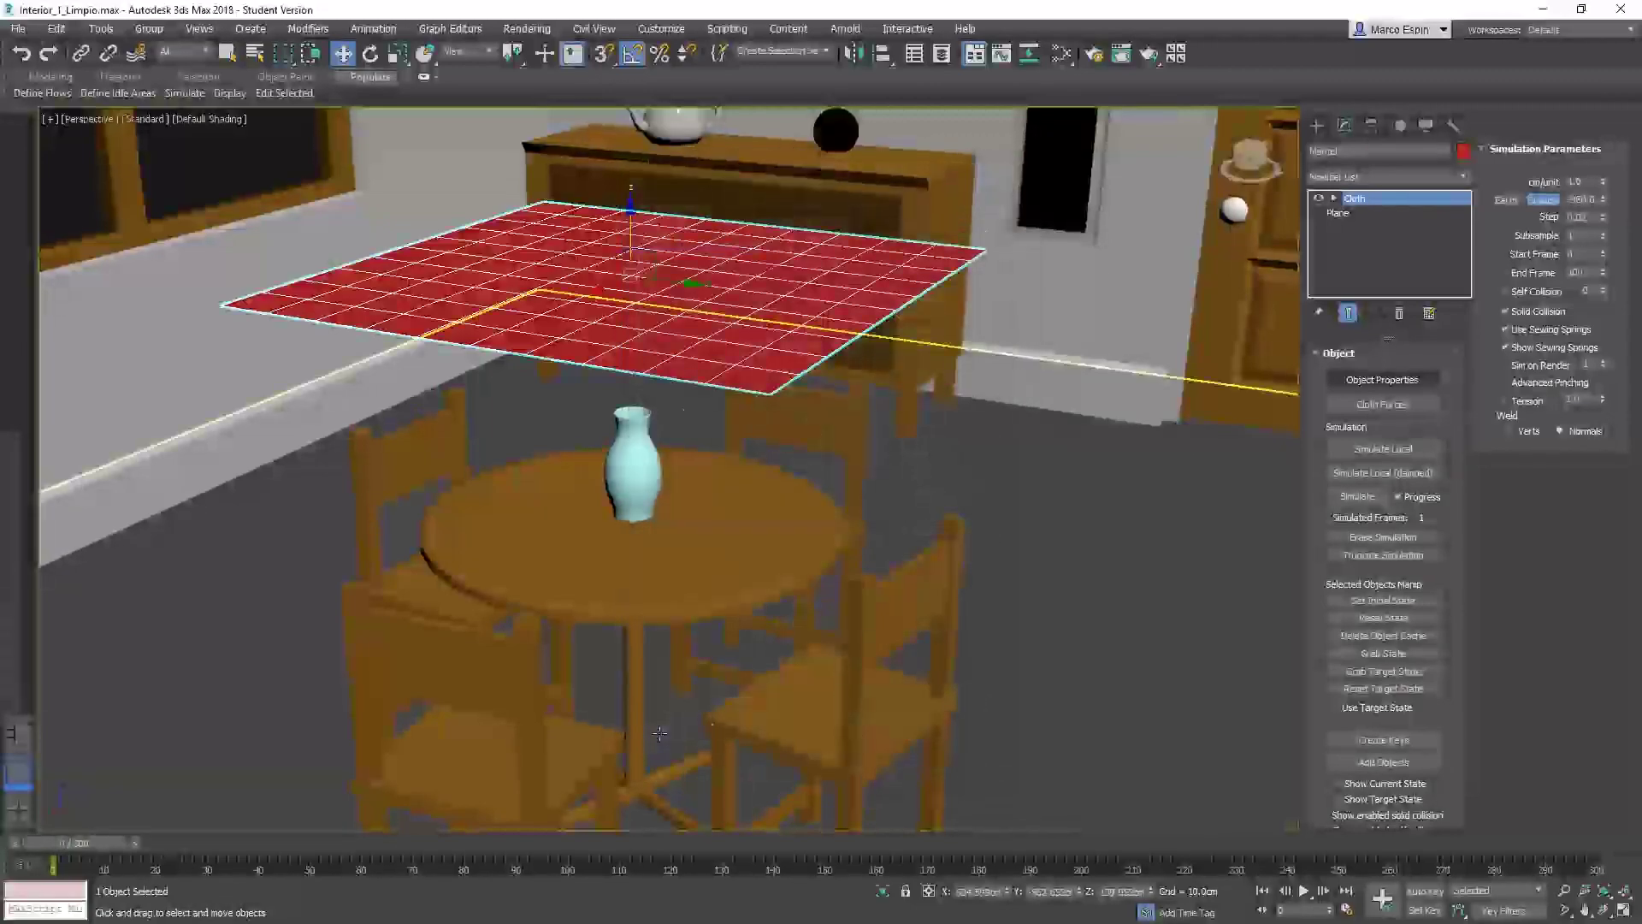
click(751, 562)
click(722, 348)
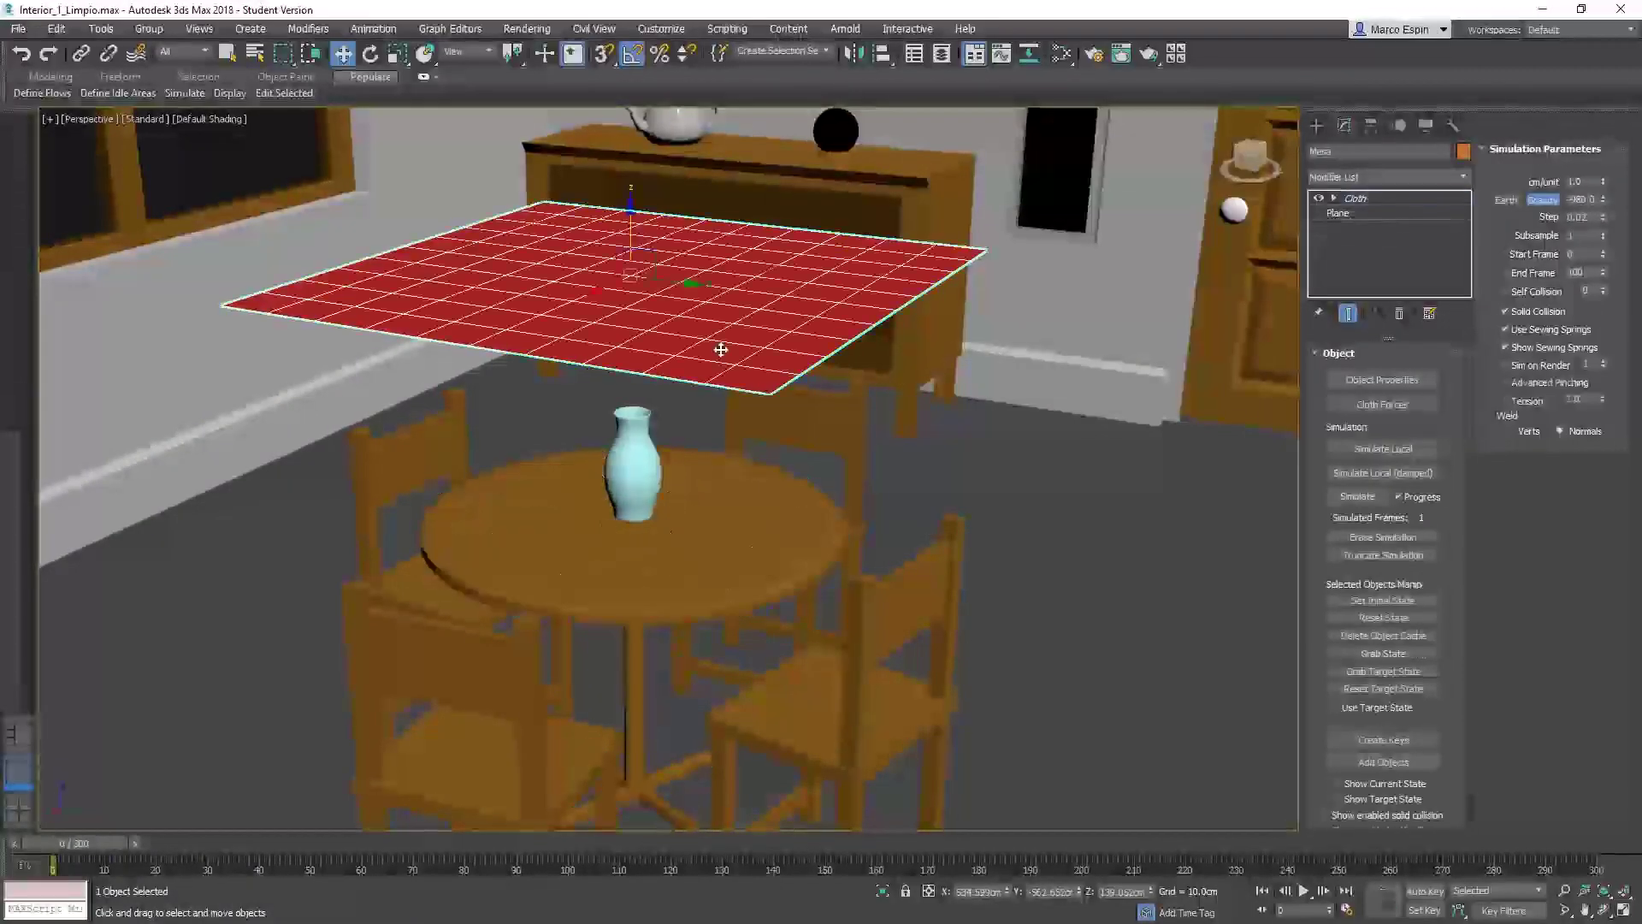
click(657, 560)
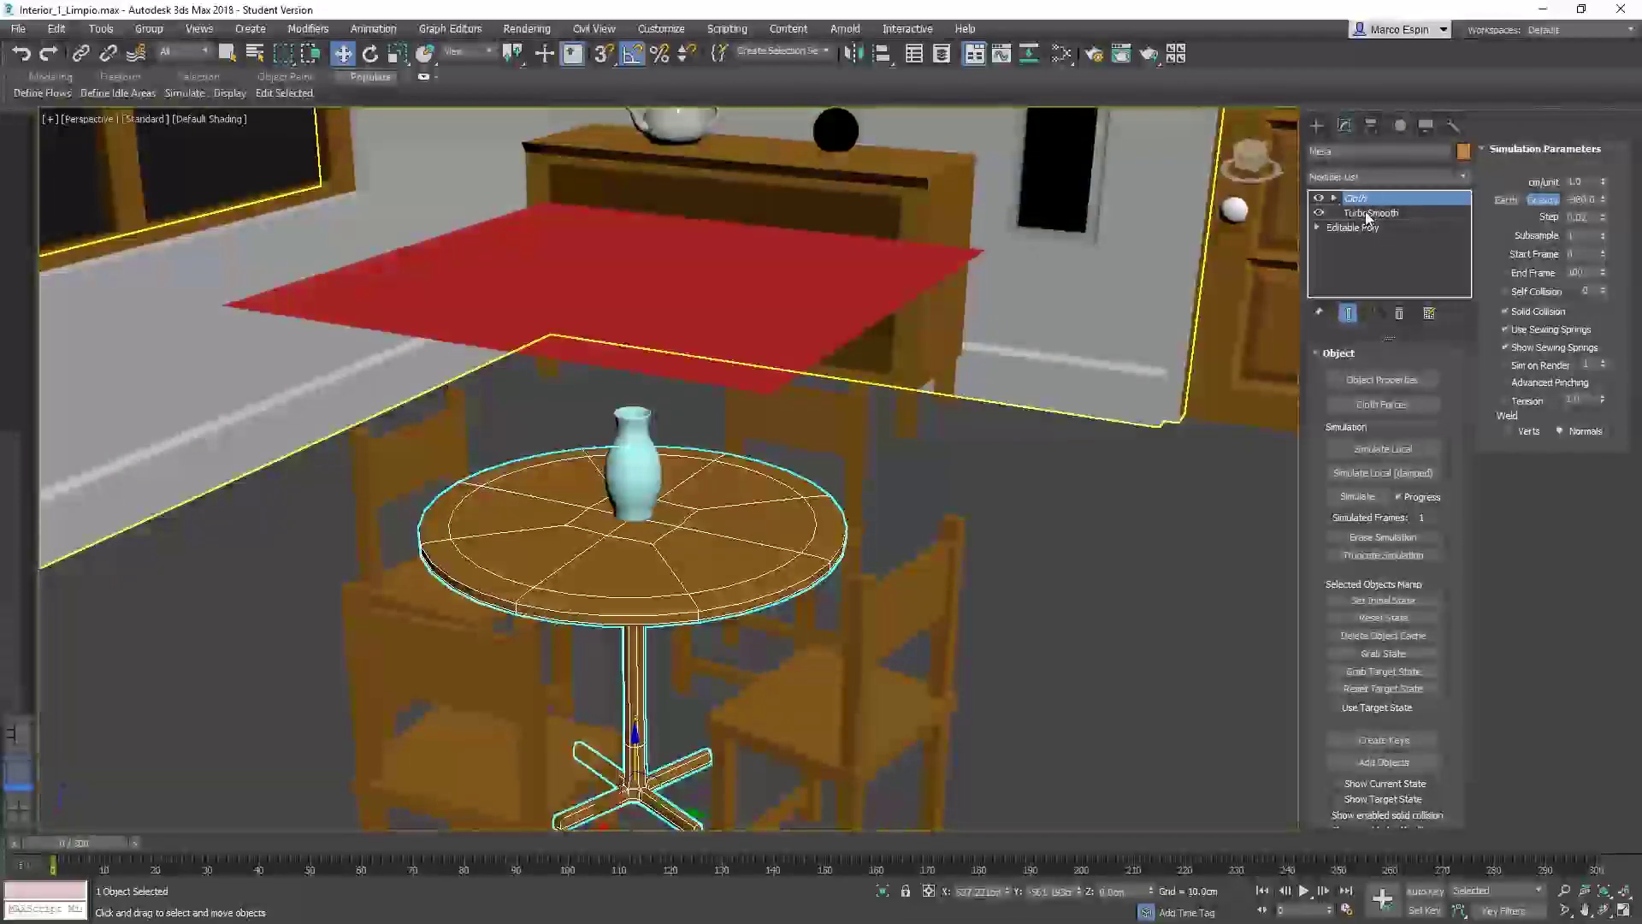
click(1369, 213)
click(945, 517)
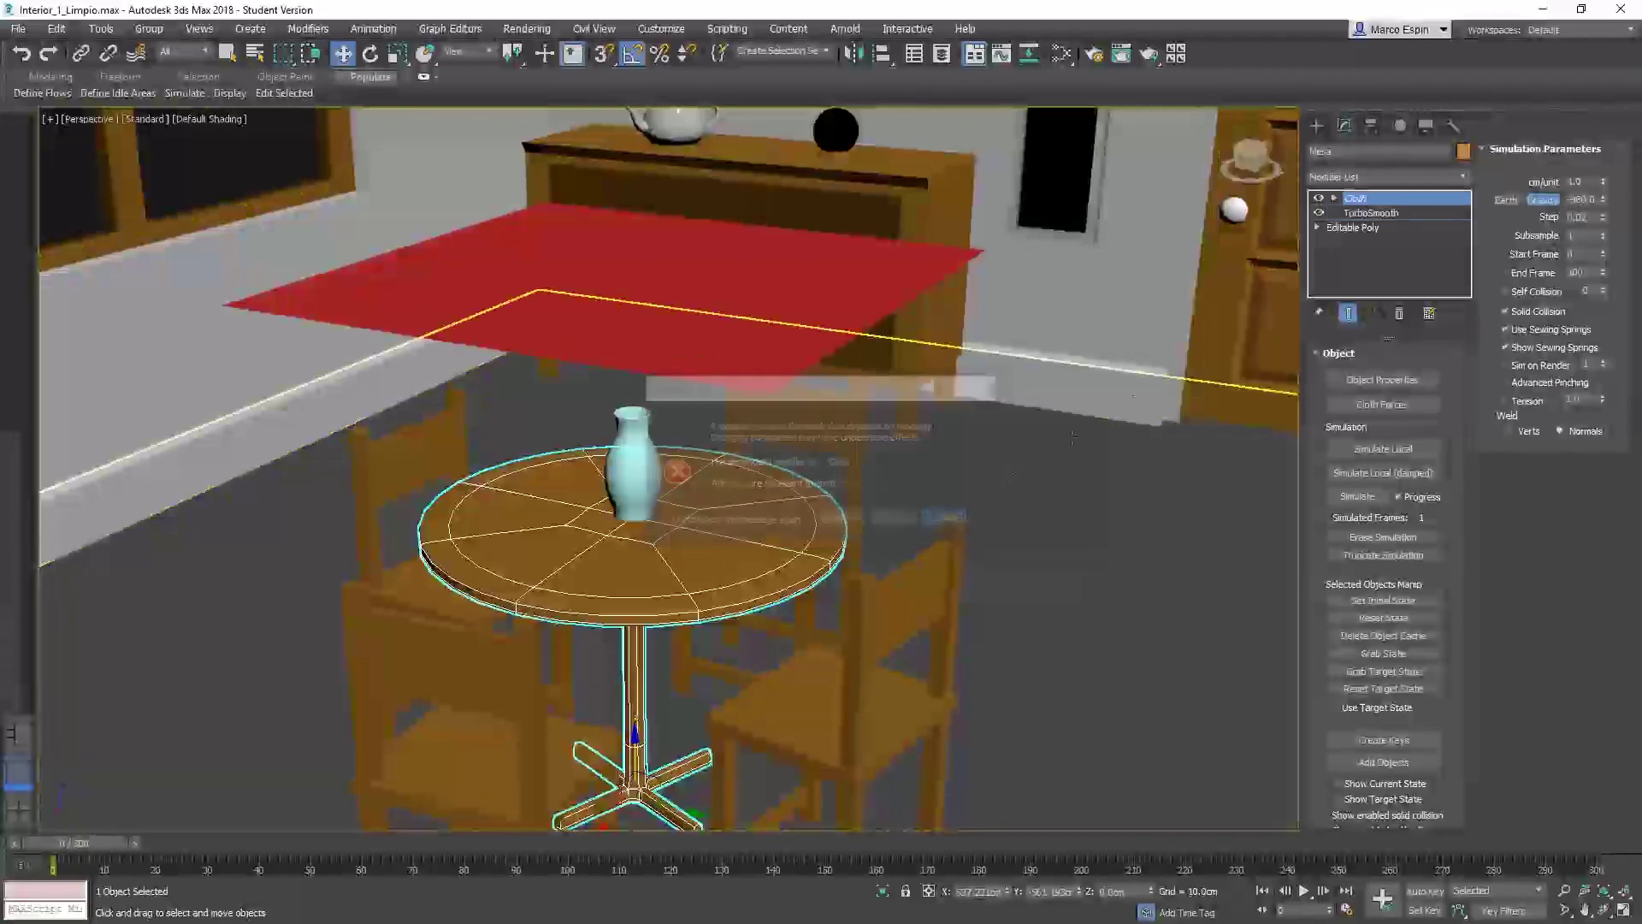
click(804, 265)
click(736, 514)
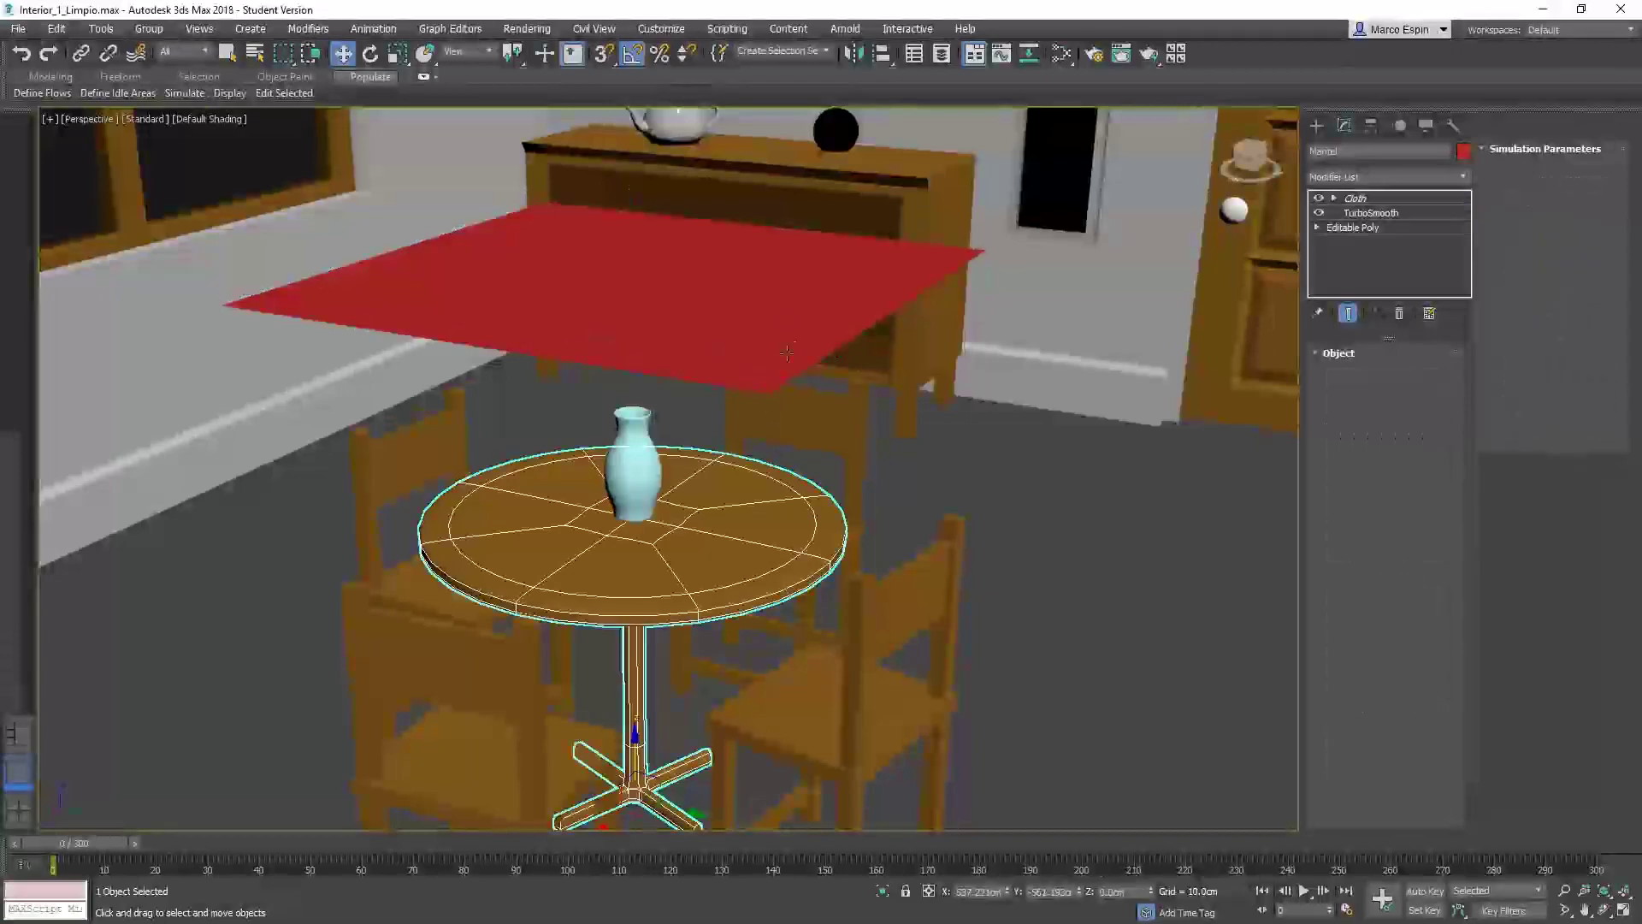
click(753, 359)
click(735, 513)
click(753, 387)
click(843, 504)
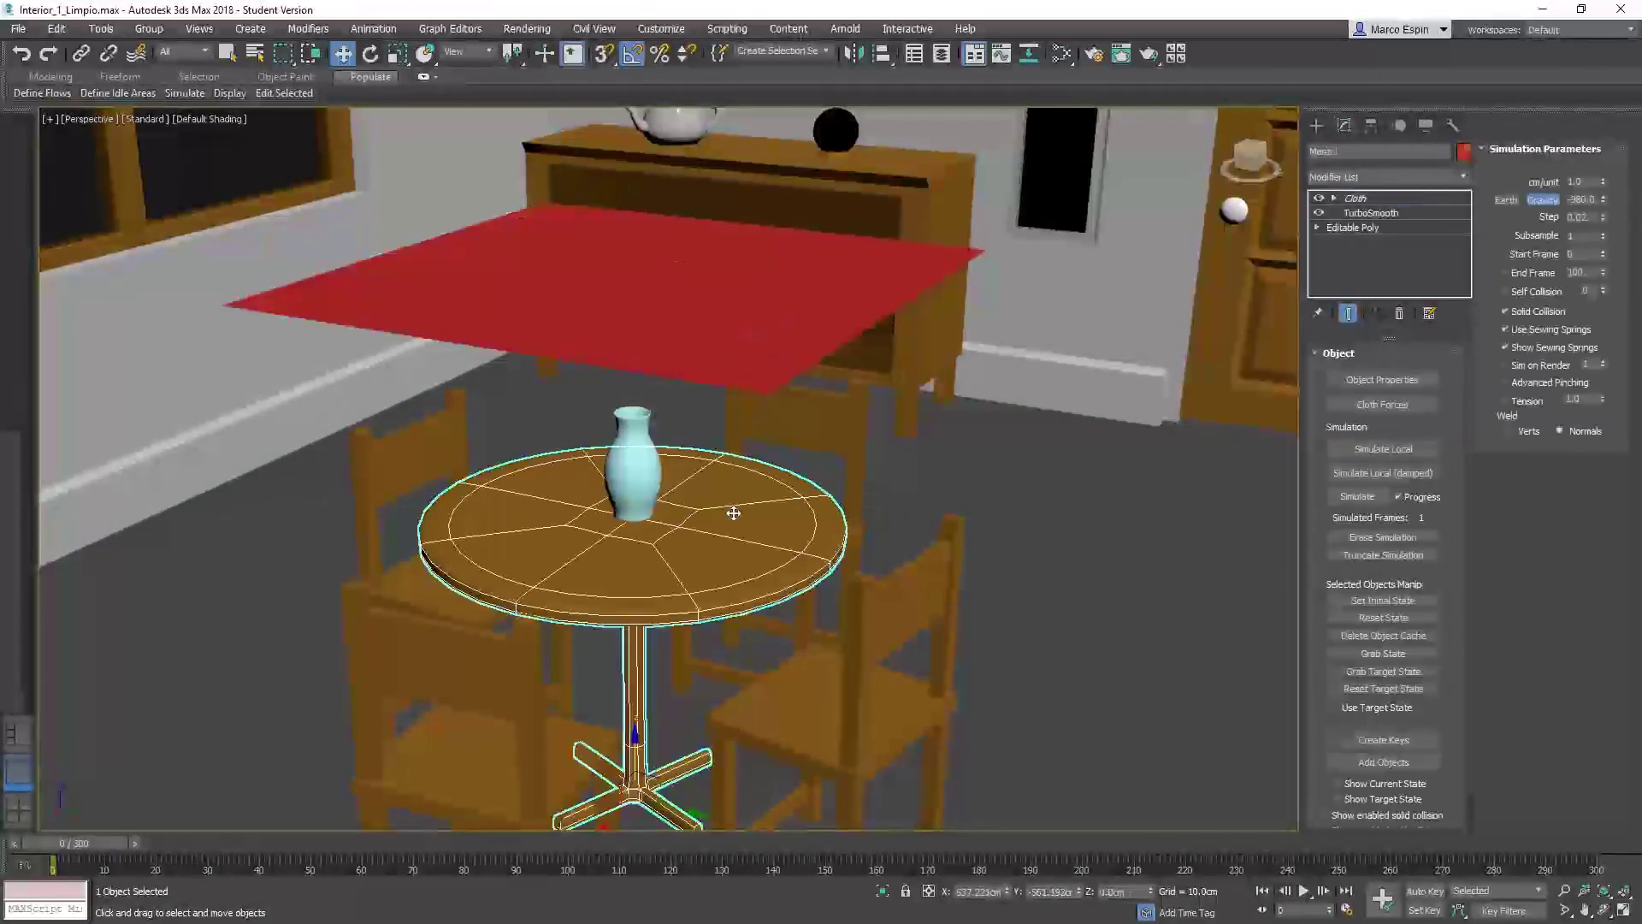
click(778, 293)
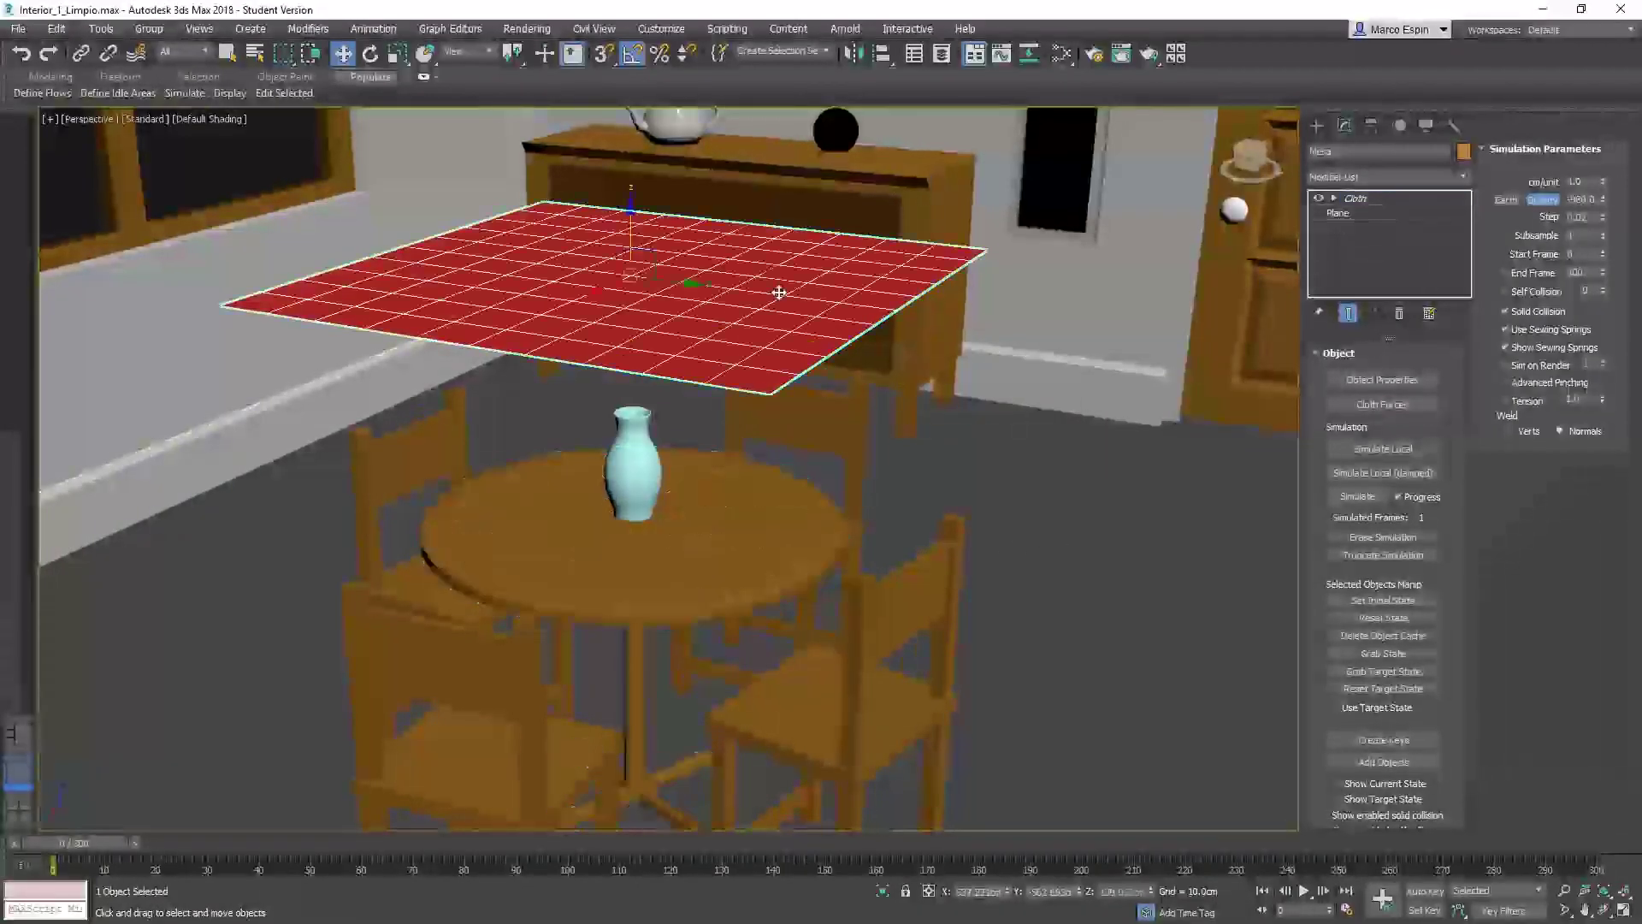
click(1396, 537)
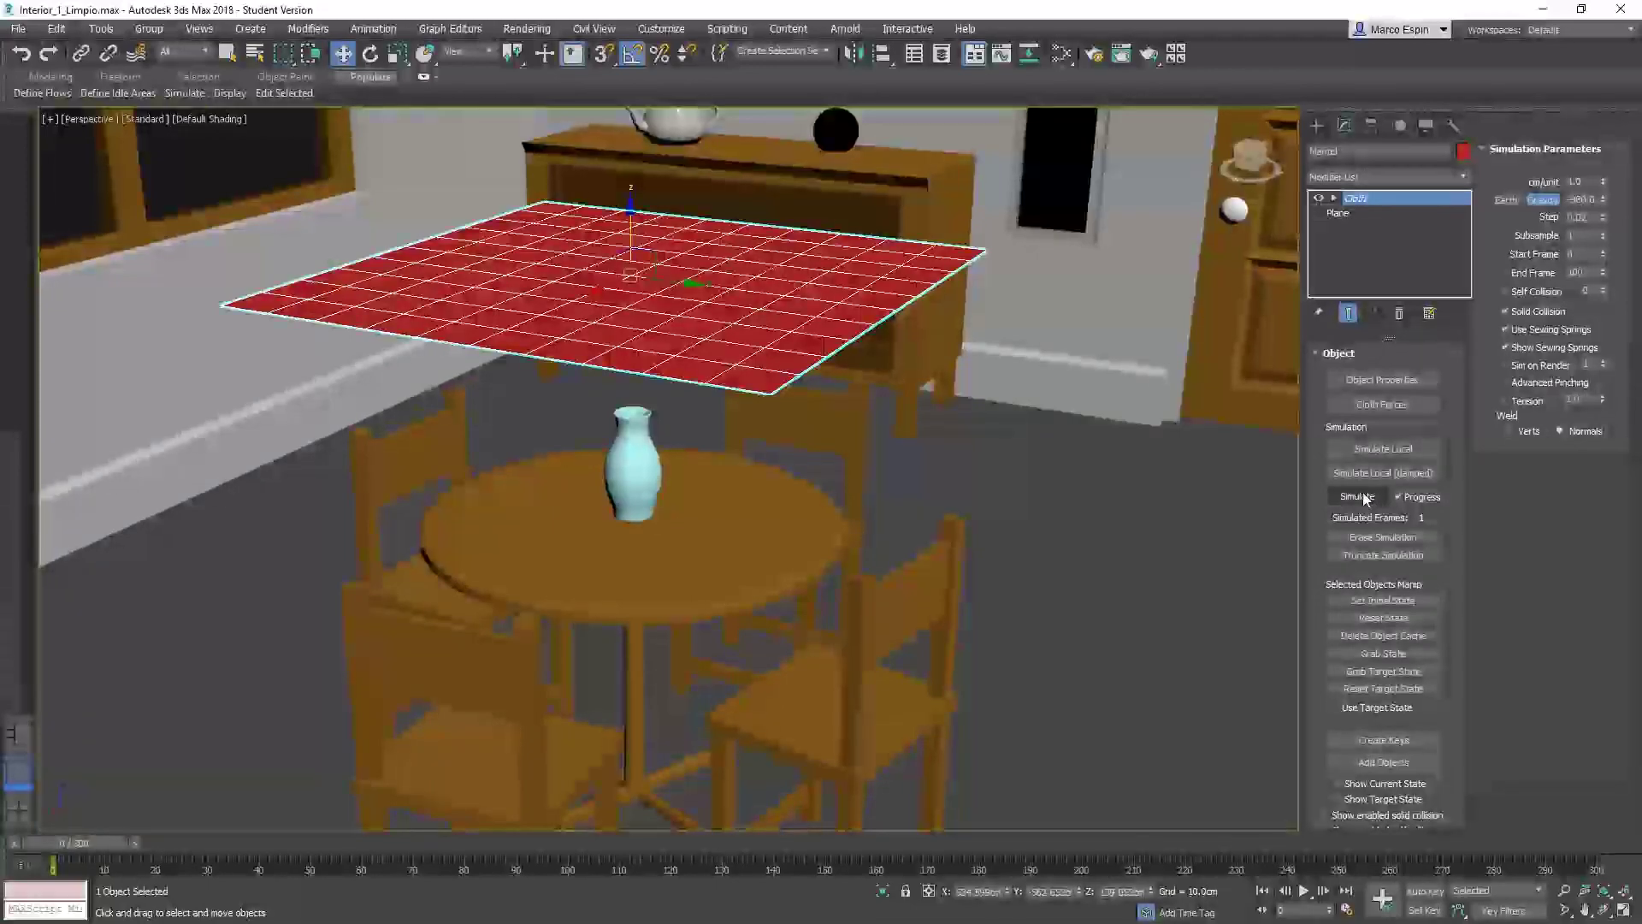
Simulate about 93 frames so the tablecloth drapes over the round table
click(1363, 496)
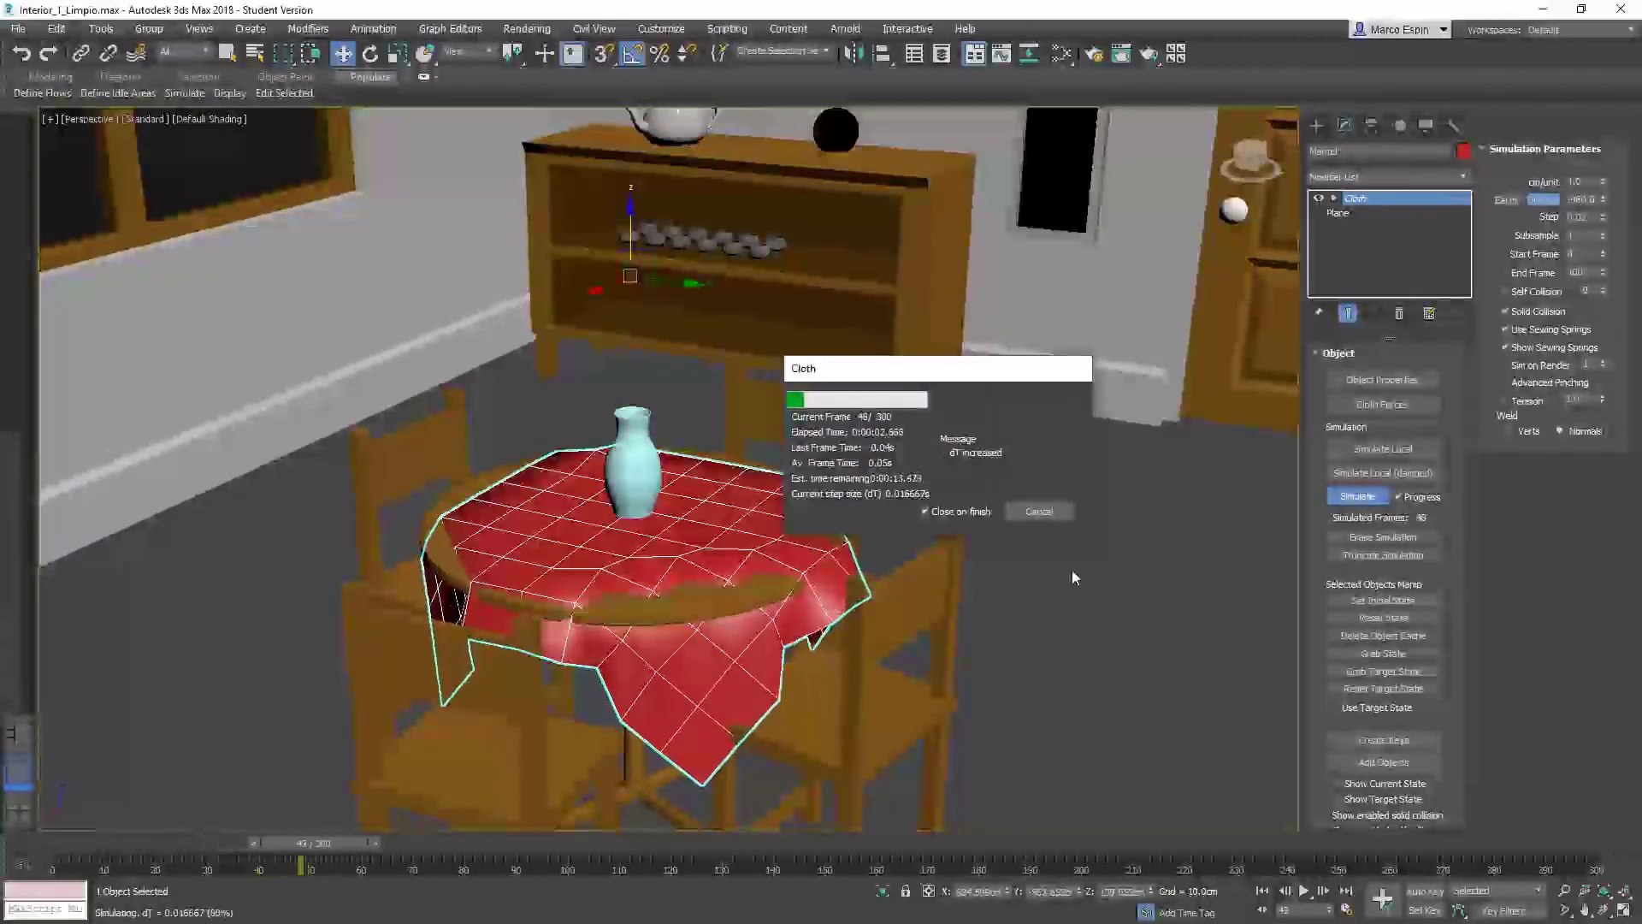
click(1039, 510)
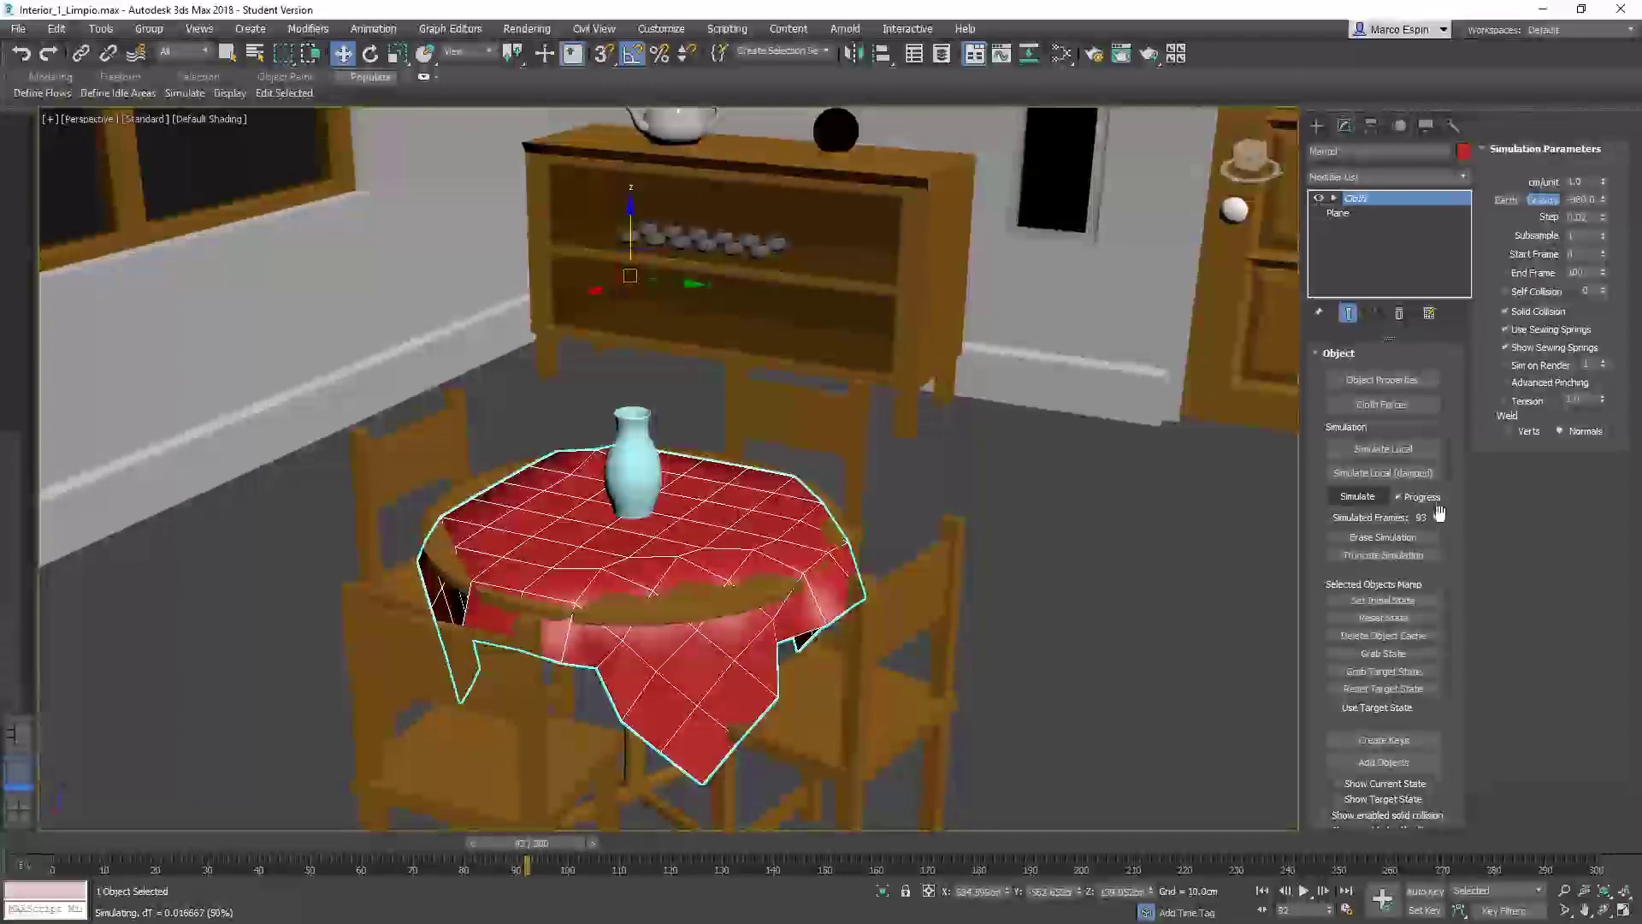
mouse_move(548, 839)
mouse_down()
mouse_move(636, 841)
mouse_move(197, 836)
mouse_move(468, 856)
mouse_up()
Zoom in and scrub the early frames to watch the tablecloth begin to drape
key(w)
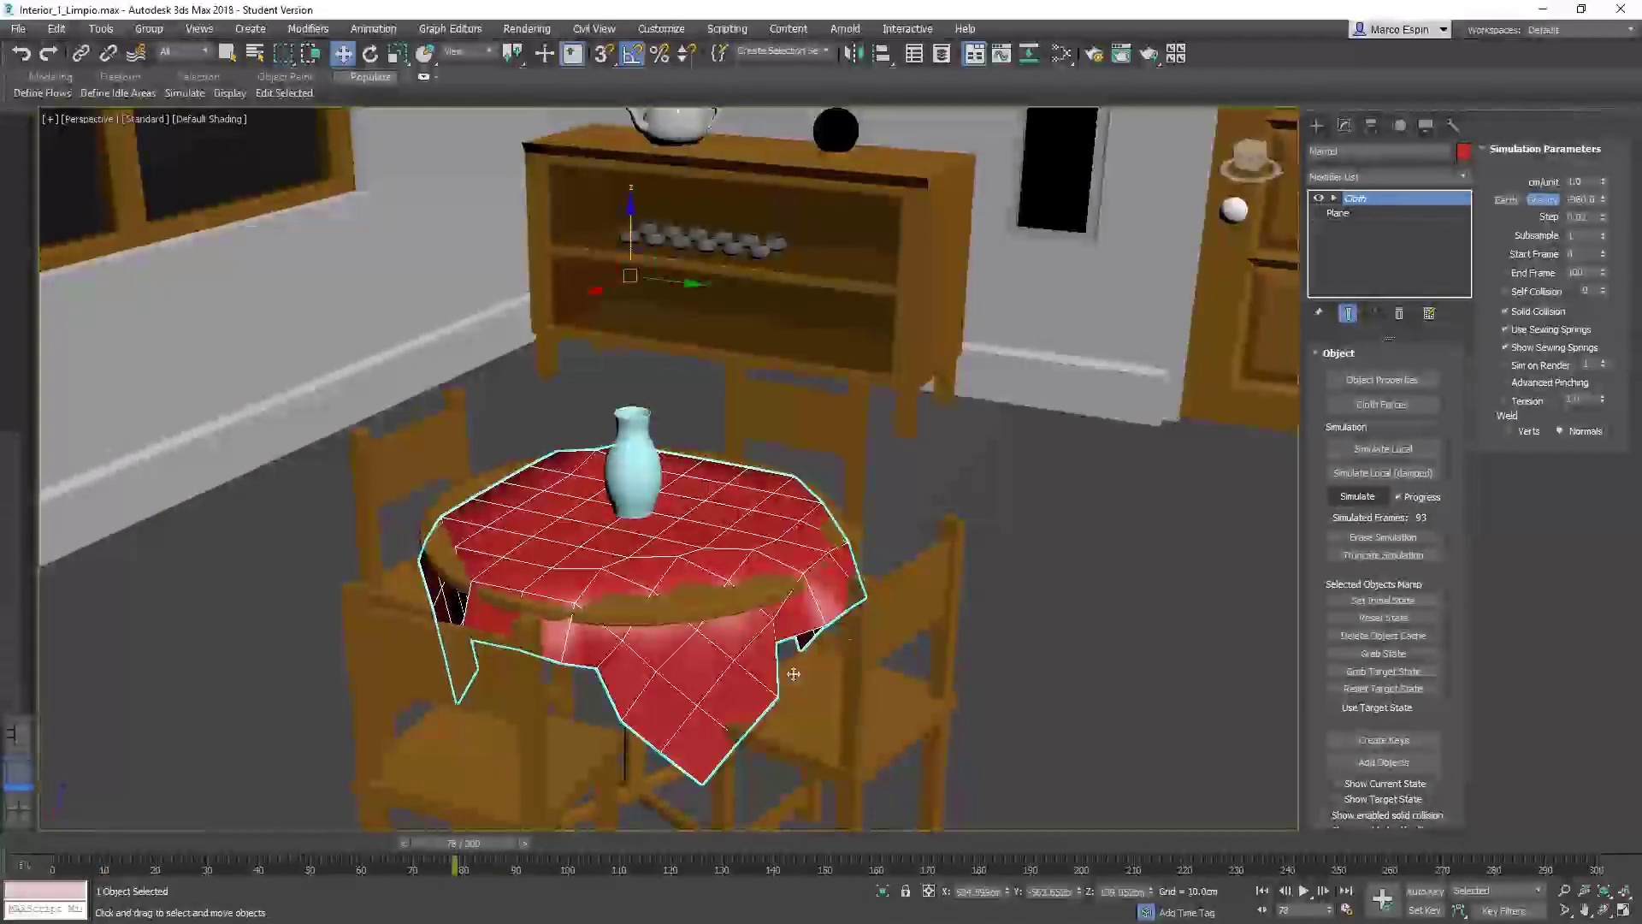
scroll(718, 559, up, 3)
scroll(718, 559, up, 3)
mouse_move(718, 559)
alt+middle_down()
mouse_move(689, 576)
mouse_move(737, 568)
mouse_move(719, 583)
alt+middle_up()
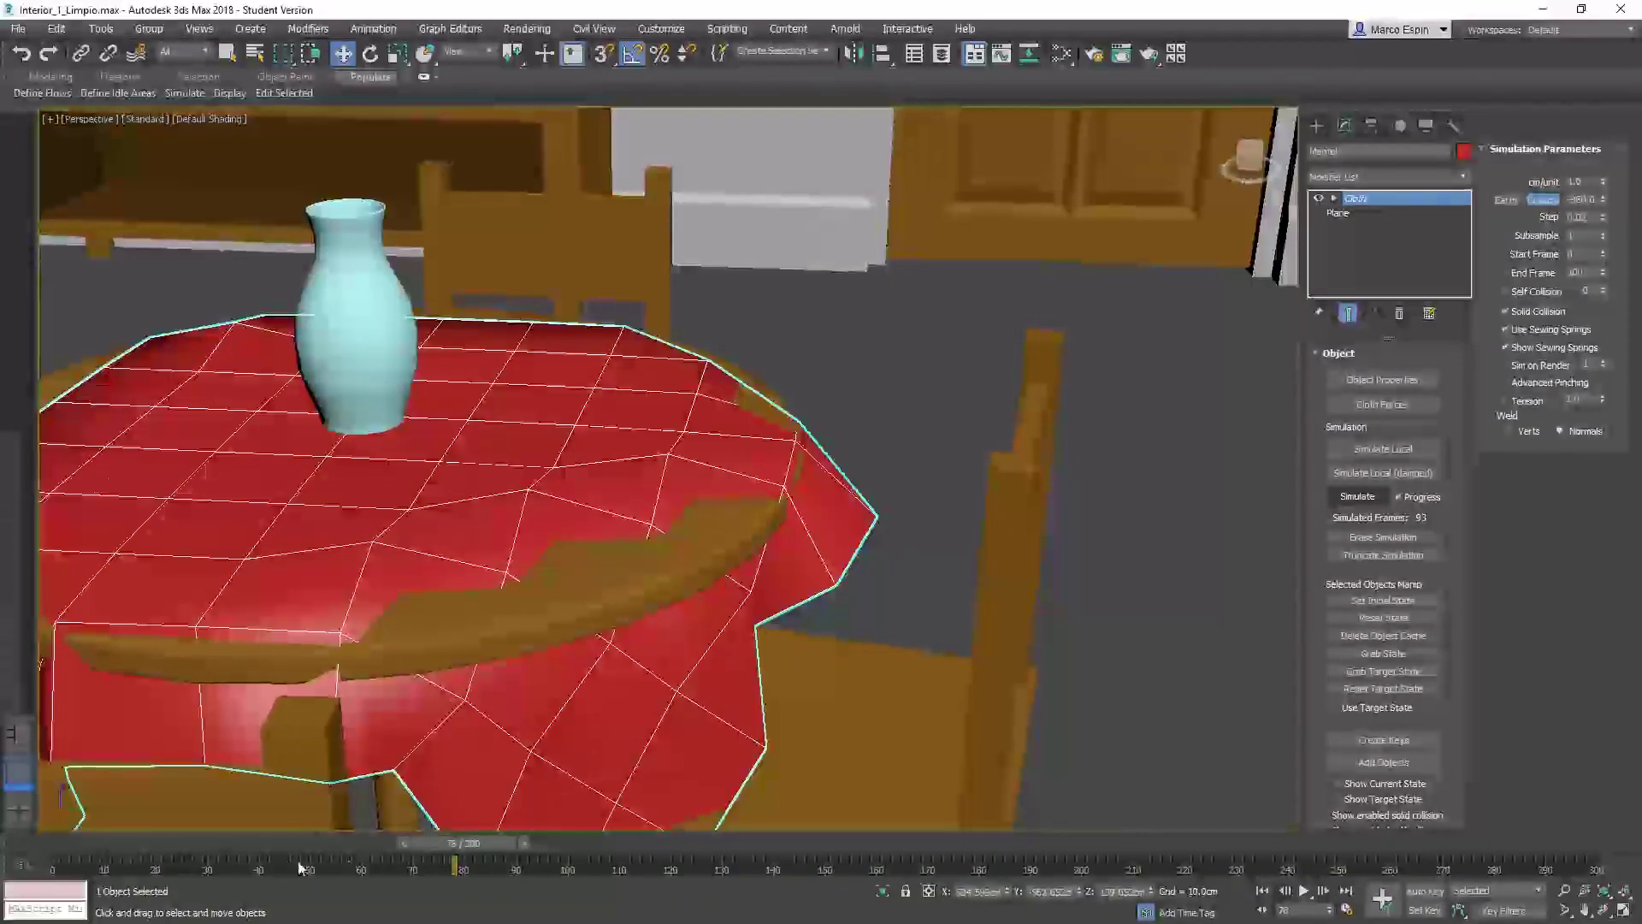
drag(455, 855, 145, 872)
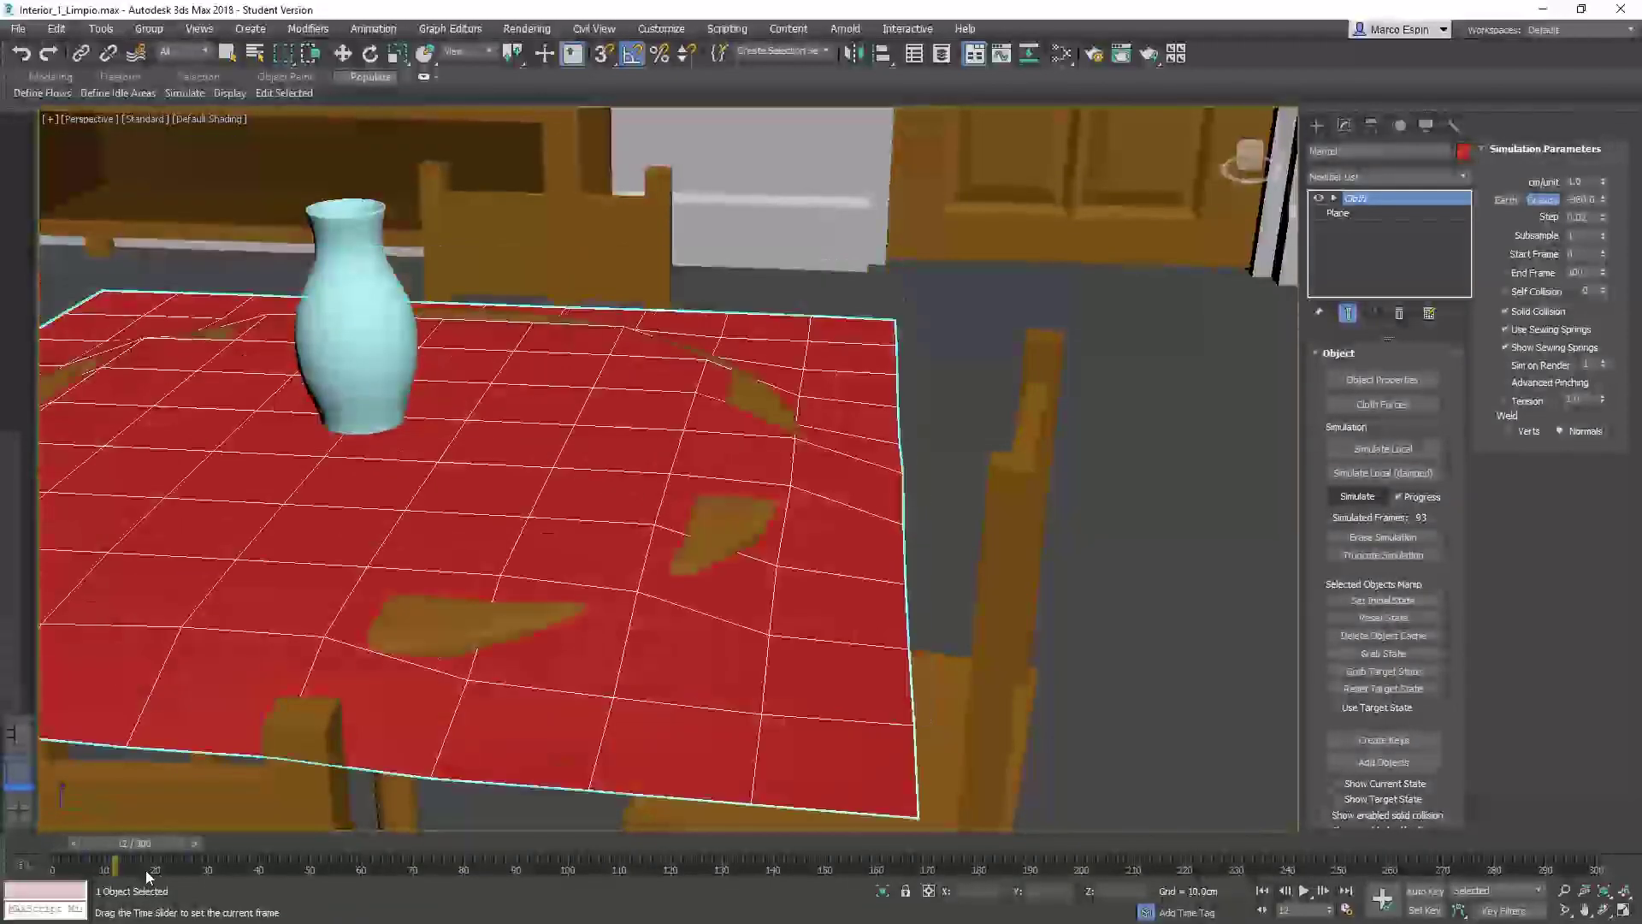
key(w)
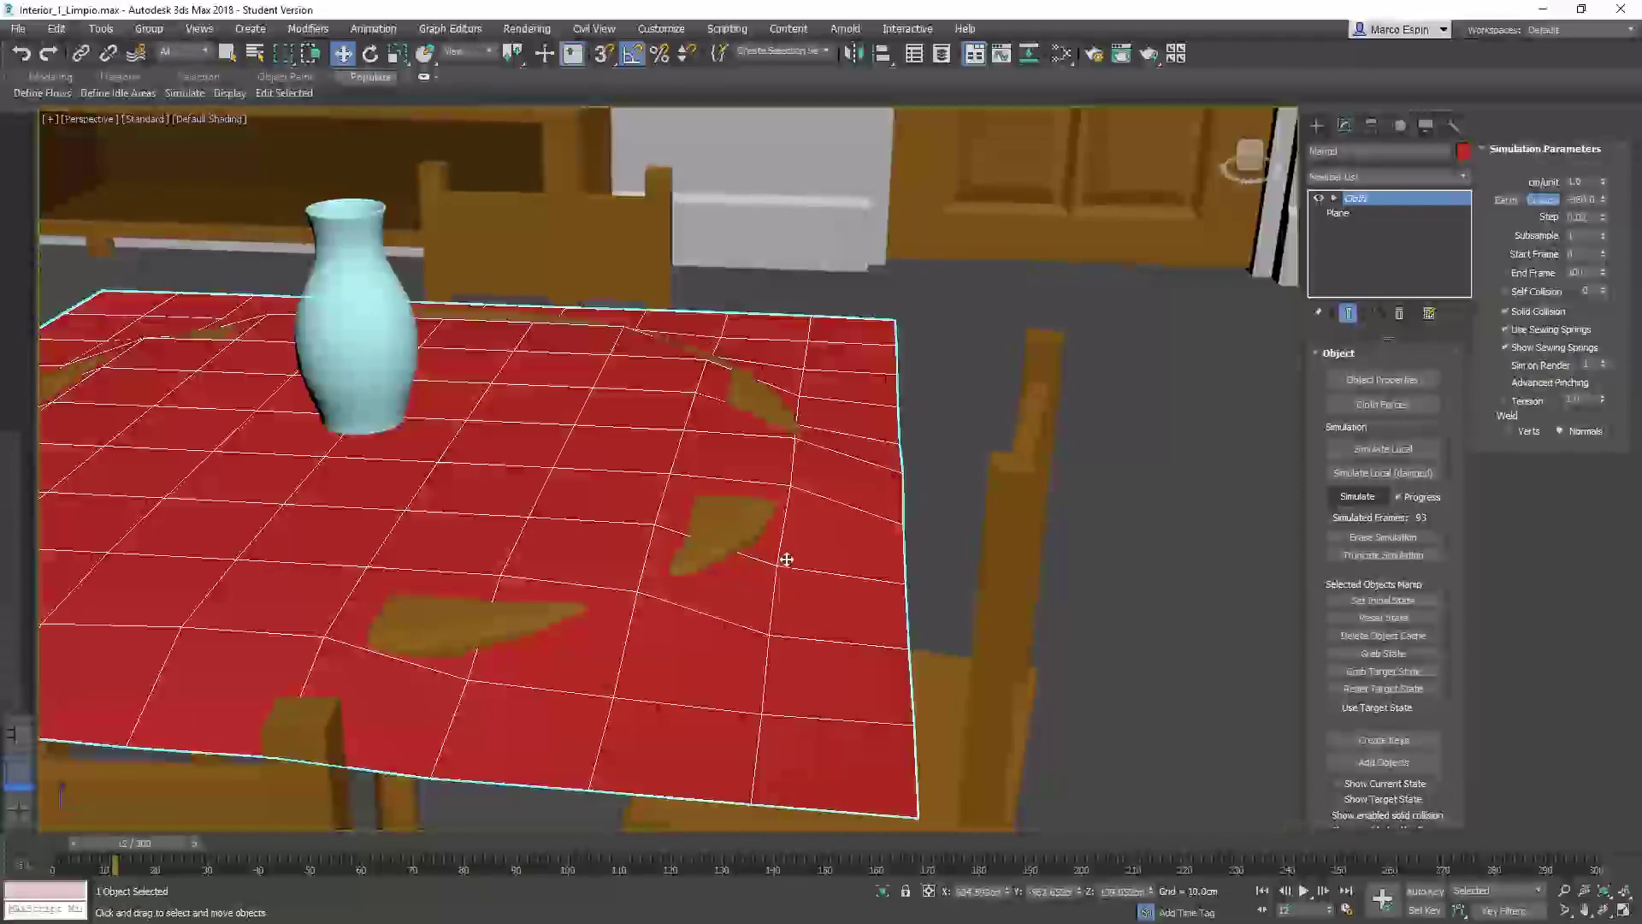
drag(128, 845, 137, 844)
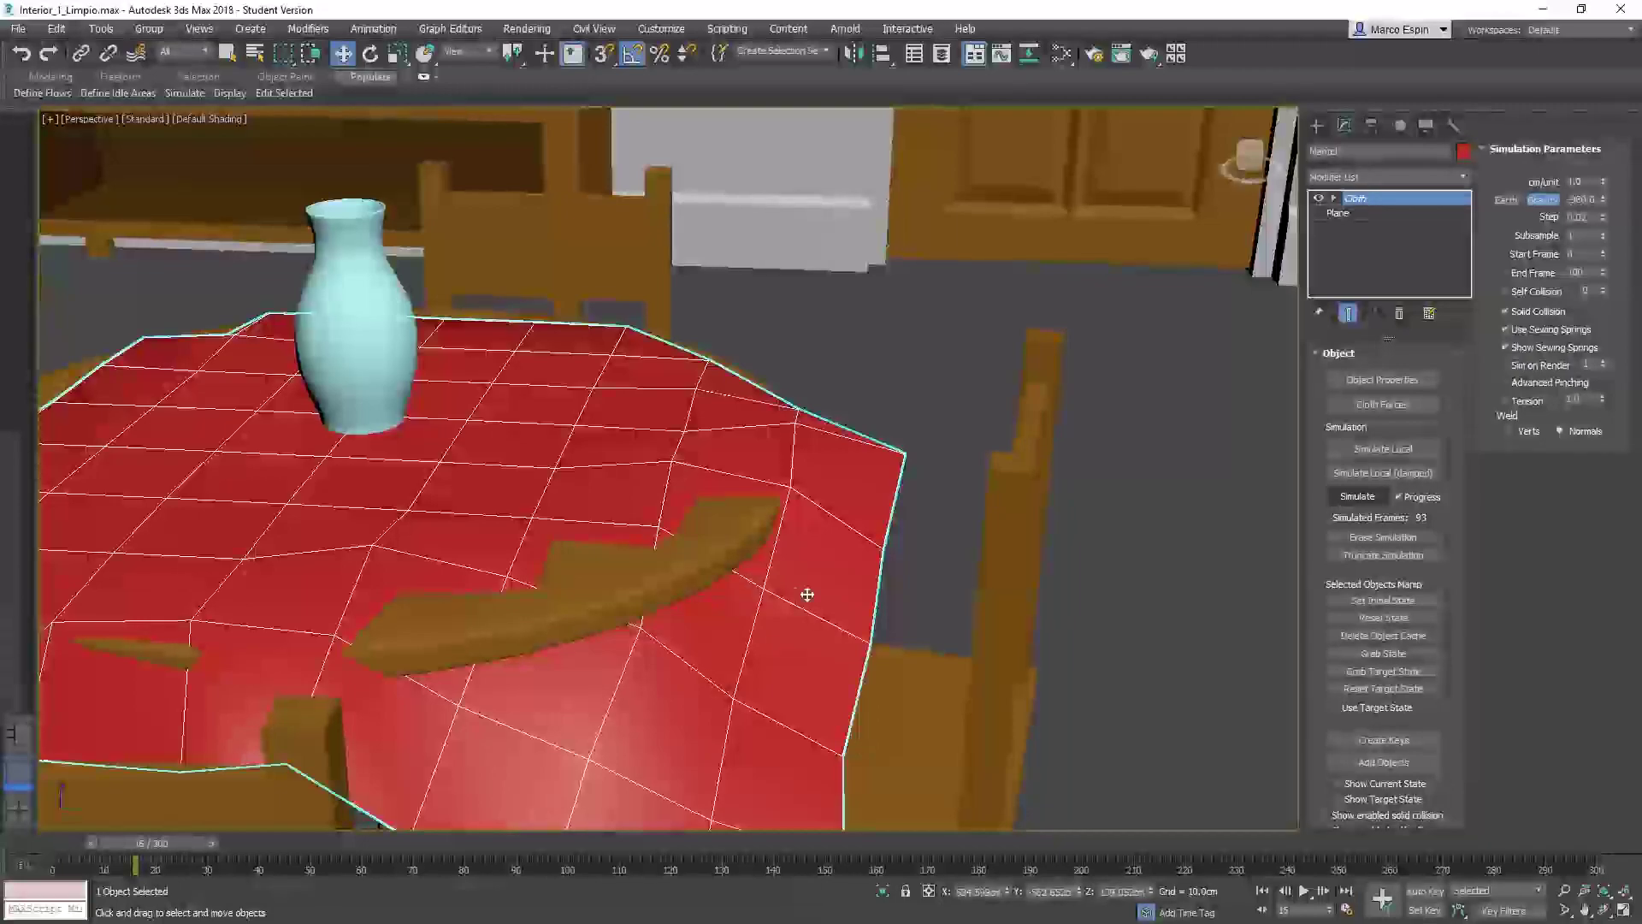
mouse_move(190, 852)
mouse_down()
mouse_move(254, 855)
mouse_move(140, 865)
mouse_up()
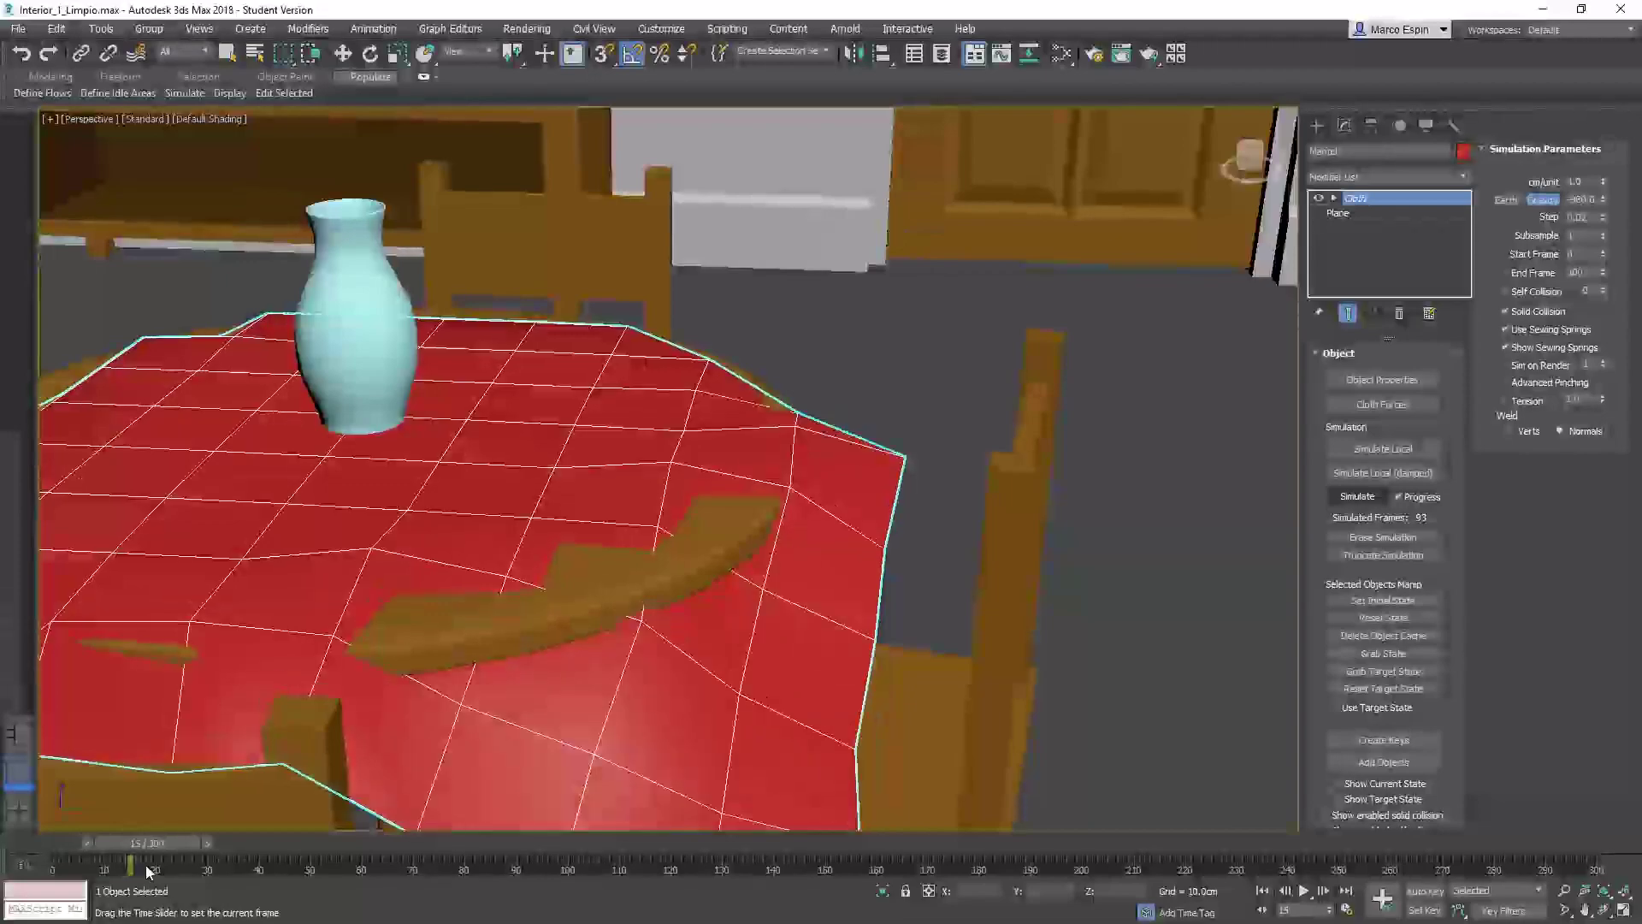
Replay the drape from flat to fully draped, orbit closer, and rewind to frame 0
key(w)
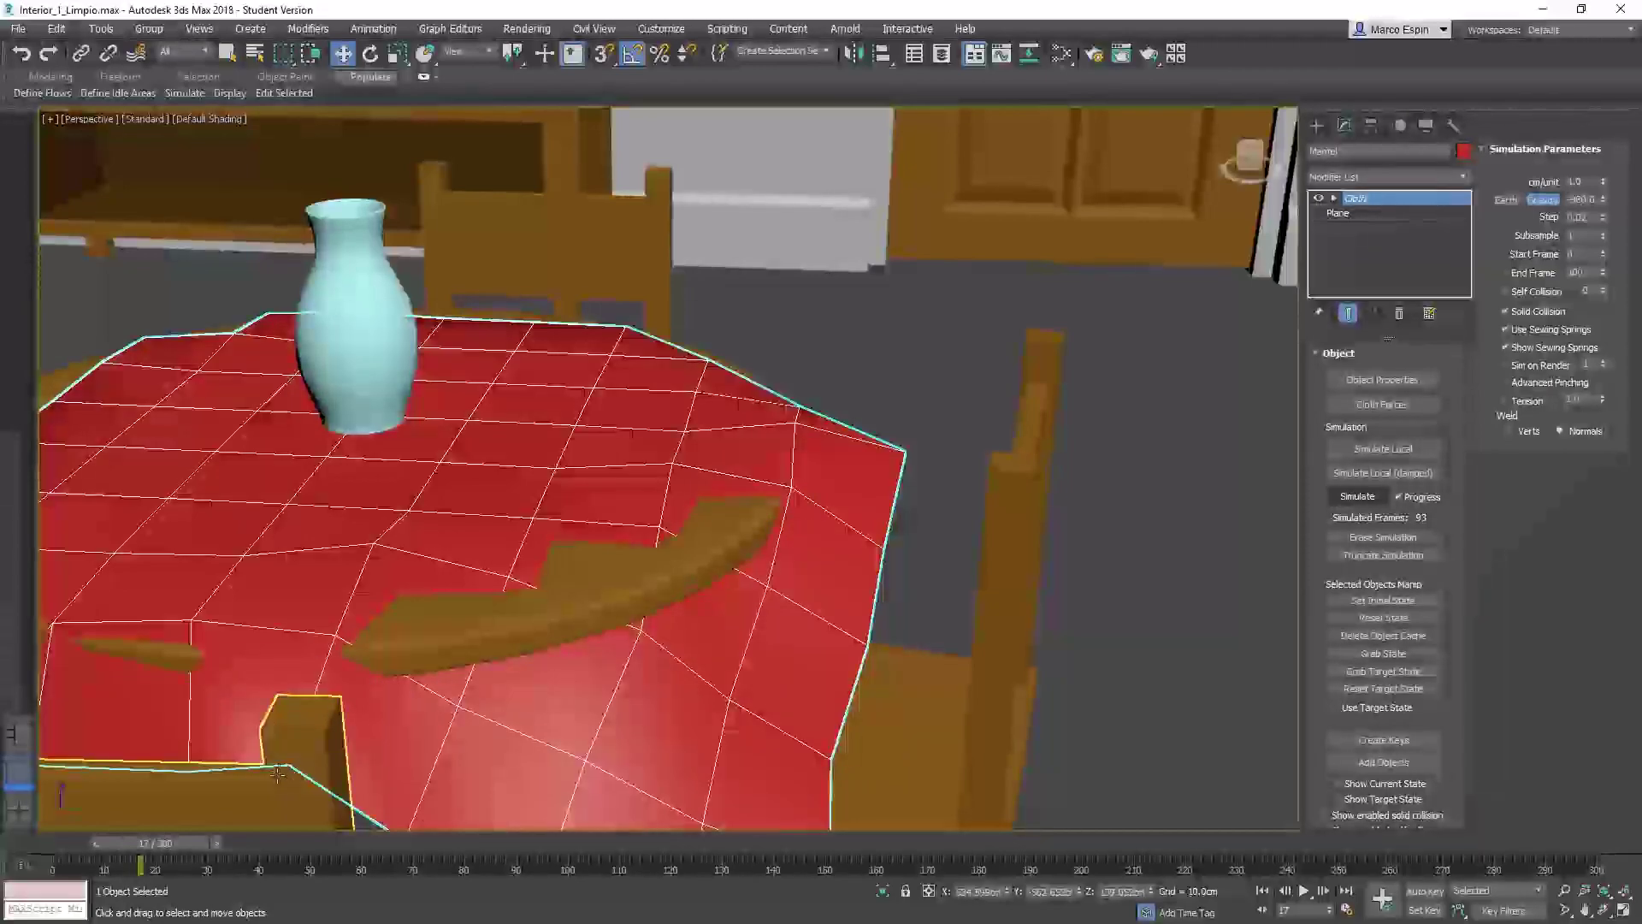
mouse_move(187, 839)
mouse_down()
mouse_move(459, 853)
mouse_move(67, 839)
mouse_move(291, 862)
mouse_move(68, 856)
mouse_move(262, 887)
mouse_move(414, 885)
mouse_up()
key(w)
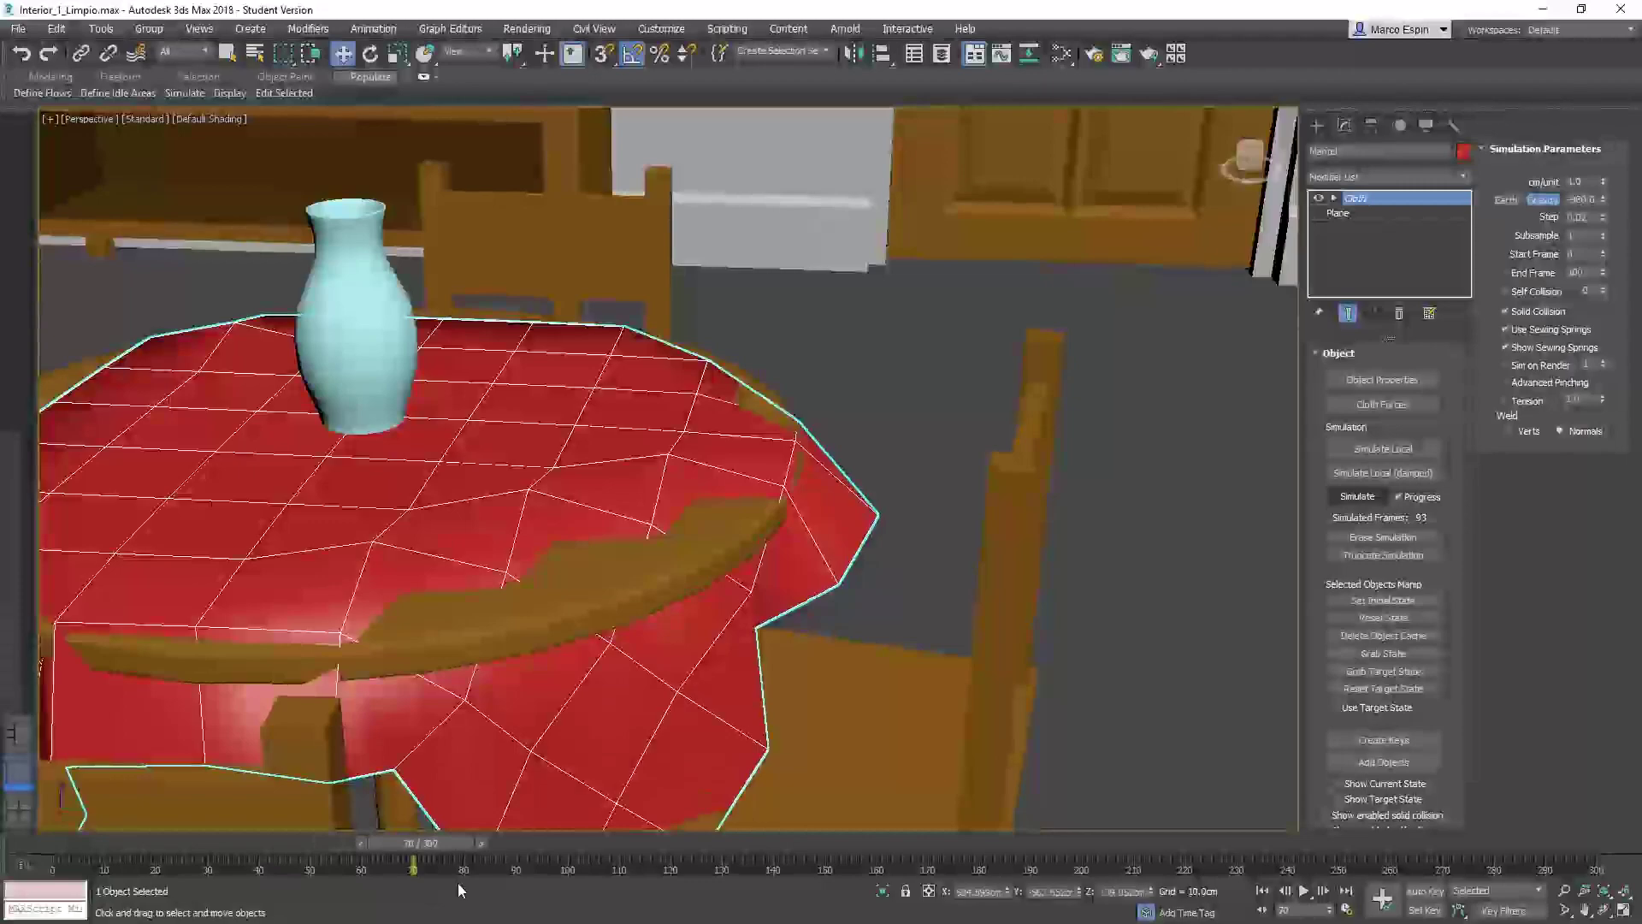
alt+middle_drag(664, 533, 652, 463)
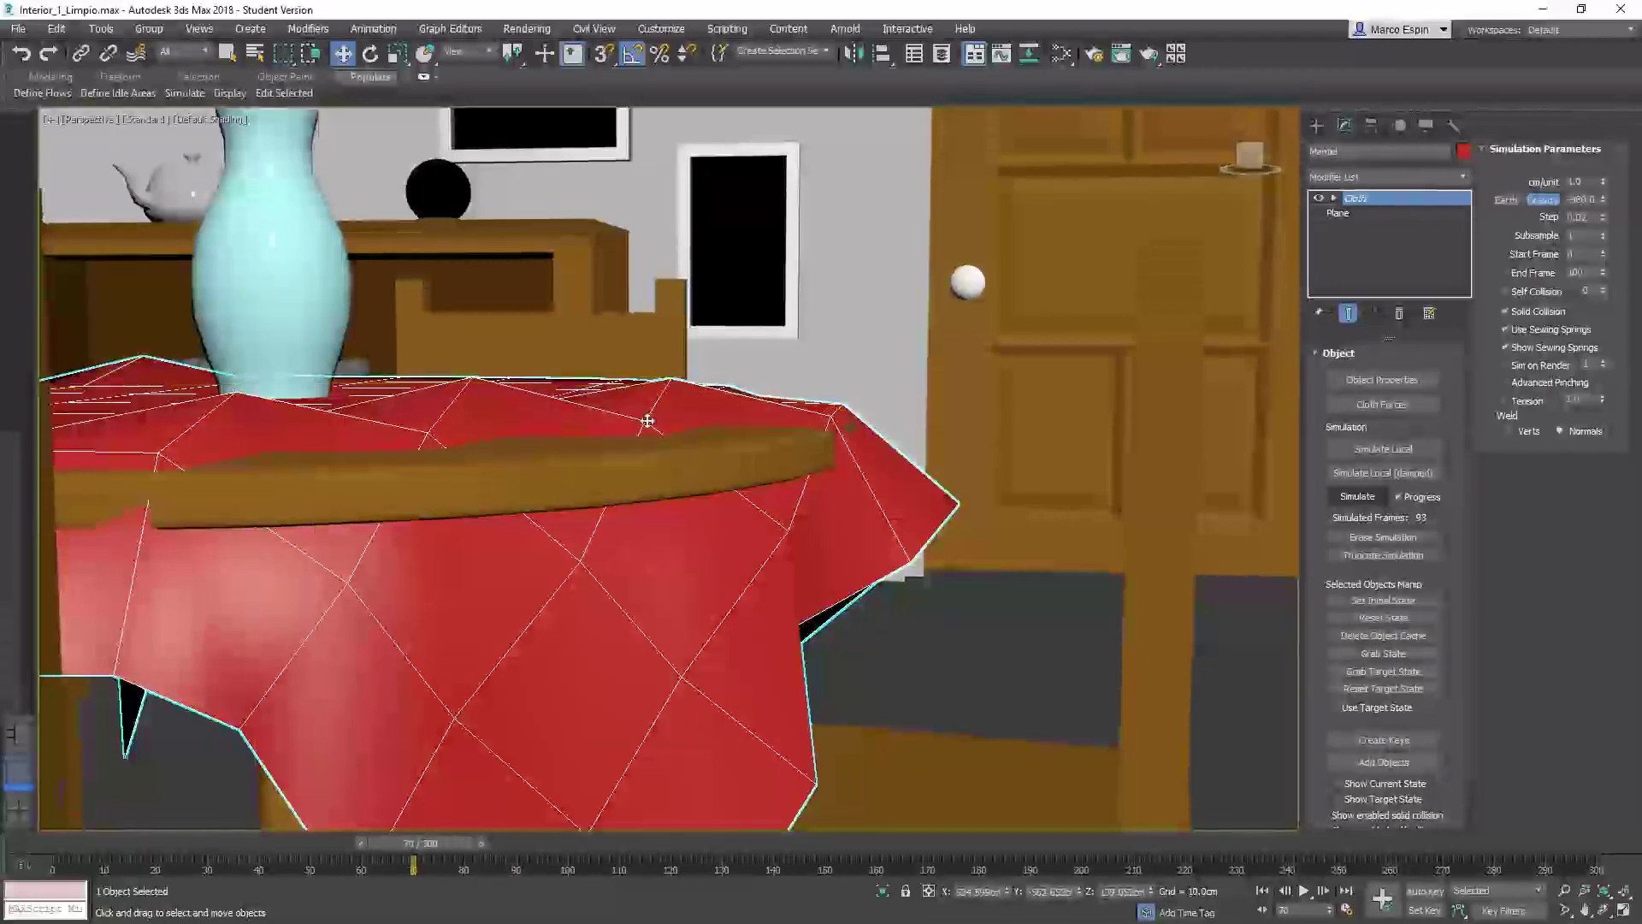
alt+middle_drag(645, 439, 640, 457)
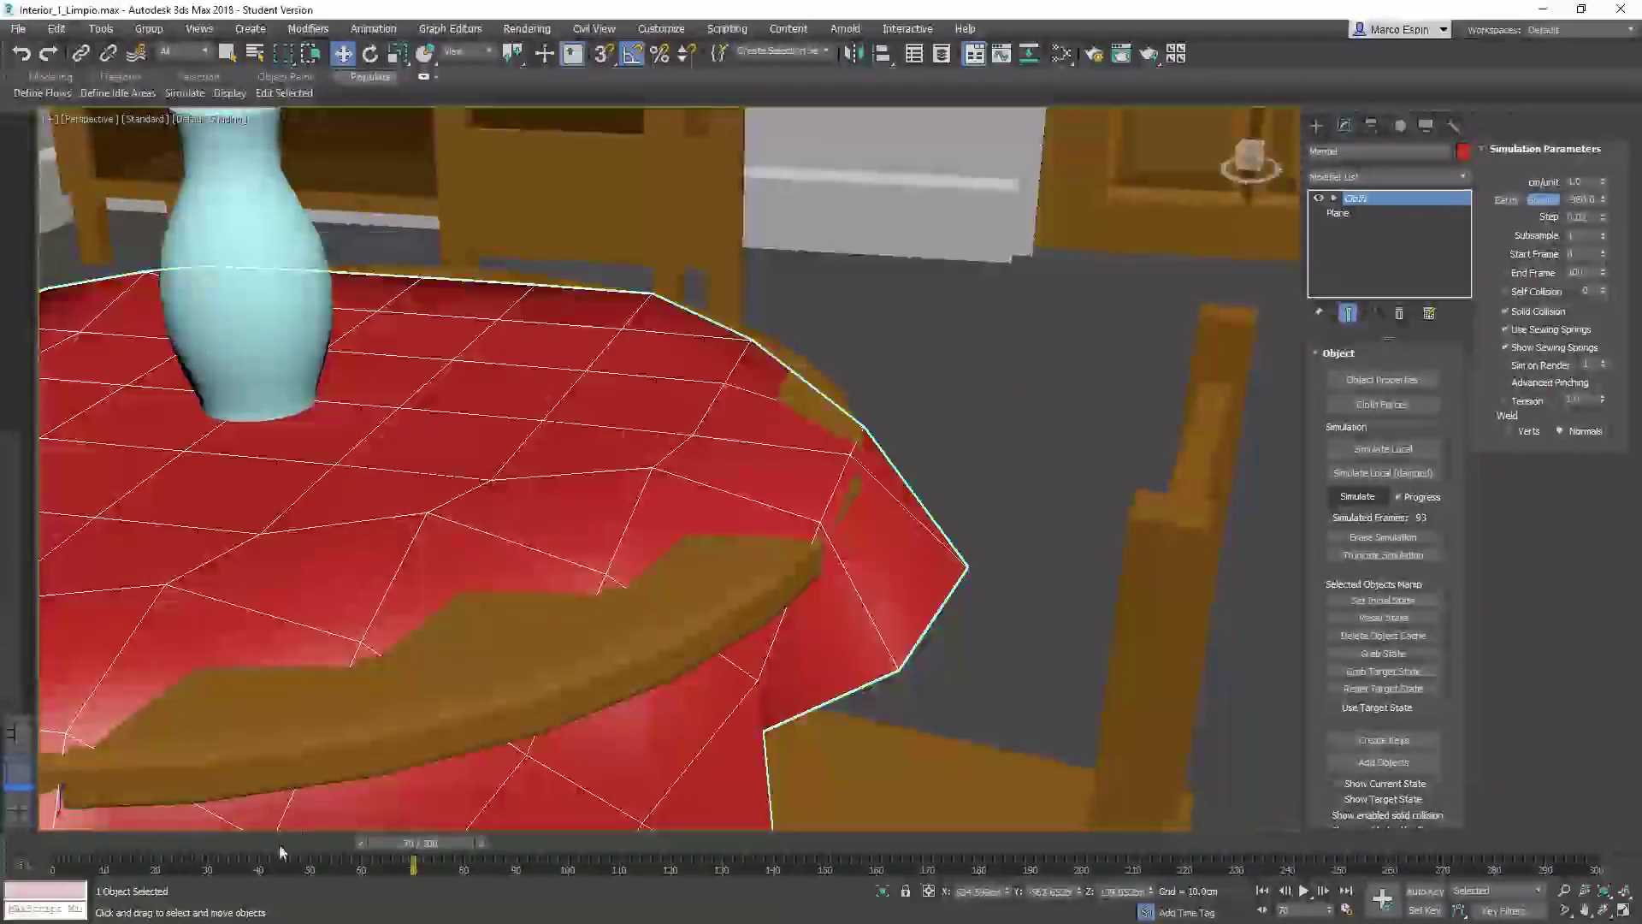
drag(396, 843, 74, 844)
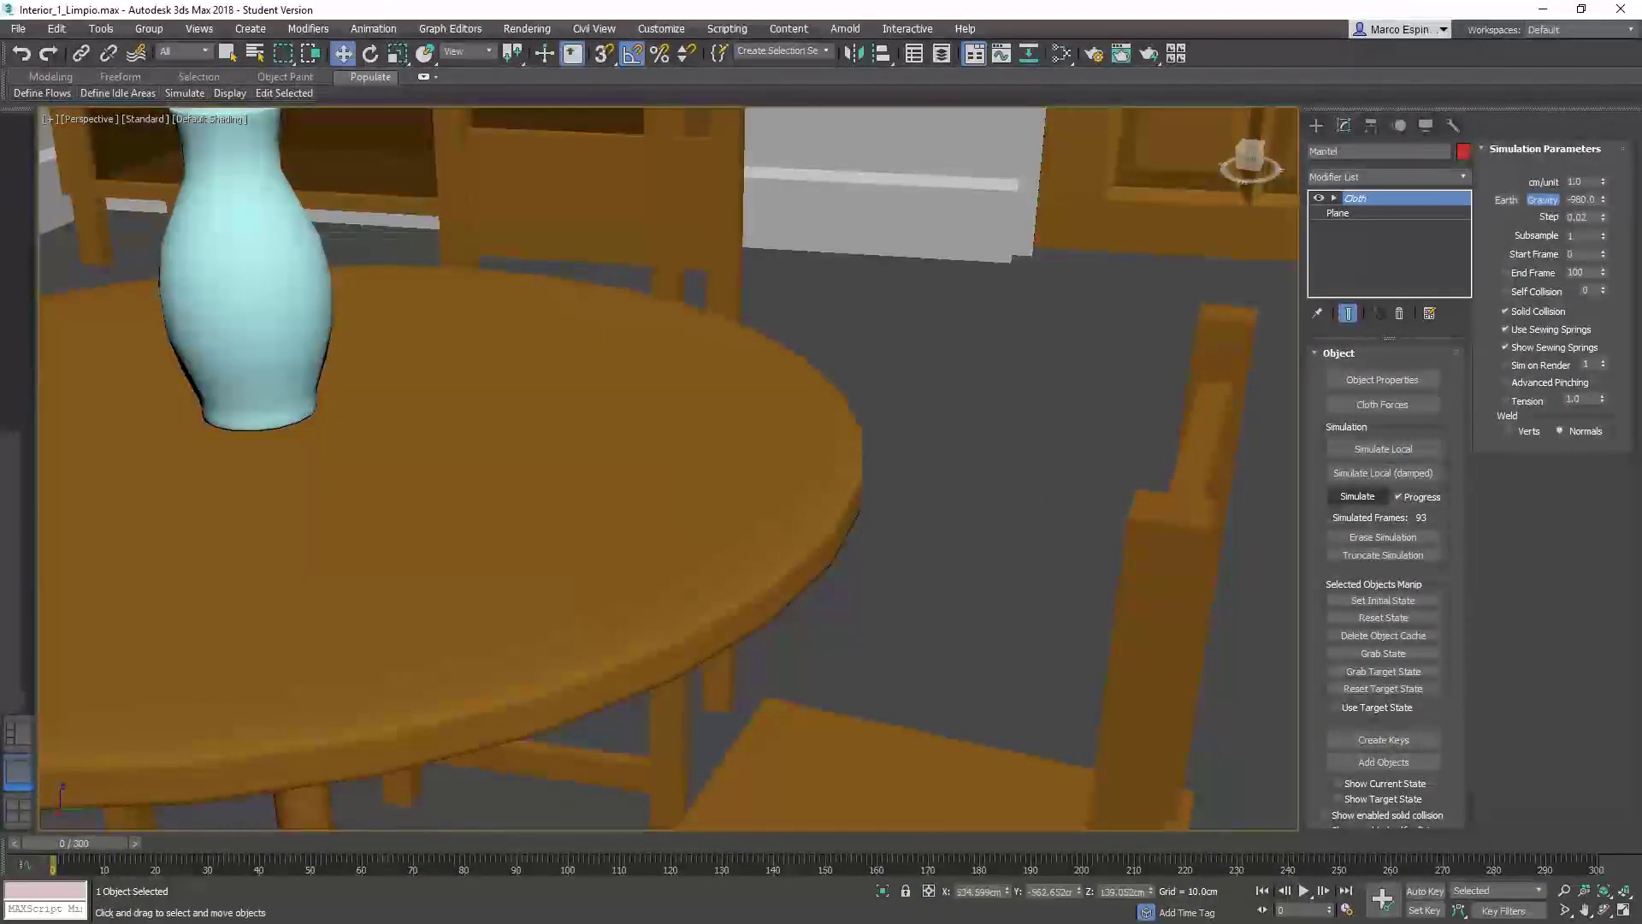
scroll(668, 470, down, 3)
scroll(668, 470, down, 5)
Verify Mesa is a Collision Object in the cloth Object Properties
click(1368, 382)
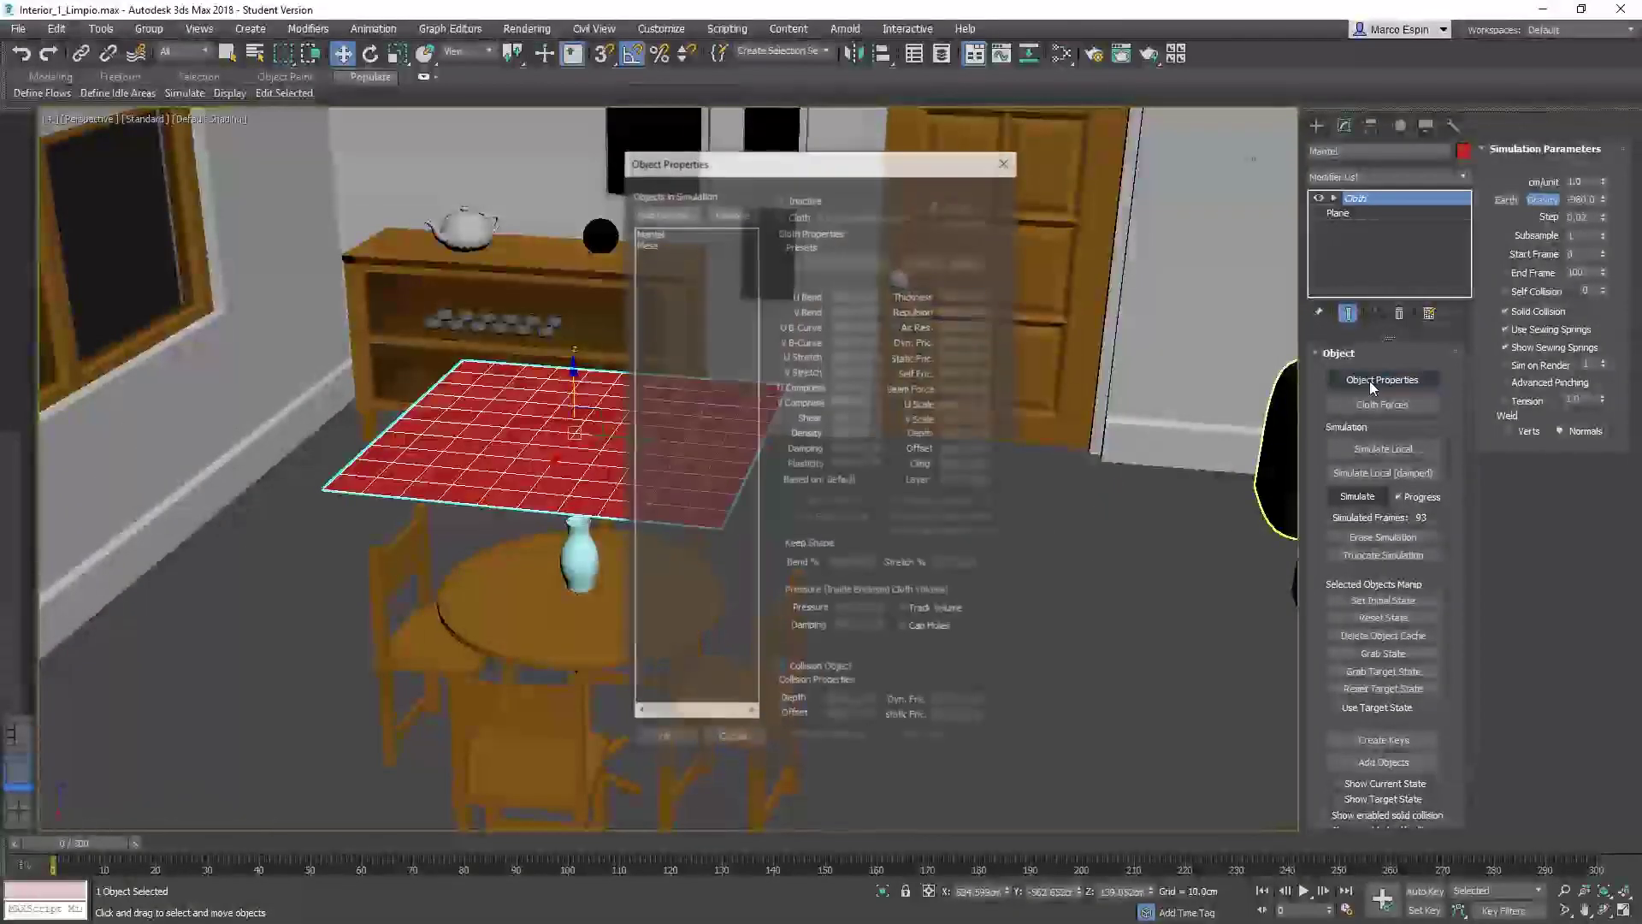
click(664, 243)
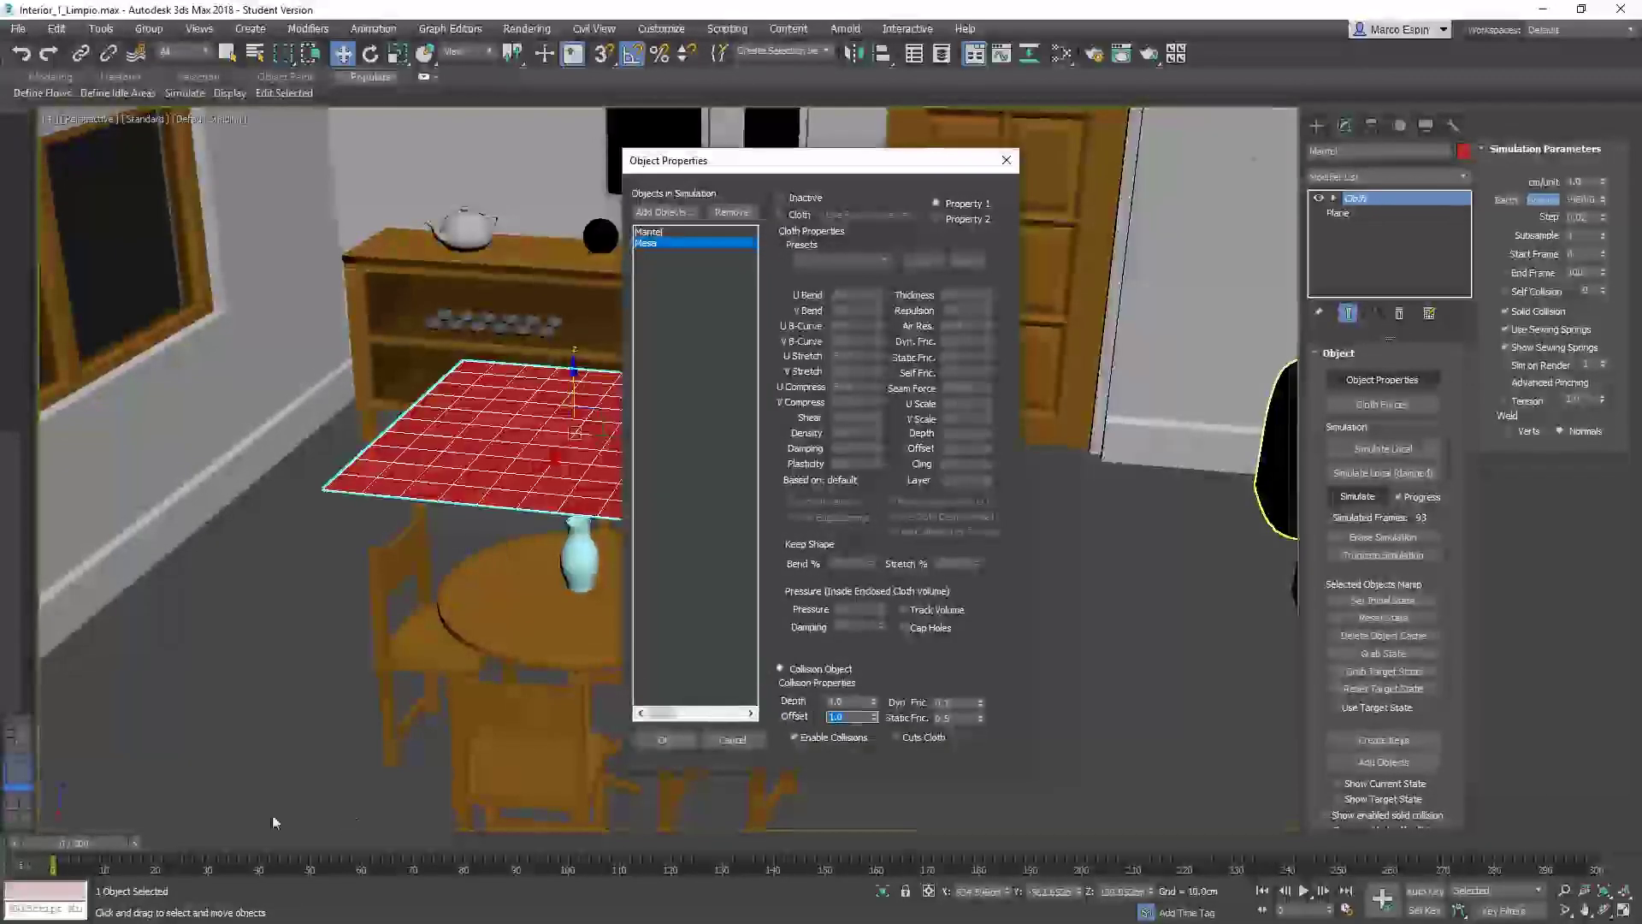
click(663, 739)
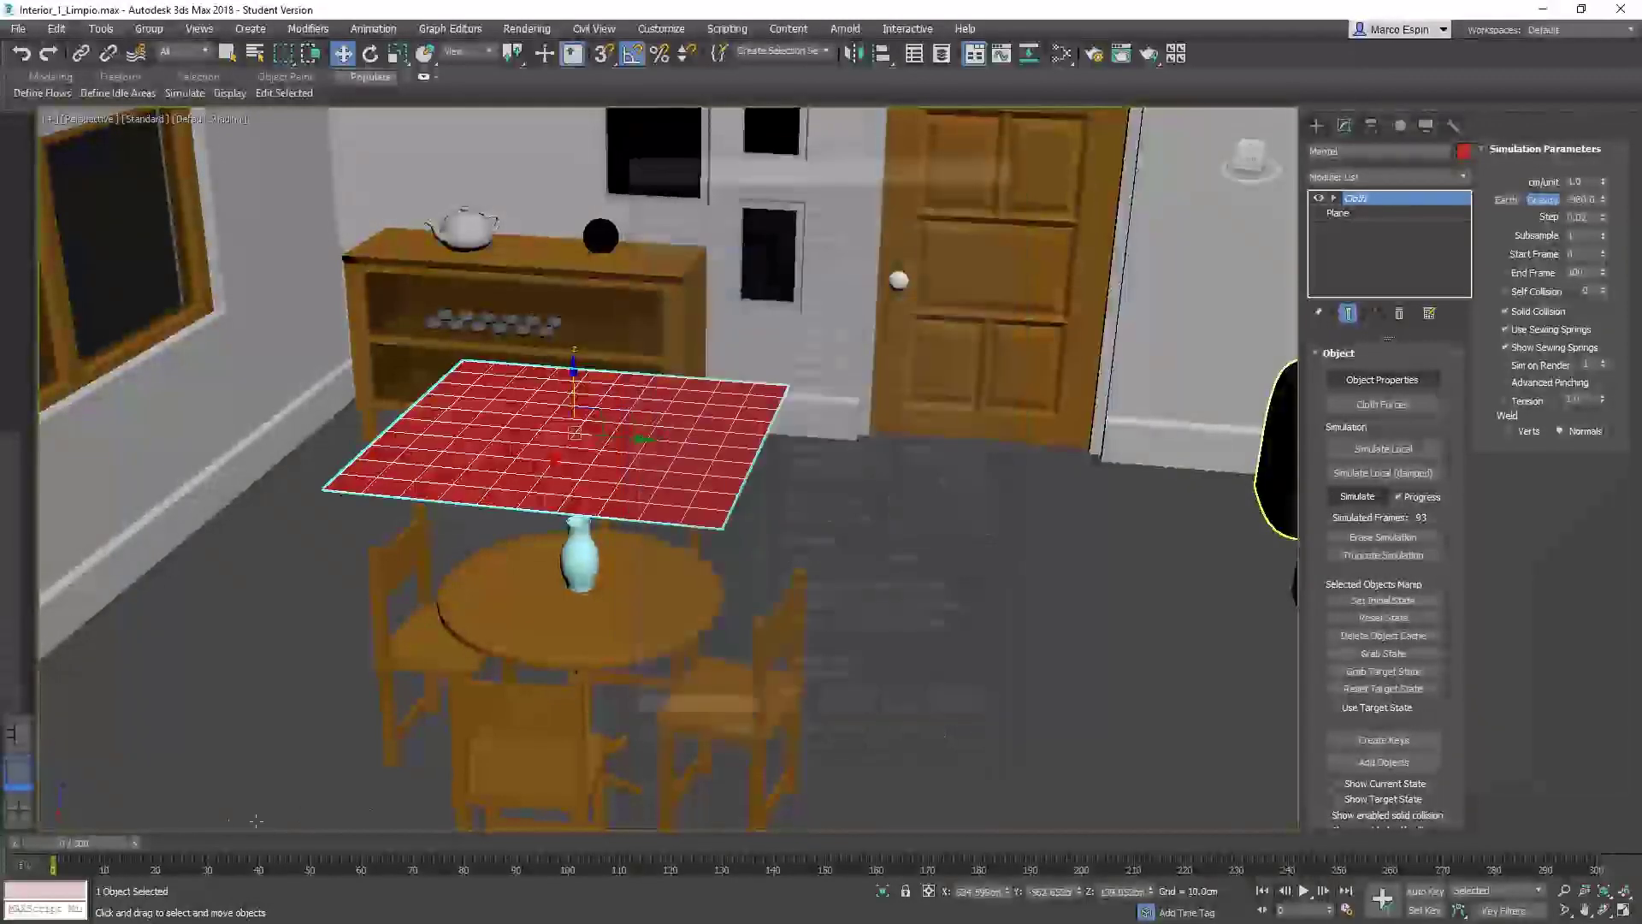
Scrub and orbit to inspect the cloth falling onto the table, then rewind to frame 0
drag(104, 843, 172, 850)
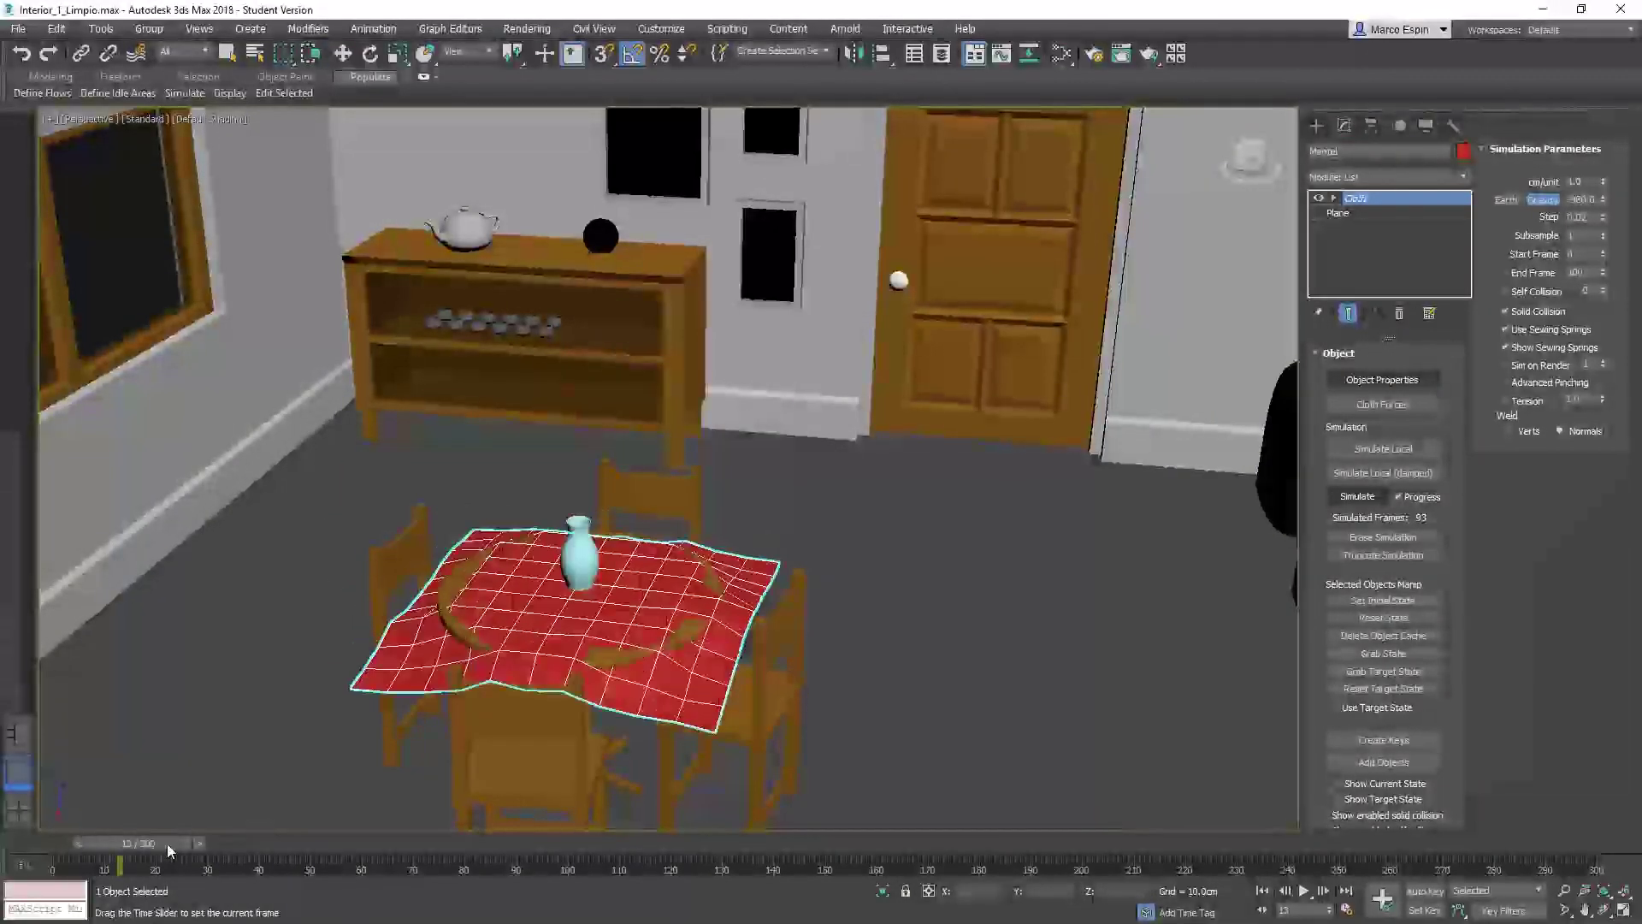
key(w)
alt+middle_drag(532, 609, 479, 609)
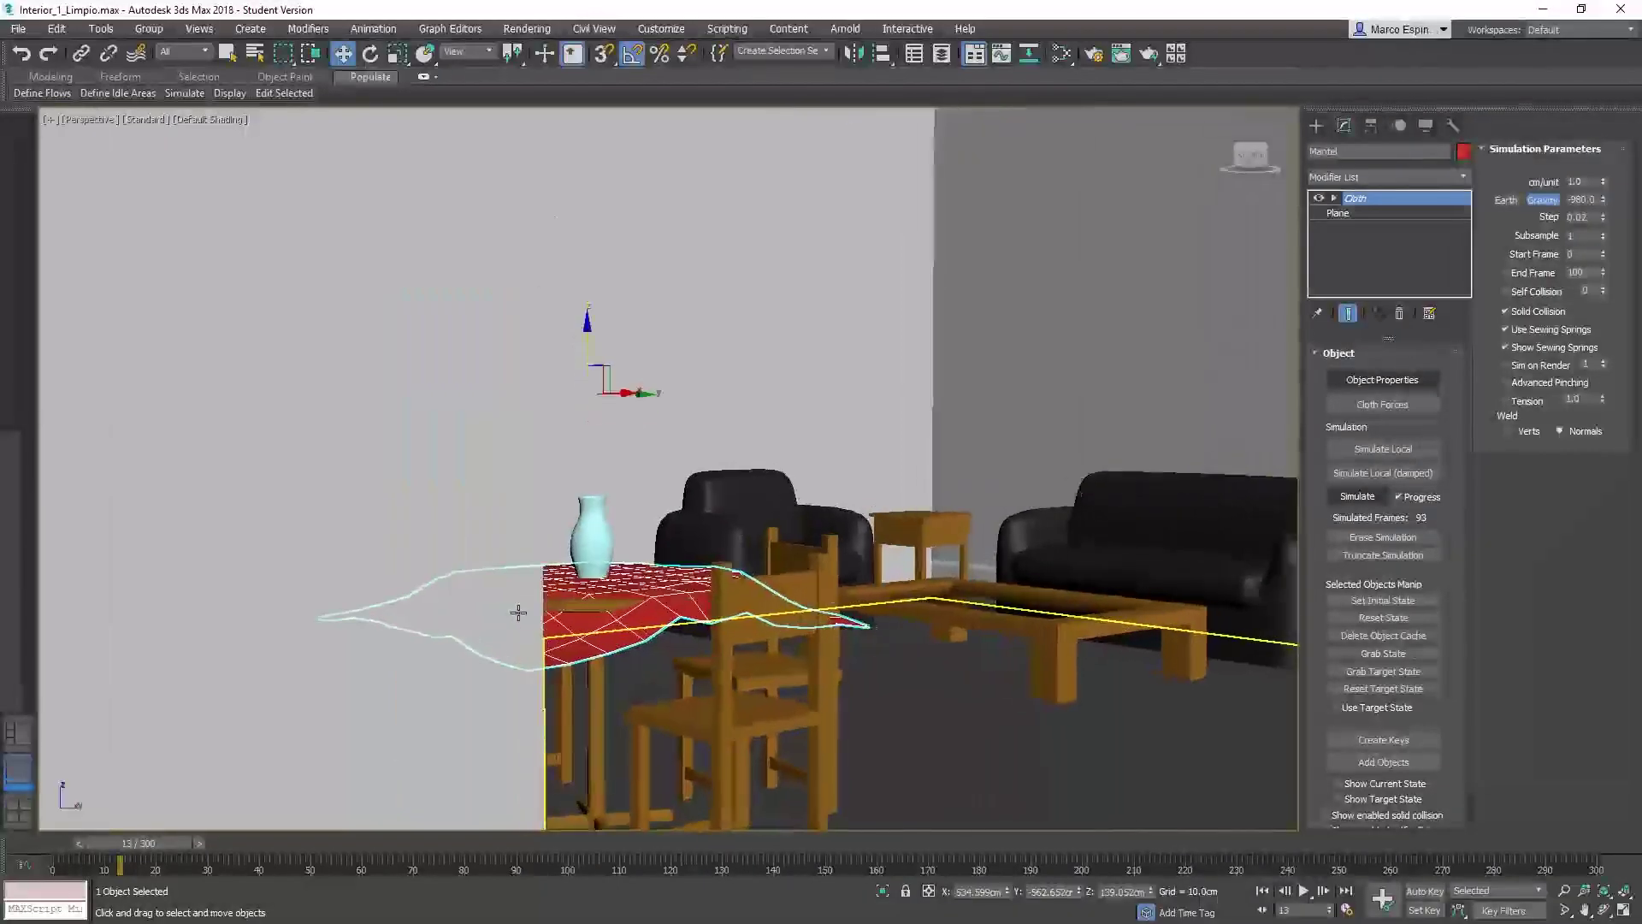
scroll(481, 608, up, 6)
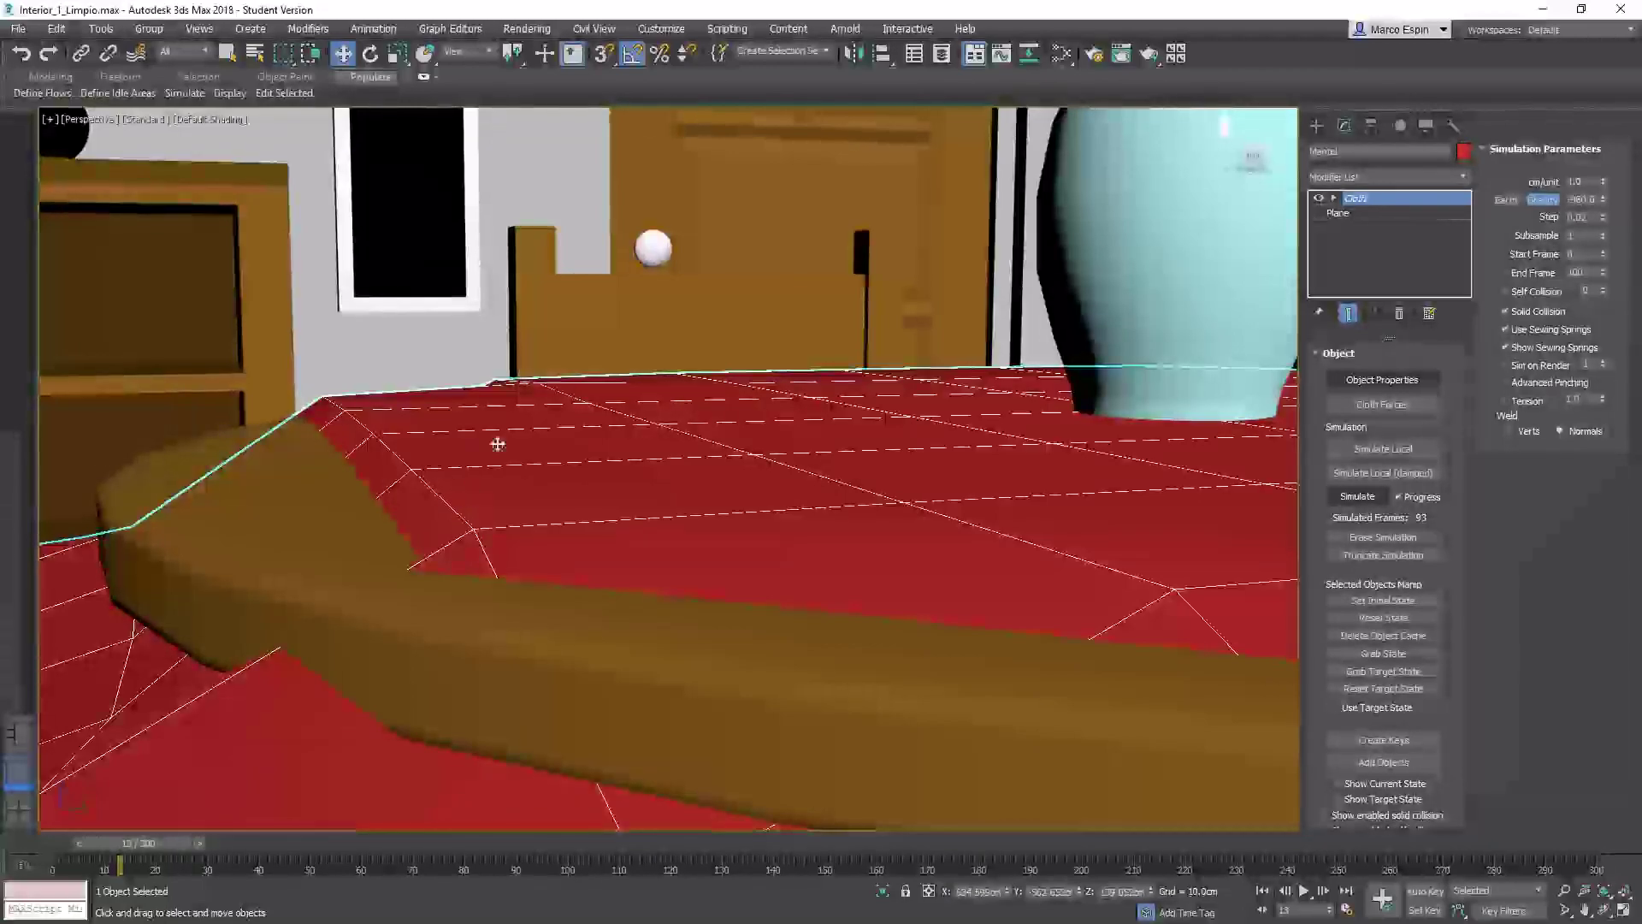
scroll(825, 536, down, 3)
scroll(788, 535, down, 4)
scroll(946, 557, up, 1)
scroll(881, 546, up, 2)
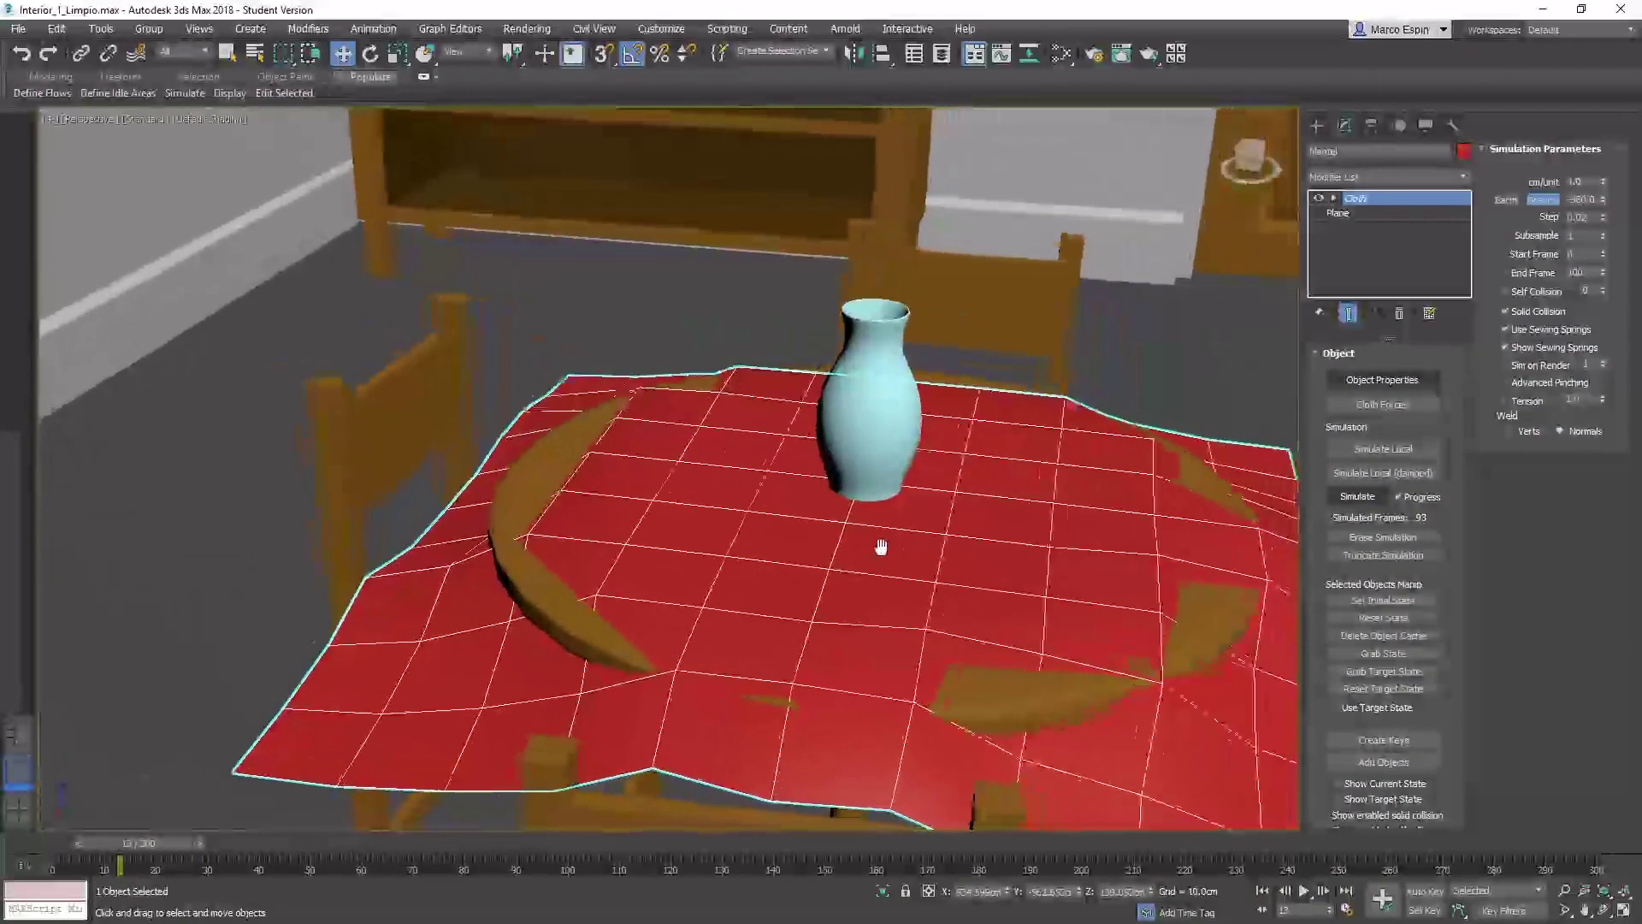
middle_drag(881, 546, 708, 477)
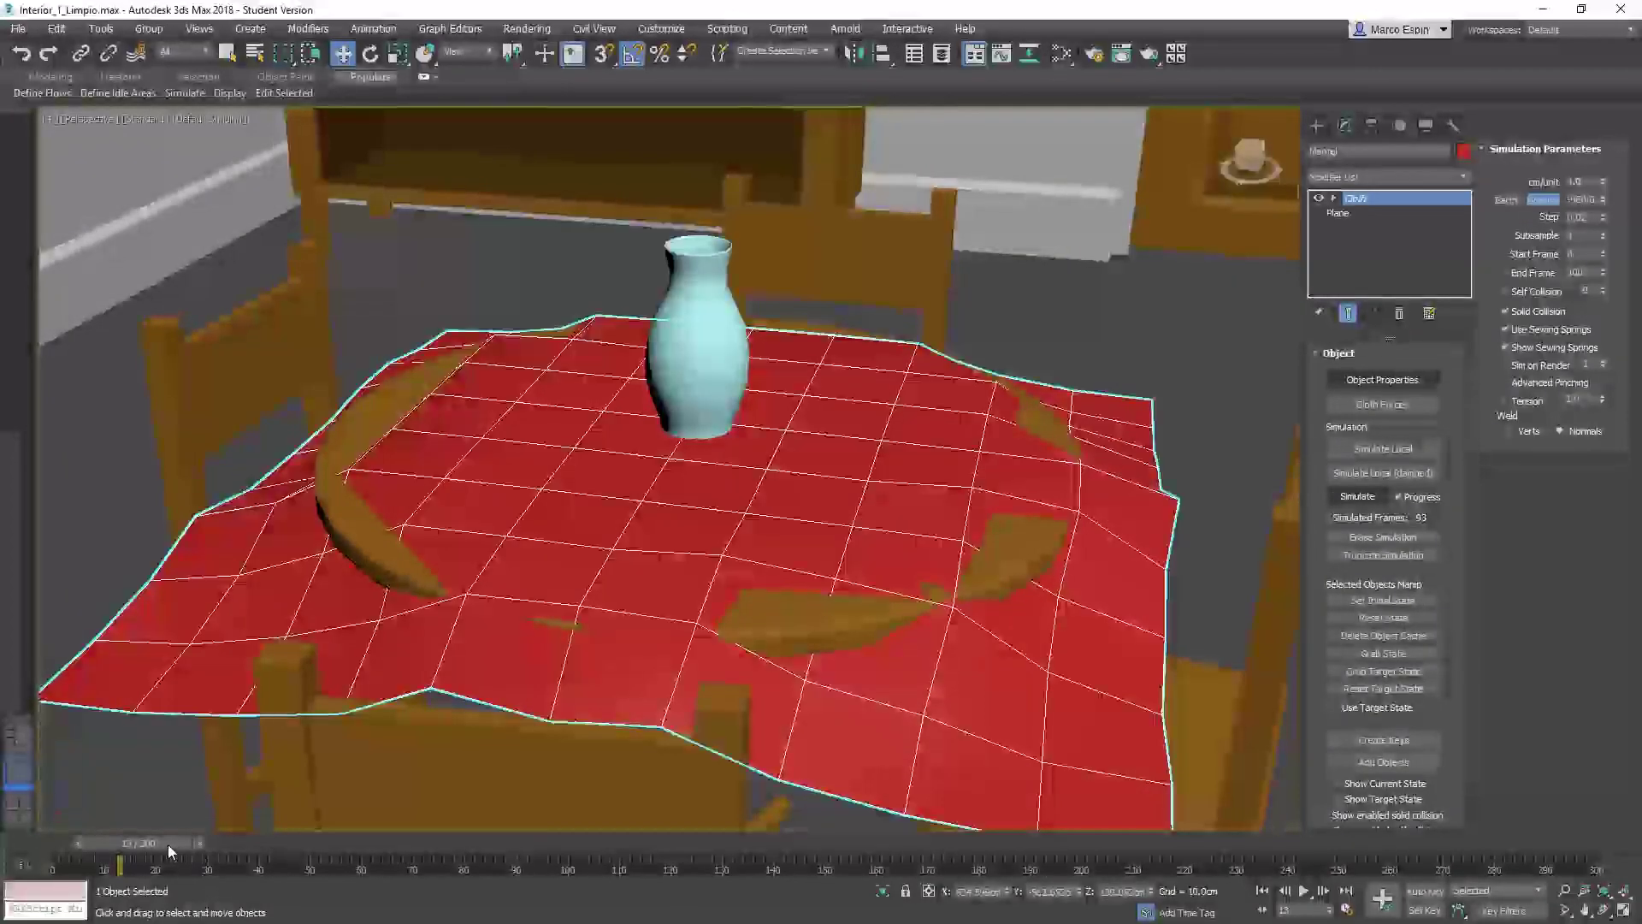
drag(167, 844, 89, 848)
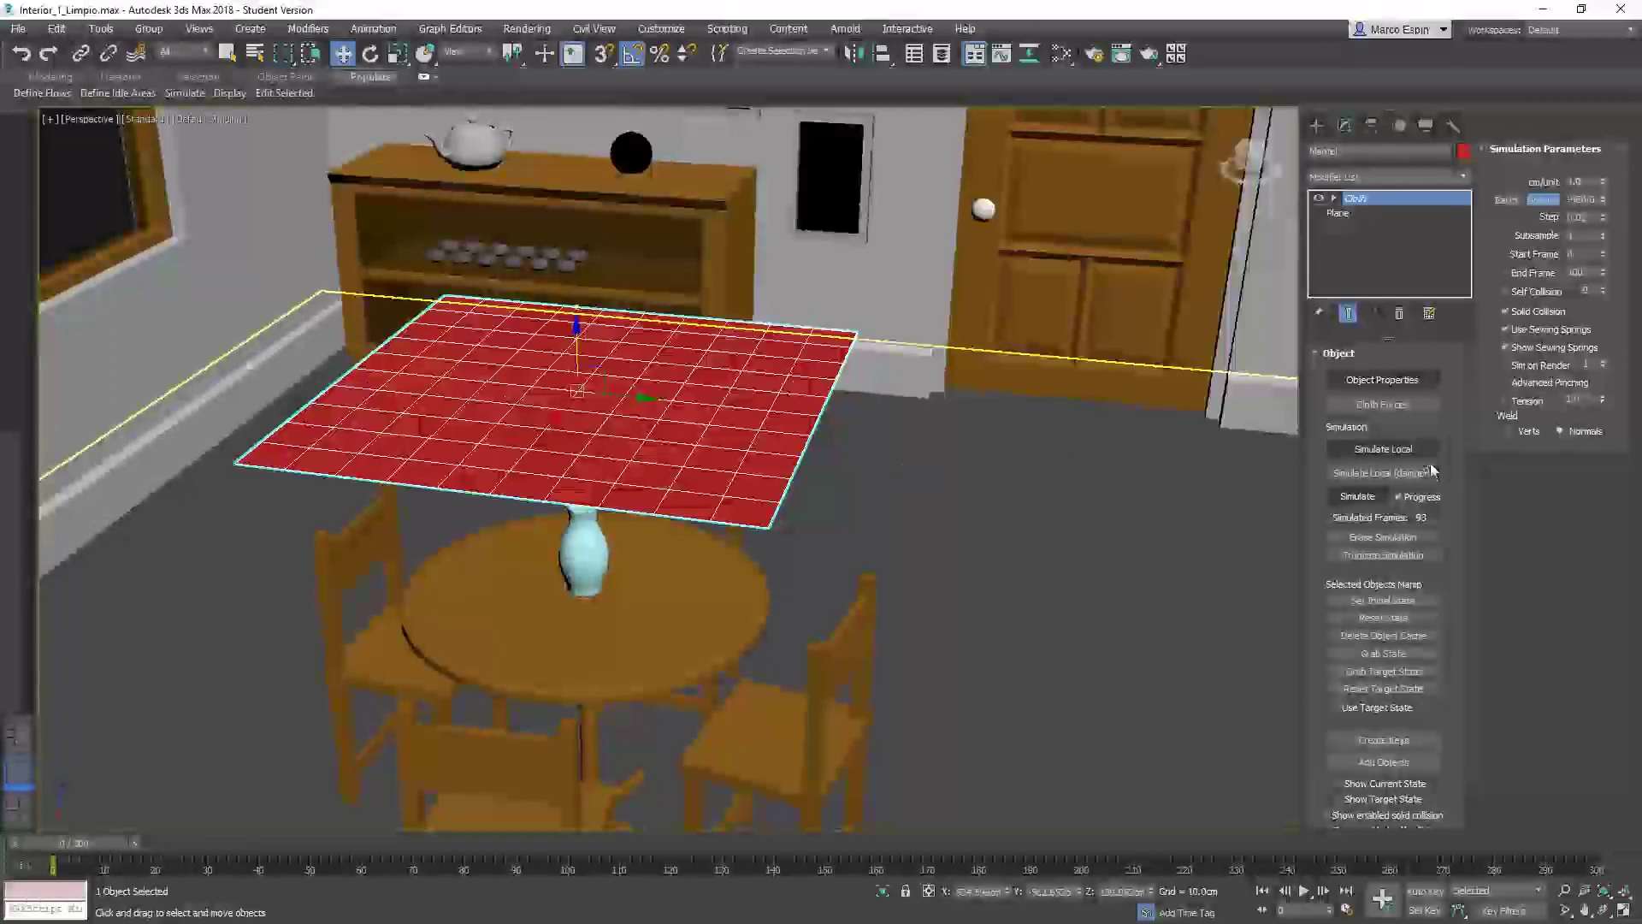
Erase the cloth simulation and delete the Cloth modifier from both Mantel and Mesa
click(1386, 537)
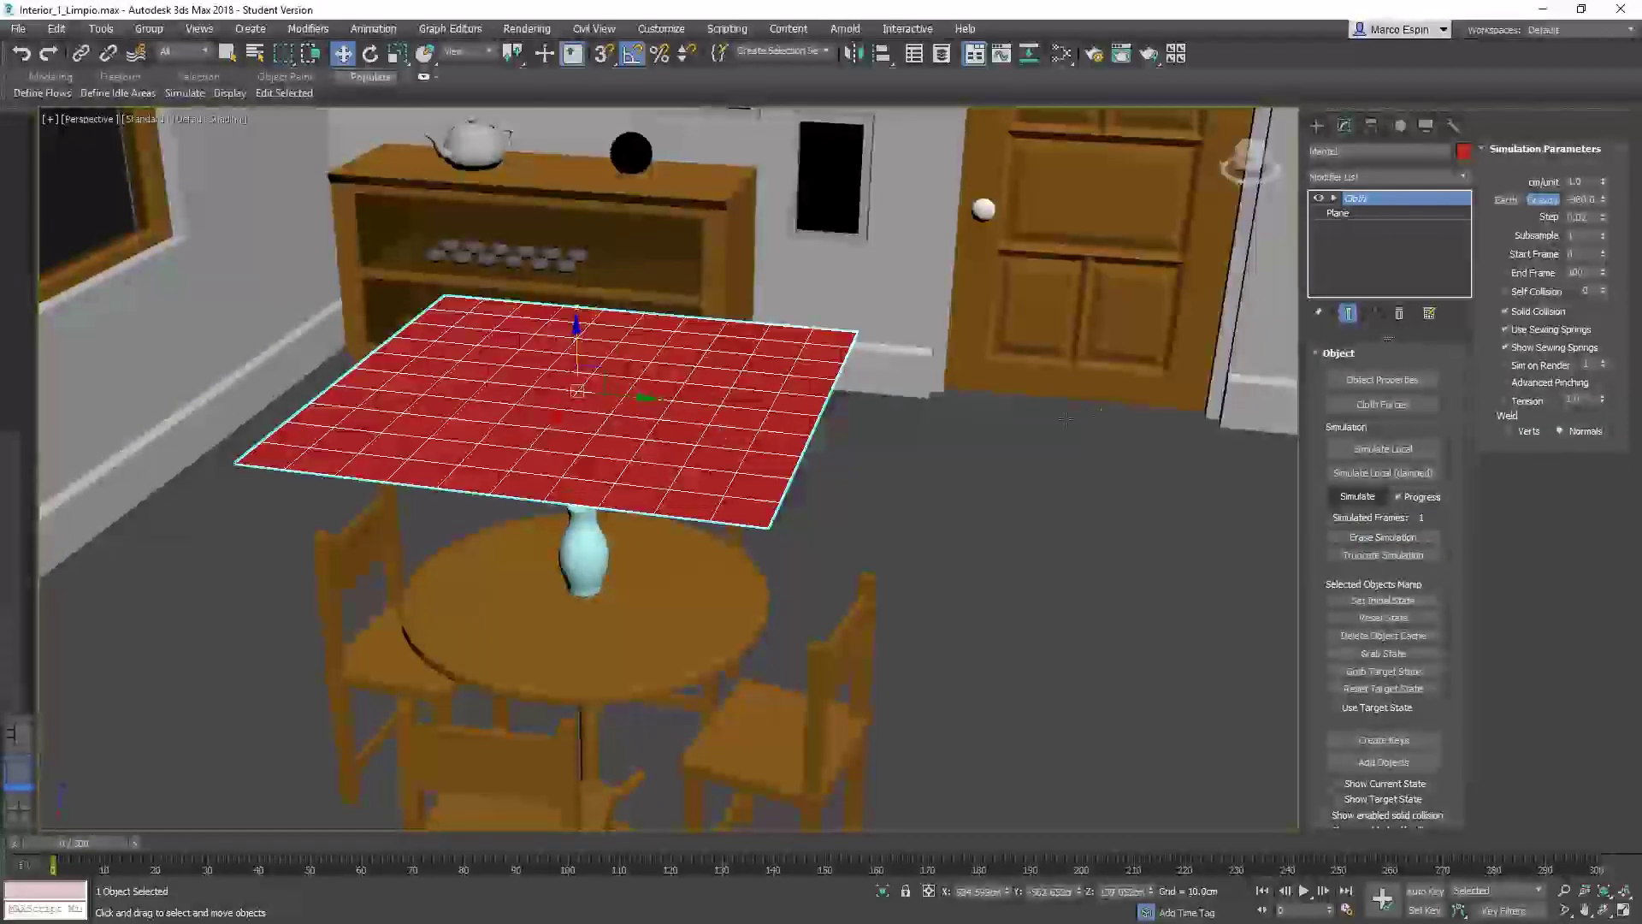
click(1398, 312)
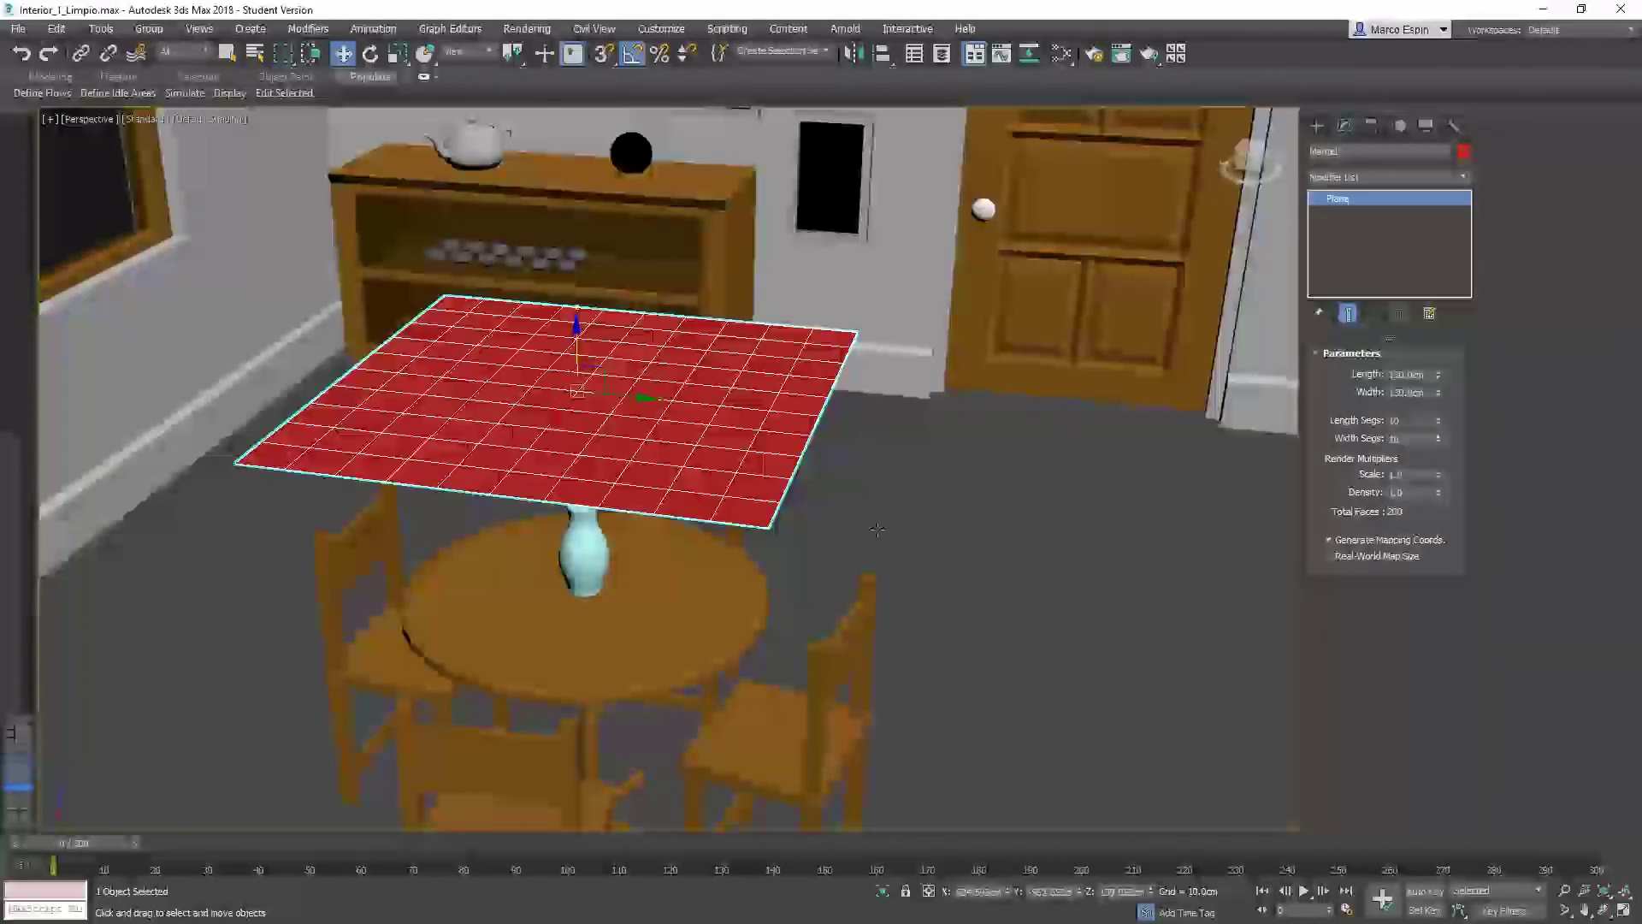
click(675, 586)
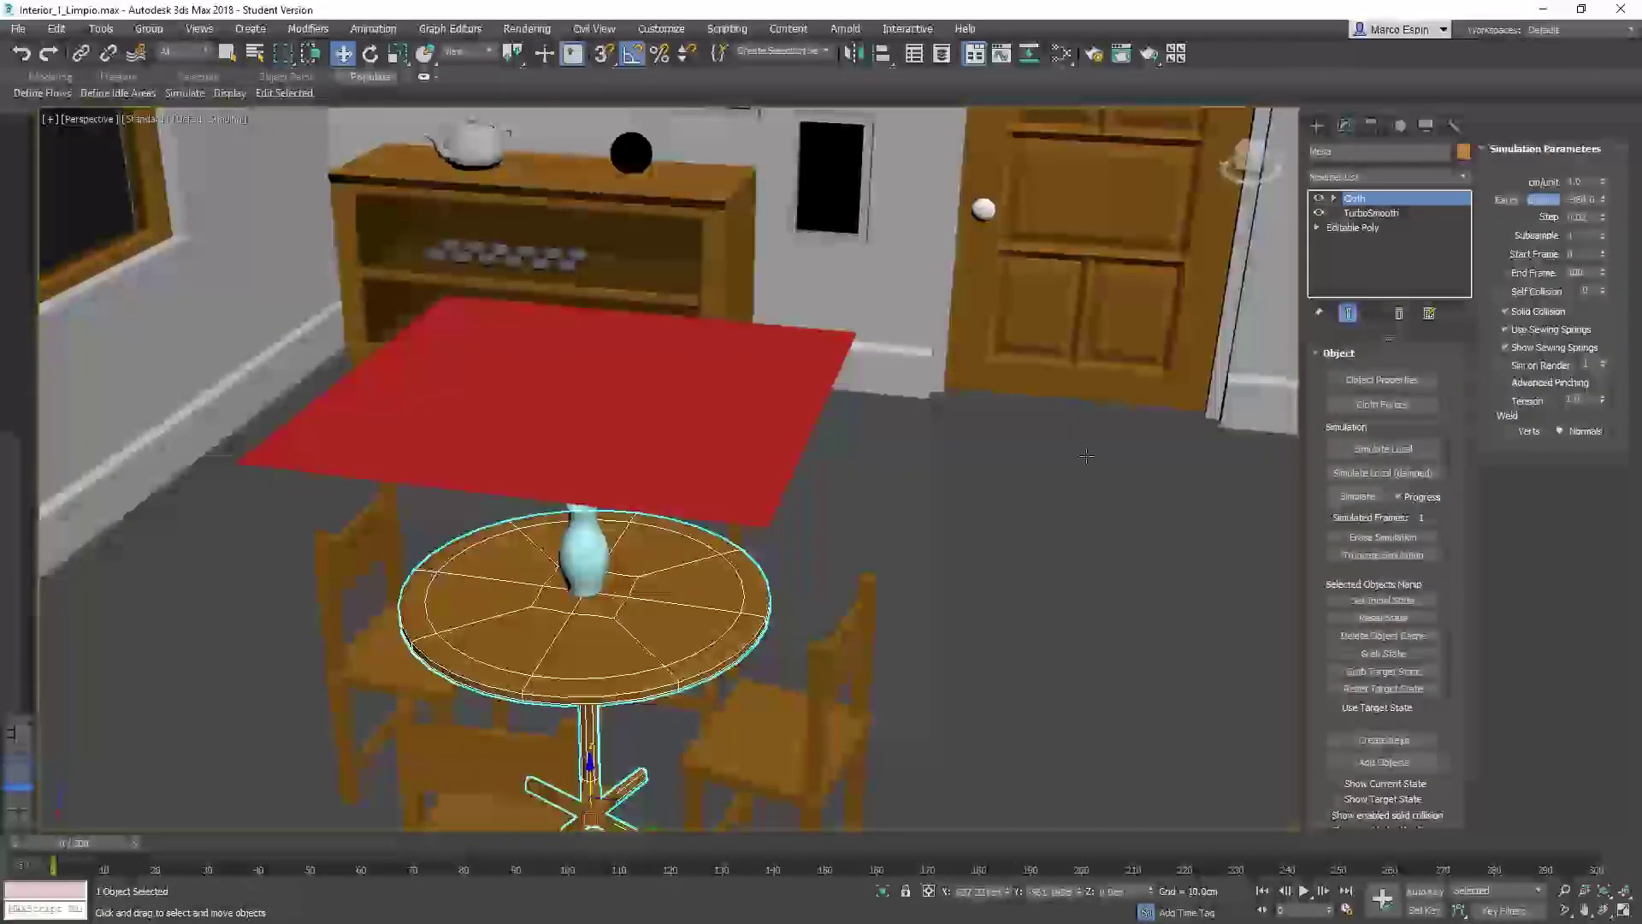
click(1399, 313)
click(627, 440)
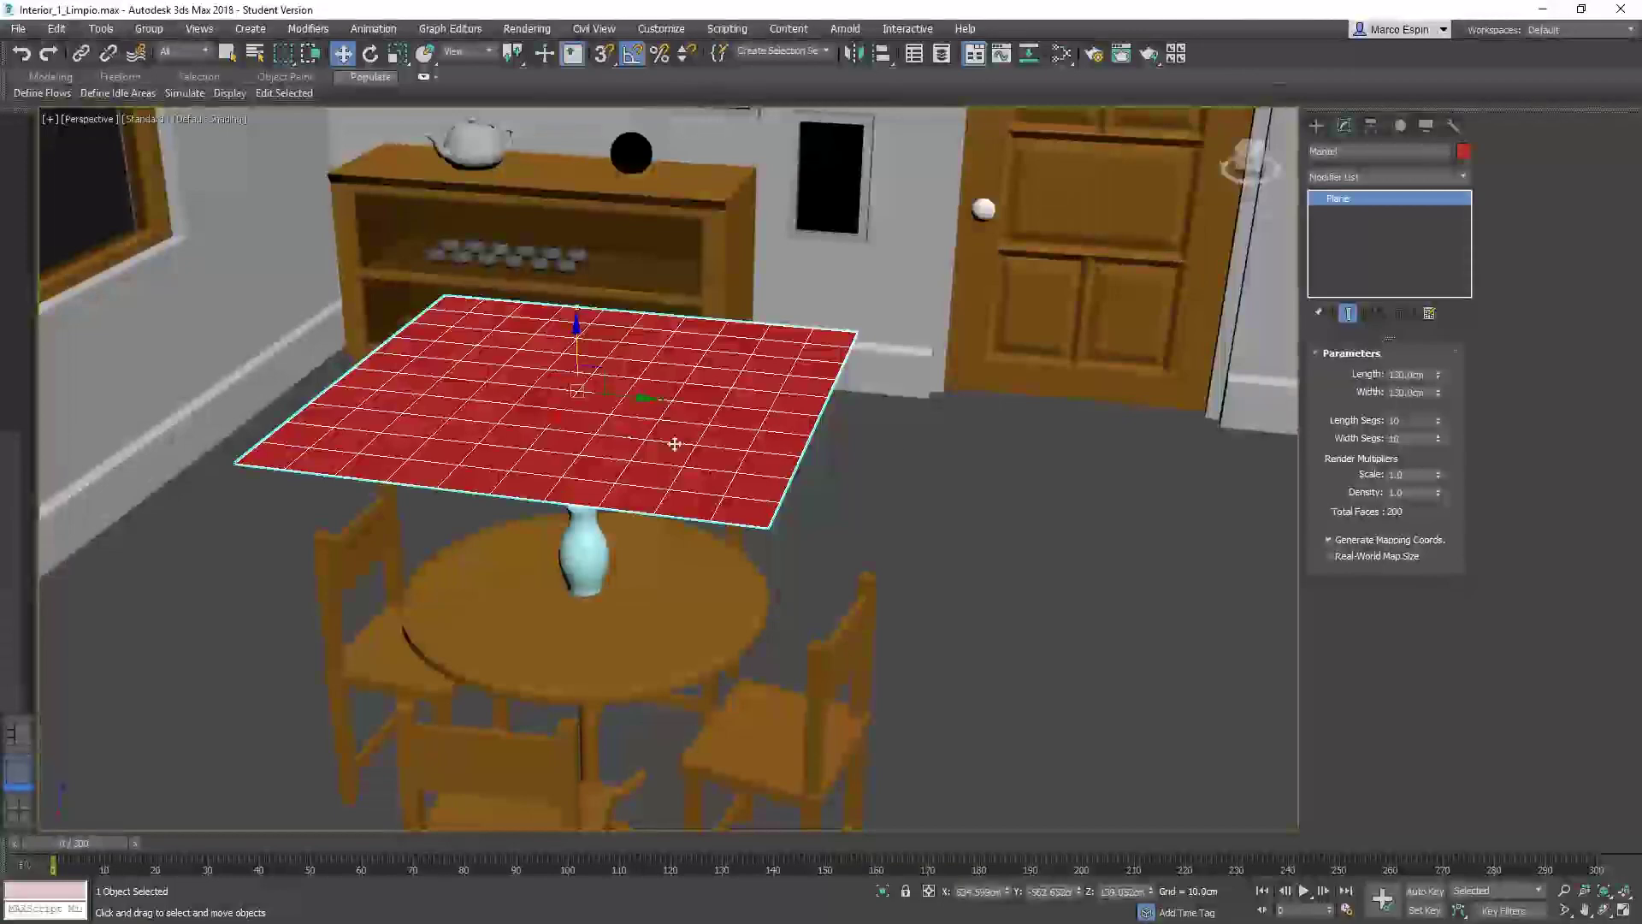
Set the Mantel plane's length and width segments to 40 × 40
double_click(1394, 421)
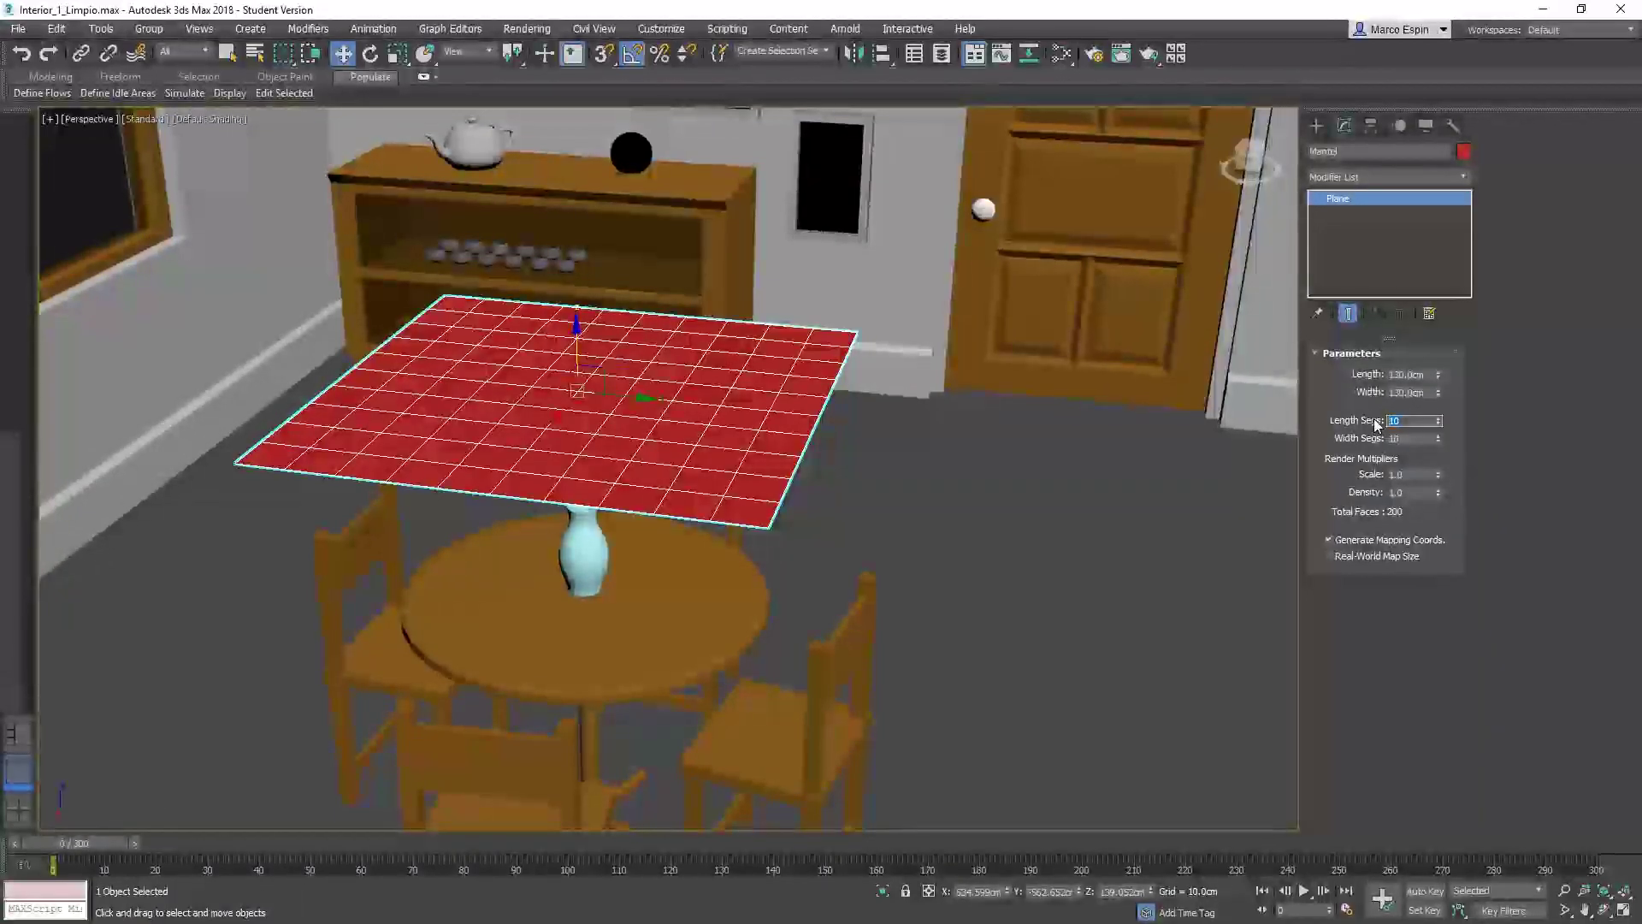
text(40)
key(Tab)
text(40)
key(Return)
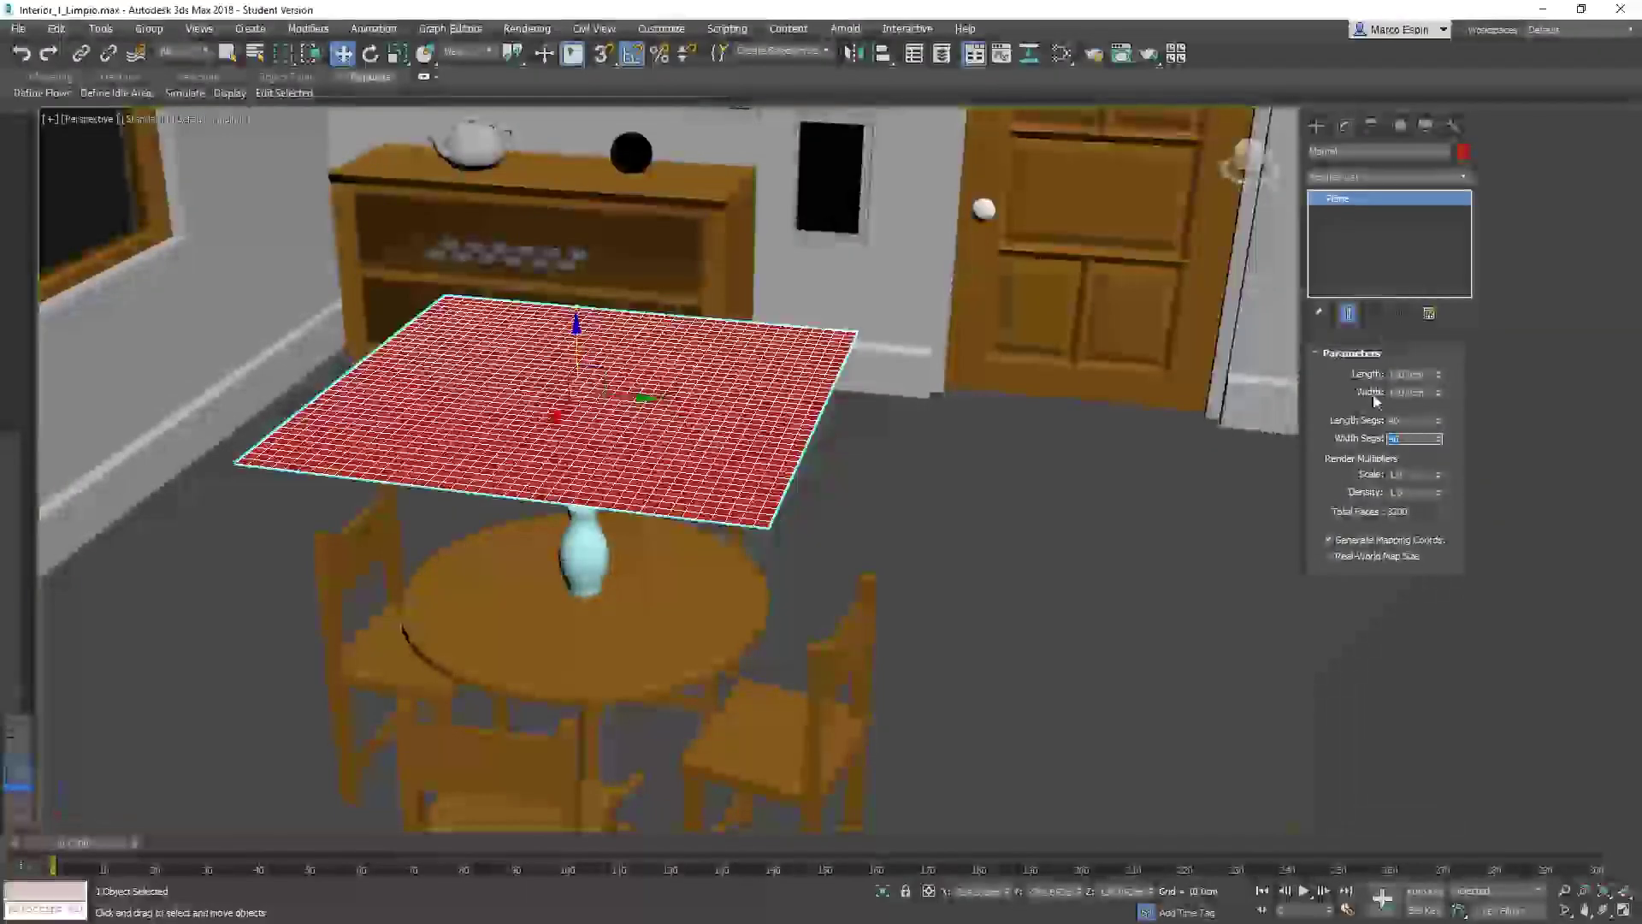
click(1460, 176)
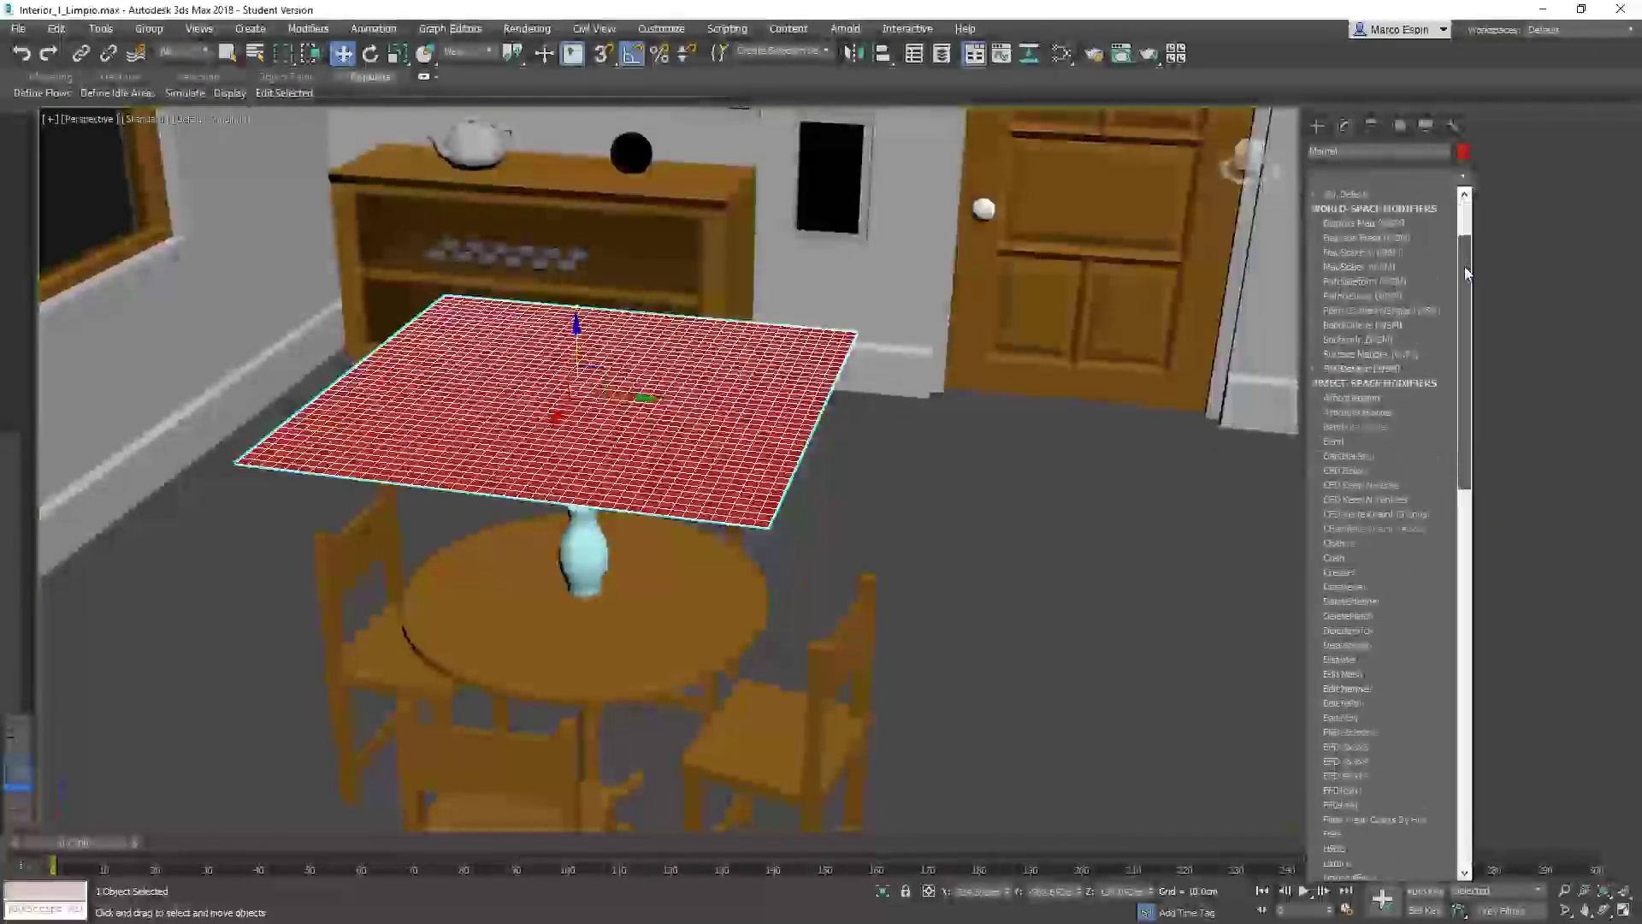
Add a Cloth modifier to the tablecloth Mantel and include the table Mesa in the simulation
drag(1467, 272, 1466, 282)
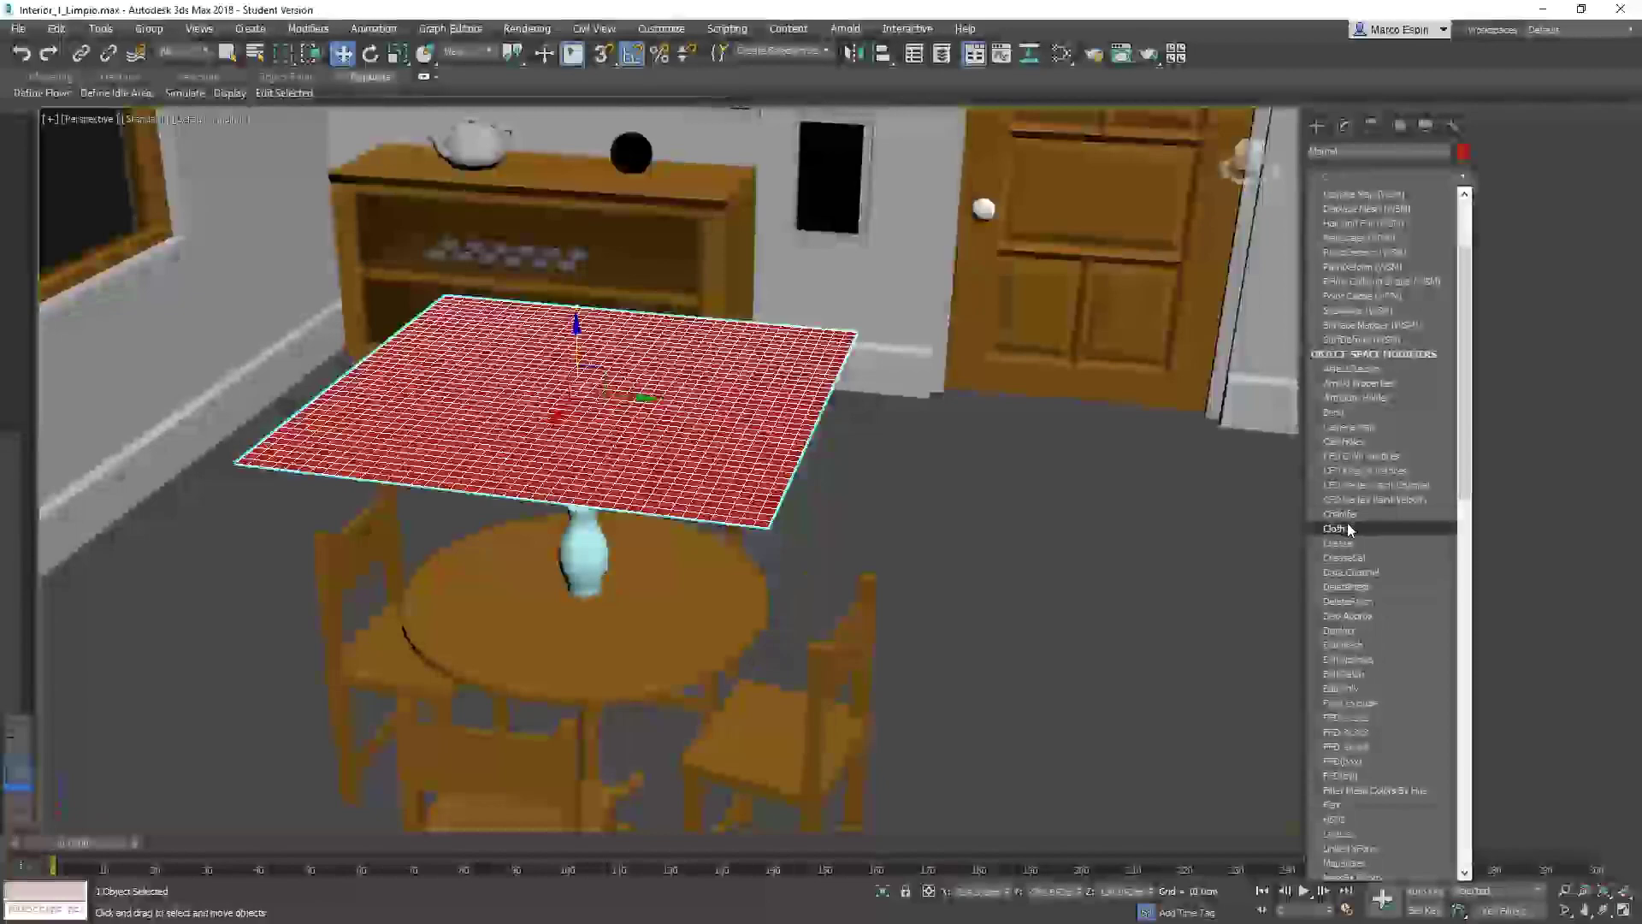
click(1347, 528)
click(1373, 379)
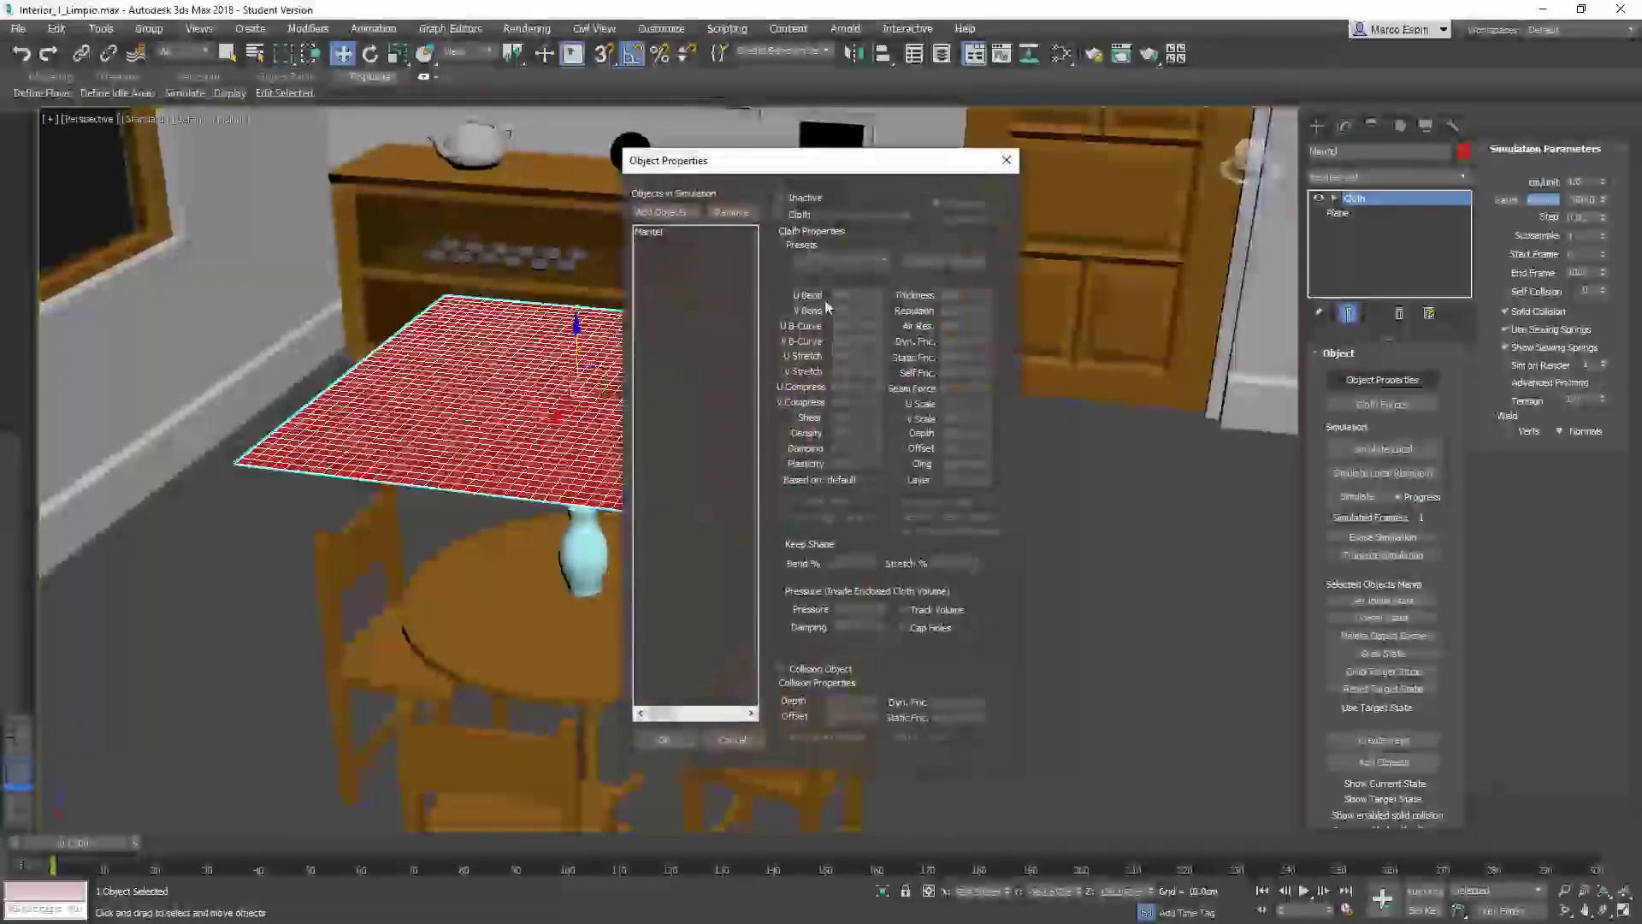
click(673, 233)
click(673, 214)
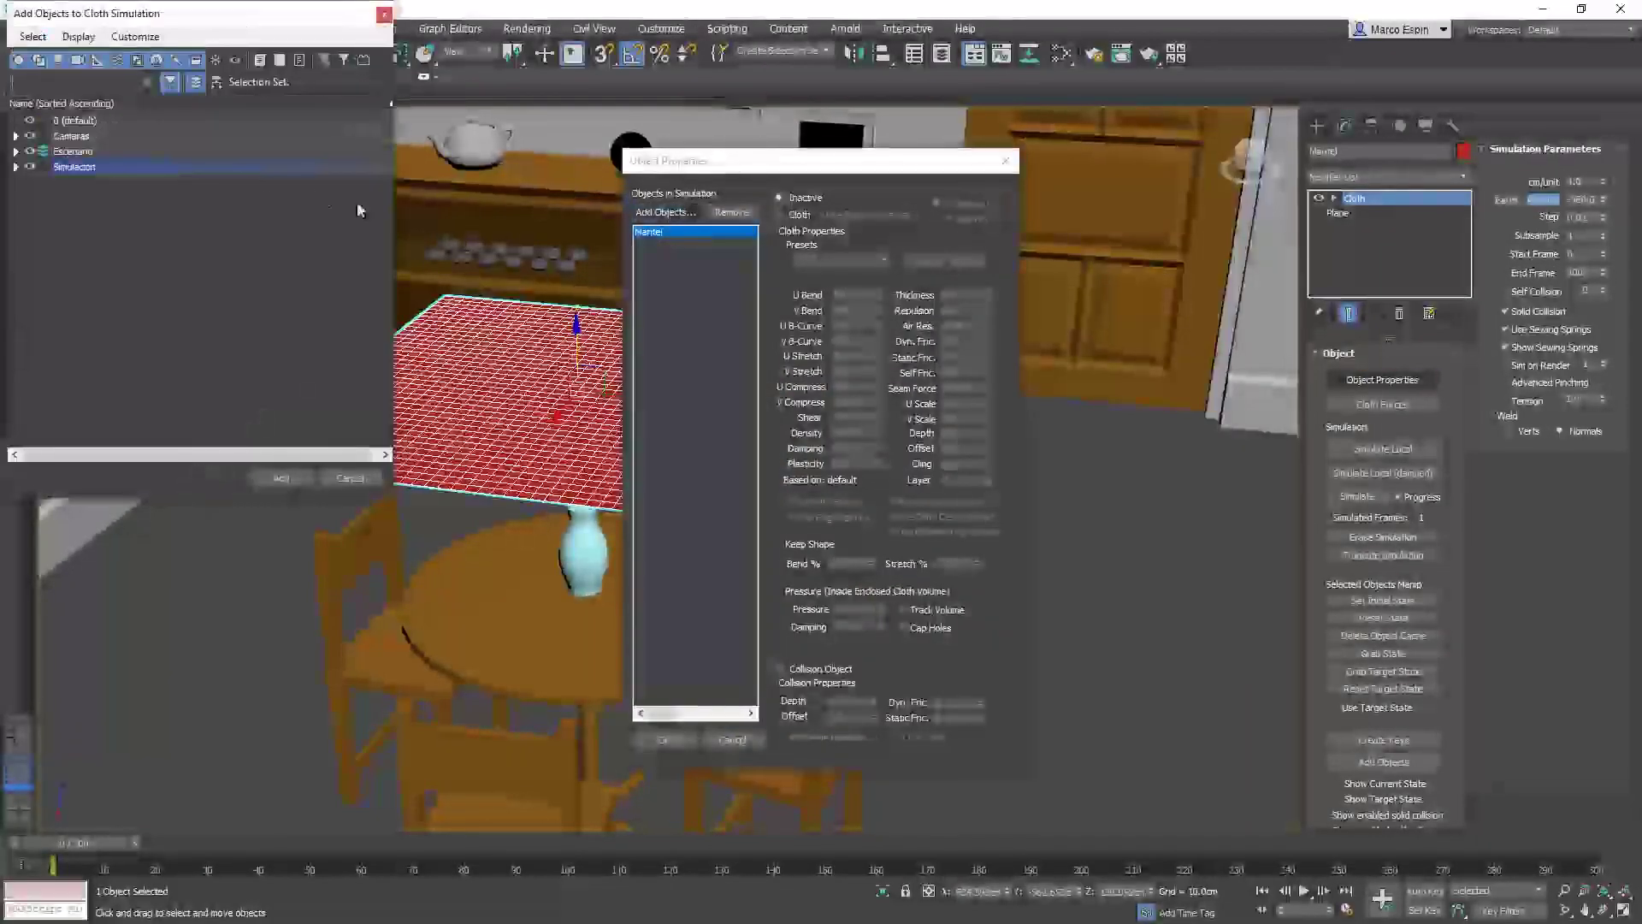
click(15, 151)
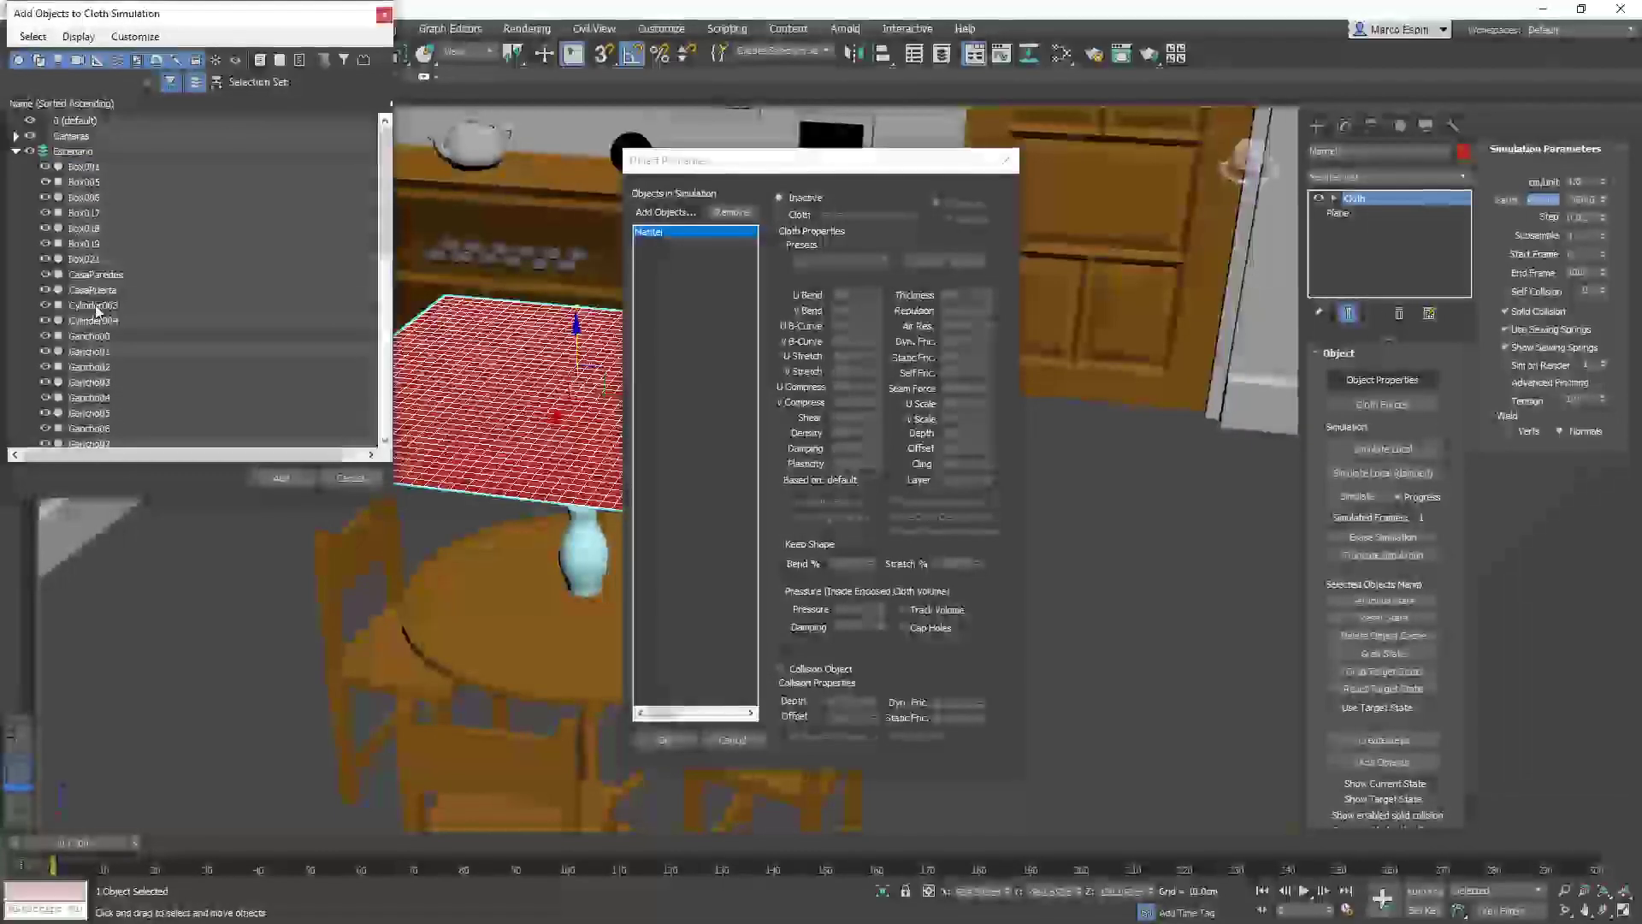
scroll(77, 300, down, 3)
click(83, 399)
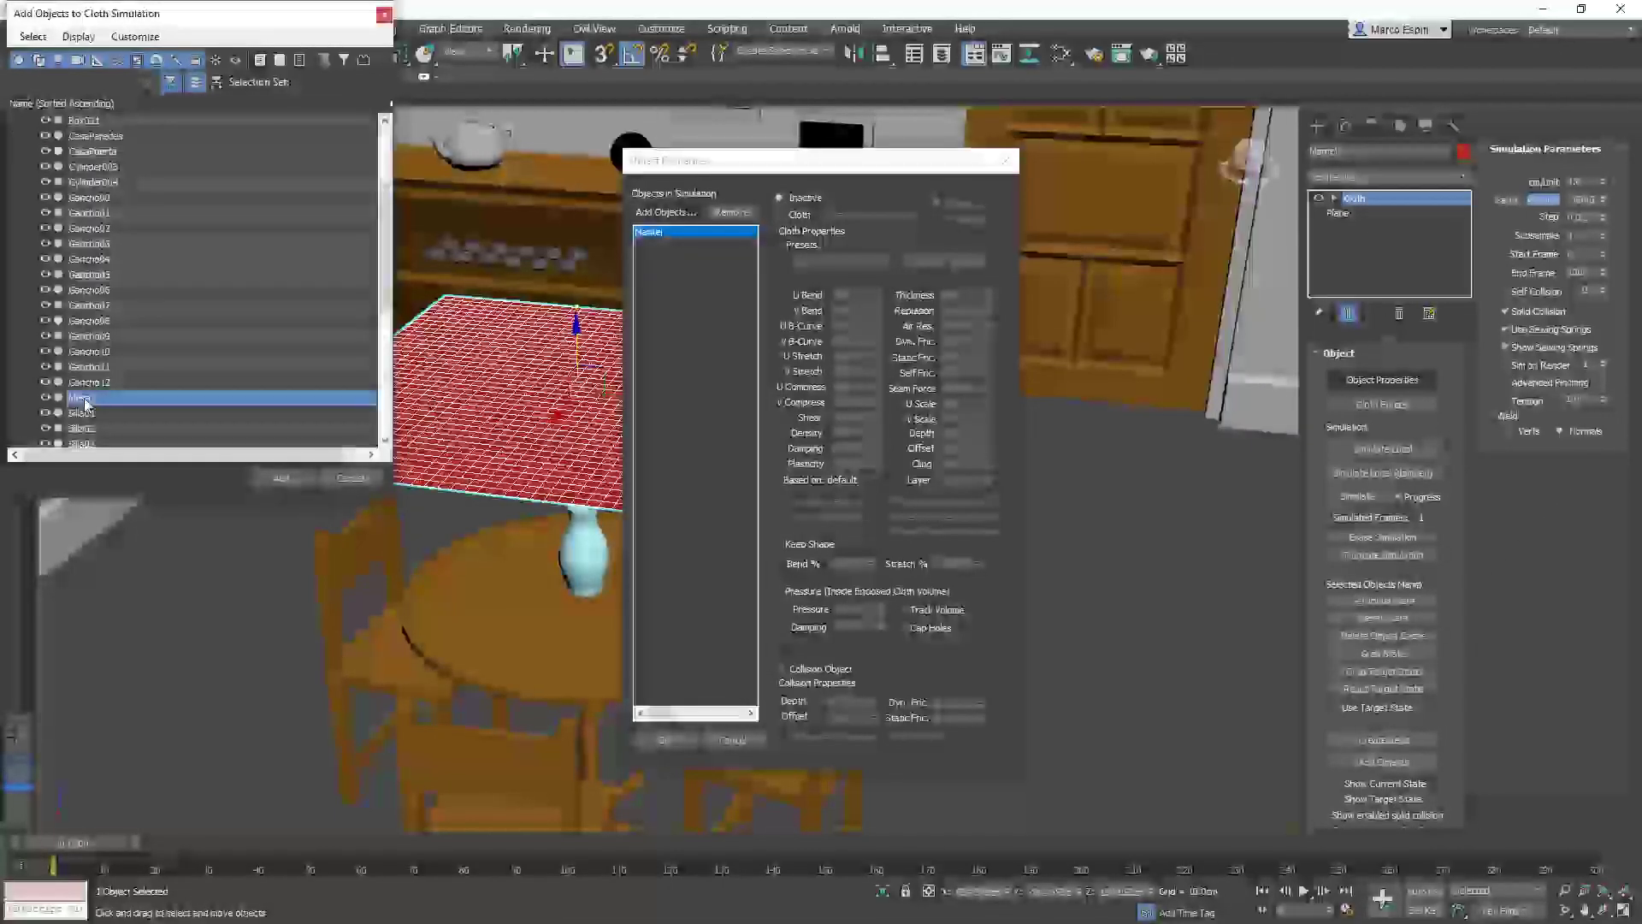
click(301, 477)
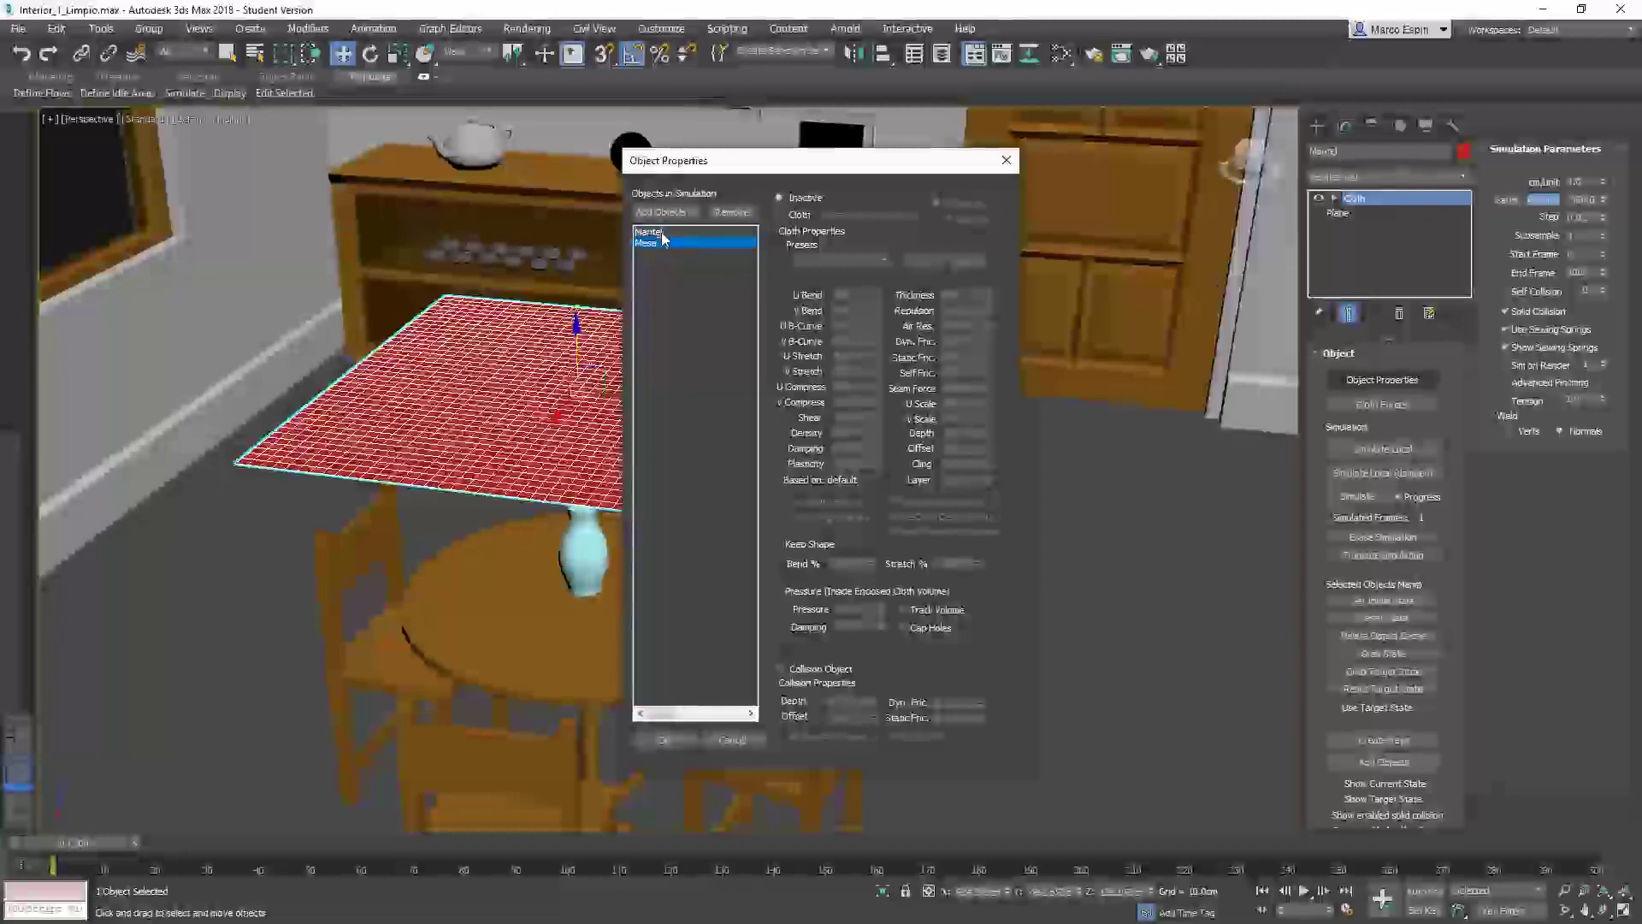
Set Mantel as Cotton cloth and Mesa as a collision object, then confirm
click(779, 214)
click(840, 259)
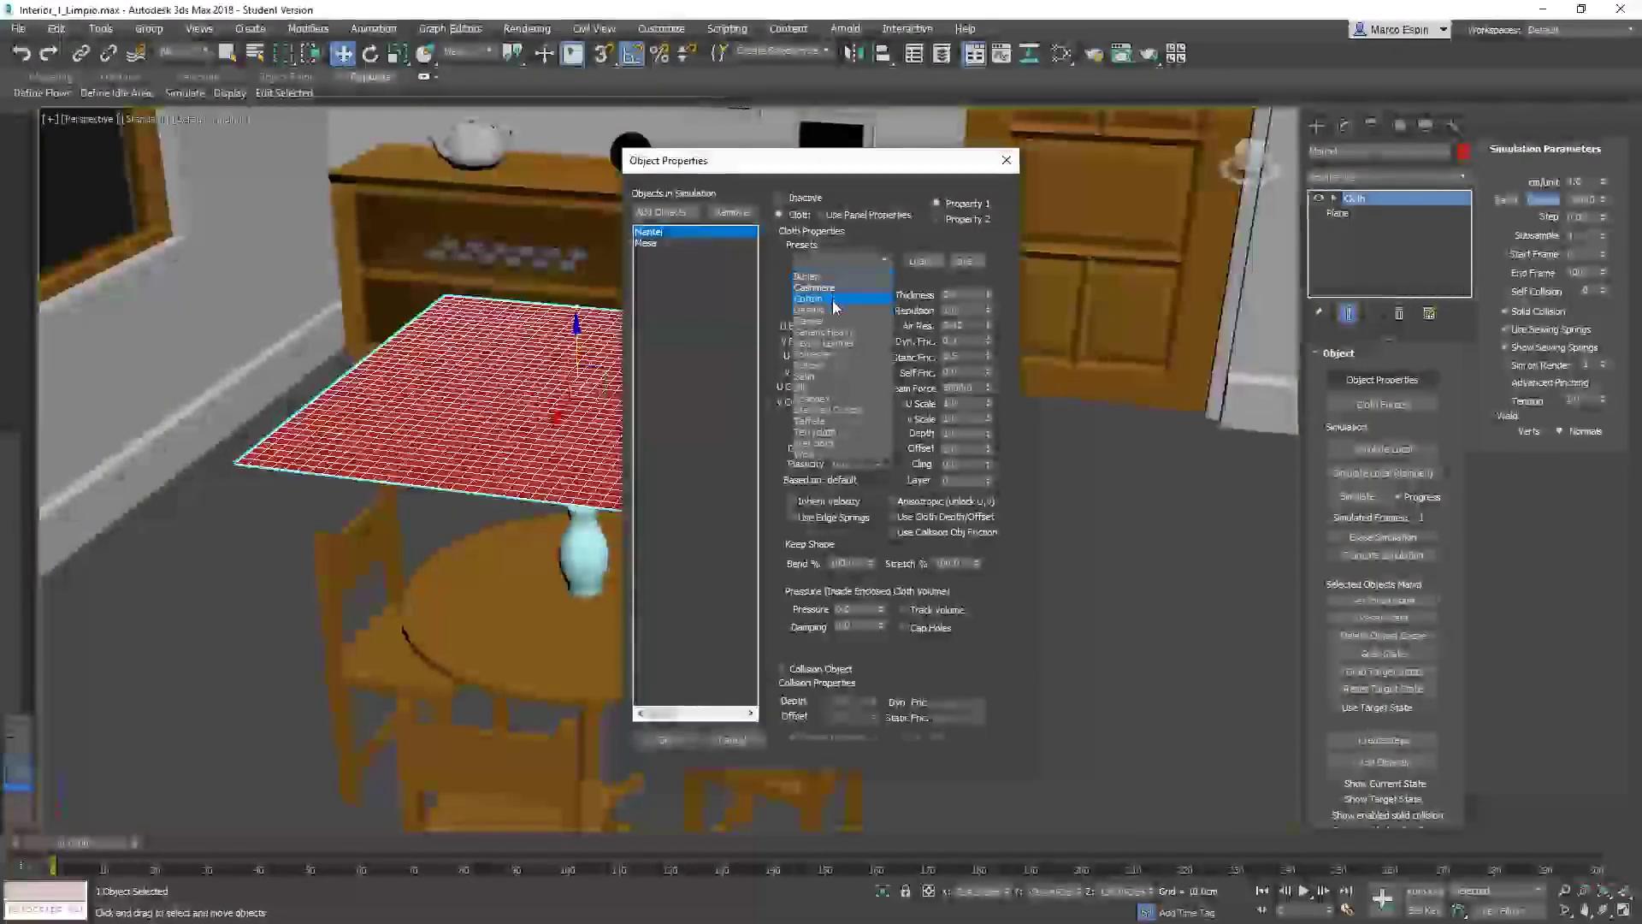
click(650, 243)
click(650, 243)
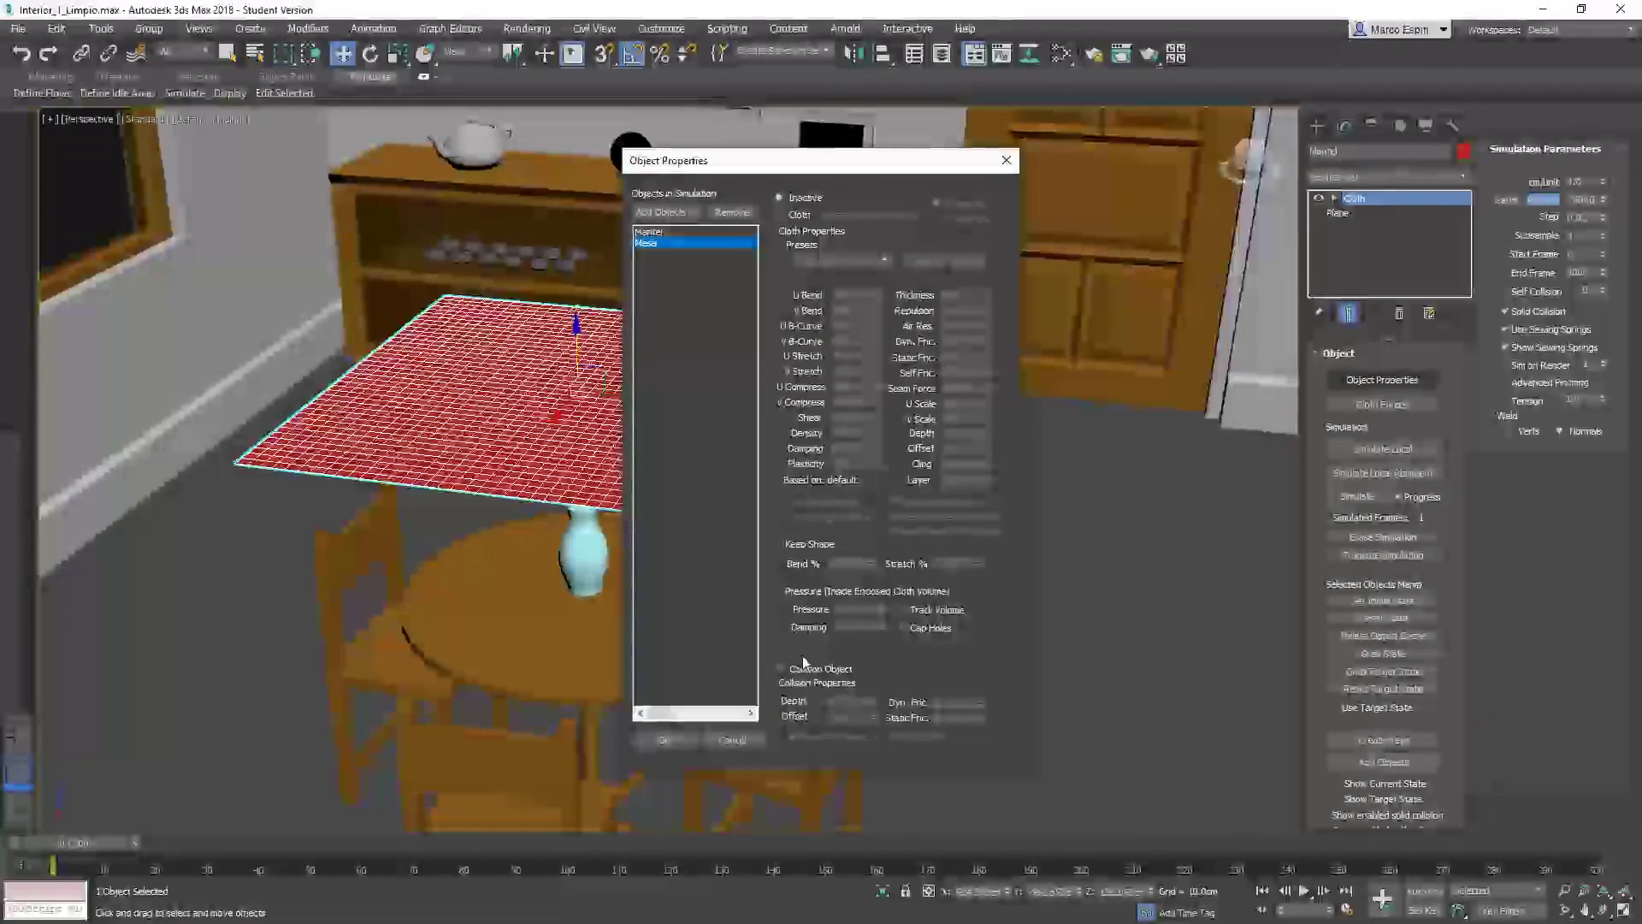
click(781, 668)
click(690, 233)
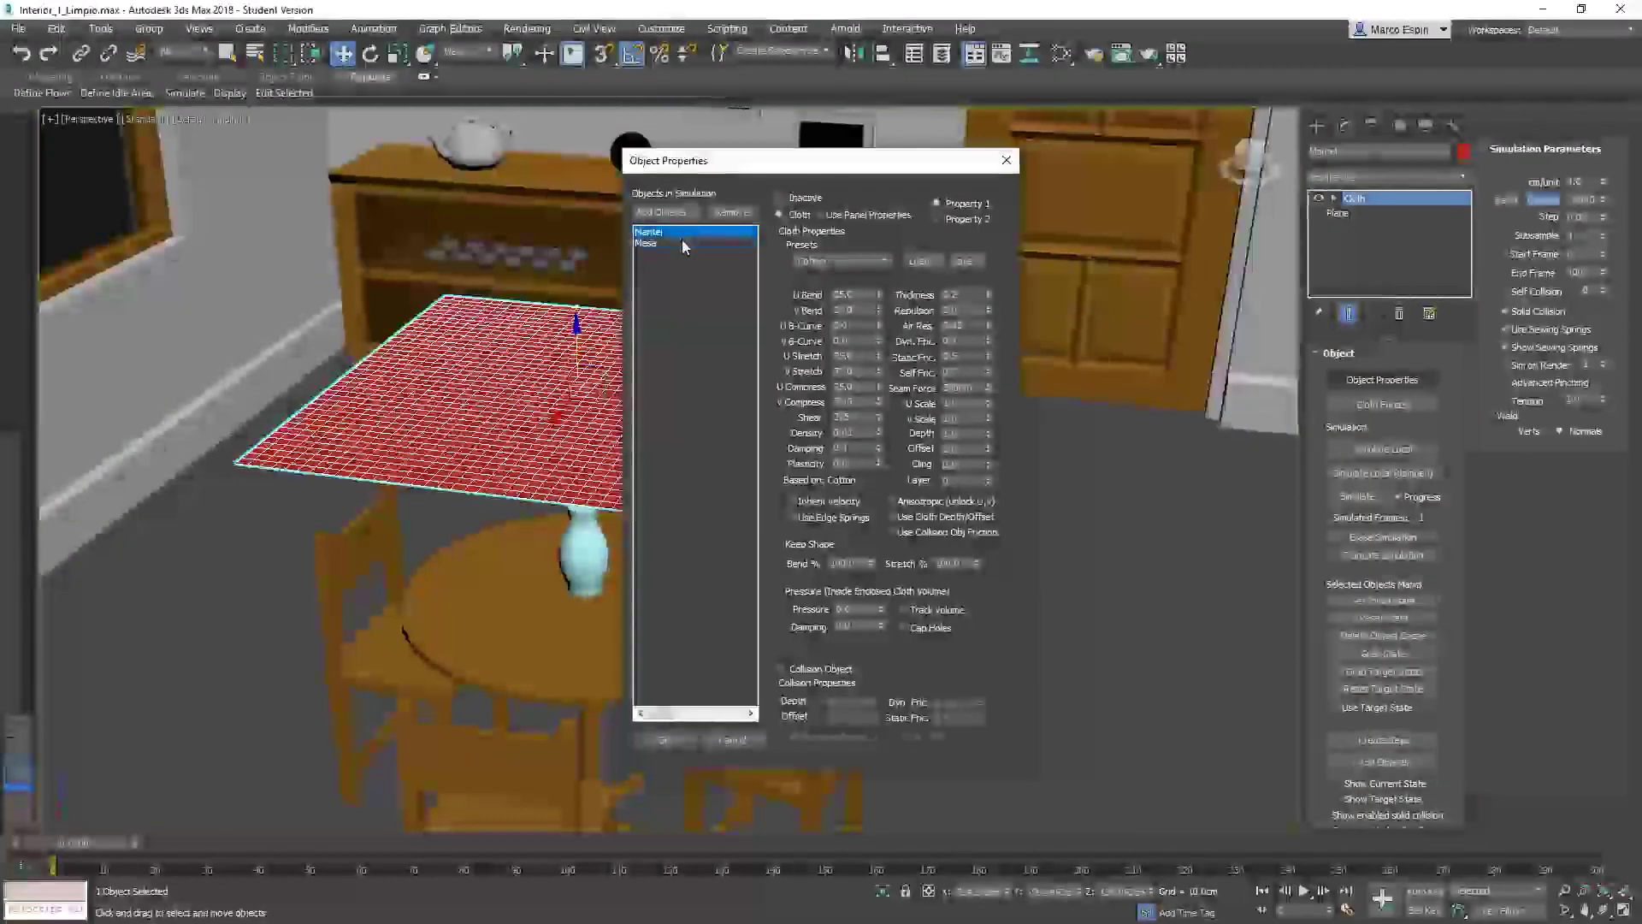
click(681, 242)
click(665, 741)
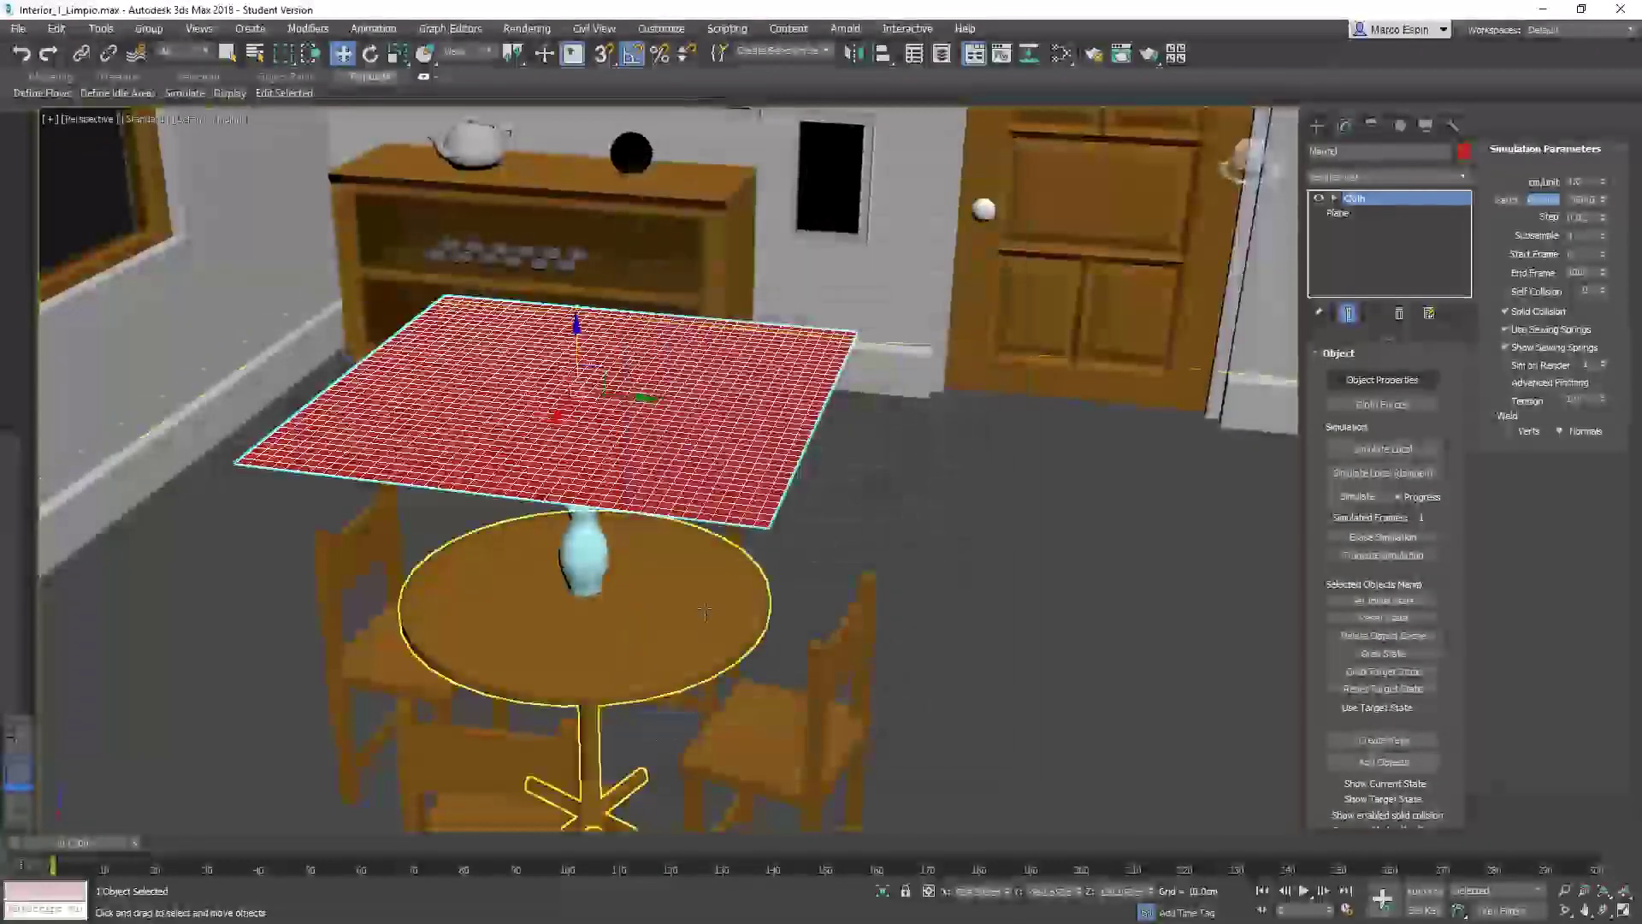
alt+middle_drag(769, 599, 941, 556)
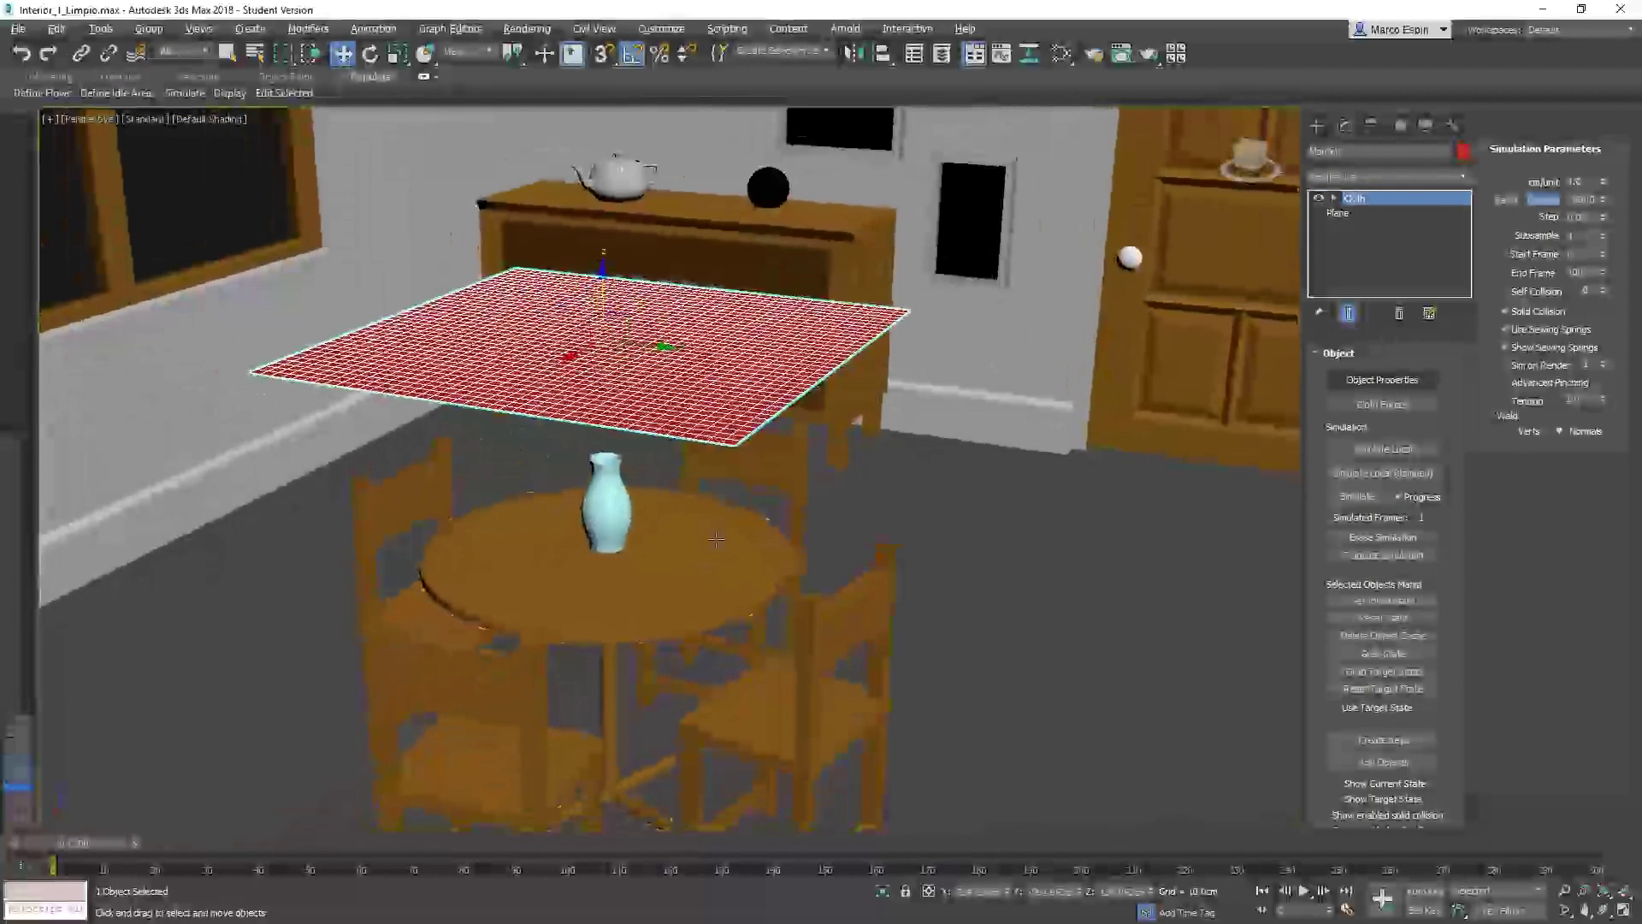
Simulate the tablecloth, stop it around frame 114, and zoom onto the draped cloth
click(1362, 496)
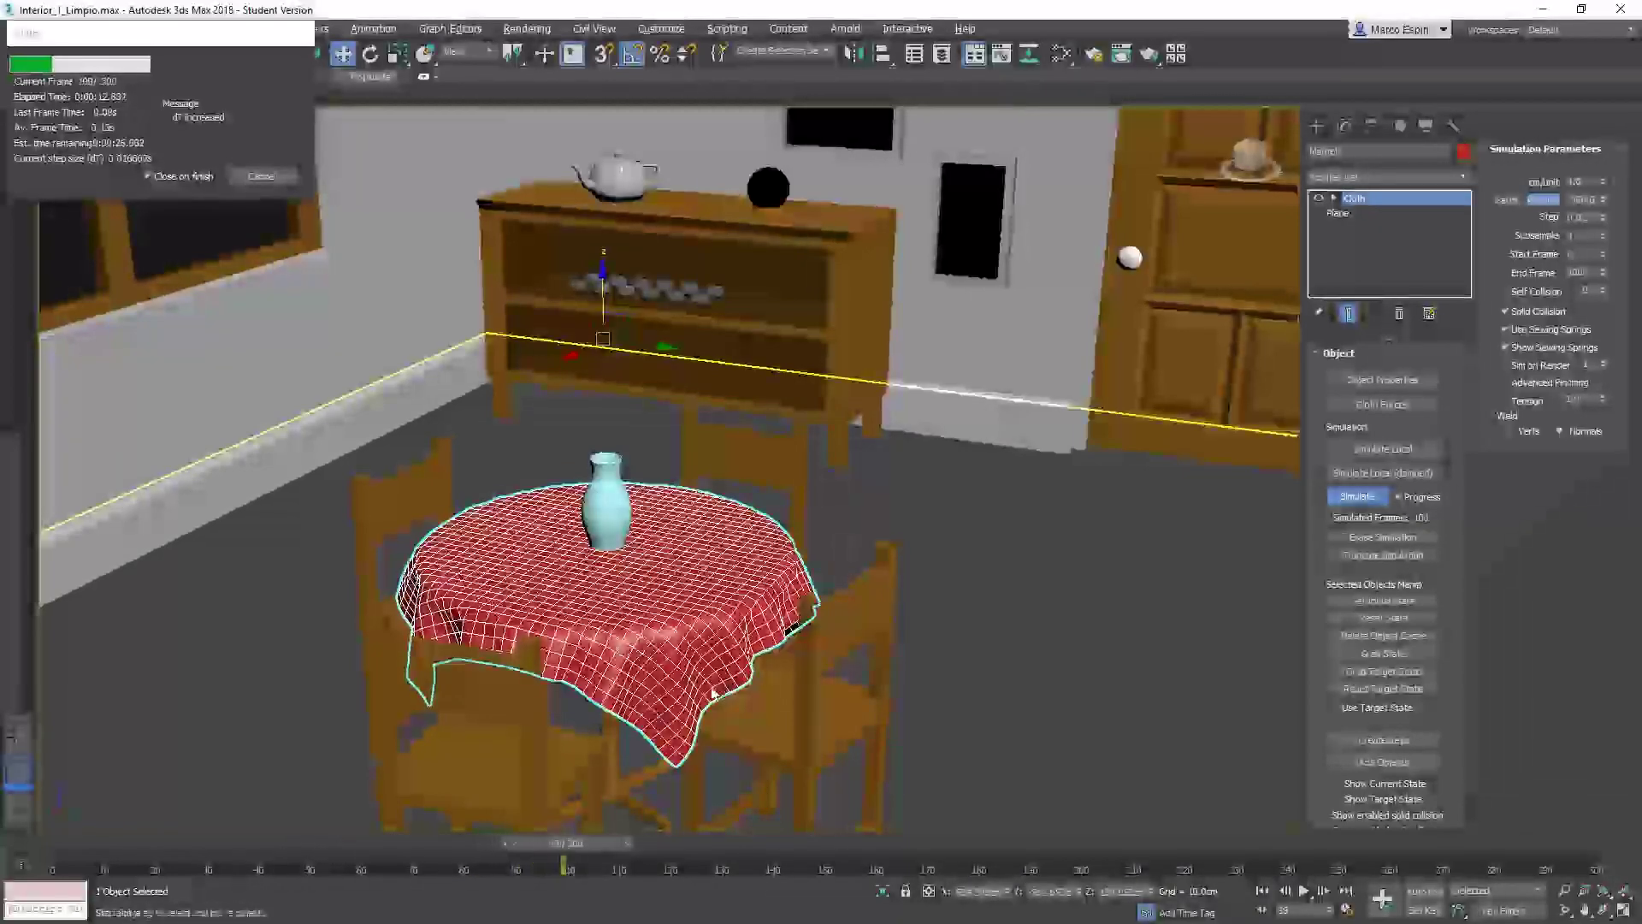
key(Escape)
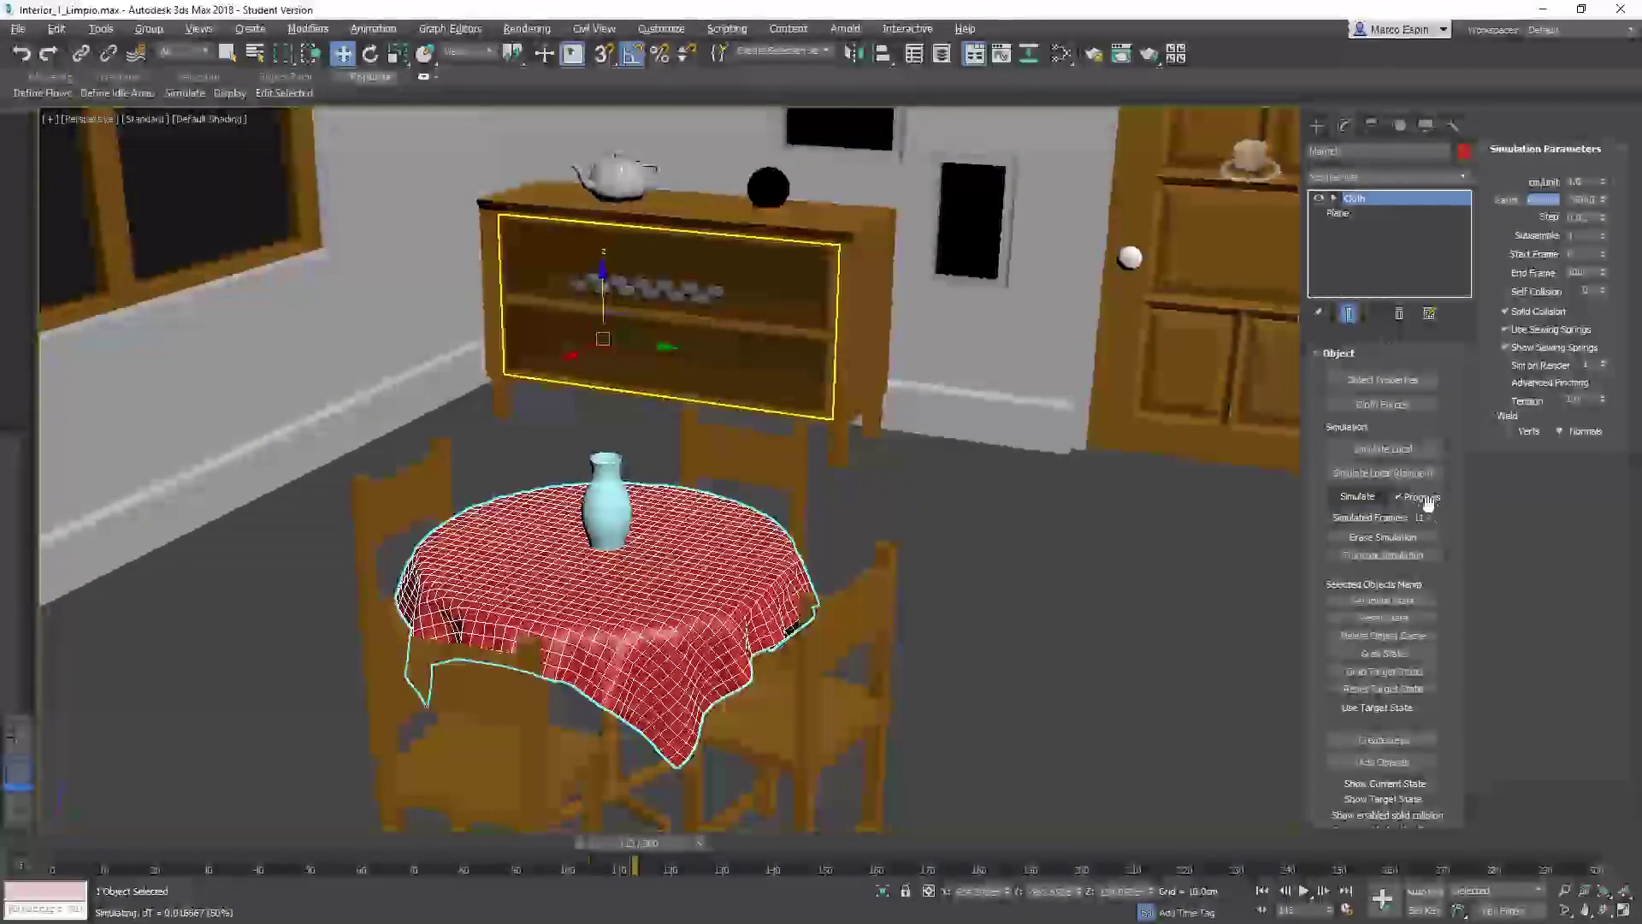
scroll(733, 556, up, 5)
mouse_move(733, 557)
alt+middle_down()
mouse_move(910, 566)
mouse_move(759, 573)
alt+middle_up()
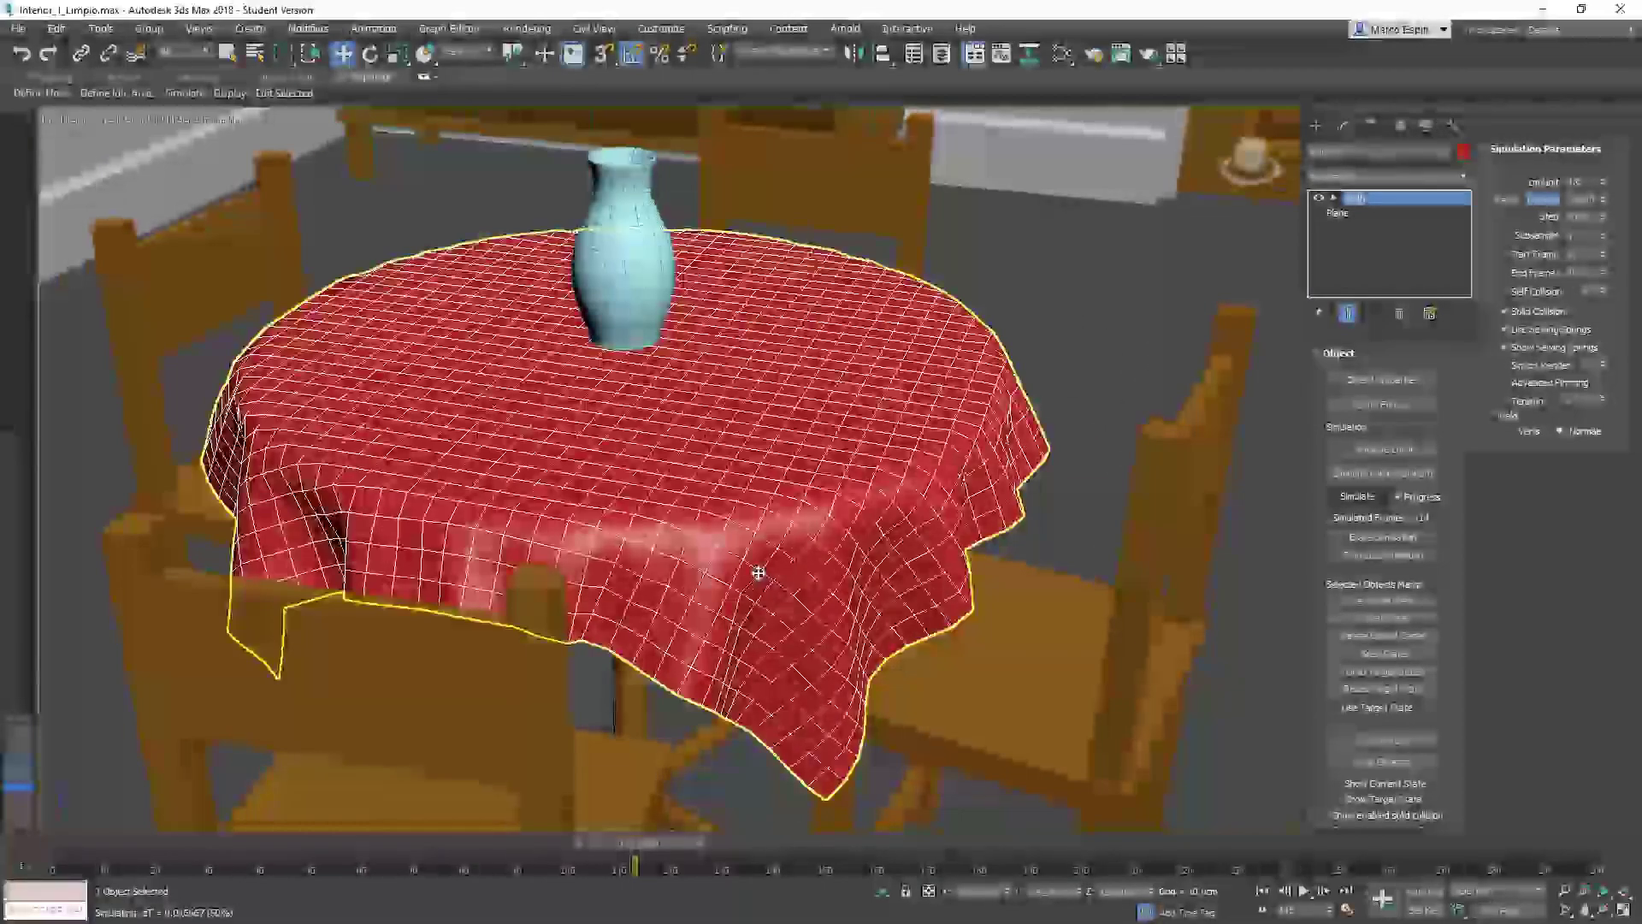
Zoom out over the room and select the draped tablecloth
click(1316, 126)
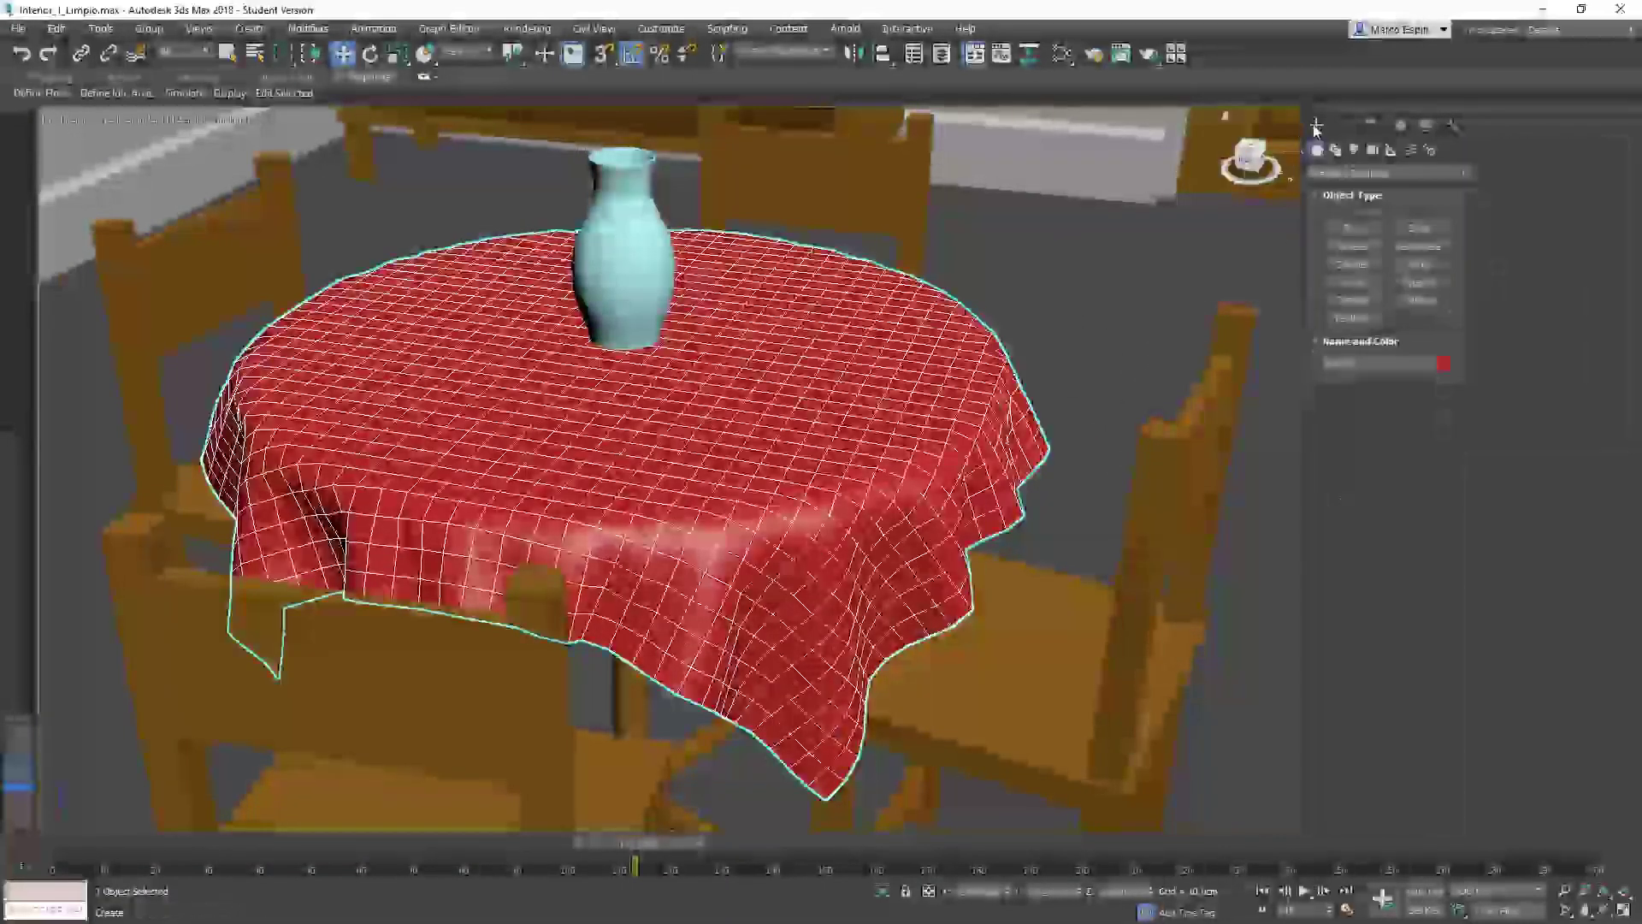
key(F4)
scroll(843, 479, down, 5)
mouse_move(770, 428)
alt+middle_down()
mouse_move(910, 423)
mouse_move(807, 447)
mouse_move(752, 433)
alt+middle_up()
click(910, 423)
scroll(807, 447, up, 5)
Convert the tablecloth to an Editable Poly and rewind the time slider to frame 0
right_click(754, 427)
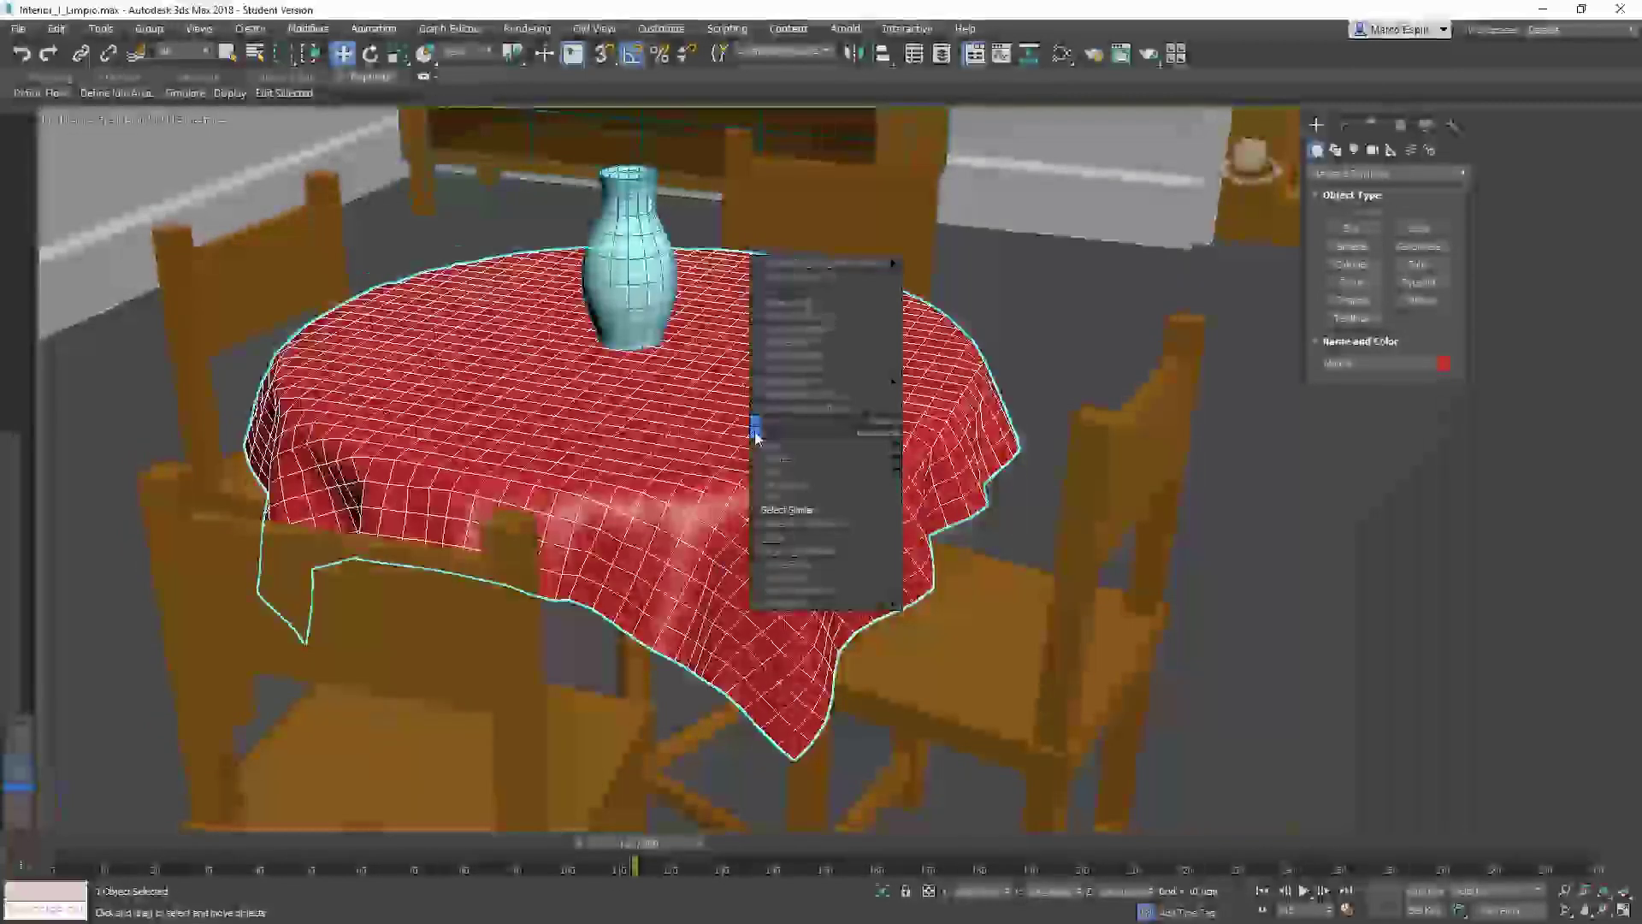
mouse_move(821, 603)
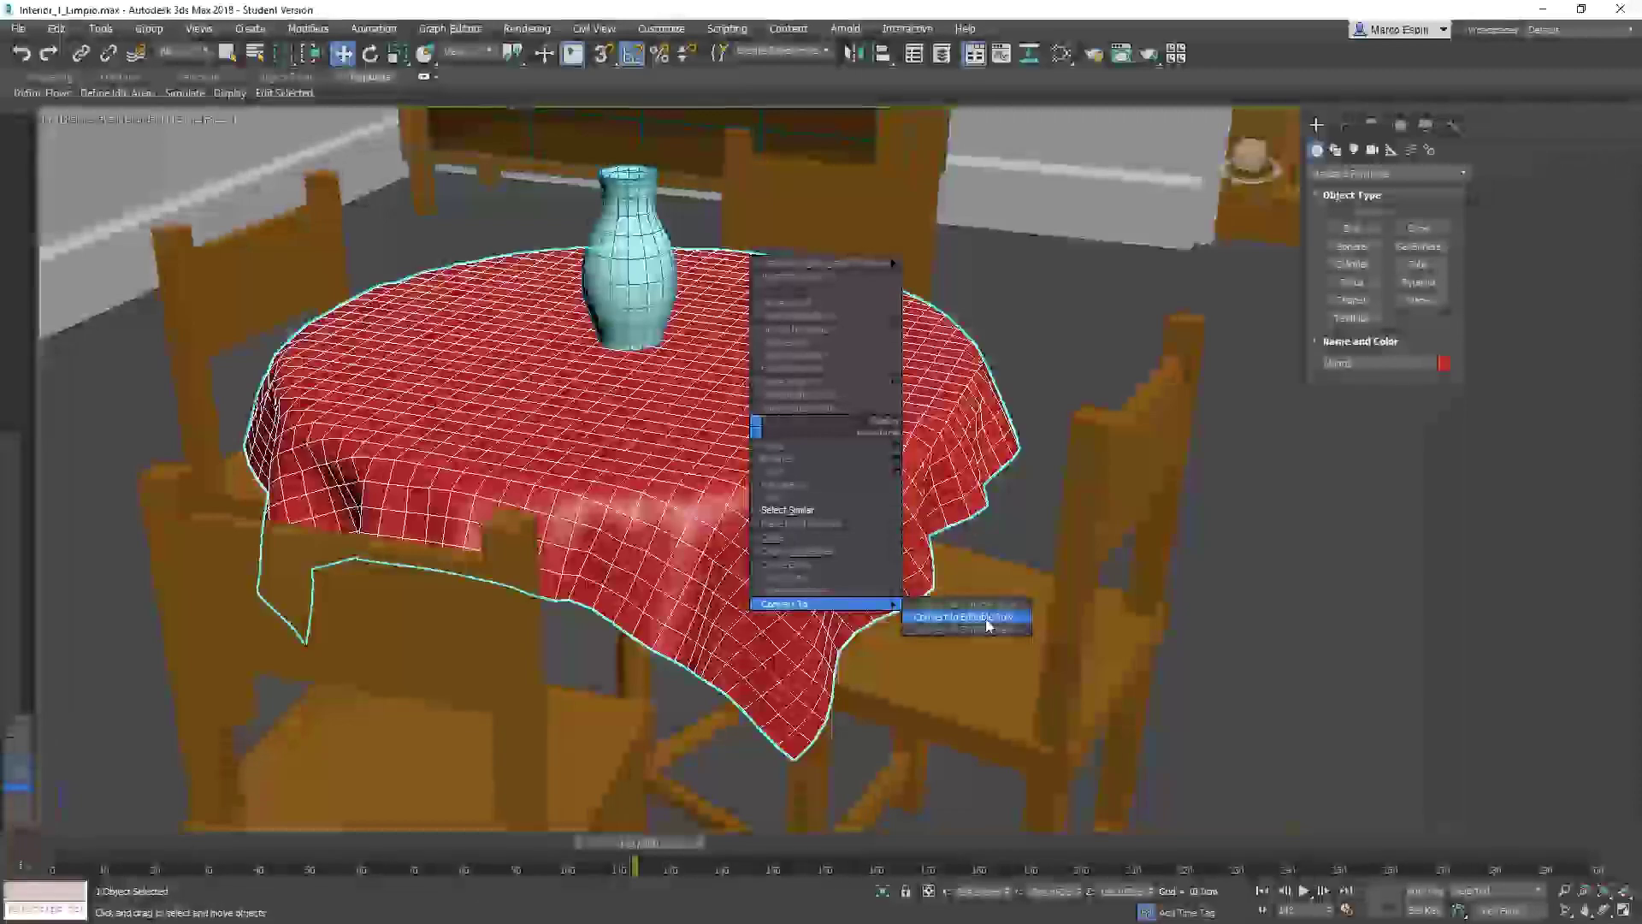
click(987, 622)
drag(672, 866, 85, 847)
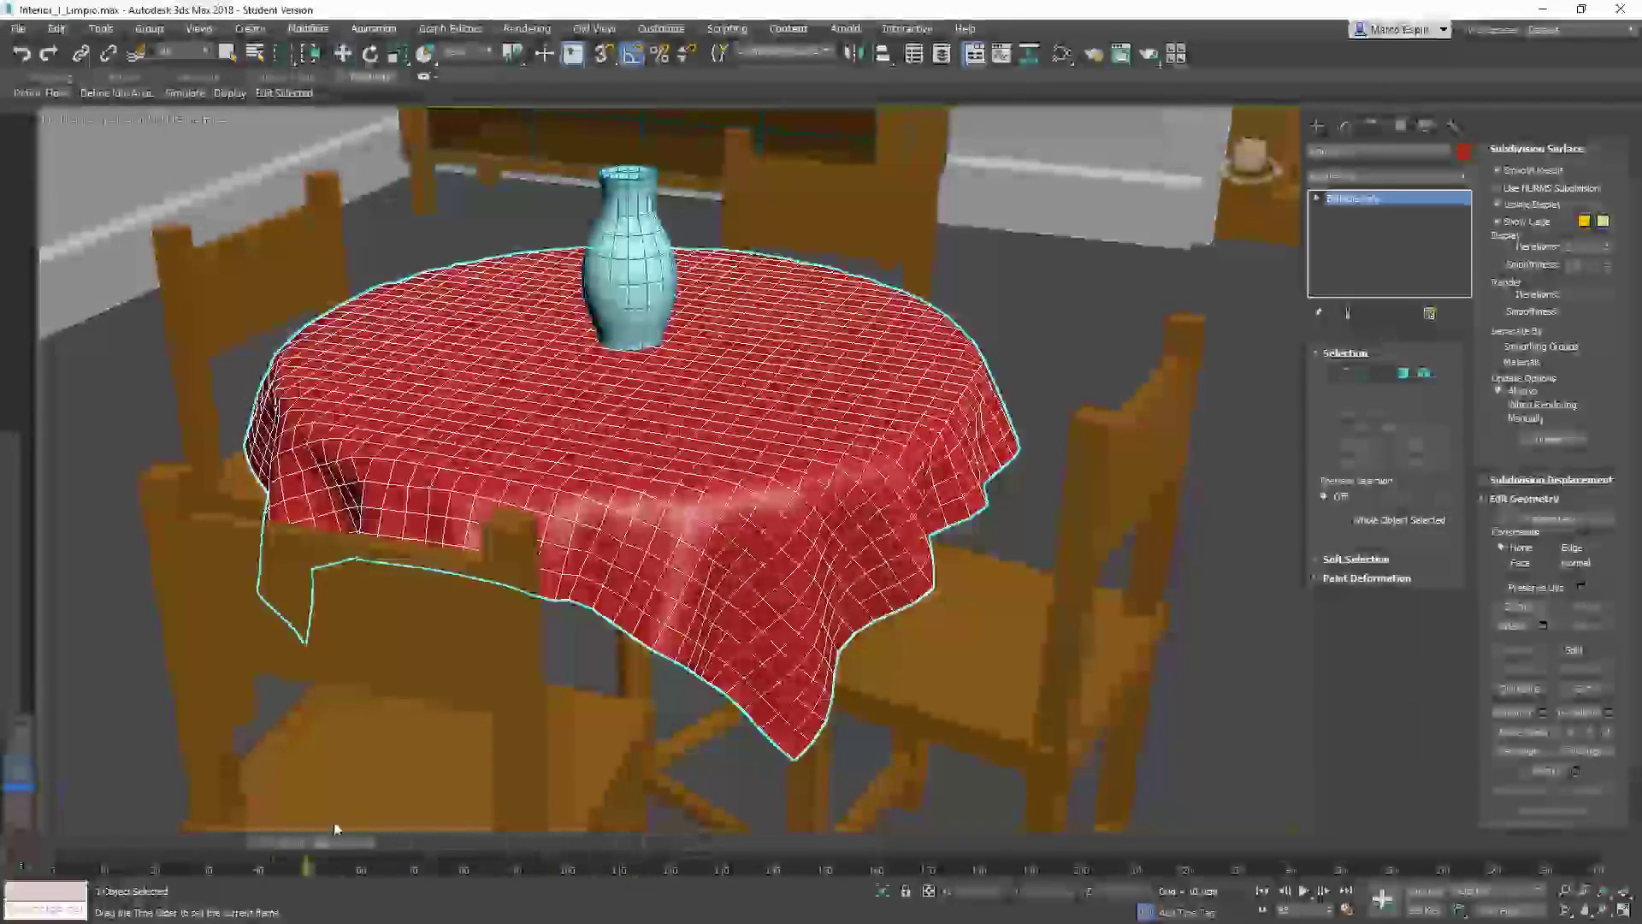
mouse_move(889, 492)
alt+middle_down()
mouse_move(907, 454)
mouse_move(652, 465)
mouse_move(828, 474)
mouse_move(773, 531)
alt+middle_up()
scroll(774, 531, down, 5)
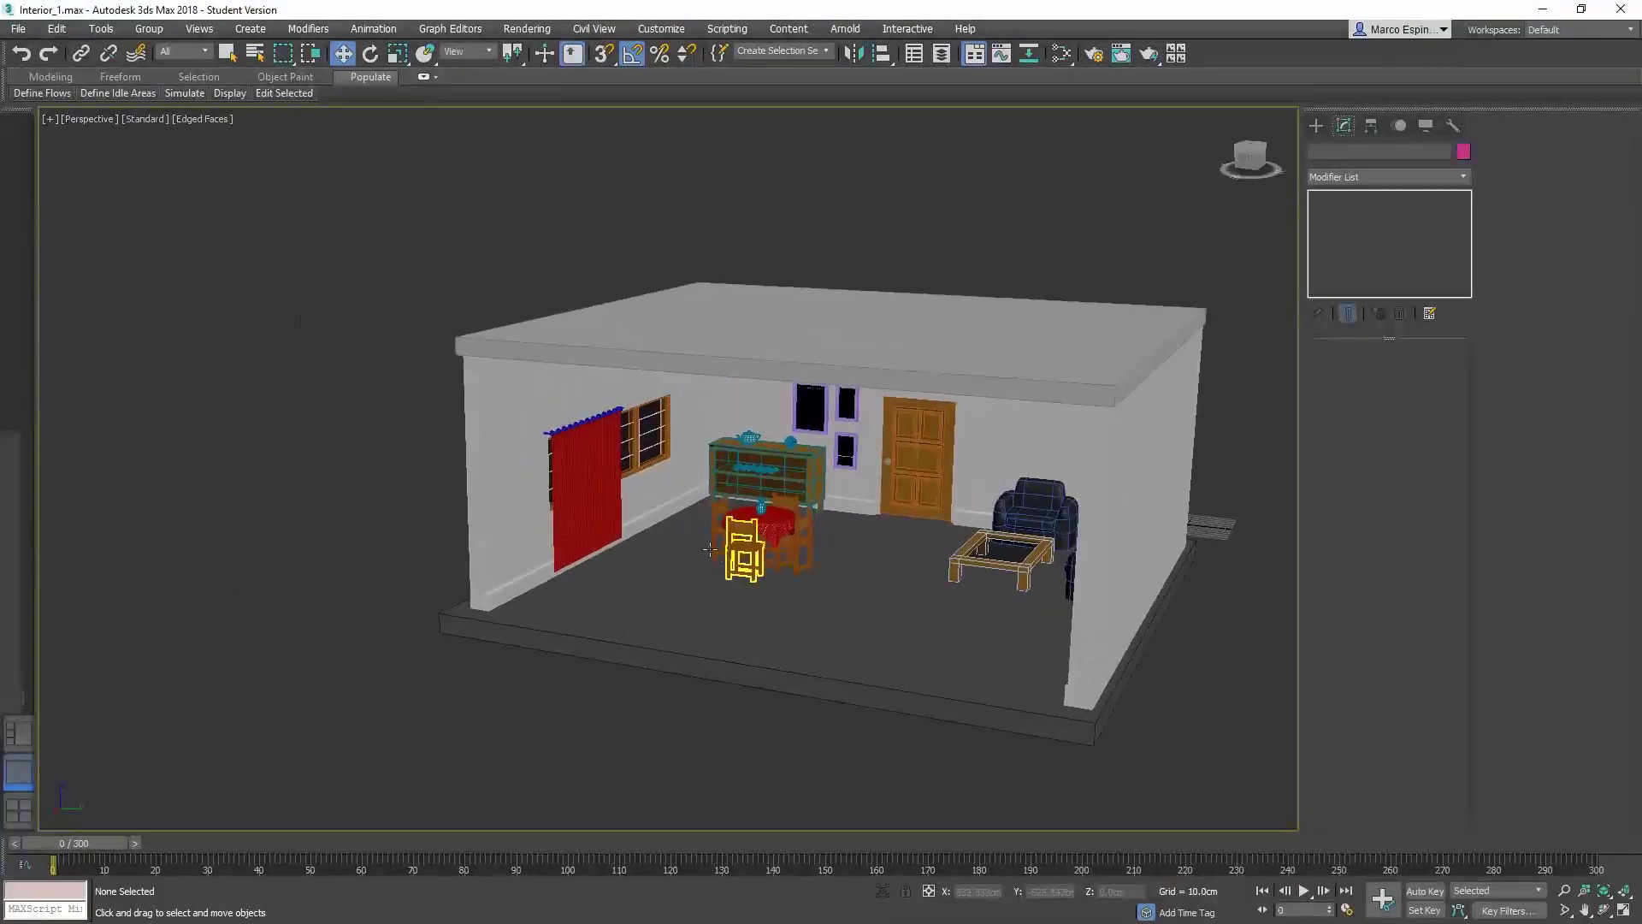
Select the curtain rod and a ring, and scrub the rings' animation back to frame 0
scroll(430, 468, up, 5)
scroll(730, 544, up, 3)
scroll(730, 544, up, 3)
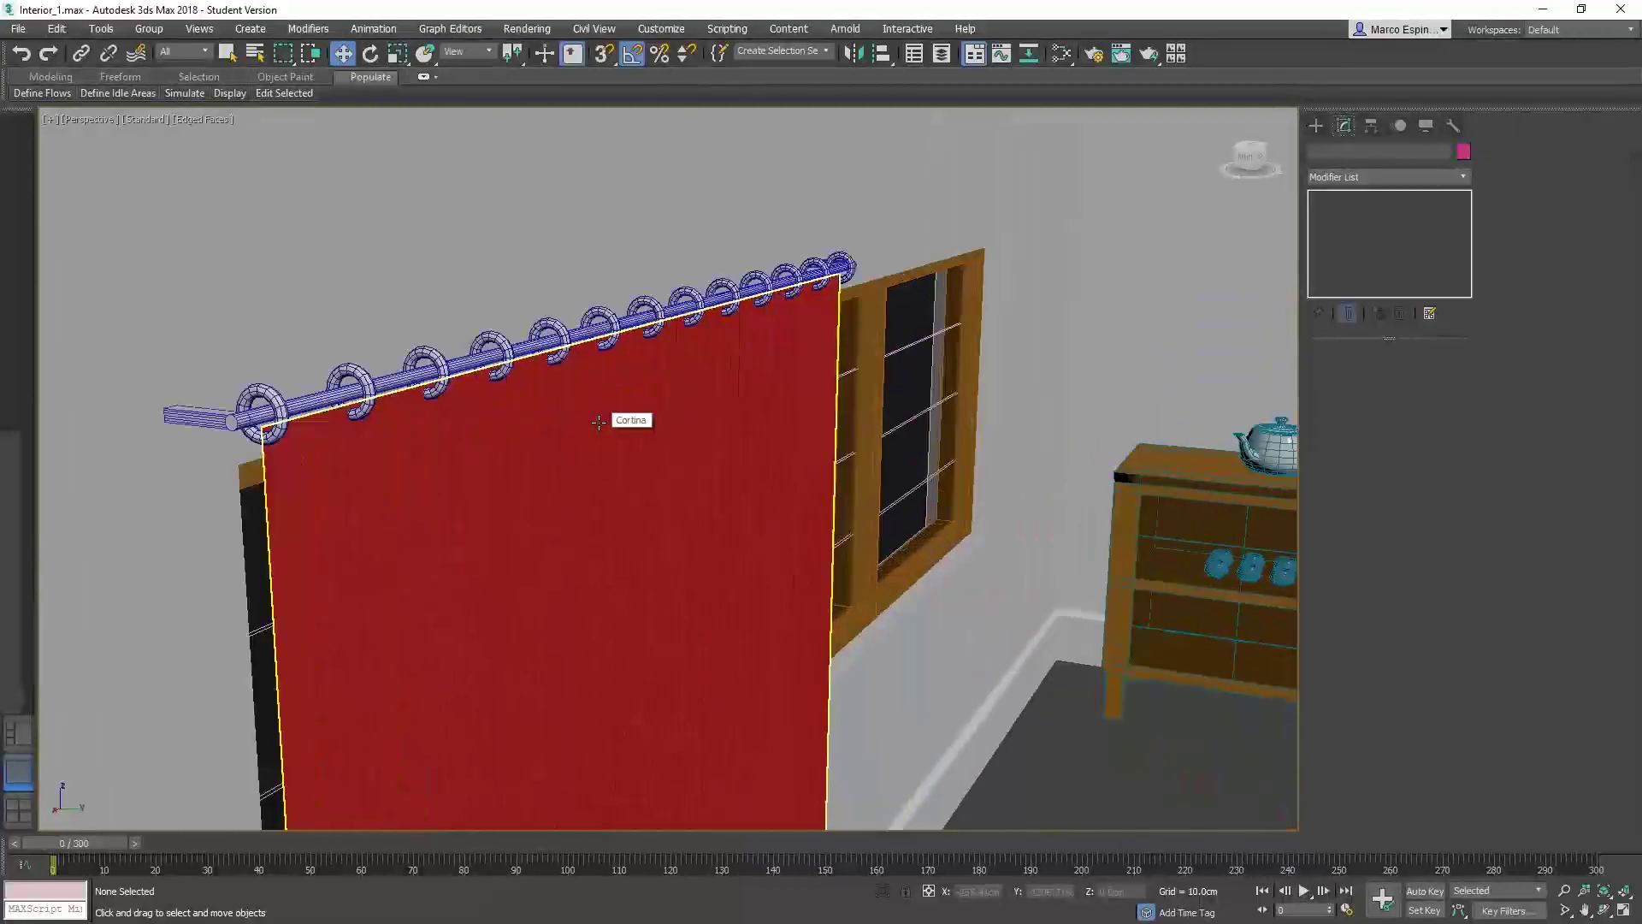
scroll(624, 424, up, 3)
middle_drag(640, 503, 646, 515)
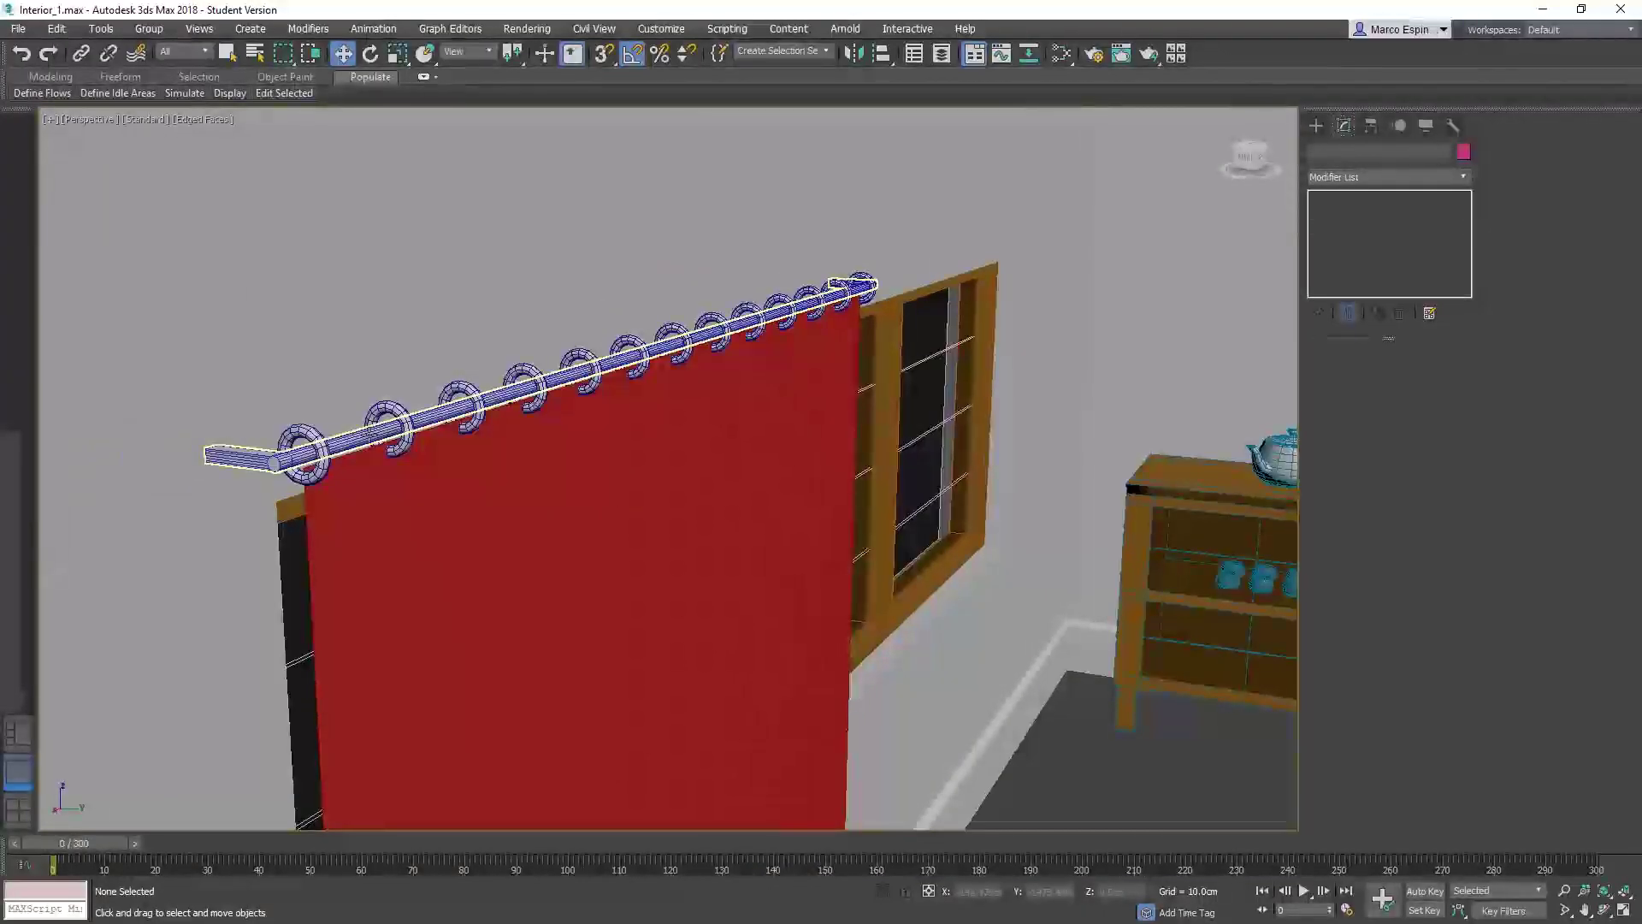
click(377, 432)
click(389, 432)
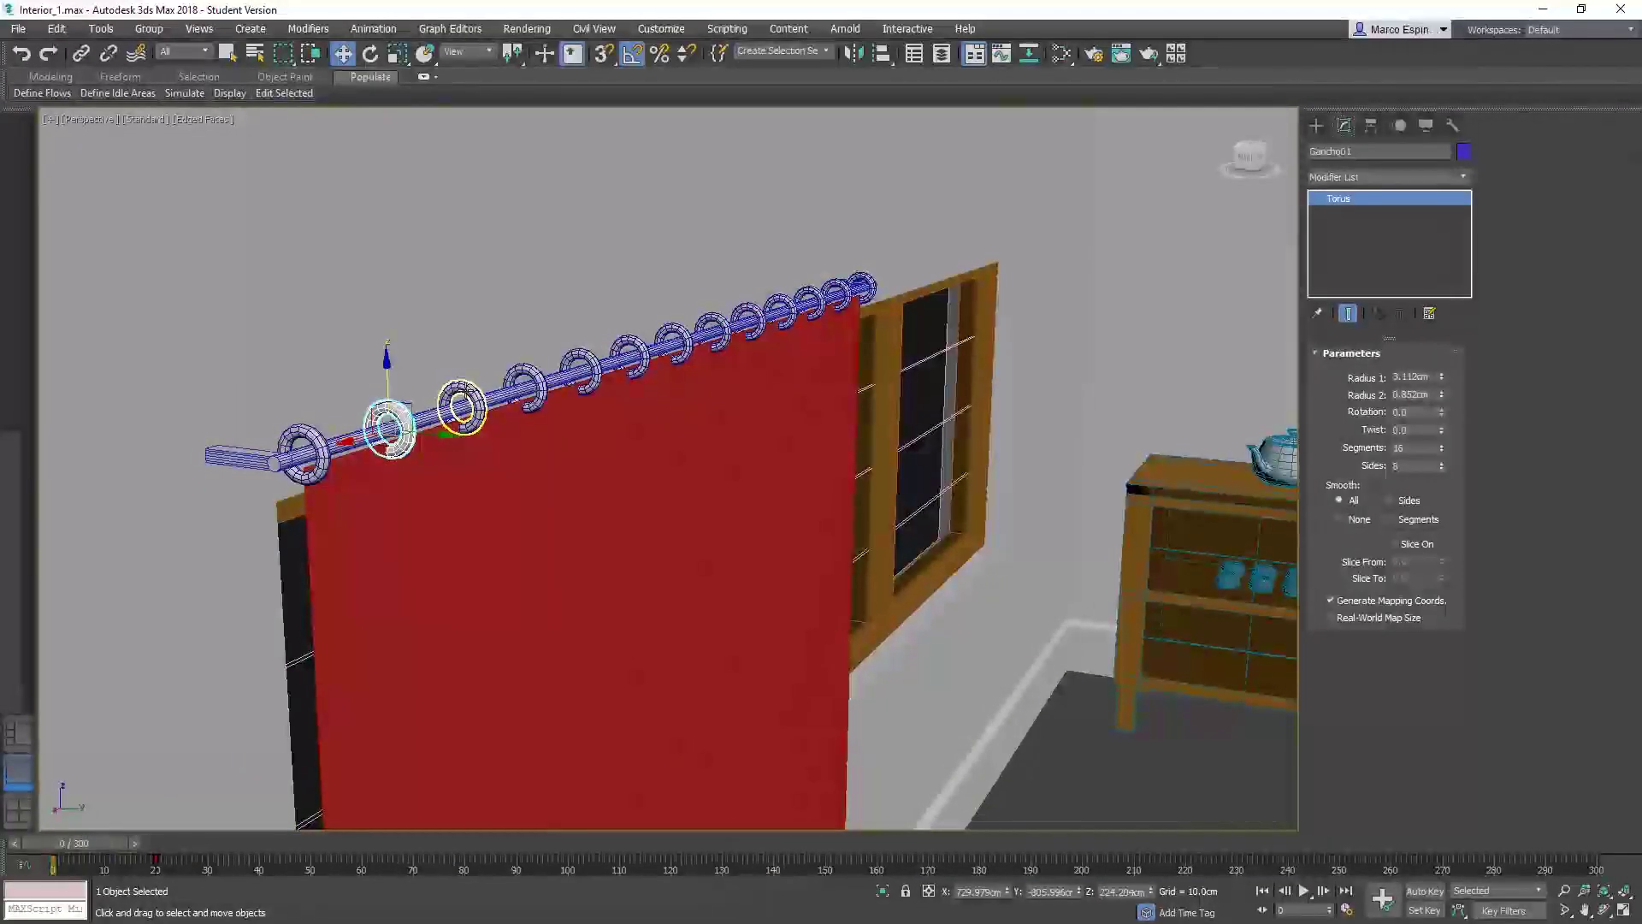
scroll(761, 590, down, 5)
click(190, 587)
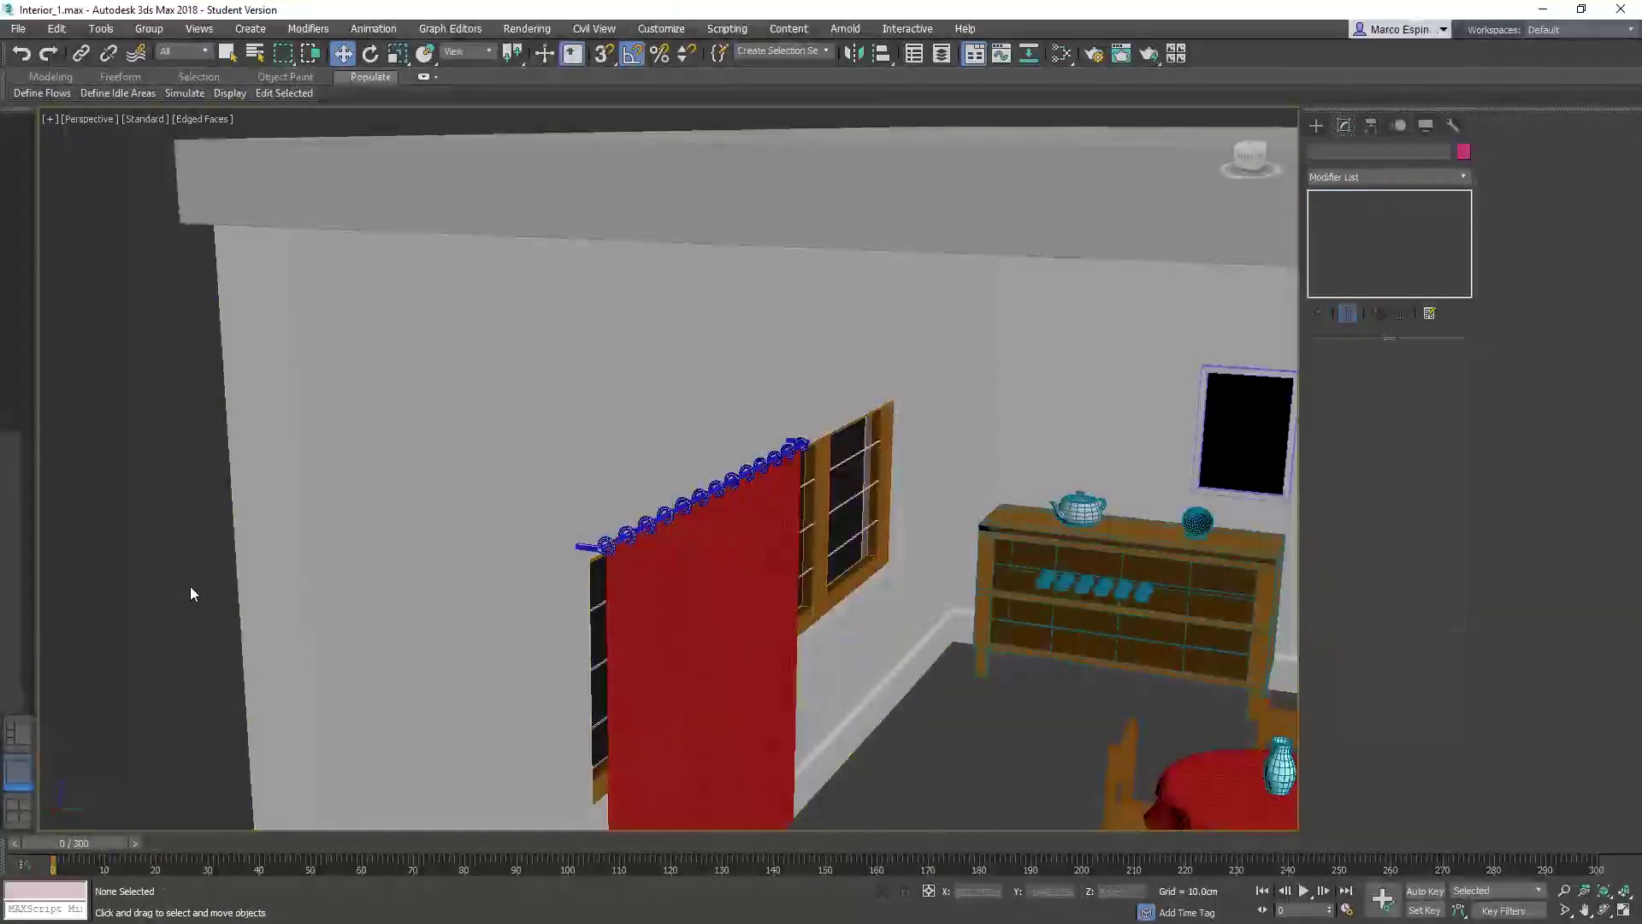
mouse_move(93, 842)
mouse_down()
mouse_move(176, 850)
mouse_move(80, 859)
mouse_up()
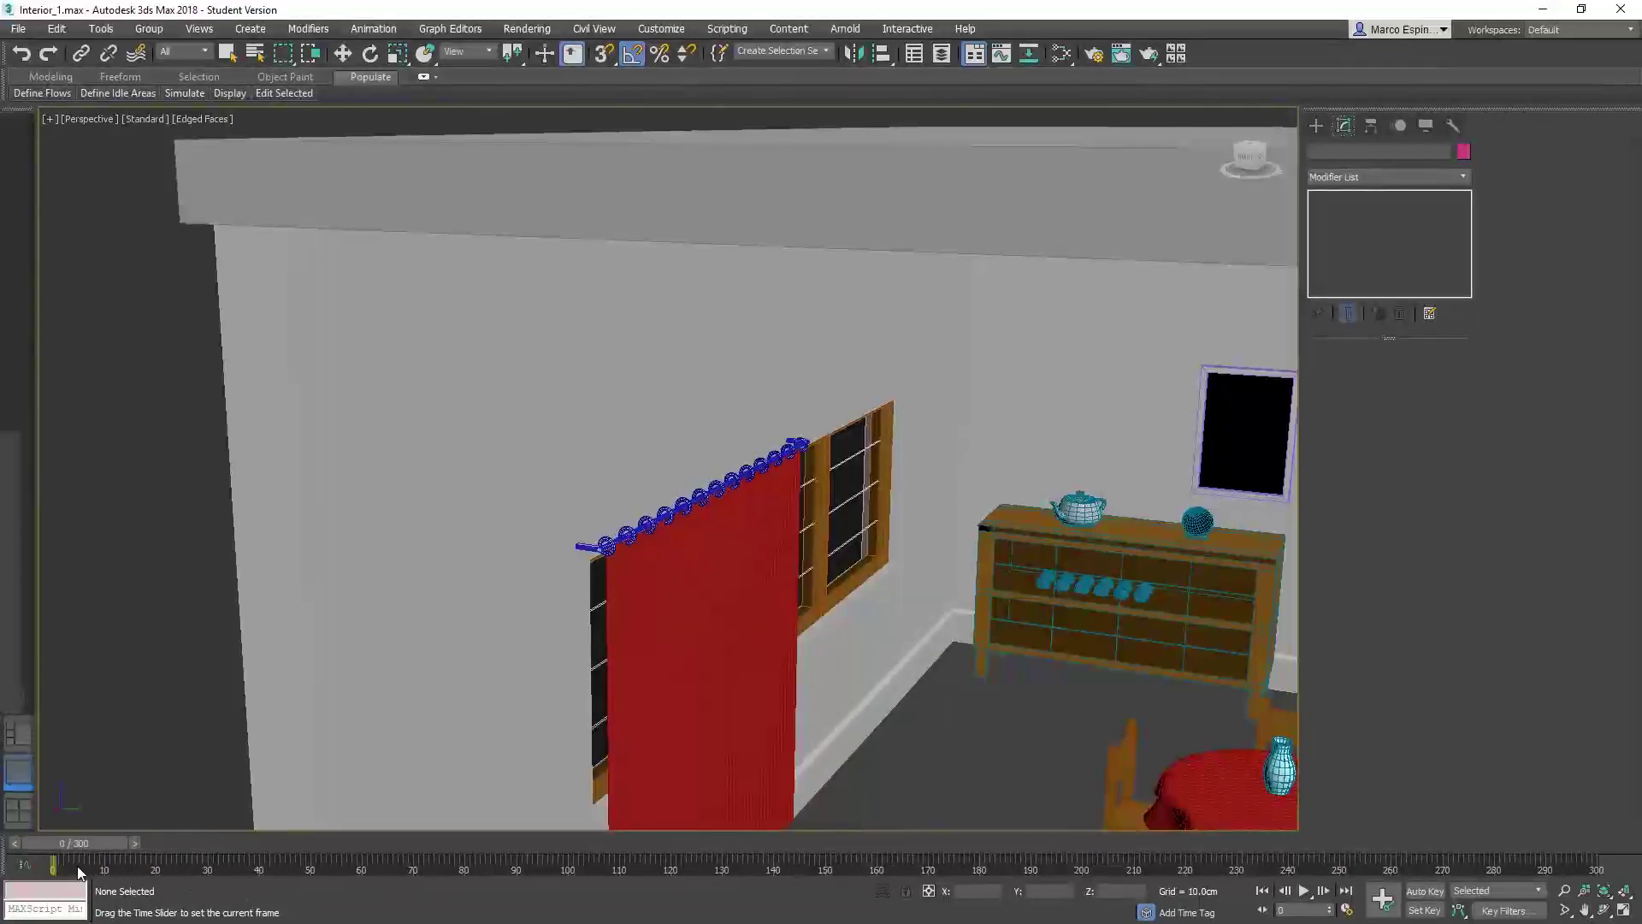
mouse_move(156, 871)
mouse_down()
mouse_move(188, 874)
mouse_move(90, 866)
mouse_move(182, 874)
mouse_move(106, 870)
mouse_up()
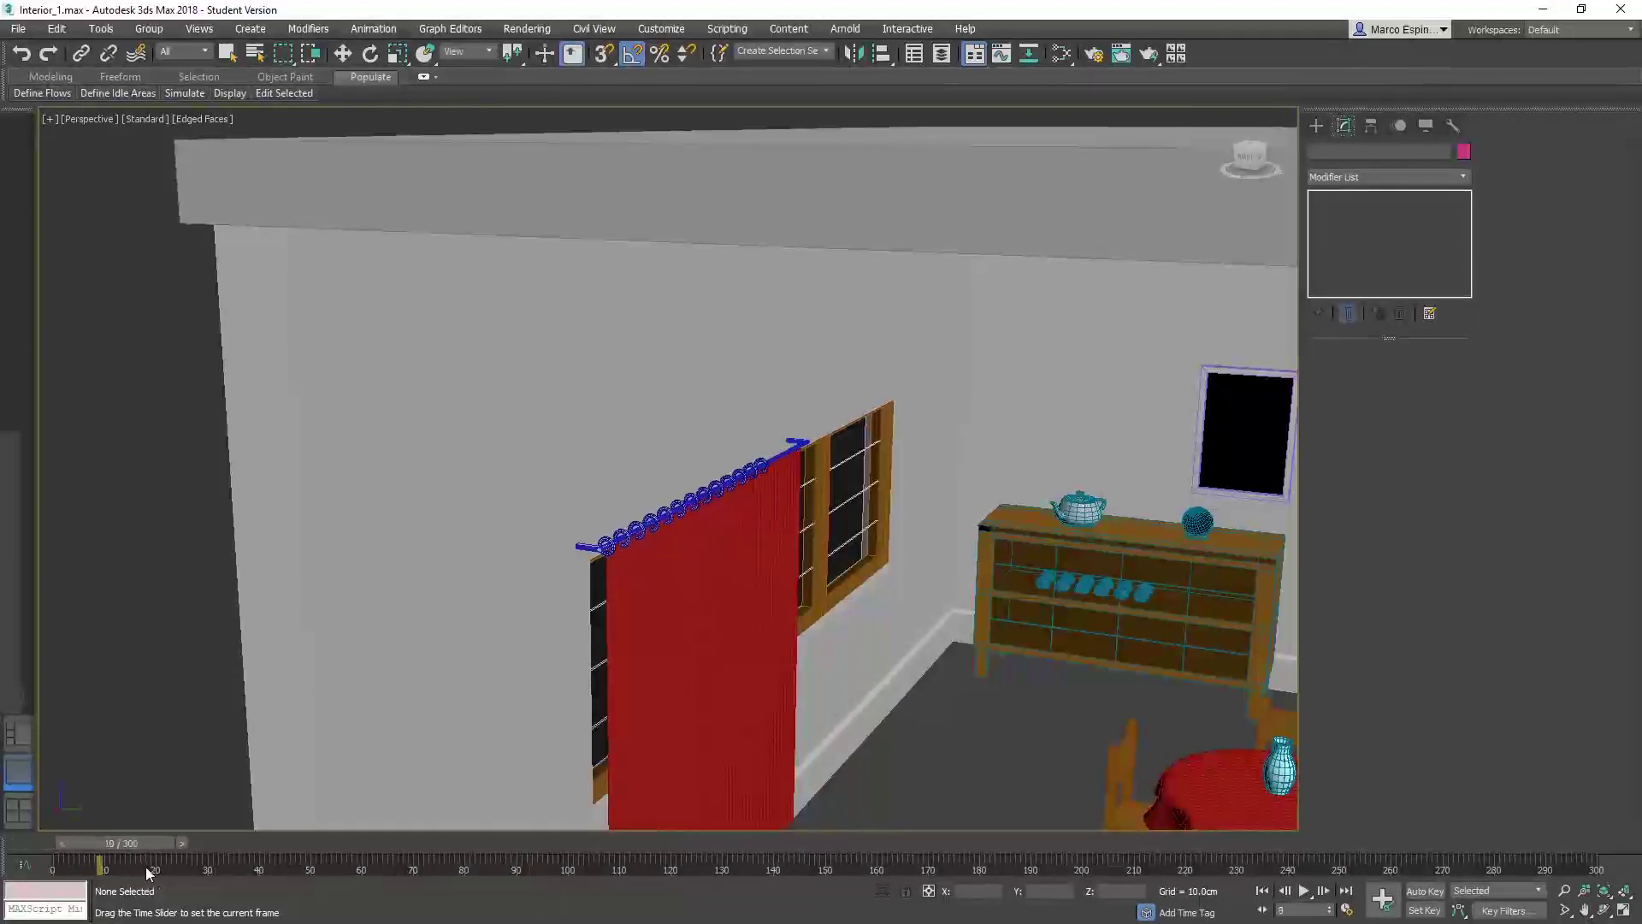
drag(192, 867, 84, 859)
Frame and select the red curtain mesh hanging from the window rod
key(w)
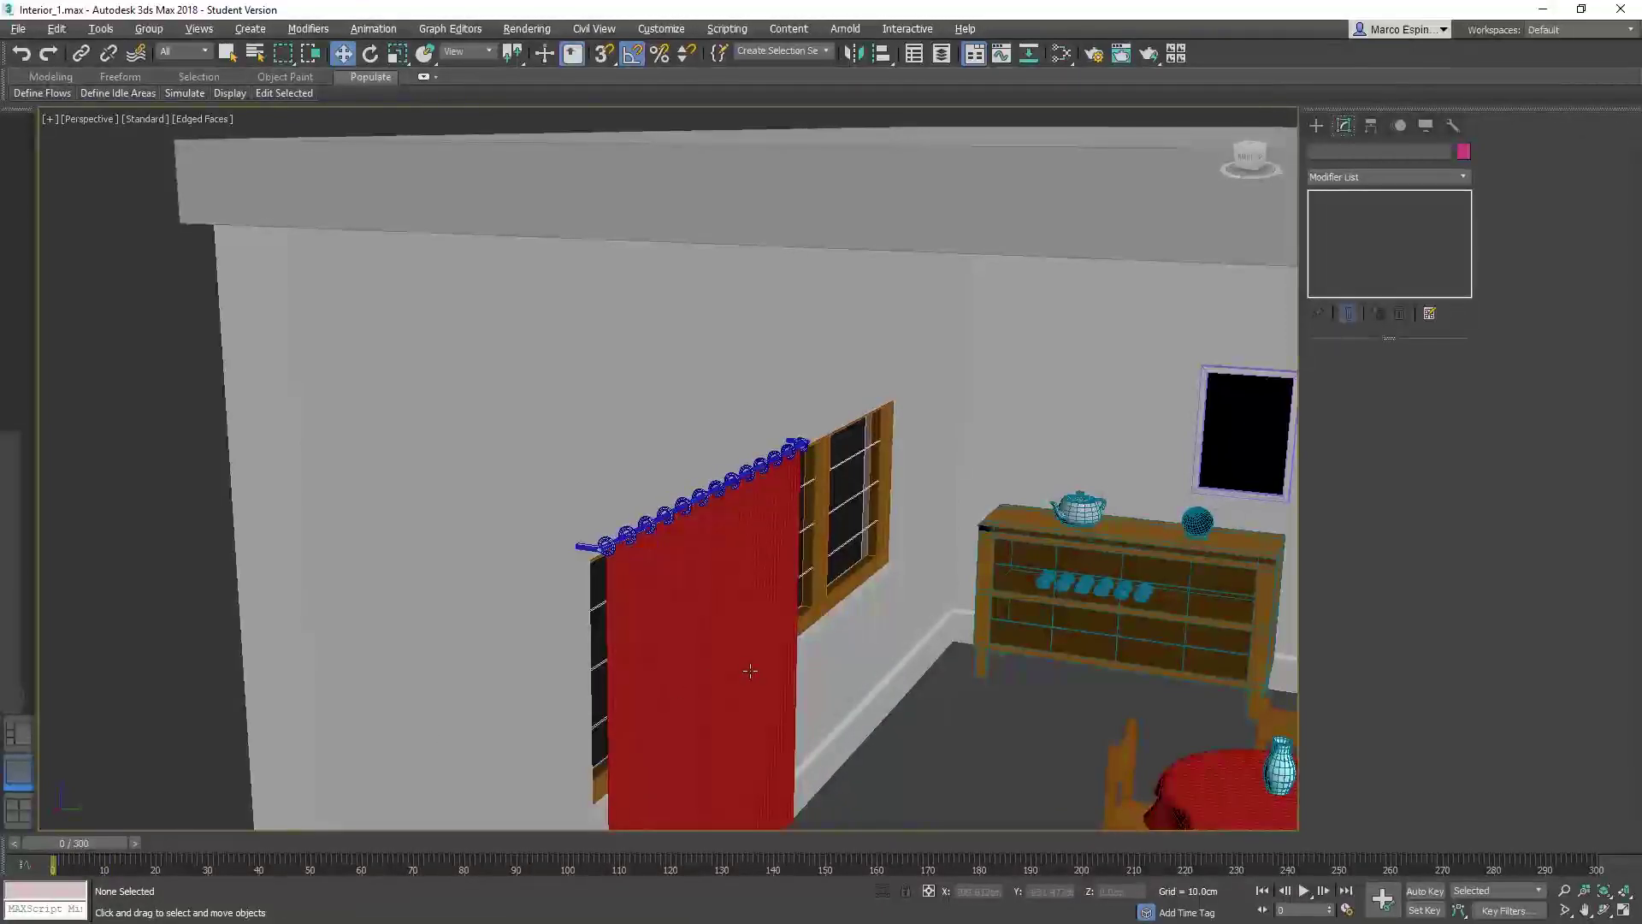
middle_drag(750, 670, 752, 558)
scroll(753, 558, up, 4)
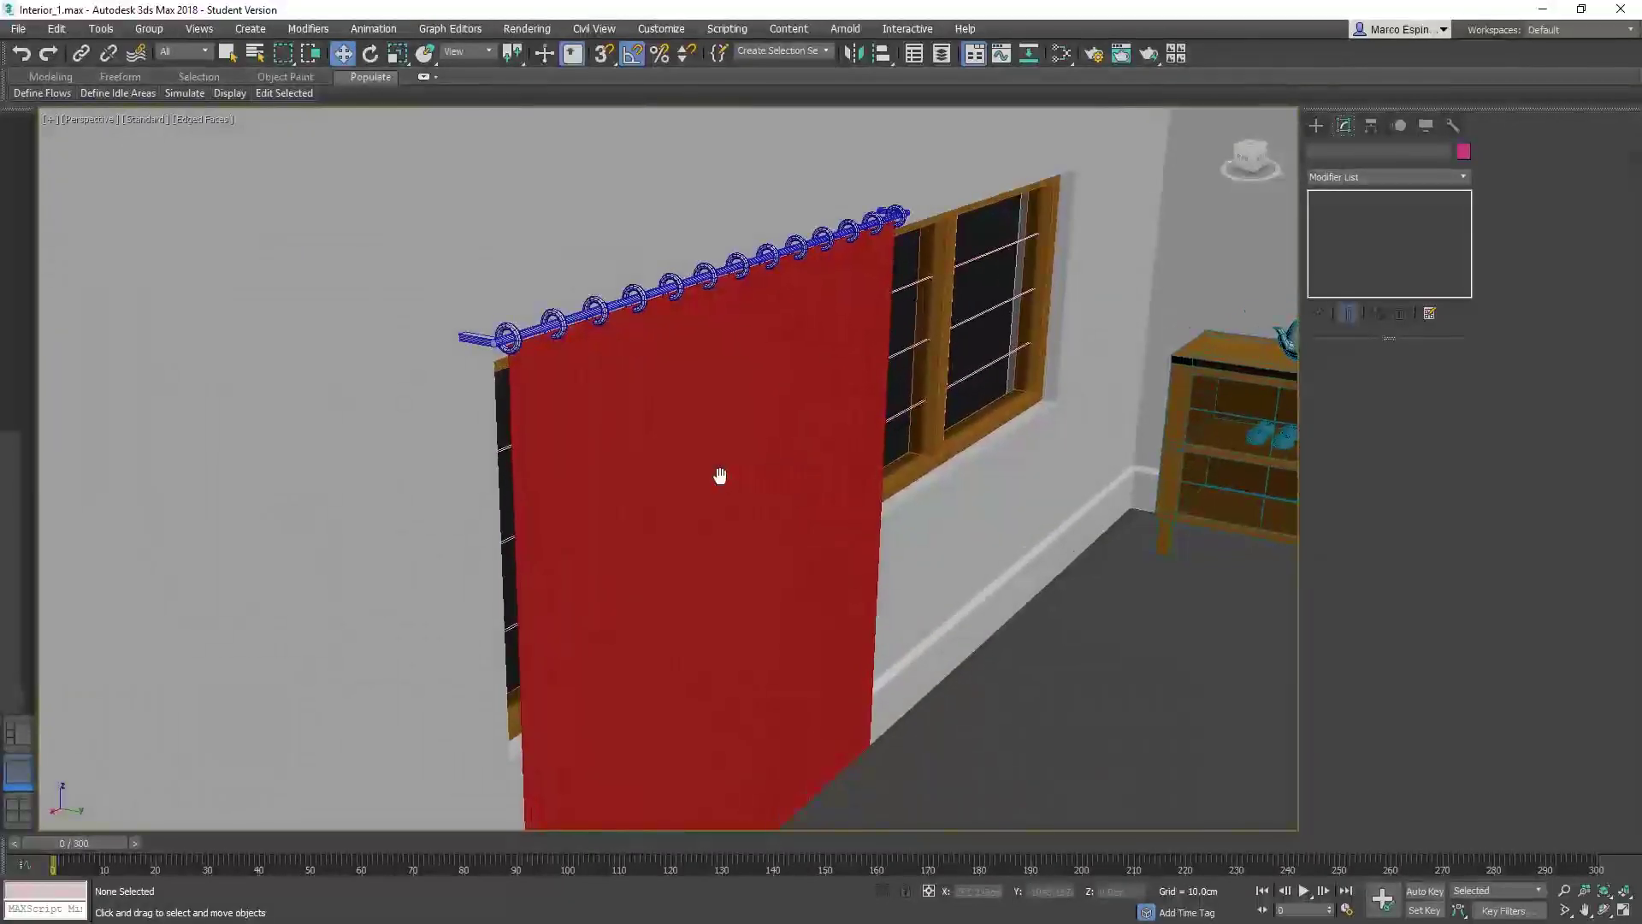
middle_drag(719, 475, 775, 539)
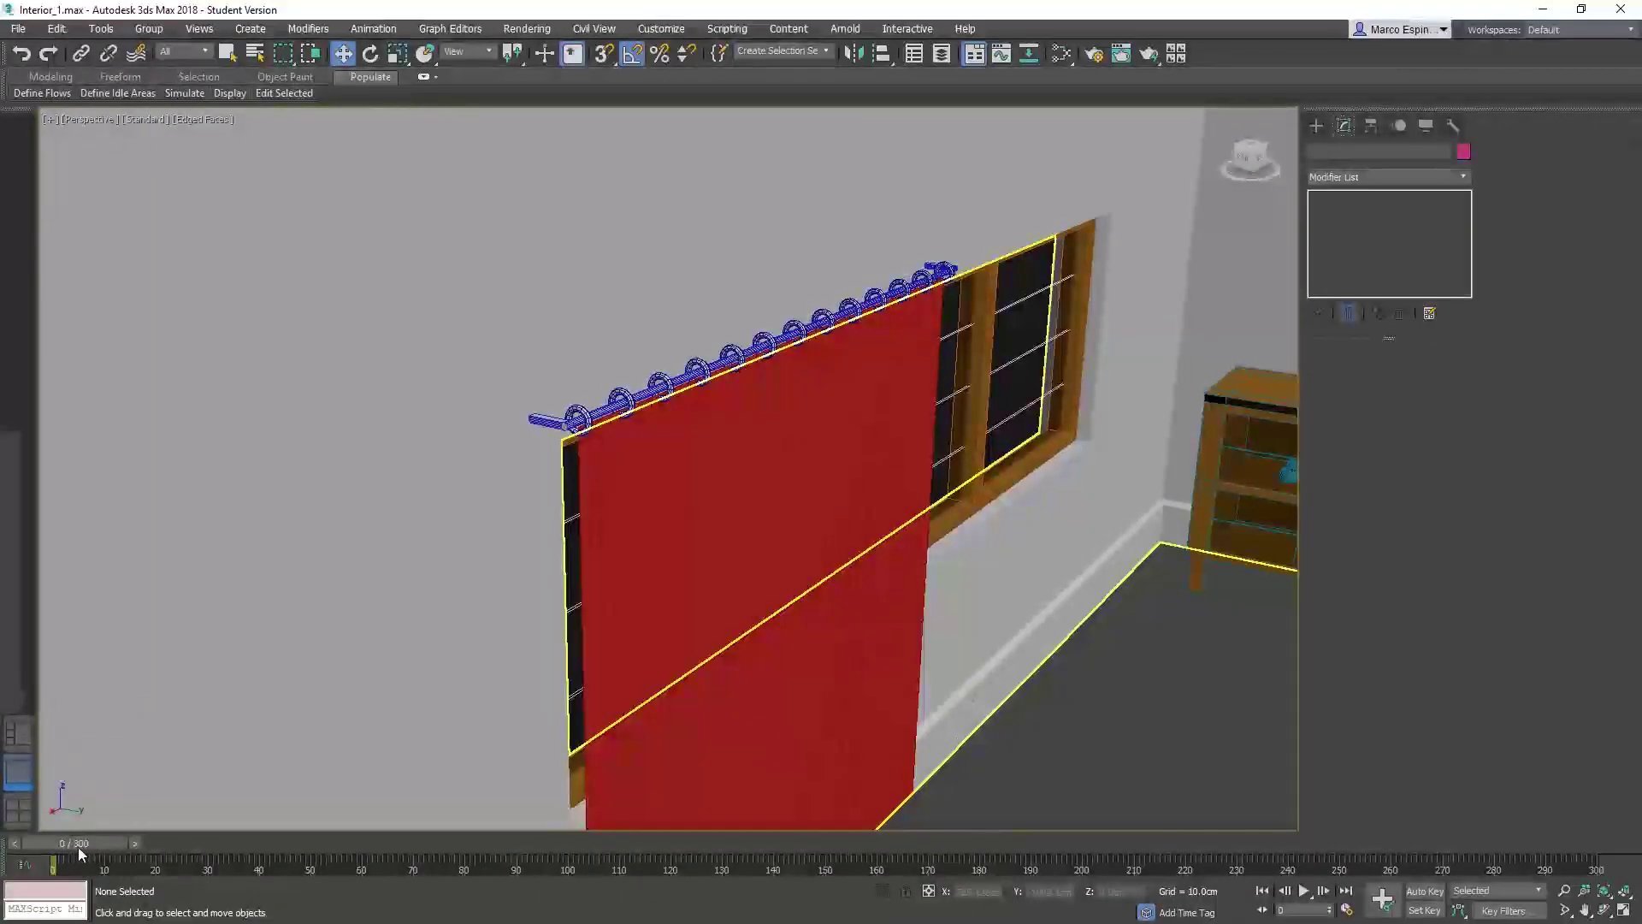
click(735, 547)
mouse_move(736, 548)
alt+middle_down()
mouse_move(657, 351)
mouse_move(778, 444)
mouse_move(781, 428)
alt+middle_up()
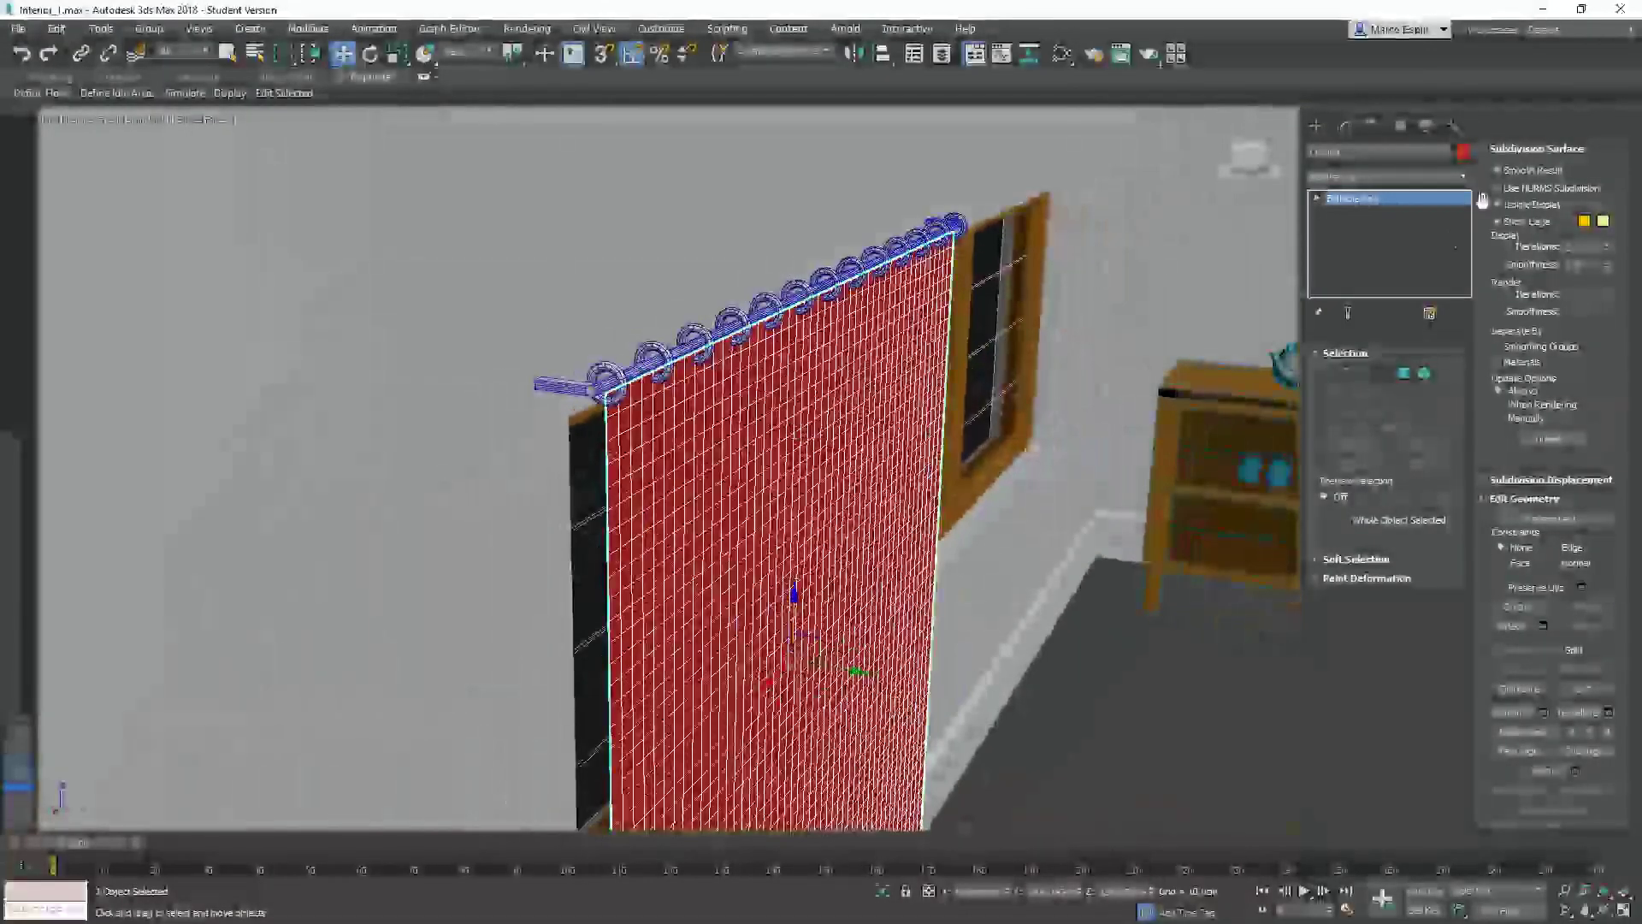
Add a Cloth modifier to the red curtain and enter its Group sub-object level
click(1463, 178)
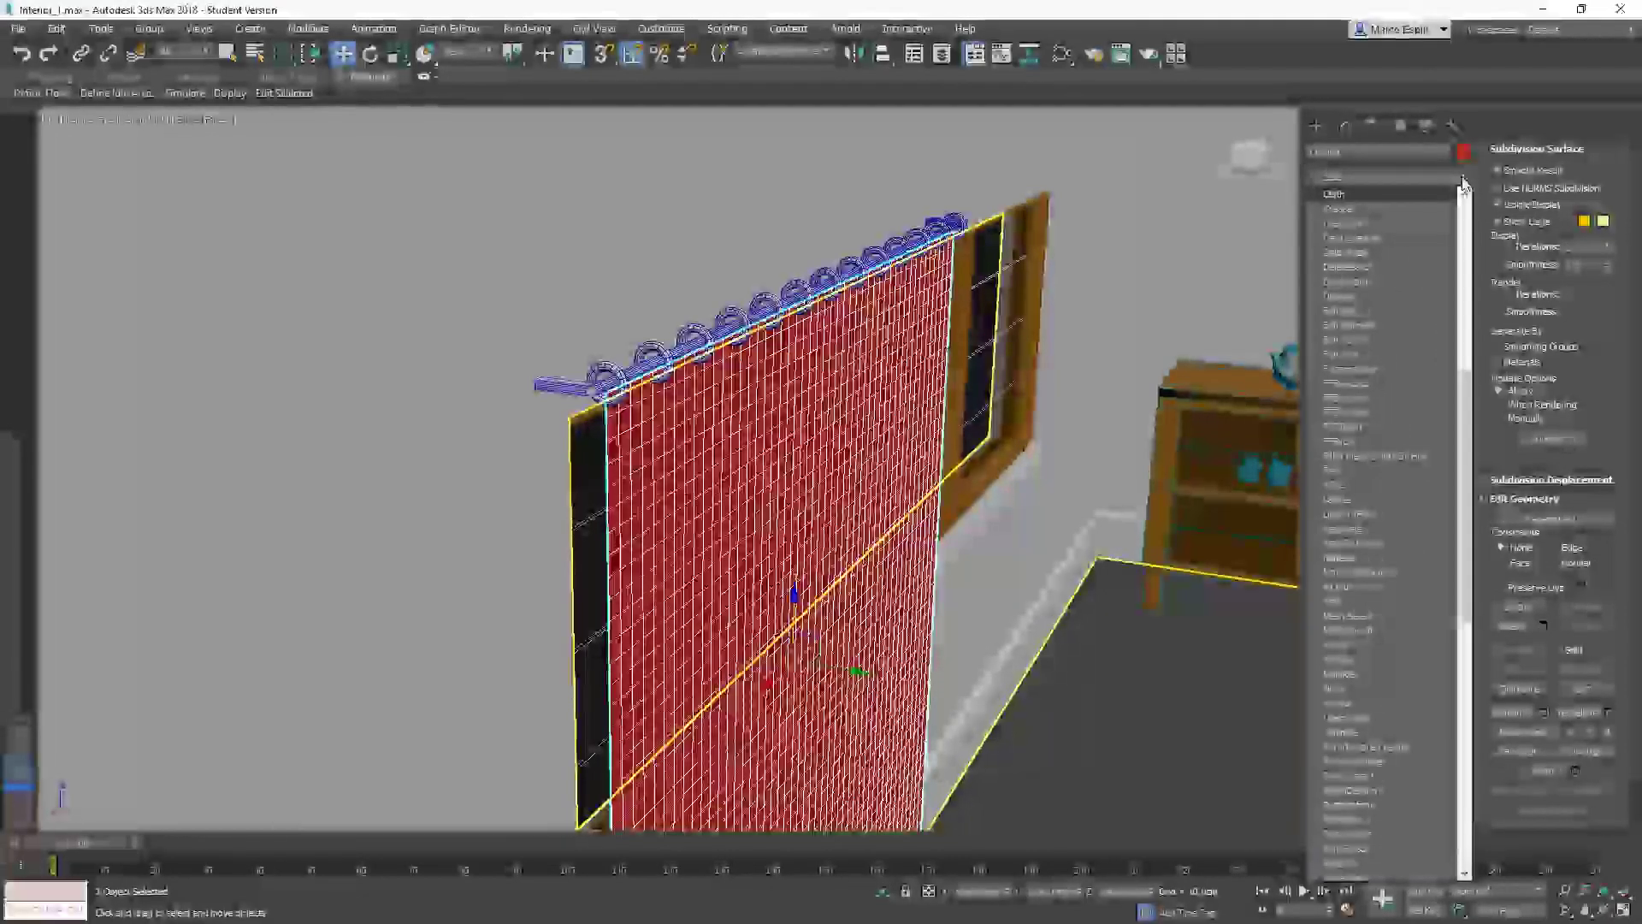
click(1352, 194)
mouse_move(770, 440)
alt+middle_down()
mouse_move(808, 441)
mouse_move(714, 414)
mouse_move(759, 415)
mouse_move(920, 492)
alt+middle_up()
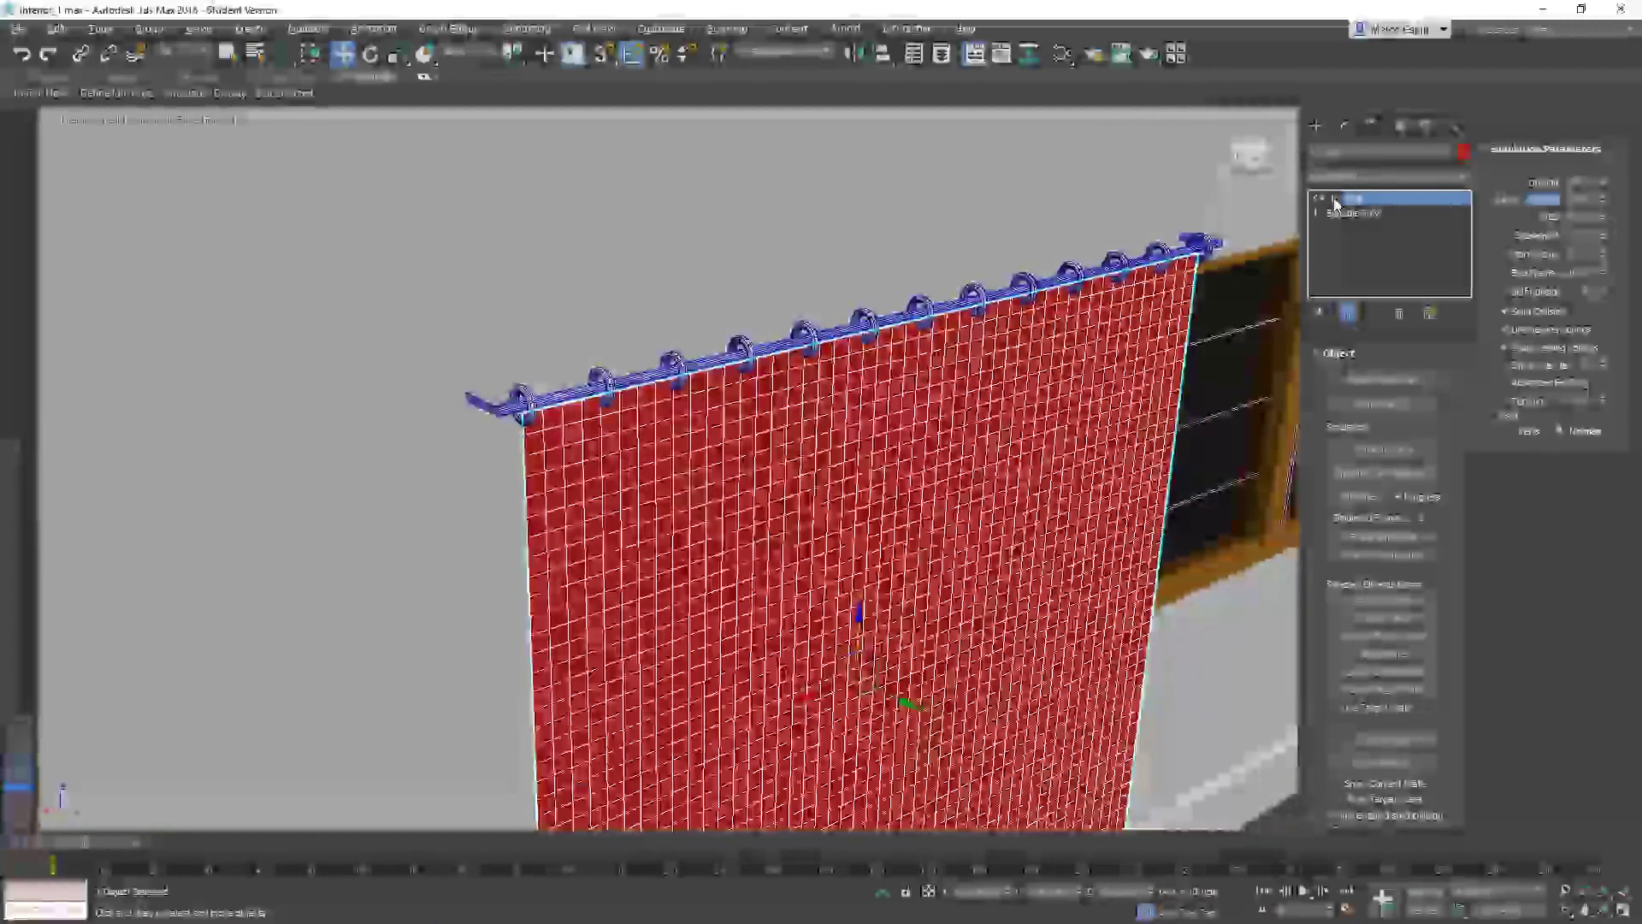
click(1335, 199)
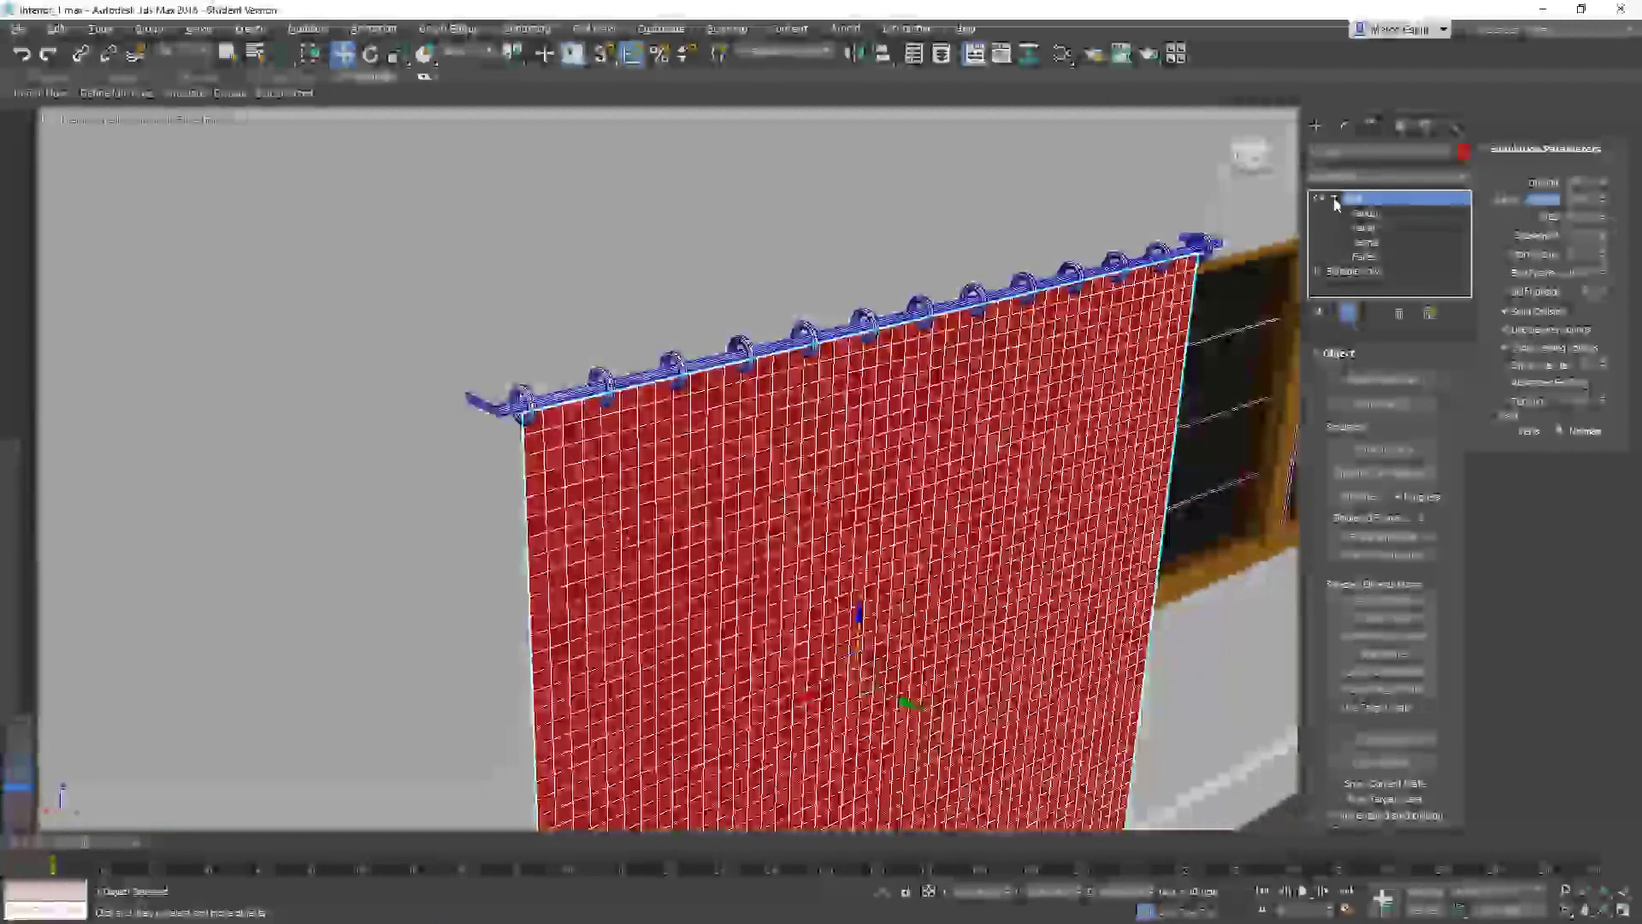
click(1365, 214)
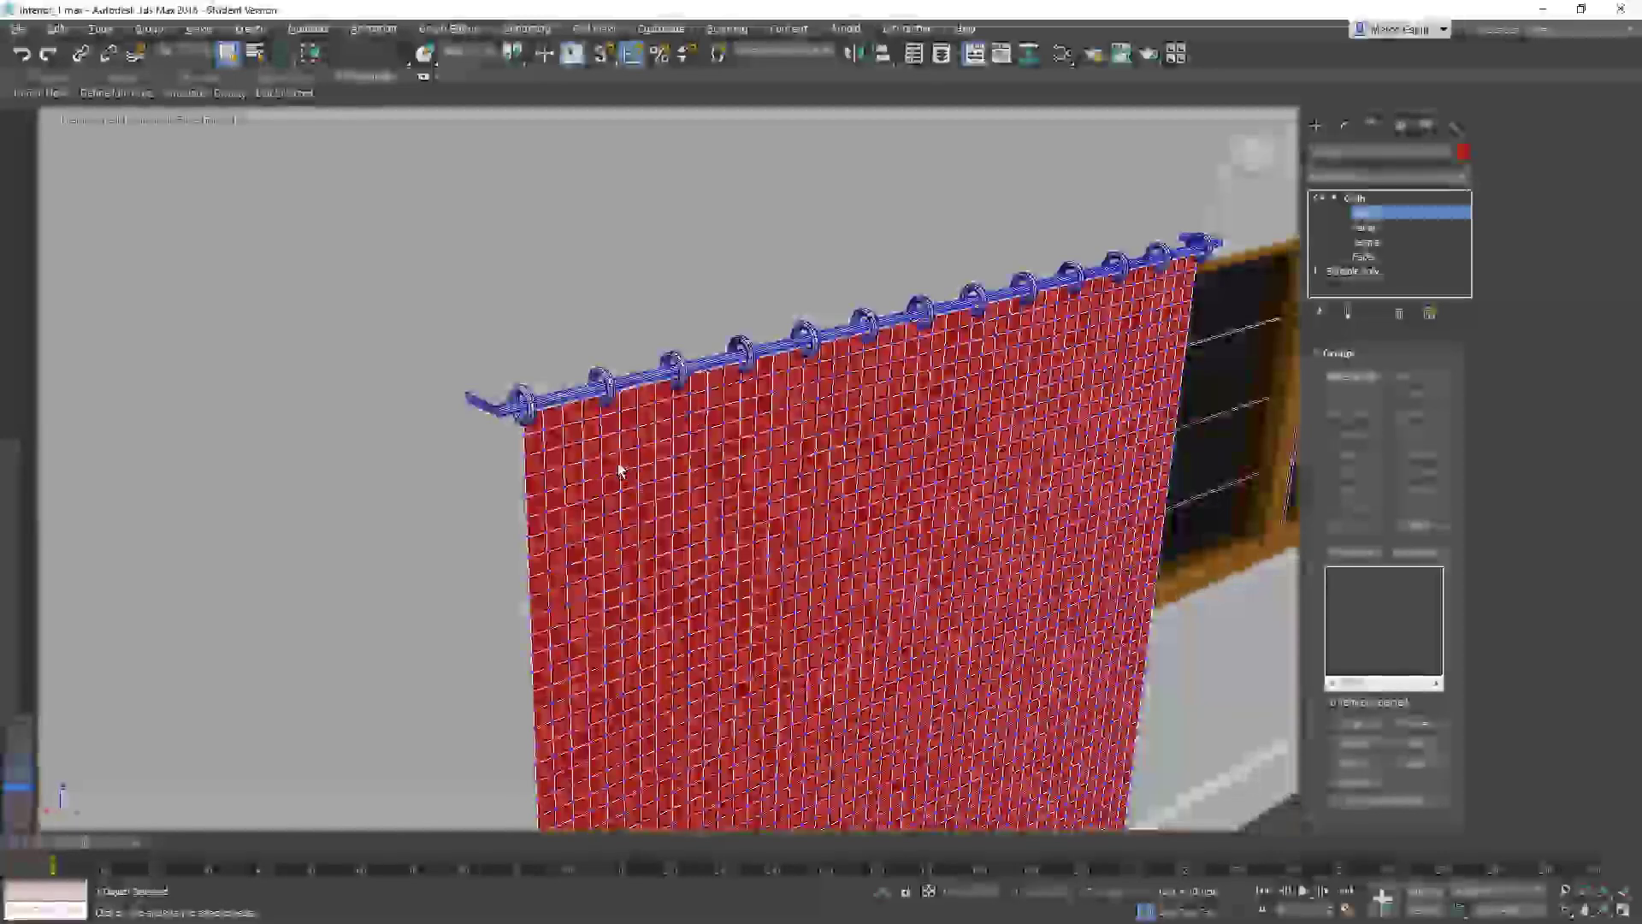
Make Group001 from the curtain's top vertices and node-bind it to the Gancho00 ring
mouse_move(620, 470)
alt+middle_down()
mouse_move(569, 433)
mouse_move(680, 500)
alt+middle_up()
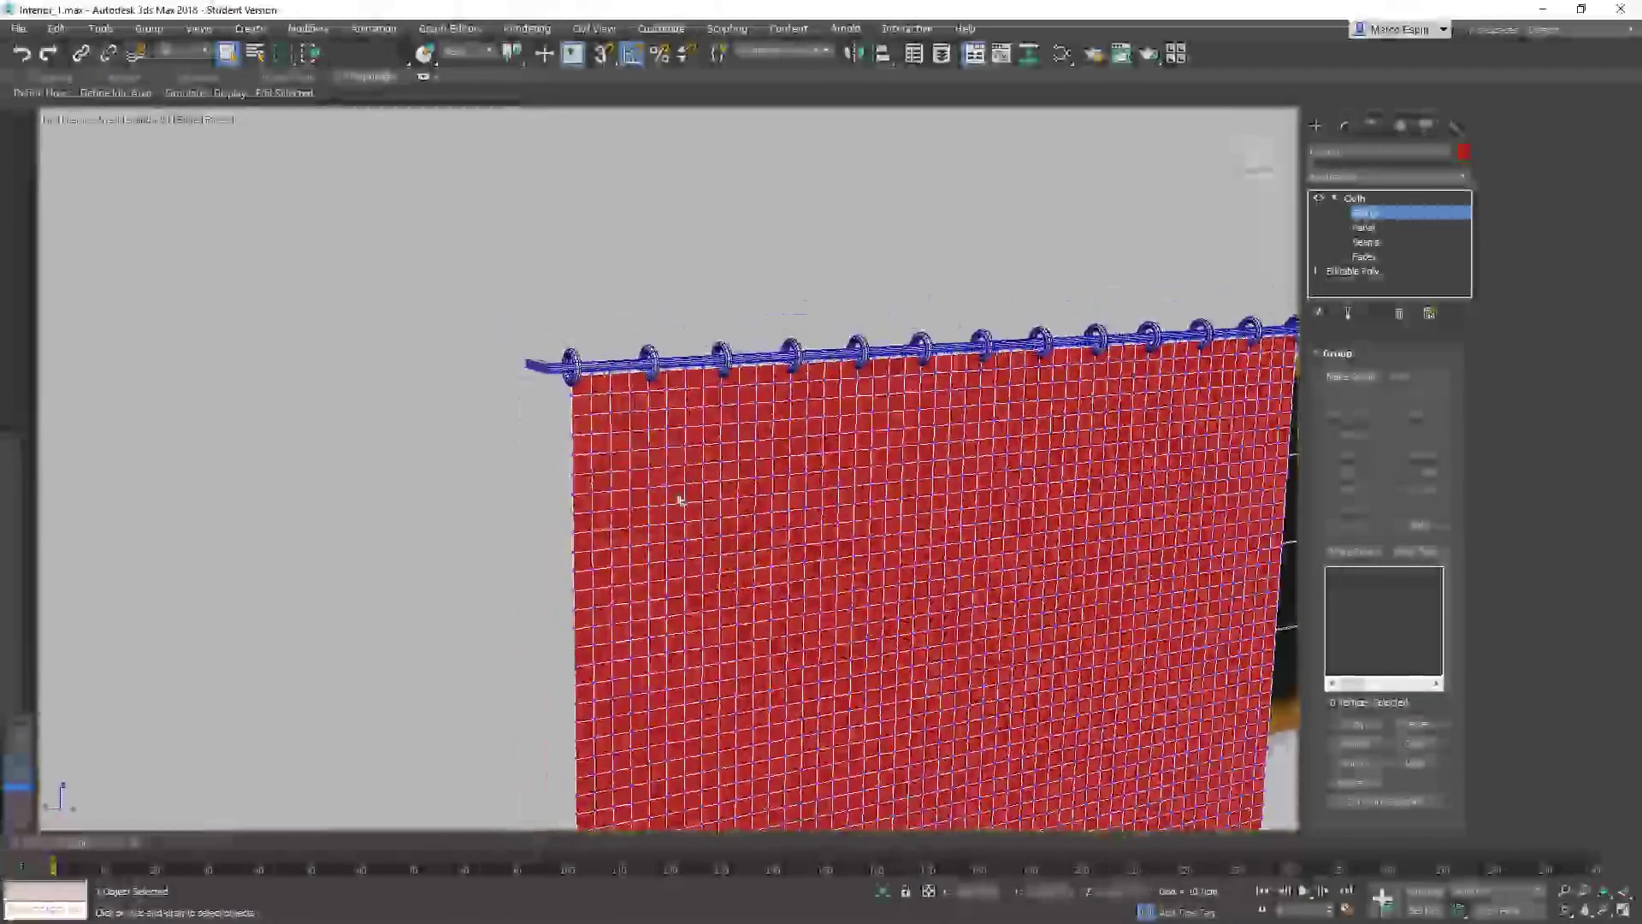
scroll(581, 408, up, 5)
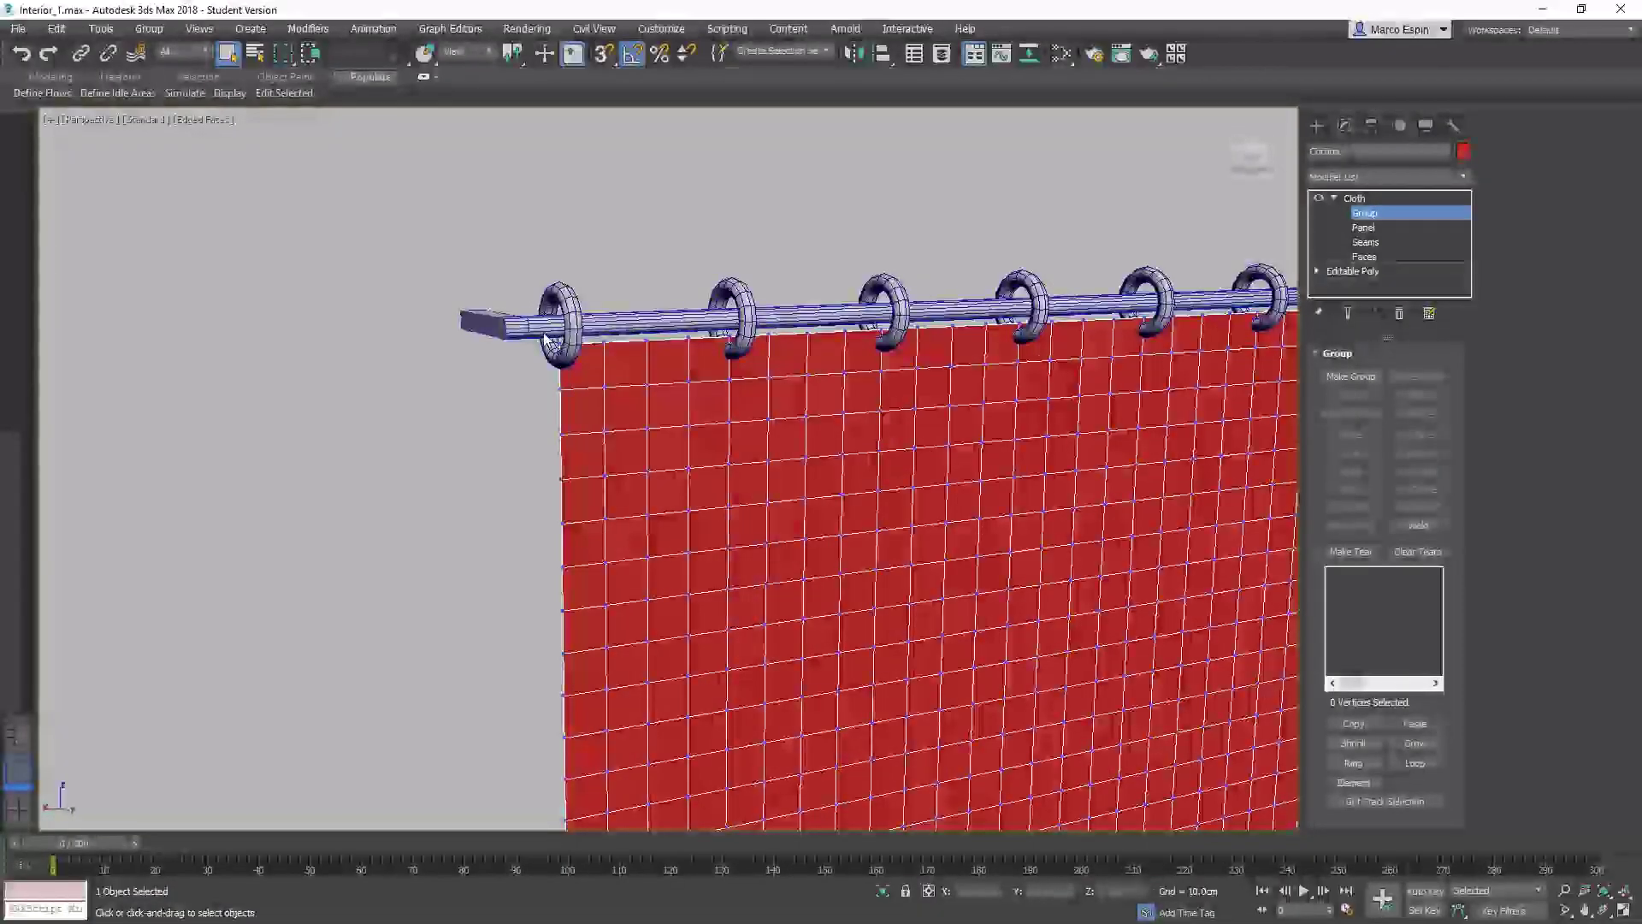
click(576, 363)
scroll(571, 360, up, 2)
scroll(567, 354, up, 3)
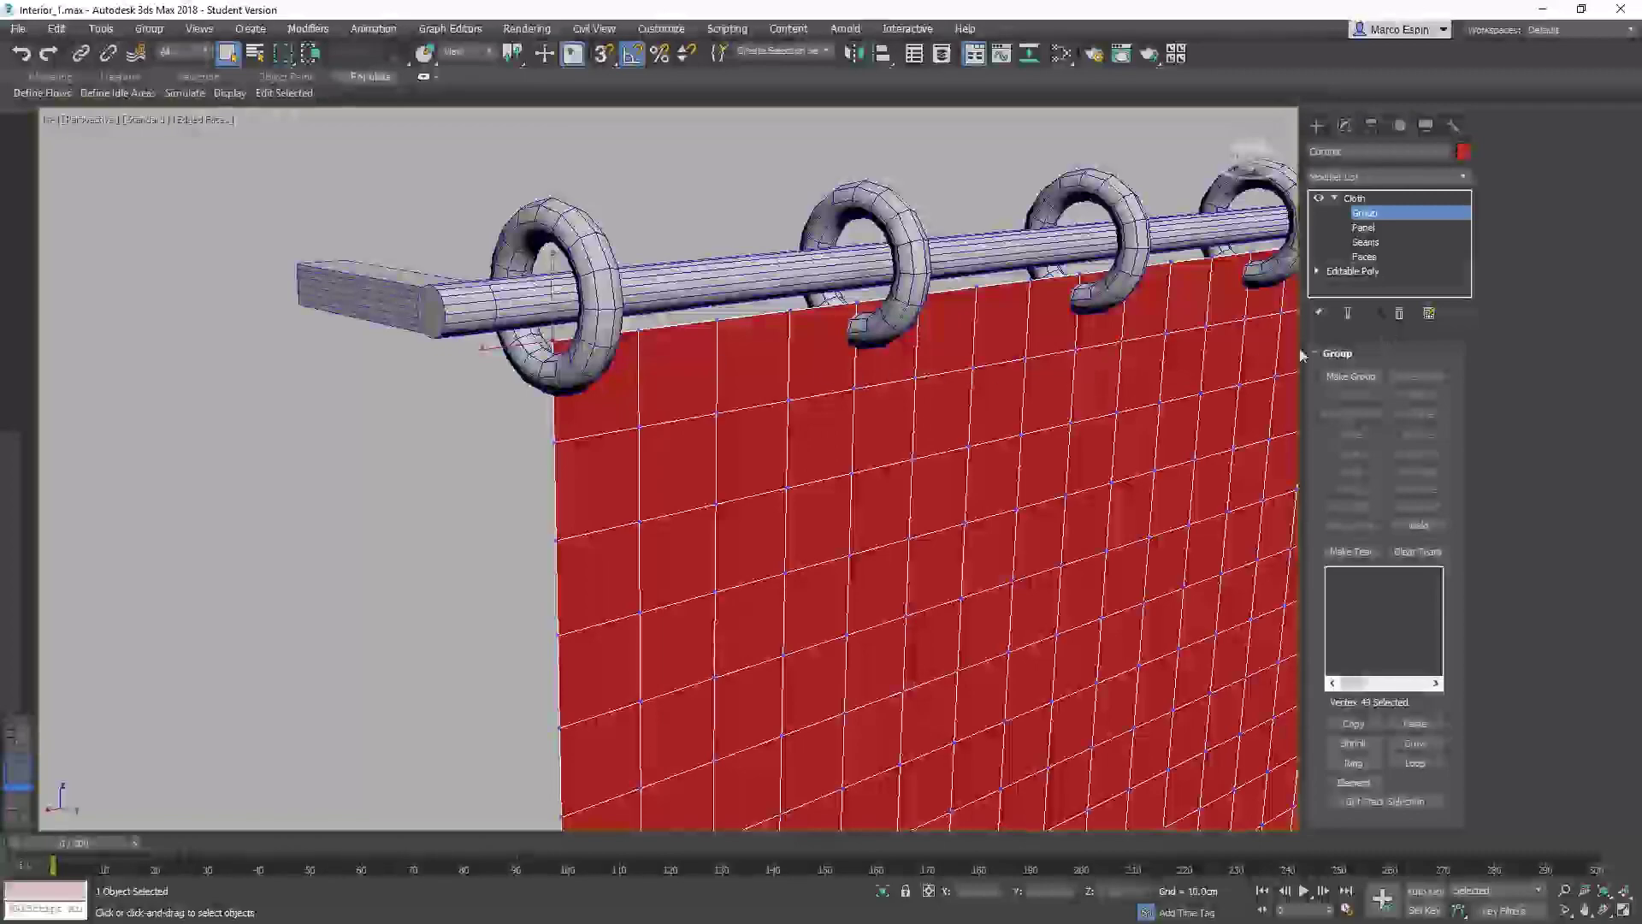
click(1345, 382)
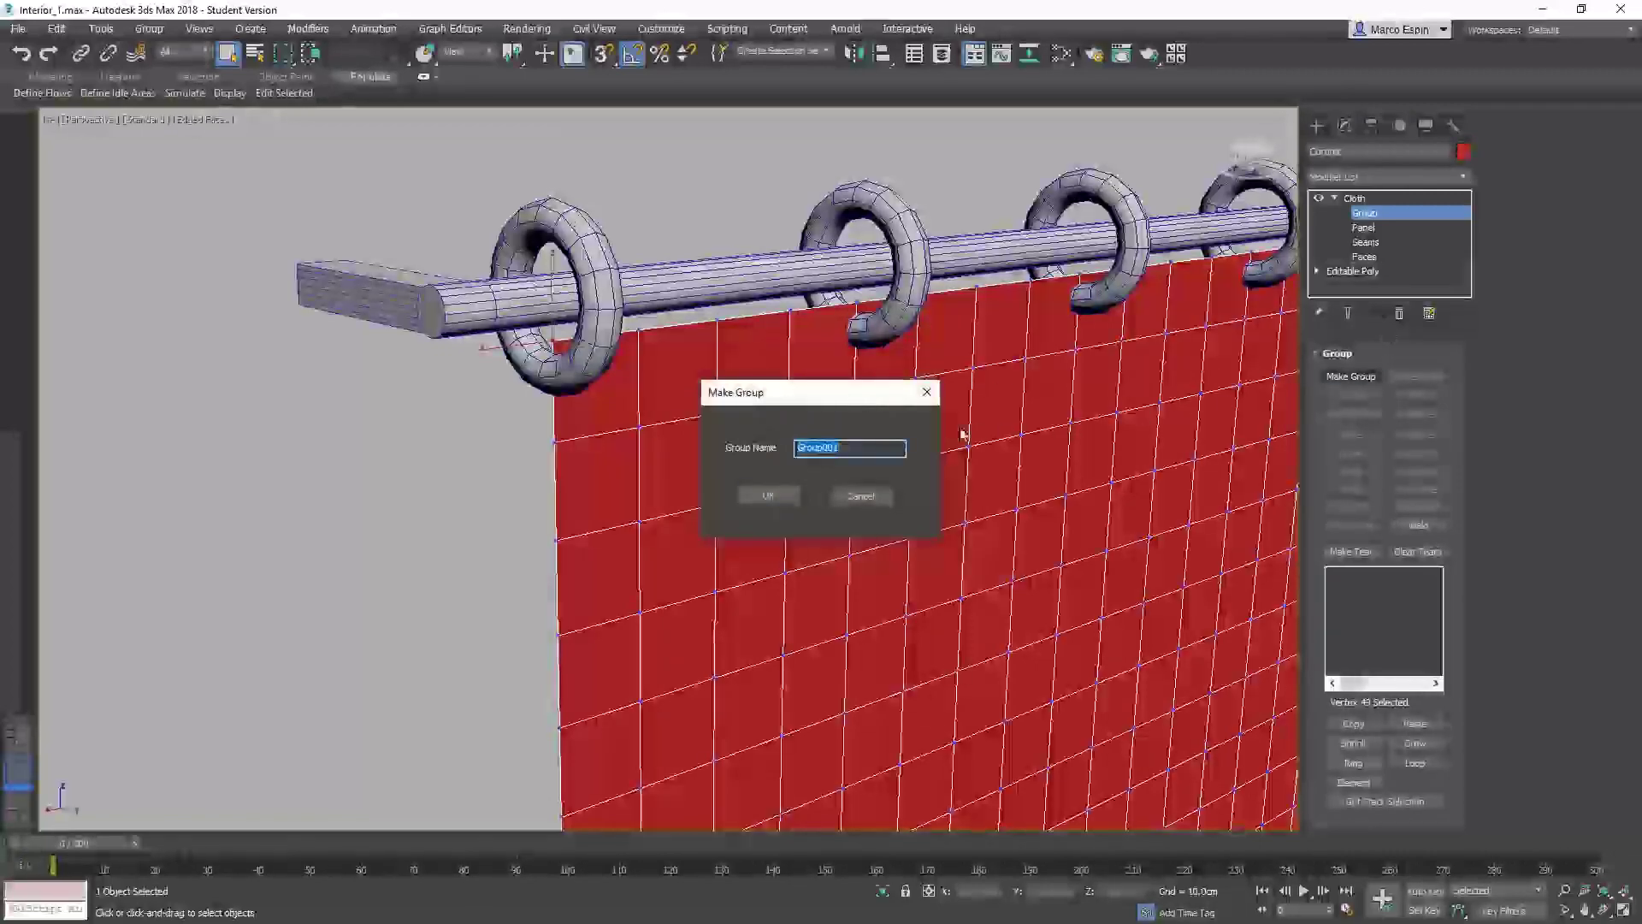
click(782, 494)
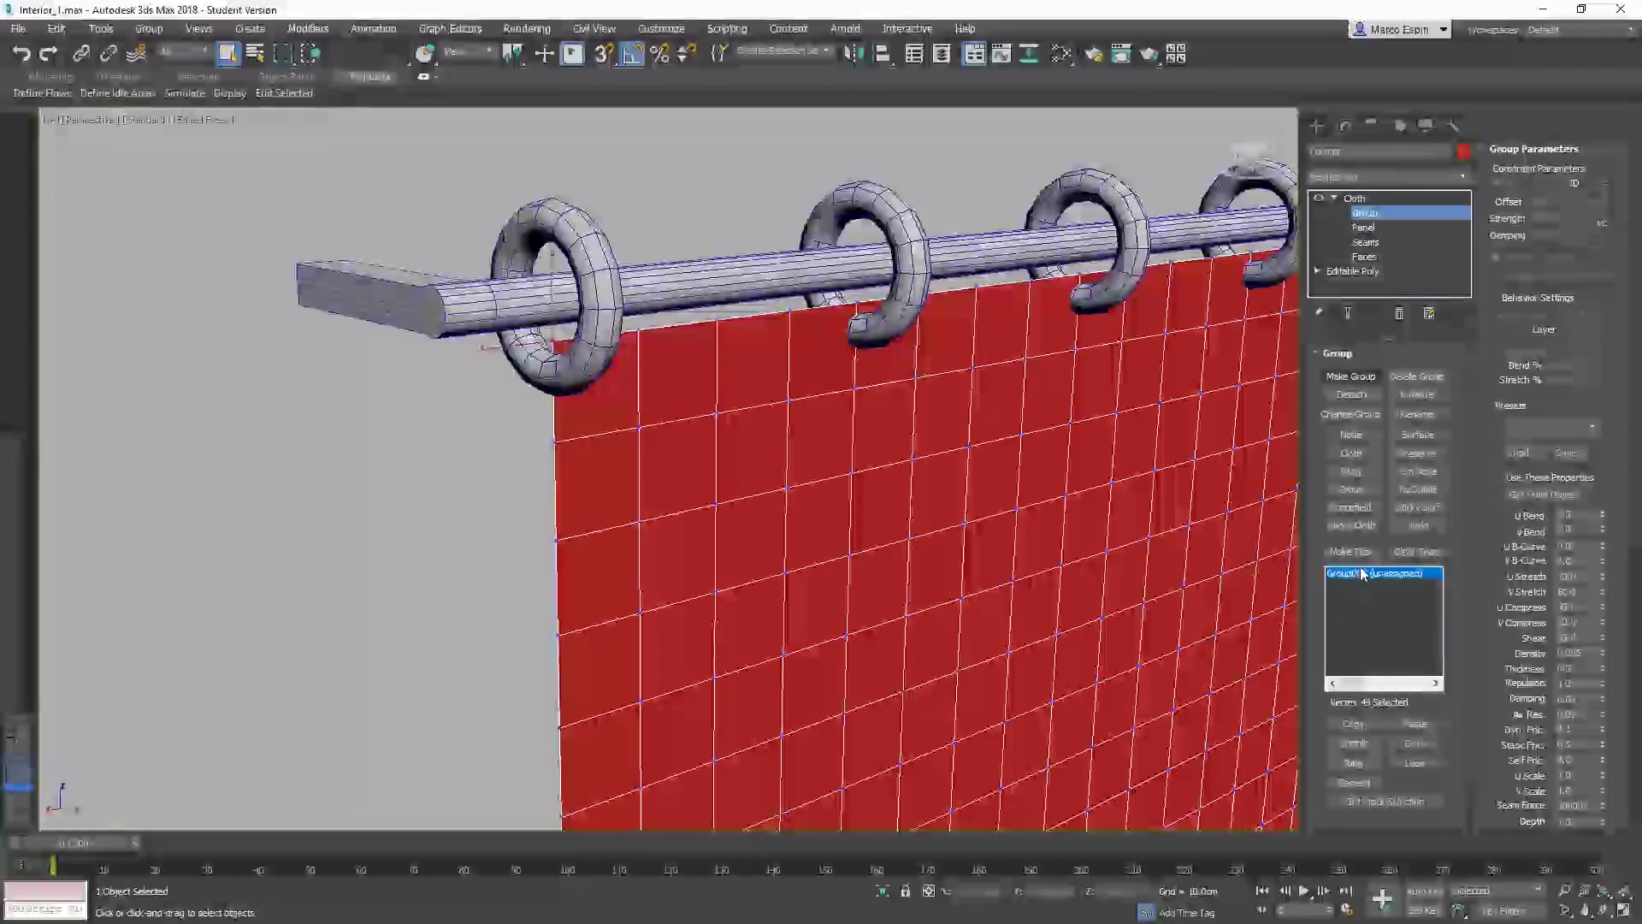
click(1353, 435)
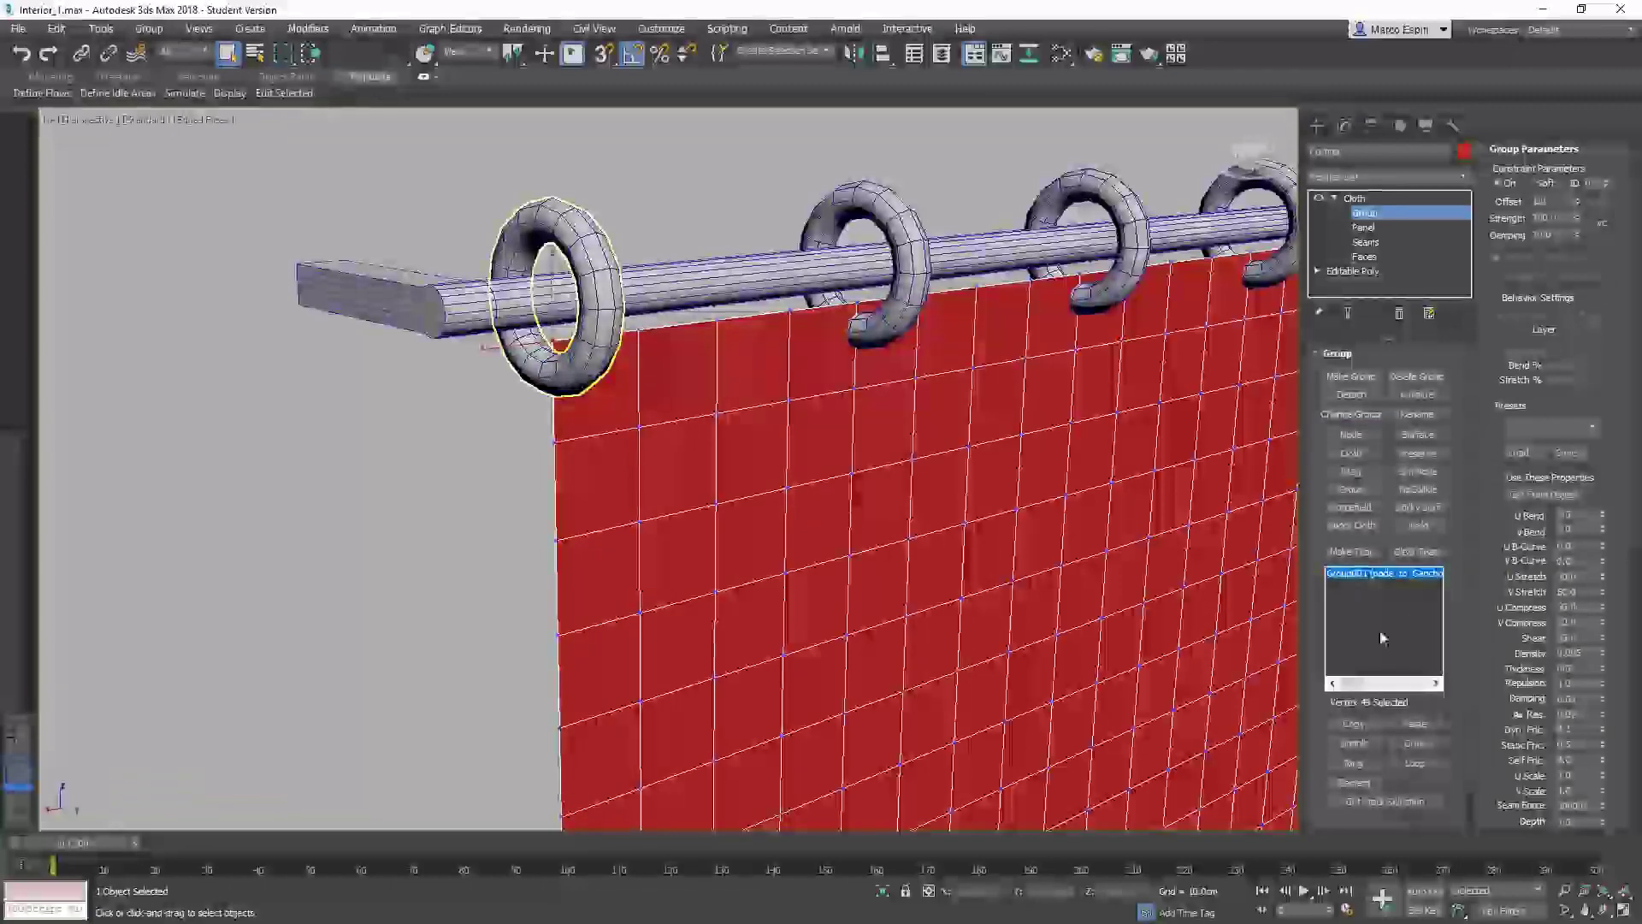
drag(1366, 687, 1332, 687)
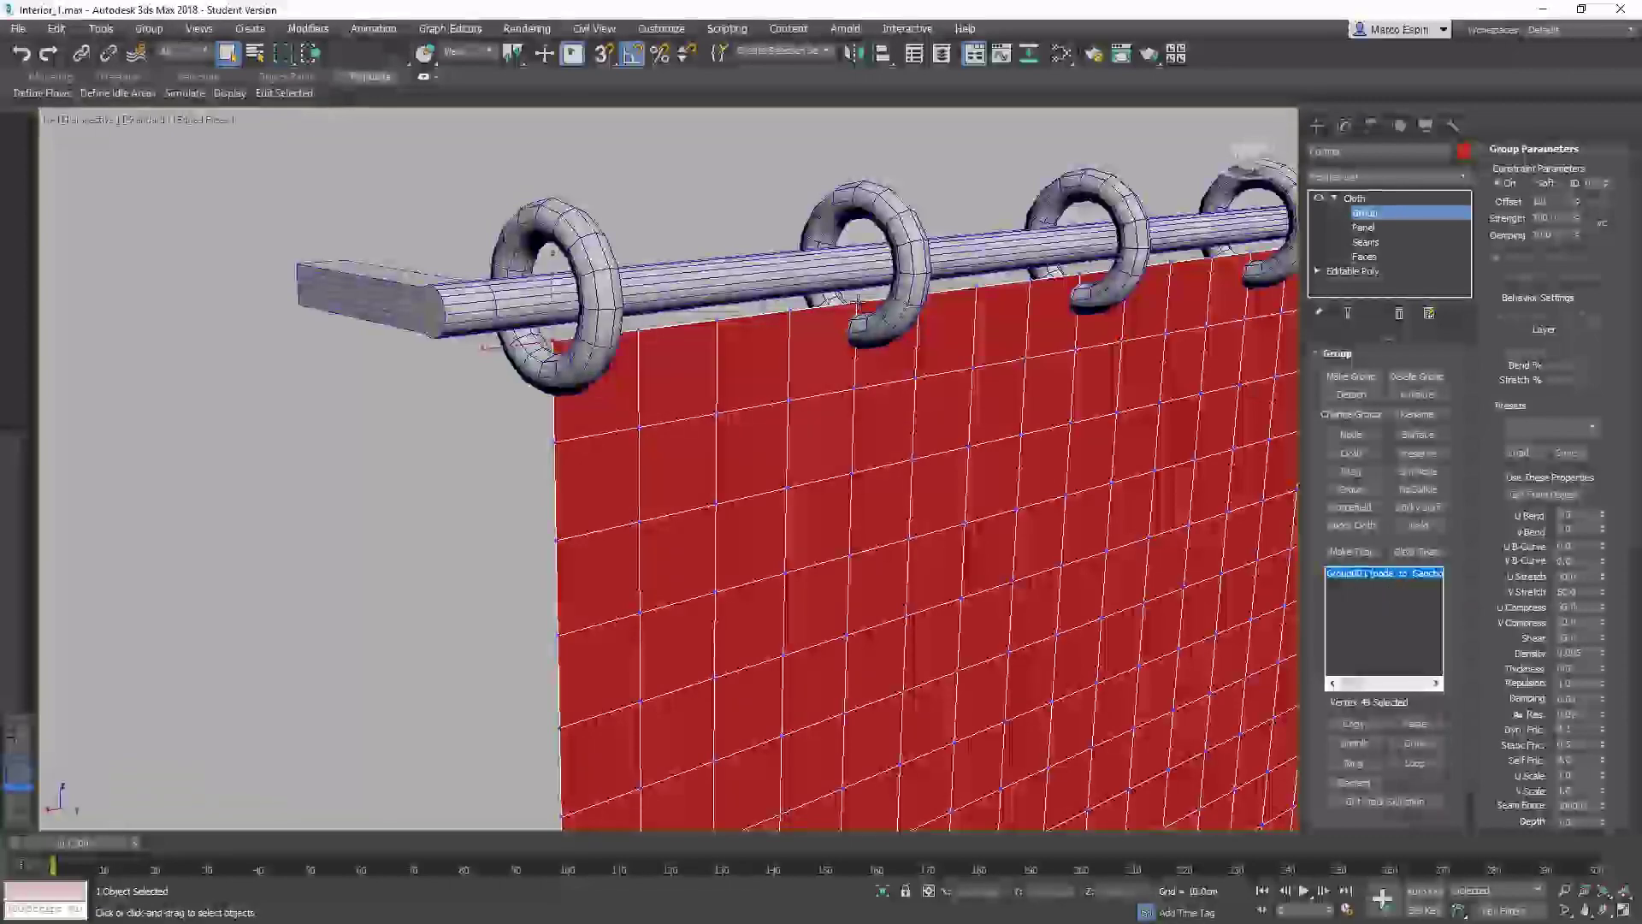
Create the second and third top-vertex groups and node-bind each to the next Gancho ring
click(1350, 377)
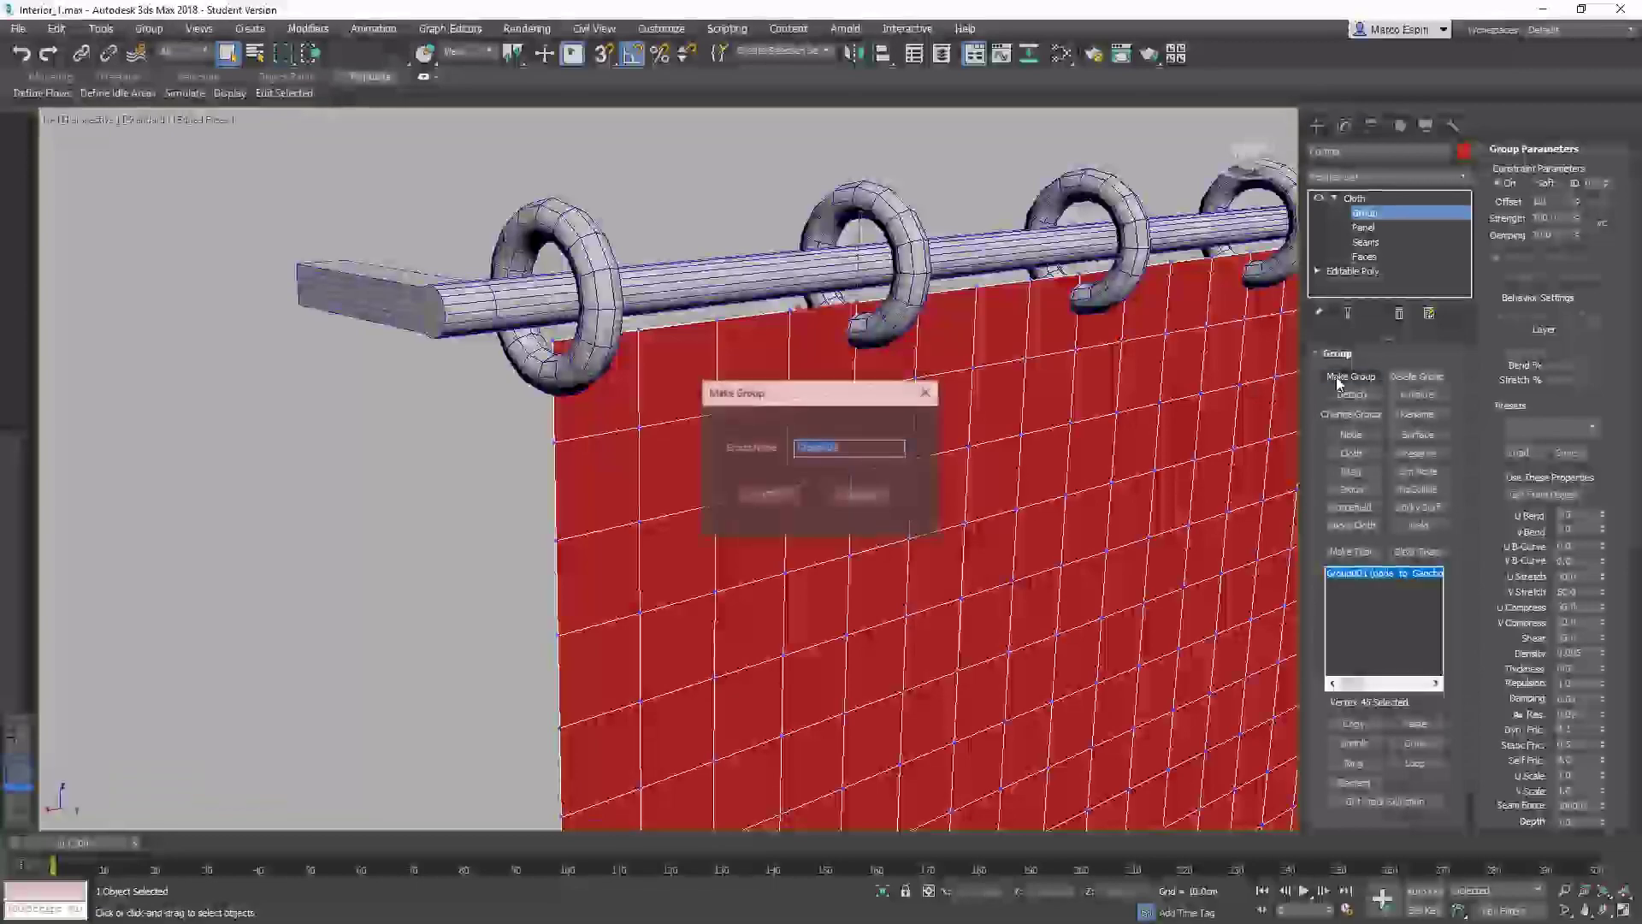
click(787, 493)
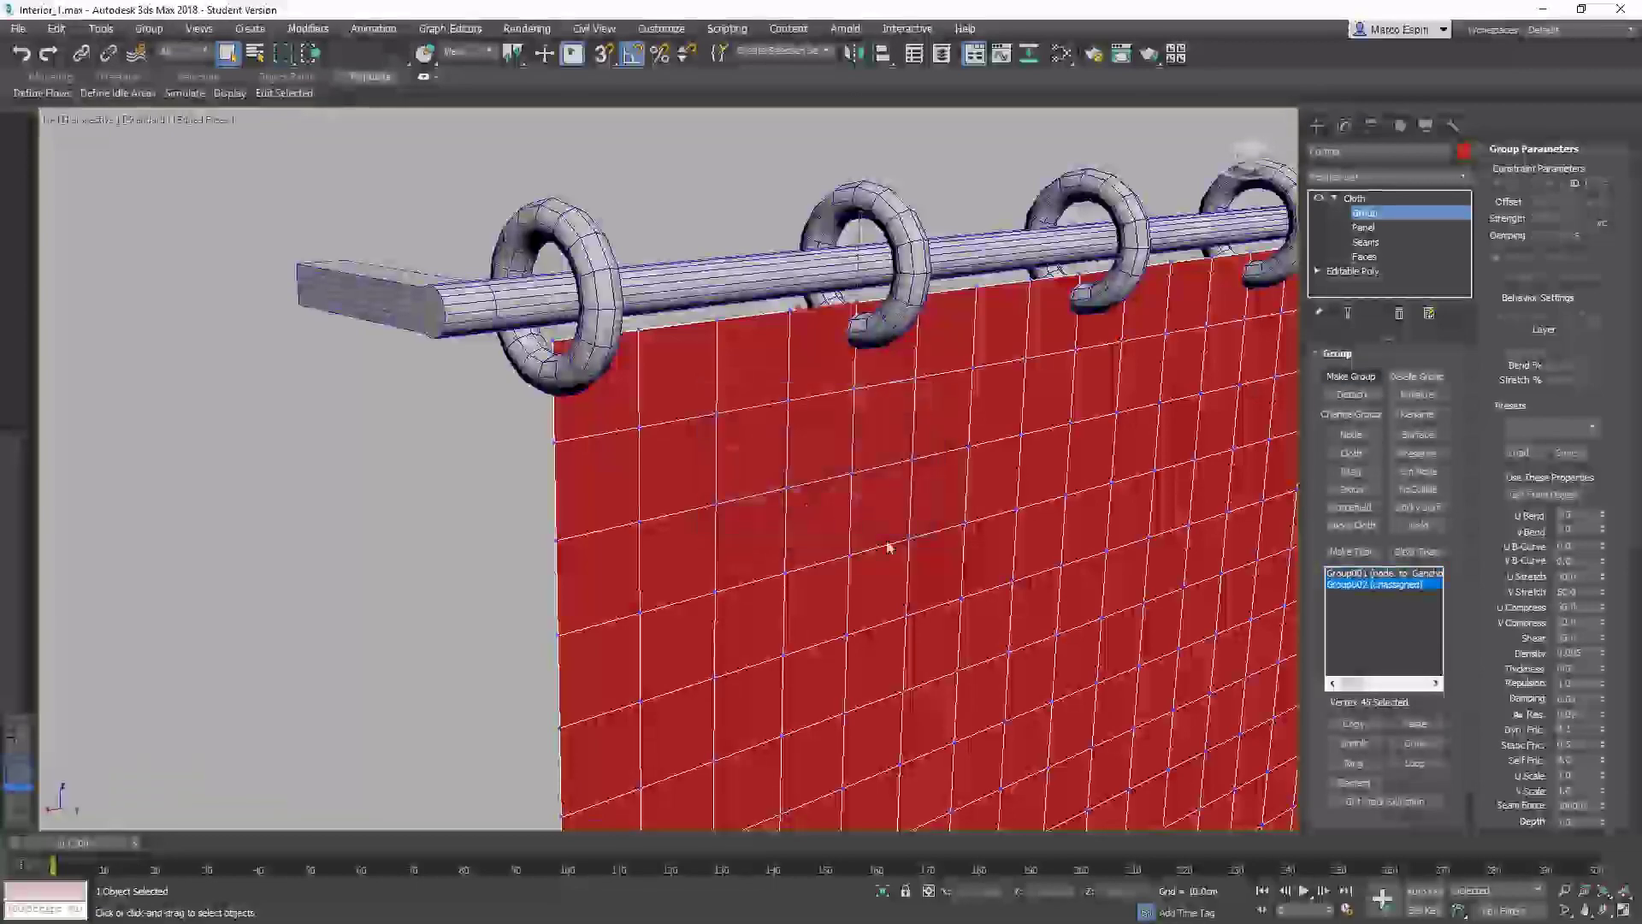
click(1351, 435)
click(881, 333)
mouse_move(1035, 312)
middle_down()
mouse_move(792, 402)
mouse_move(906, 440)
middle_up()
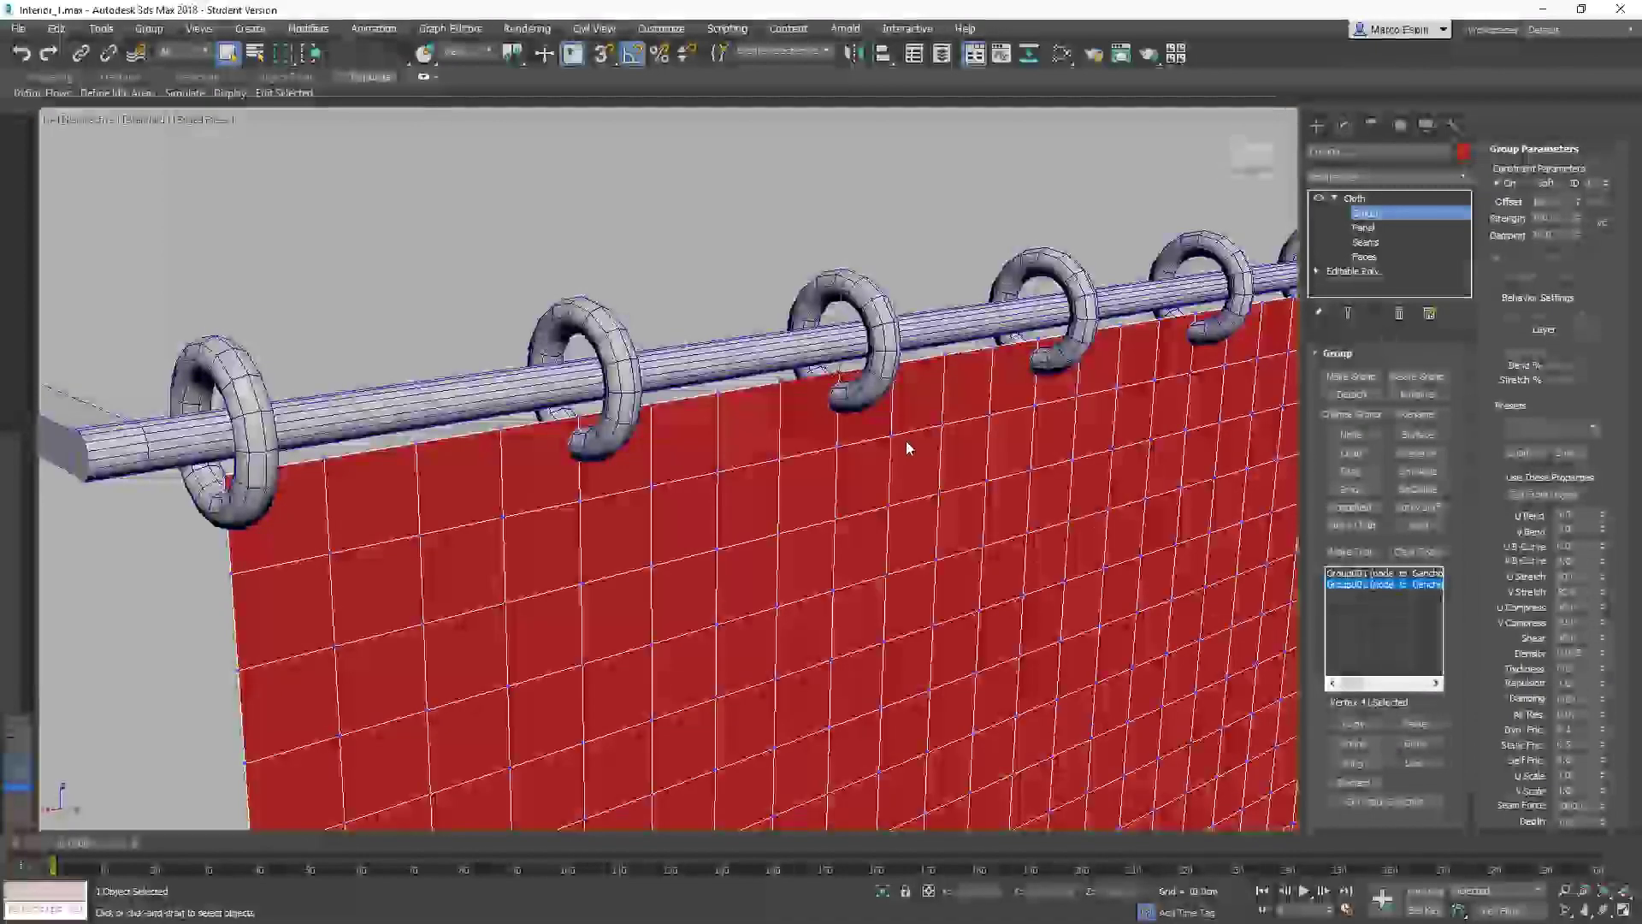
click(1350, 471)
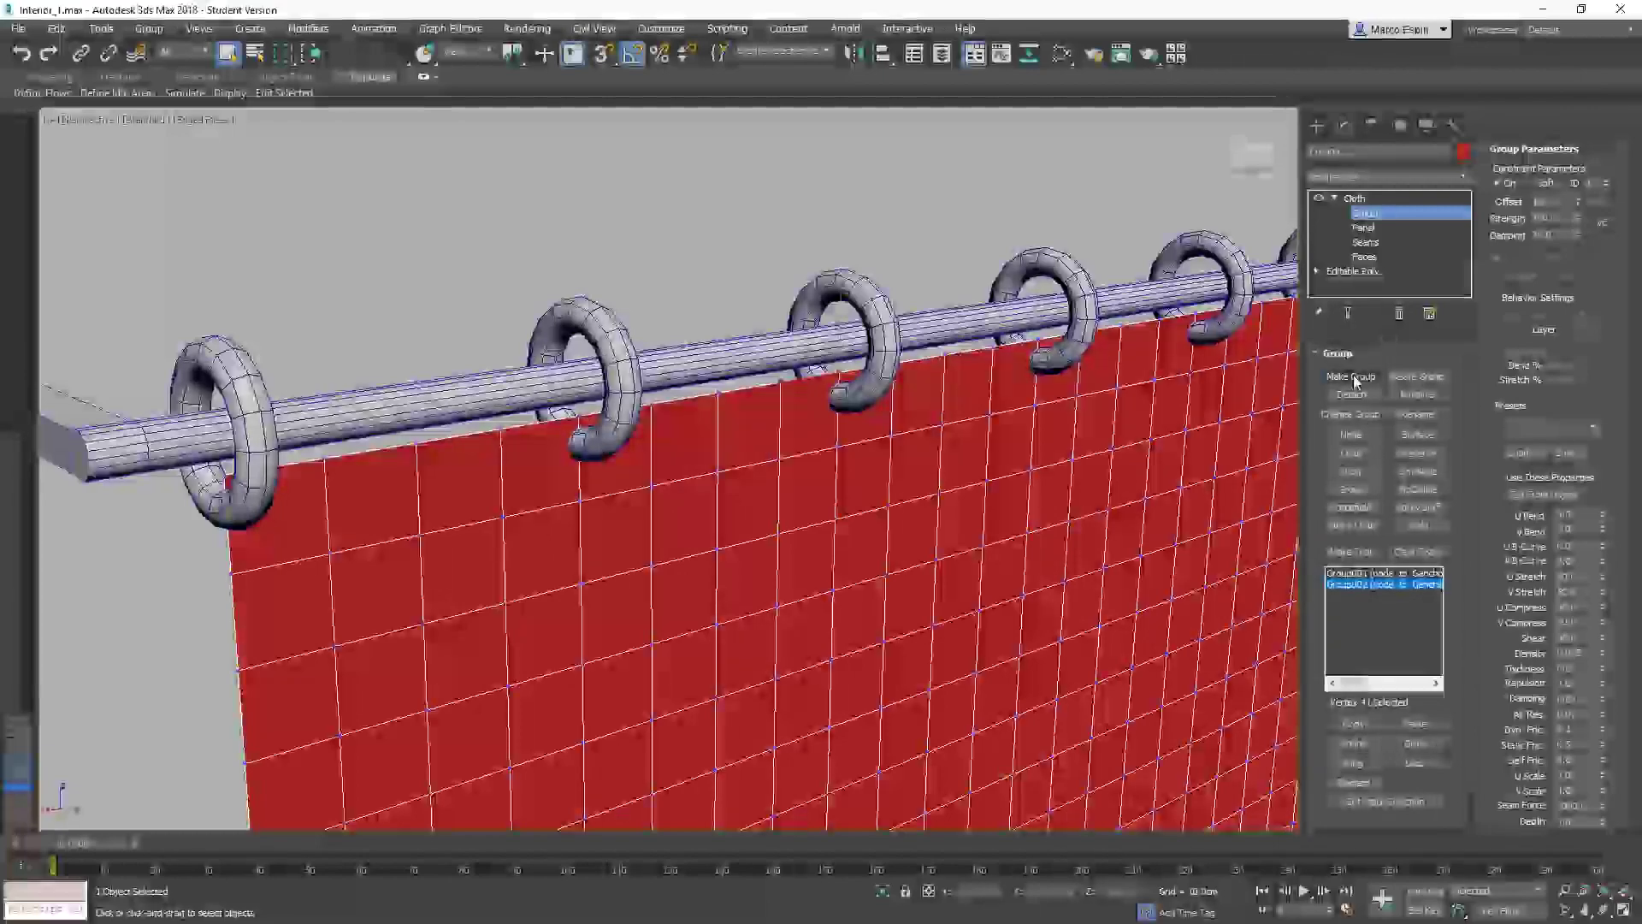
click(1353, 377)
click(765, 499)
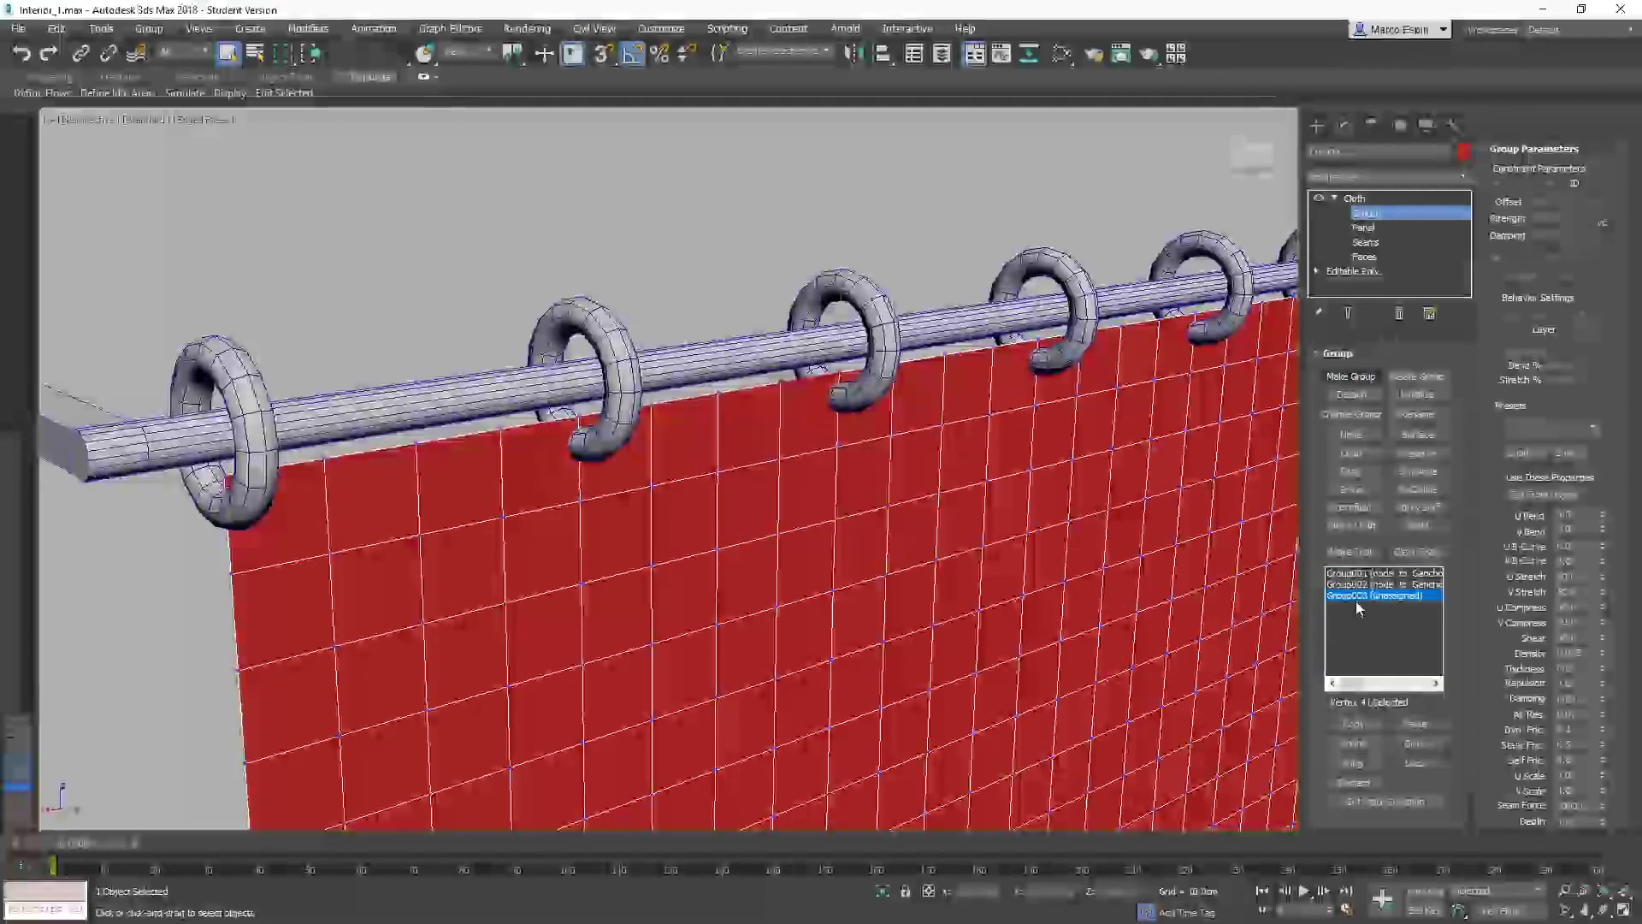
click(1352, 433)
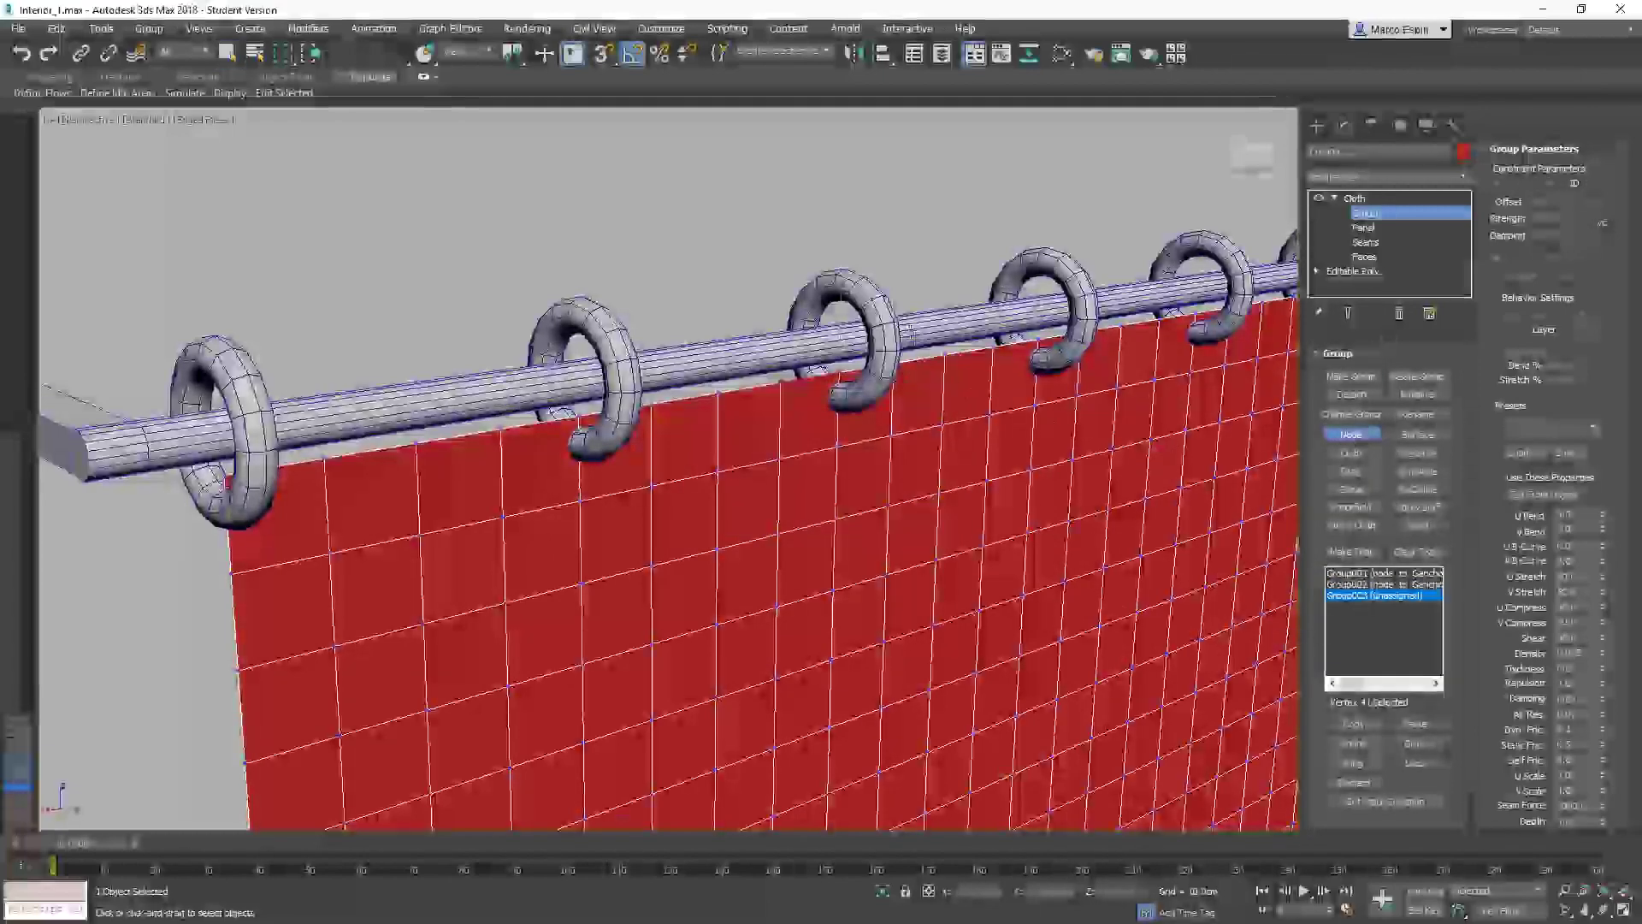
click(894, 342)
mouse_move(894, 359)
middle_down()
mouse_move(746, 481)
mouse_move(699, 479)
middle_up()
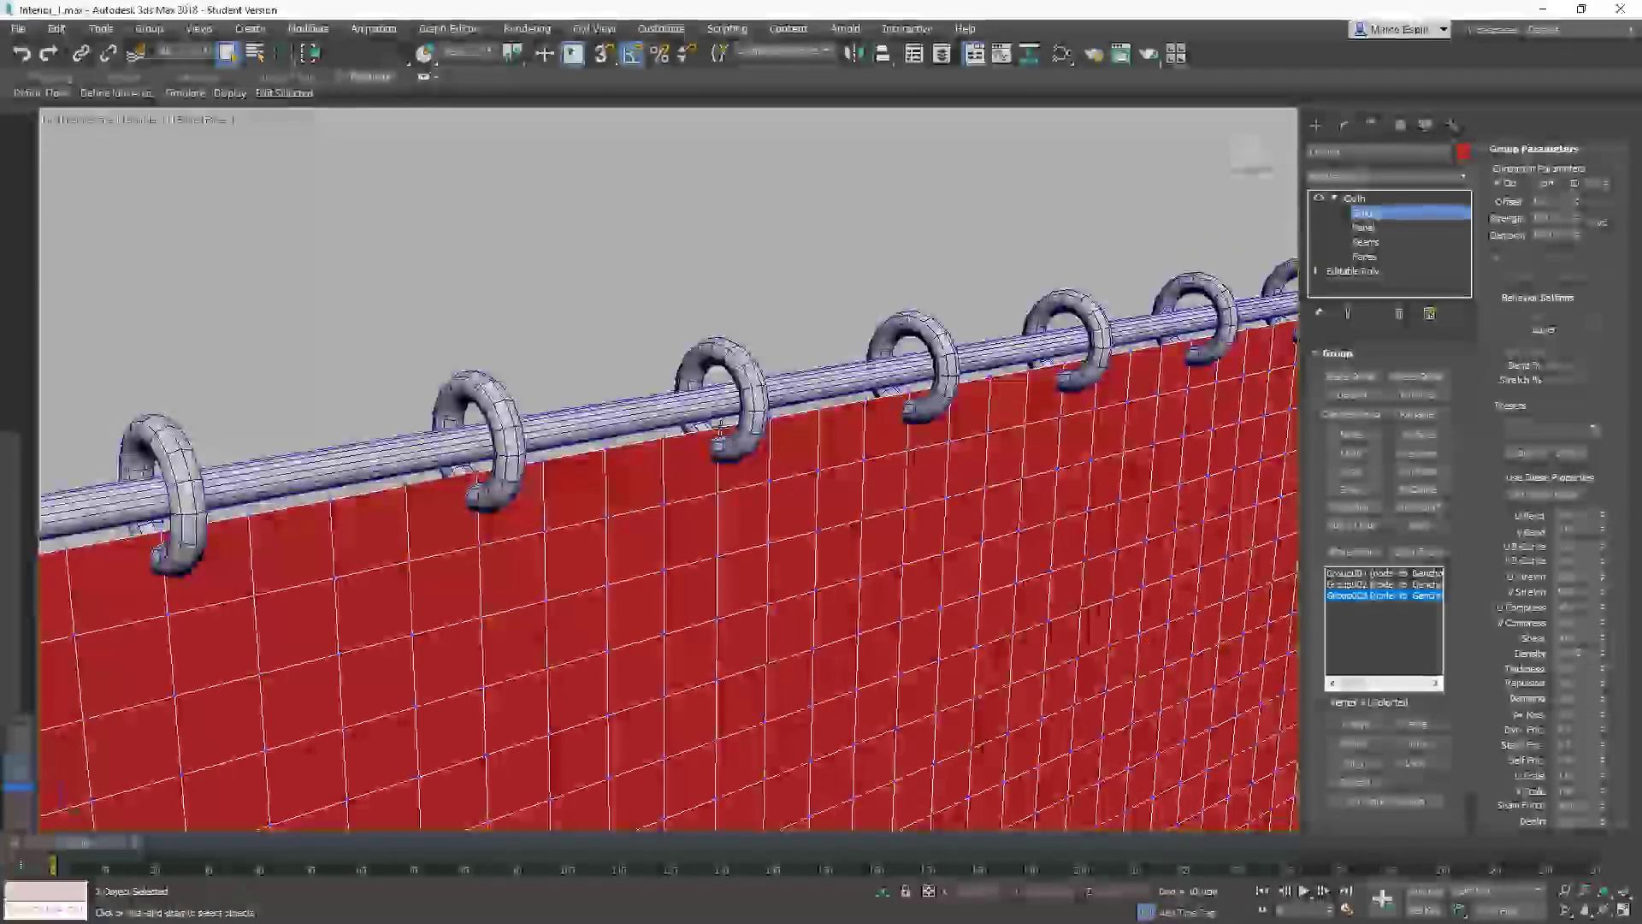
middle_drag(721, 431, 697, 430)
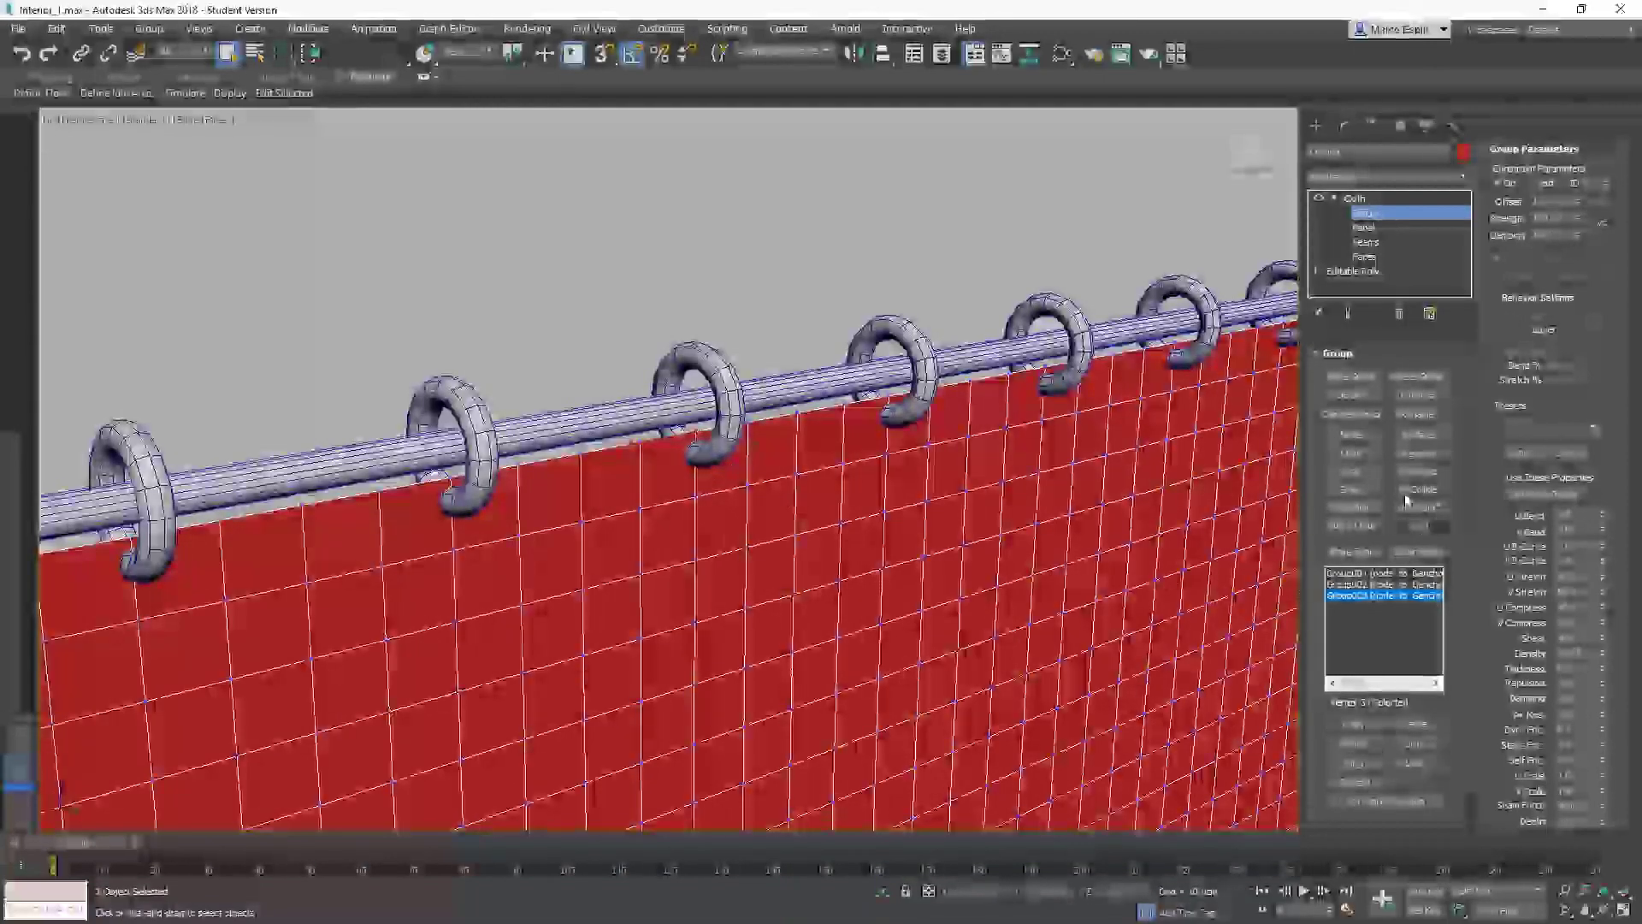
Group the remaining top vertices and node-bind them to successive Gancho rings to the rod's end
click(1359, 378)
click(1350, 434)
click(1172, 312)
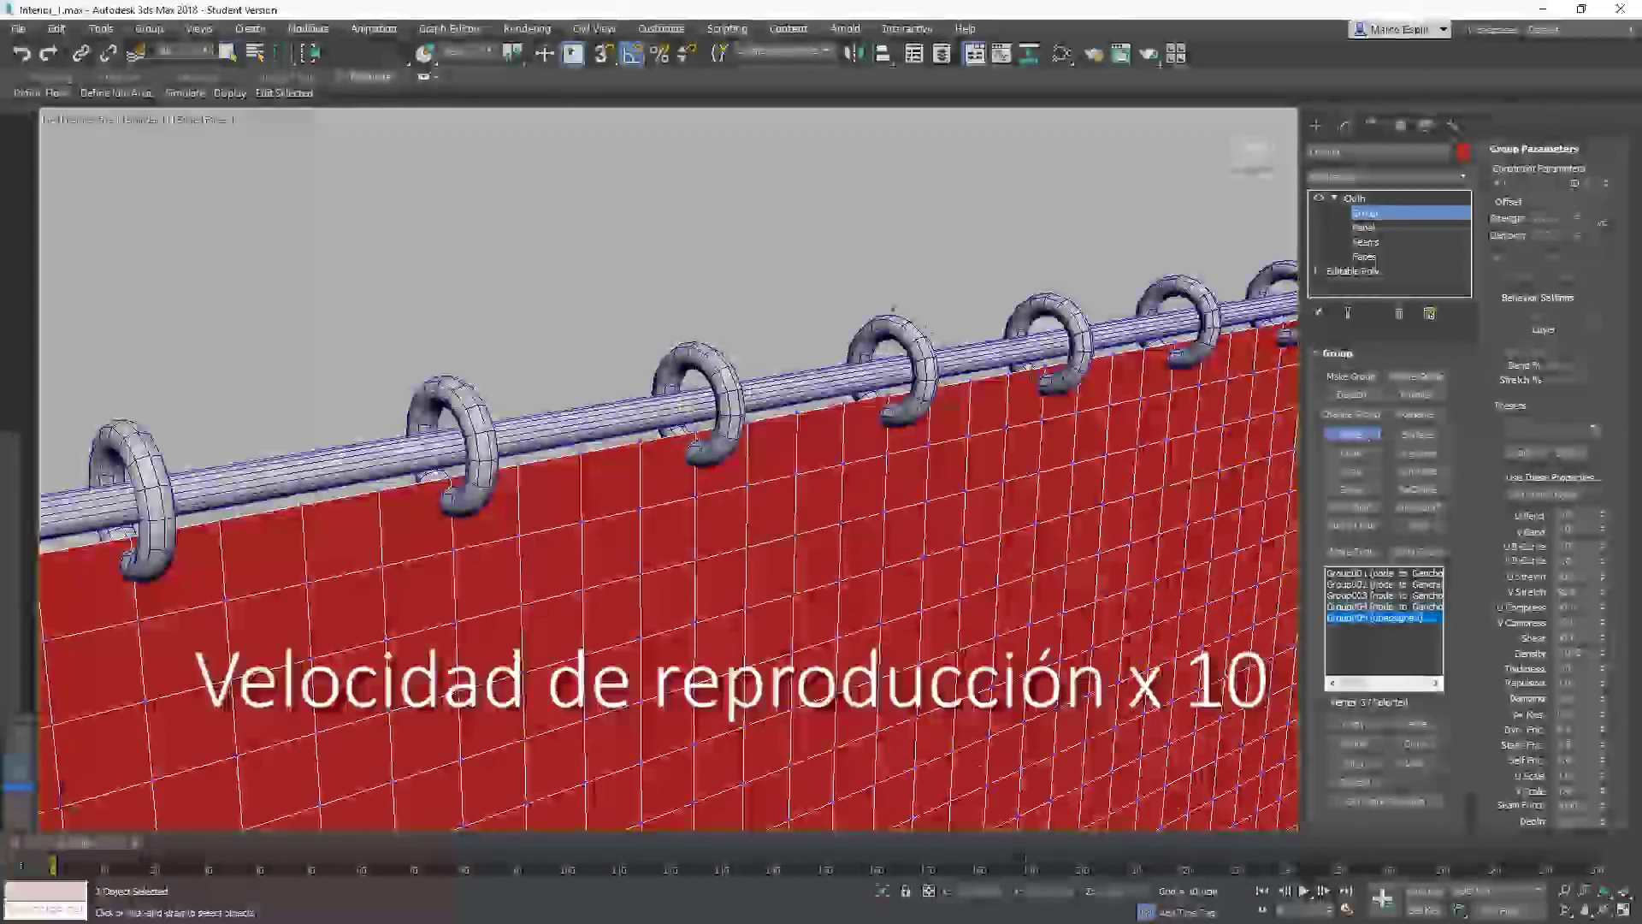
mouse_move(684, 428)
middle_down()
mouse_move(769, 479)
mouse_move(684, 445)
middle_up()
click(1351, 376)
click(1350, 433)
click(1351, 377)
click(1349, 433)
click(847, 428)
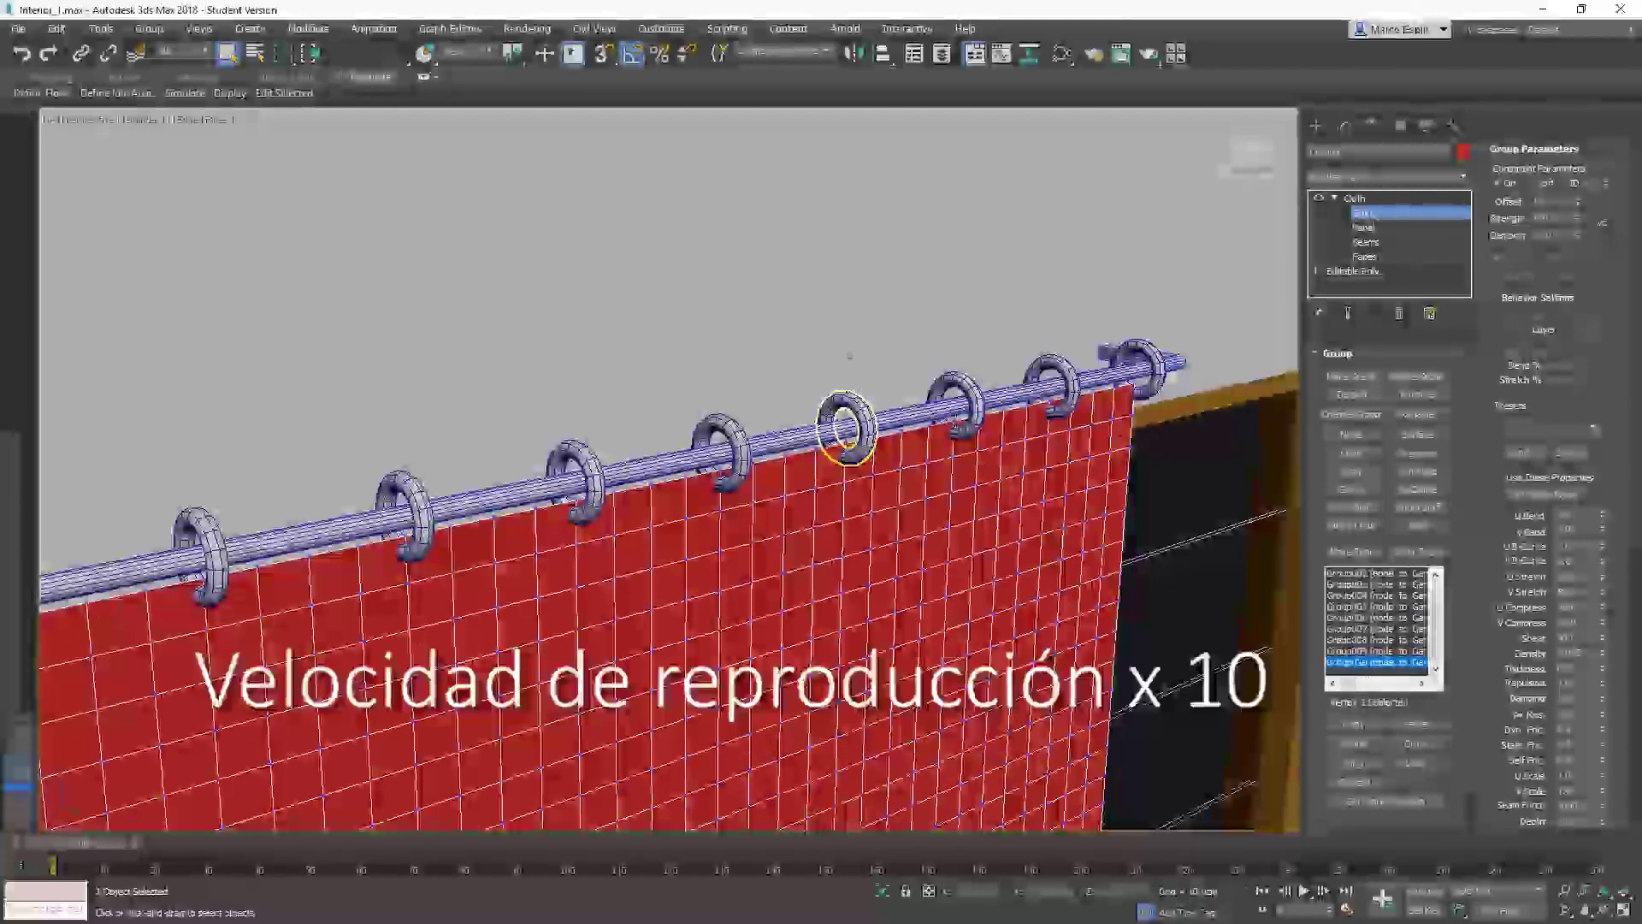
click(1350, 434)
click(954, 402)
click(1350, 434)
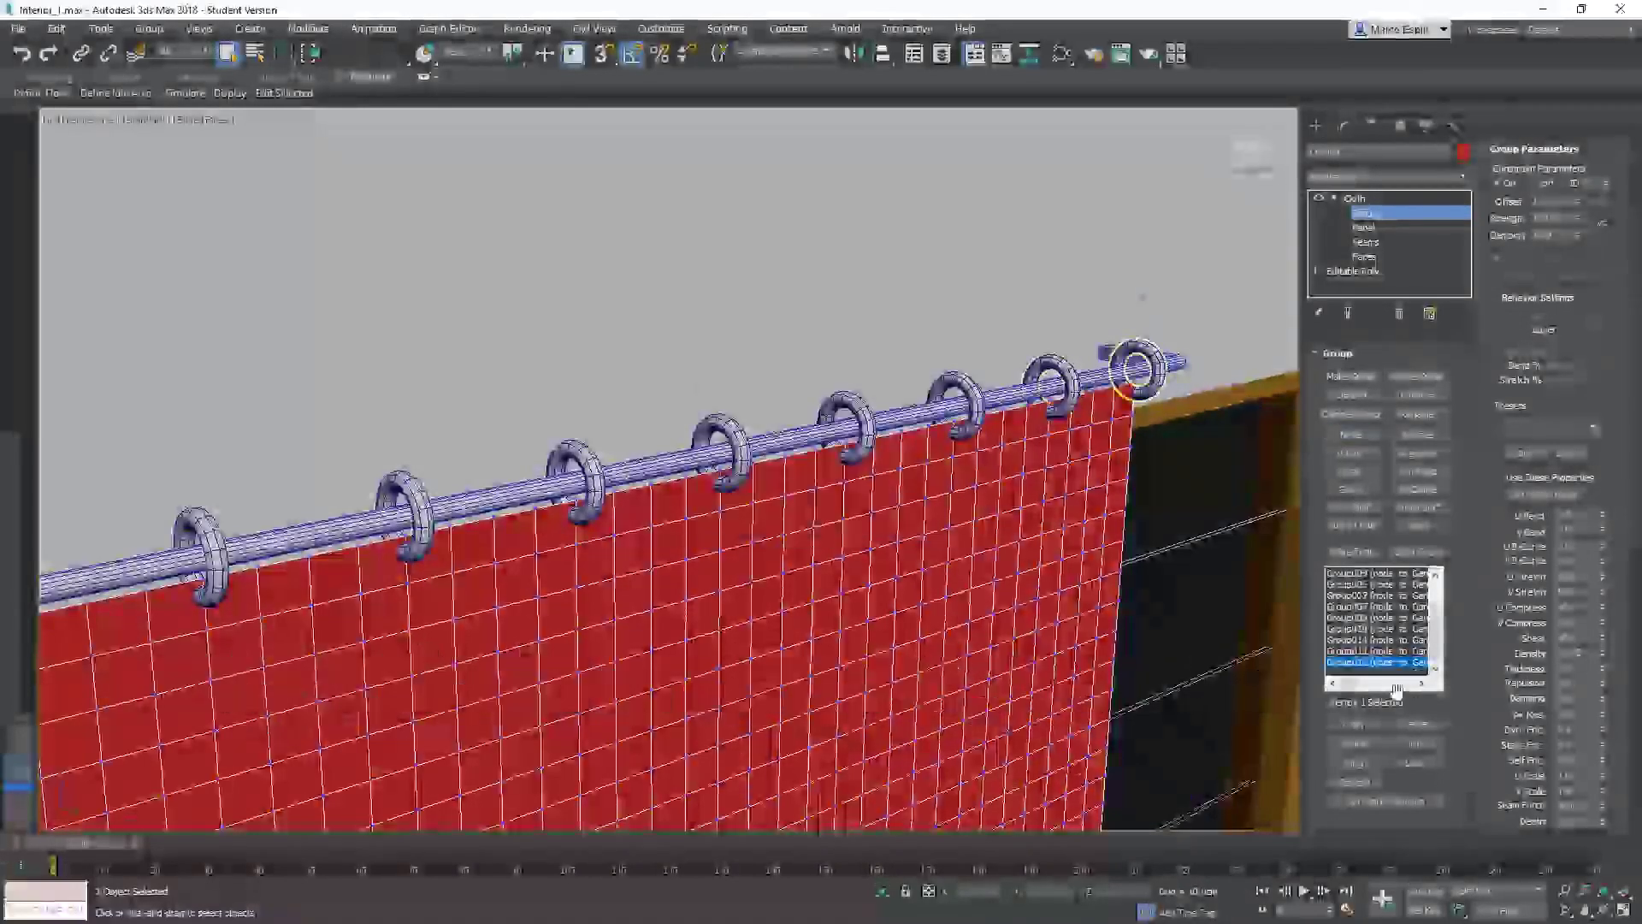
click(1138, 368)
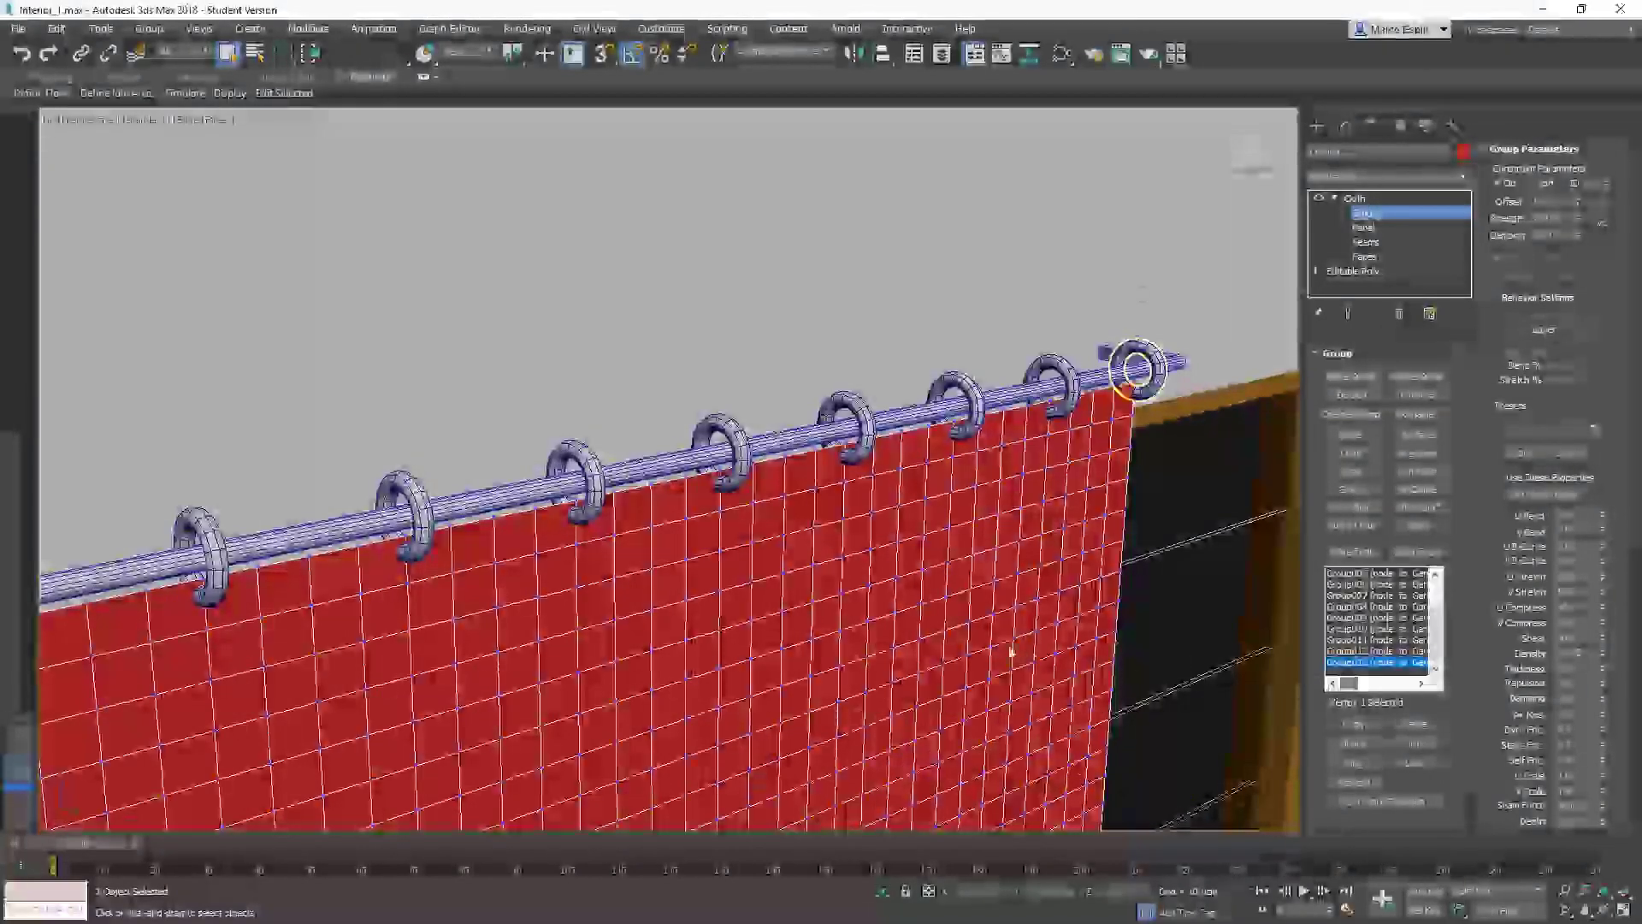
scroll(1121, 573, down, 2)
scroll(1140, 579, down, 2)
scroll(988, 578, down, 3)
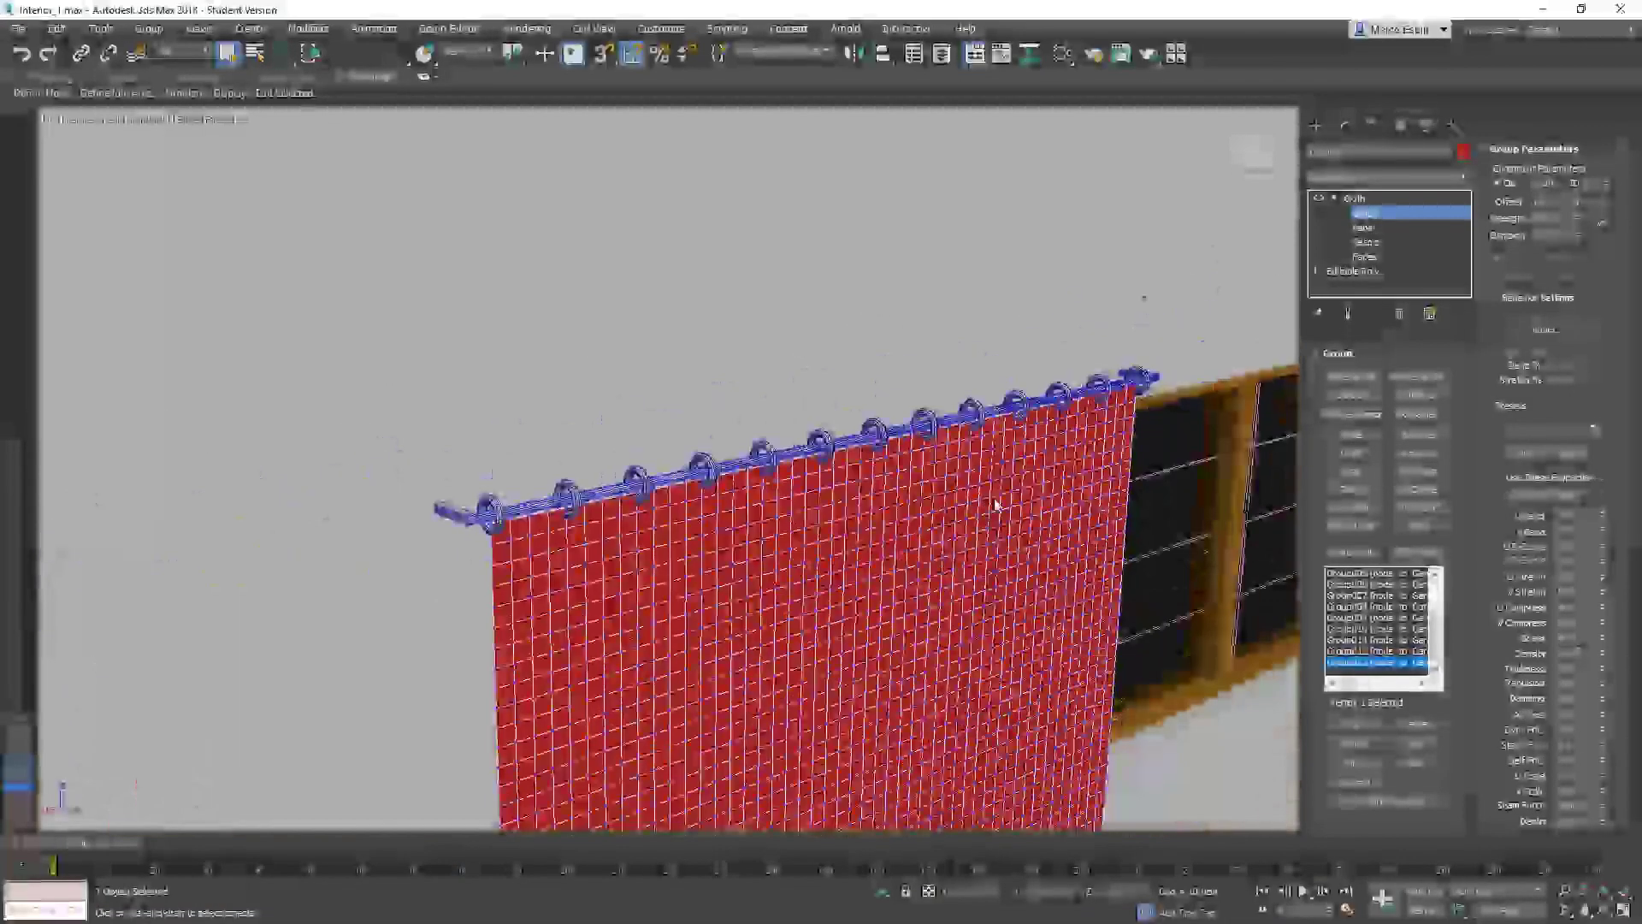
alt+middle_drag(946, 557, 814, 447)
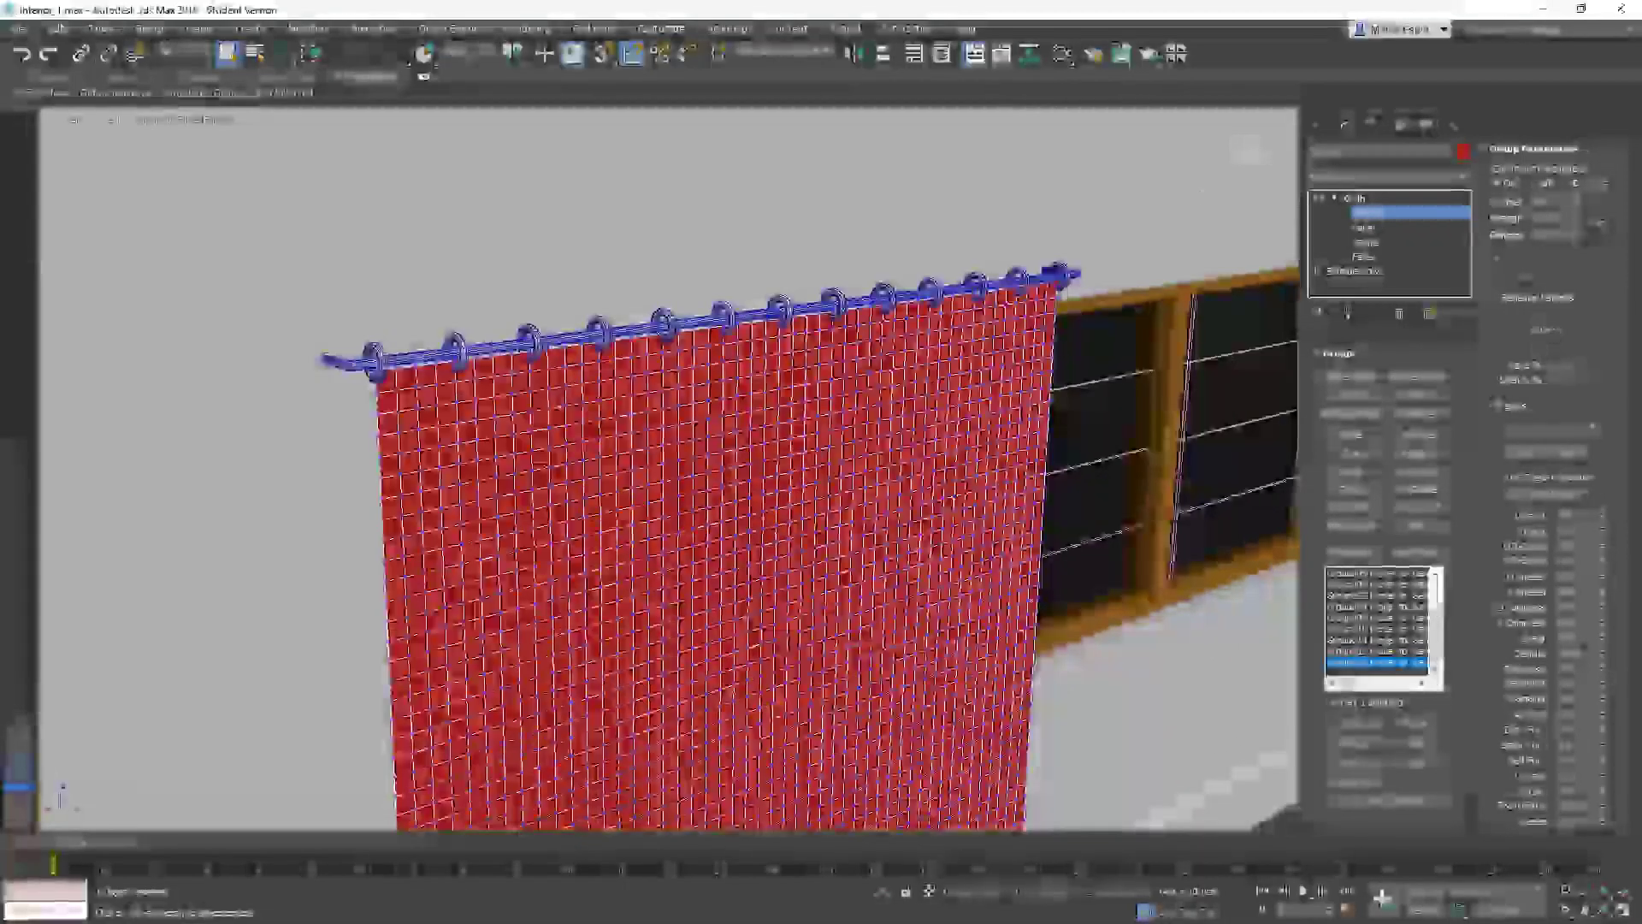
Set the curtain Cortina as a cloth object with the Cotton preset
click(1340, 199)
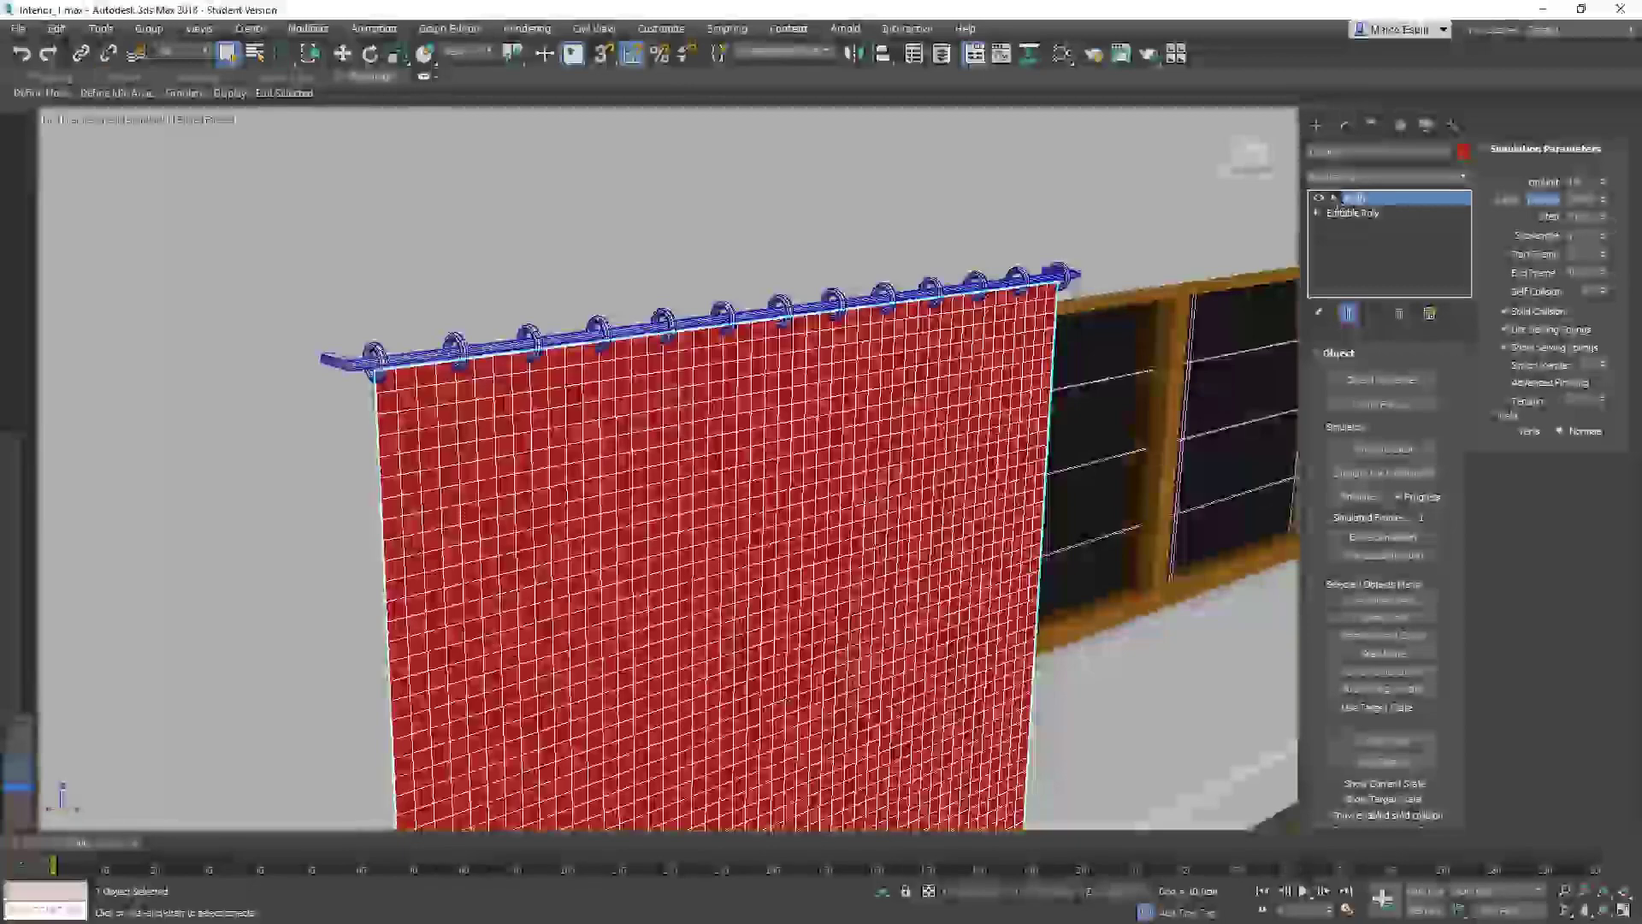
scroll(861, 422, down, 3)
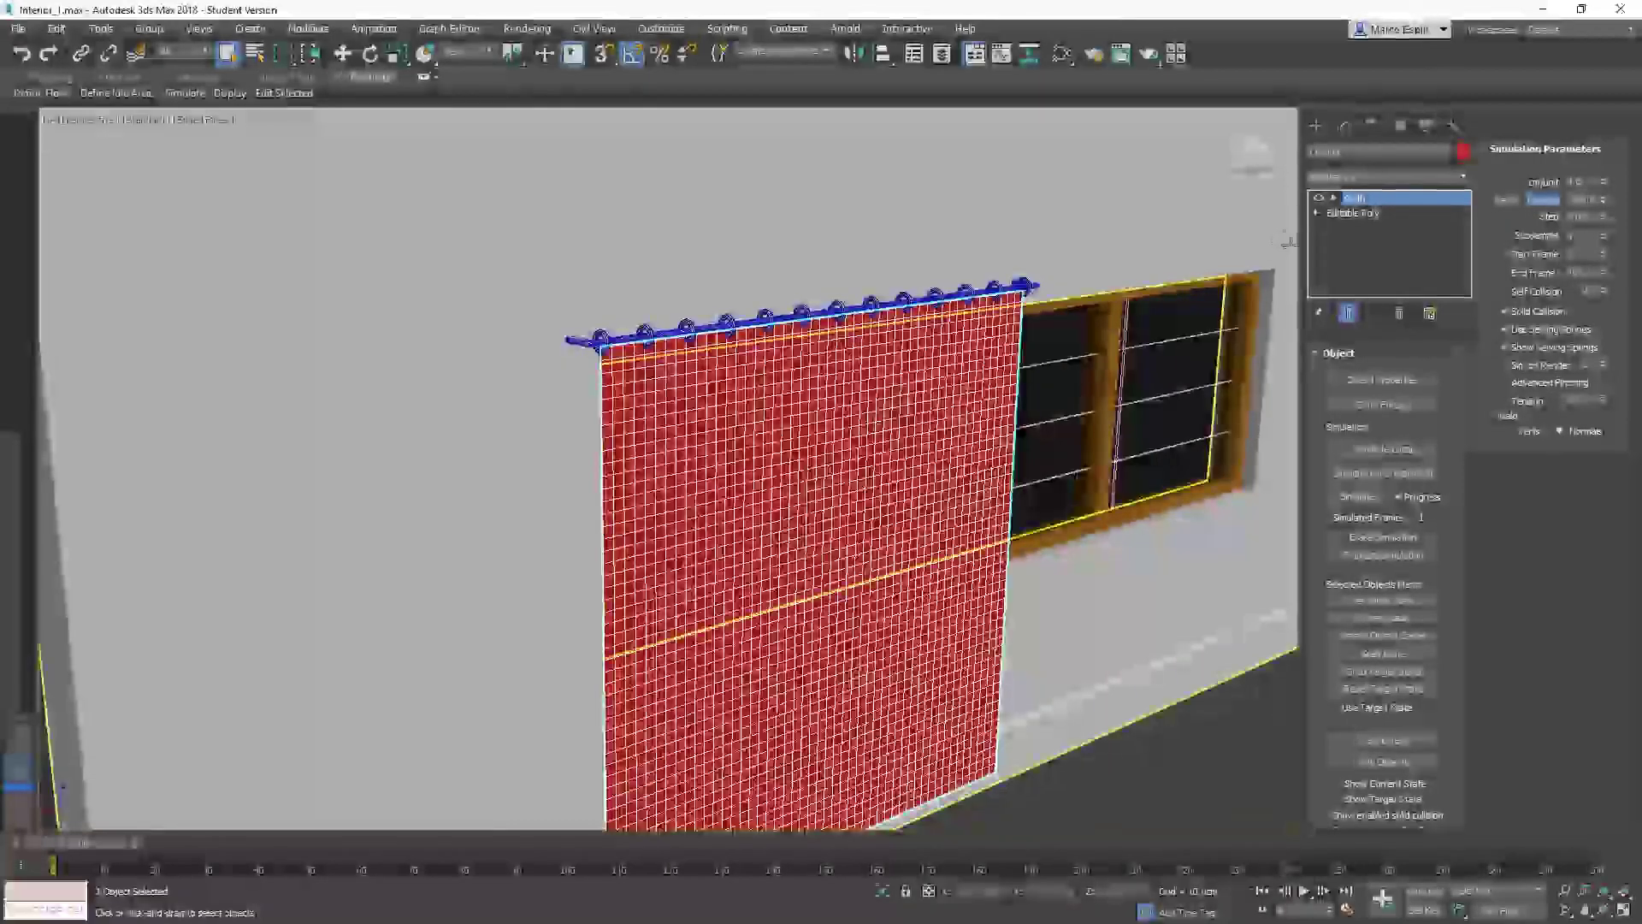
click(1369, 380)
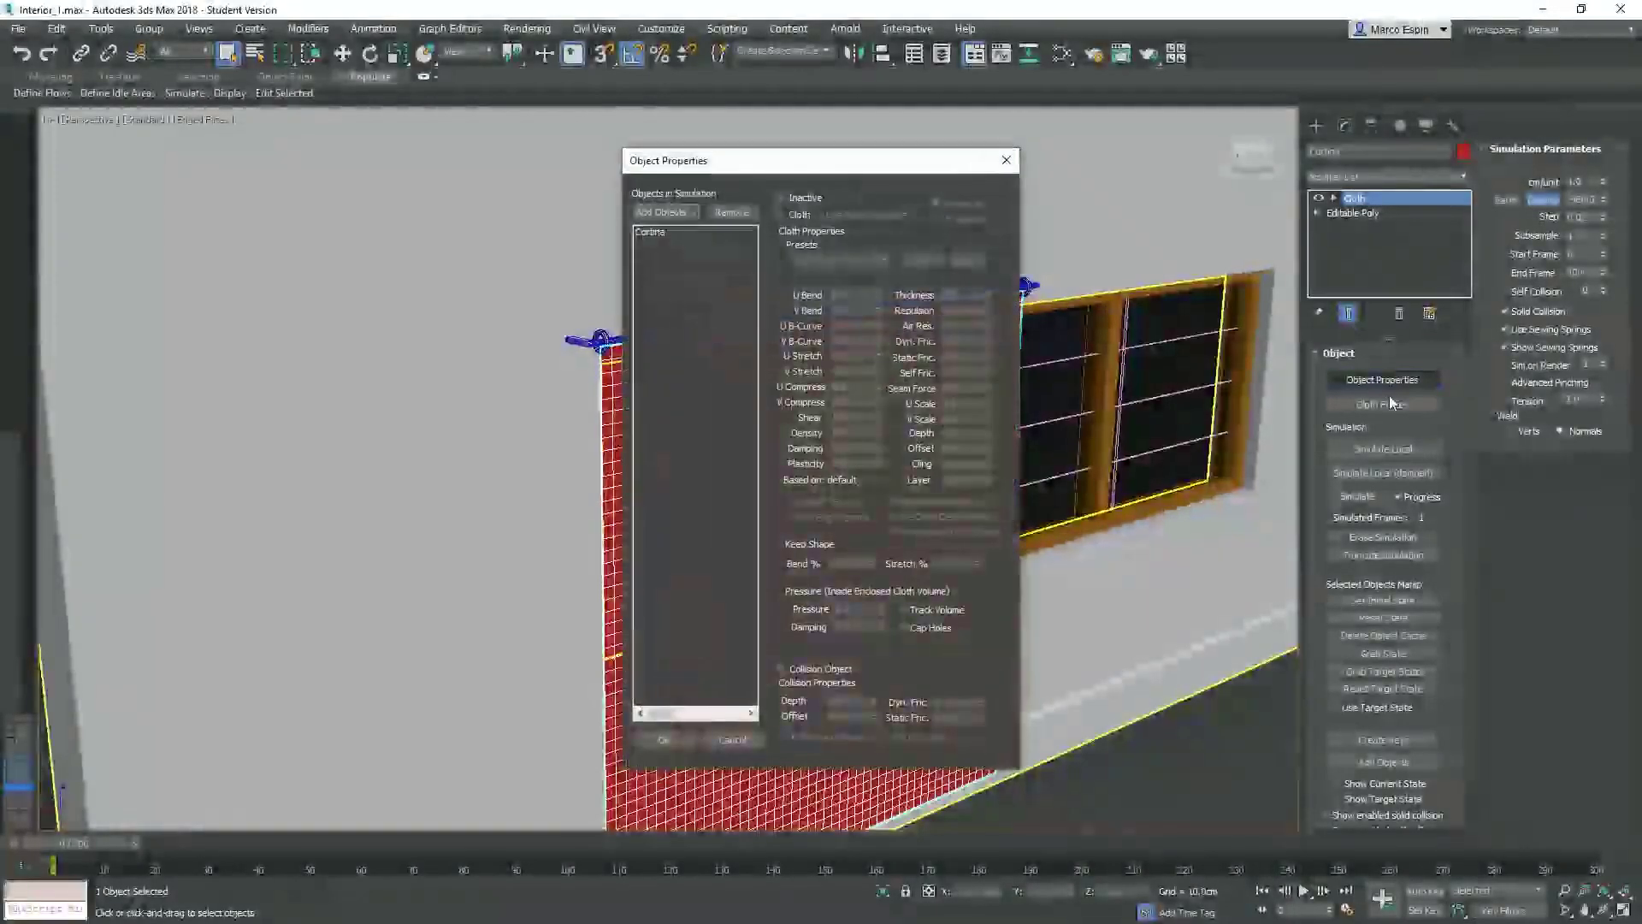
click(779, 215)
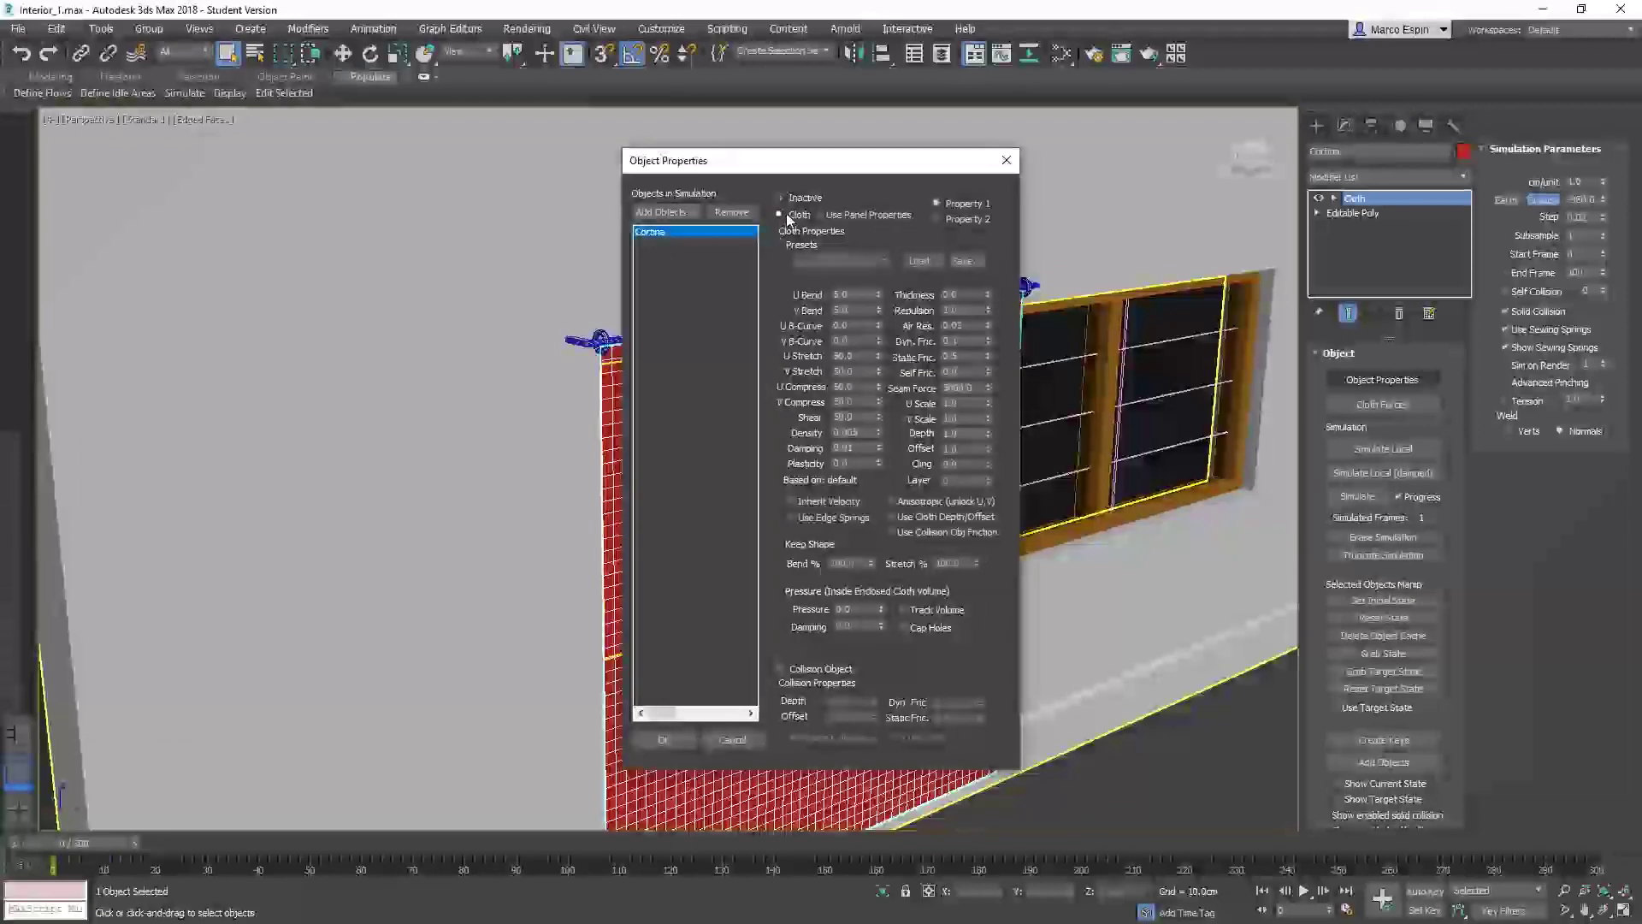
click(866, 260)
click(828, 298)
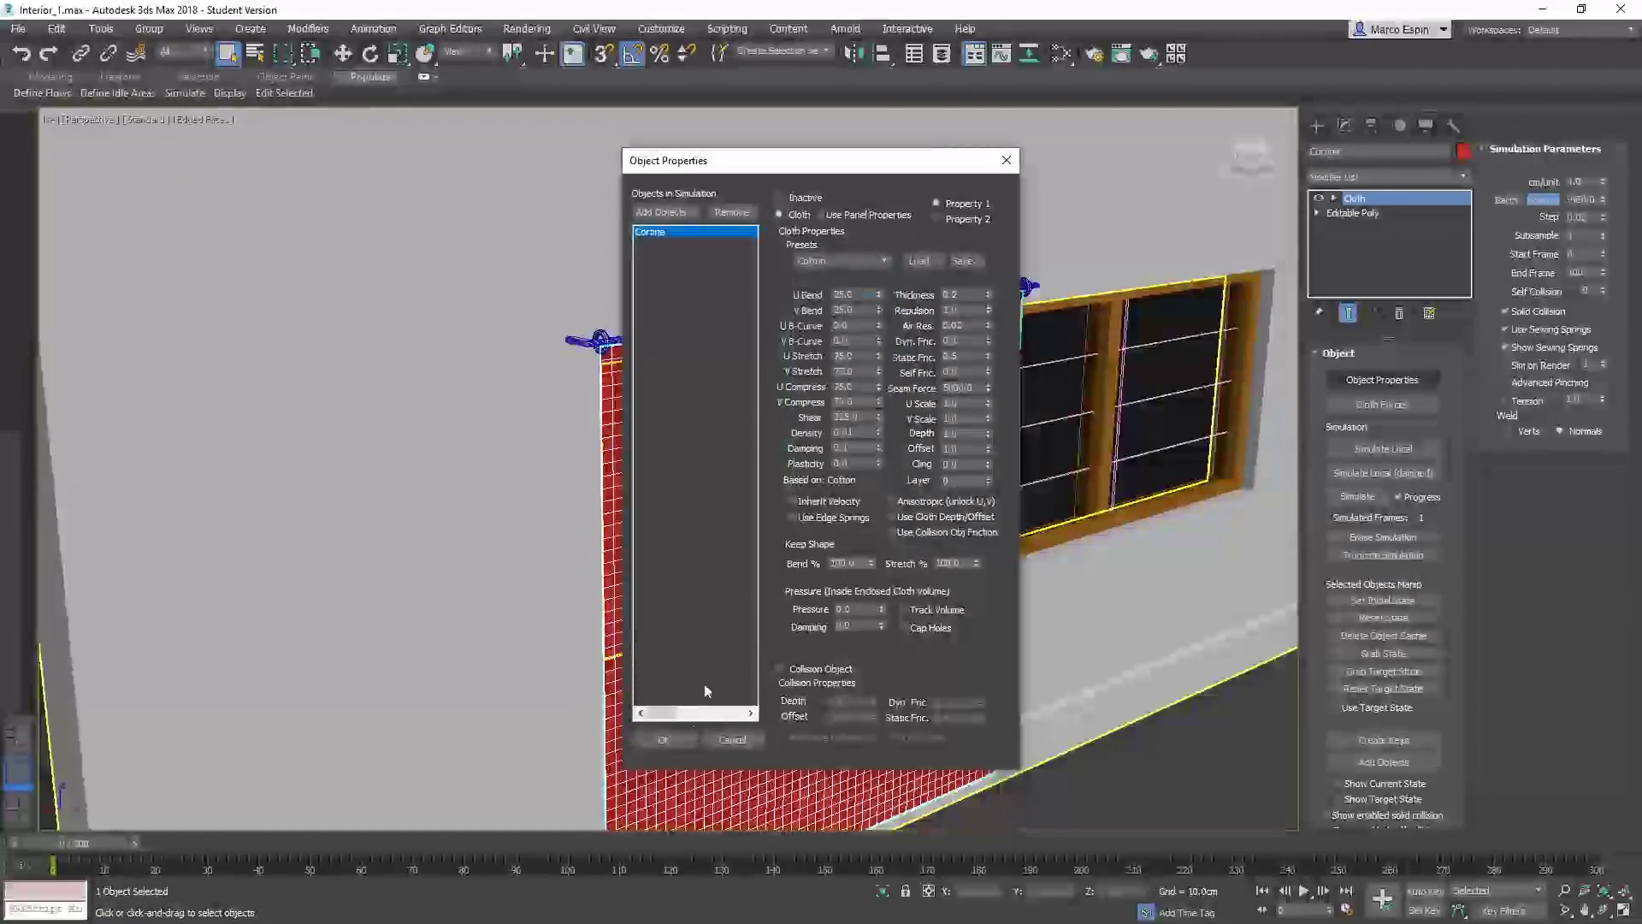
click(663, 739)
middle_drag(814, 661, 726, 598)
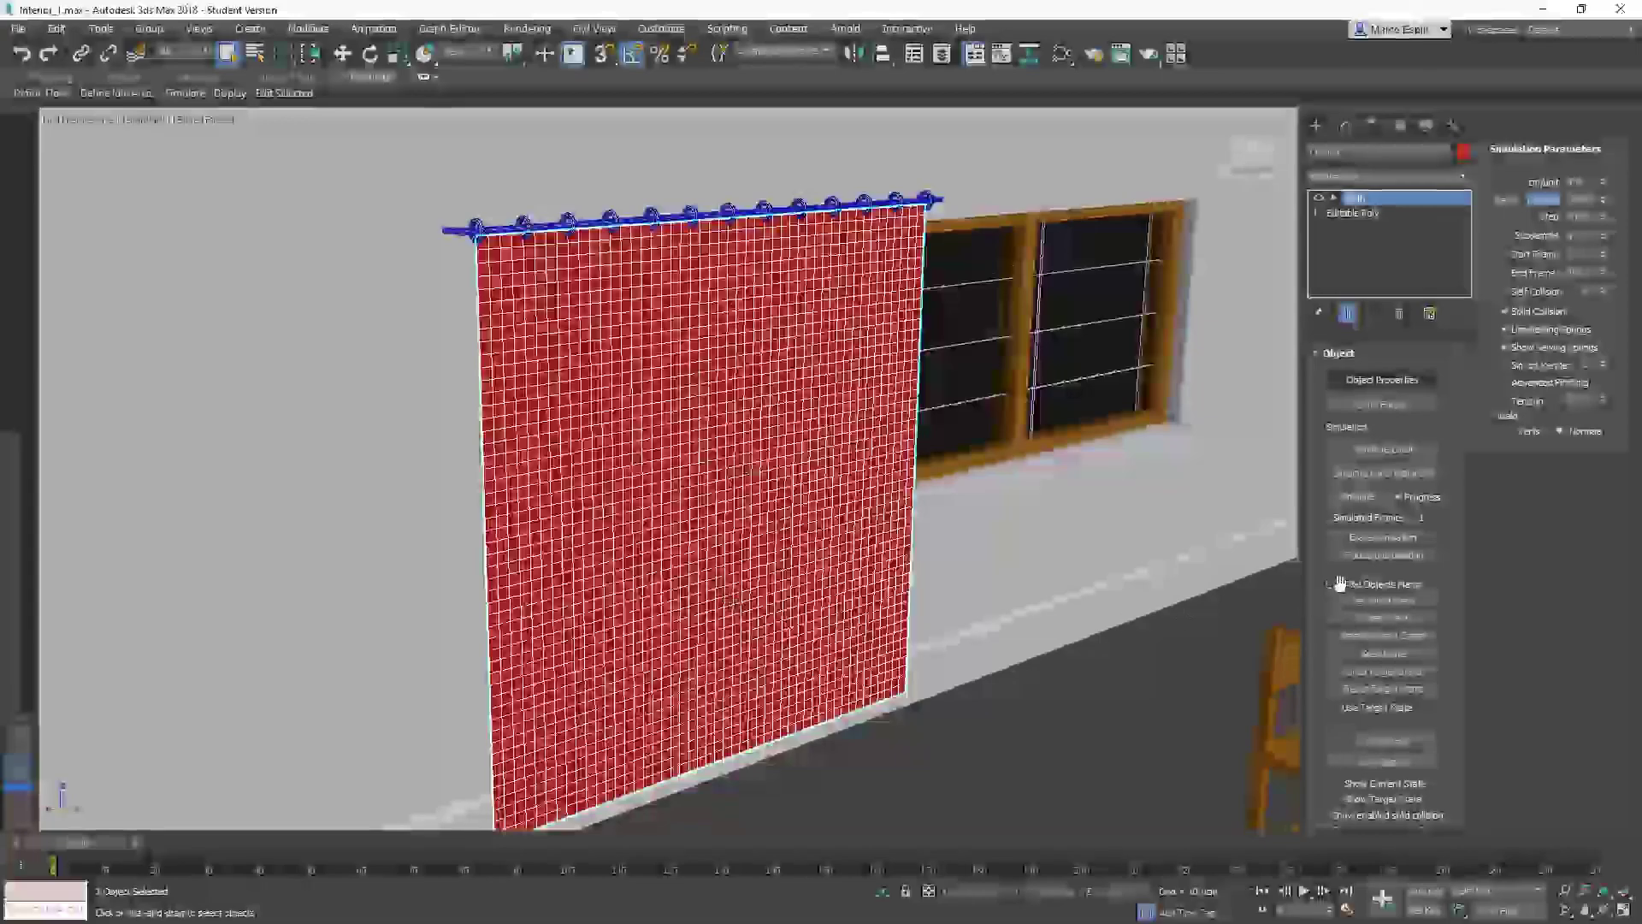
Simulate the curtain over 169 frames, then scrub, orbit and isolate it for inspection
click(1358, 498)
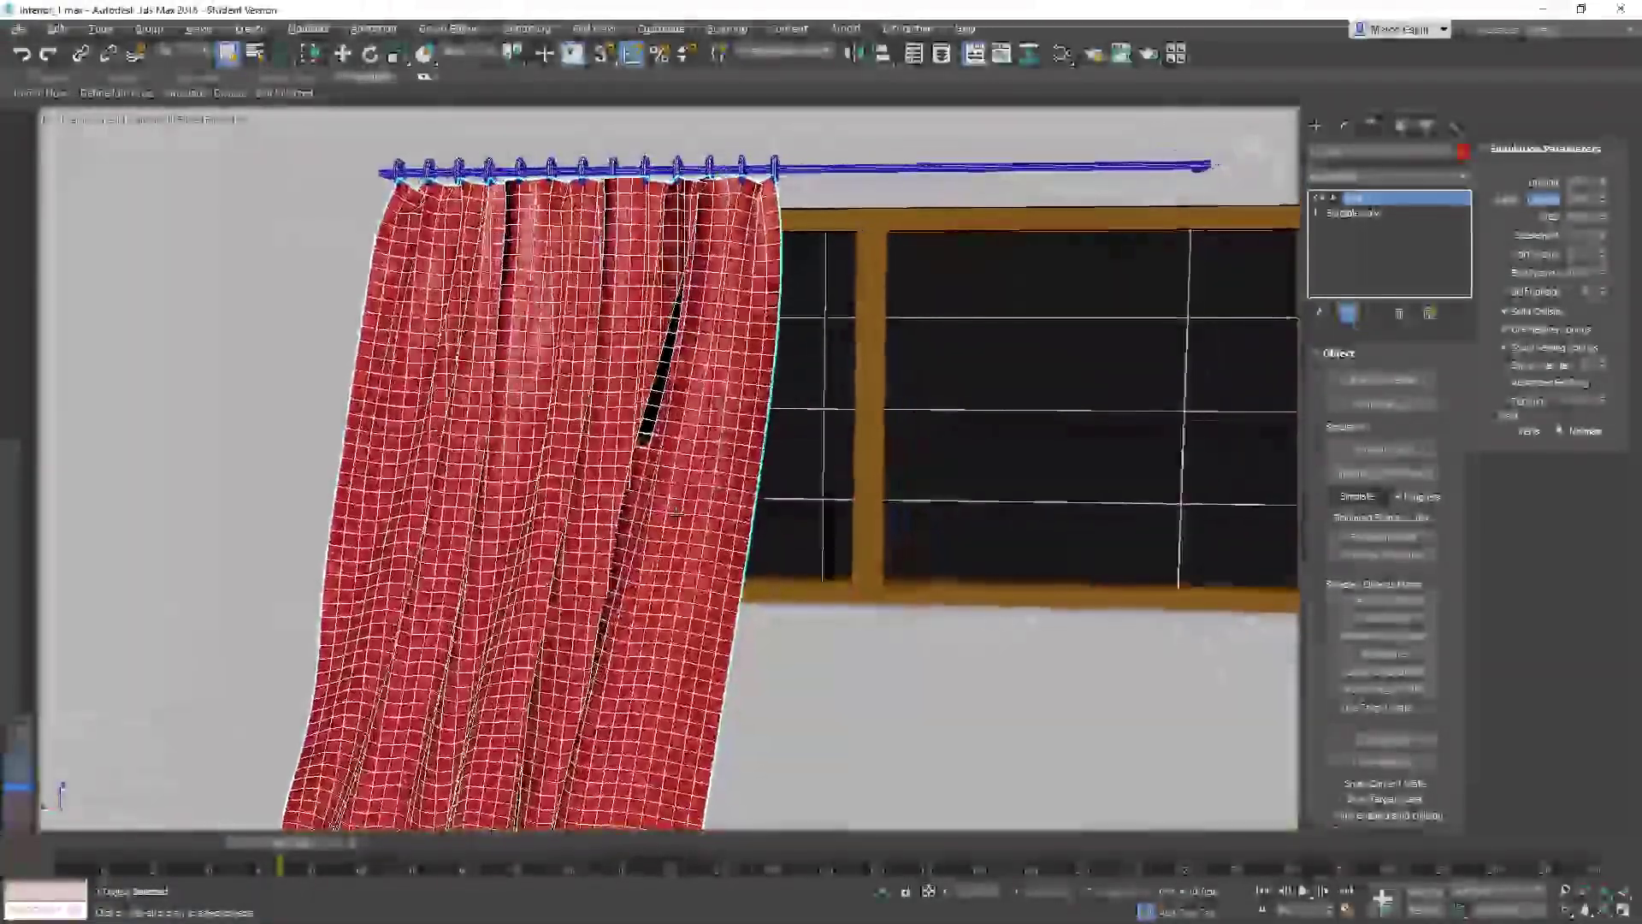
mouse_move(291, 843)
mouse_down()
mouse_move(912, 842)
mouse_move(670, 881)
mouse_up()
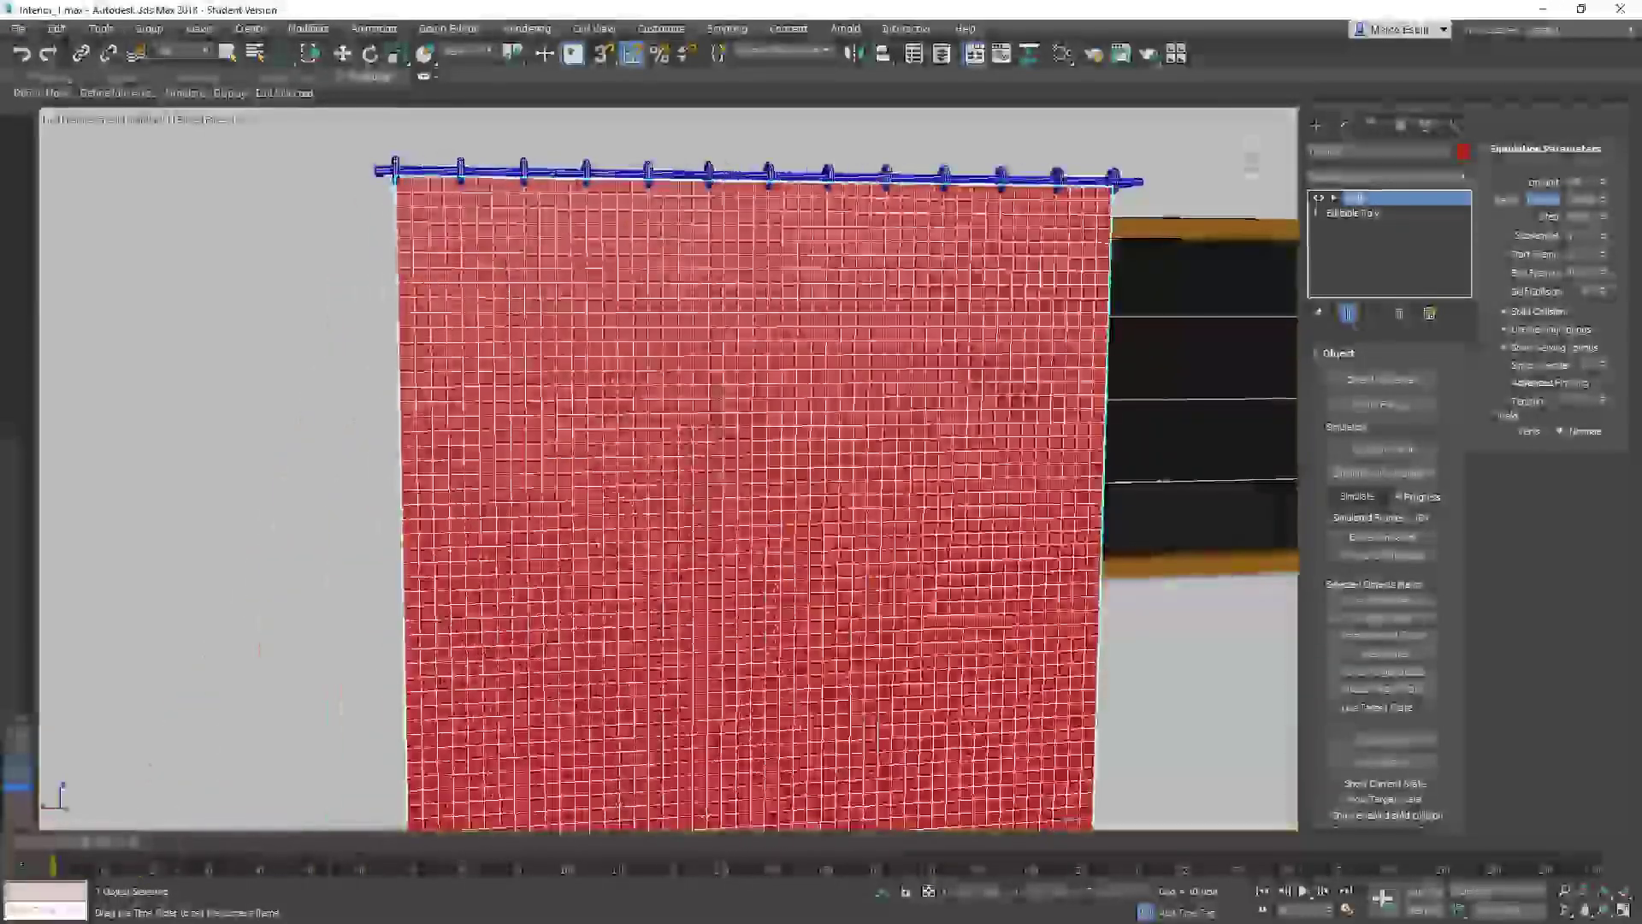
scroll(736, 604, down, 3)
scroll(737, 605, down, 3)
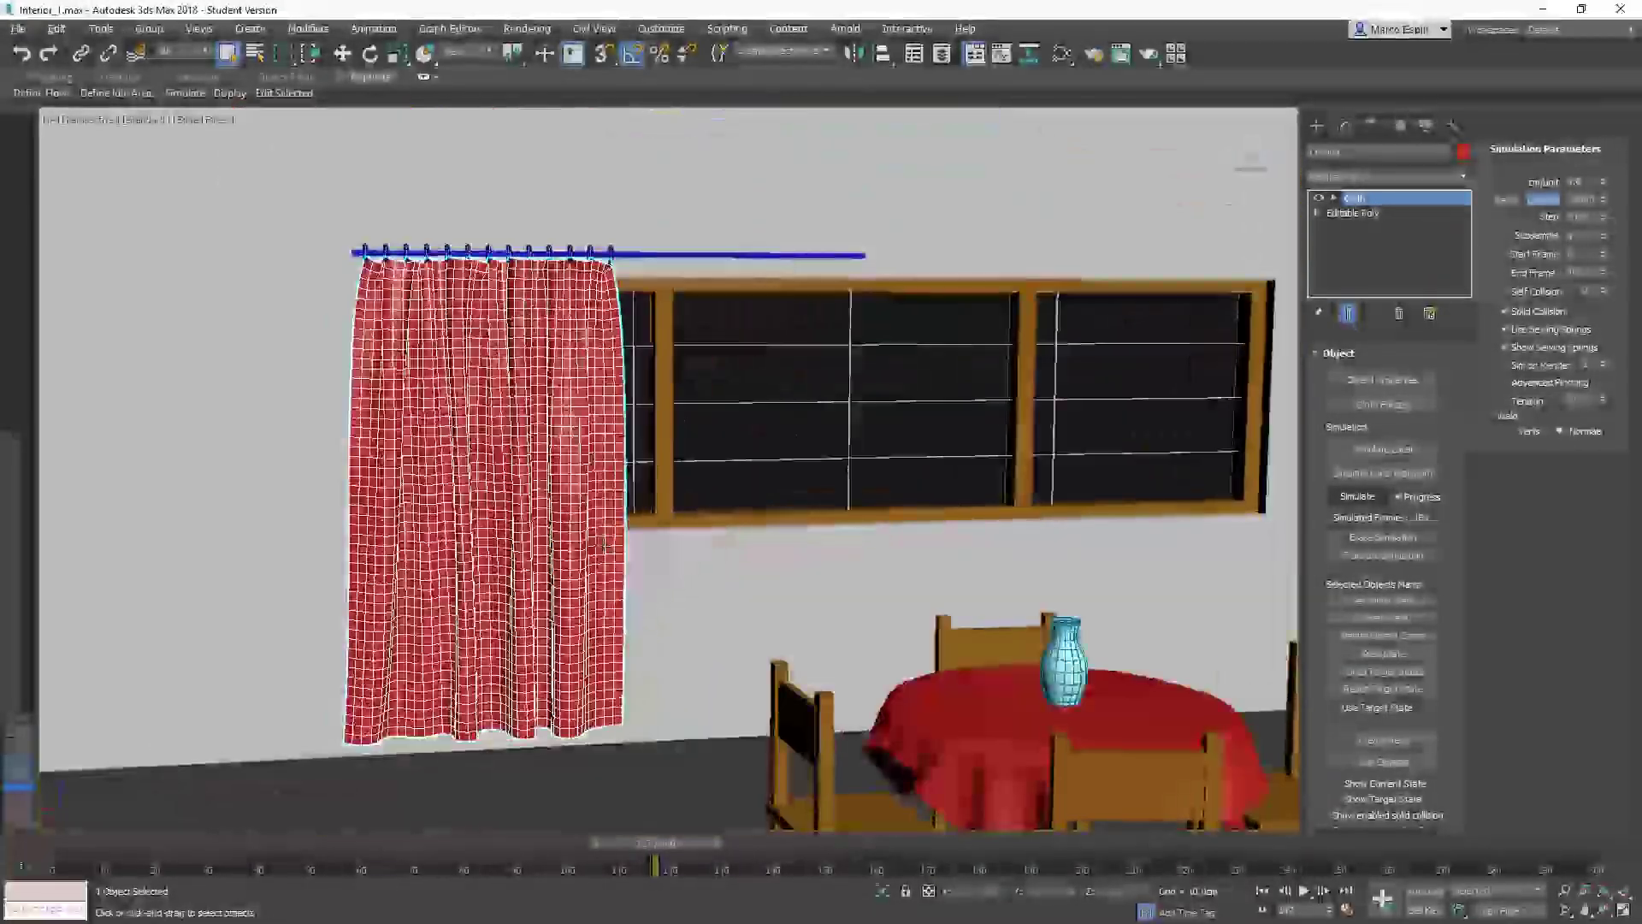
alt+middle_drag(701, 582, 635, 556)
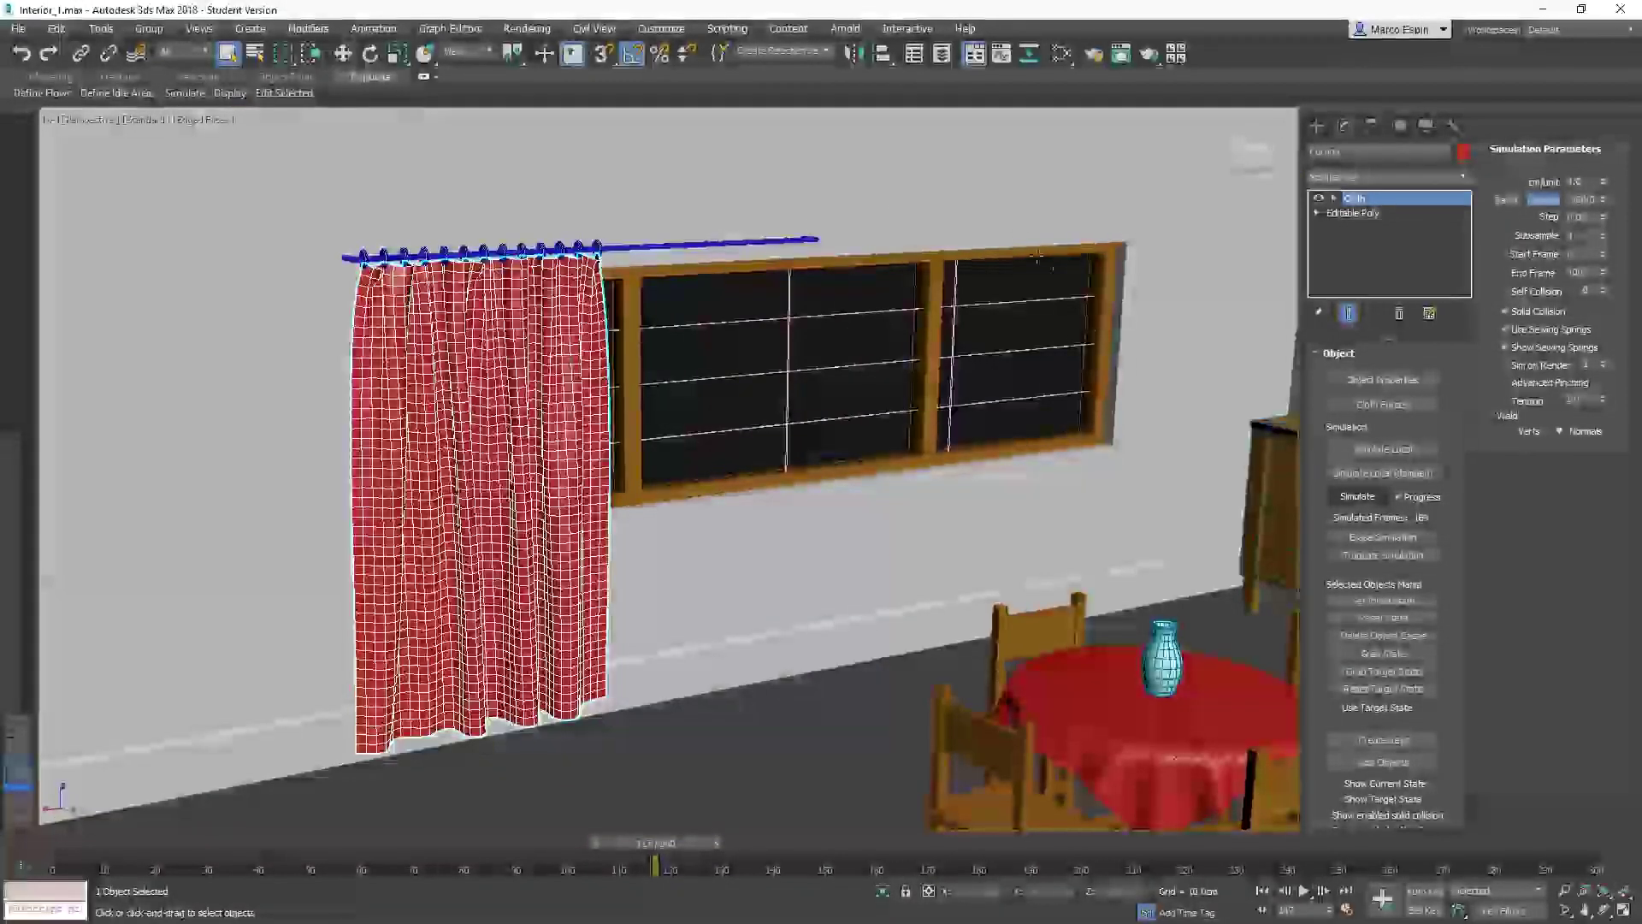
mouse_move(1037, 255)
alt+middle_down()
mouse_move(828, 536)
mouse_move(863, 542)
alt+middle_up()
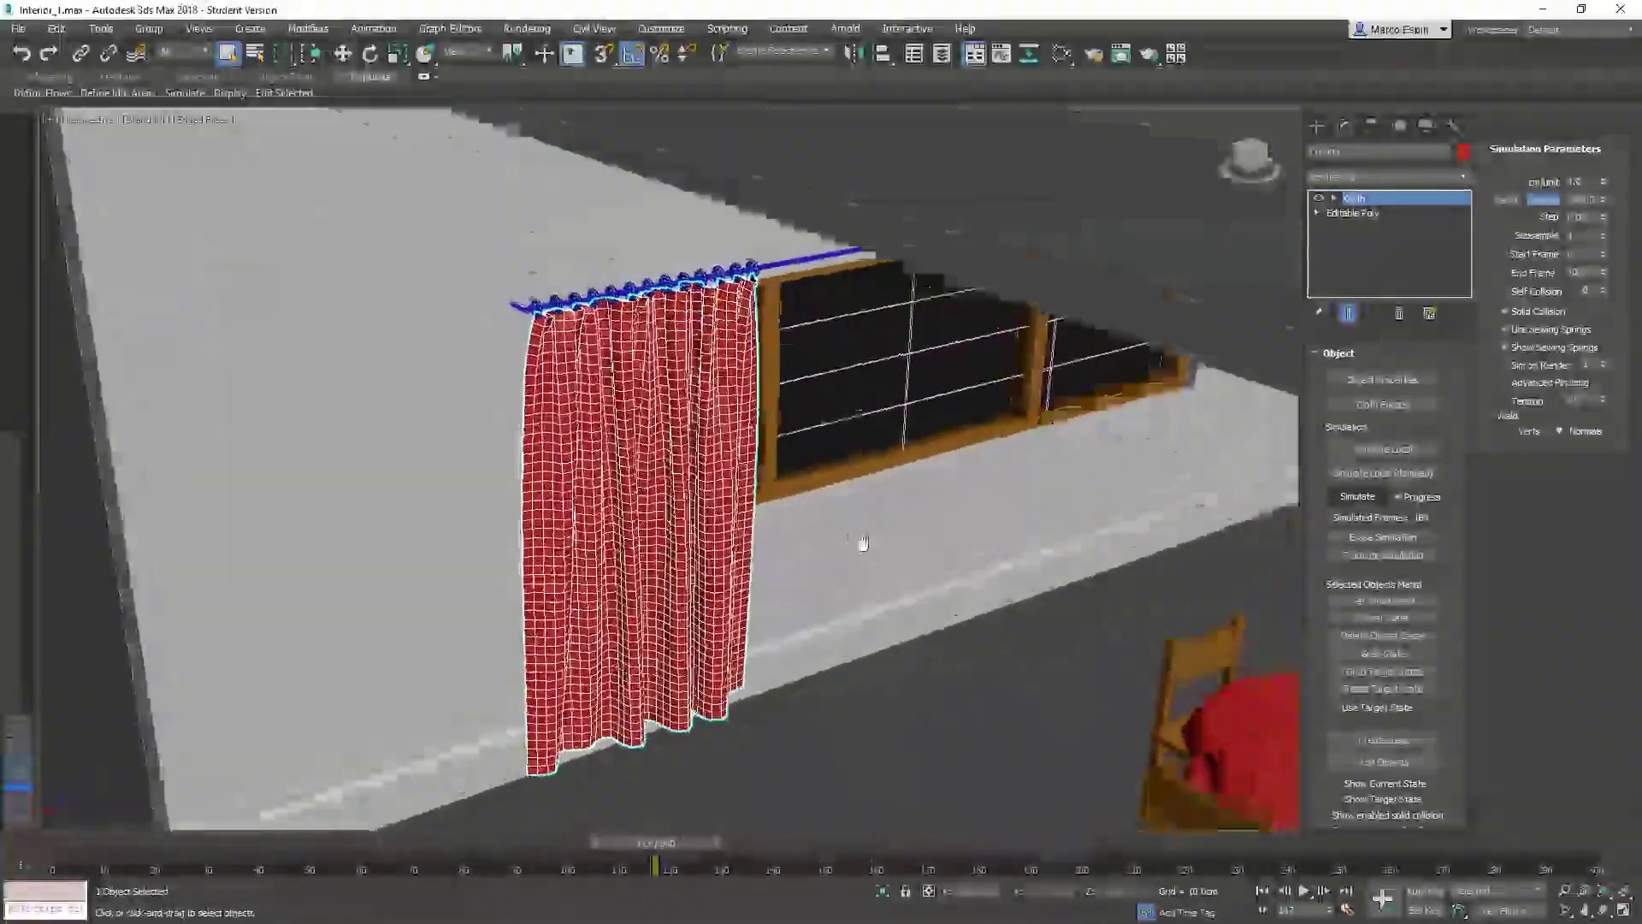
key(alt+q)
key(alt+q)
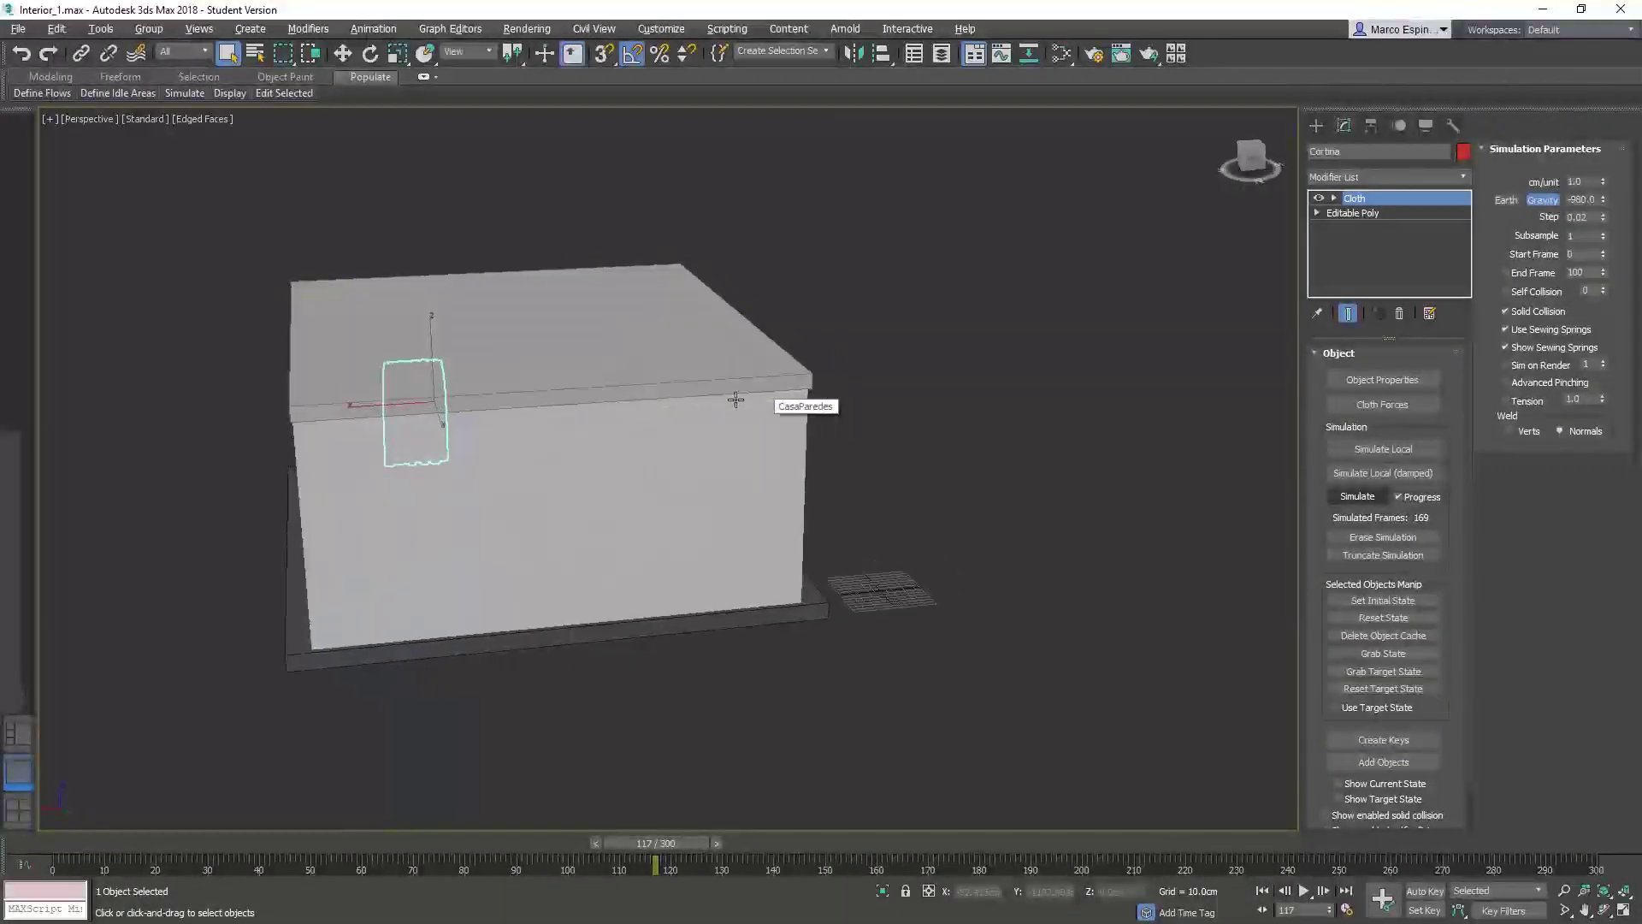
mouse_move(757, 405)
alt+middle_down()
mouse_move(881, 385)
mouse_move(514, 427)
alt+middle_up()
scroll(513, 428, up, 5)
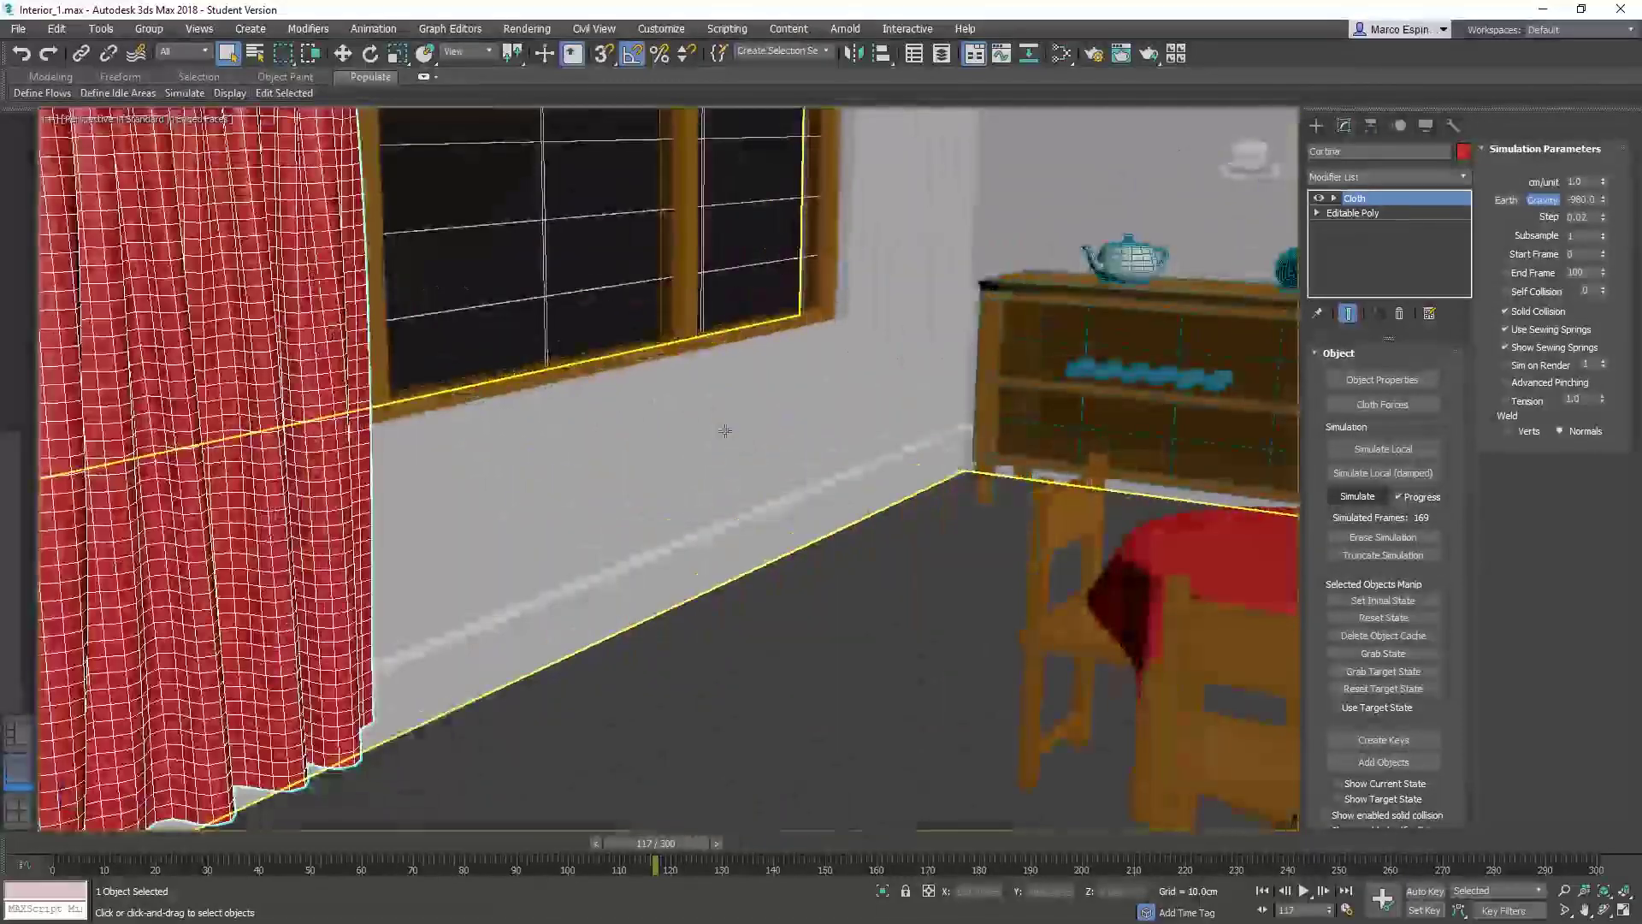
scroll(513, 428, up, 3)
scroll(514, 428, up, 3)
scroll(513, 428, up, 2)
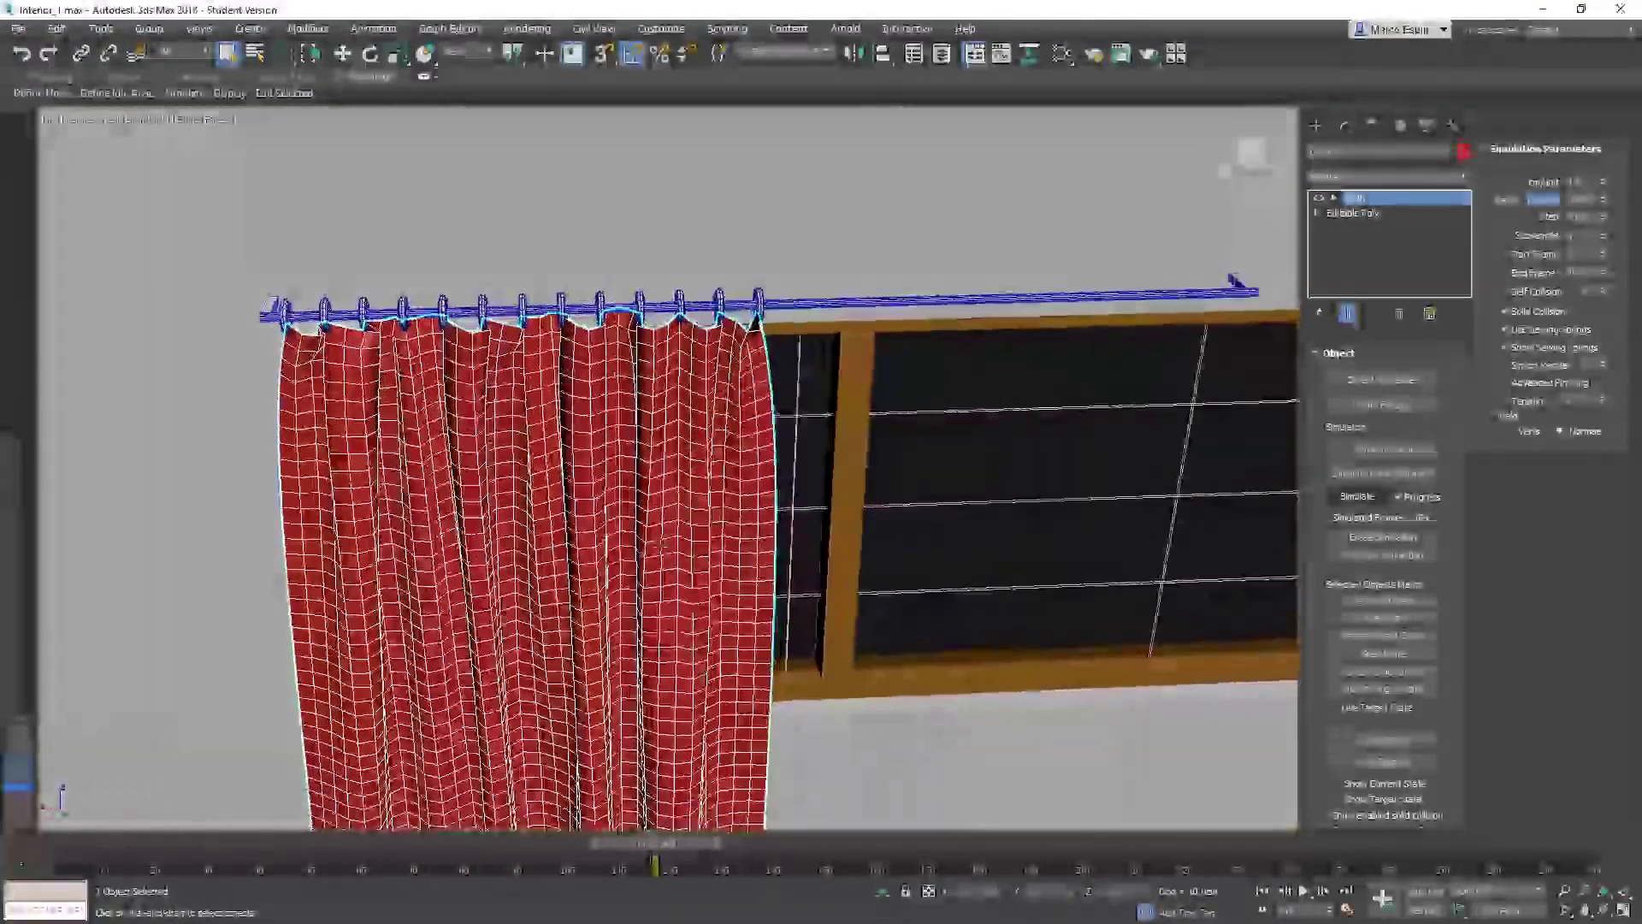
Inspect the simulated curtain rings up close, then rewind the time slider to frame 0
drag(665, 849, 162, 847)
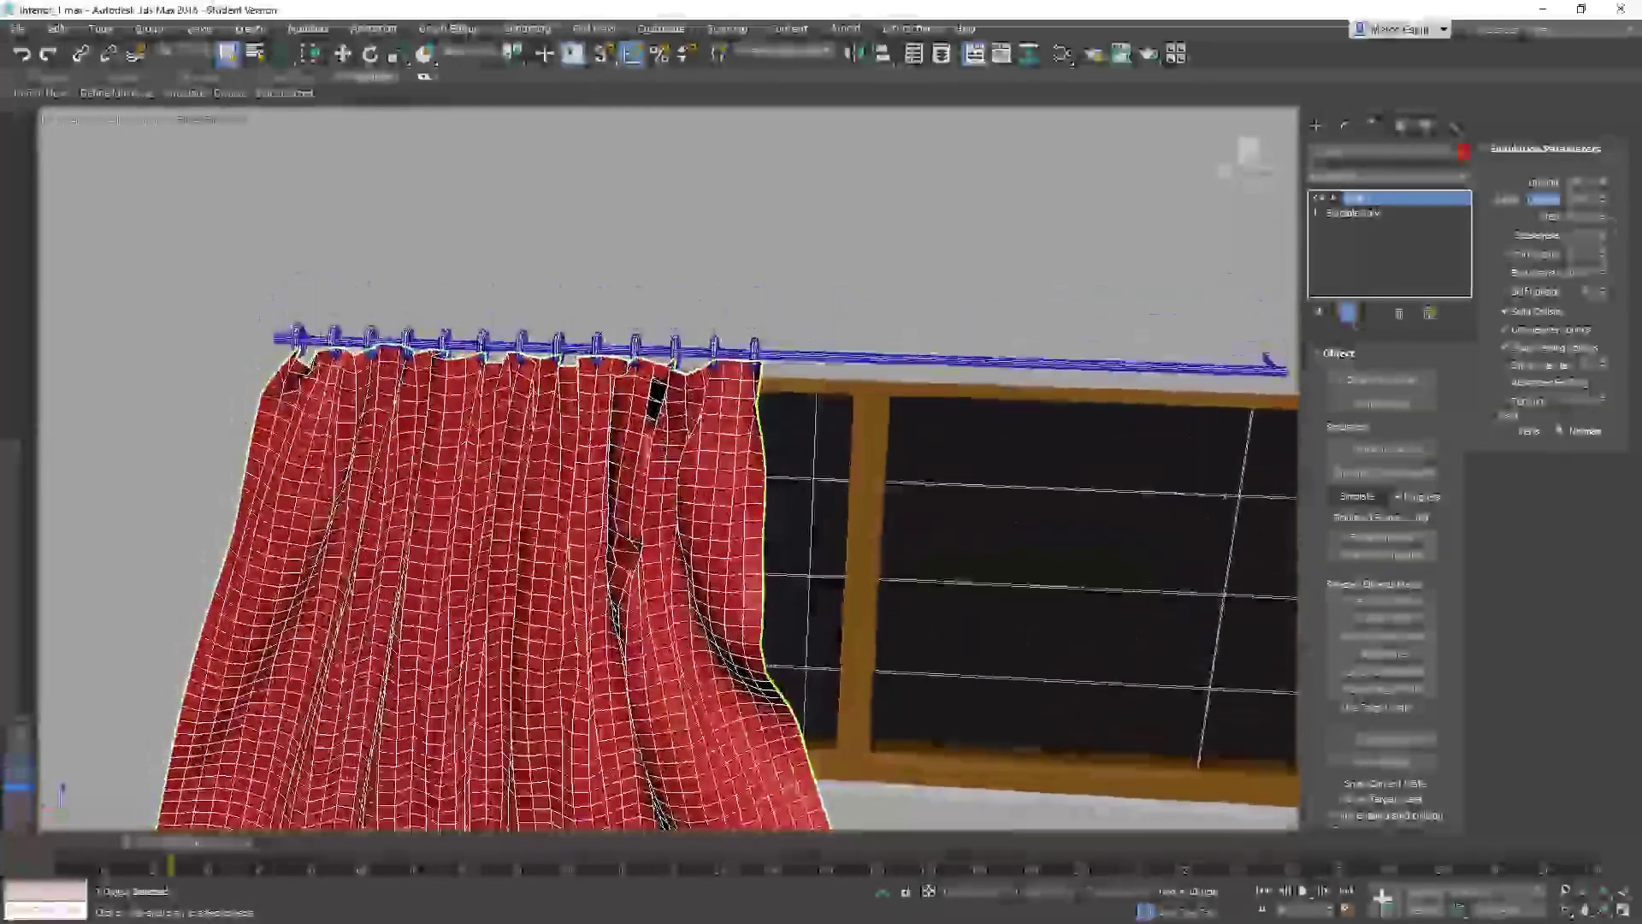
scroll(663, 359, up, 2)
scroll(663, 359, up, 4)
scroll(622, 322, up, 2)
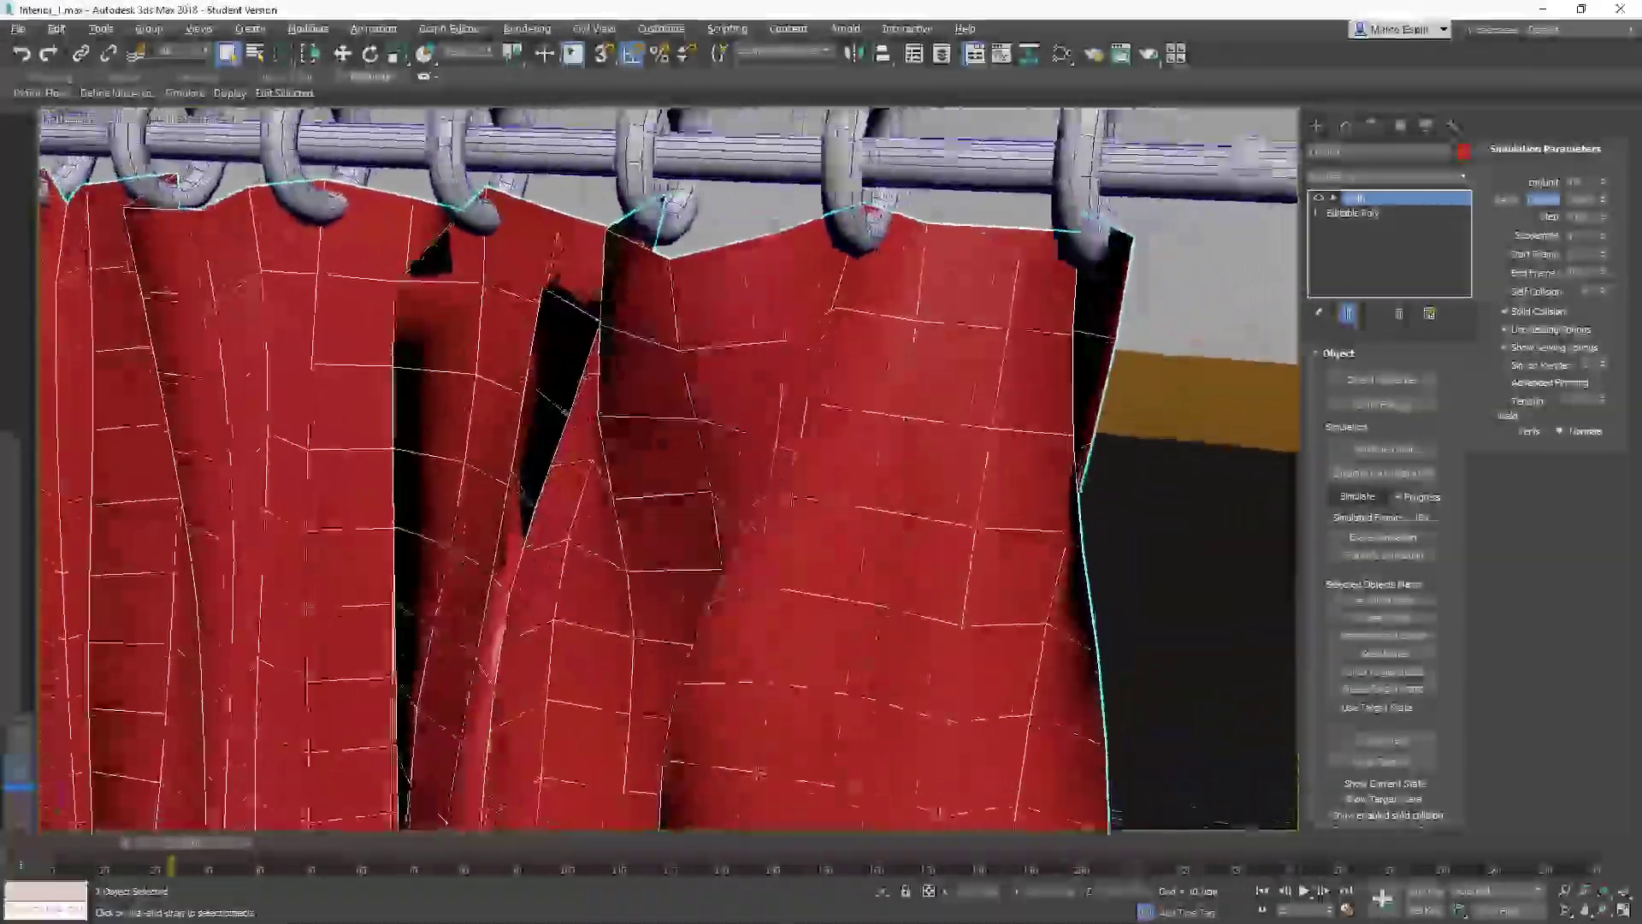
scroll(622, 321, up, 4)
scroll(622, 322, up, 1)
scroll(621, 321, down, 3)
scroll(622, 321, down, 2)
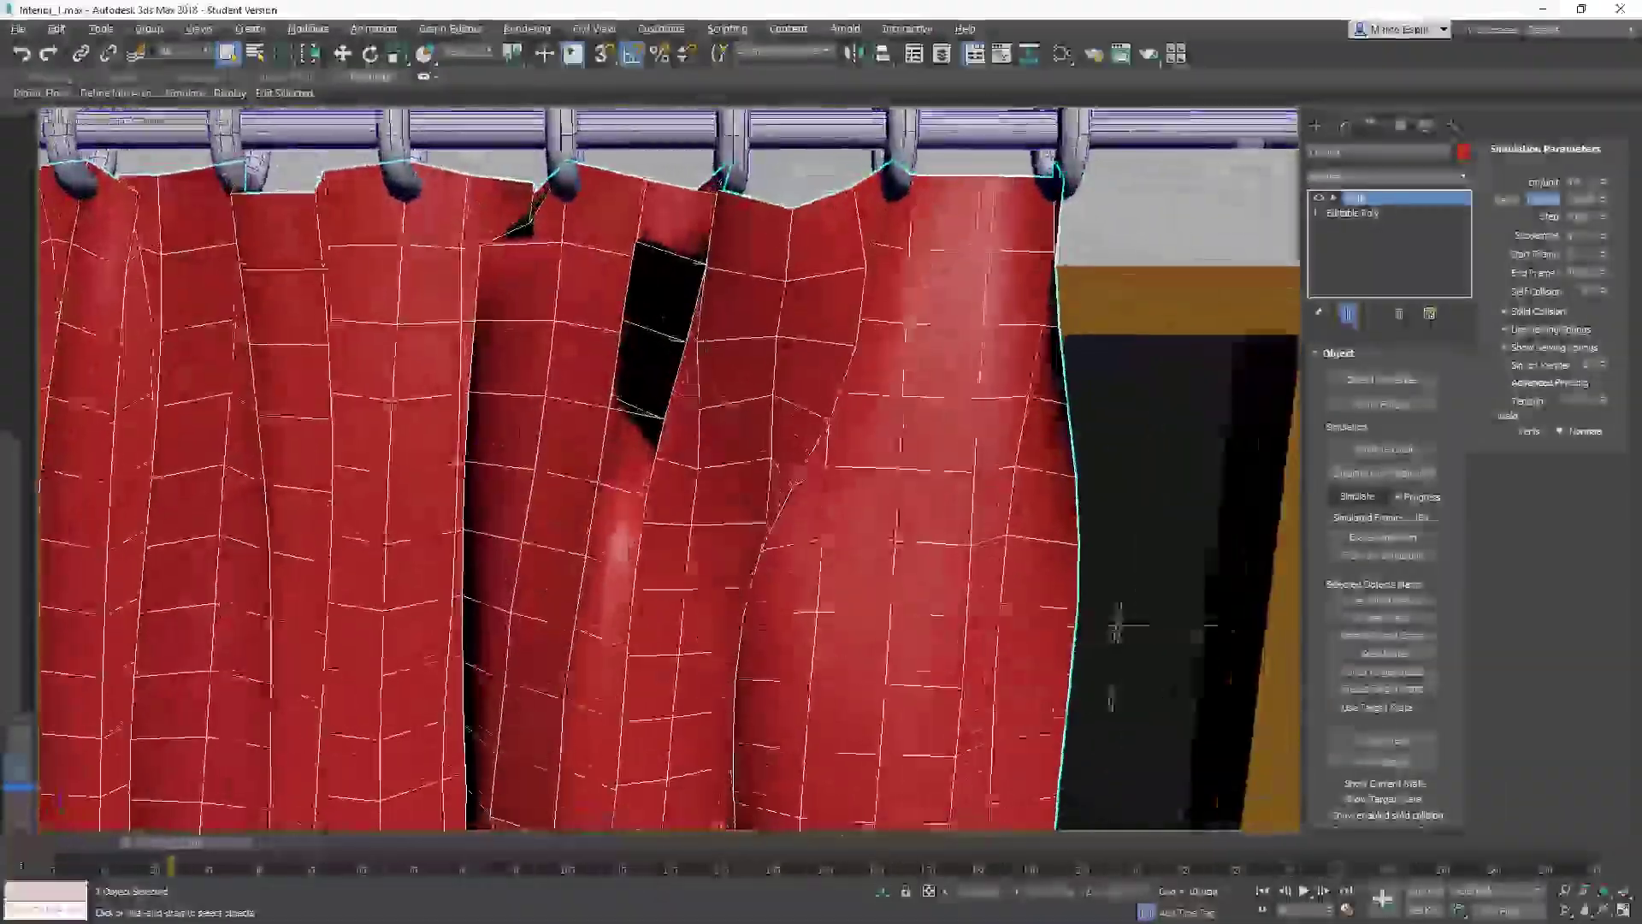
alt+middle_drag(622, 321, 548, 325)
scroll(539, 242, down, 6)
mouse_move(539, 242)
alt+middle_down()
mouse_move(684, 343)
mouse_move(855, 402)
alt+middle_up()
scroll(805, 395, down, 1)
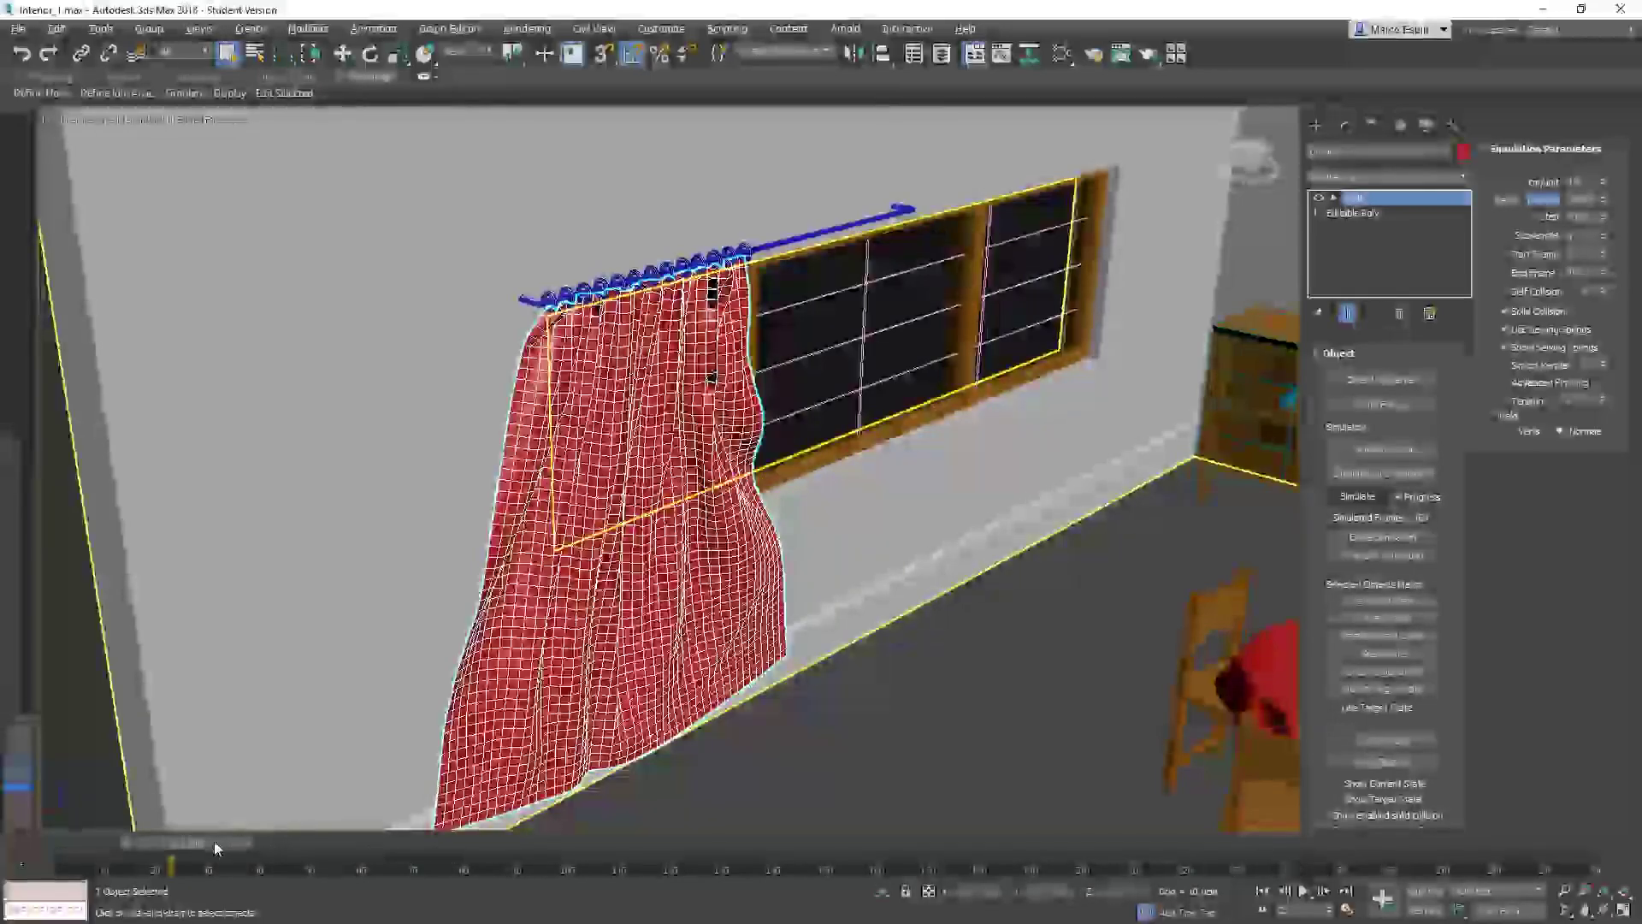
mouse_move(214, 840)
mouse_down()
mouse_move(70, 830)
mouse_move(244, 840)
mouse_move(59, 833)
mouse_up()
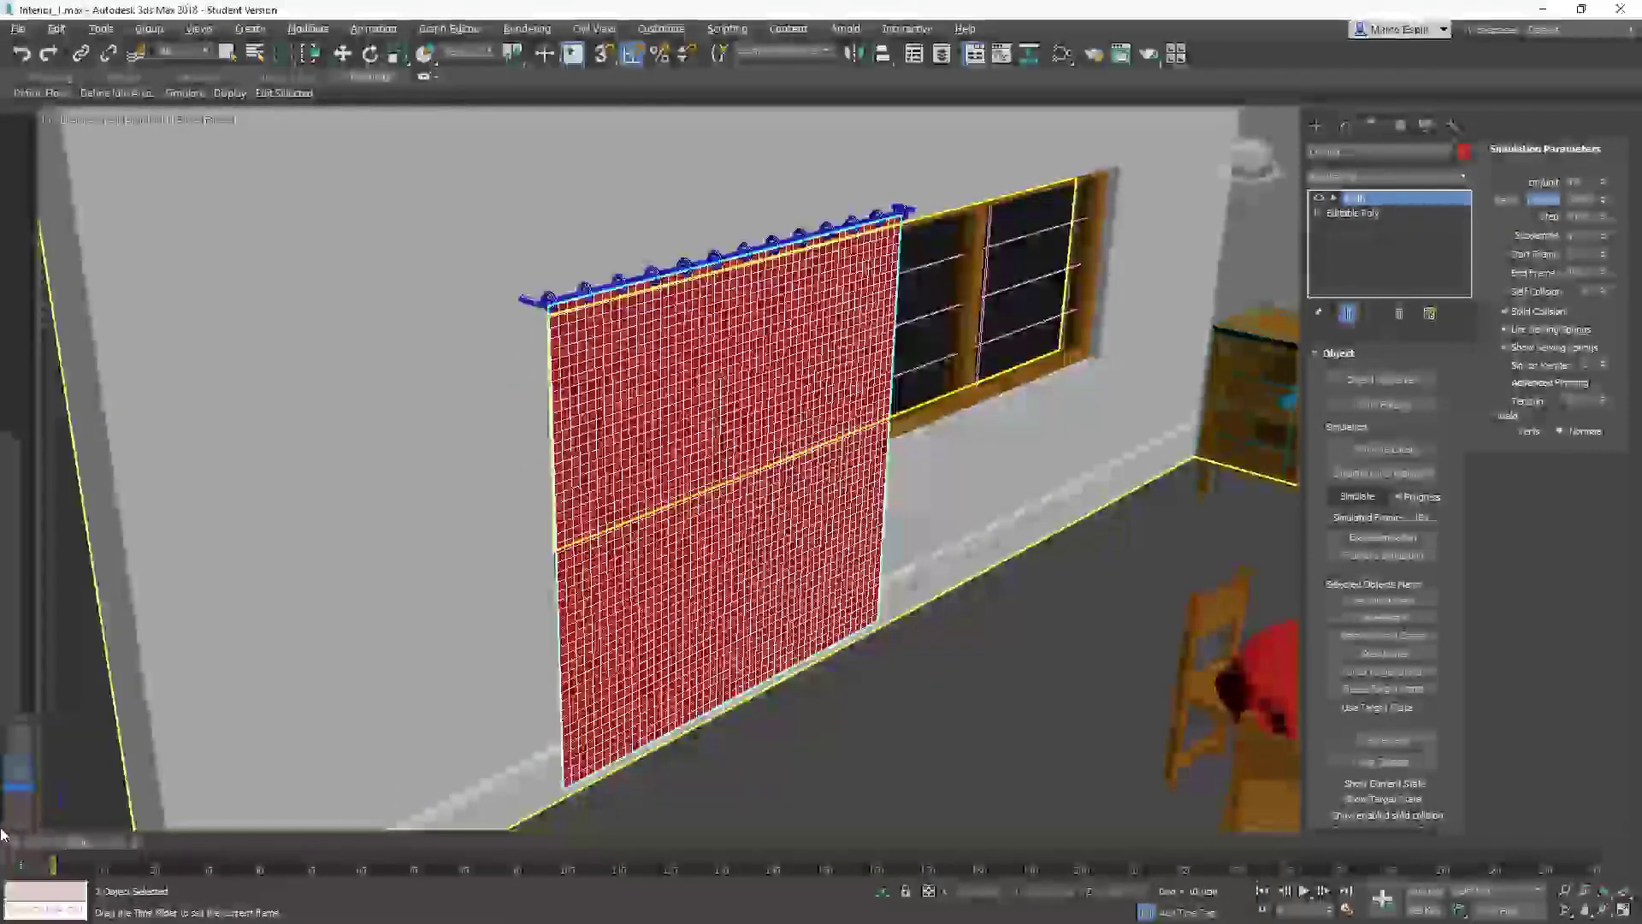
Erase the curtain's cloth simulation so it hangs flat at frame 0 again
click(1388, 538)
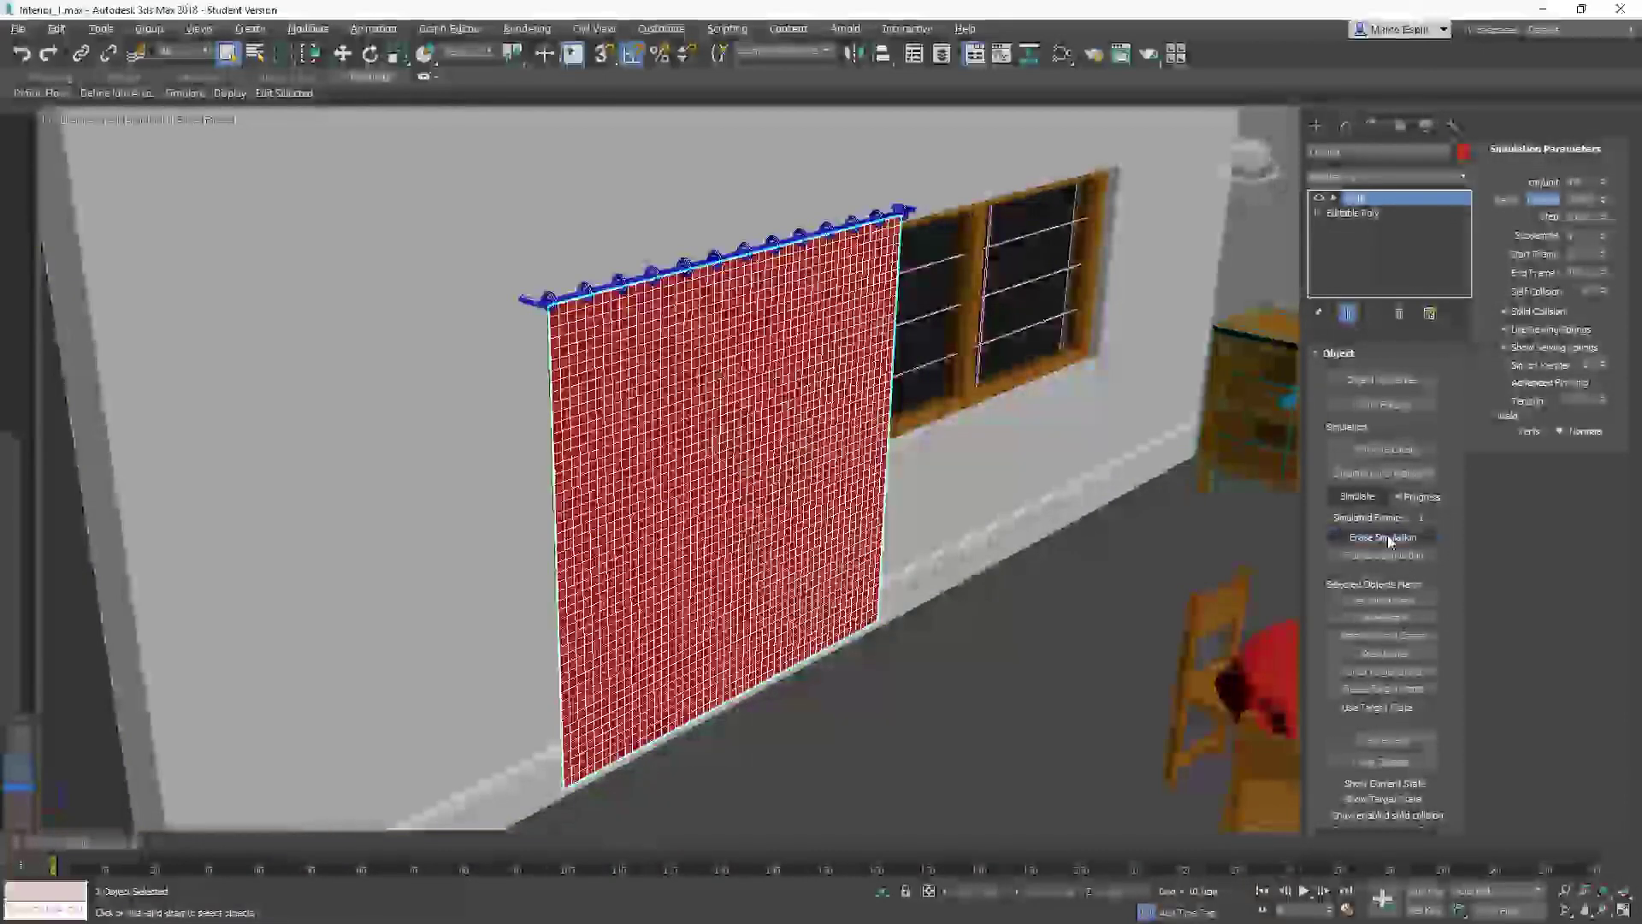
alt+middle_drag(1240, 513, 1148, 451)
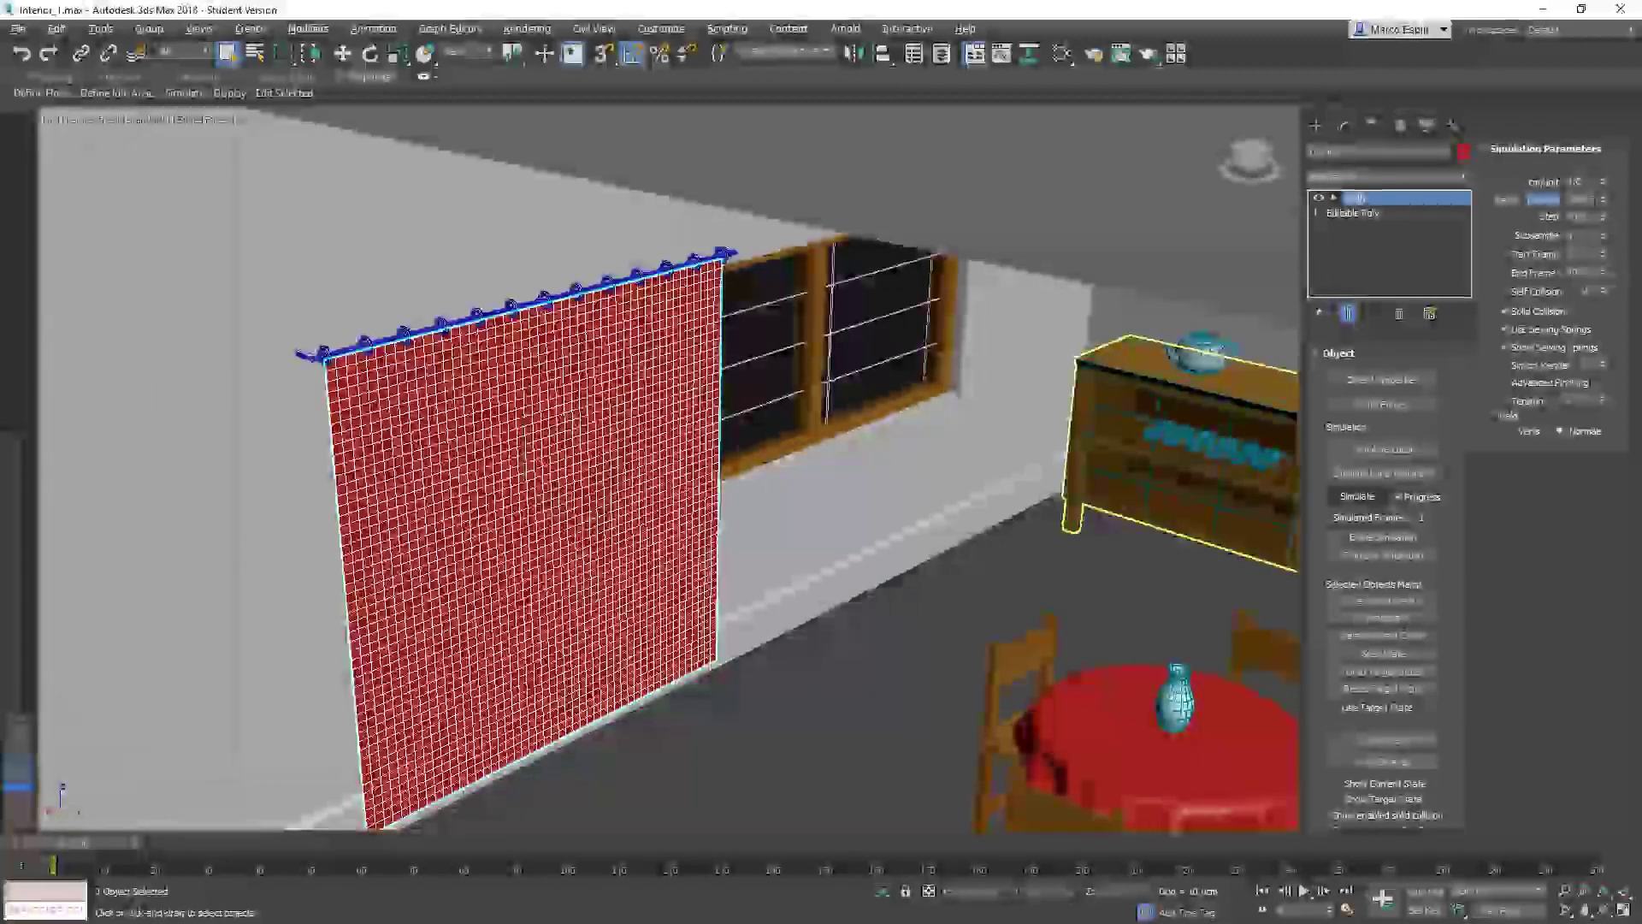
click(1584, 198)
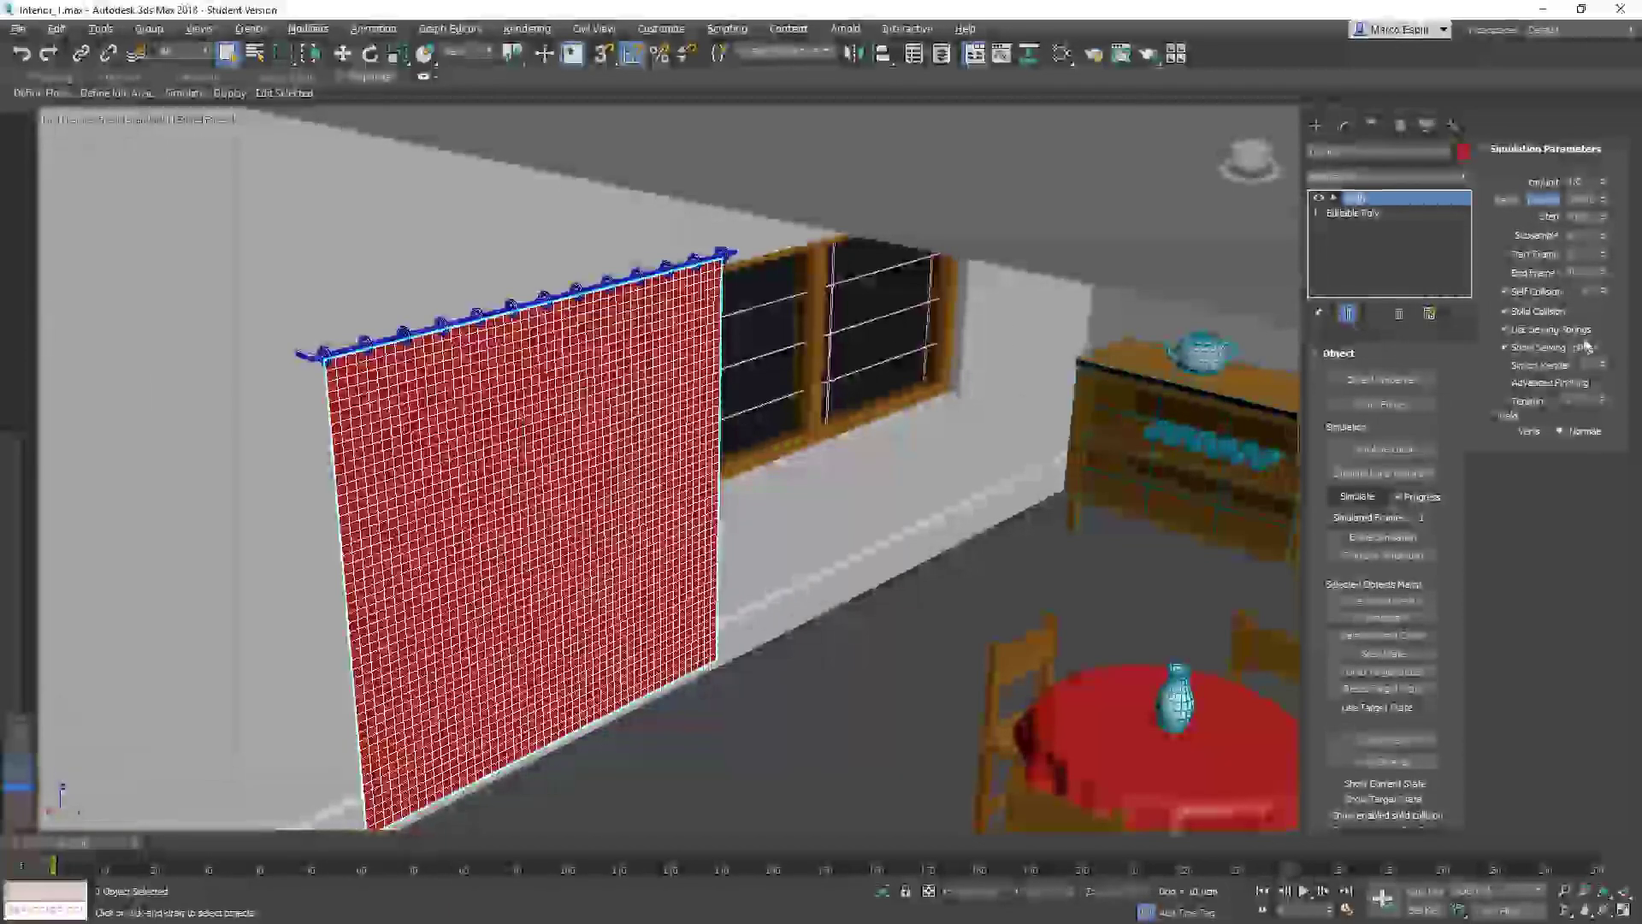
Set the curtain cloth's Self Collision value to 2, then nudge it higher
click(1596, 292)
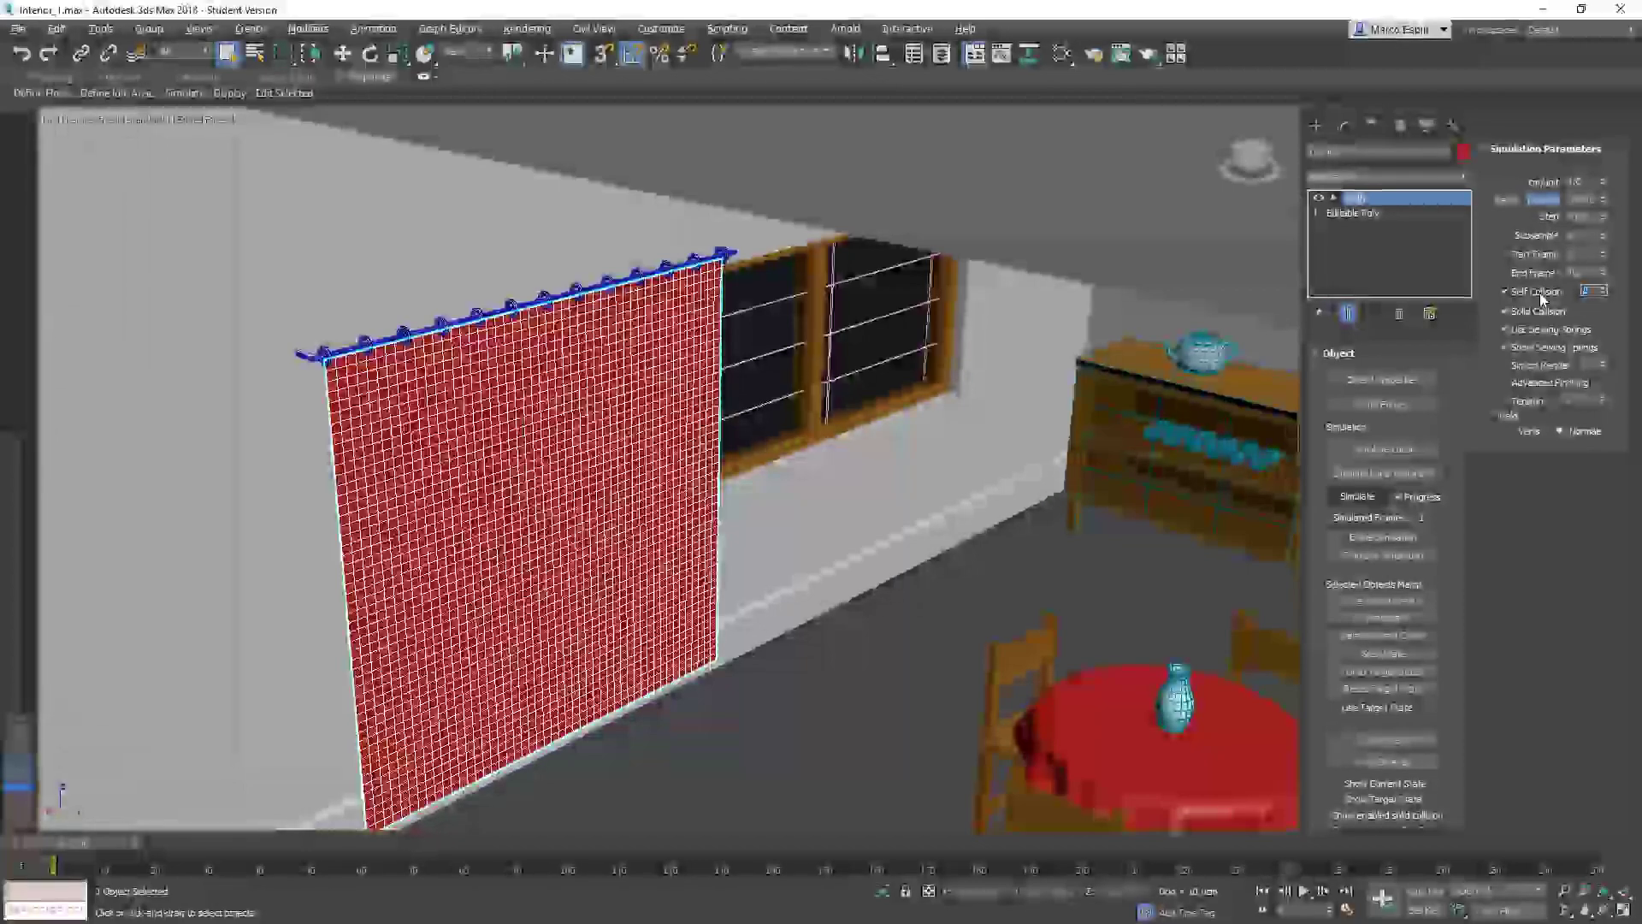
text(2)
click(1605, 293)
click(1606, 292)
click(1605, 293)
alt+middle_drag(616, 471, 665, 473)
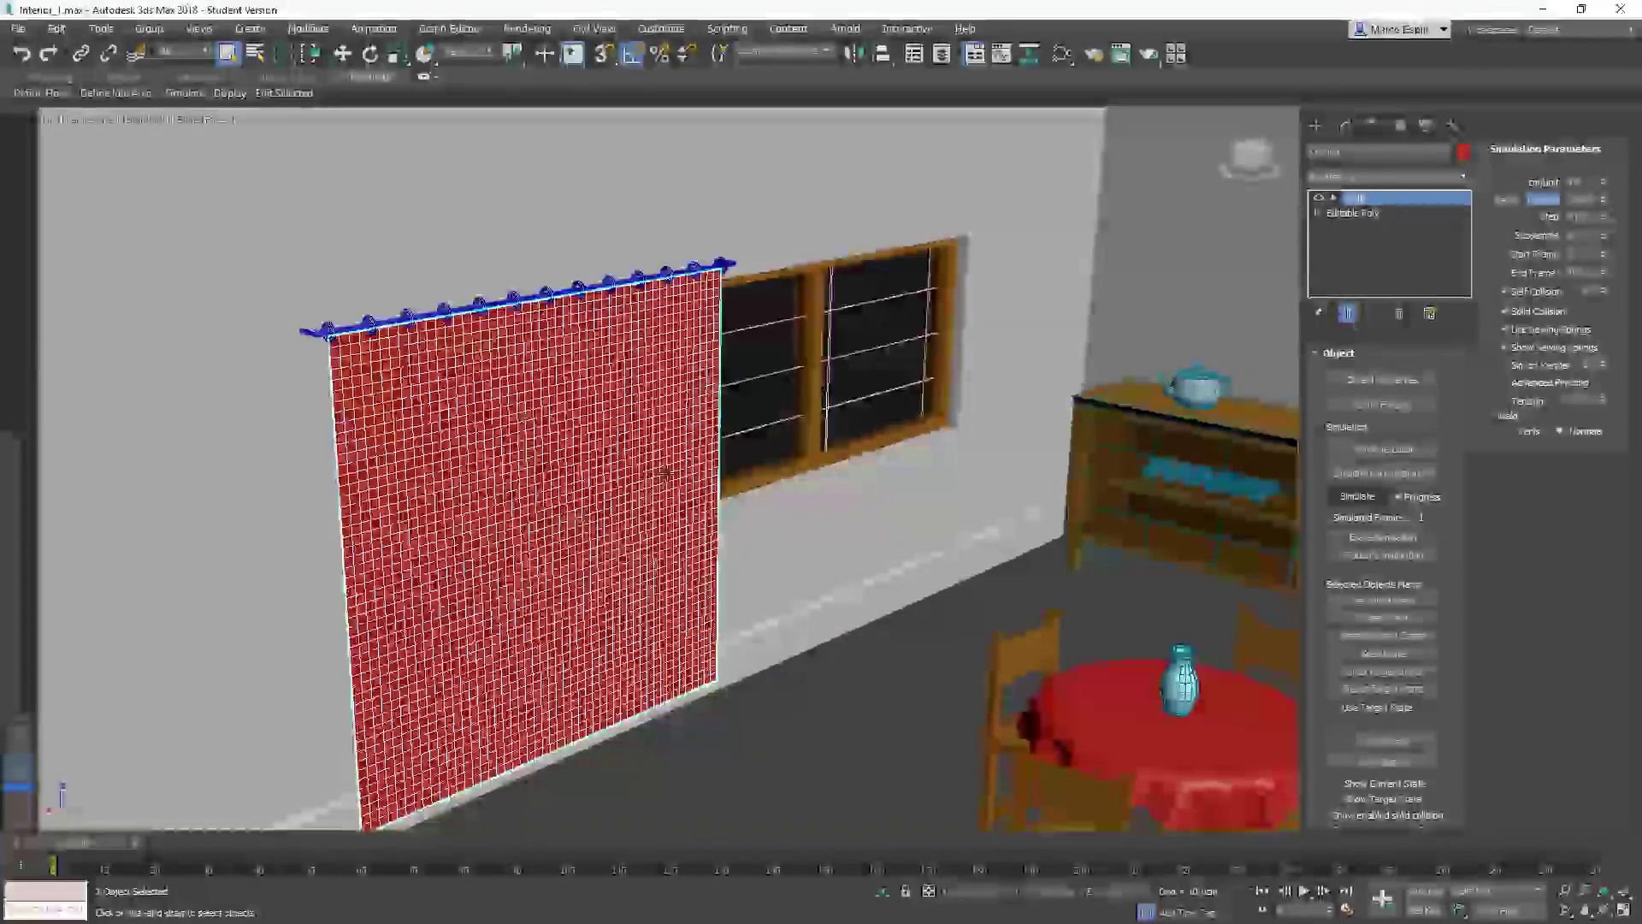
middle_drag(667, 473, 781, 453)
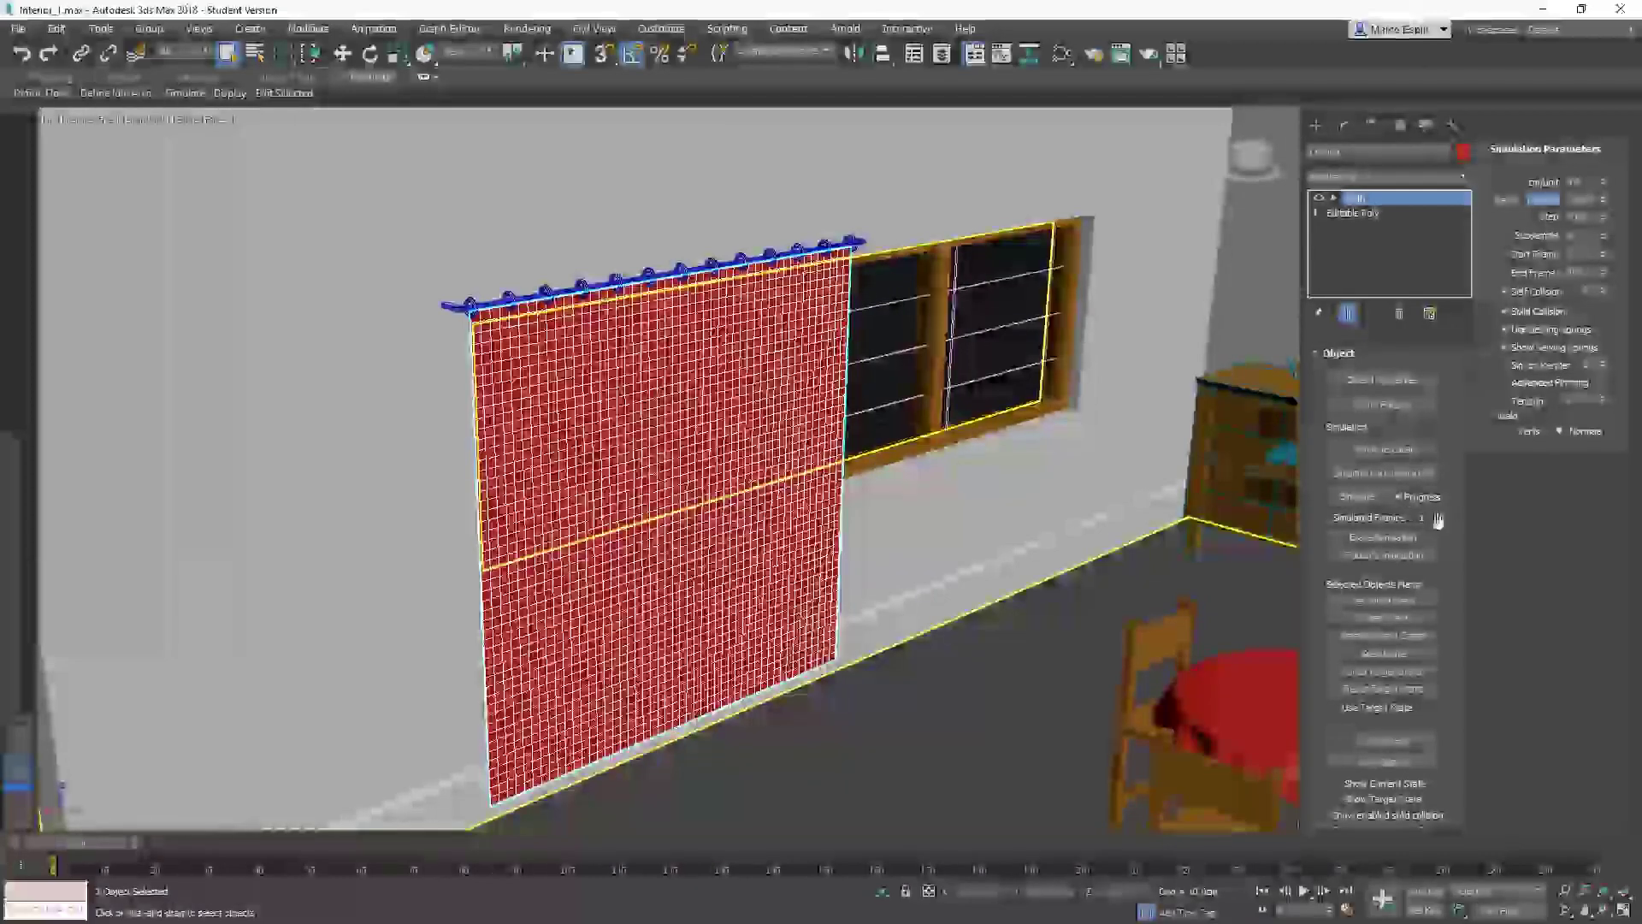
Simulate the curtain cloth and inspect the folds hanging beneath the rod rings
click(1367, 497)
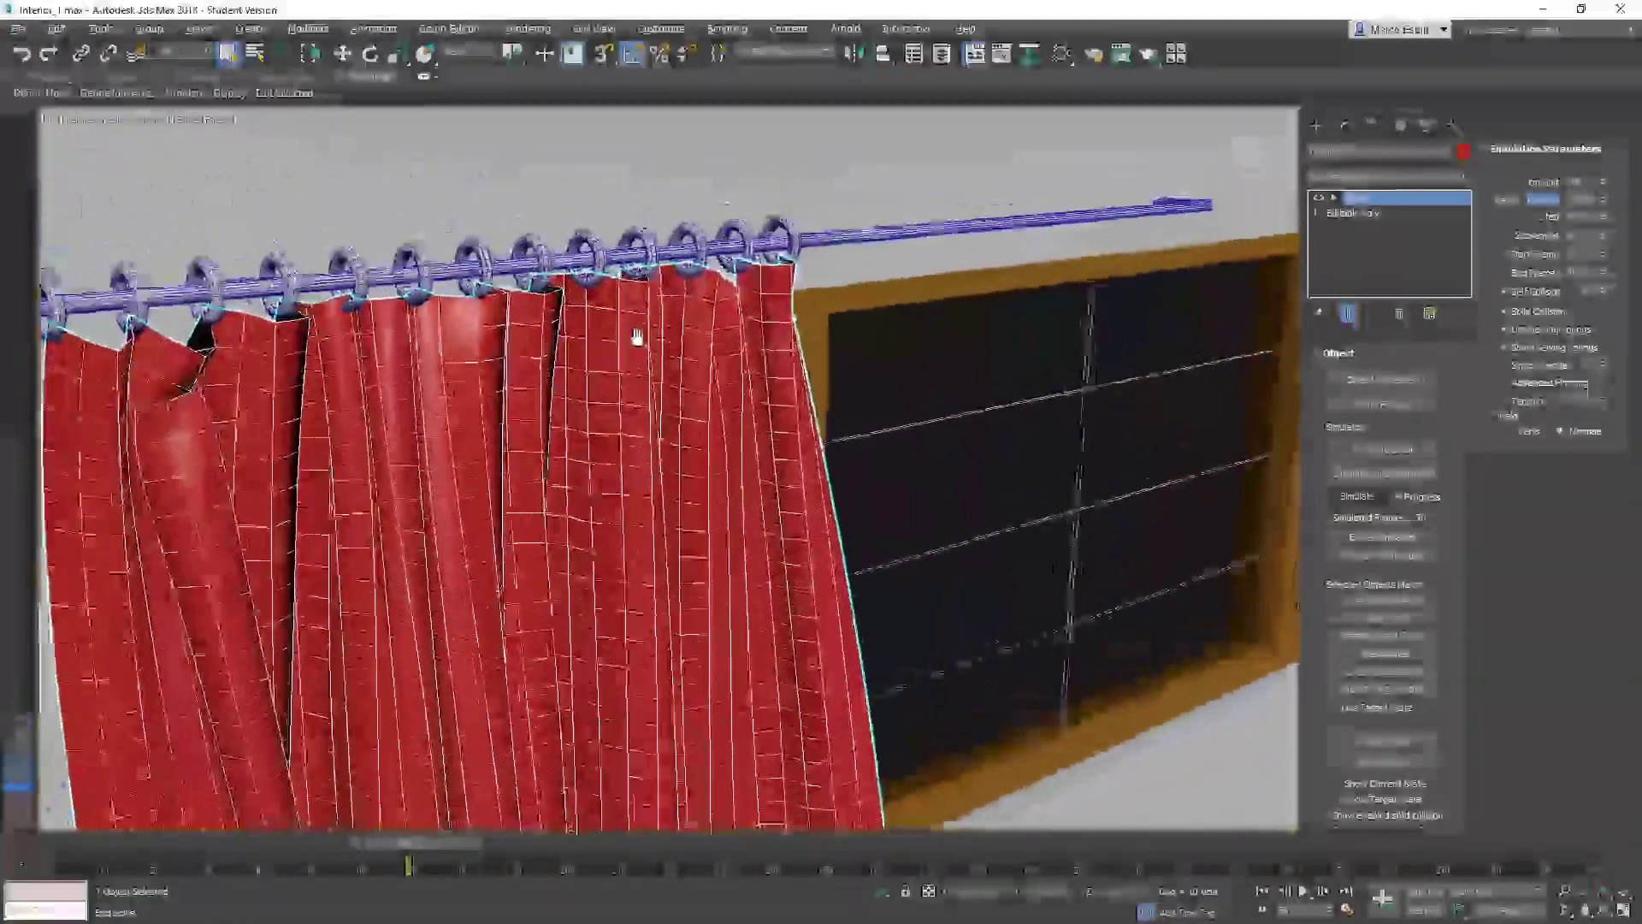
alt+middle_drag(630, 337, 631, 359)
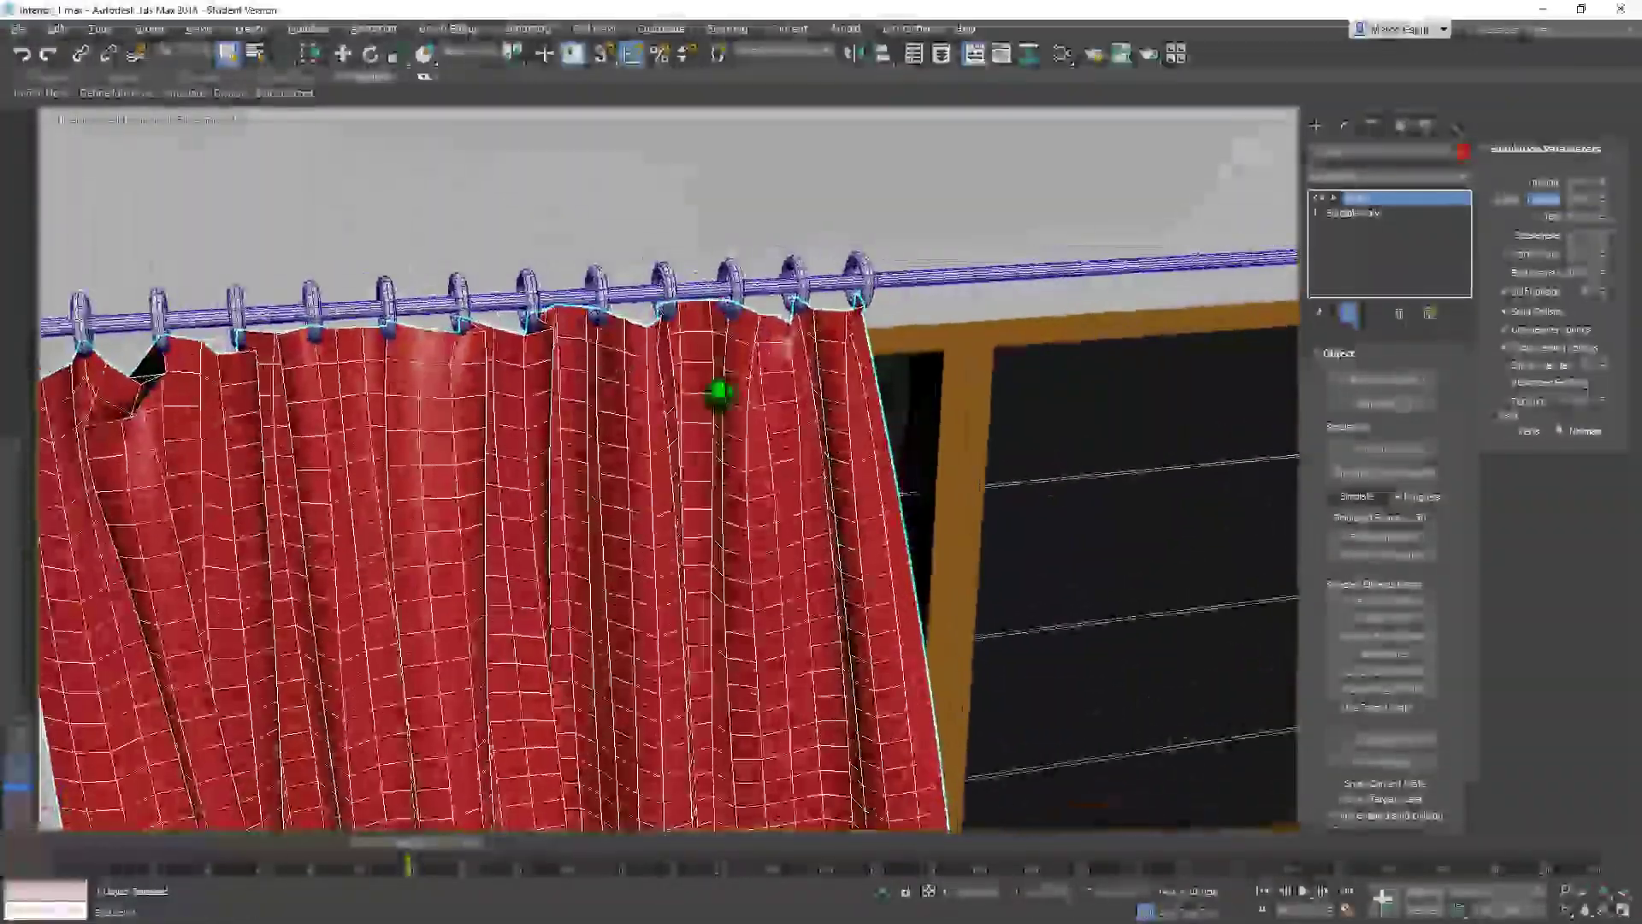
mouse_move(453, 844)
mouse_down()
mouse_move(190, 837)
mouse_move(459, 850)
mouse_up()
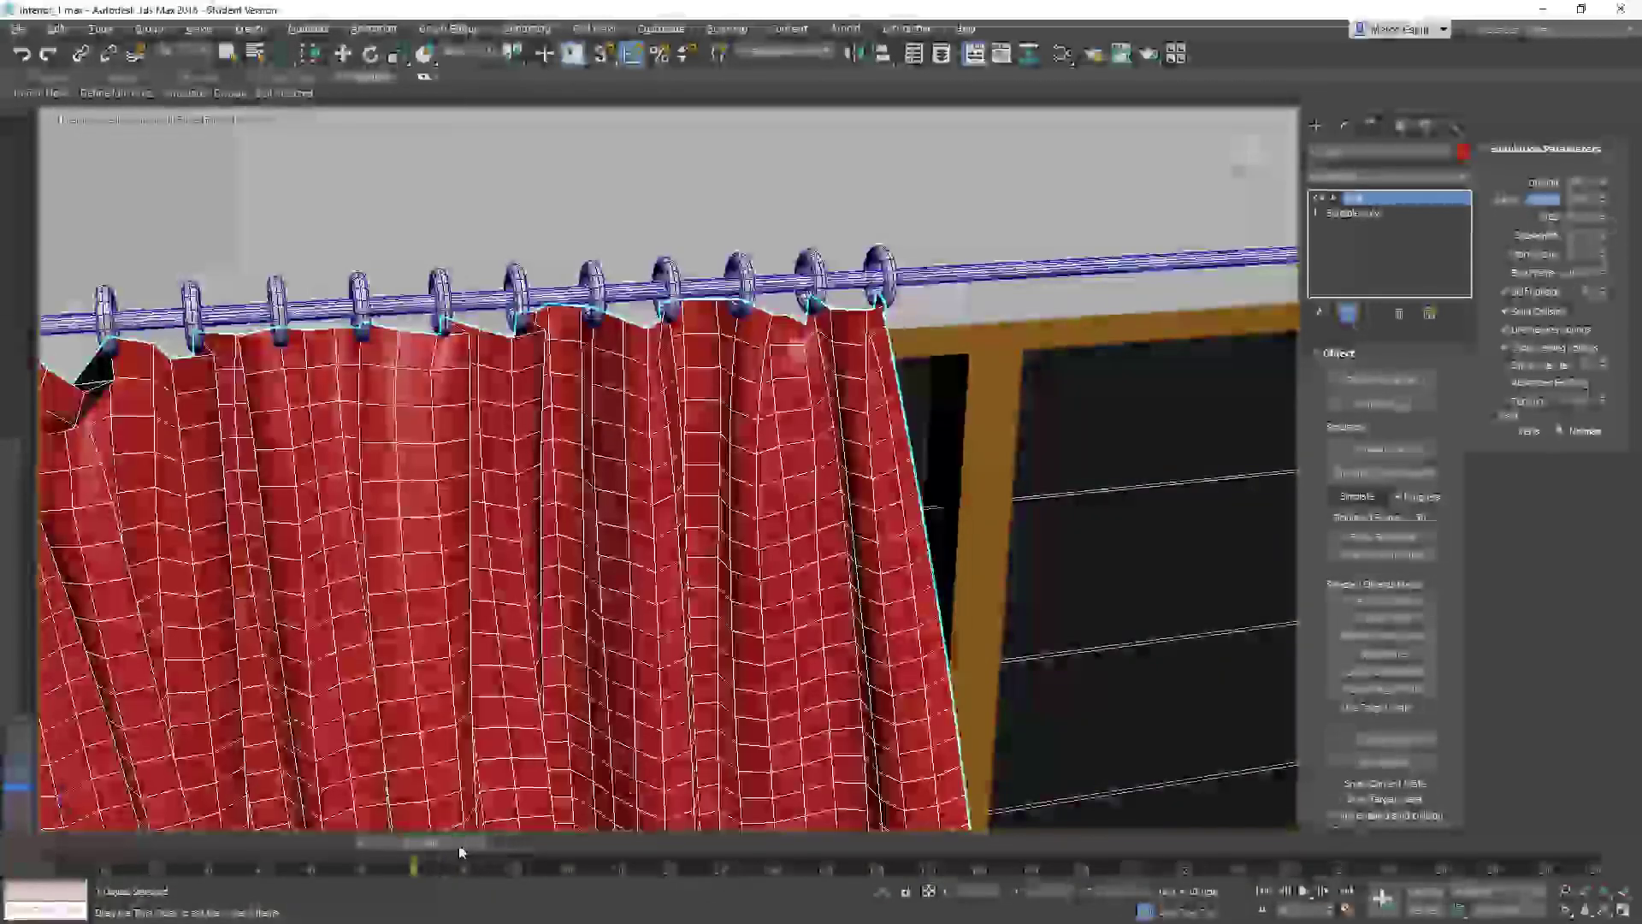
mouse_move(587, 645)
alt+middle_down()
mouse_move(565, 582)
mouse_move(479, 599)
alt+middle_up()
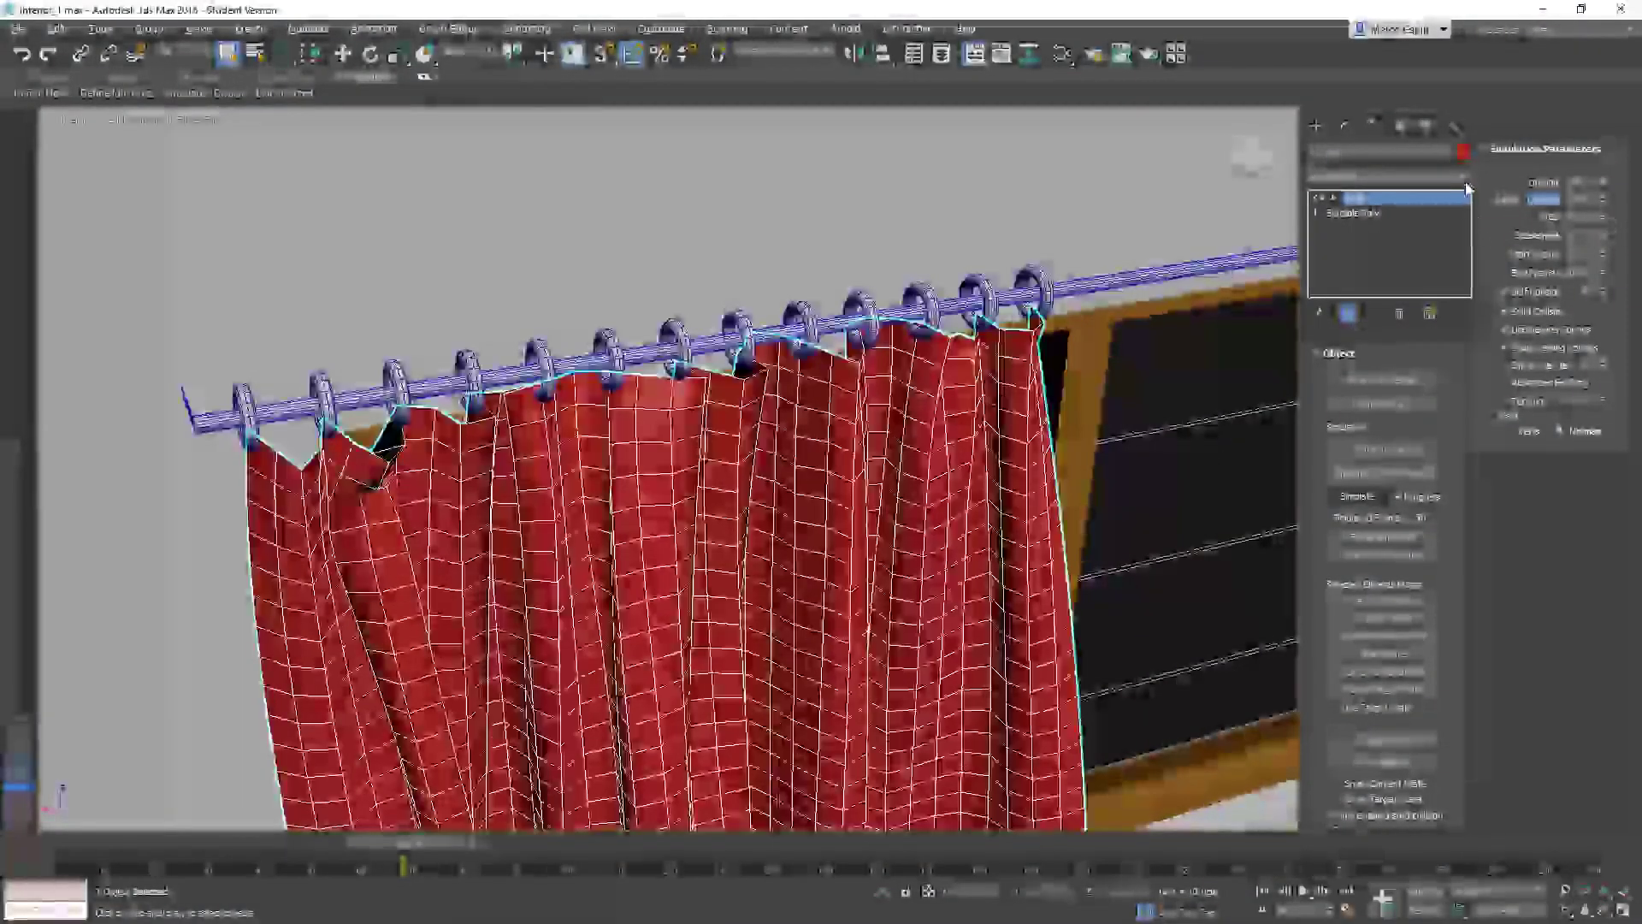
Add a TurboSmooth modifier above the curtain's Cloth modifier and review the drape
click(1466, 181)
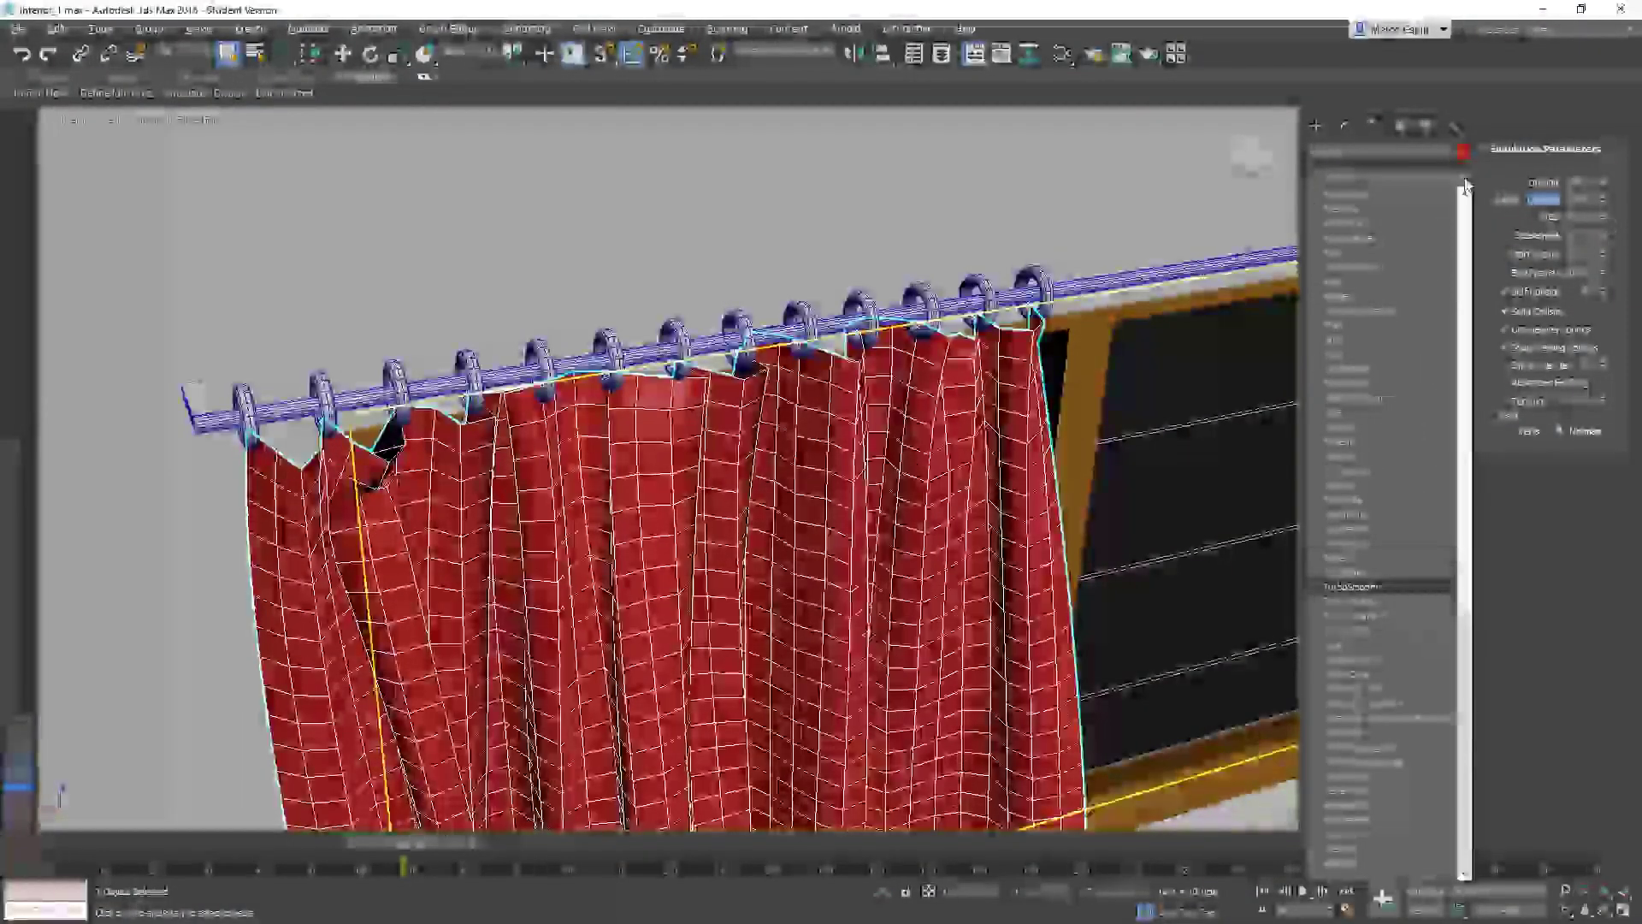
key(Return)
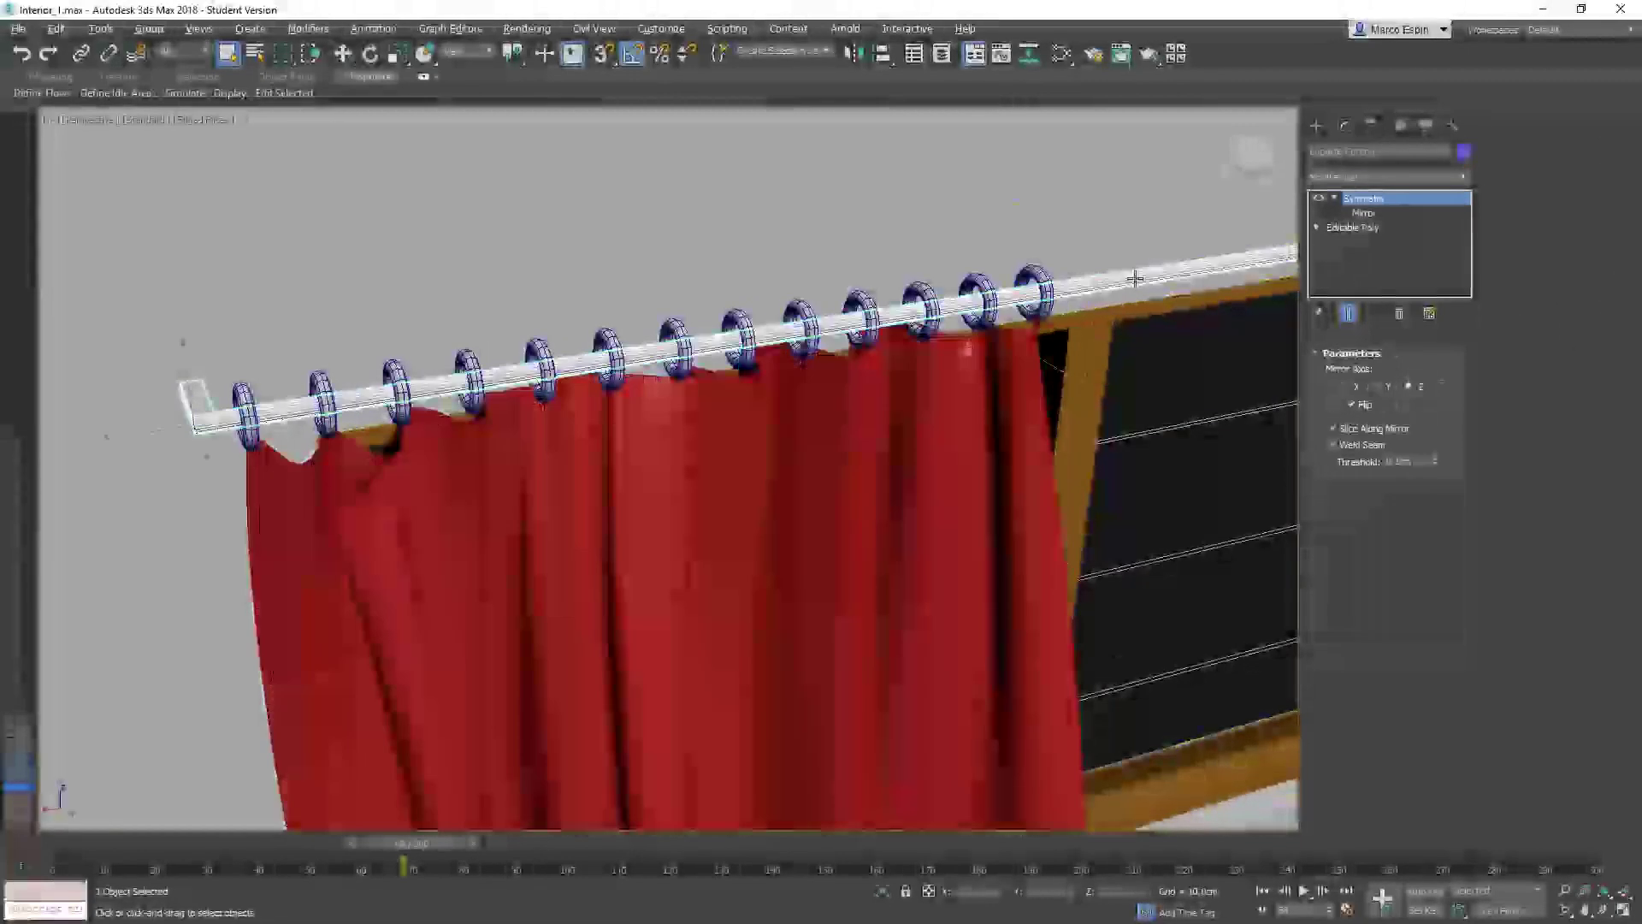
alt+middle_drag(1012, 462, 956, 440)
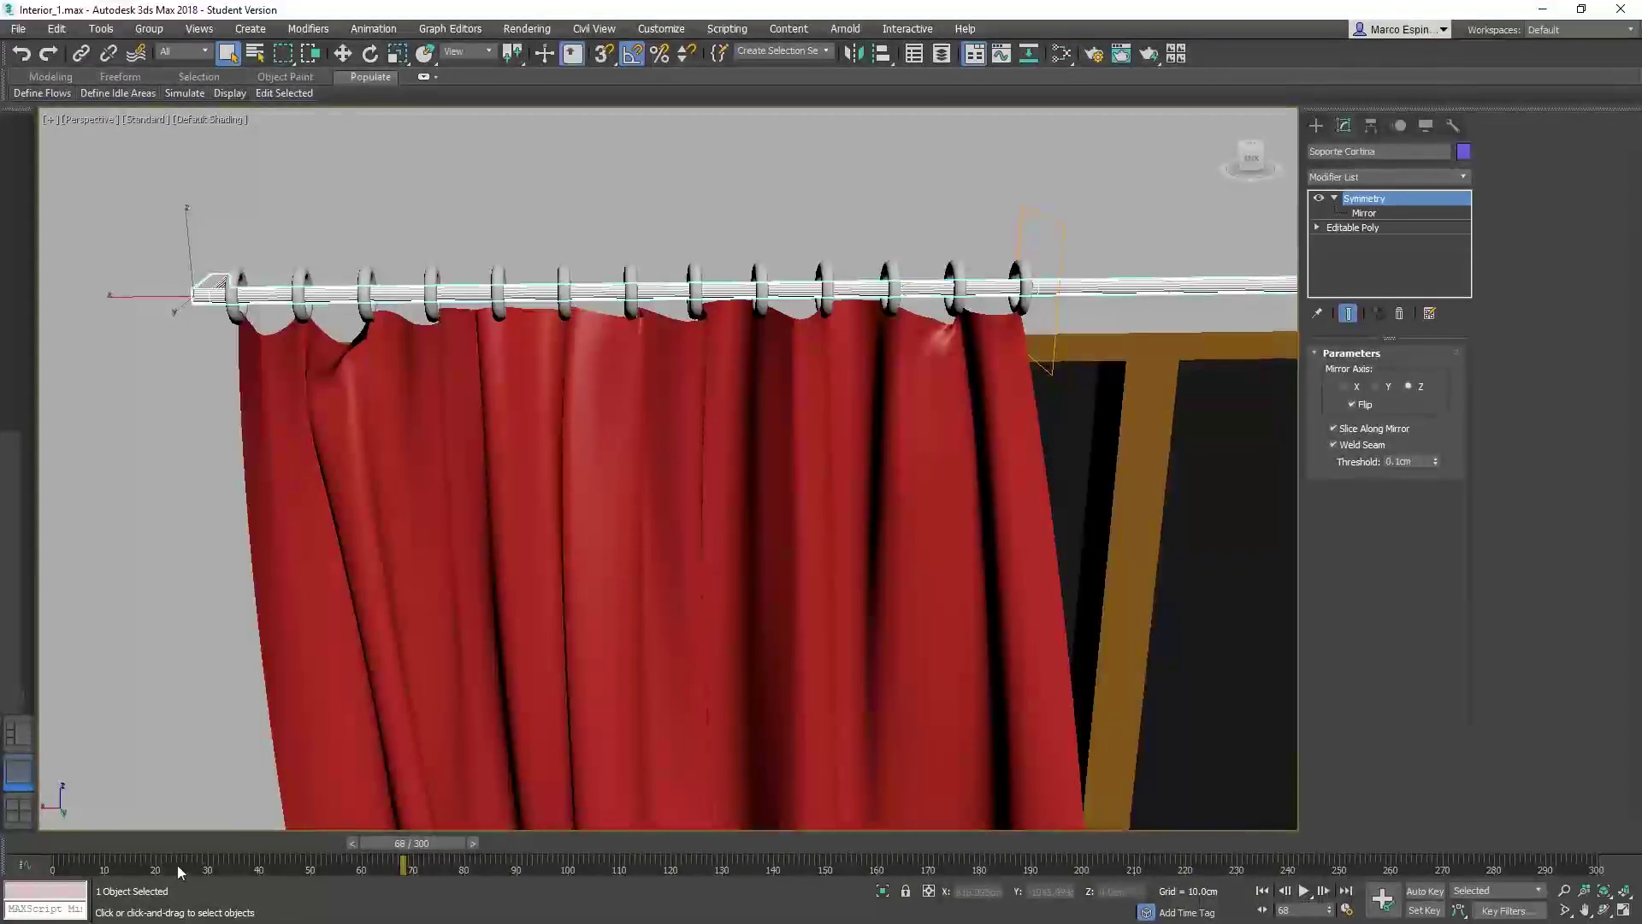
mouse_move(393, 843)
mouse_down()
mouse_move(125, 828)
mouse_move(454, 859)
mouse_move(315, 856)
mouse_up()
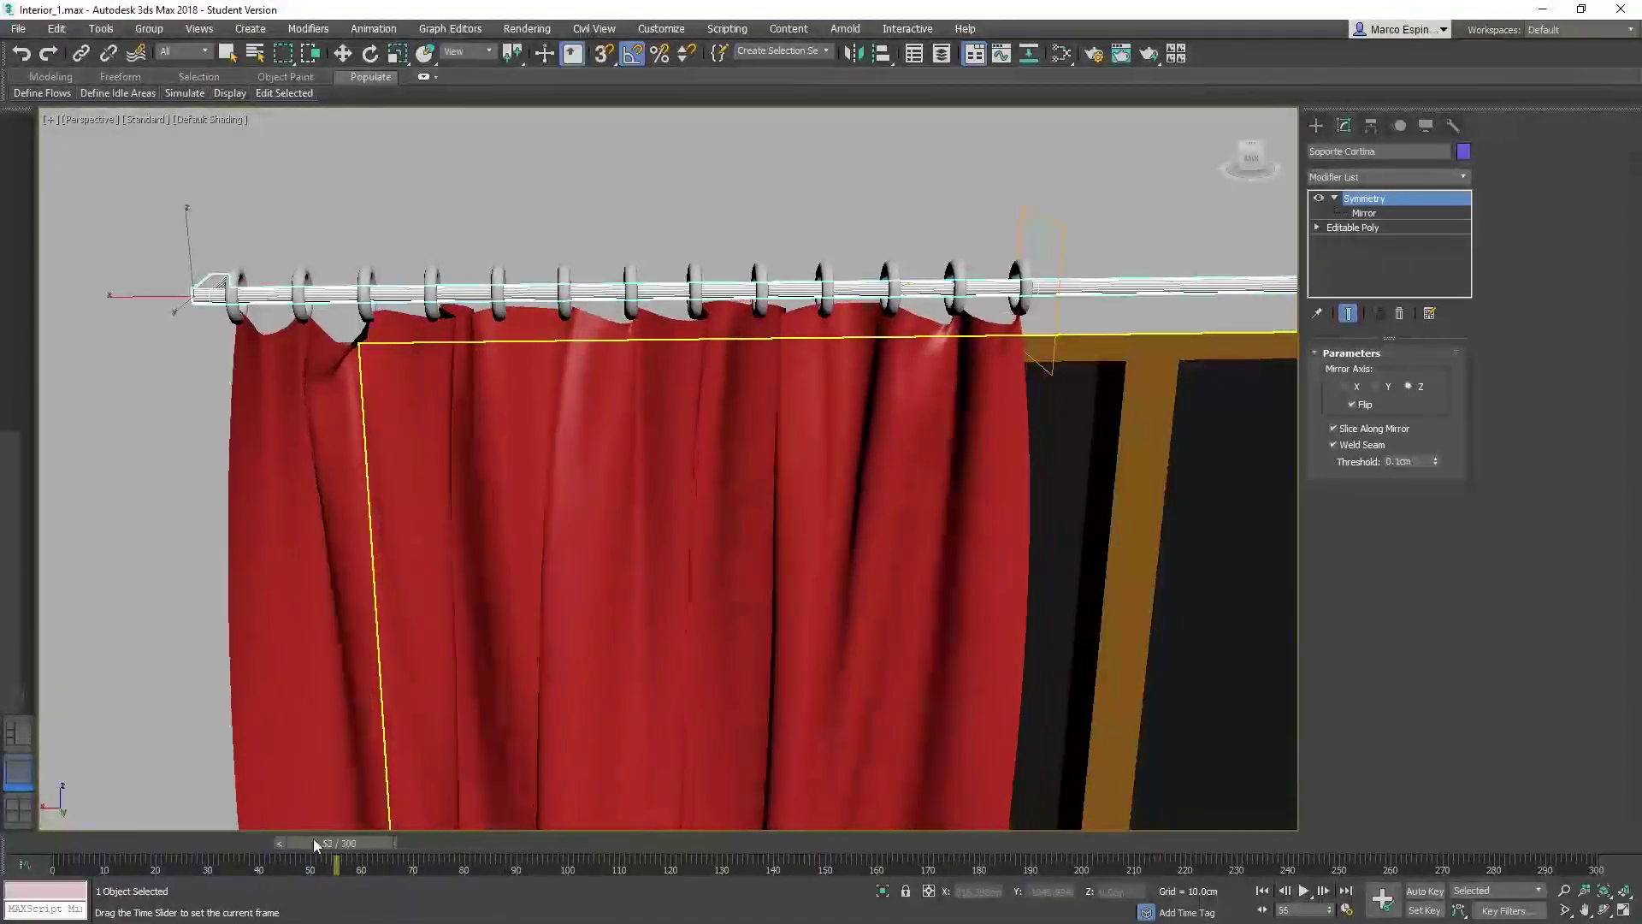
key(q)
scroll(716, 492, down, 5)
scroll(716, 492, down, 5)
mouse_move(716, 492)
alt+middle_down()
mouse_move(821, 539)
mouse_move(851, 425)
mouse_move(1007, 346)
alt+middle_up()
Select the curtain's Cloth modifier and re-run the simulation to about 110 frames
click(736, 325)
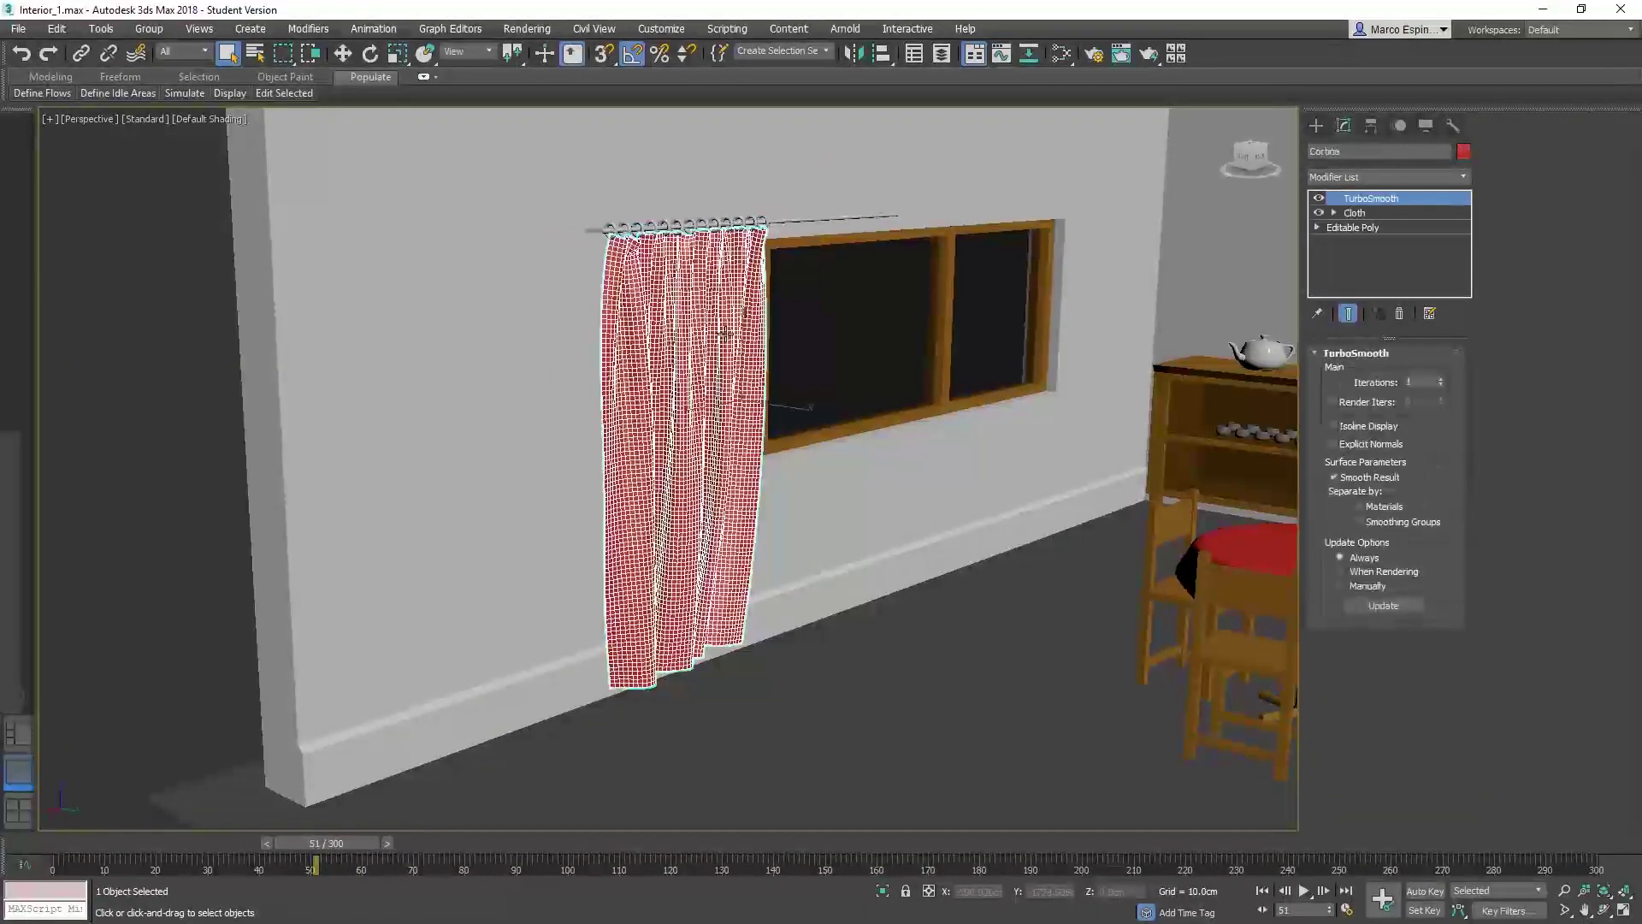
click(1352, 213)
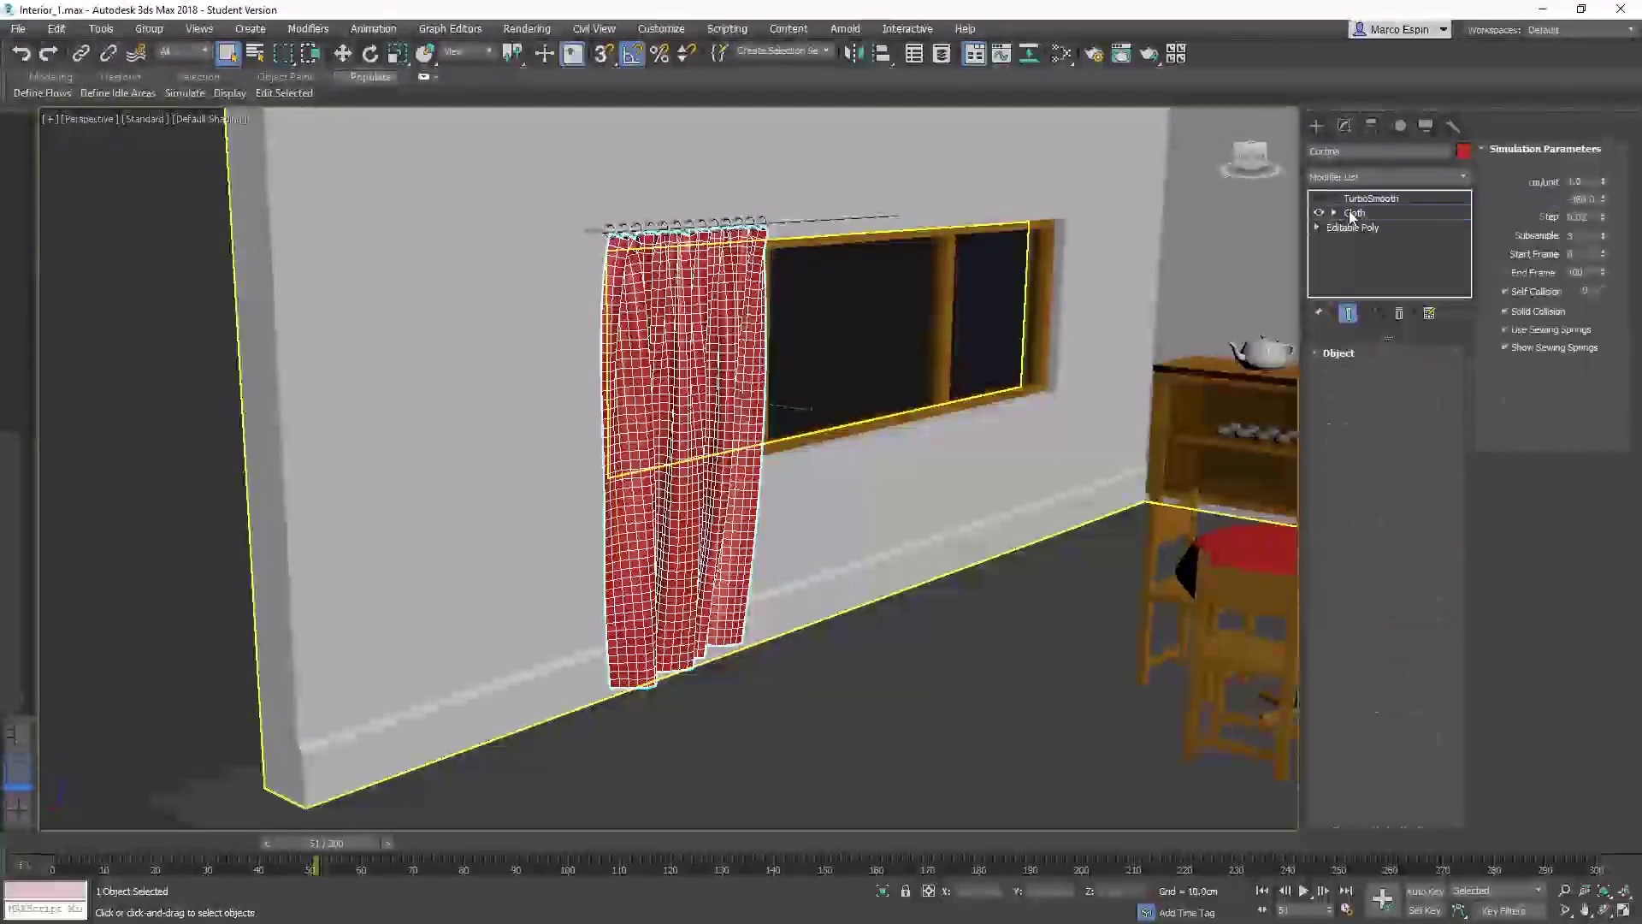
mouse_move(360, 845)
mouse_down()
mouse_move(458, 869)
mouse_move(373, 866)
mouse_up()
click(1357, 497)
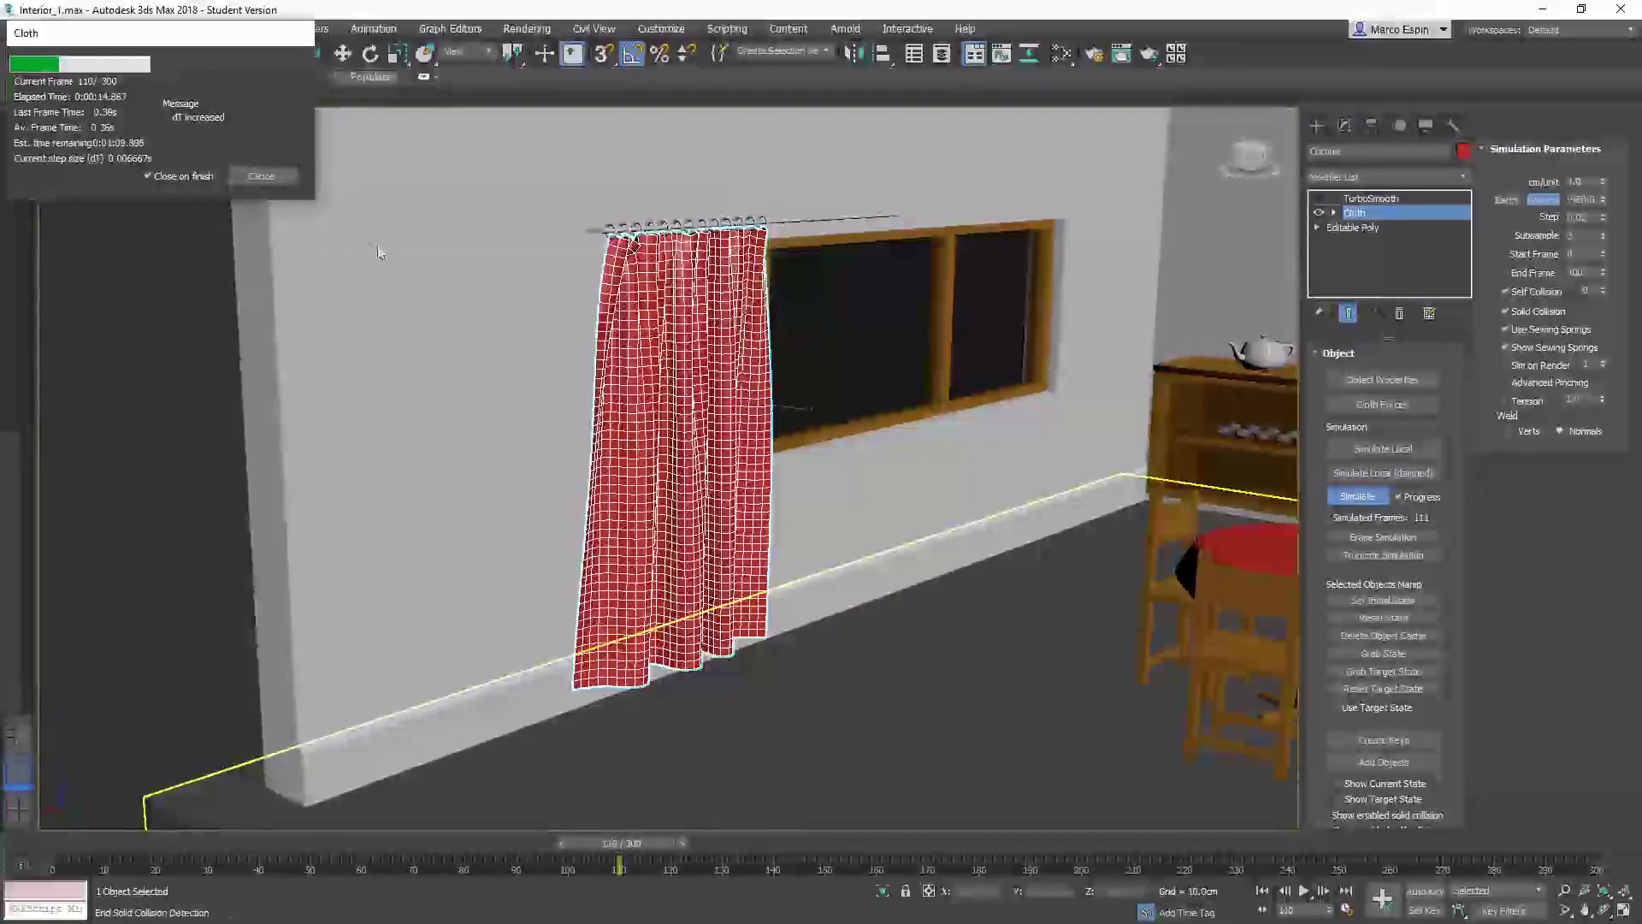
Stop the curtain simulation, enable TurboSmooth and show edged faces
click(249, 180)
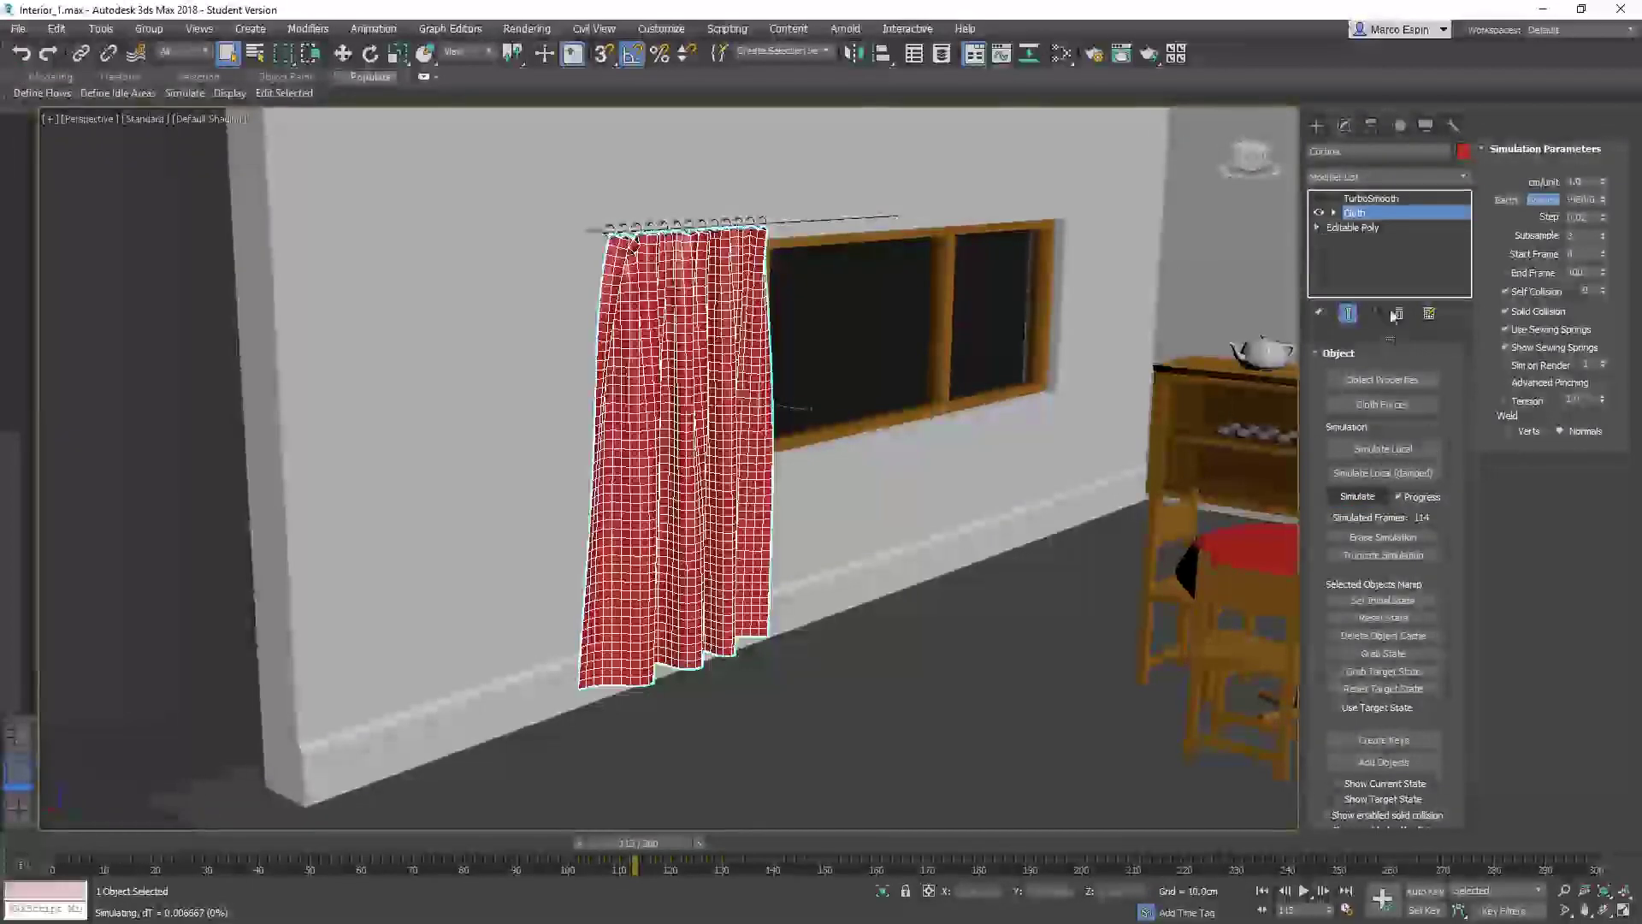
click(1379, 200)
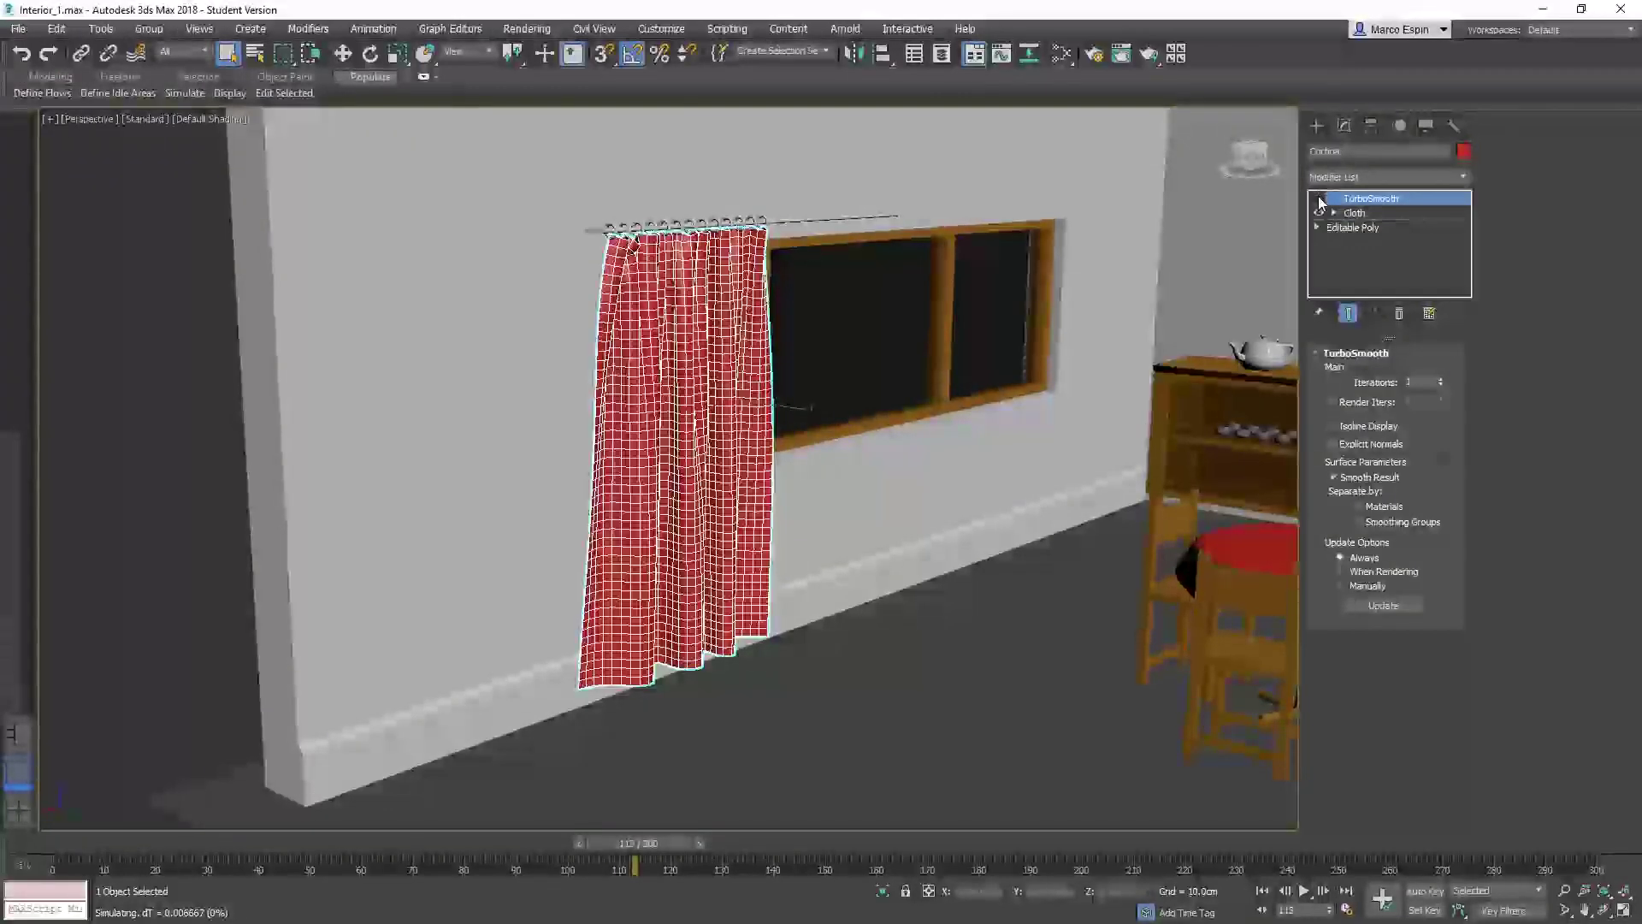
click(1321, 202)
key(F4)
Deselect the curtain and view the whole room to judge the smoothing
click(114, 537)
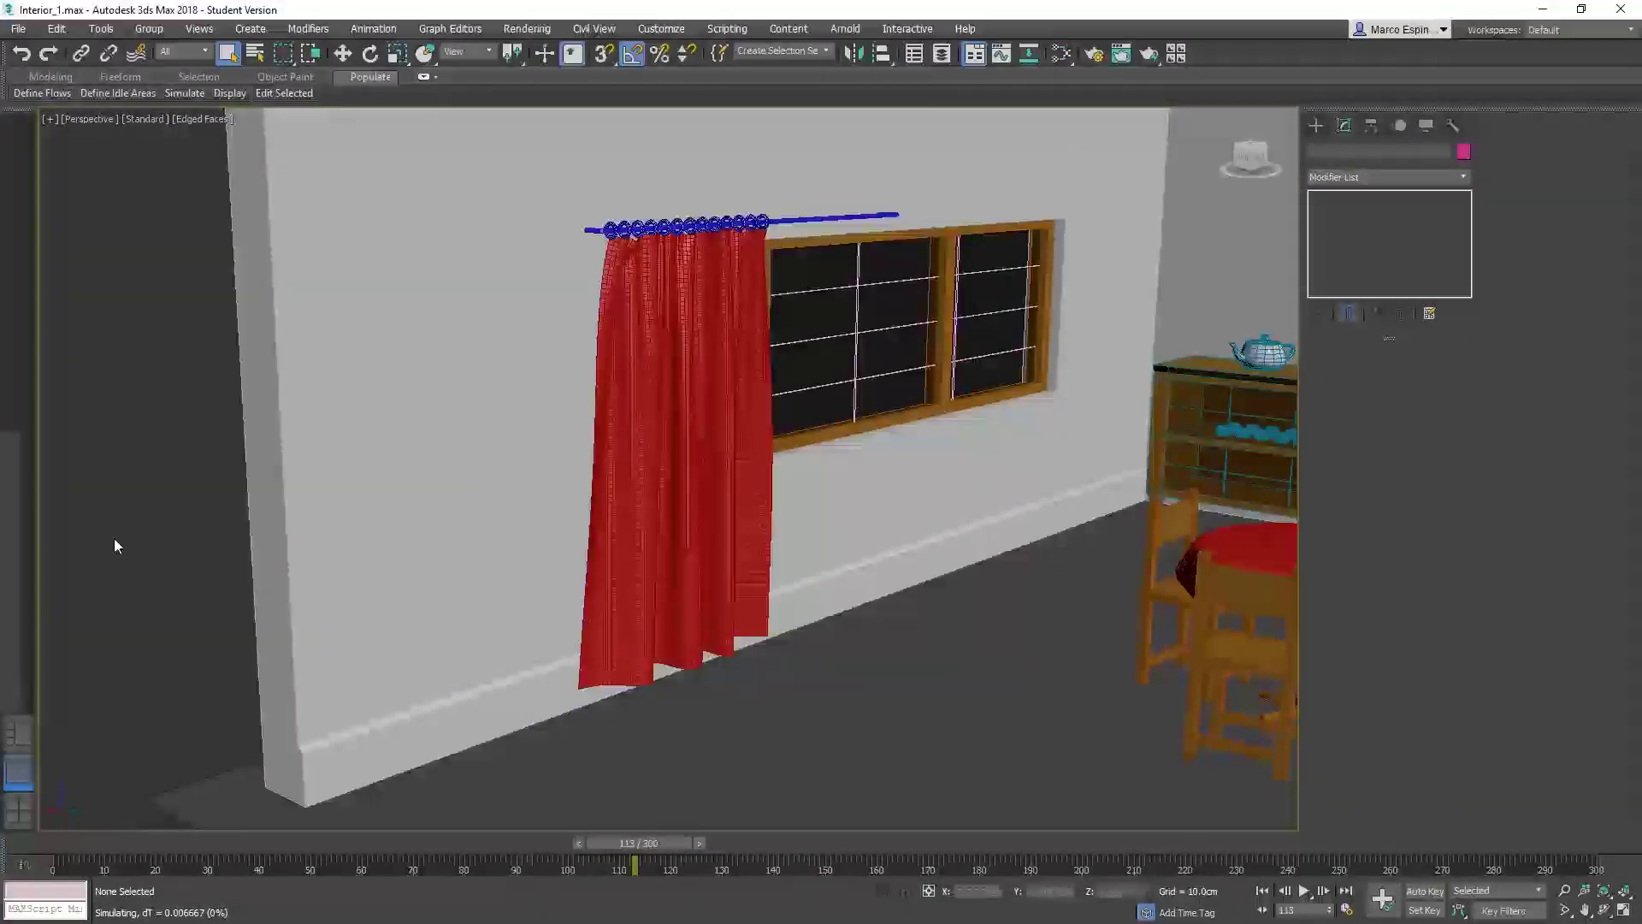
click(697, 422)
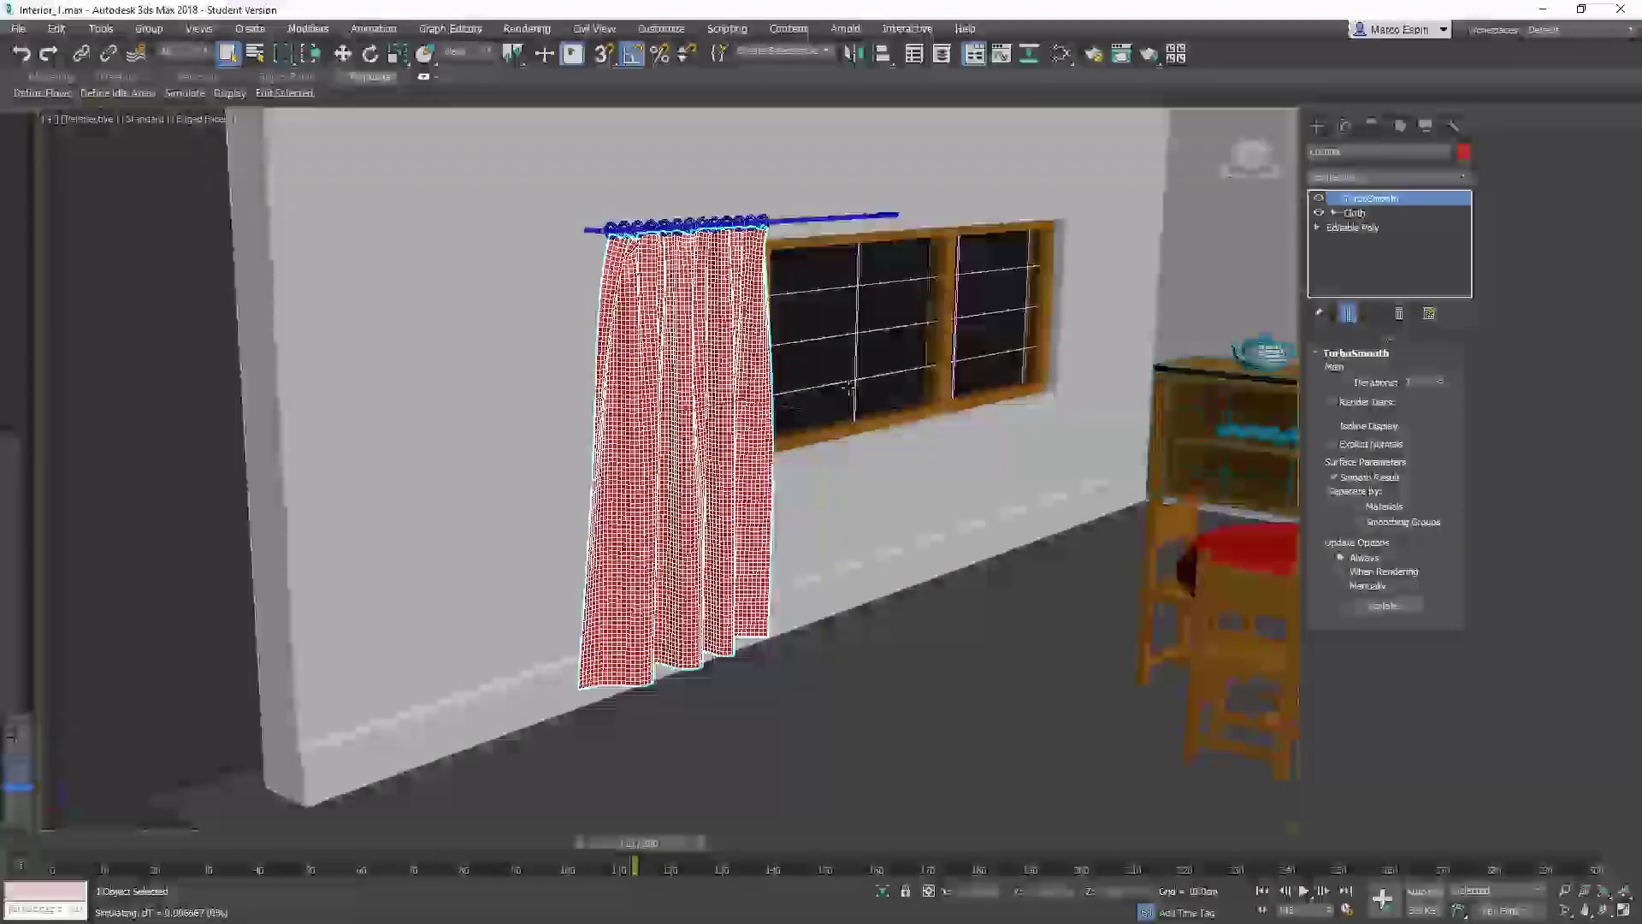
click(128, 431)
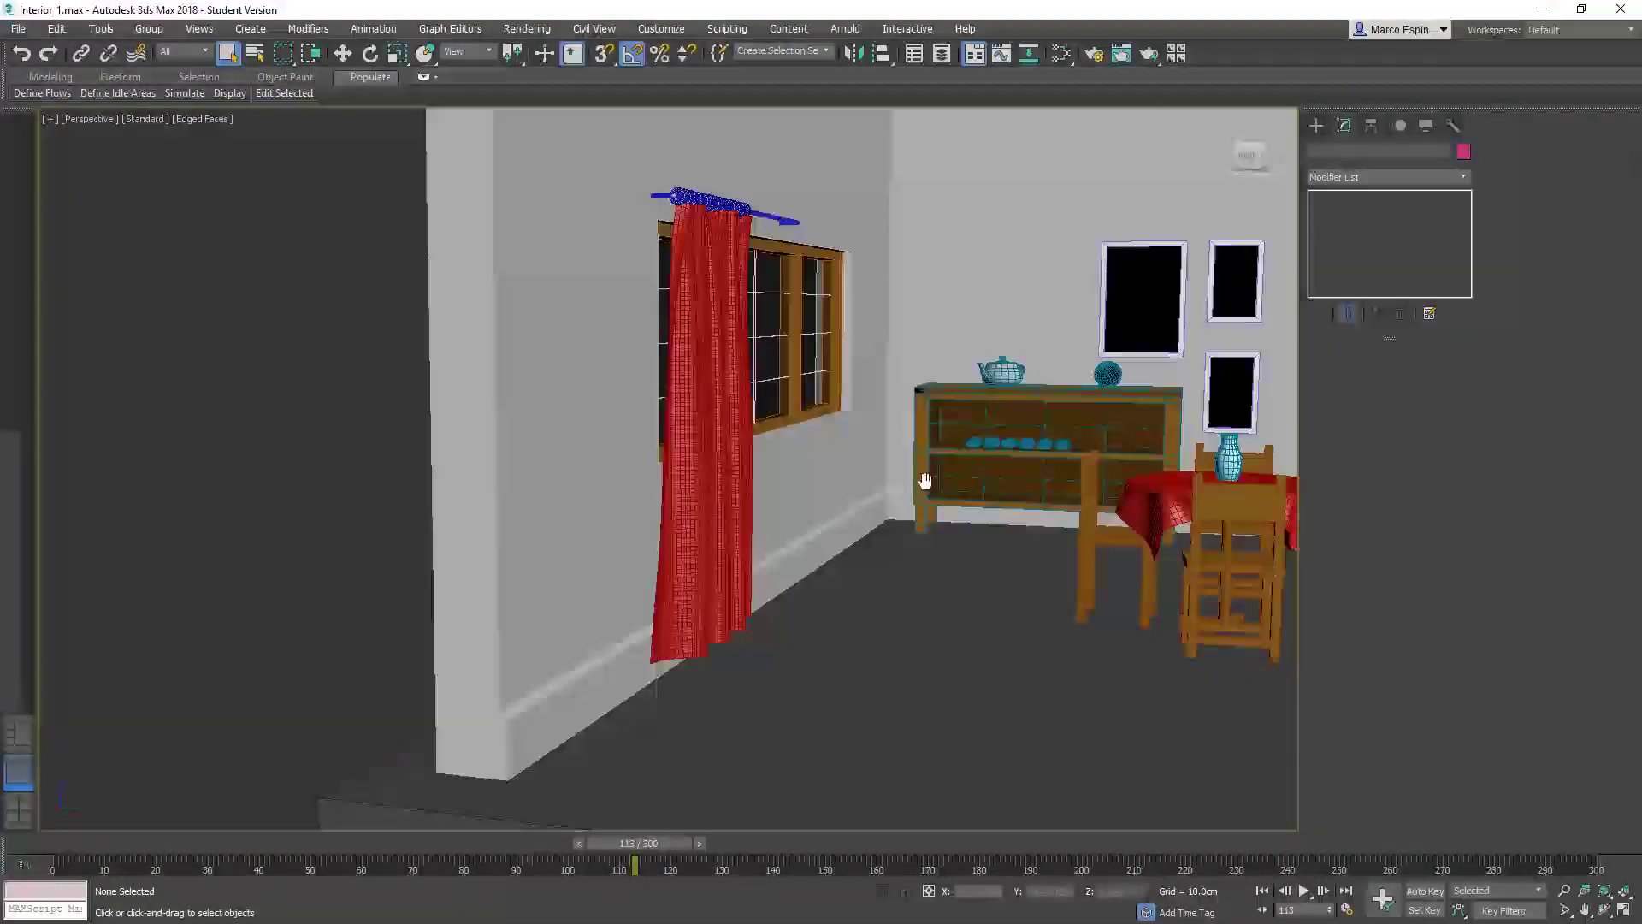
alt+middle_drag(941, 497, 695, 518)
scroll(695, 517, down, 3)
scroll(695, 518, up, 1)
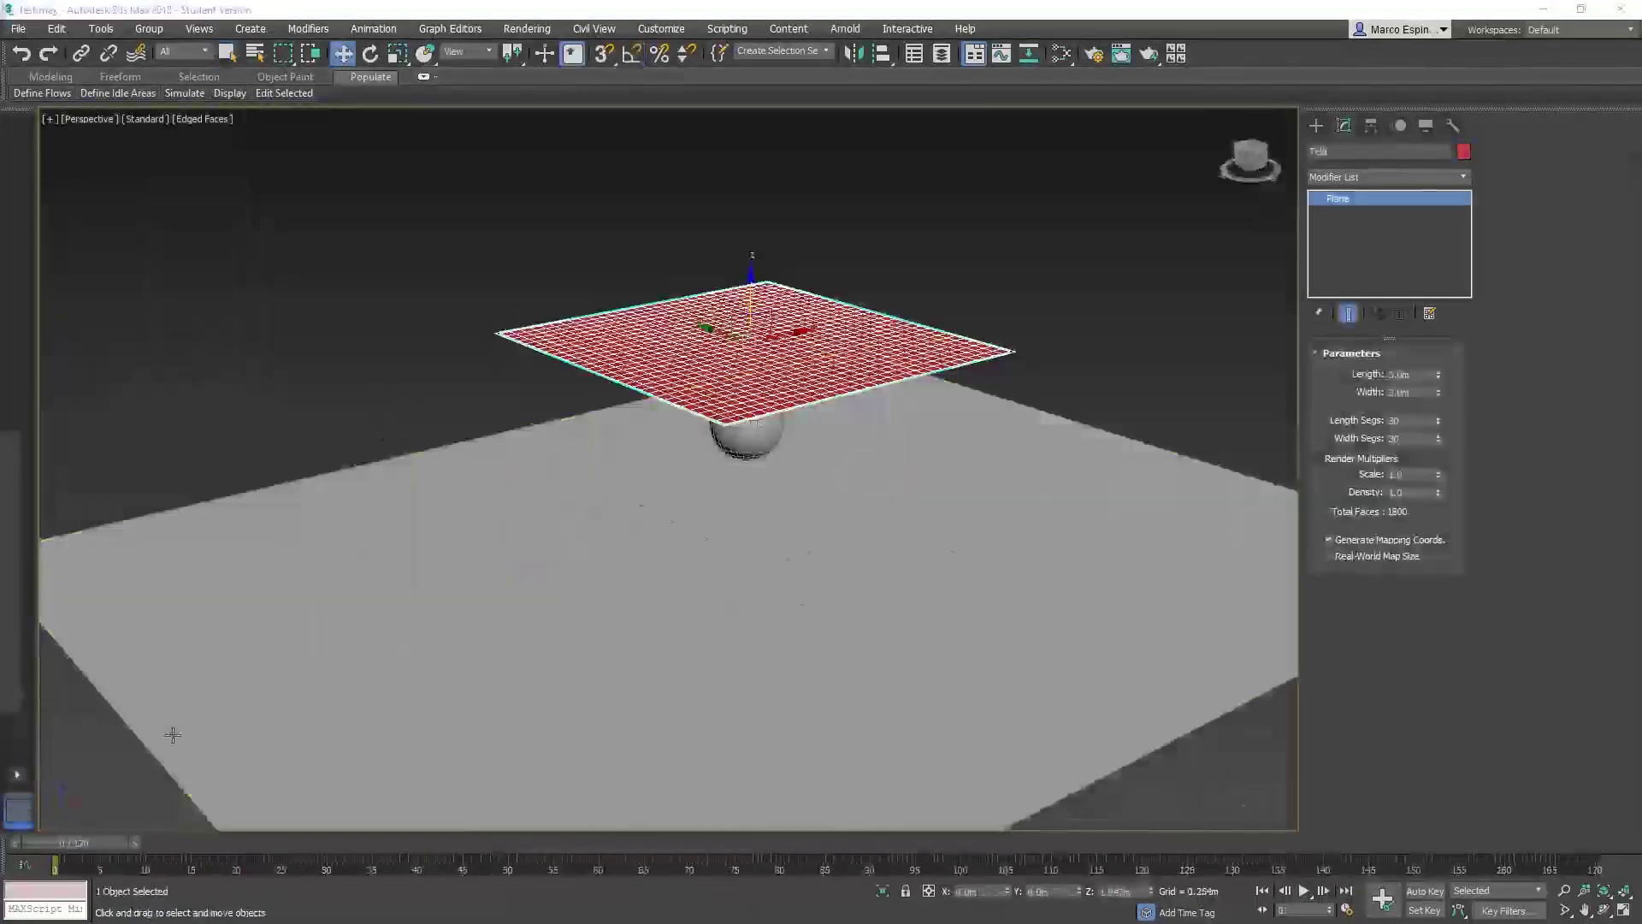
Add a Cloth modifier to the plane Tela via the Modifier List (cl)
mouse_move(795, 526)
alt+middle_down()
mouse_move(873, 513)
mouse_move(810, 514)
mouse_move(810, 539)
mouse_move(832, 539)
mouse_move(799, 550)
alt+middle_up()
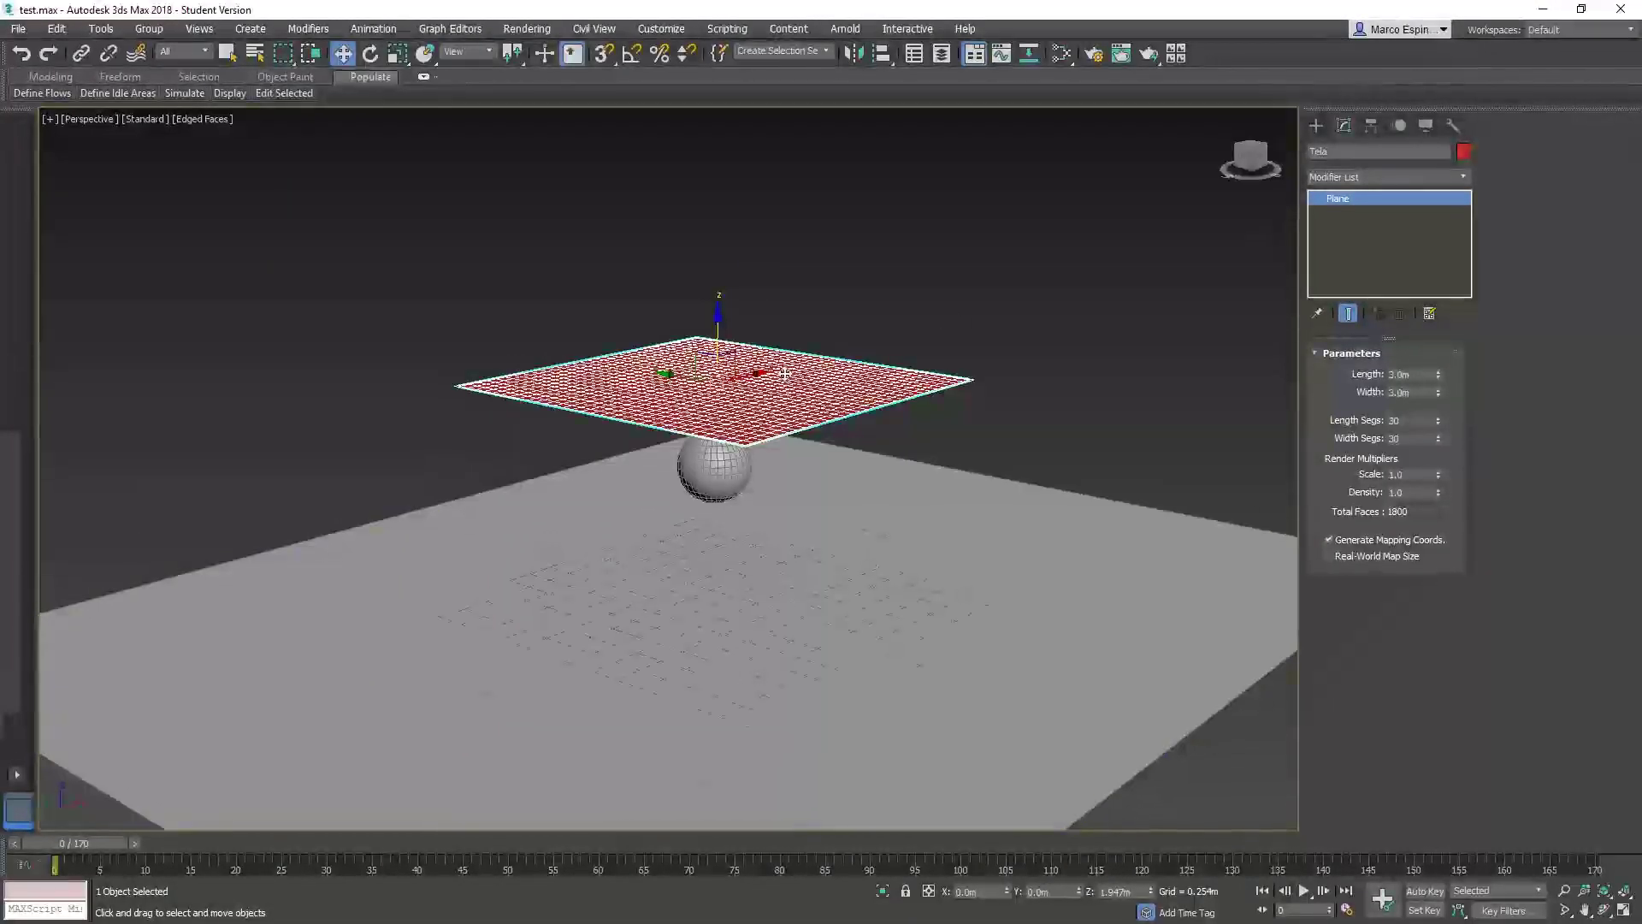
click(1462, 177)
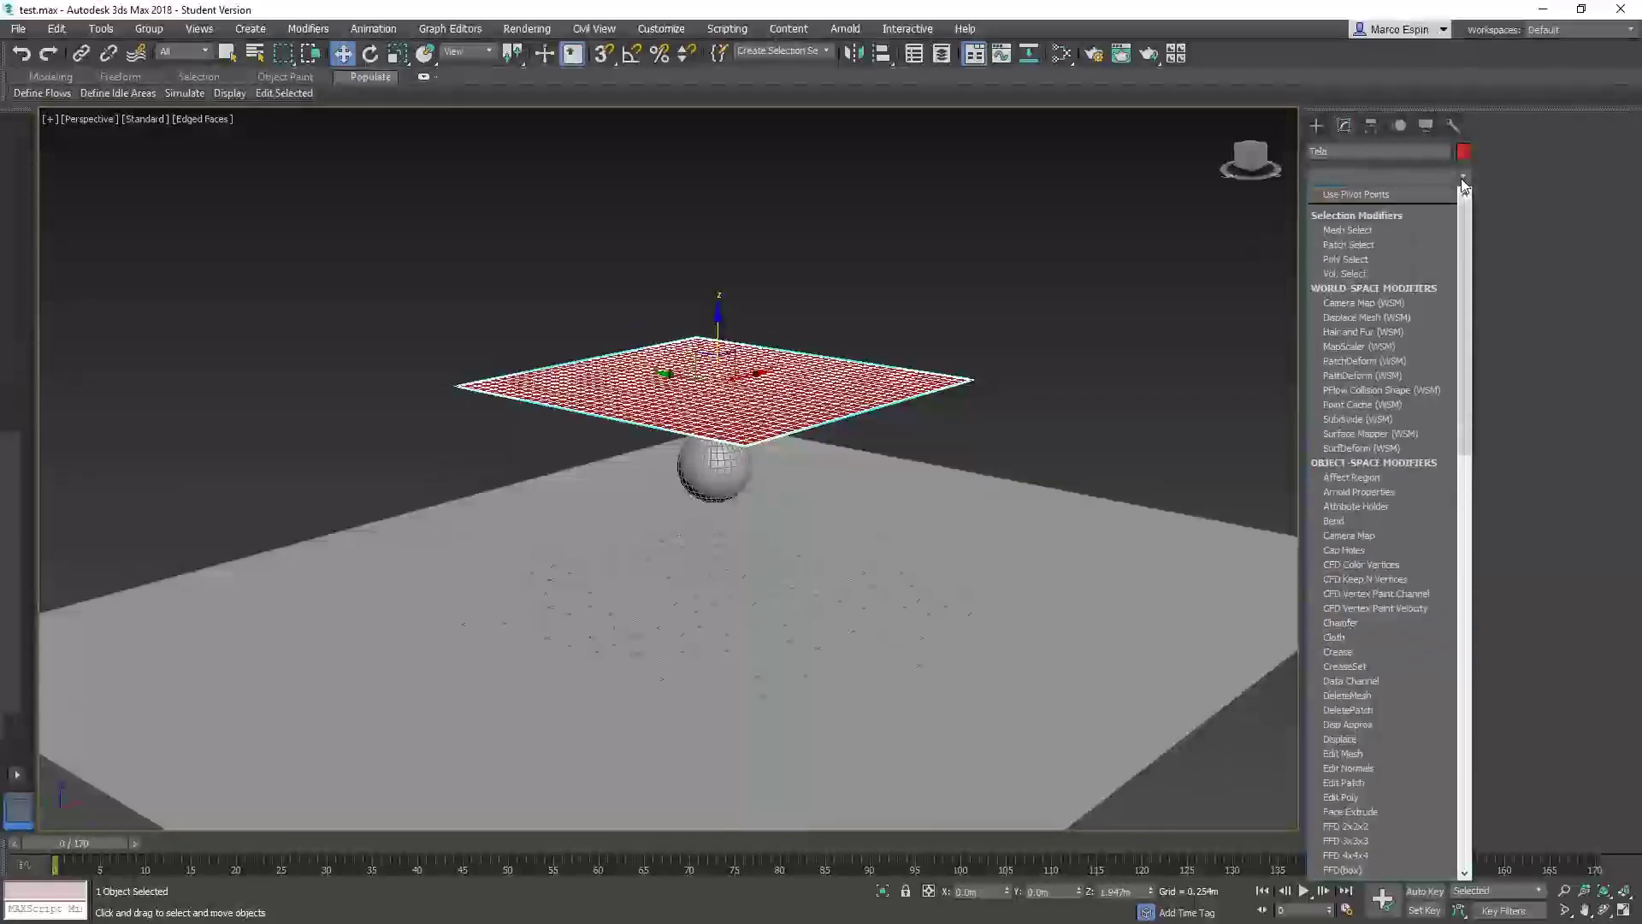
text(cl)
key(Return)
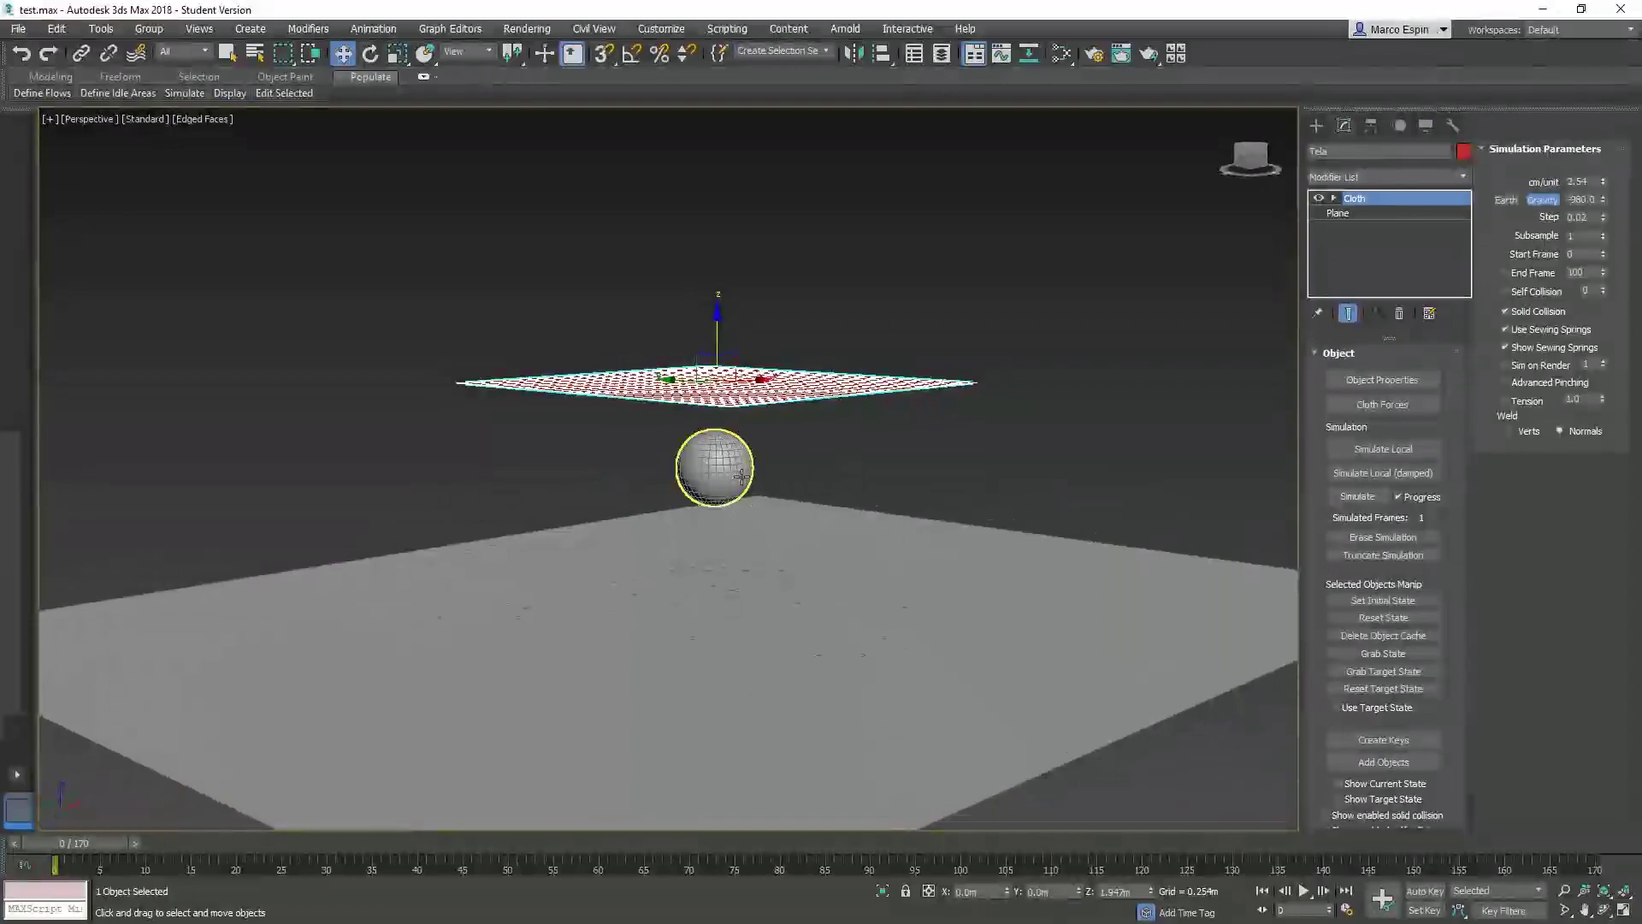
Preview the sphere's animation on the timeline and return to frame 0
mouse_move(783, 511)
alt+middle_down()
mouse_move(746, 468)
mouse_move(747, 365)
alt+middle_up()
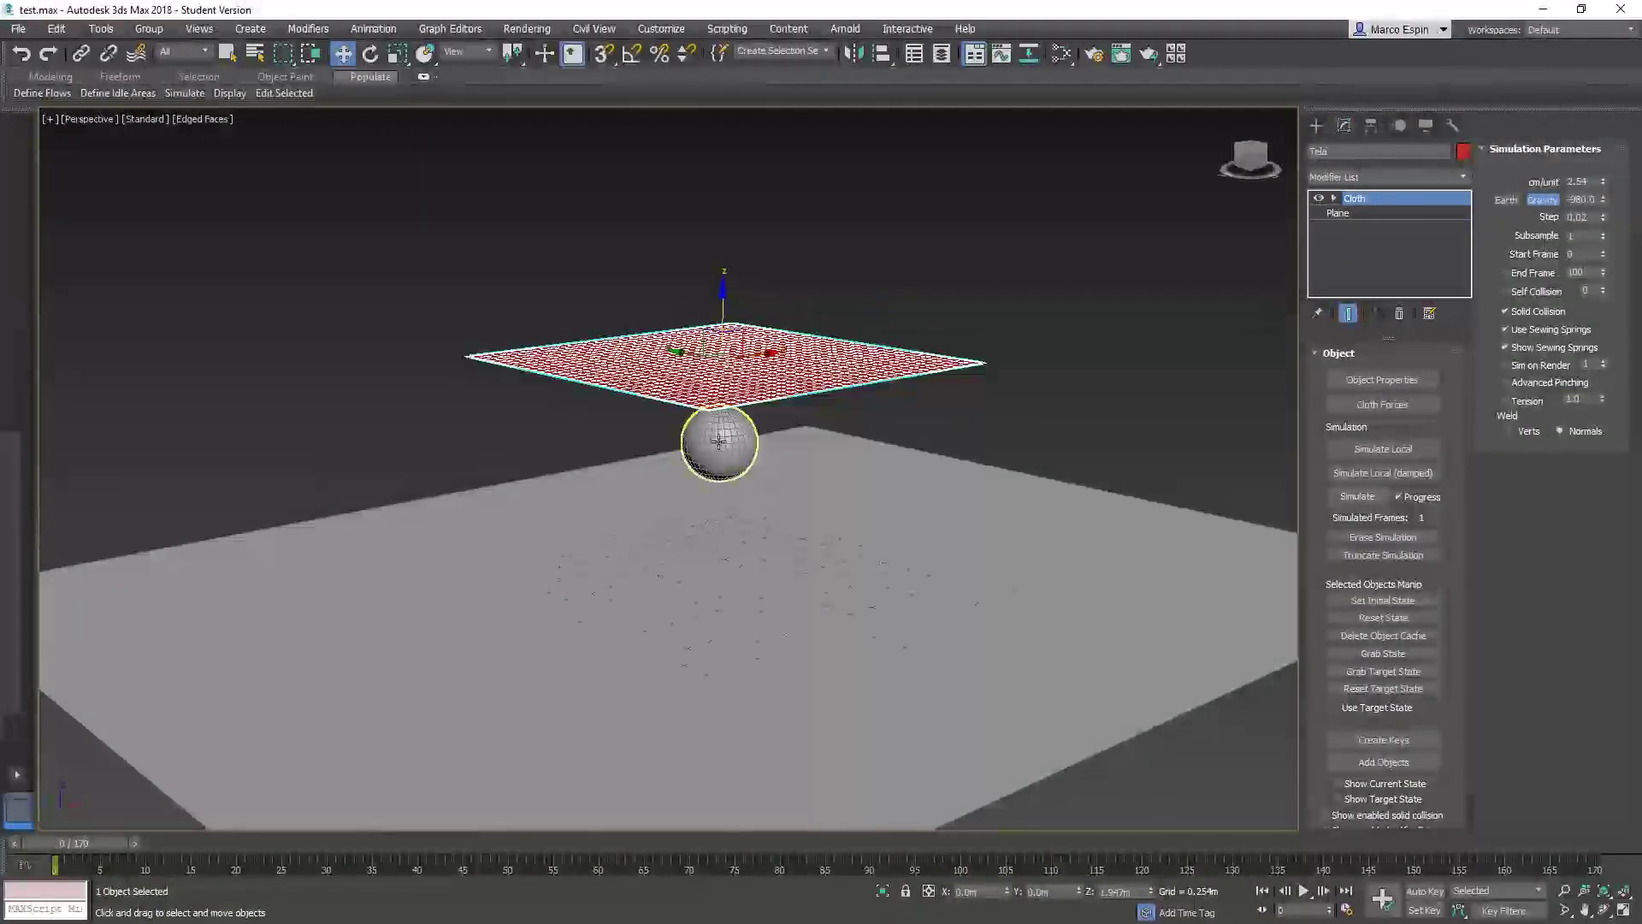
scroll(746, 456, up, 3)
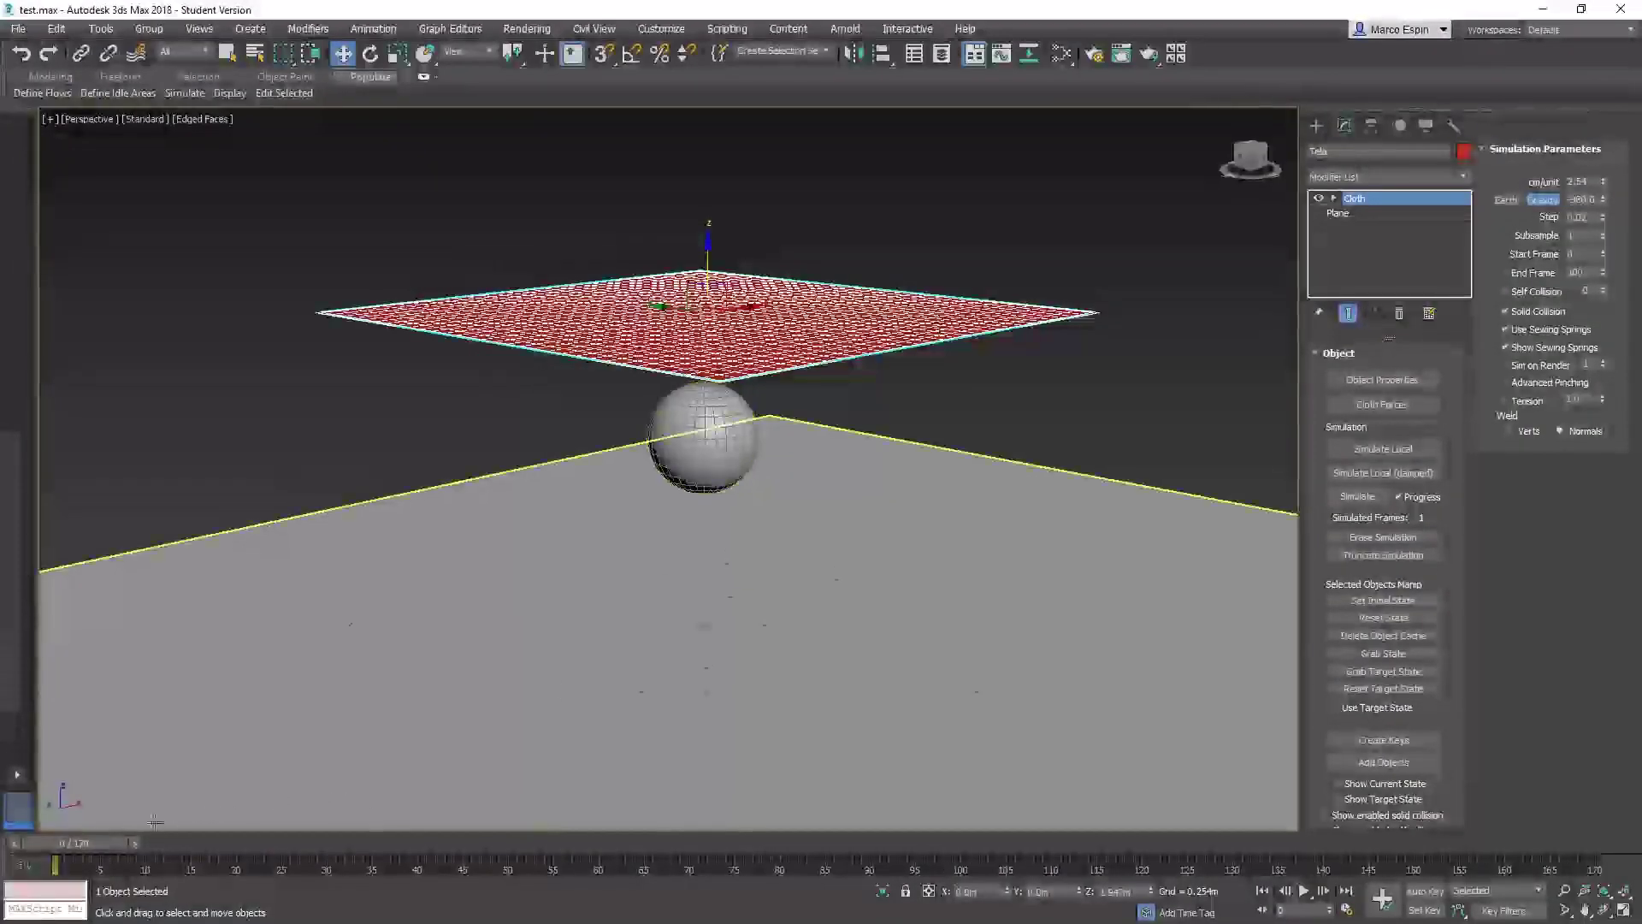
drag(263, 849, 915, 845)
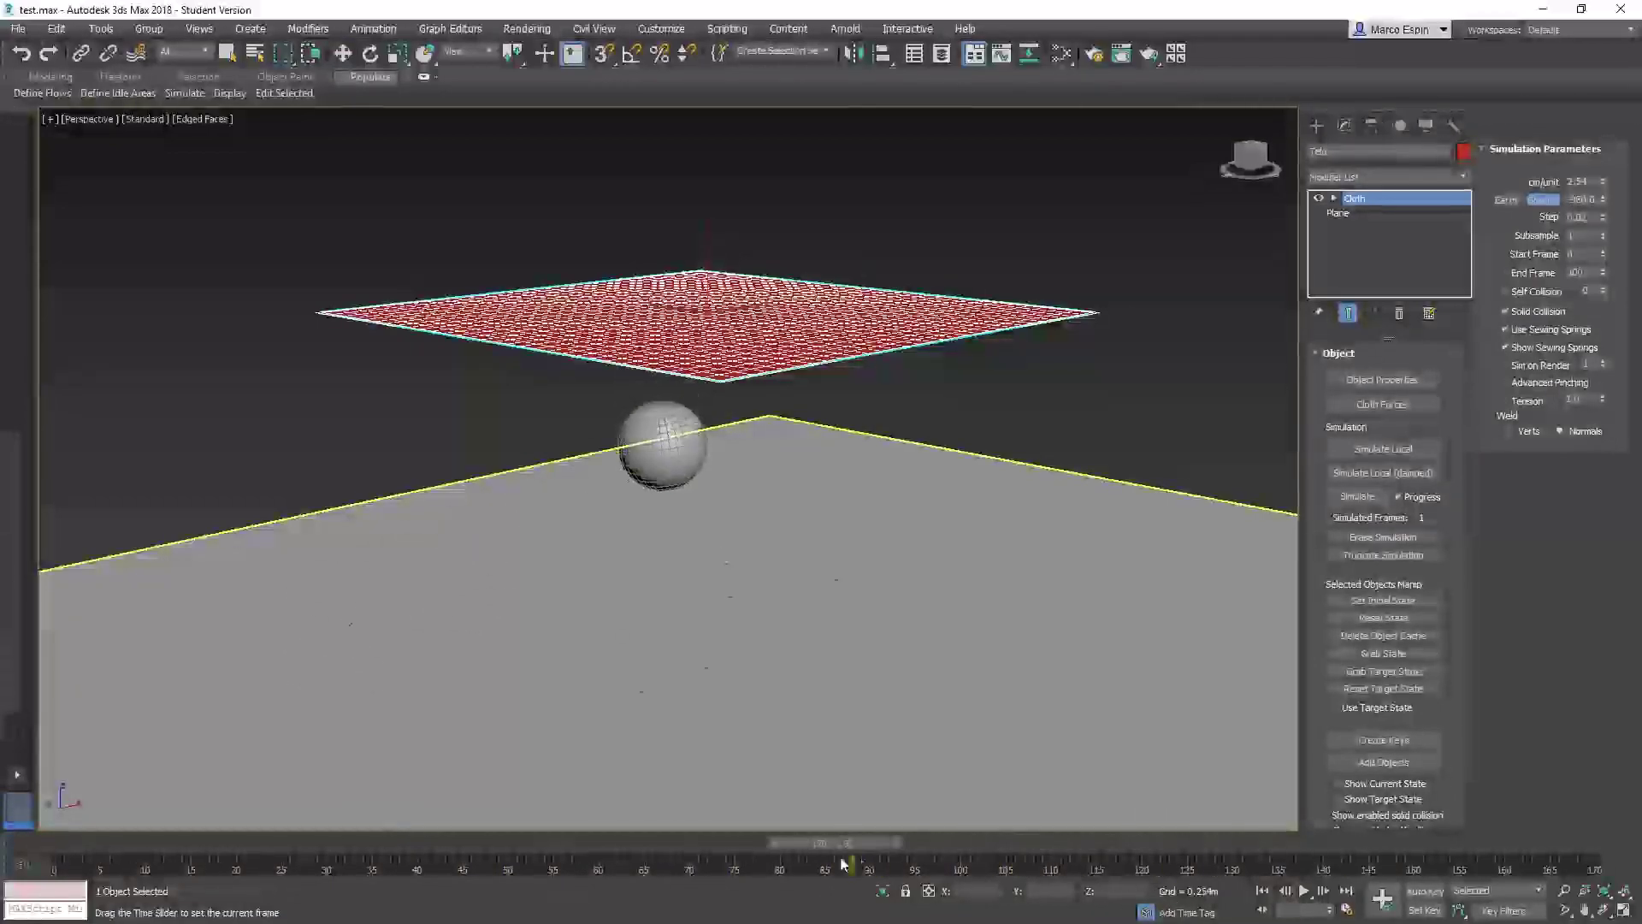
drag(842, 860, 53, 856)
key(w)
alt+middle_drag(403, 730, 952, 584)
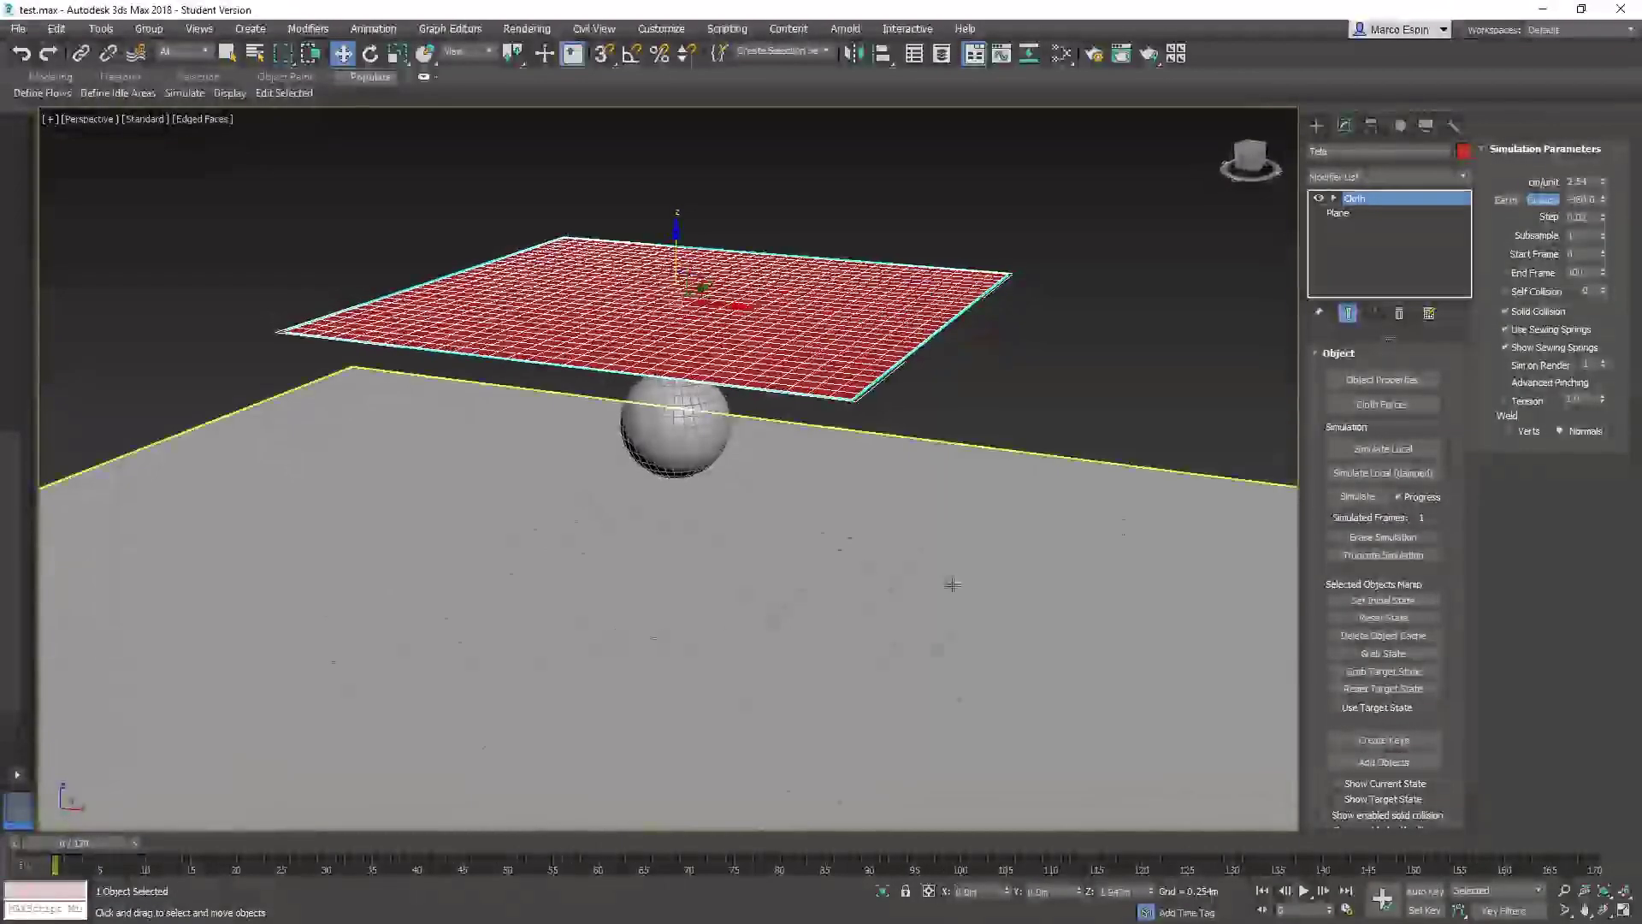
Add Piso and Sphere001 to Tela's cloth simulation in Object Properties
click(1385, 378)
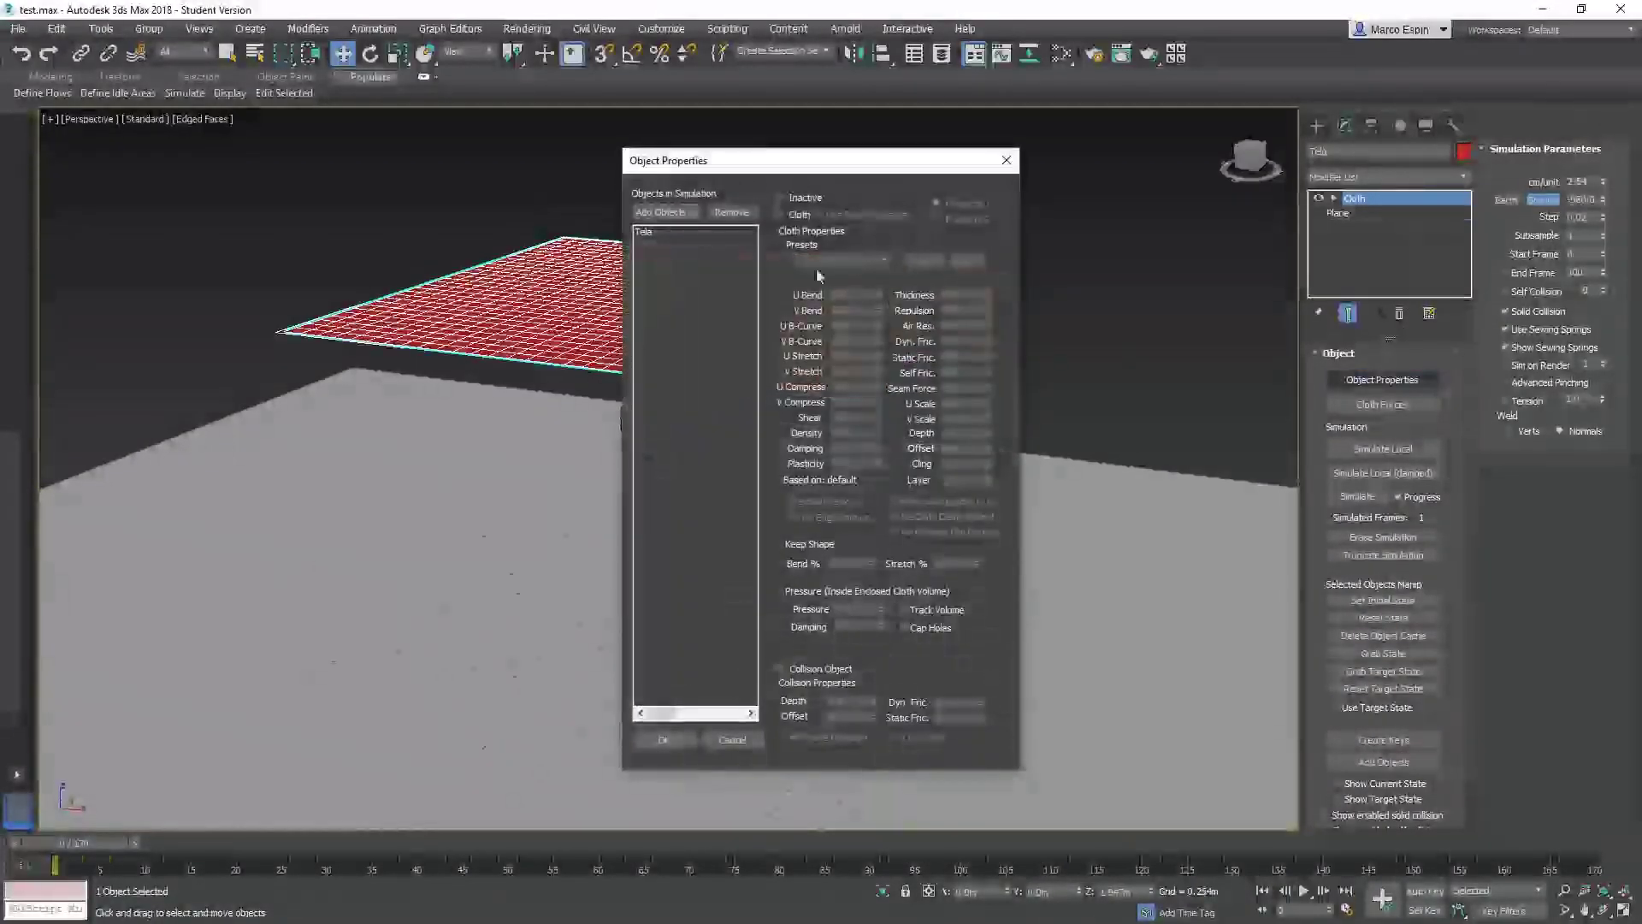
click(666, 213)
click(17, 122)
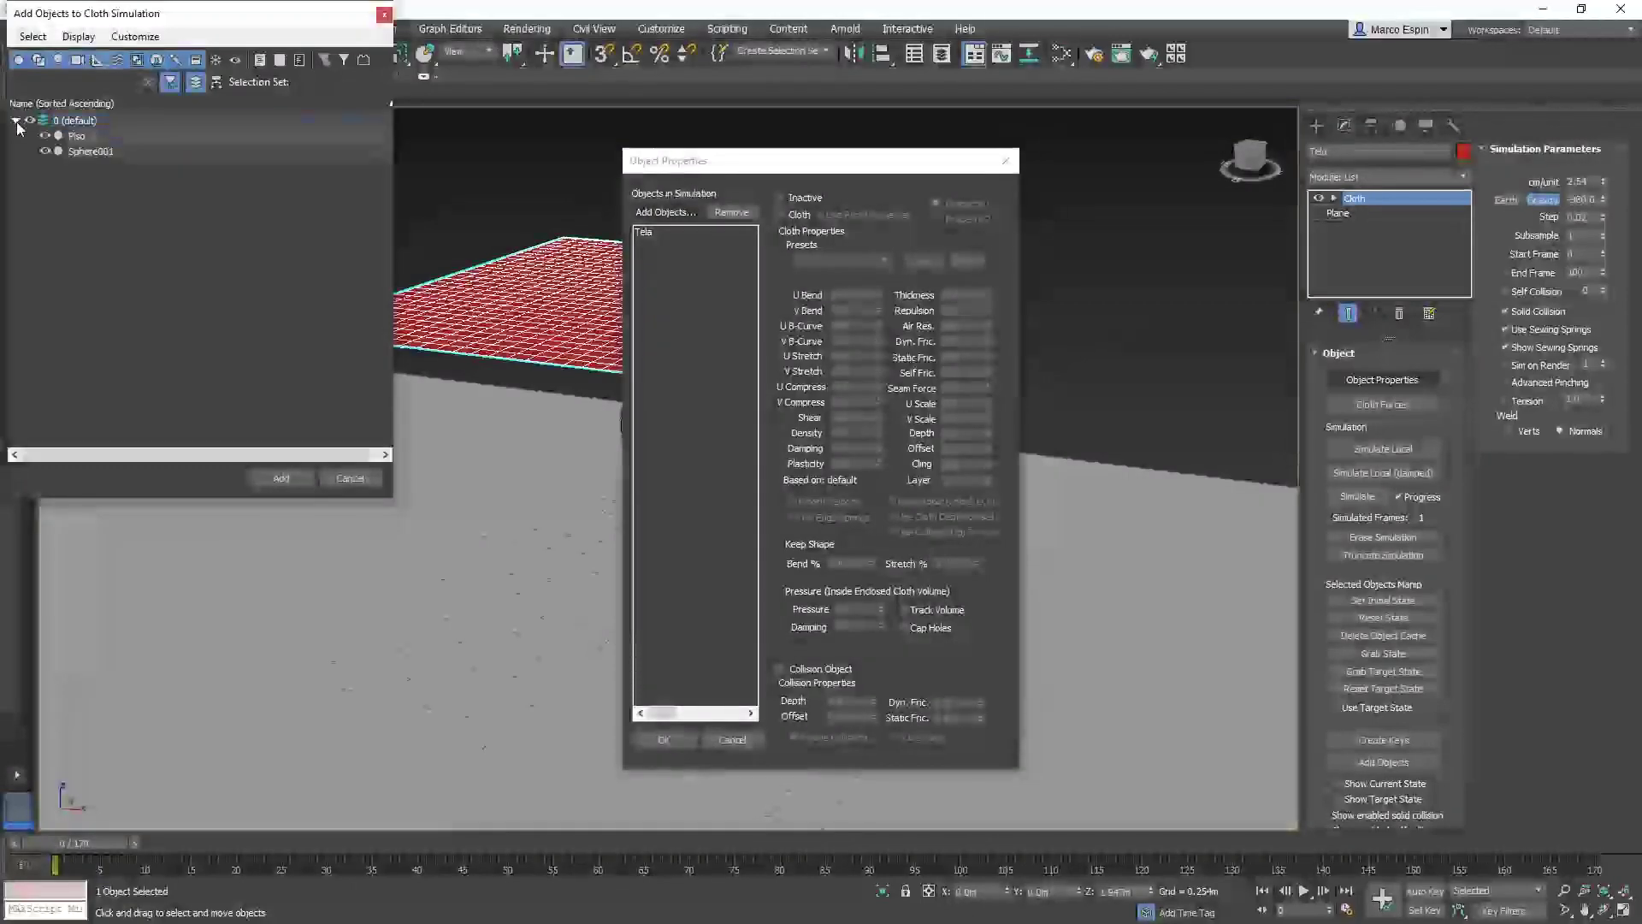
click(76, 135)
click(281, 478)
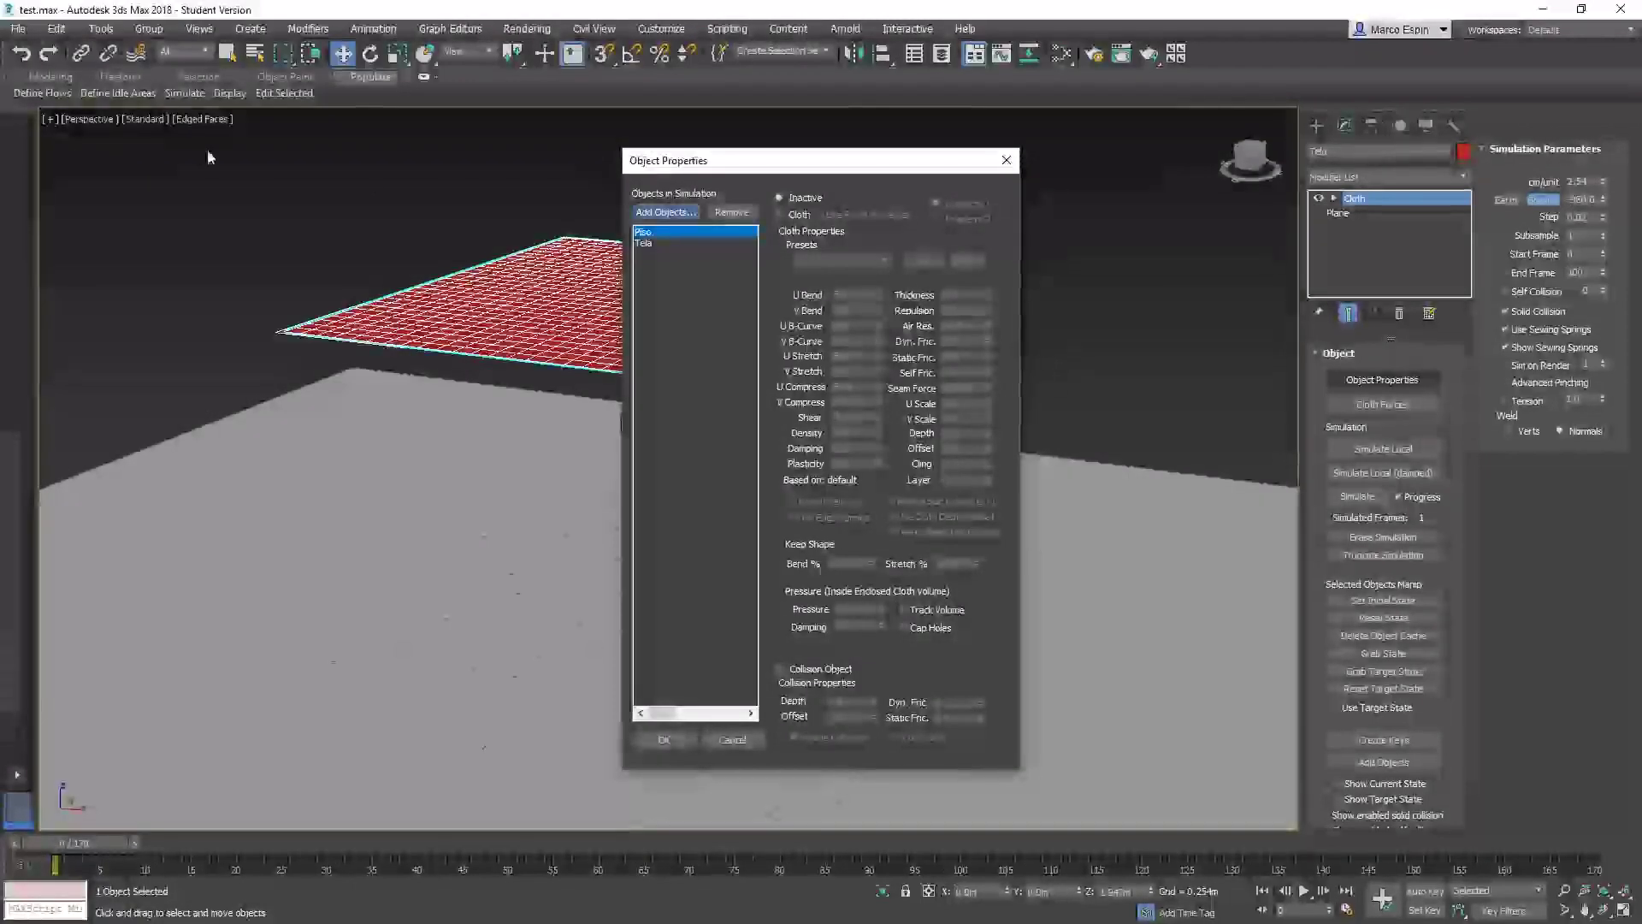
key(Return)
double_click(83, 142)
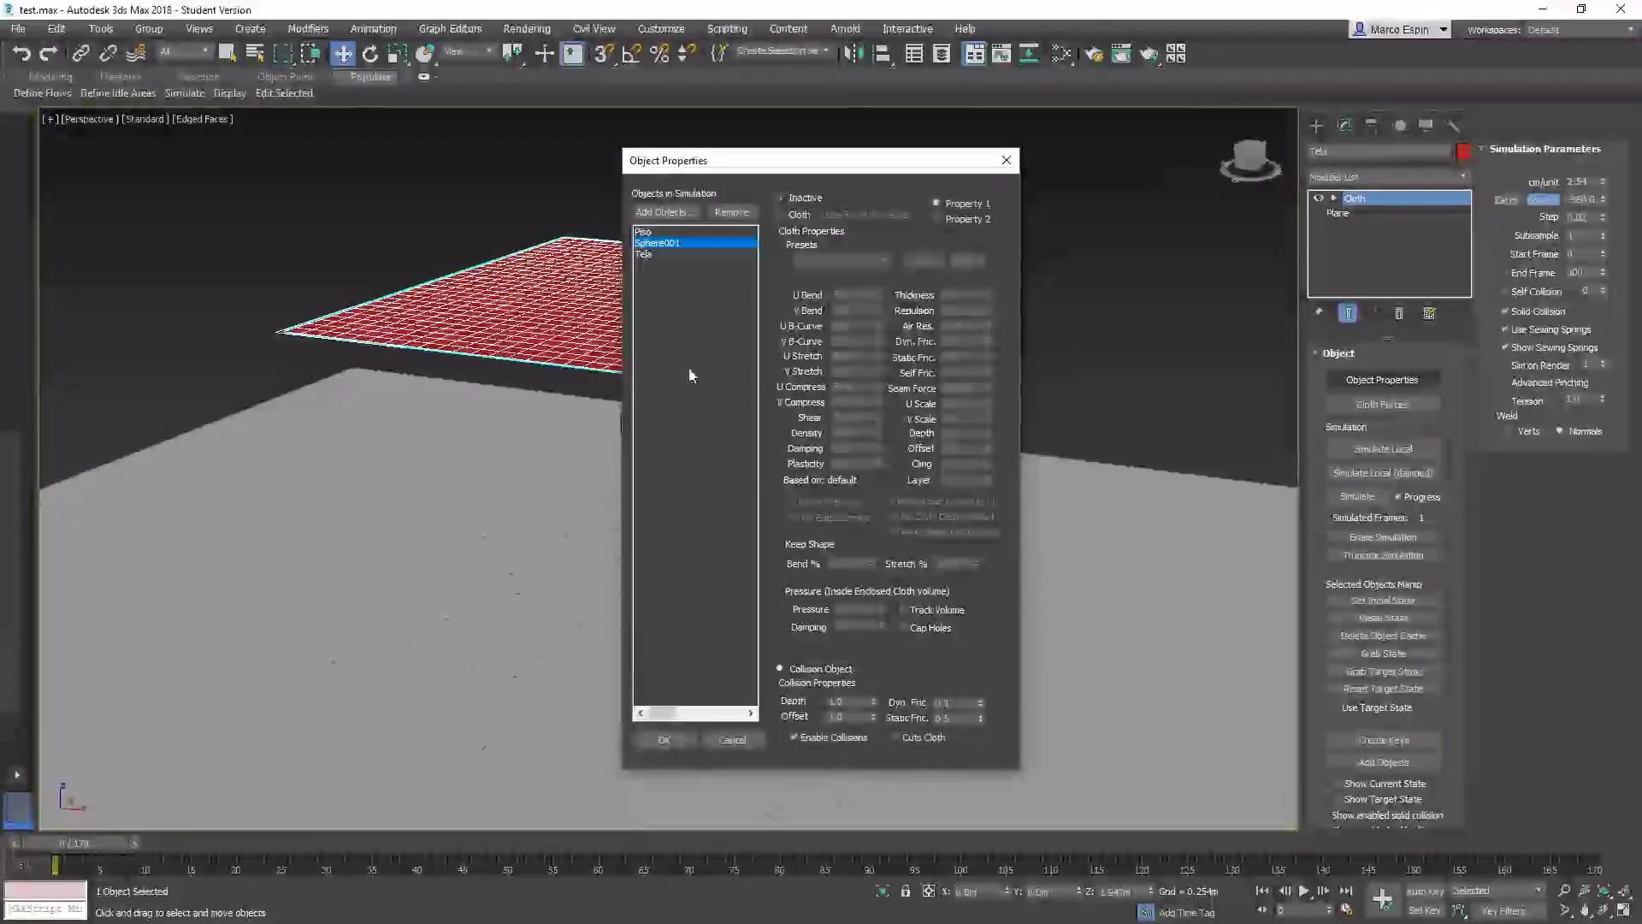
Make Tela a Cotton-preset cloth and Piso a collision object, then confirm
click(802, 215)
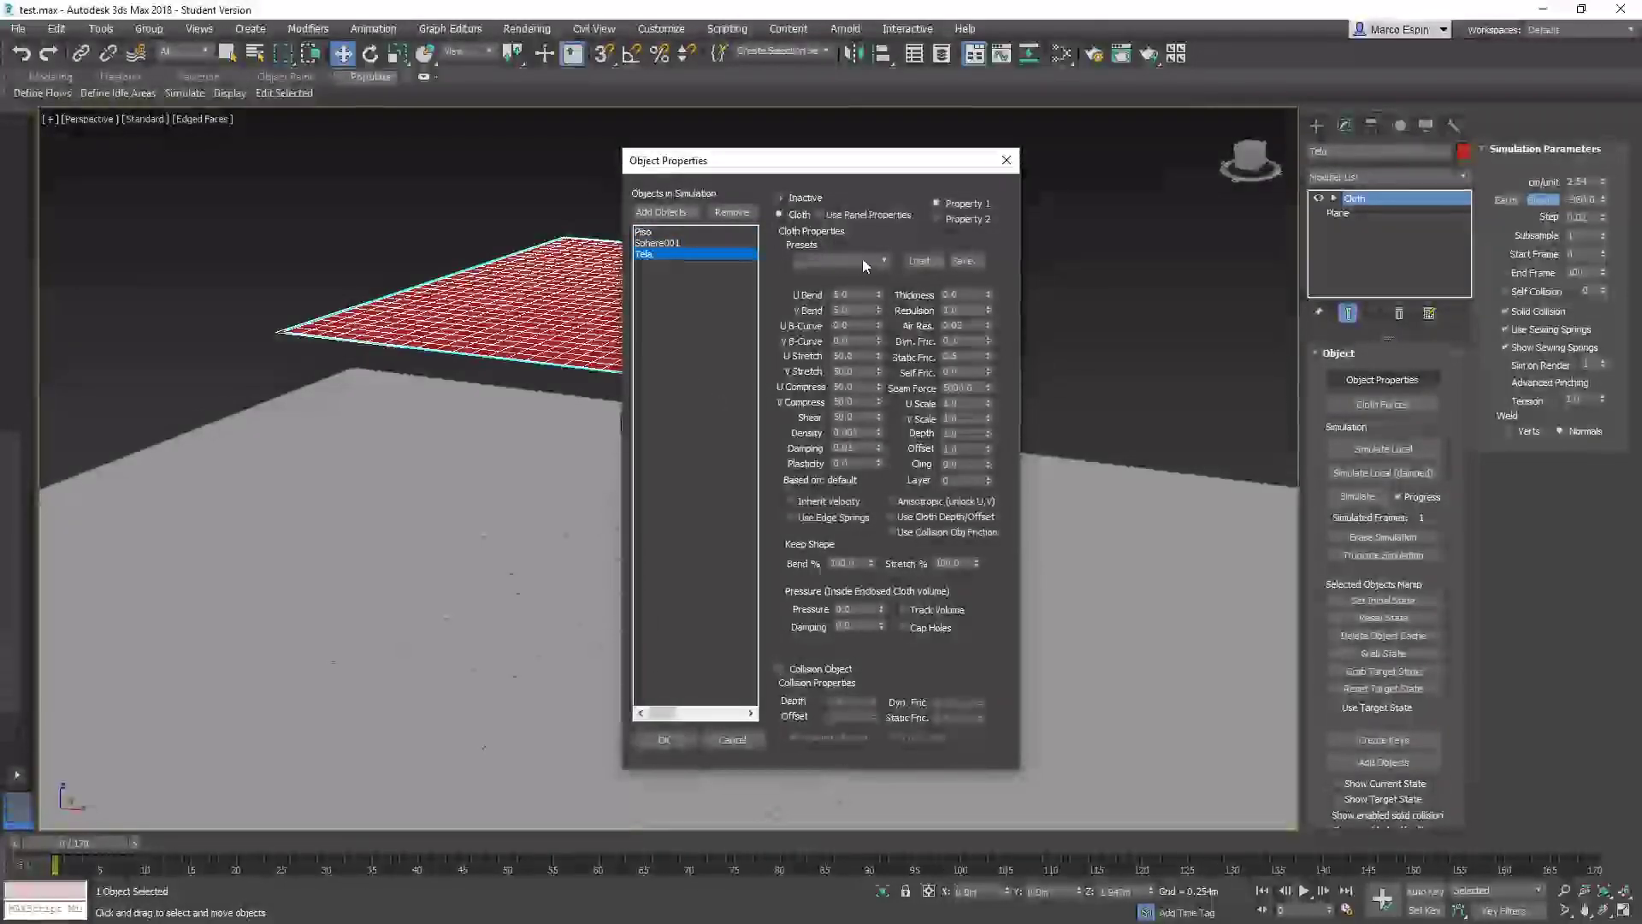
click(862, 259)
click(820, 299)
click(863, 260)
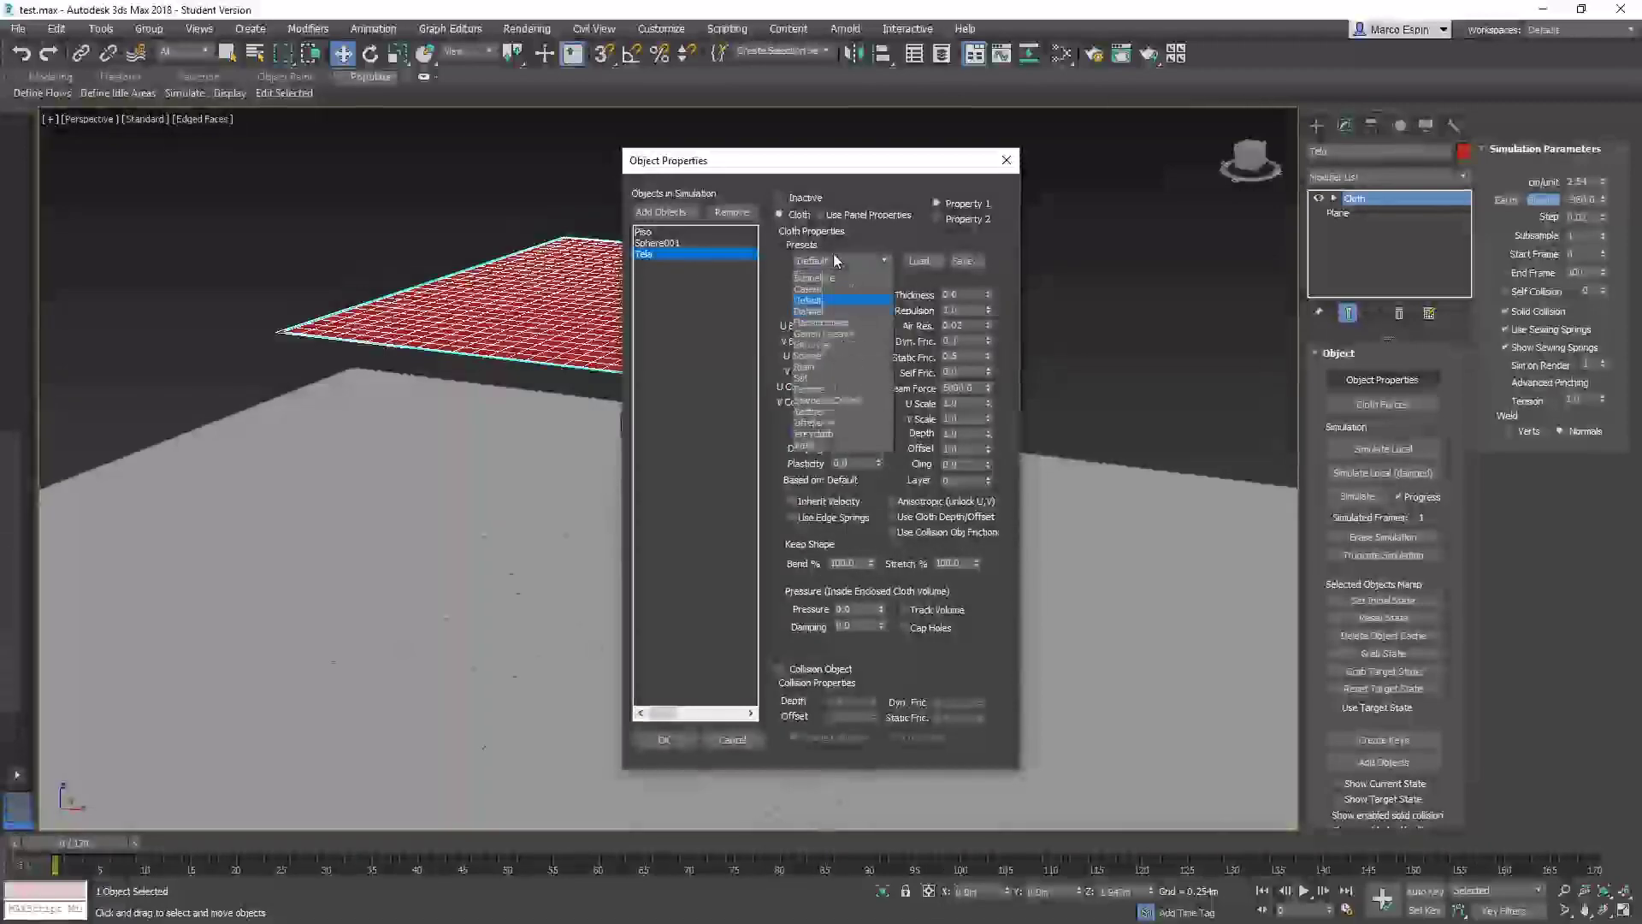
click(819, 299)
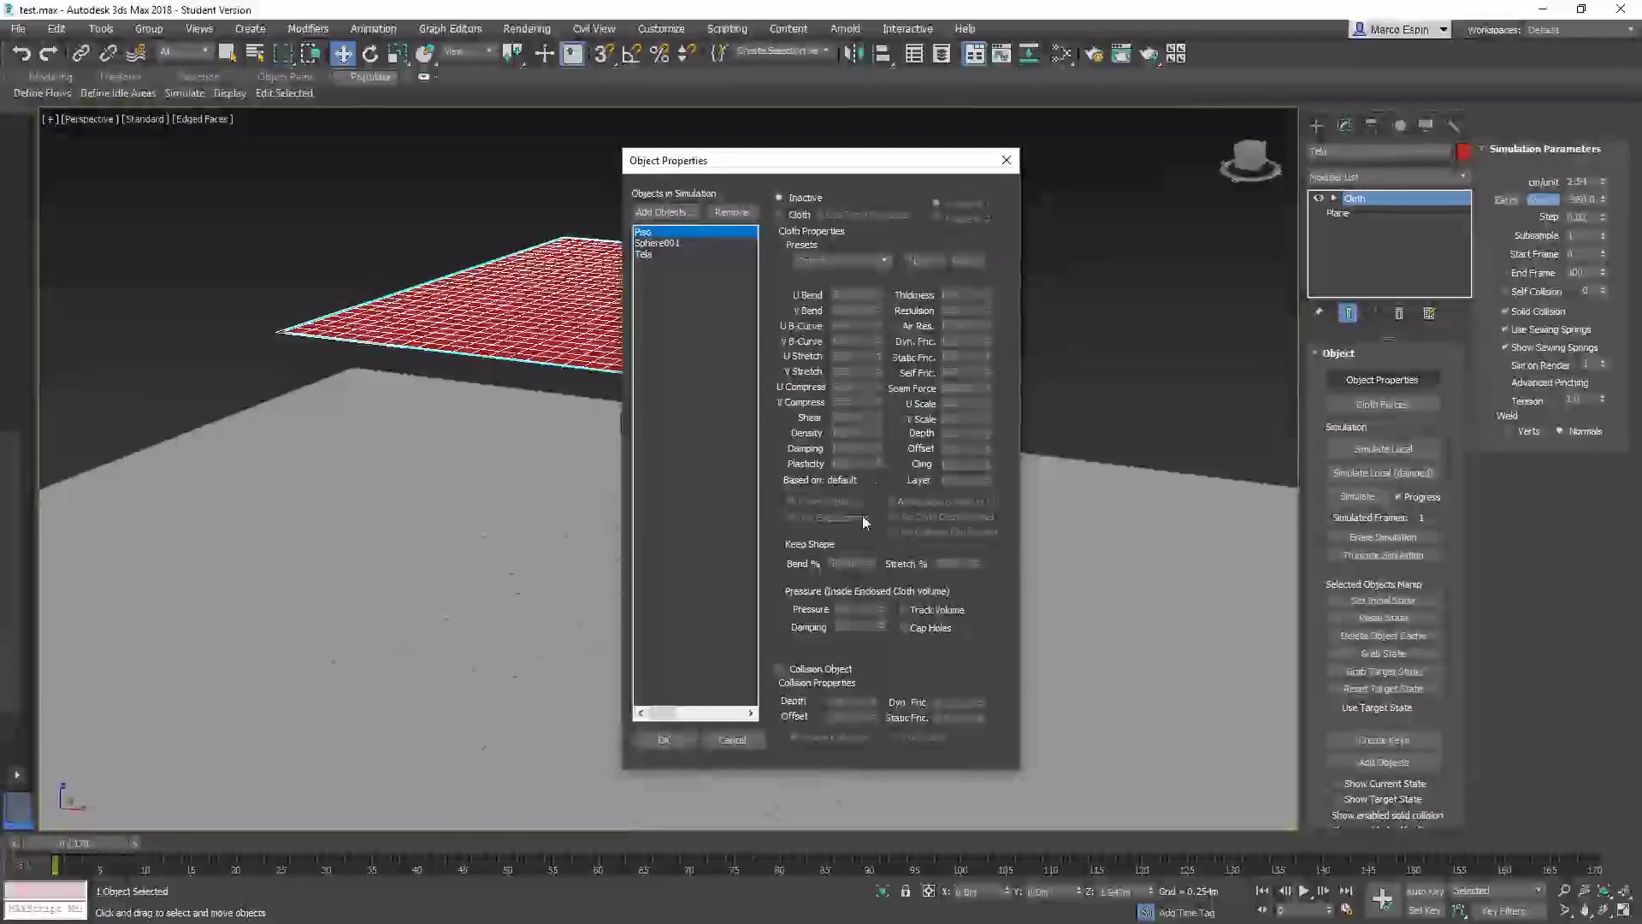
click(658, 255)
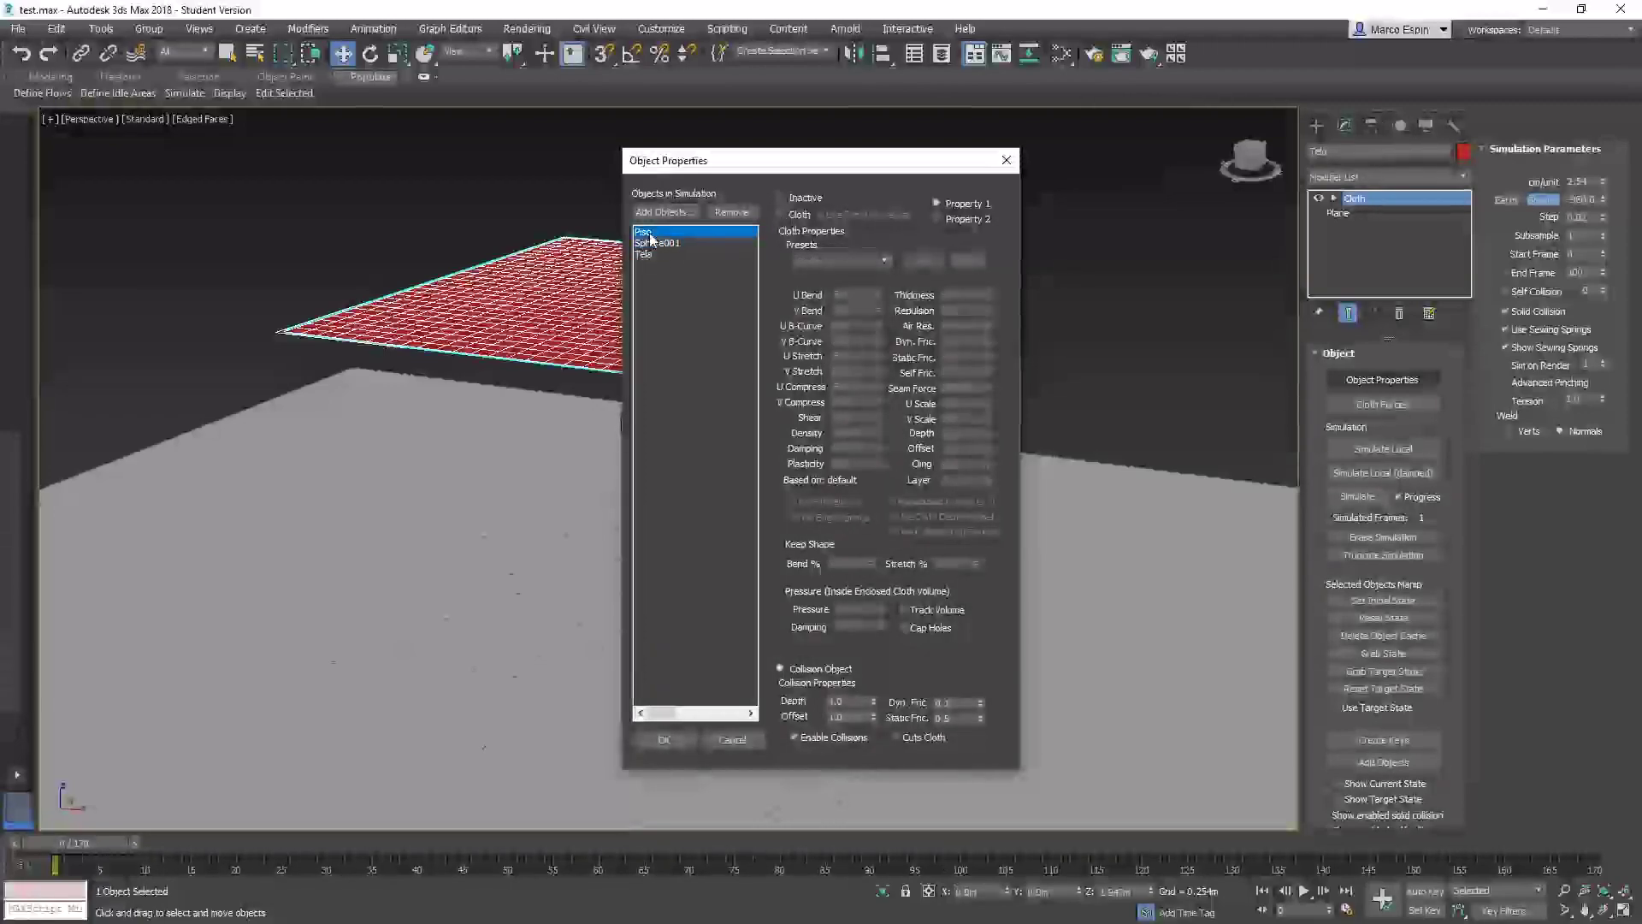
click(666, 741)
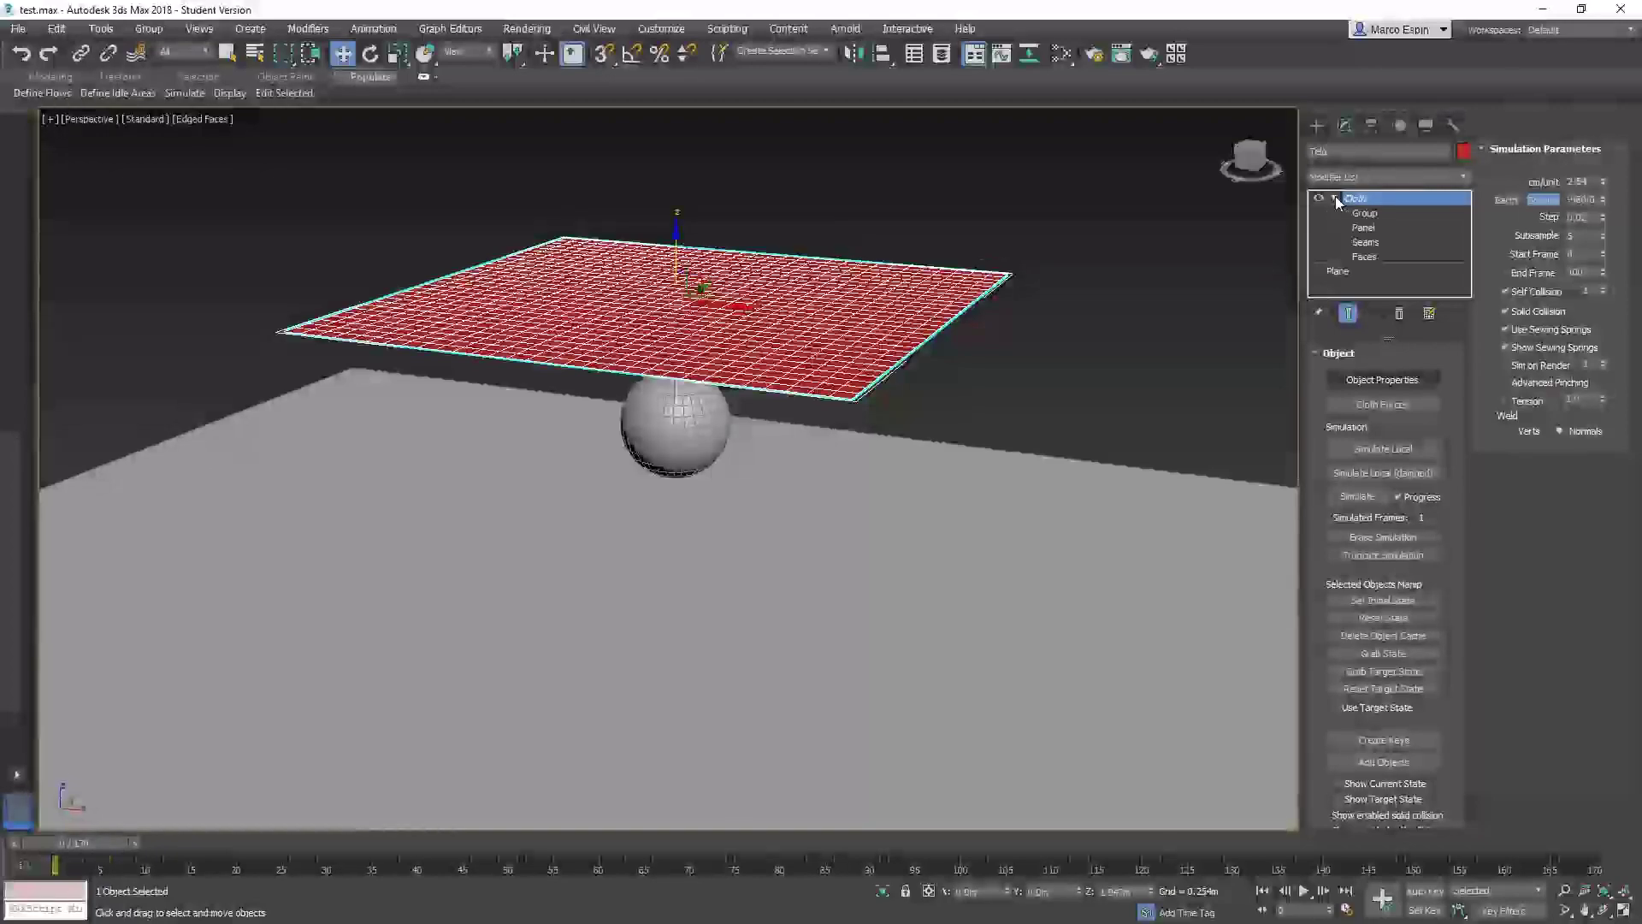
In the Cloth Group sub-object, select the nine central vertices from Top view
click(1366, 213)
mouse_move(1162, 326)
alt+middle_down()
mouse_move(921, 404)
mouse_move(855, 477)
alt+middle_up()
key(t)
key(F3)
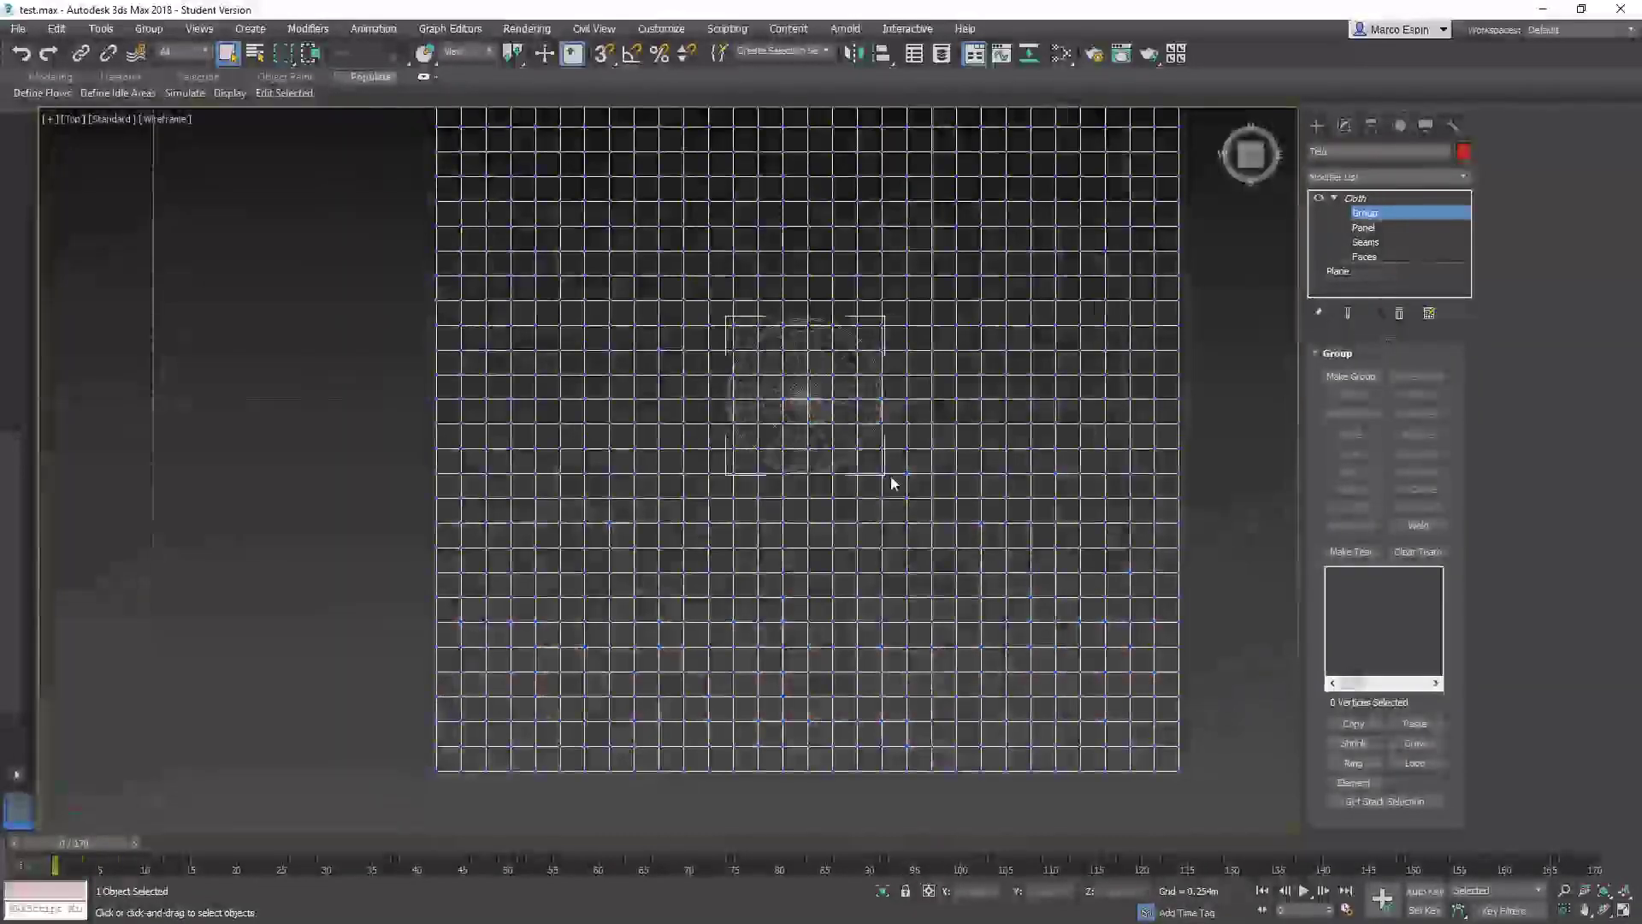
scroll(855, 436, up, 2)
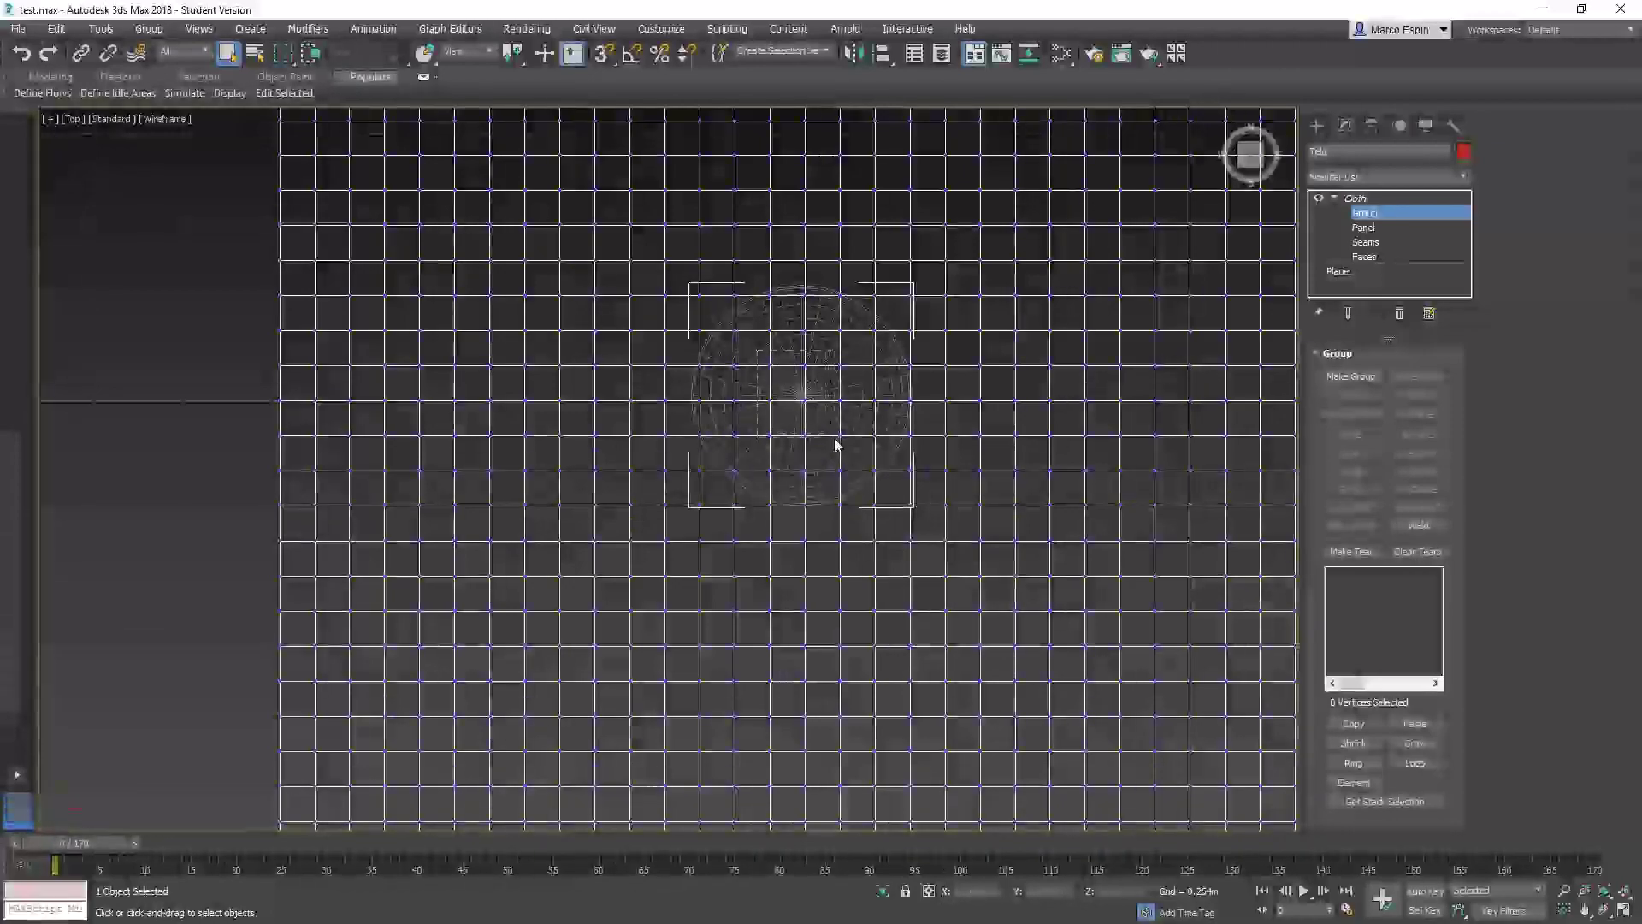
drag(760, 358, 851, 450)
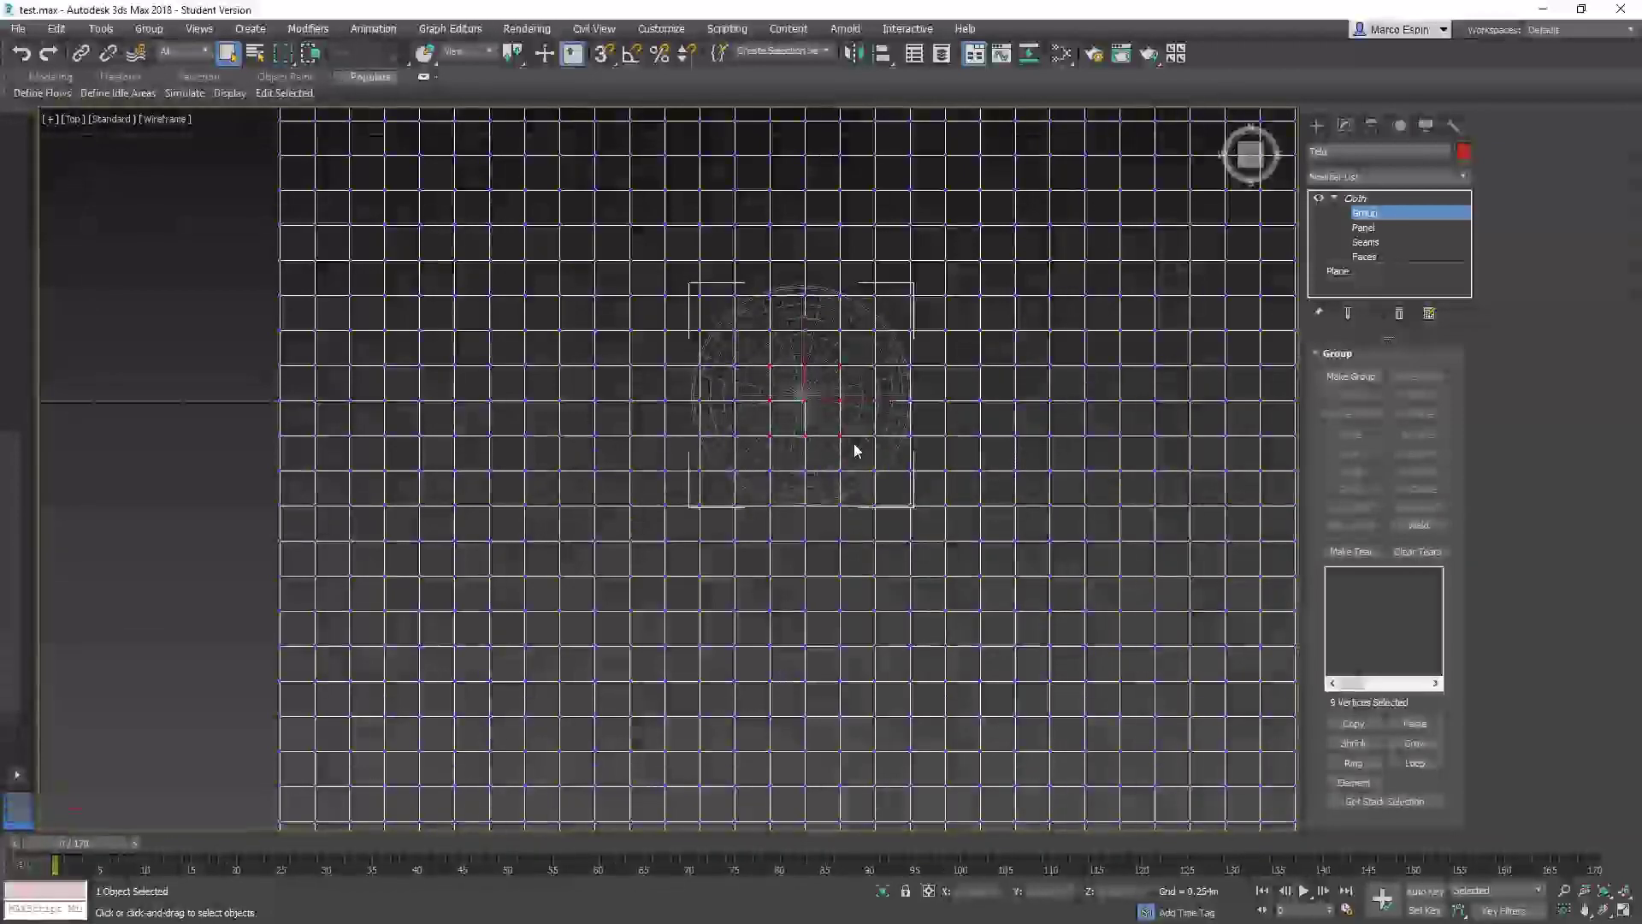
key(F3)
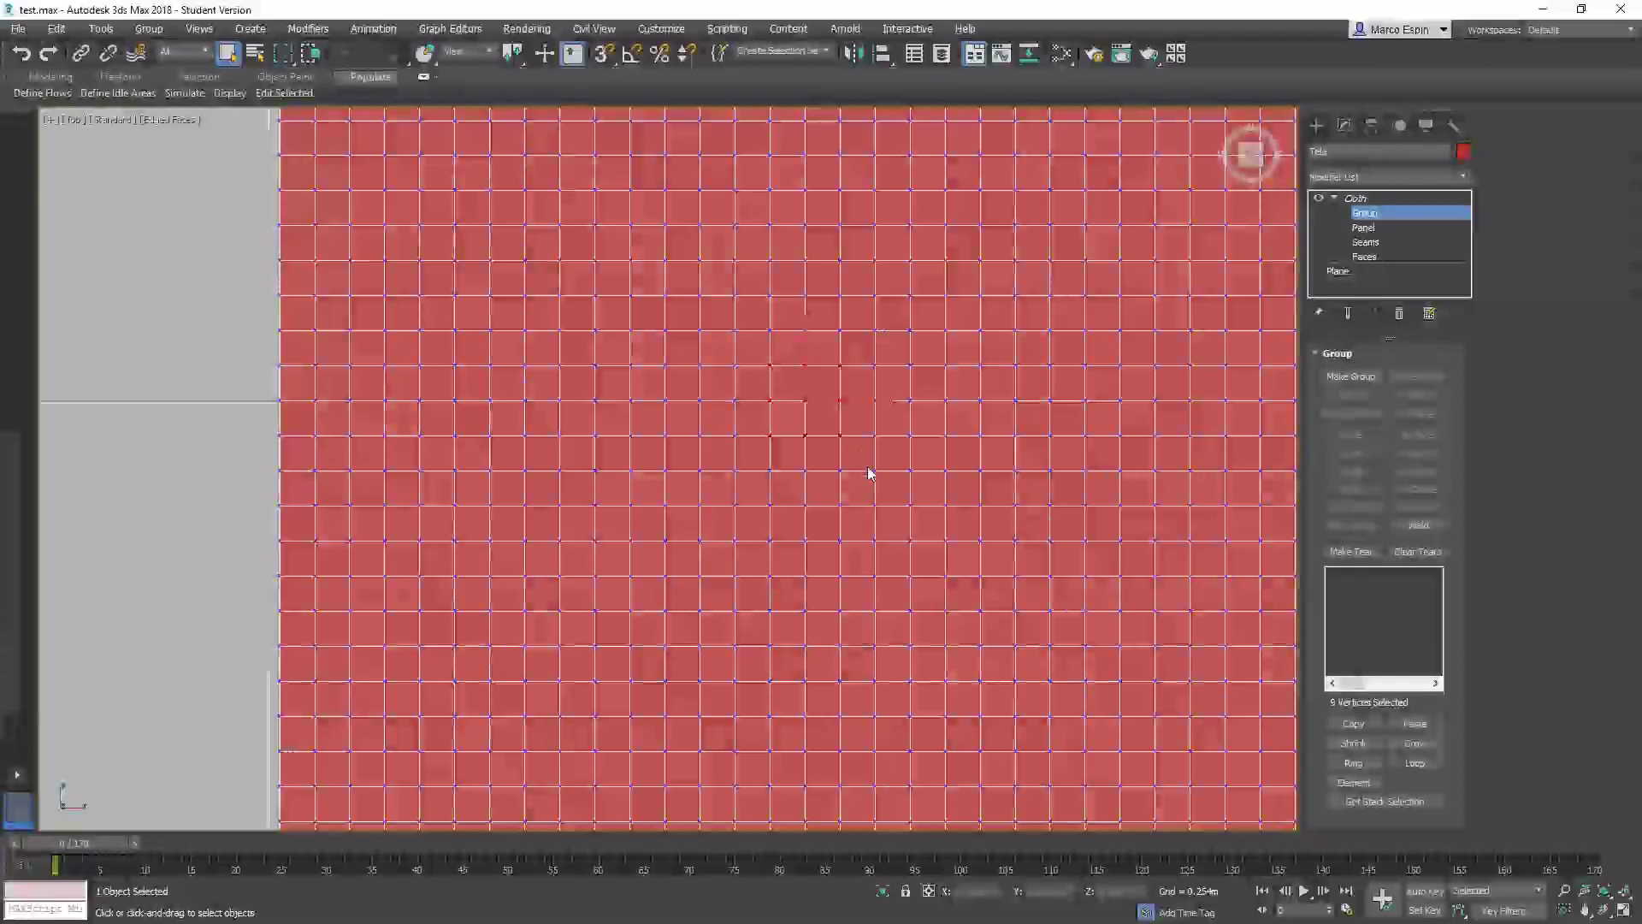
mouse_move(869, 469)
alt+middle_down()
mouse_move(971, 389)
mouse_move(940, 345)
alt+middle_up()
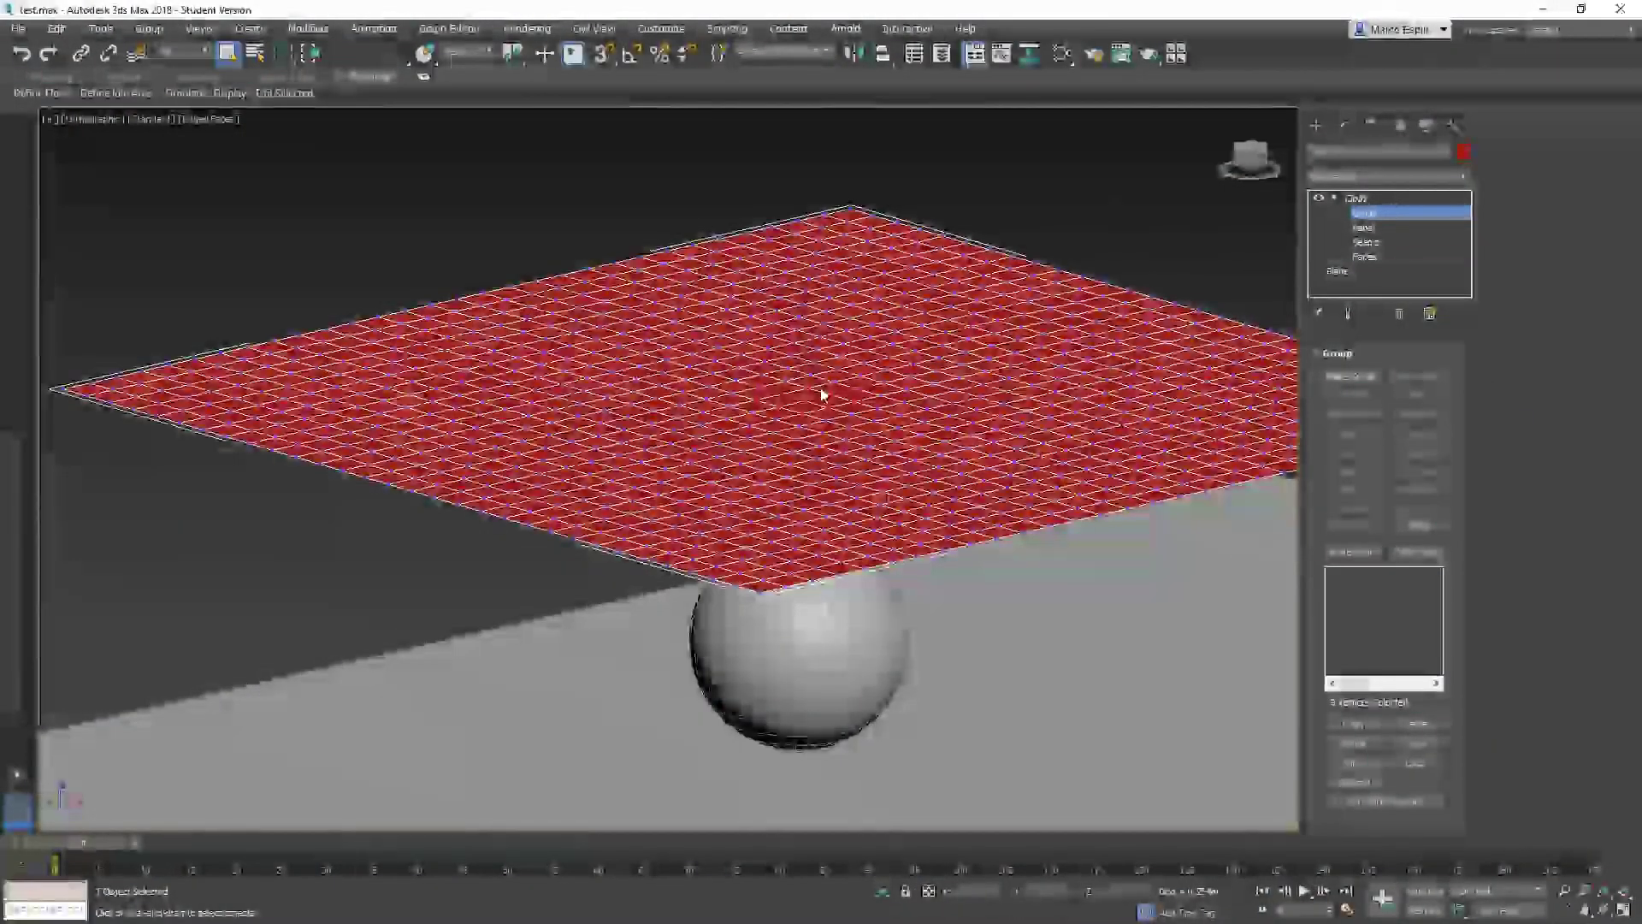
scroll(819, 389, up, 5)
scroll(819, 389, down, 8)
mouse_move(819, 389)
alt+middle_down()
mouse_move(813, 410)
mouse_move(861, 487)
alt+middle_up()
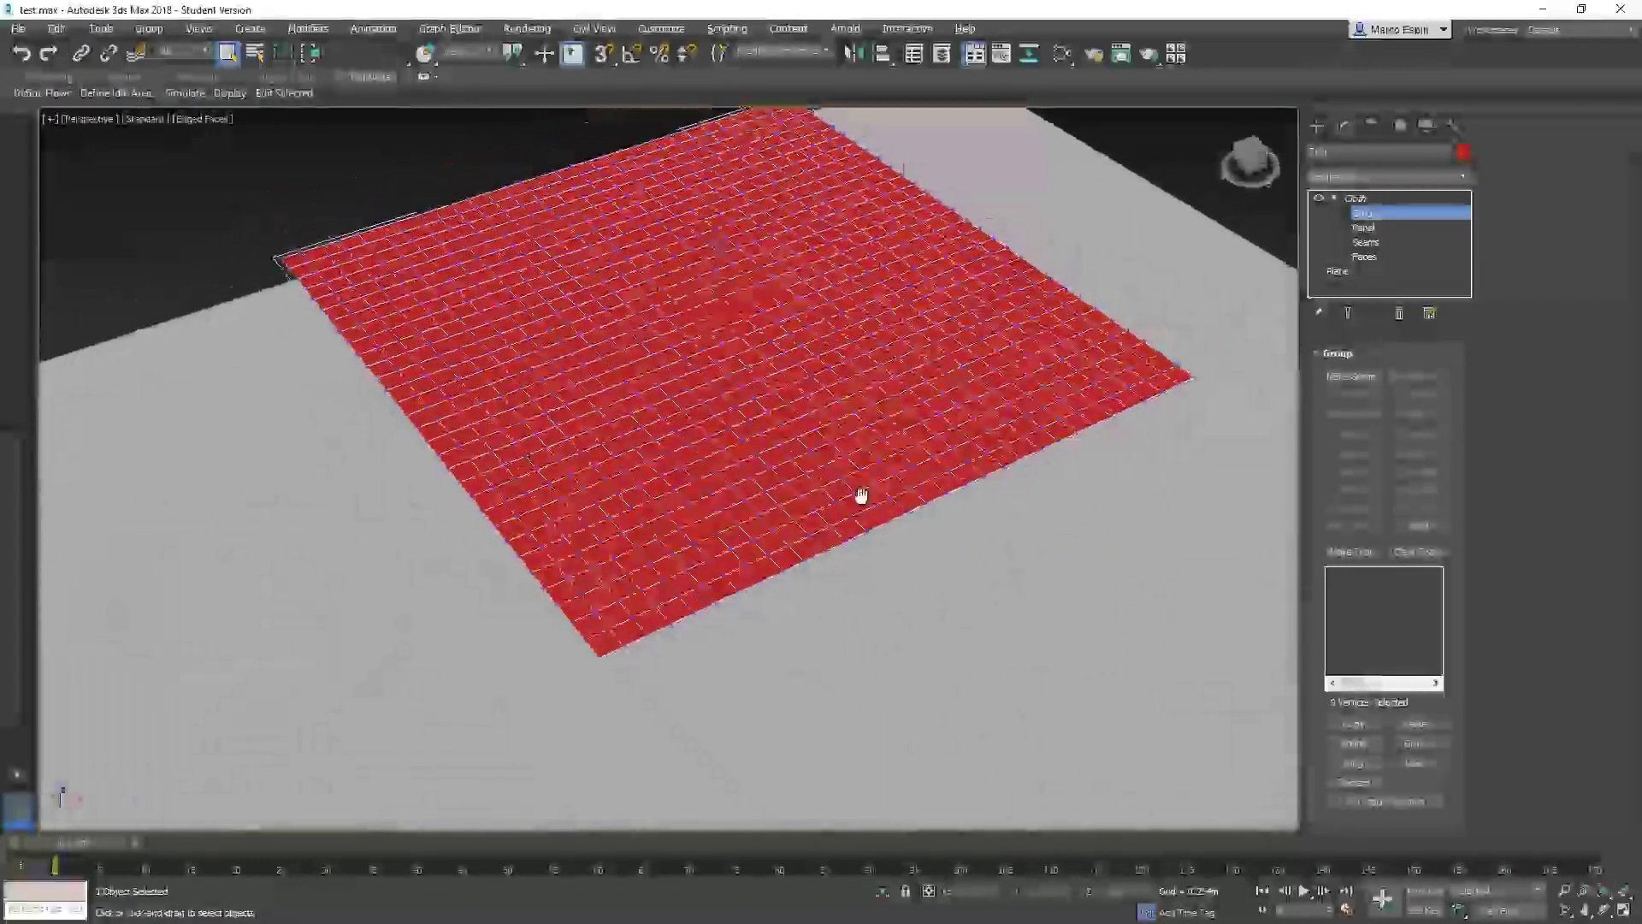
scroll(756, 337, up, 4)
Make a vertex group named 'cloth' and set it as a sticky surface on the sphere
click(1350, 377)
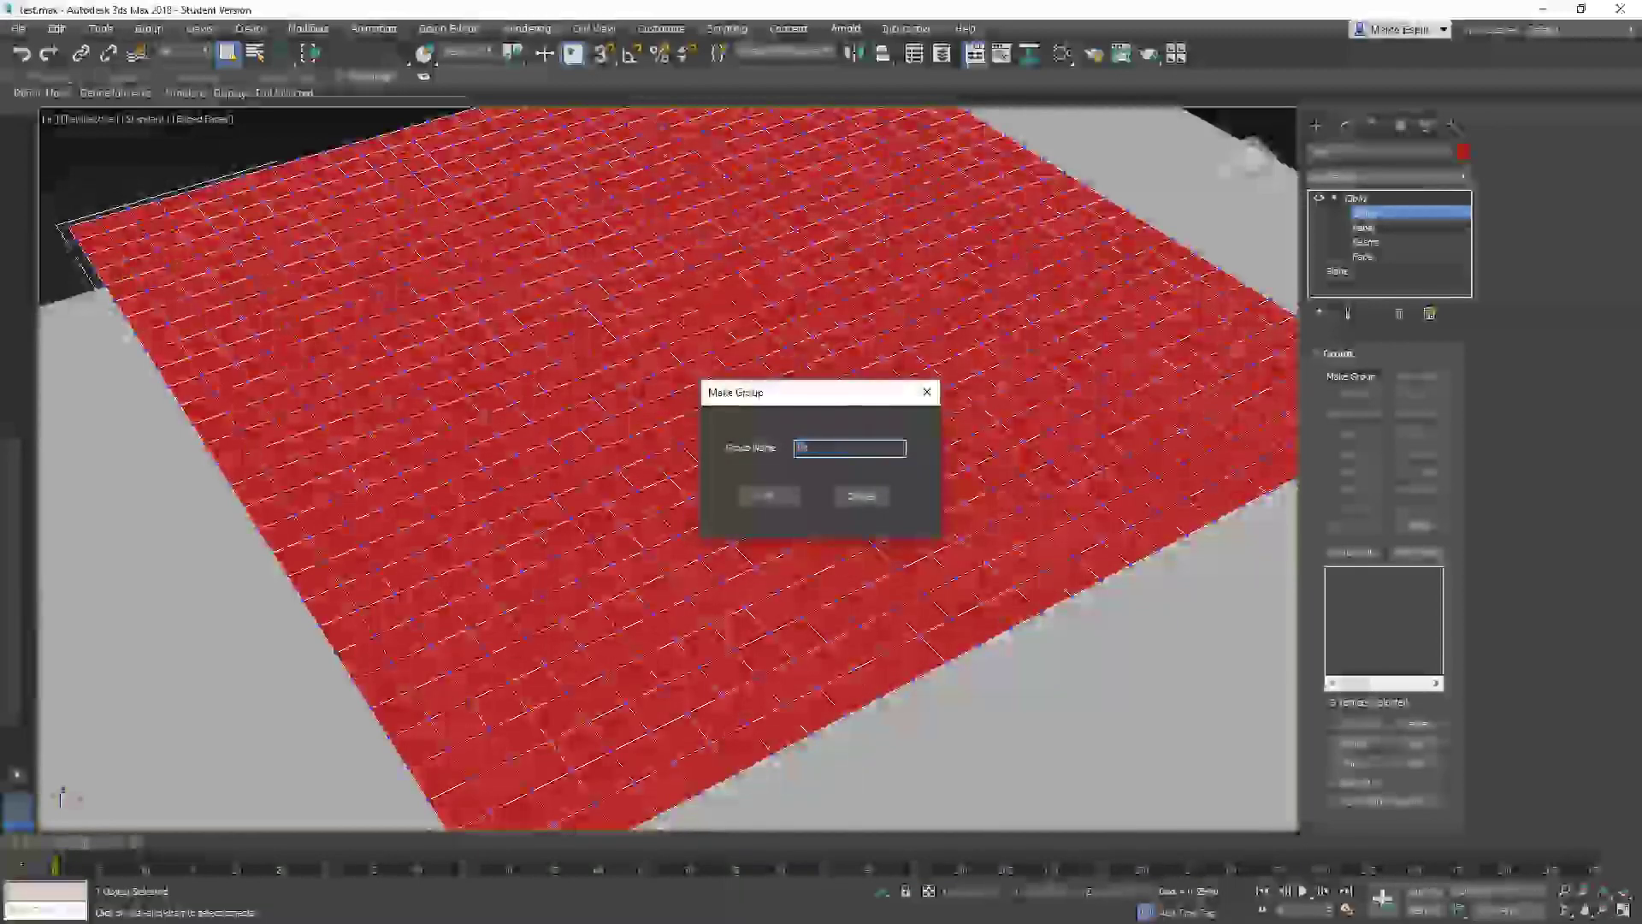
text(cloth)
key(Return)
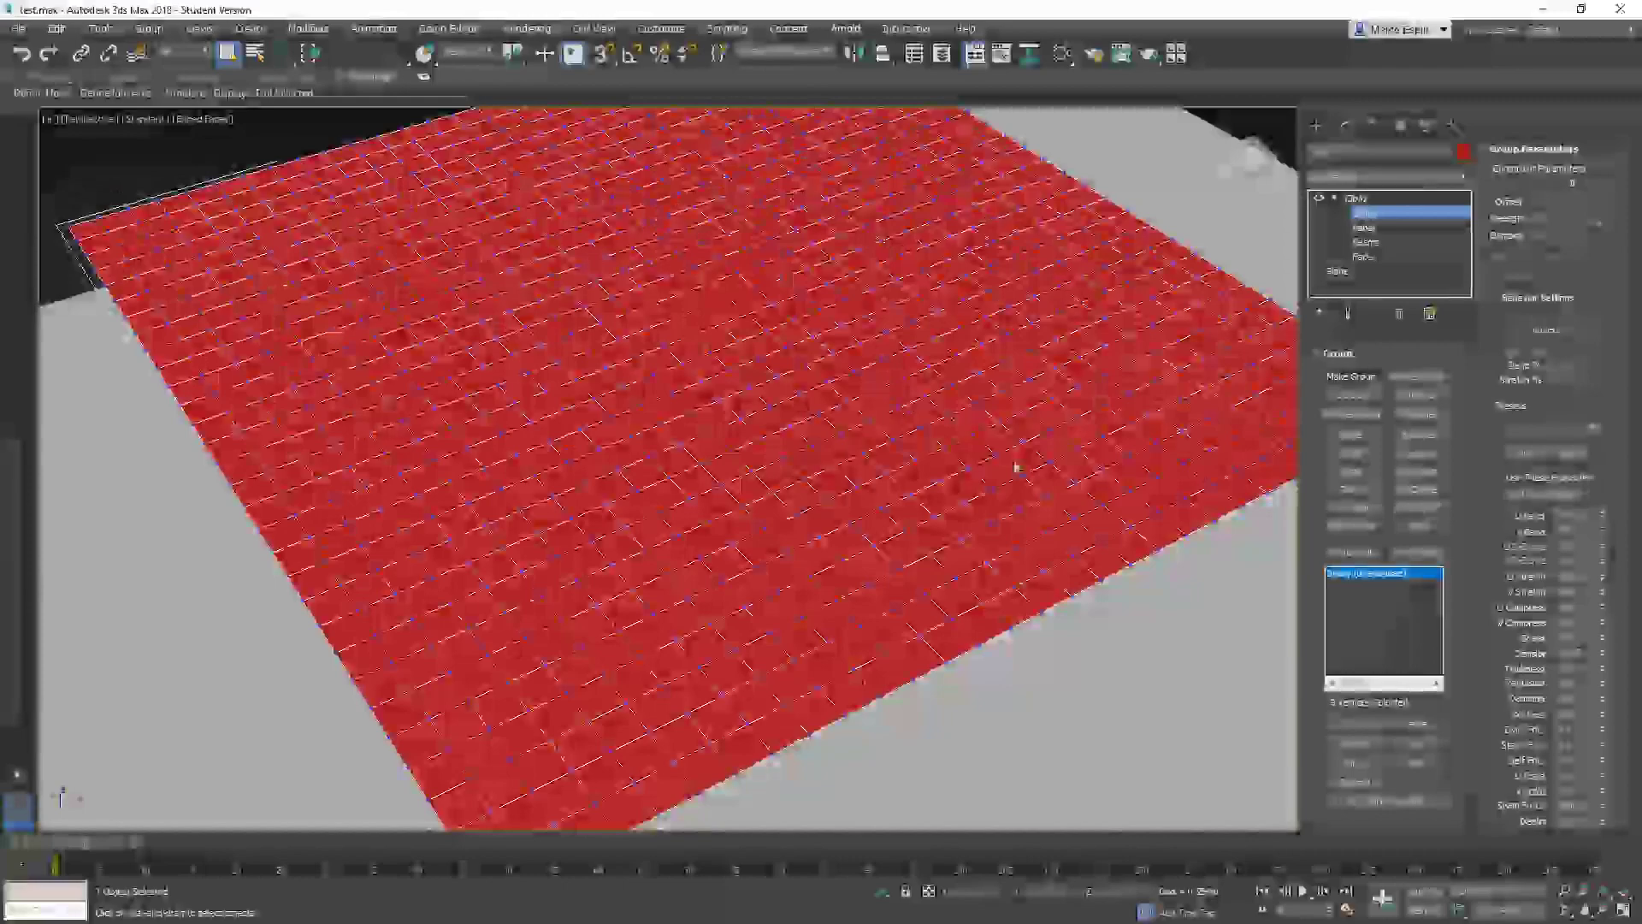
click(1417, 506)
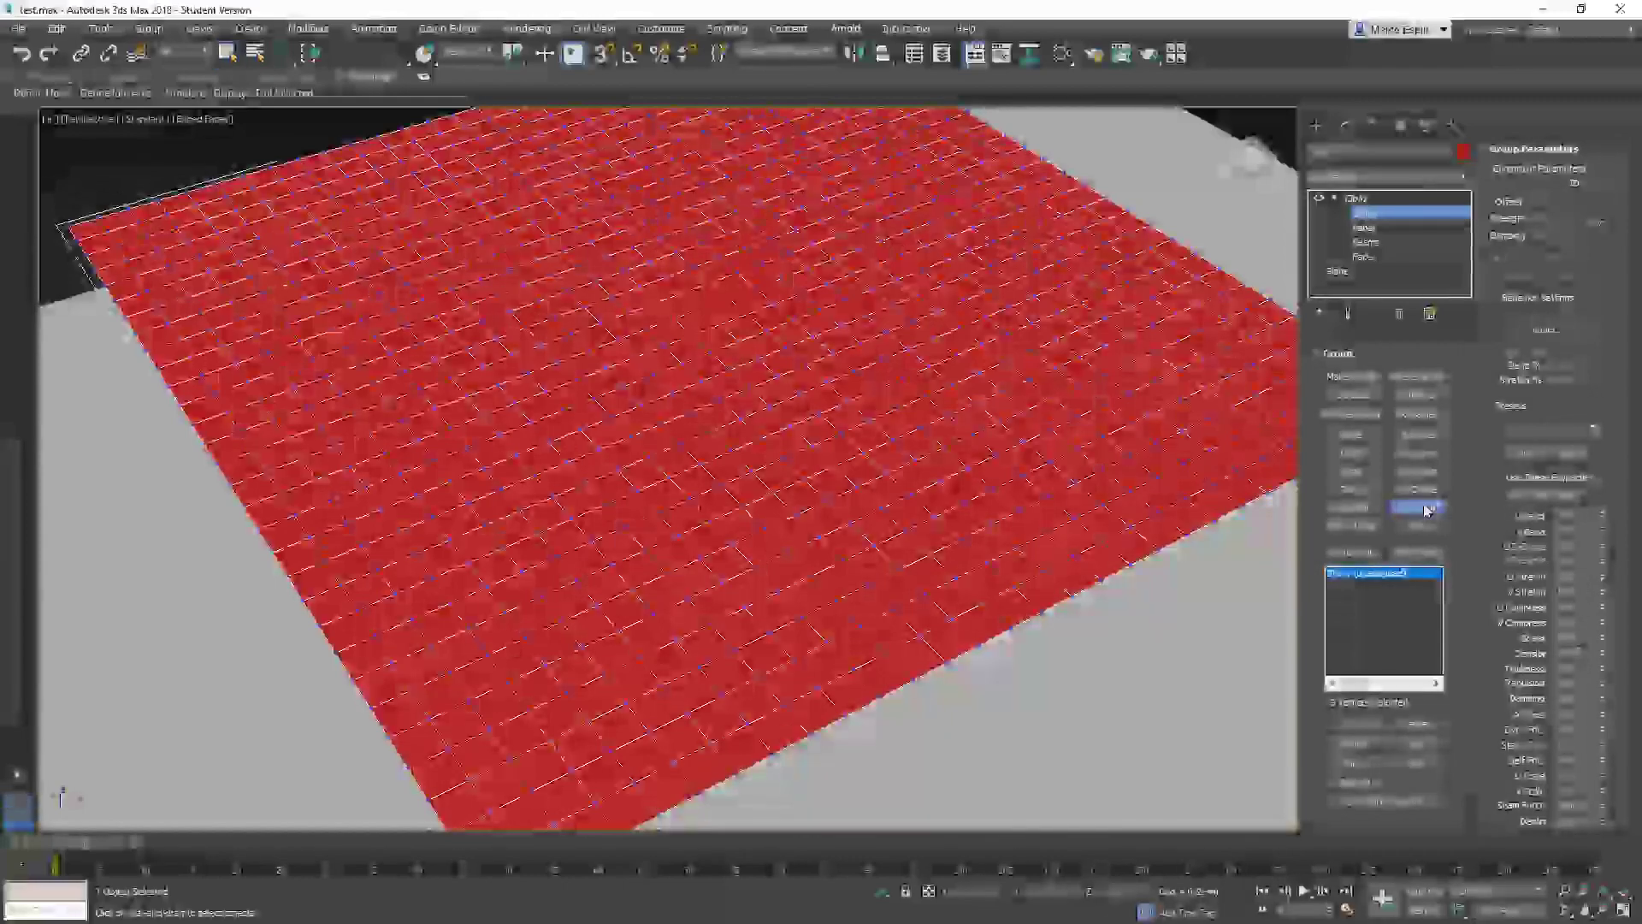
alt+middle_drag(1118, 569, 1131, 530)
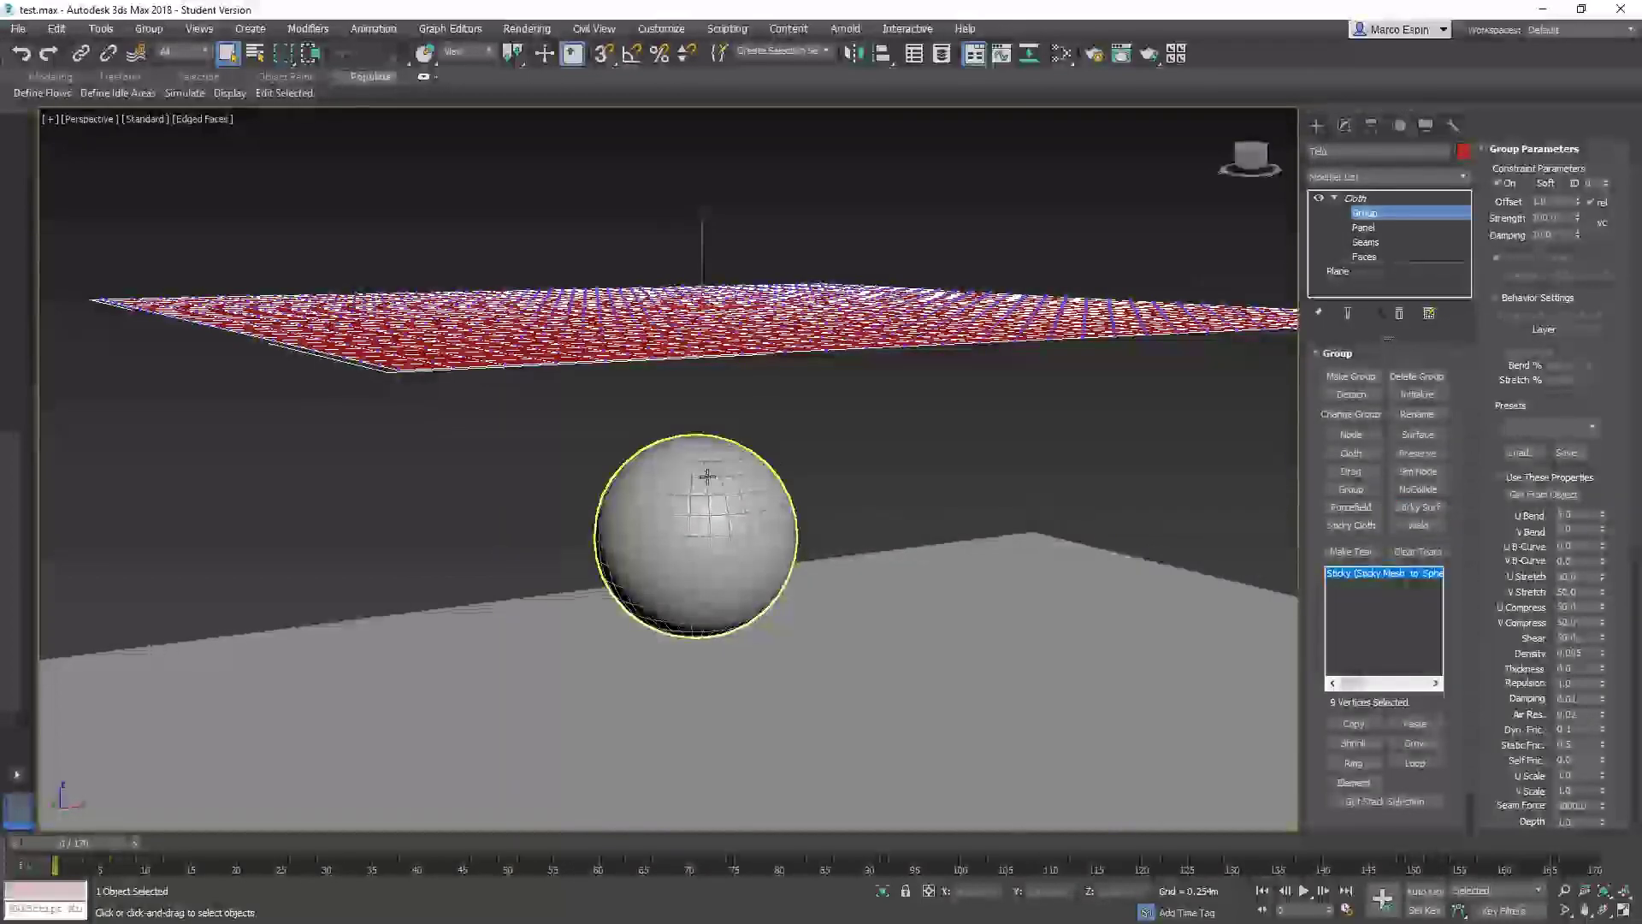
Return to the Cloth modifier's top level and simulate Tela draping over the sphere
alt+middle_drag(834, 450, 805, 434)
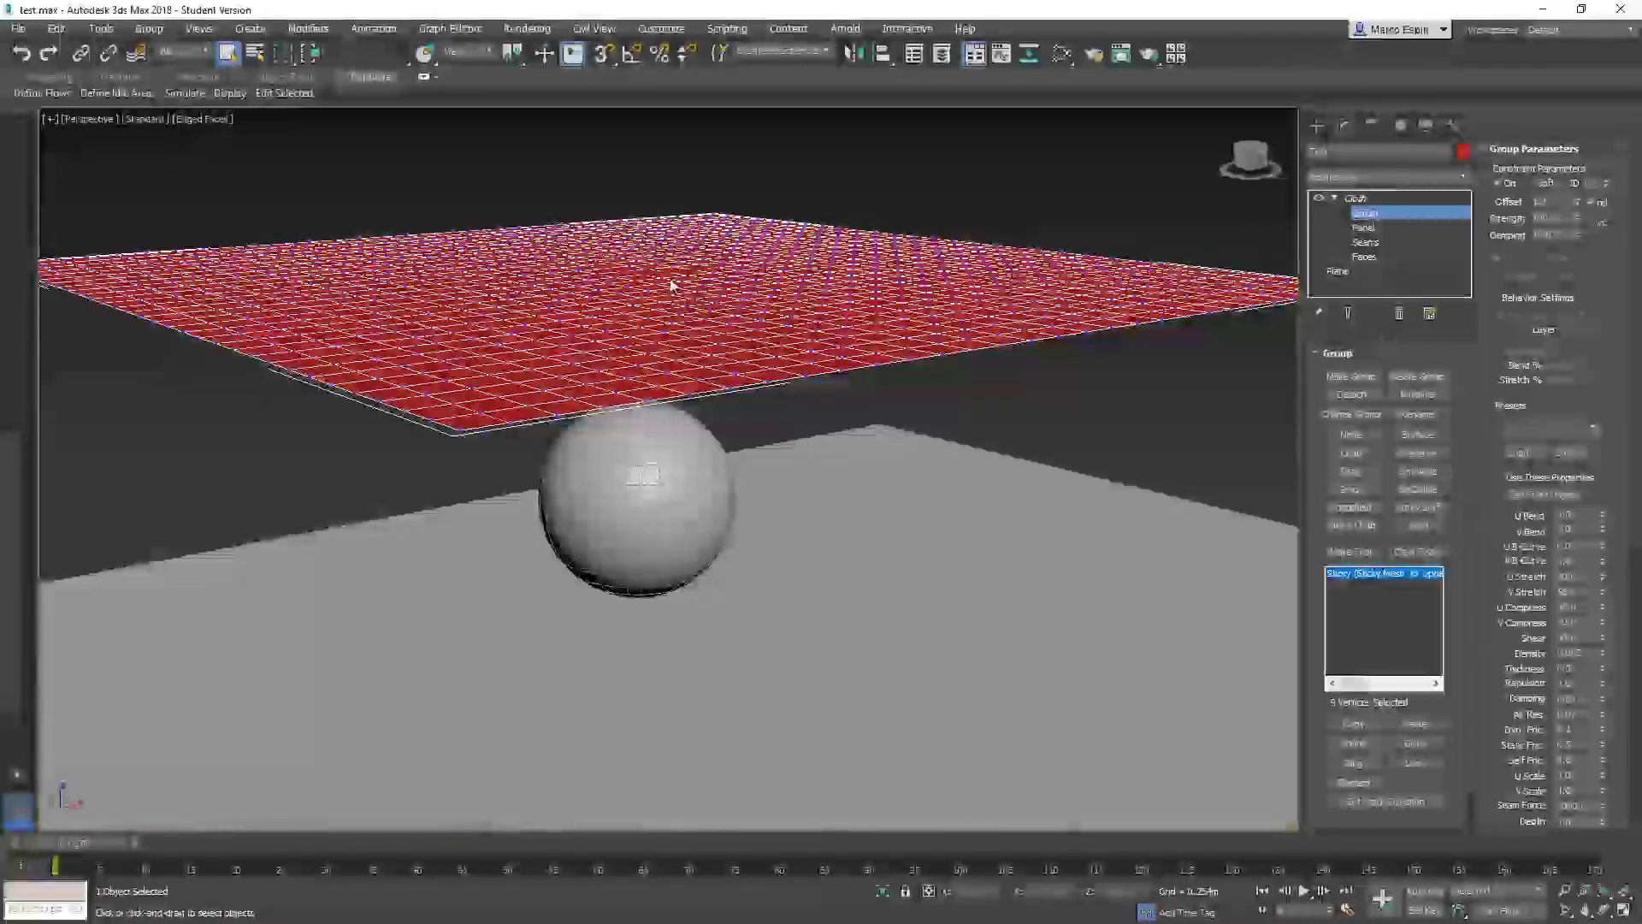
scroll(650, 276, up, 5)
scroll(650, 276, down, 5)
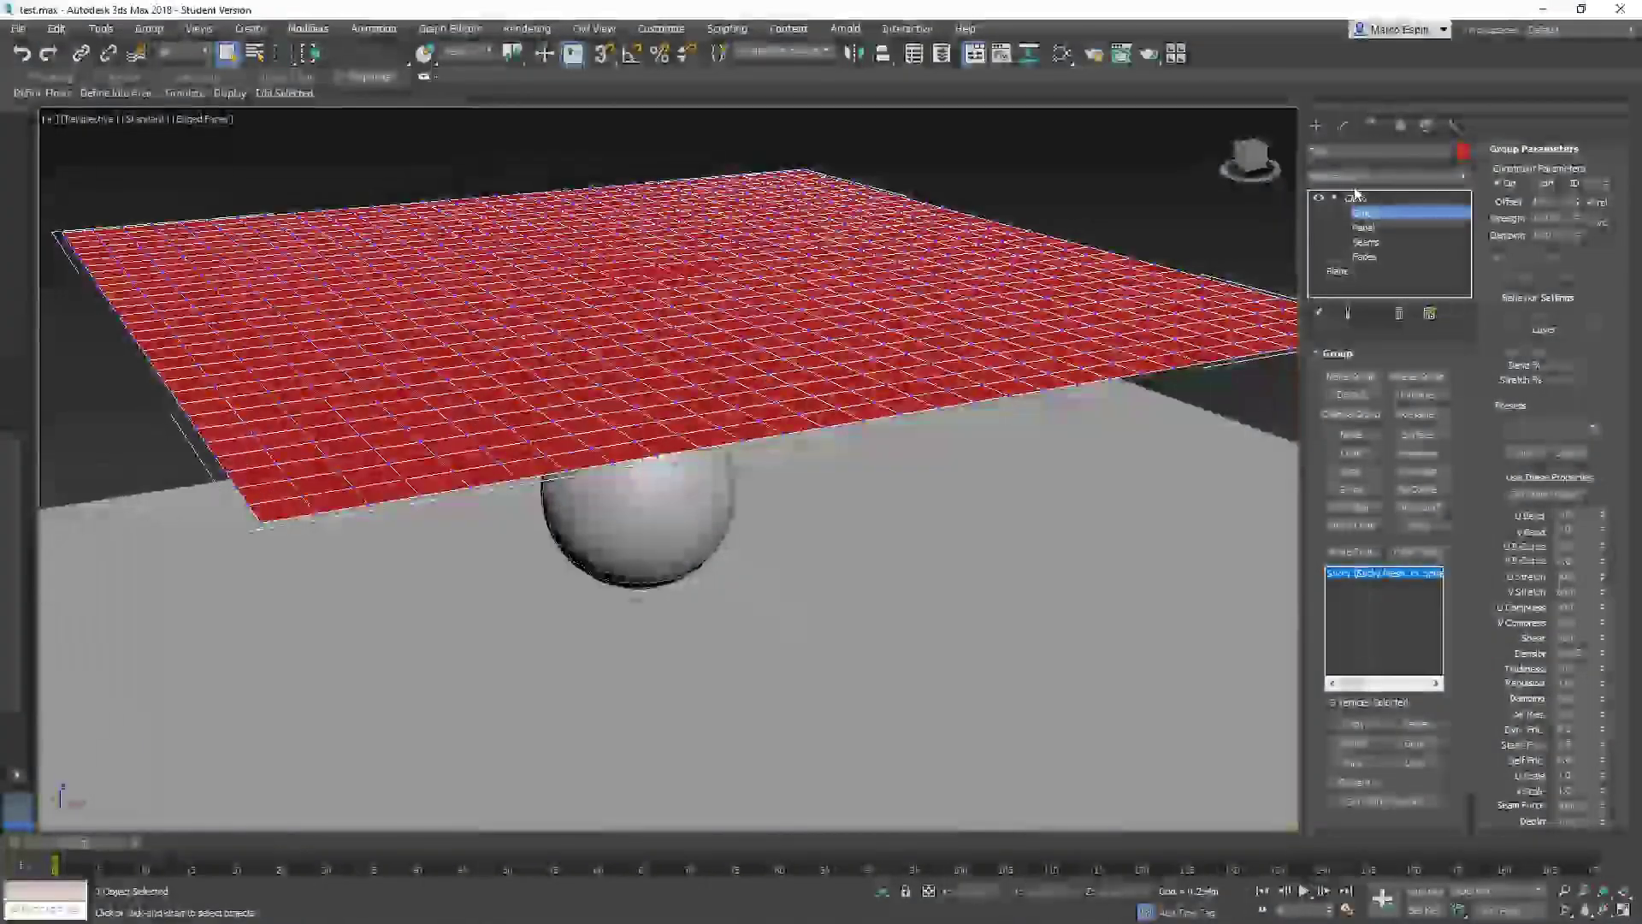
click(1343, 200)
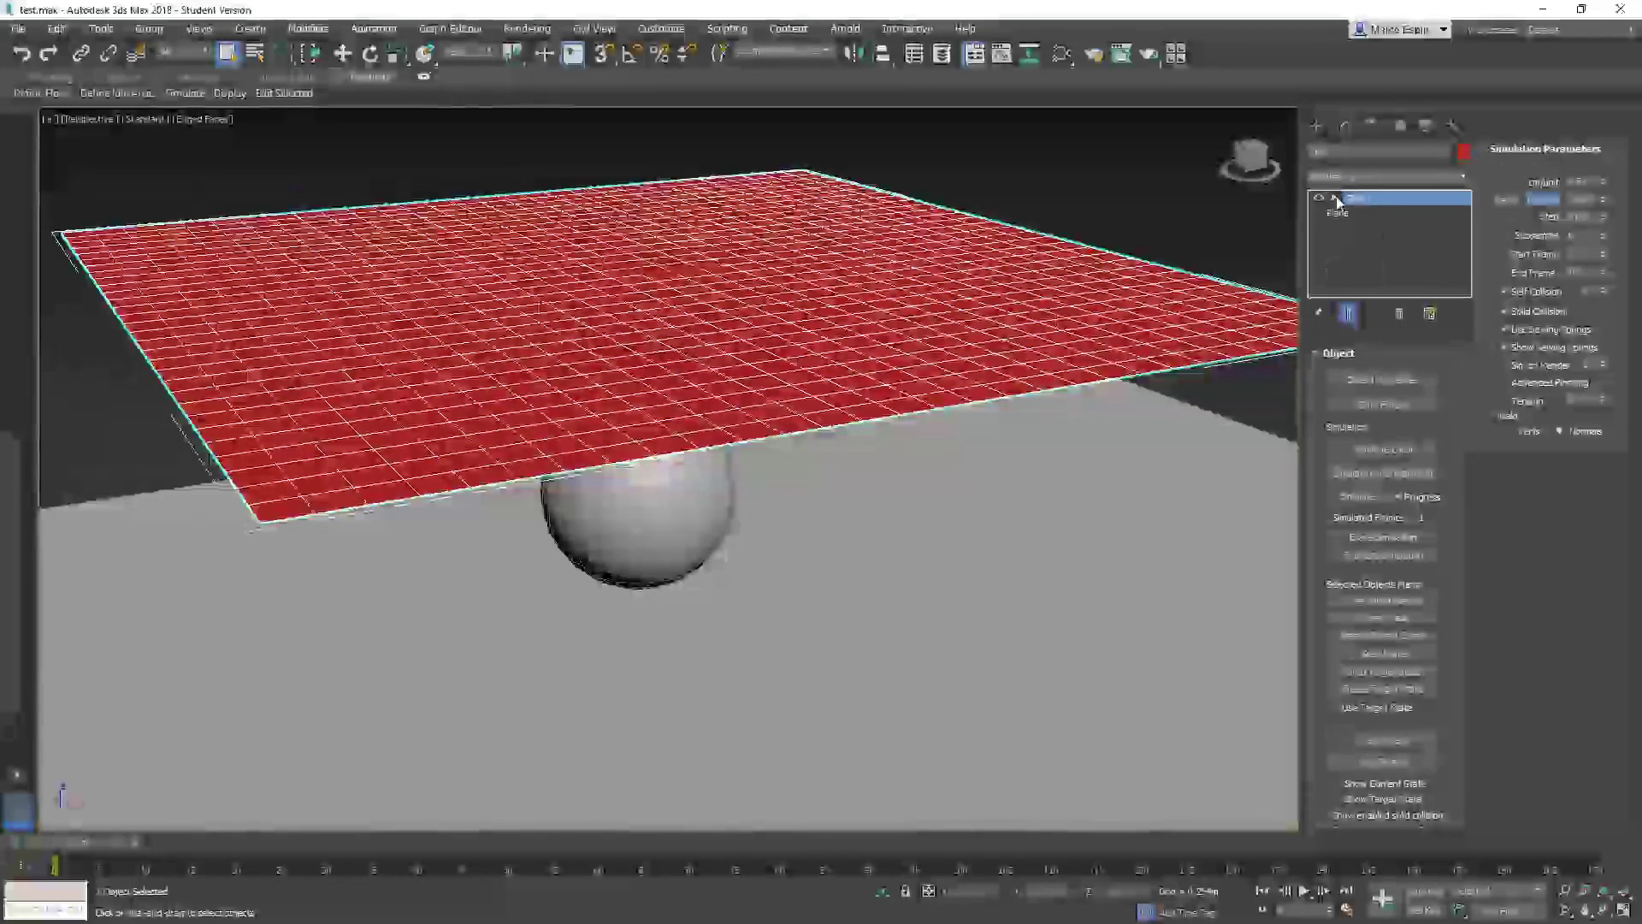
scroll(868, 449, down, 2)
scroll(864, 449, down, 2)
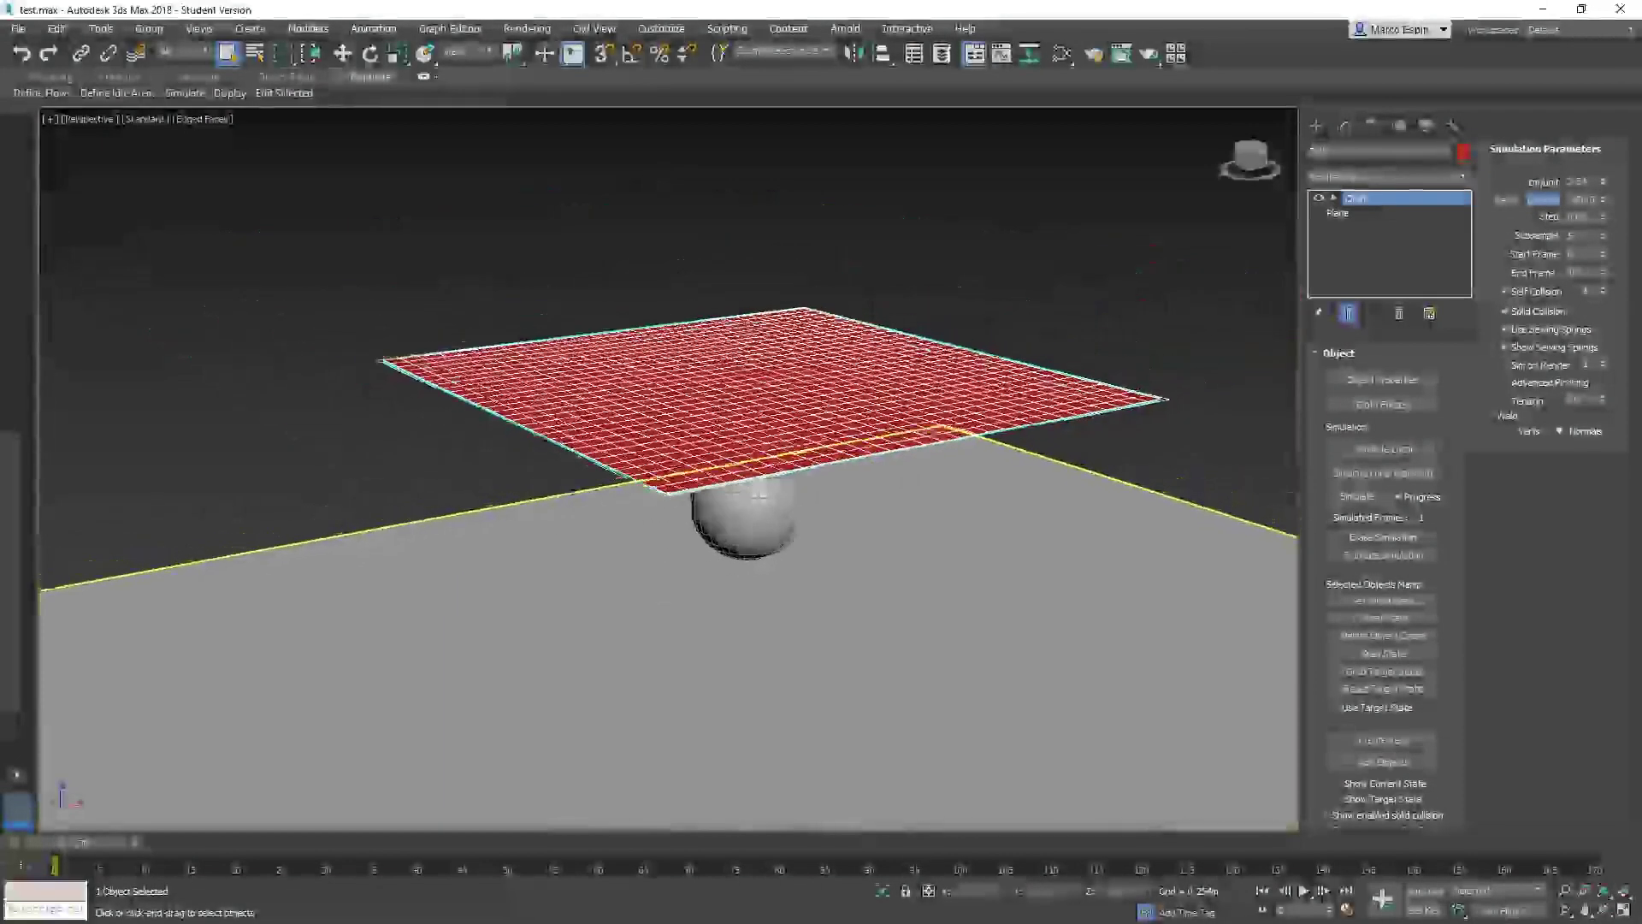
scroll(856, 449, down, 2)
scroll(851, 449, down, 2)
mouse_move(880, 447)
alt+middle_down()
mouse_move(887, 473)
mouse_move(828, 414)
alt+middle_up()
click(1355, 538)
Run the cloth simulation to frame 171 and scrub back to inspect the draped cloth
click(1358, 495)
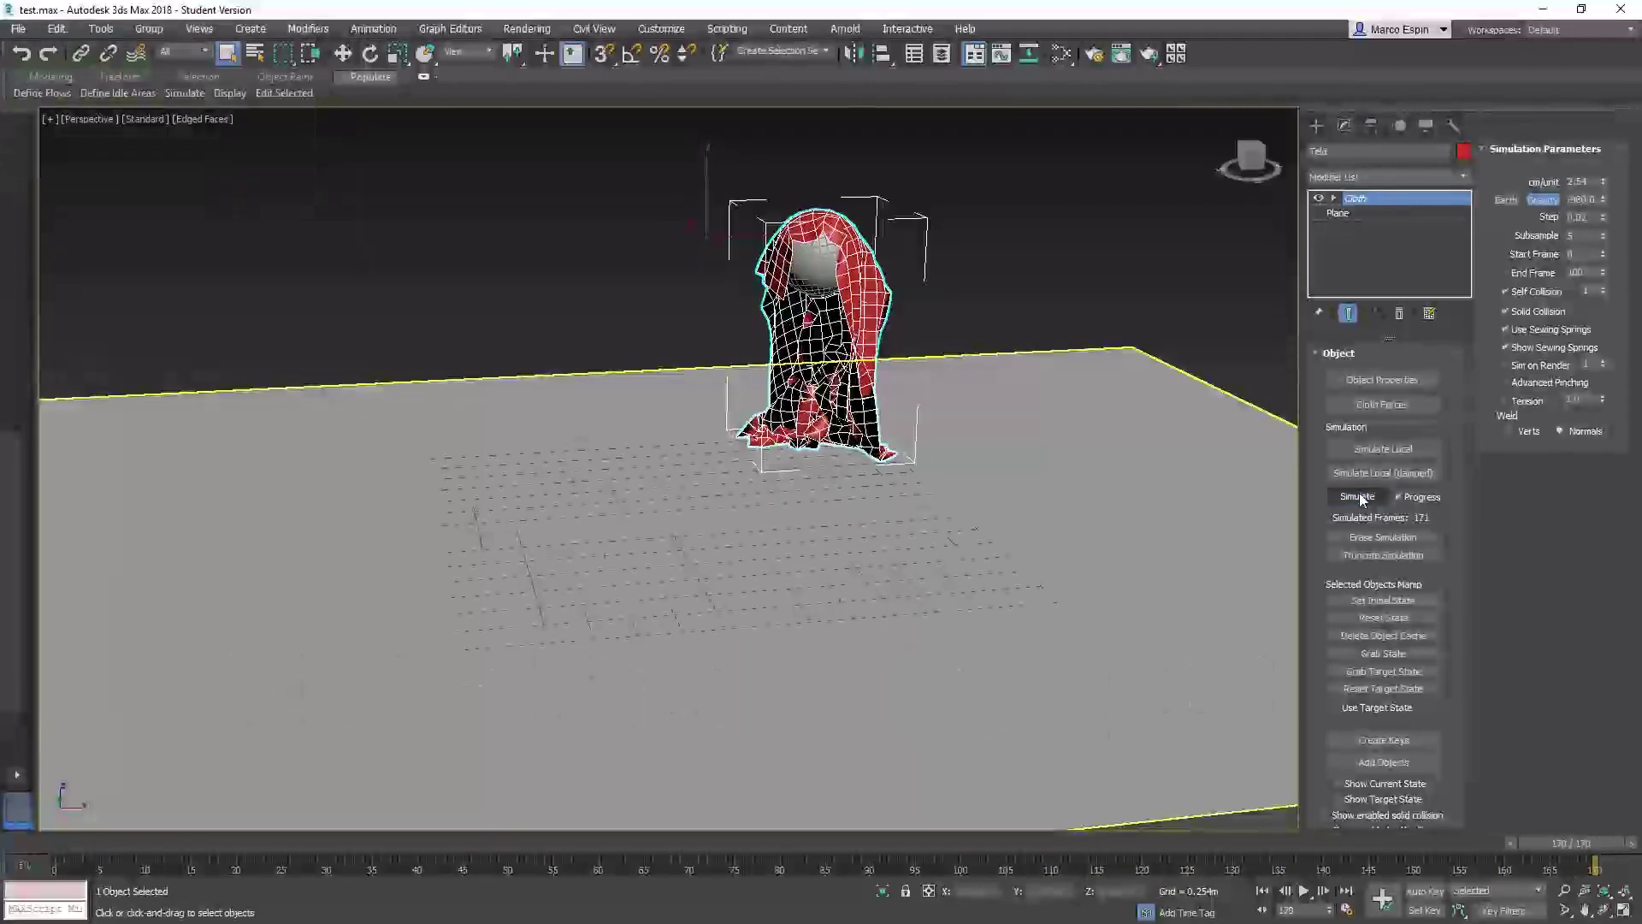
mouse_move(1240, 469)
alt+middle_down()
mouse_move(601, 417)
mouse_move(659, 548)
alt+middle_up()
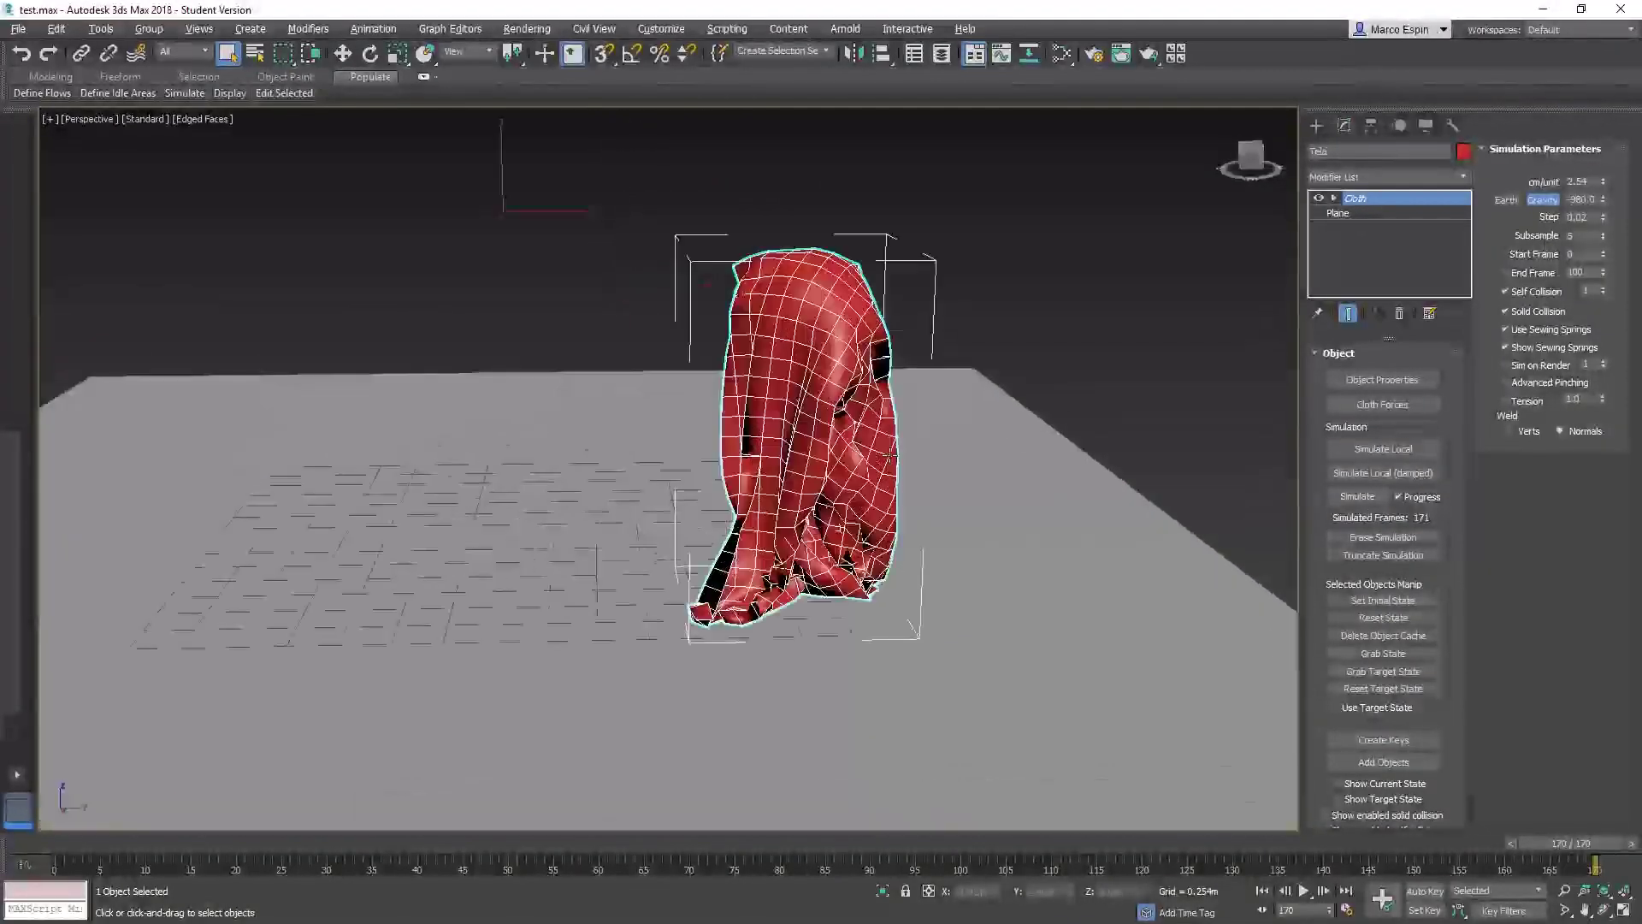
mouse_move(1585, 842)
mouse_down()
mouse_move(654, 773)
mouse_move(268, 709)
mouse_move(444, 730)
mouse_move(673, 792)
mouse_up()
mouse_move(674, 792)
alt+middle_down()
mouse_move(806, 462)
mouse_move(849, 520)
alt+middle_up()
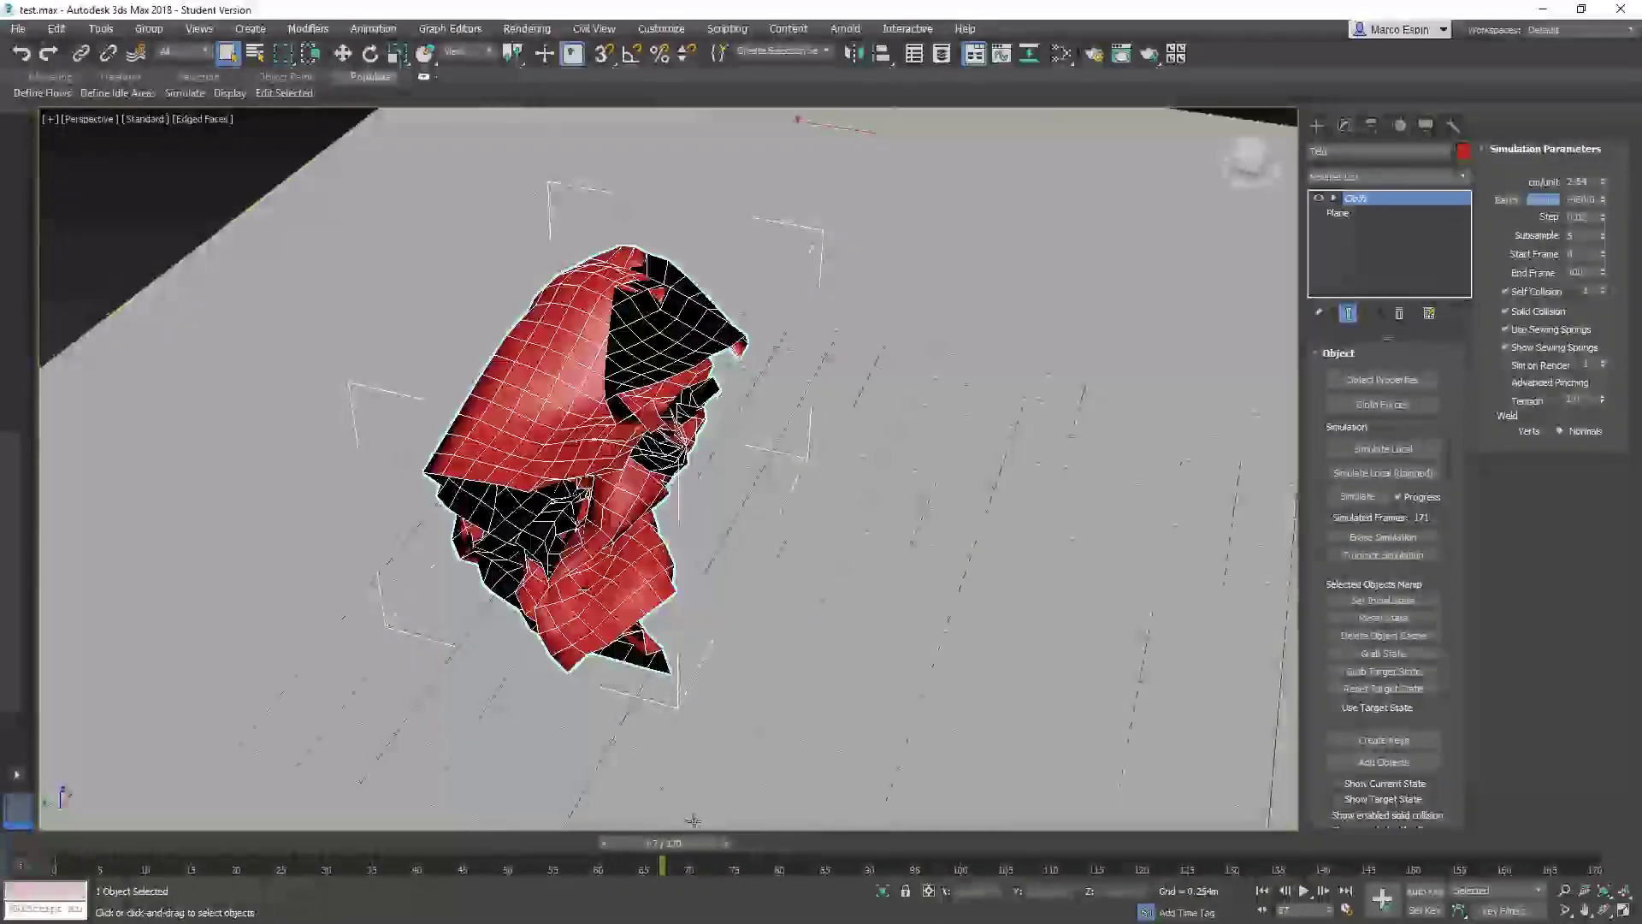
drag(669, 847, 577, 842)
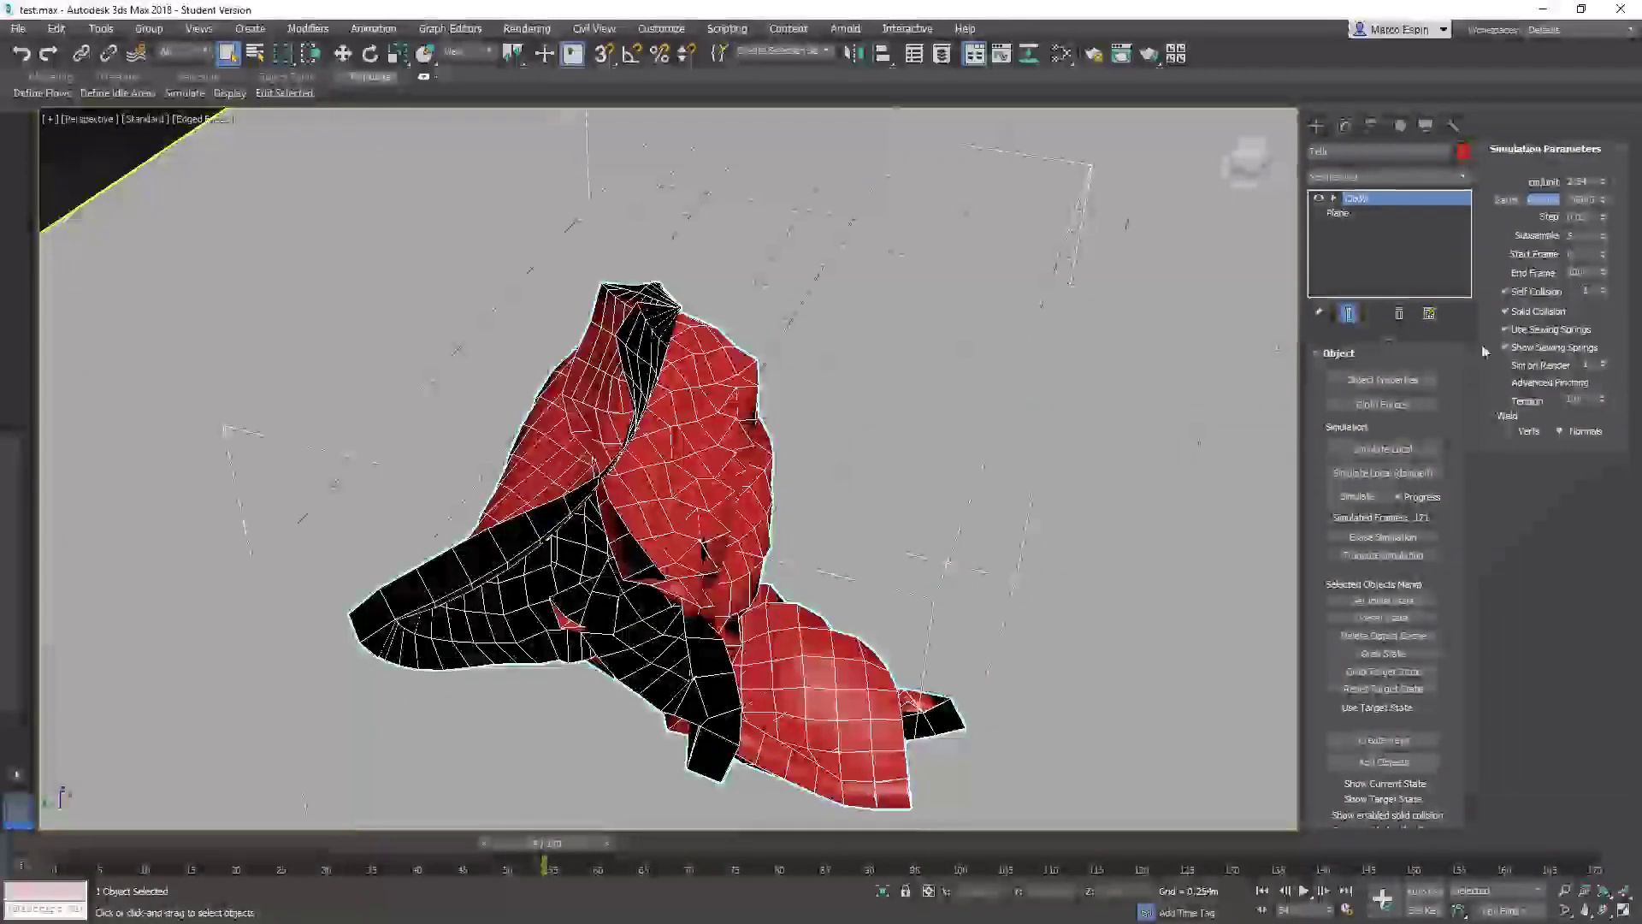
Reselect the red cloth and scrub from around frame 45 to review it slumping onto the floor
alt+middle_drag(1112, 385, 568, 793)
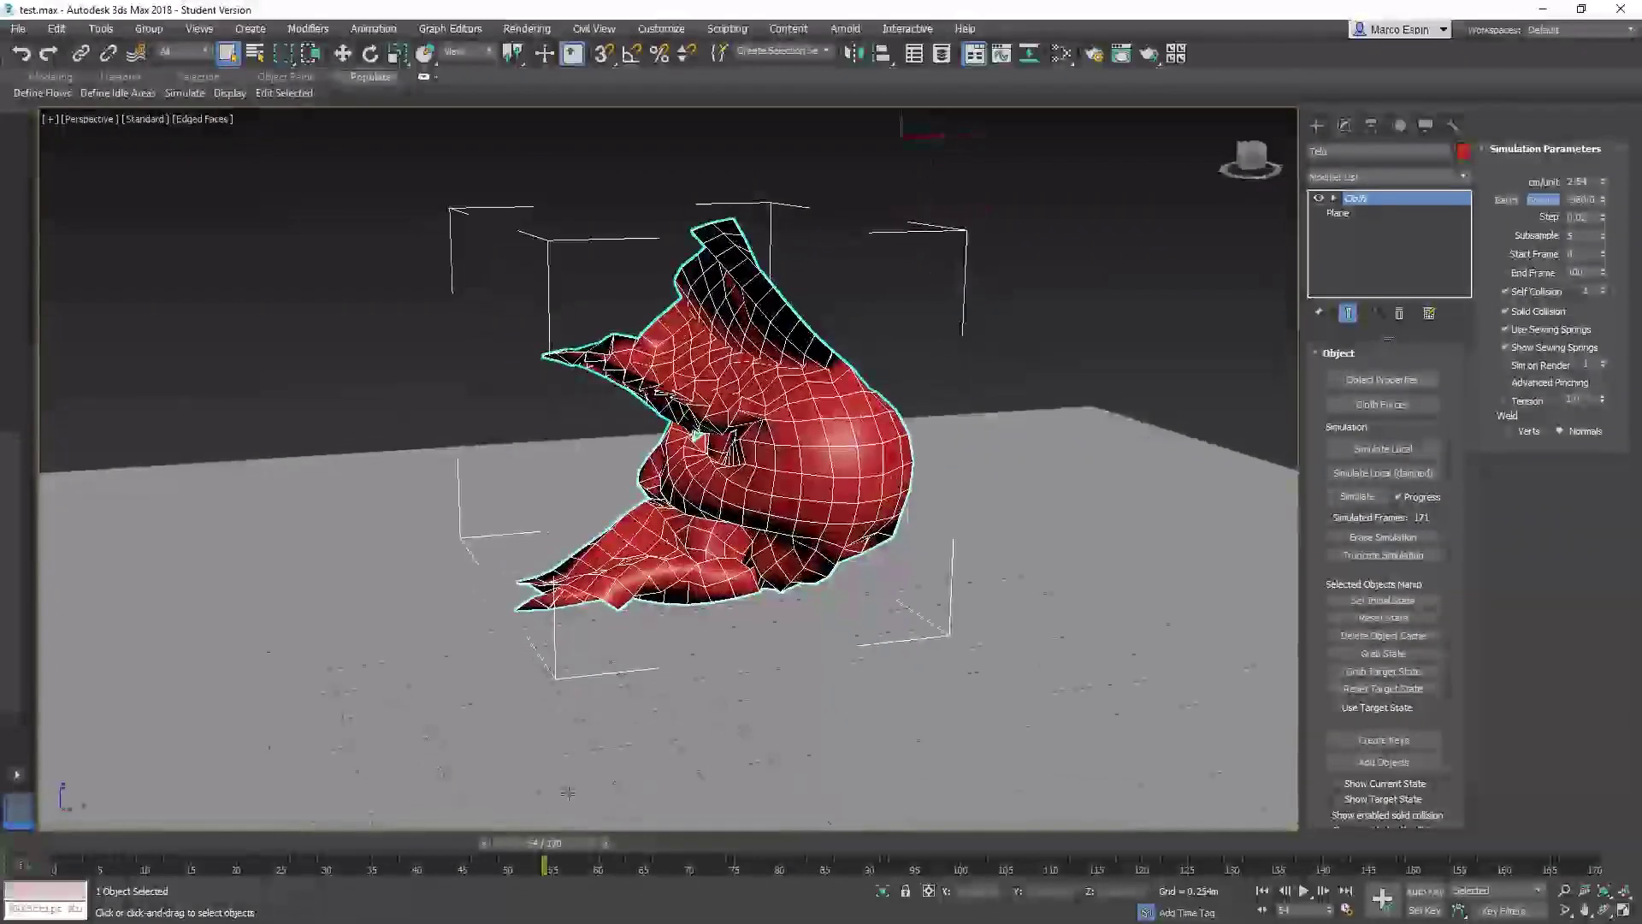
mouse_move(543, 842)
mouse_down()
mouse_move(483, 839)
mouse_move(653, 854)
mouse_move(454, 831)
mouse_move(690, 842)
mouse_up()
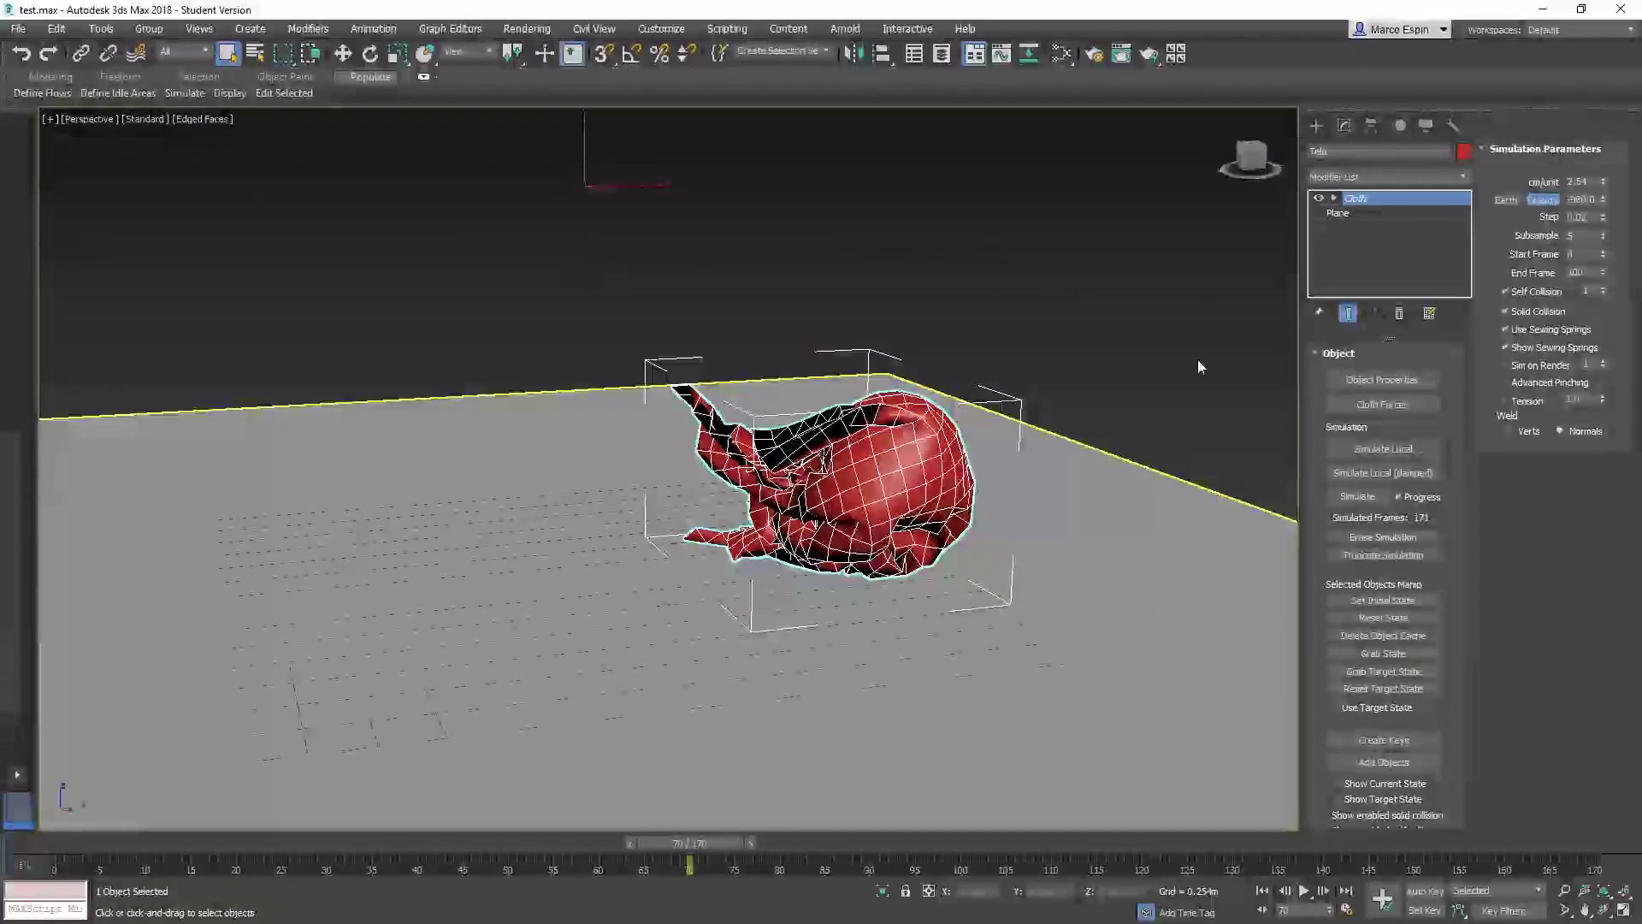
click(1196, 366)
click(847, 485)
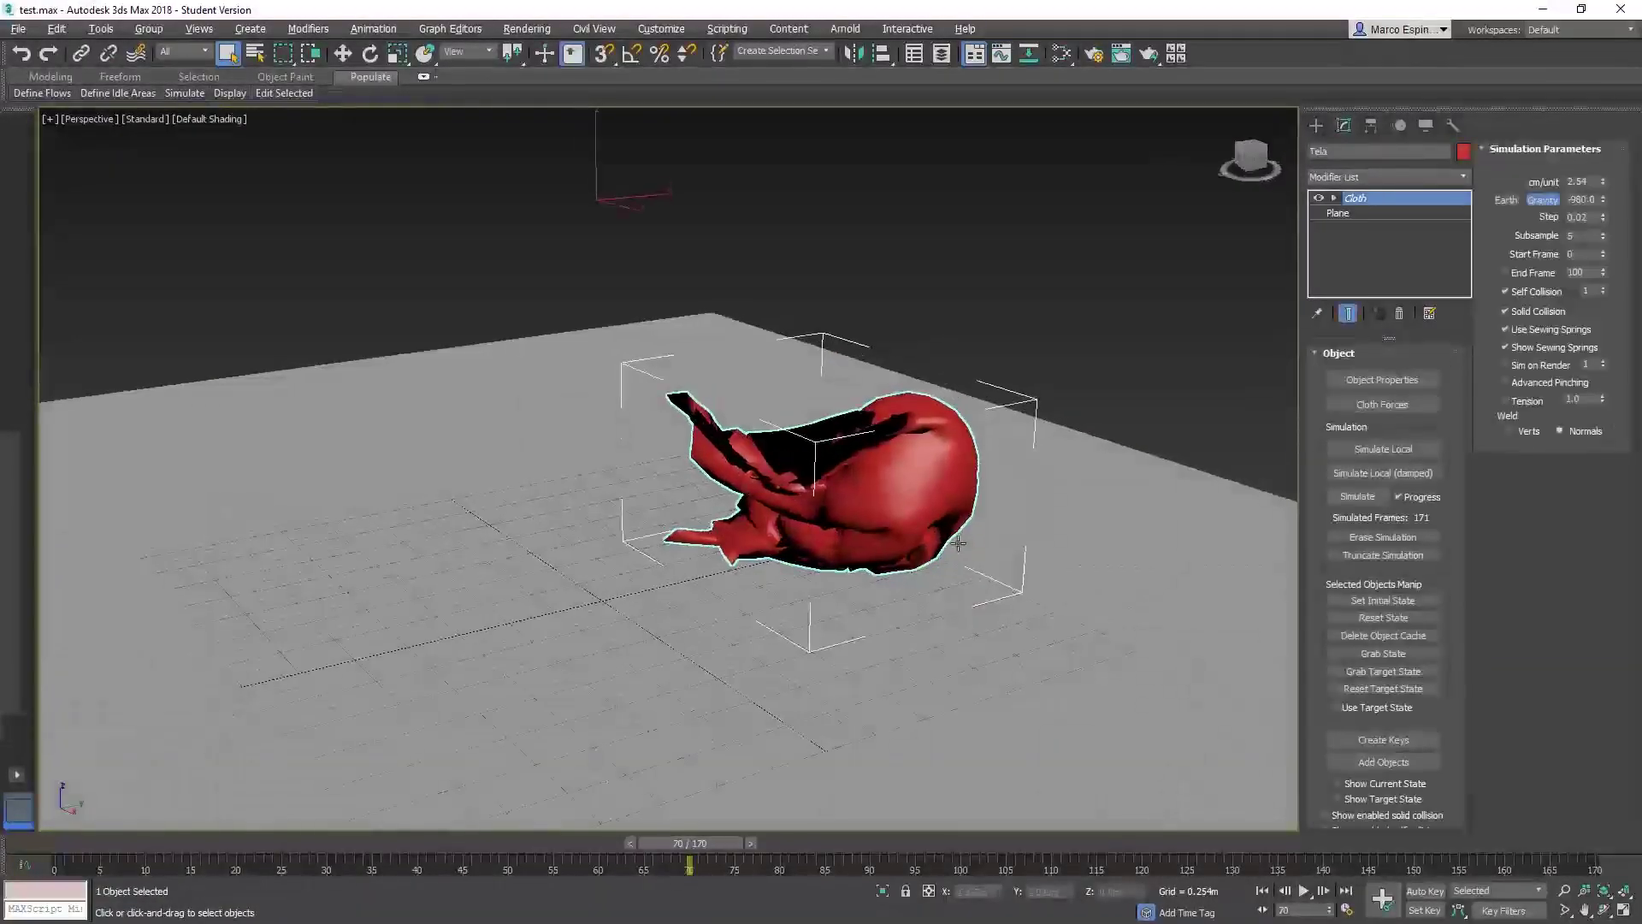
alt+middle_drag(846, 485, 850, 700)
drag(689, 849, 1152, 847)
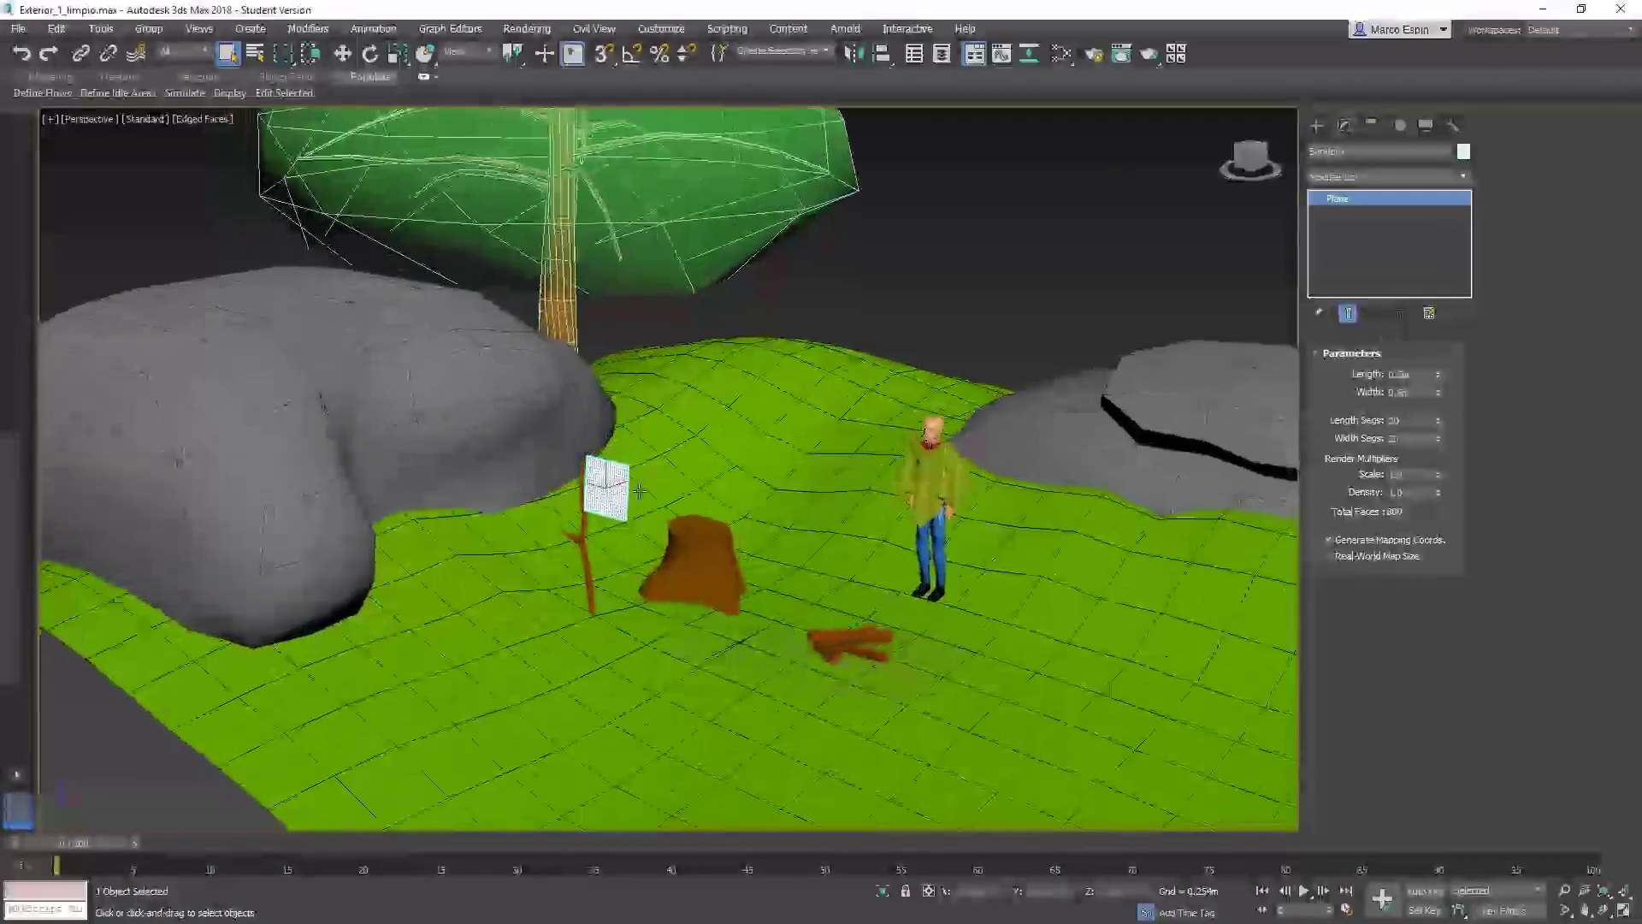
Zoom in on the Bandera plane beside the pole and tilt it slightly about X
scroll(655, 482, up, 2)
scroll(650, 479, up, 2)
scroll(641, 472, up, 3)
scroll(640, 473, up, 3)
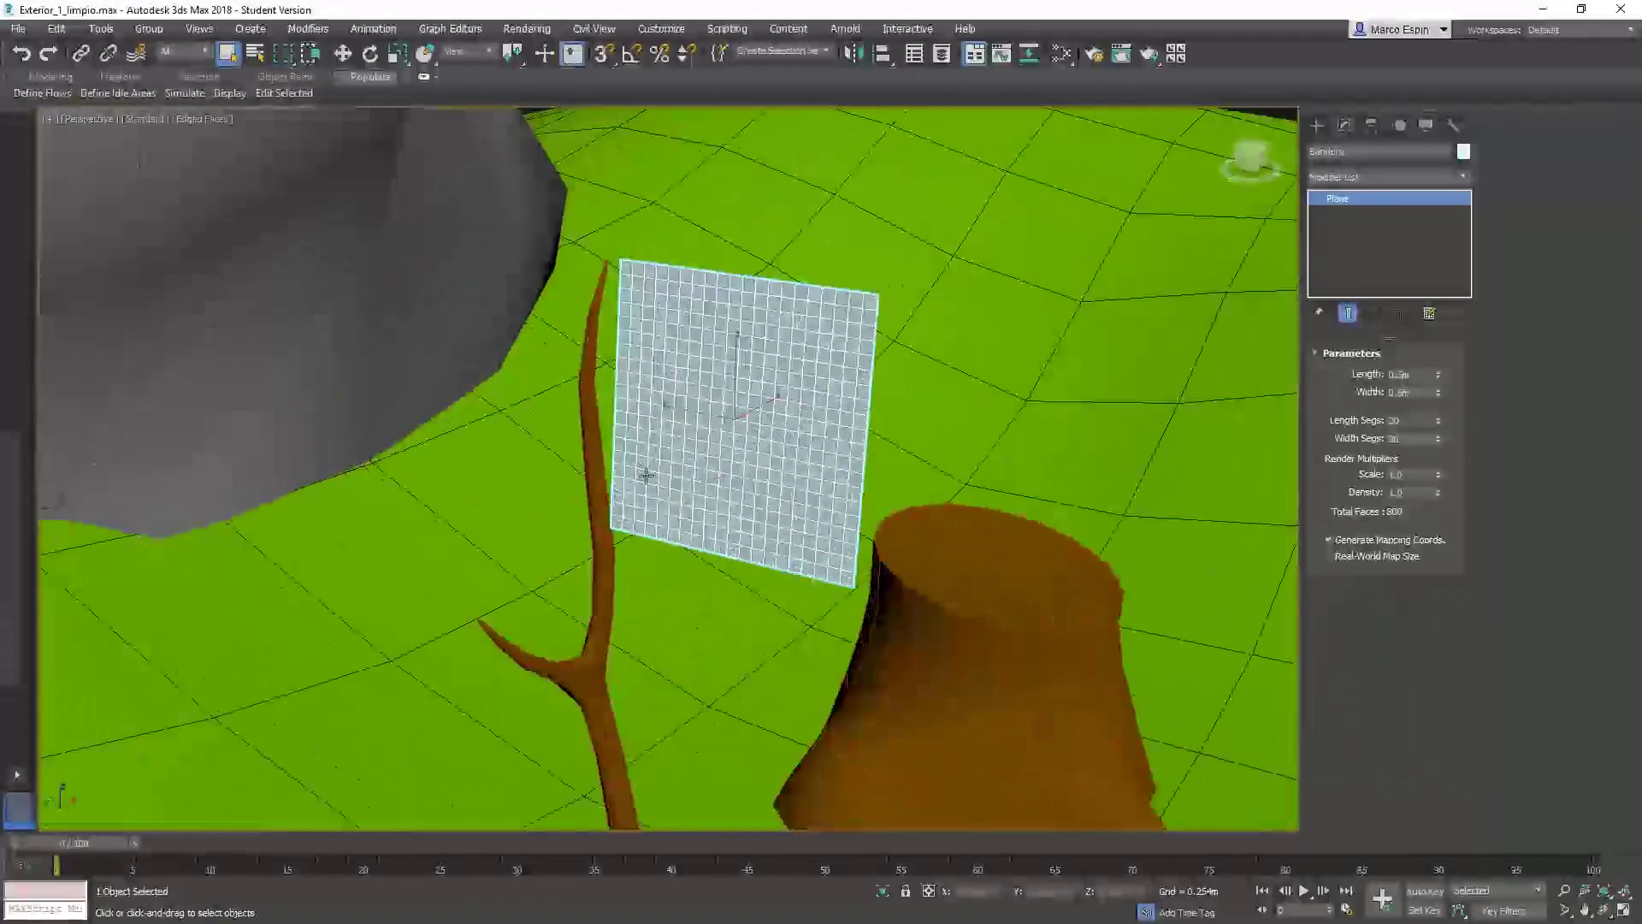
mouse_move(641, 469)
alt+middle_down()
mouse_move(635, 337)
mouse_move(631, 368)
mouse_move(698, 312)
alt+middle_up()
scroll(668, 336, up, 3)
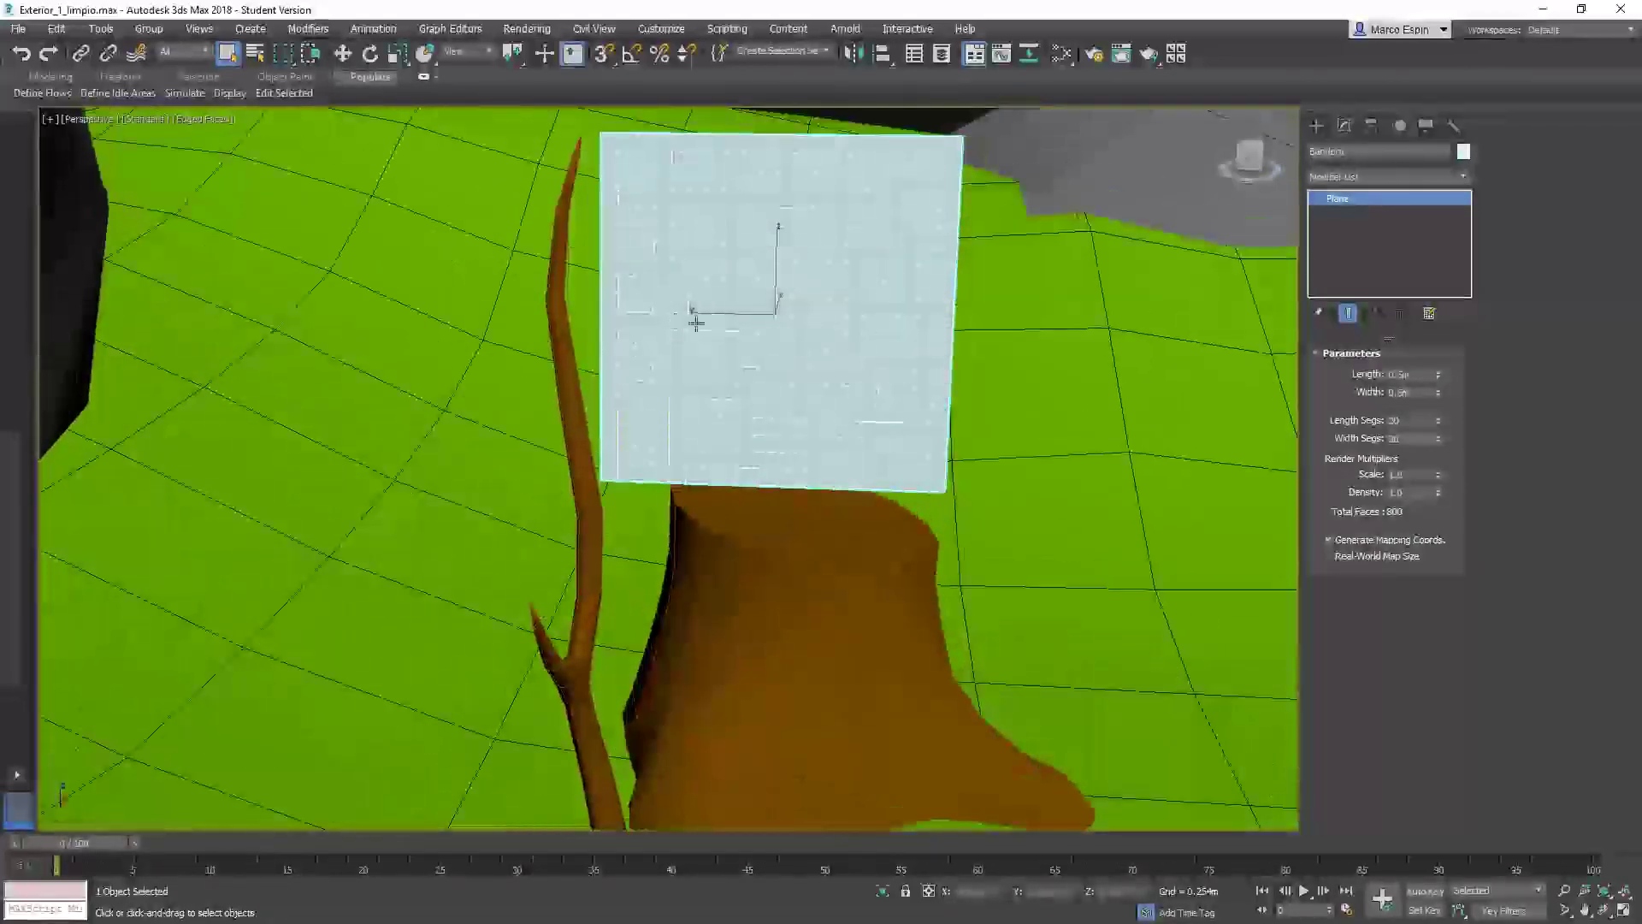
key(e)
drag(815, 262, 811, 261)
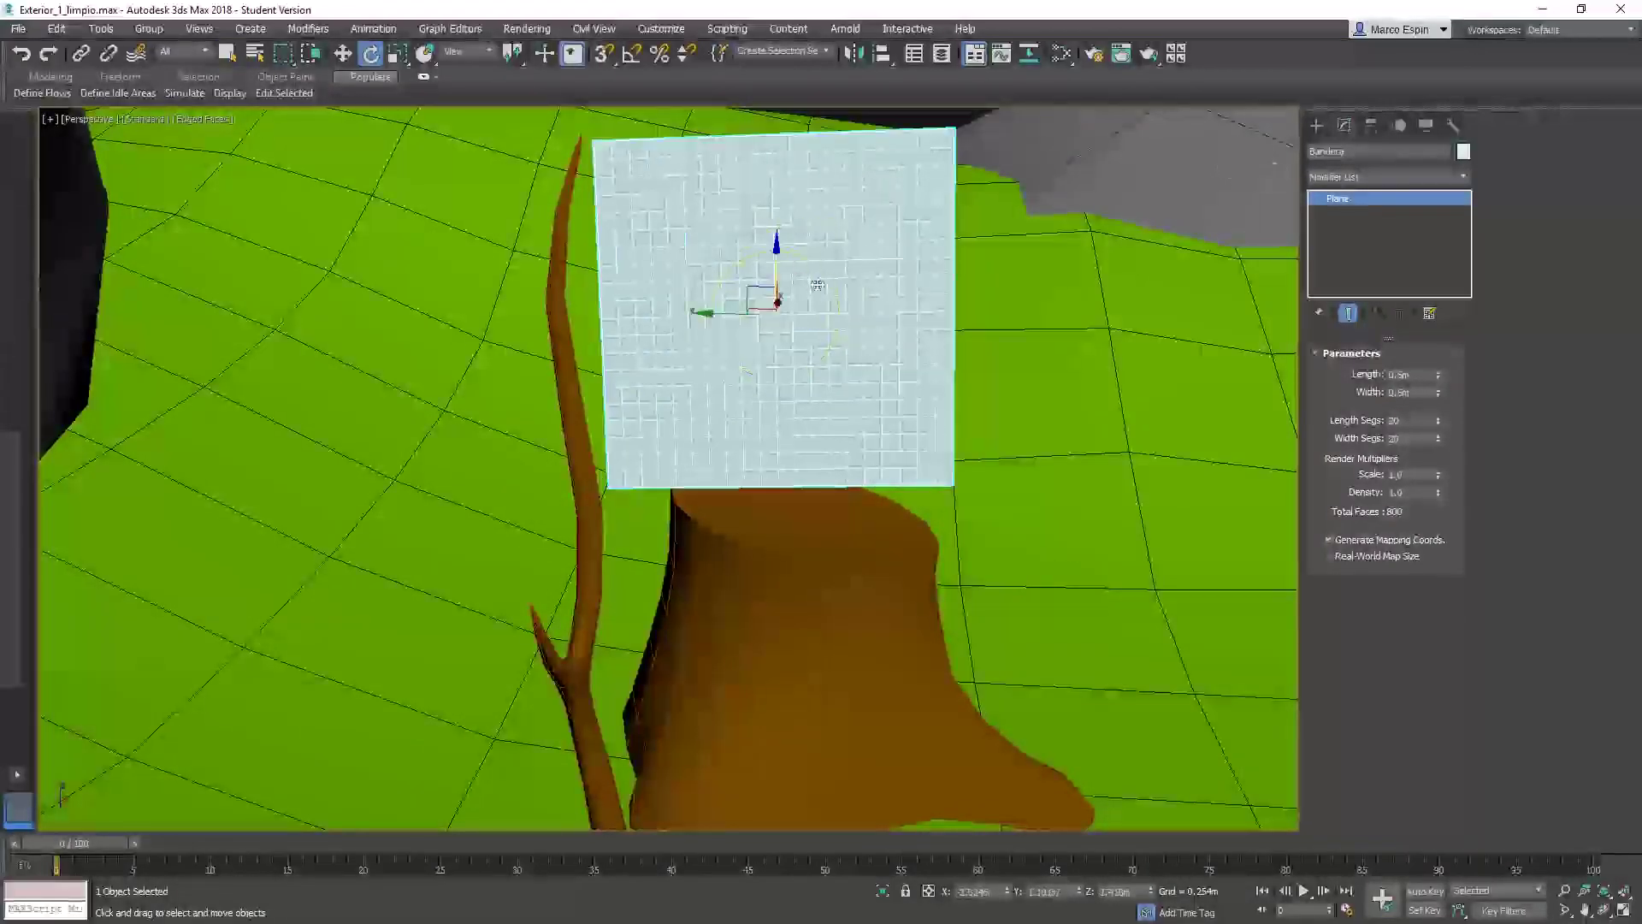
mouse_move(728, 314)
alt+middle_down()
mouse_move(647, 332)
mouse_move(801, 368)
alt+middle_up()
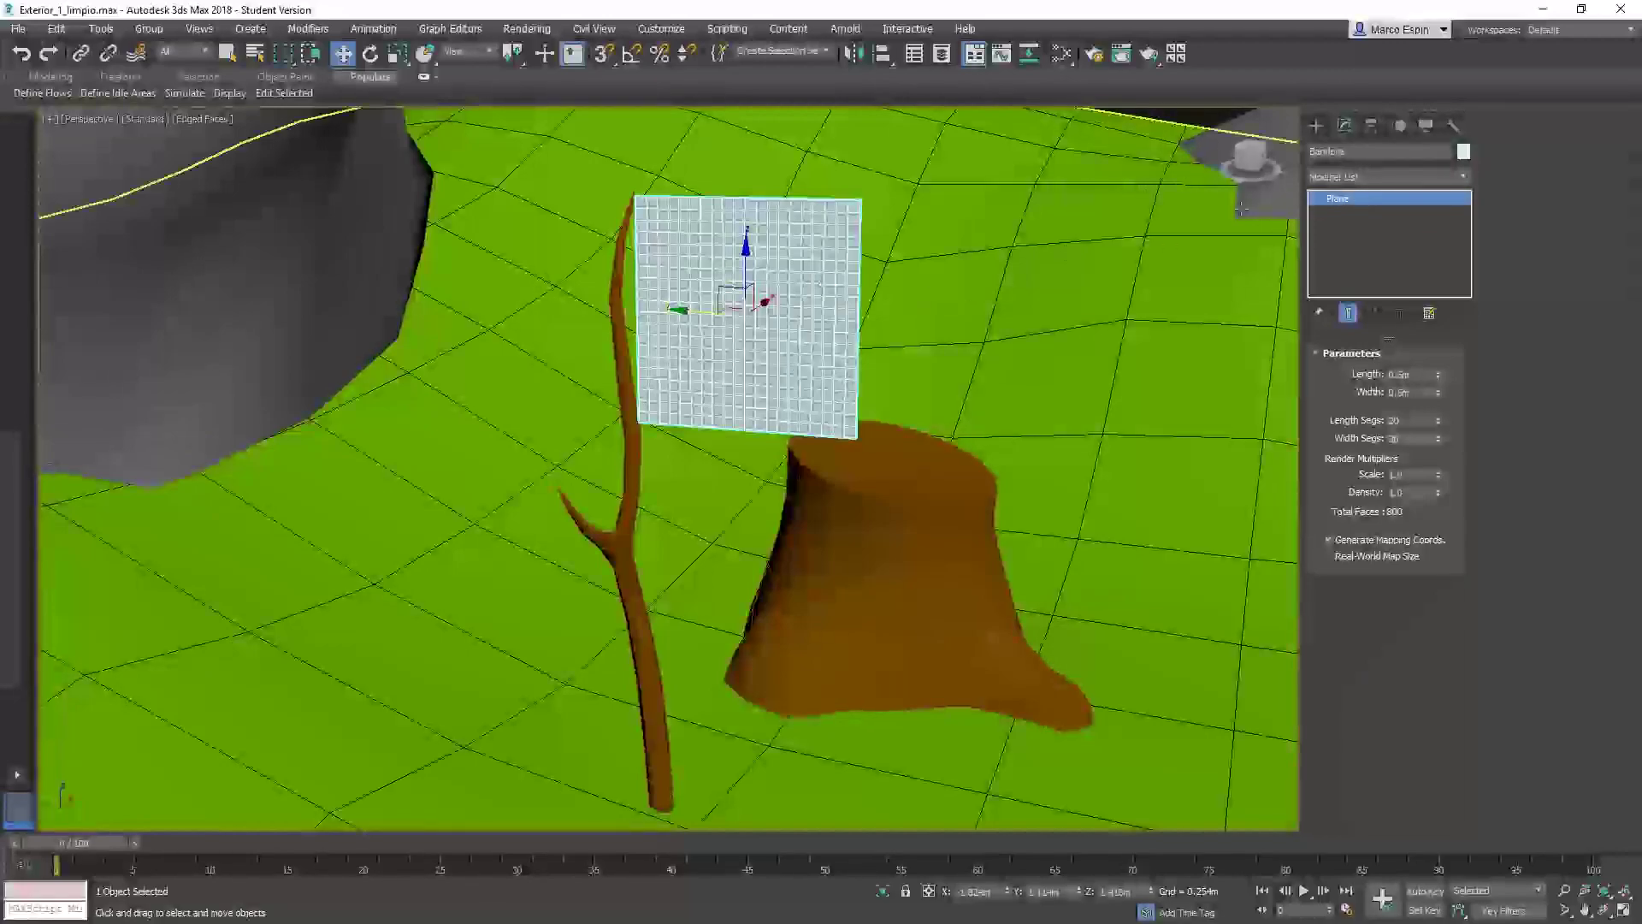
Apply a Cloth modifier to Bandera and set its Simulation Subsample to 3
click(1463, 179)
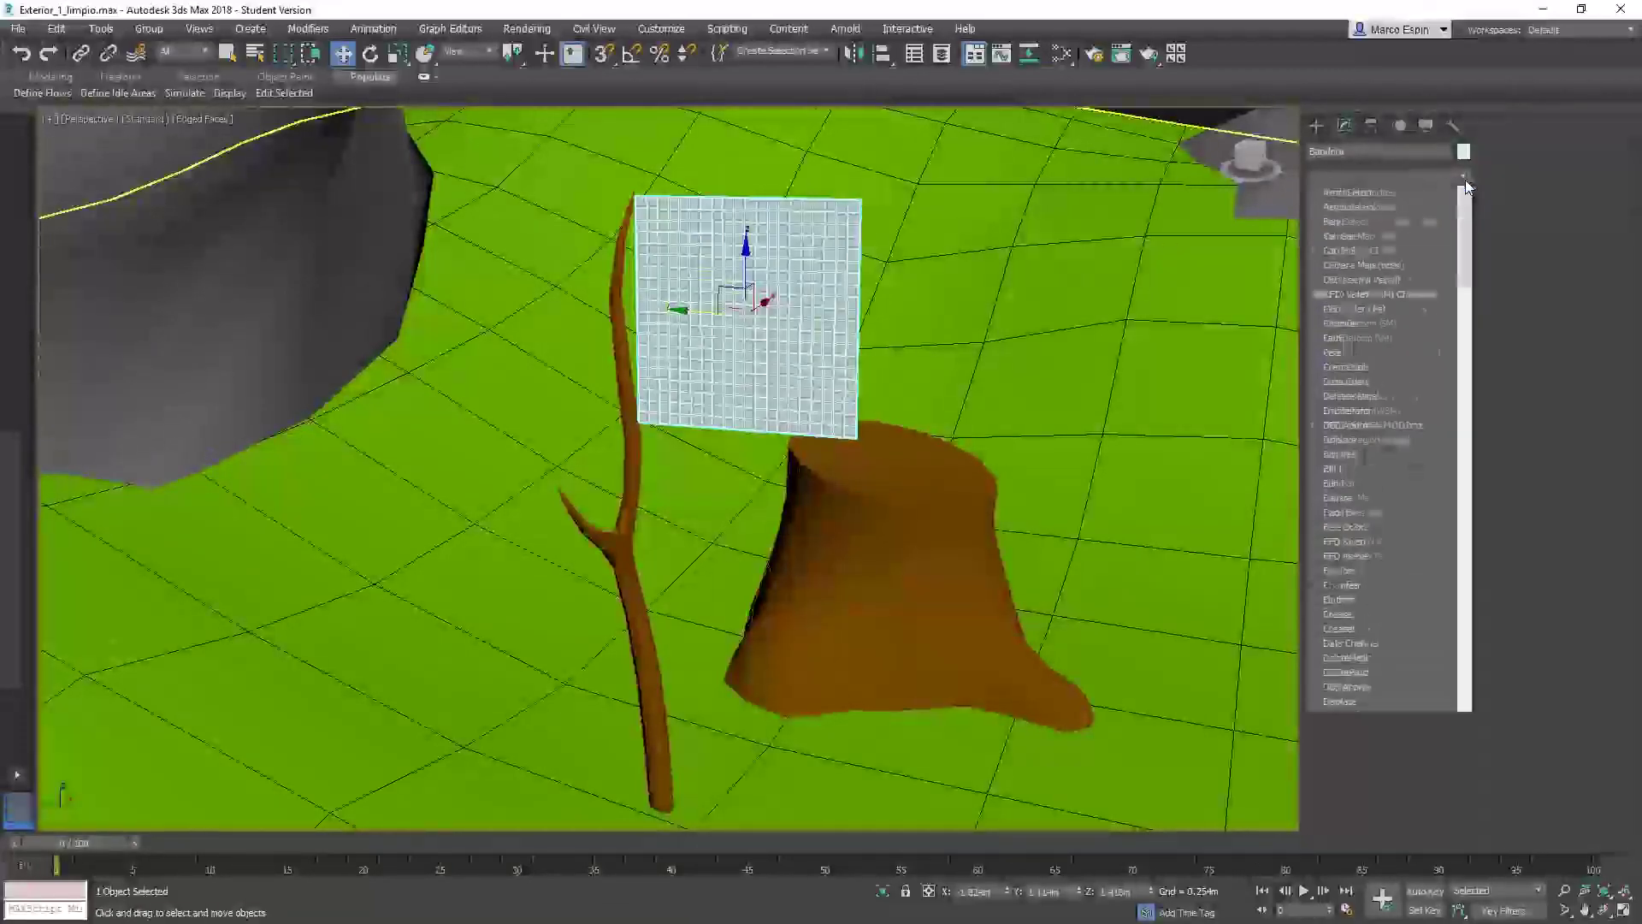
scroll(1464, 189, down, 10)
key(Return)
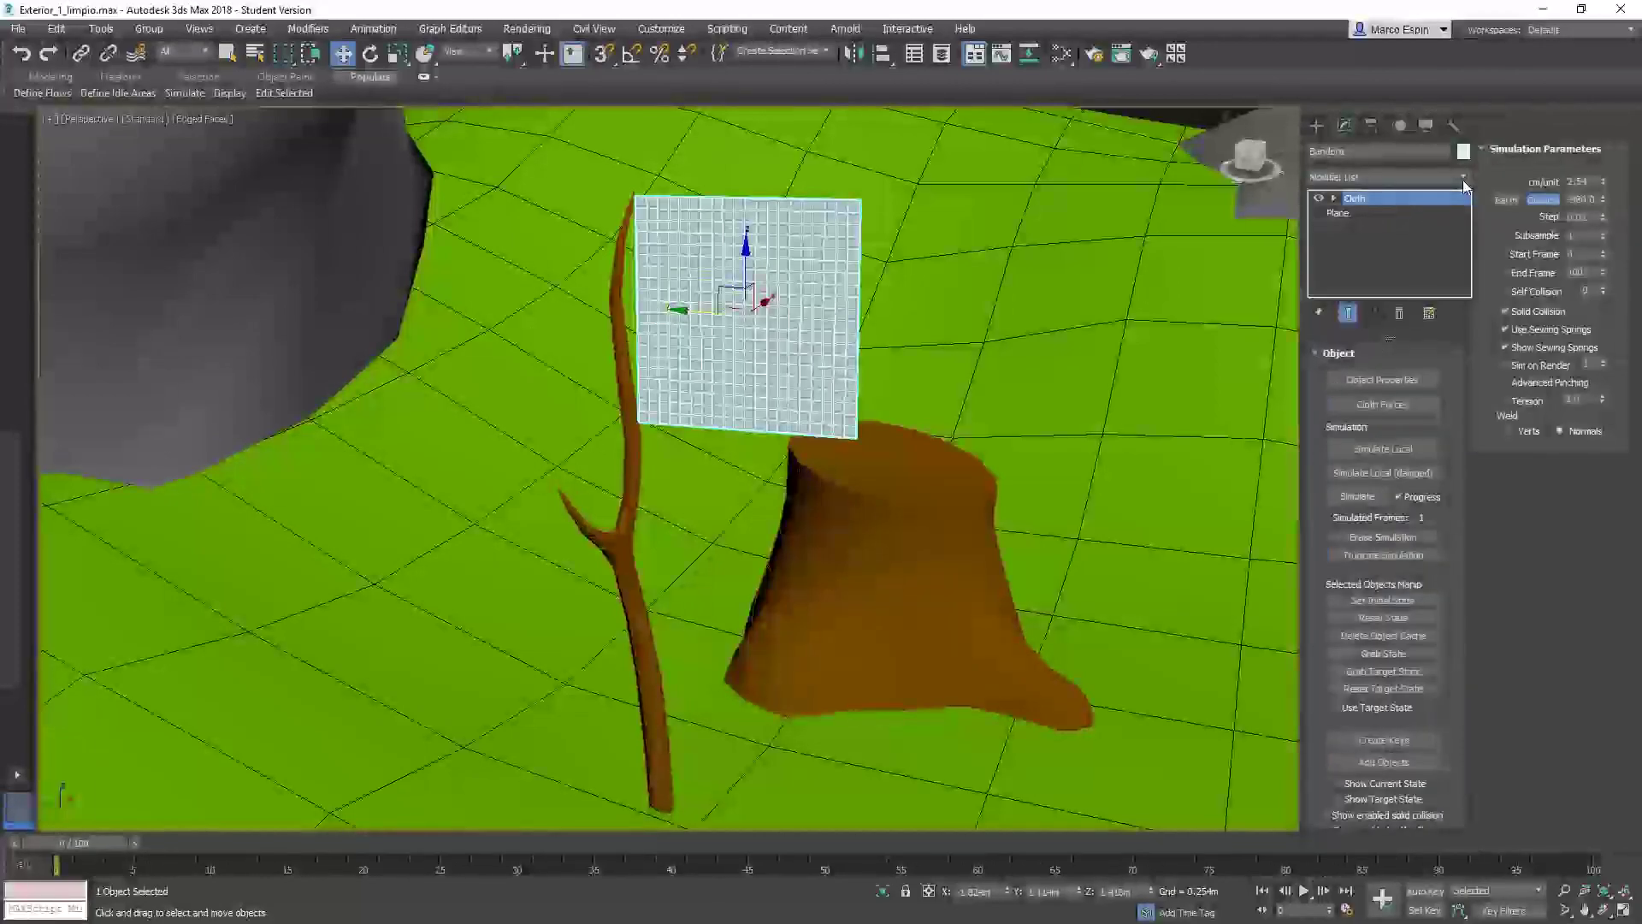
middle_drag(744, 368, 774, 403)
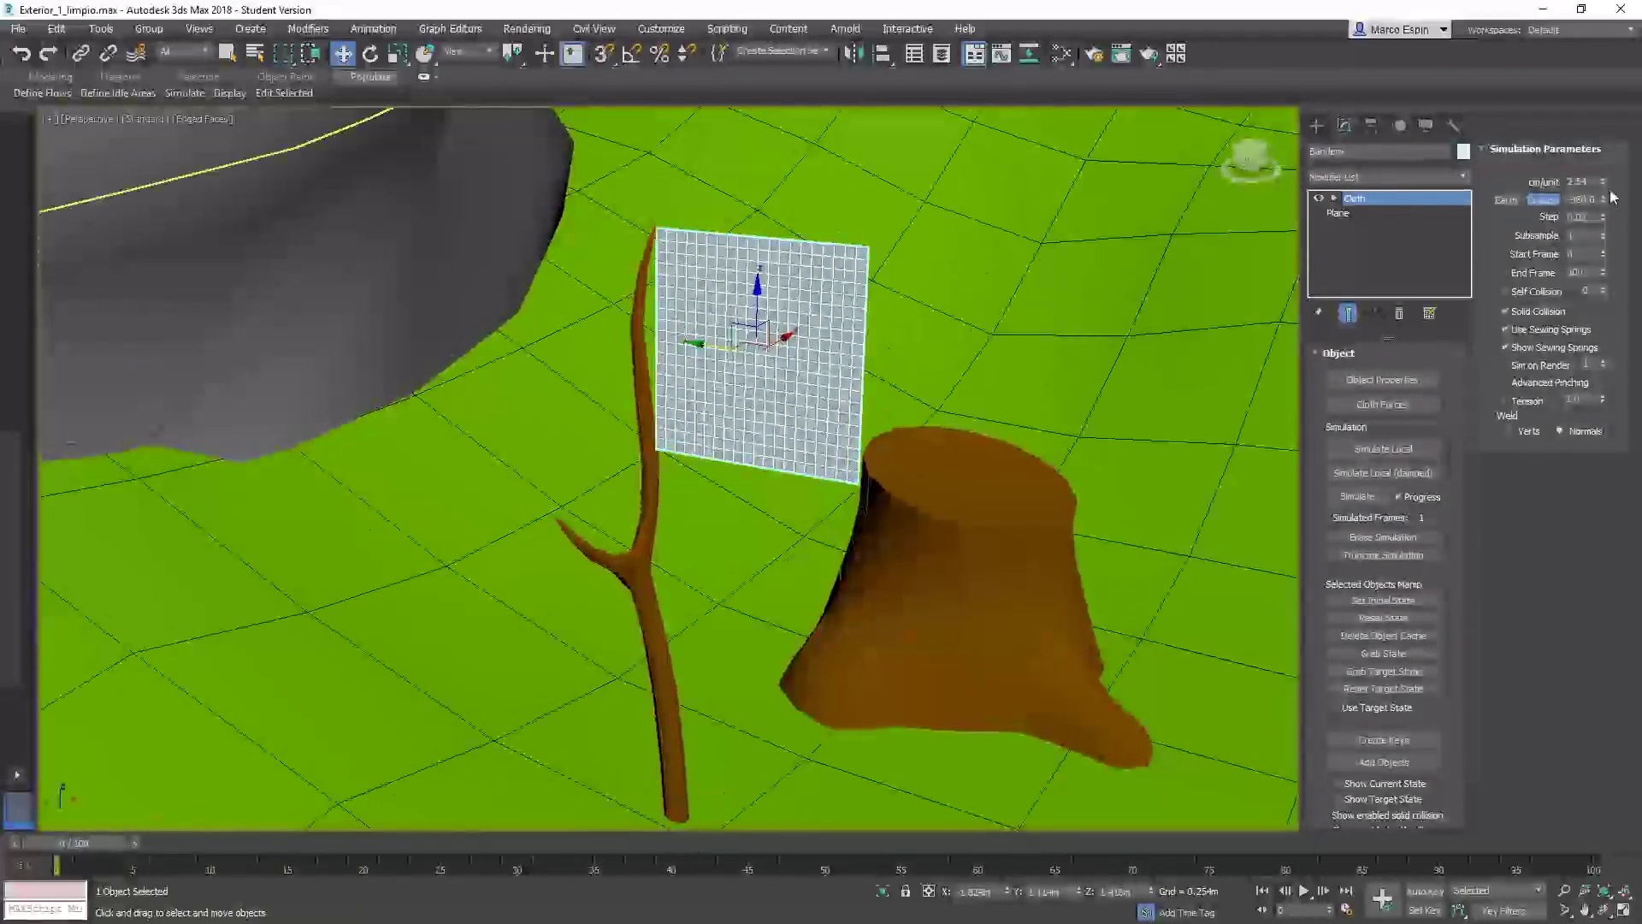
click(1579, 235)
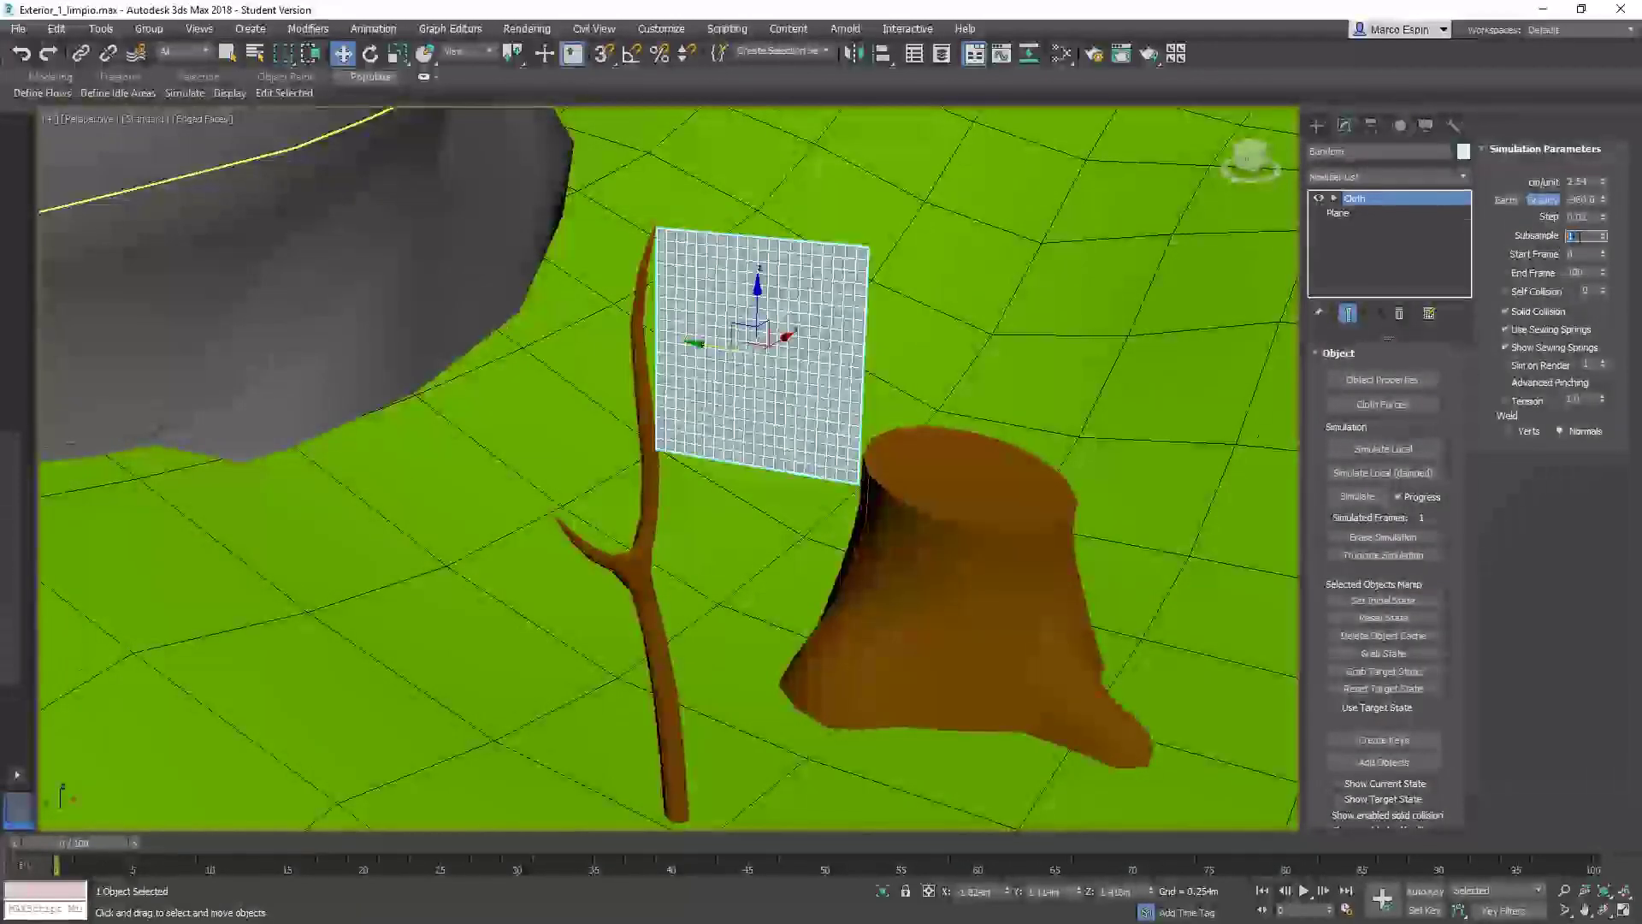
text(3)
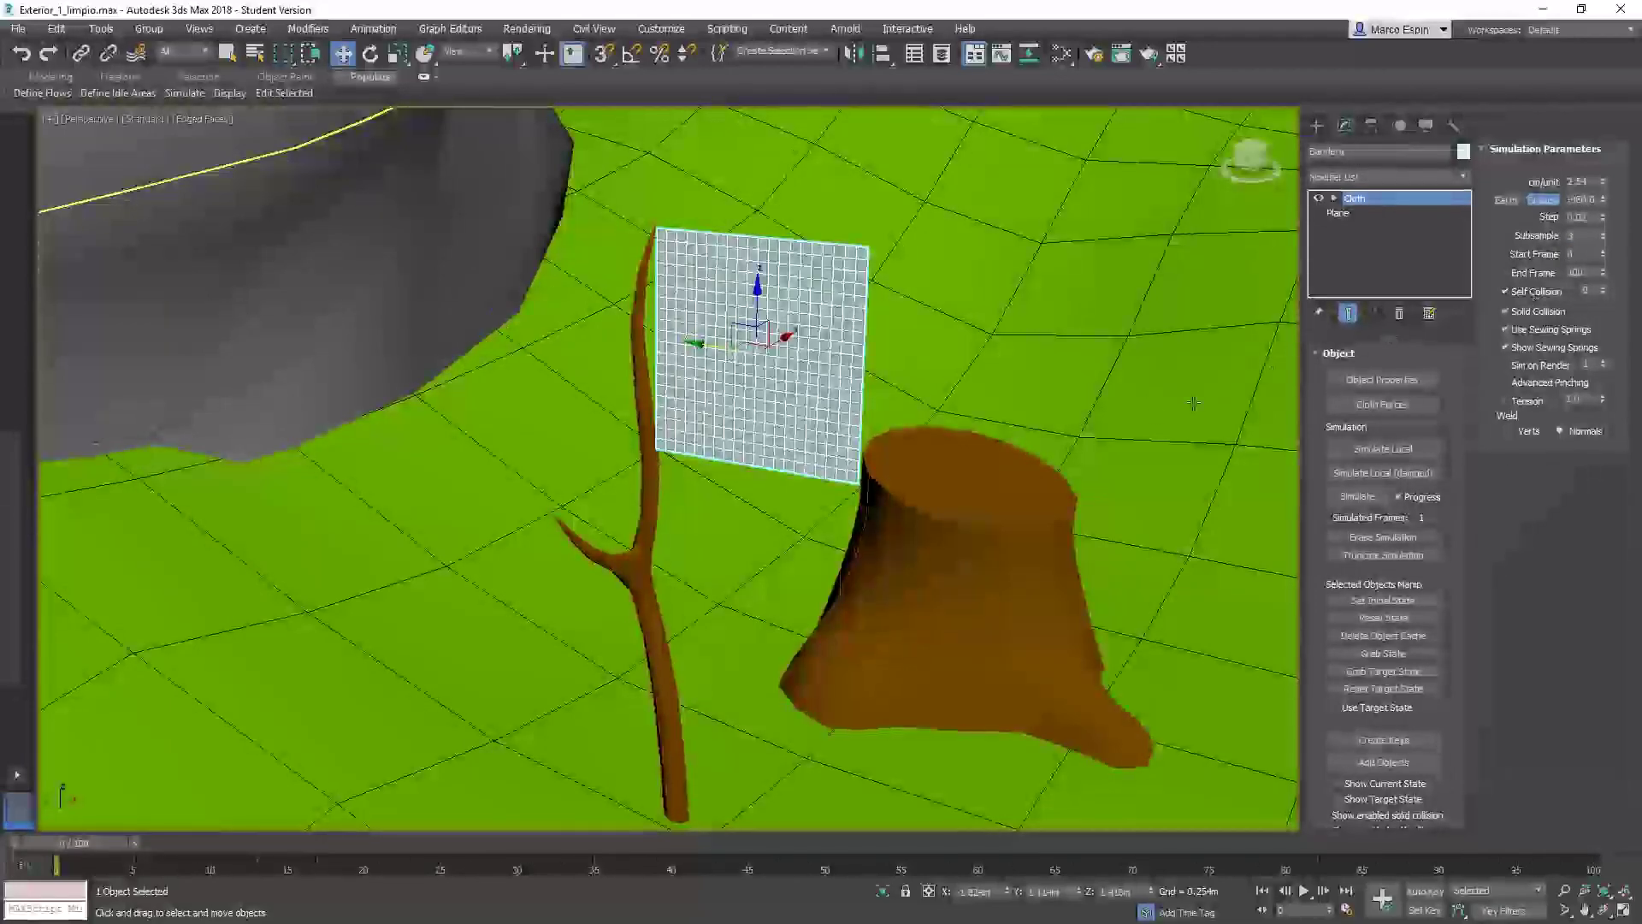
alt+middle_drag(1193, 402, 938, 448)
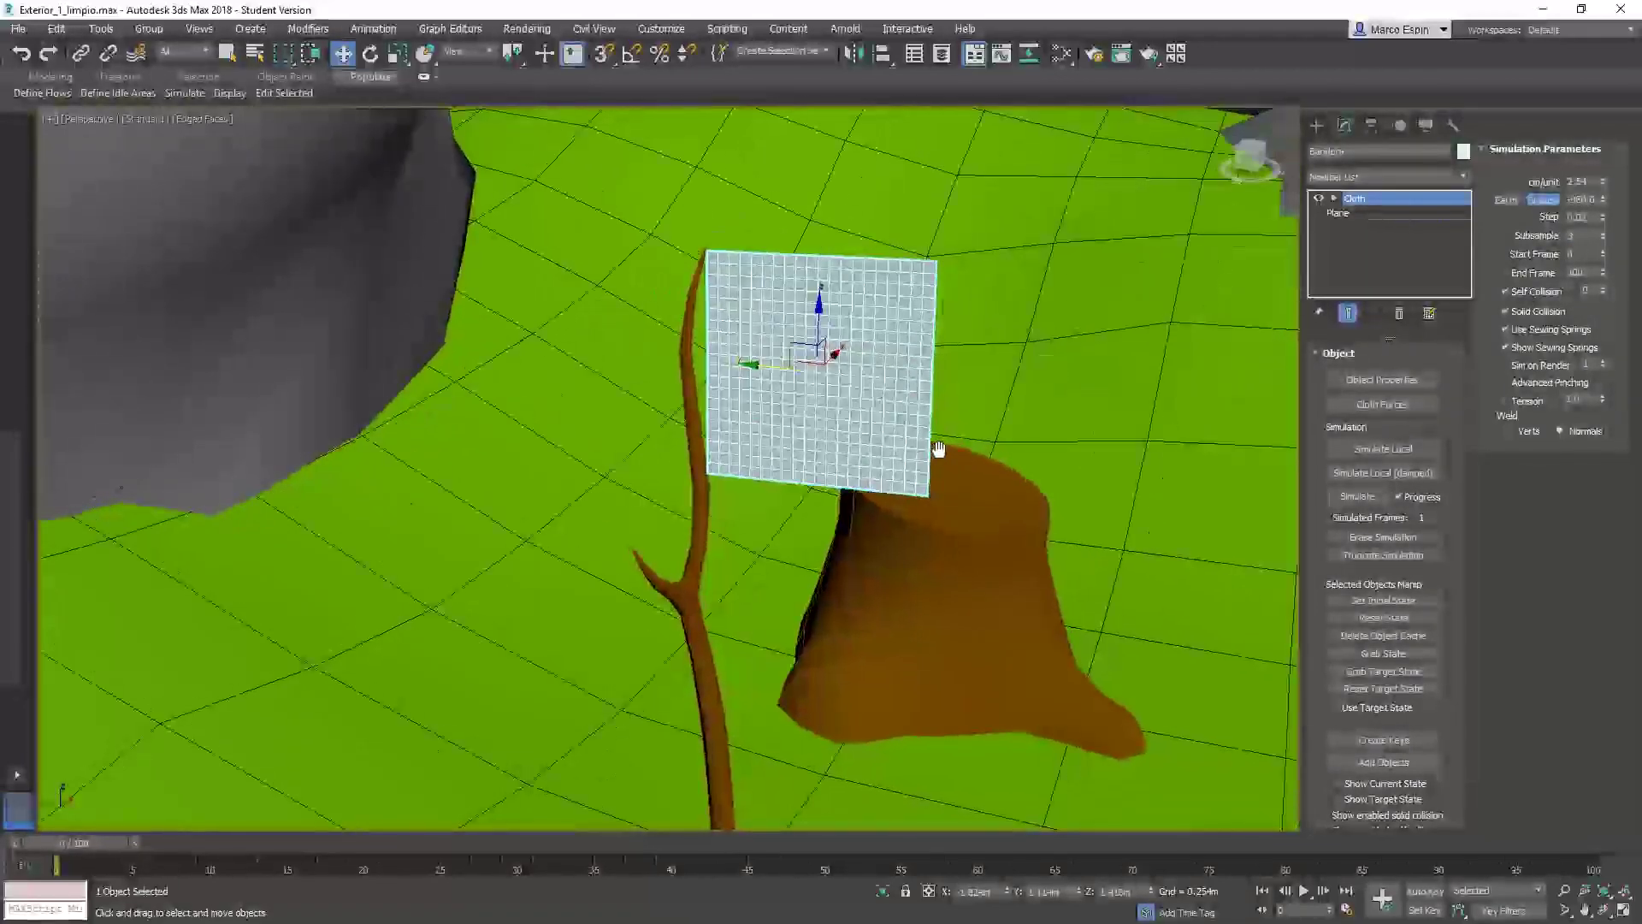
click(1335, 198)
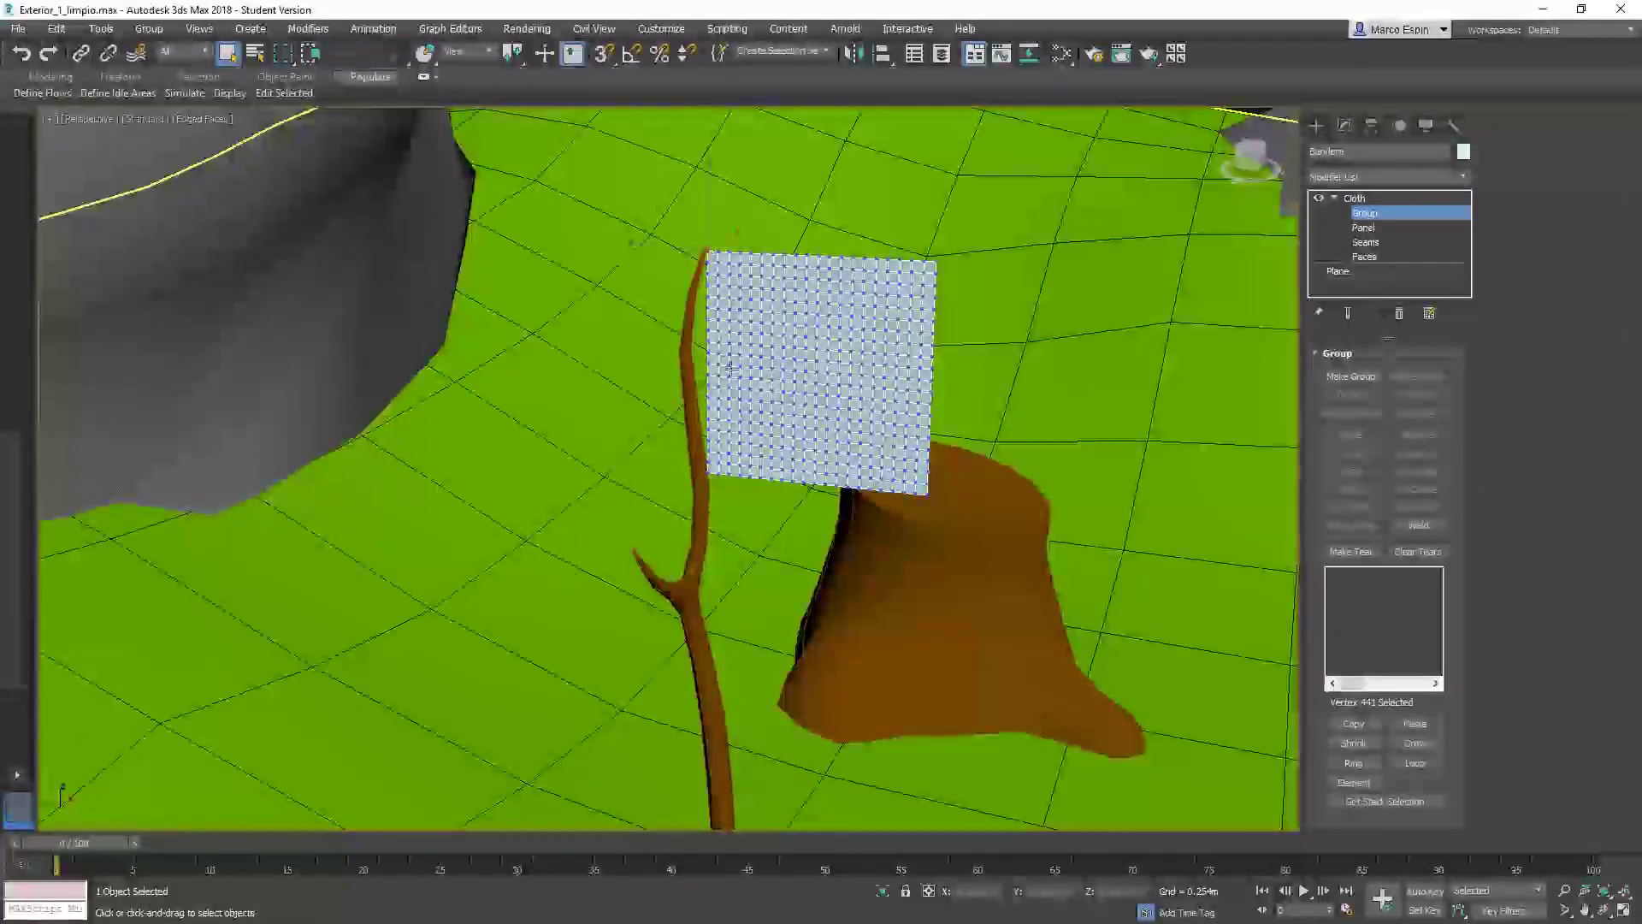
Make a vertex group from two flag vertices and bind it by Node to the Rama branch
drag(749, 466, 713, 474)
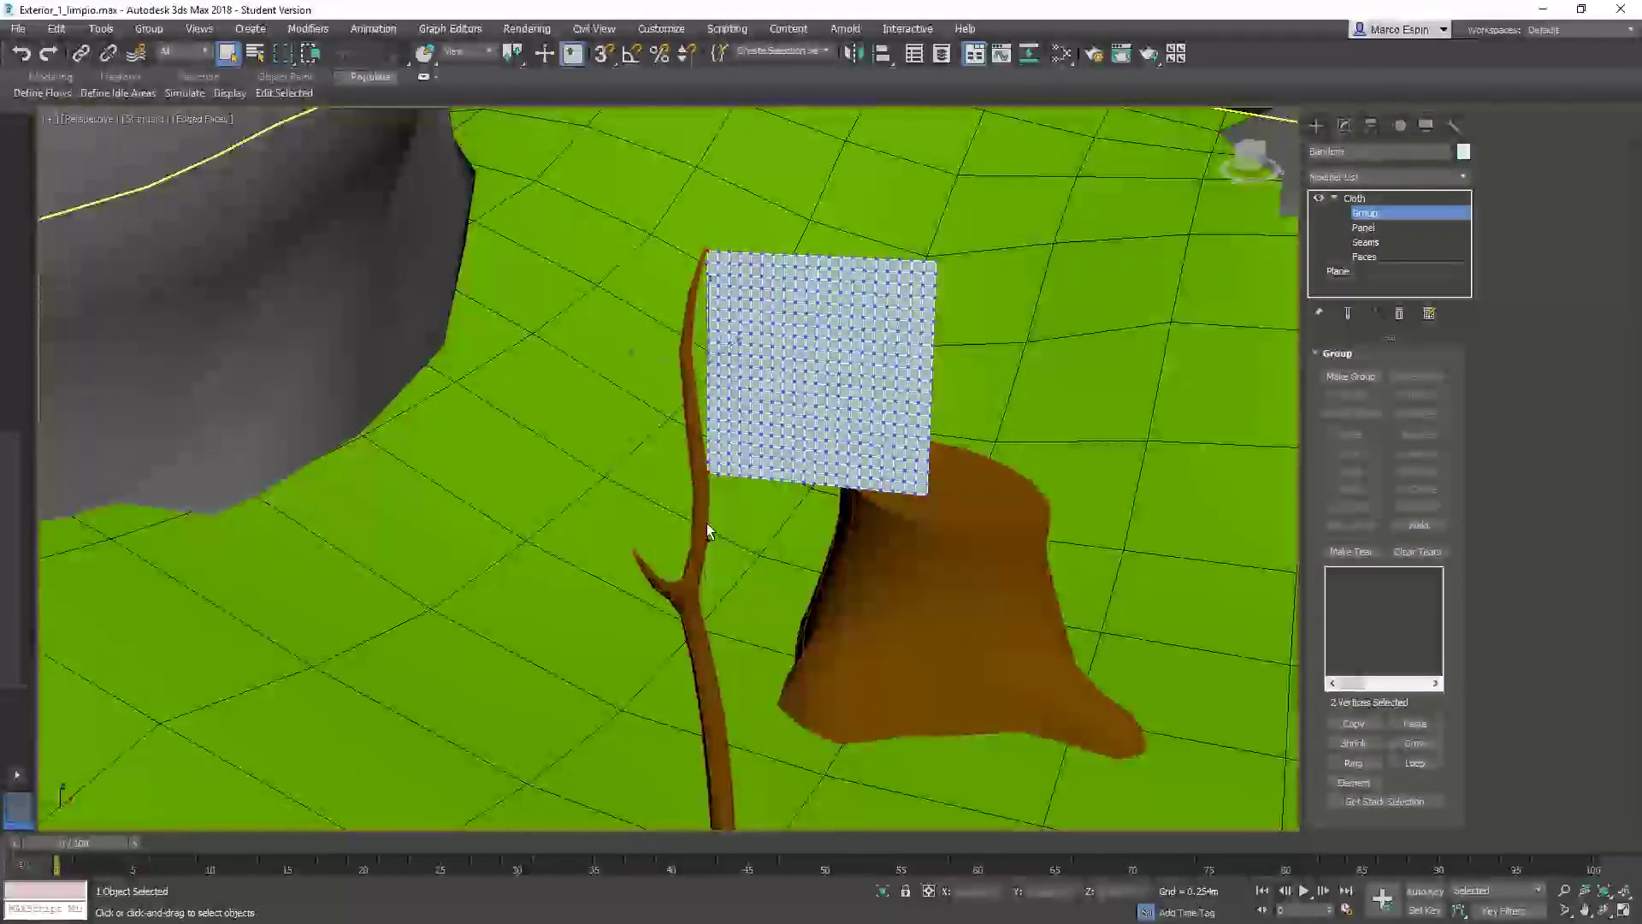
click(1349, 378)
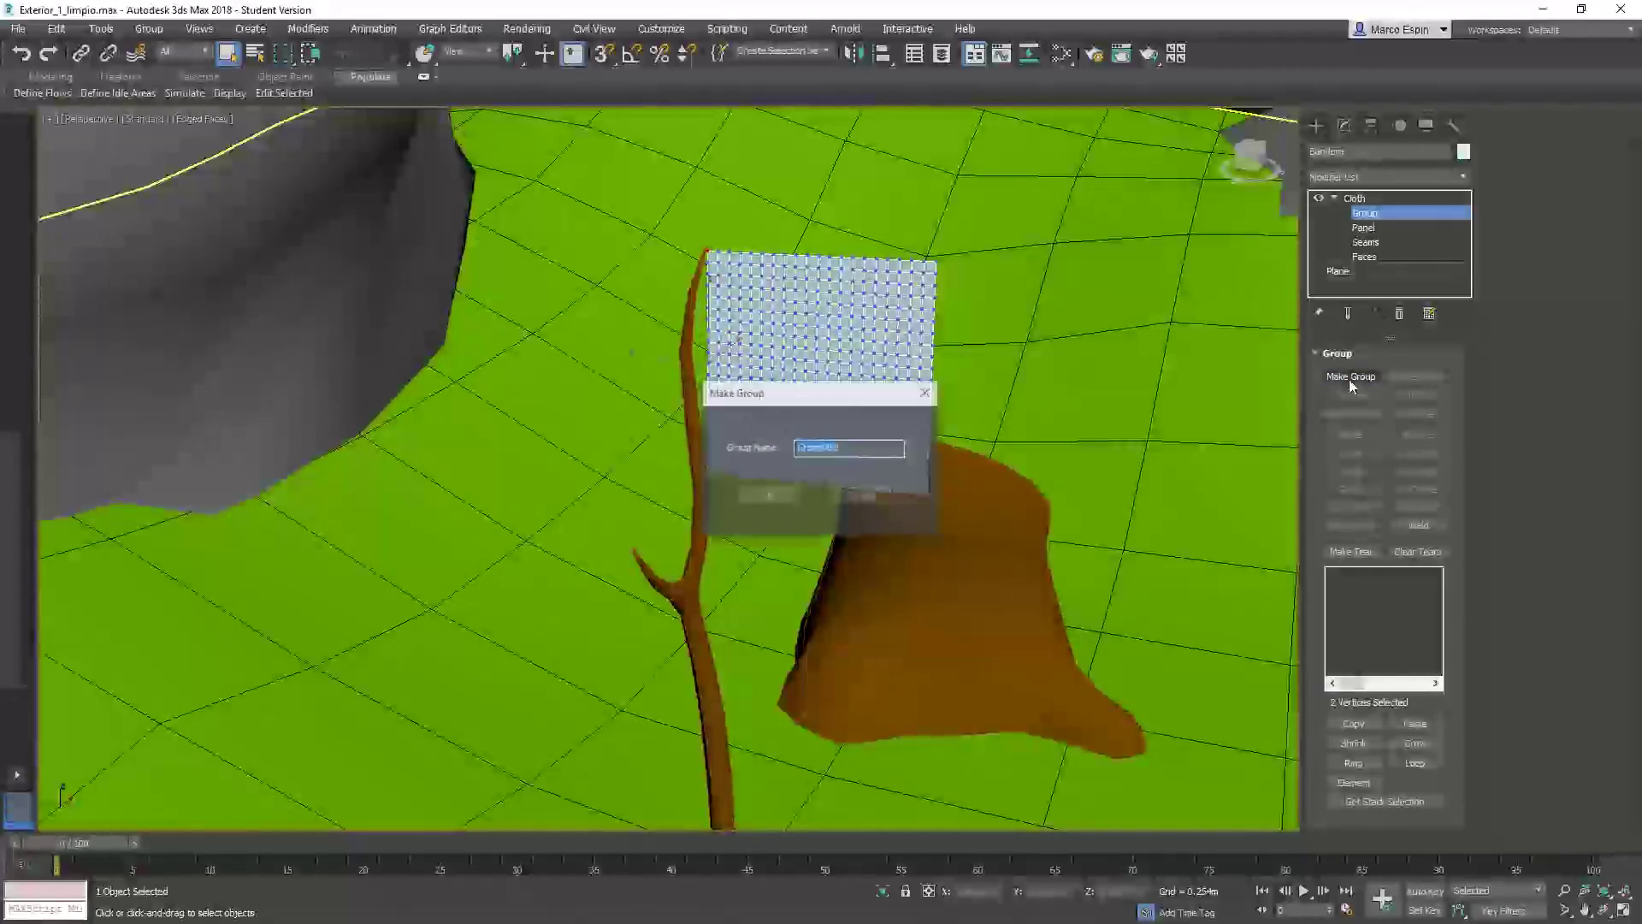
click(783, 495)
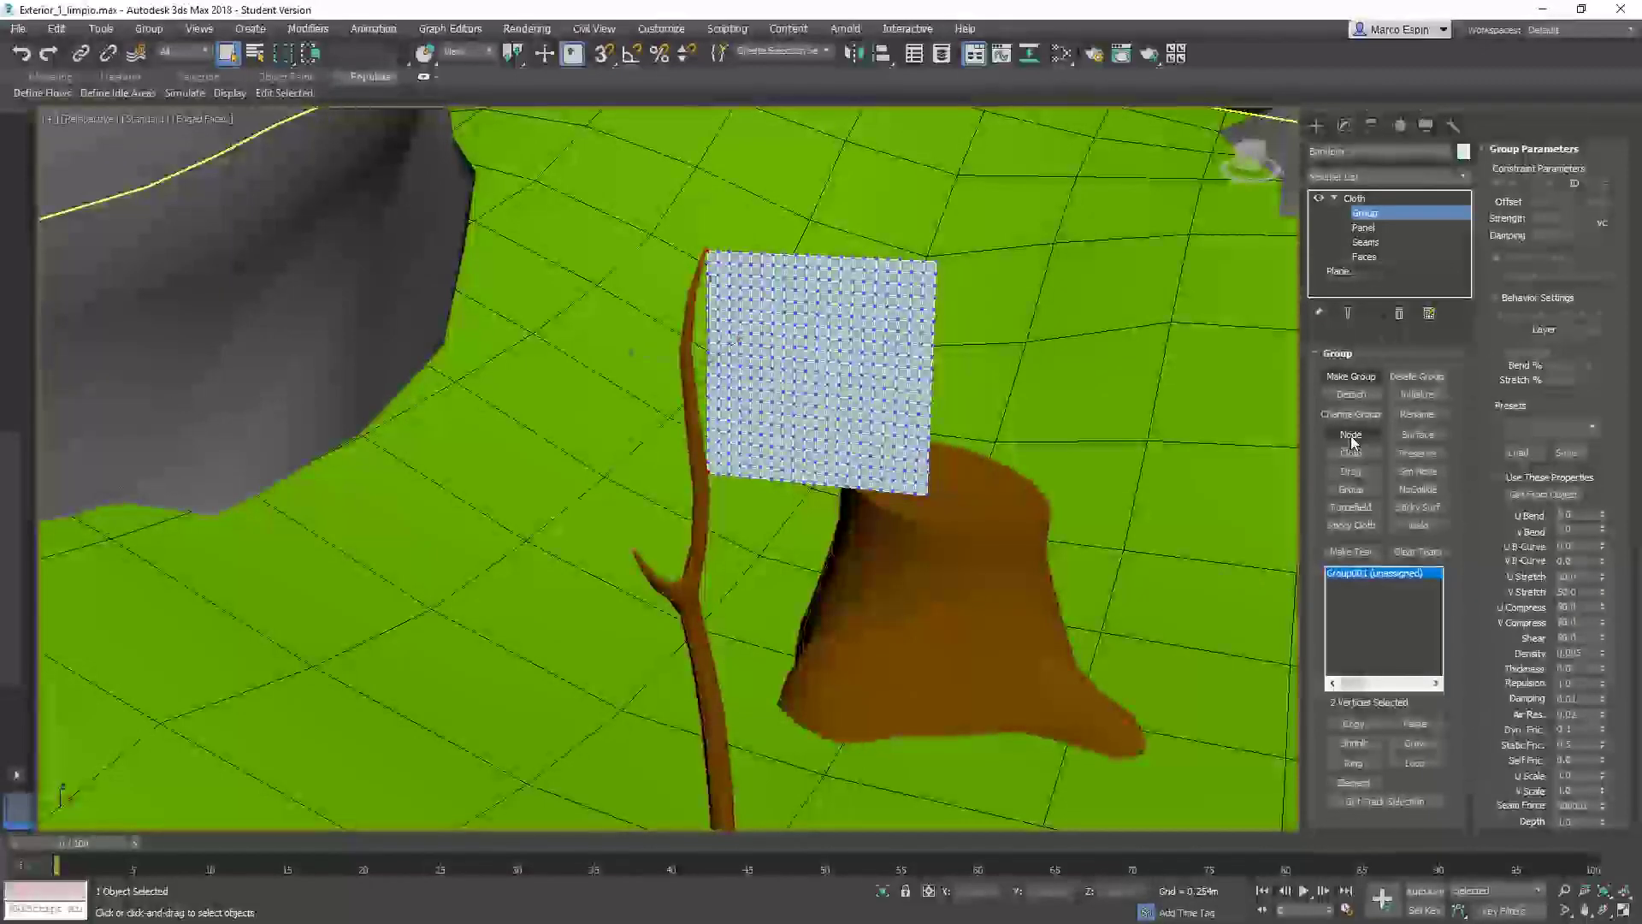
click(1352, 436)
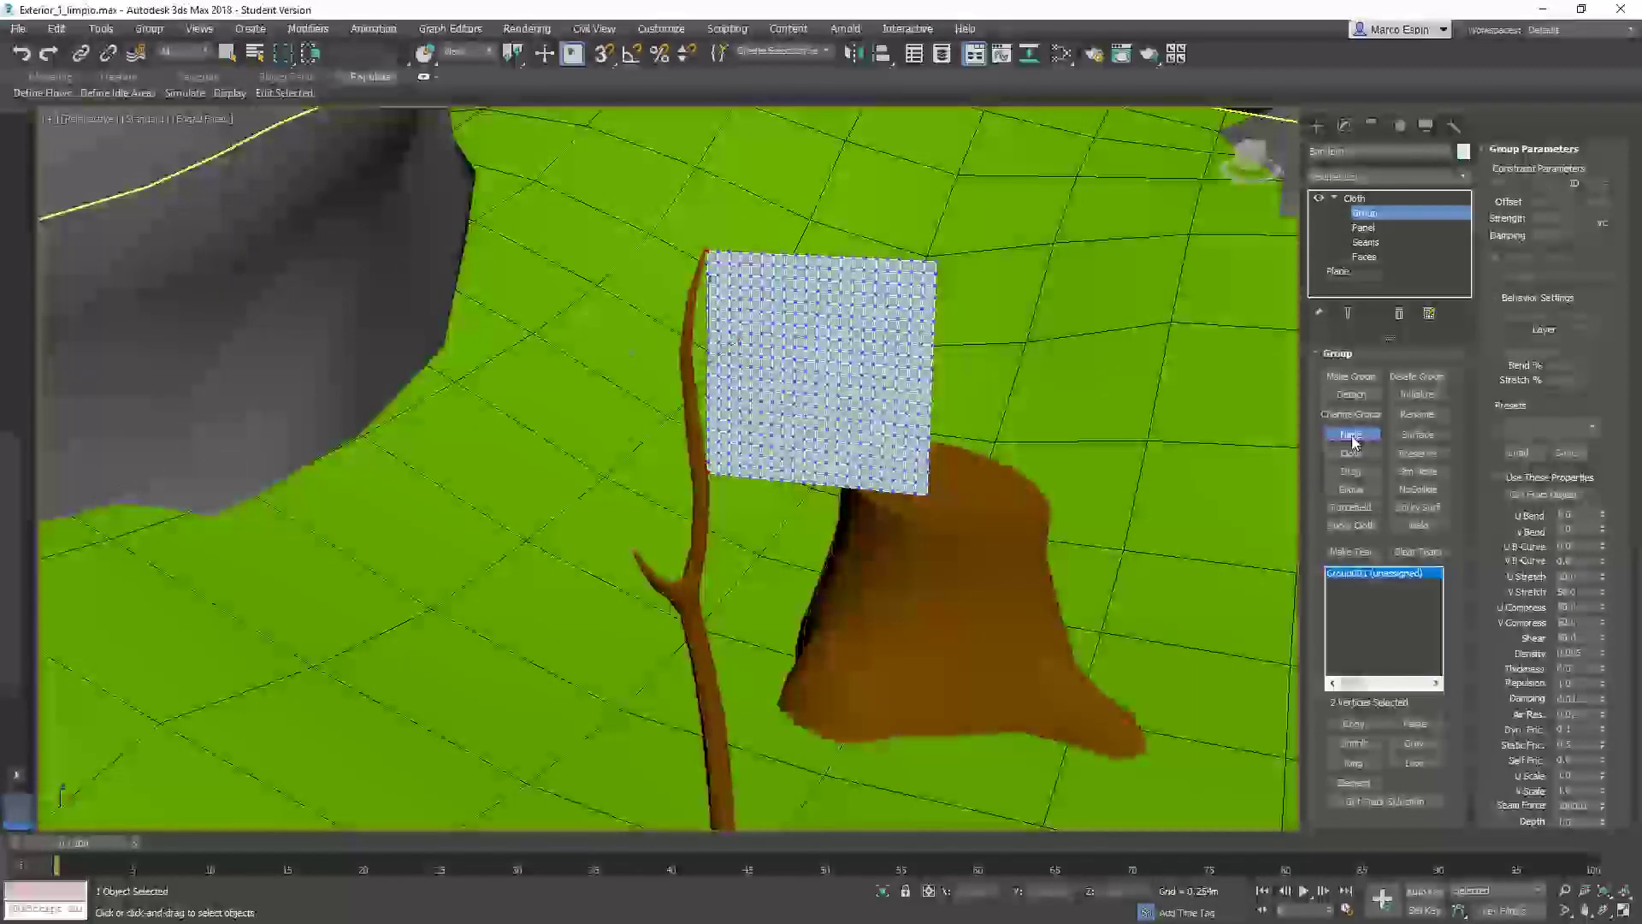
click(698, 534)
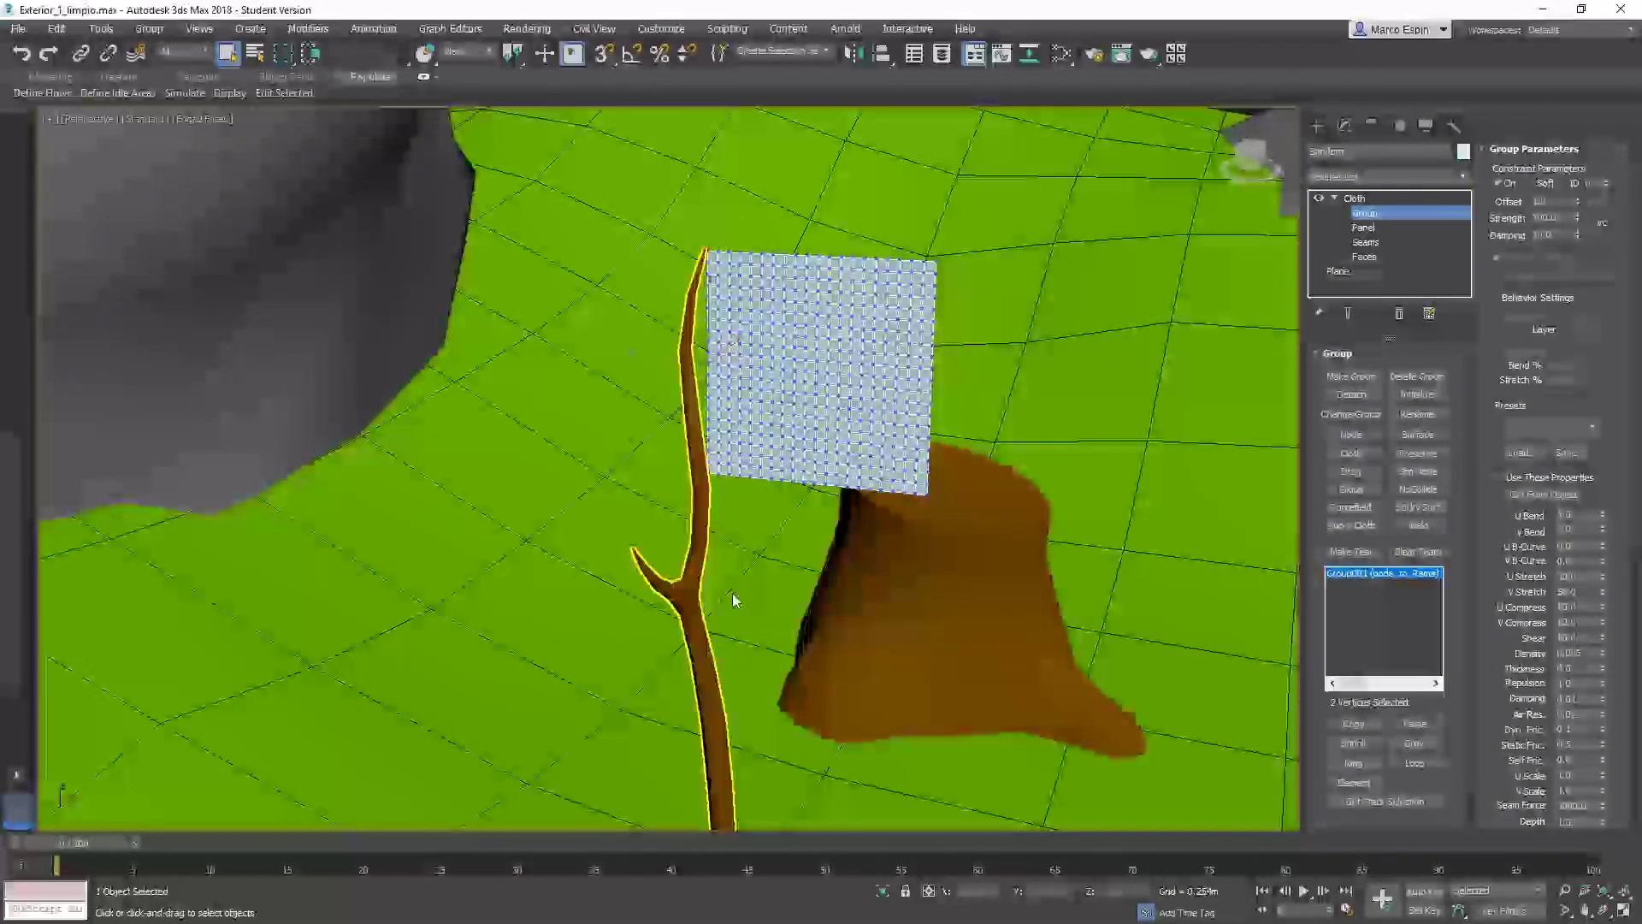
Set Bandera as Cloth in Object Properties with the Cashmere preset
click(1360, 198)
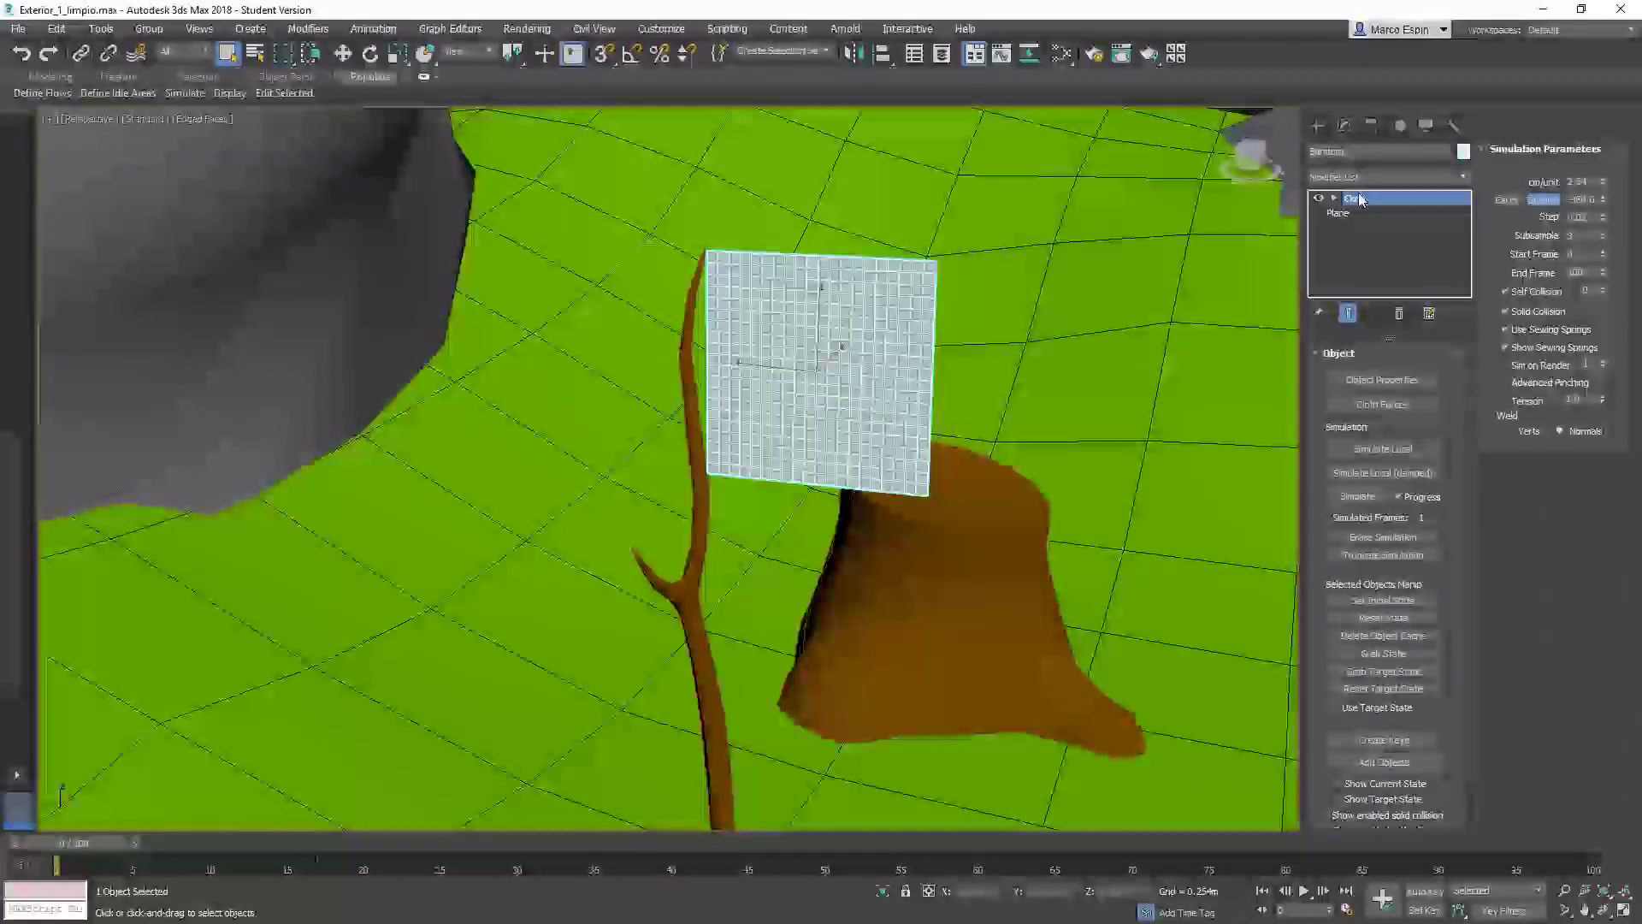
click(1384, 380)
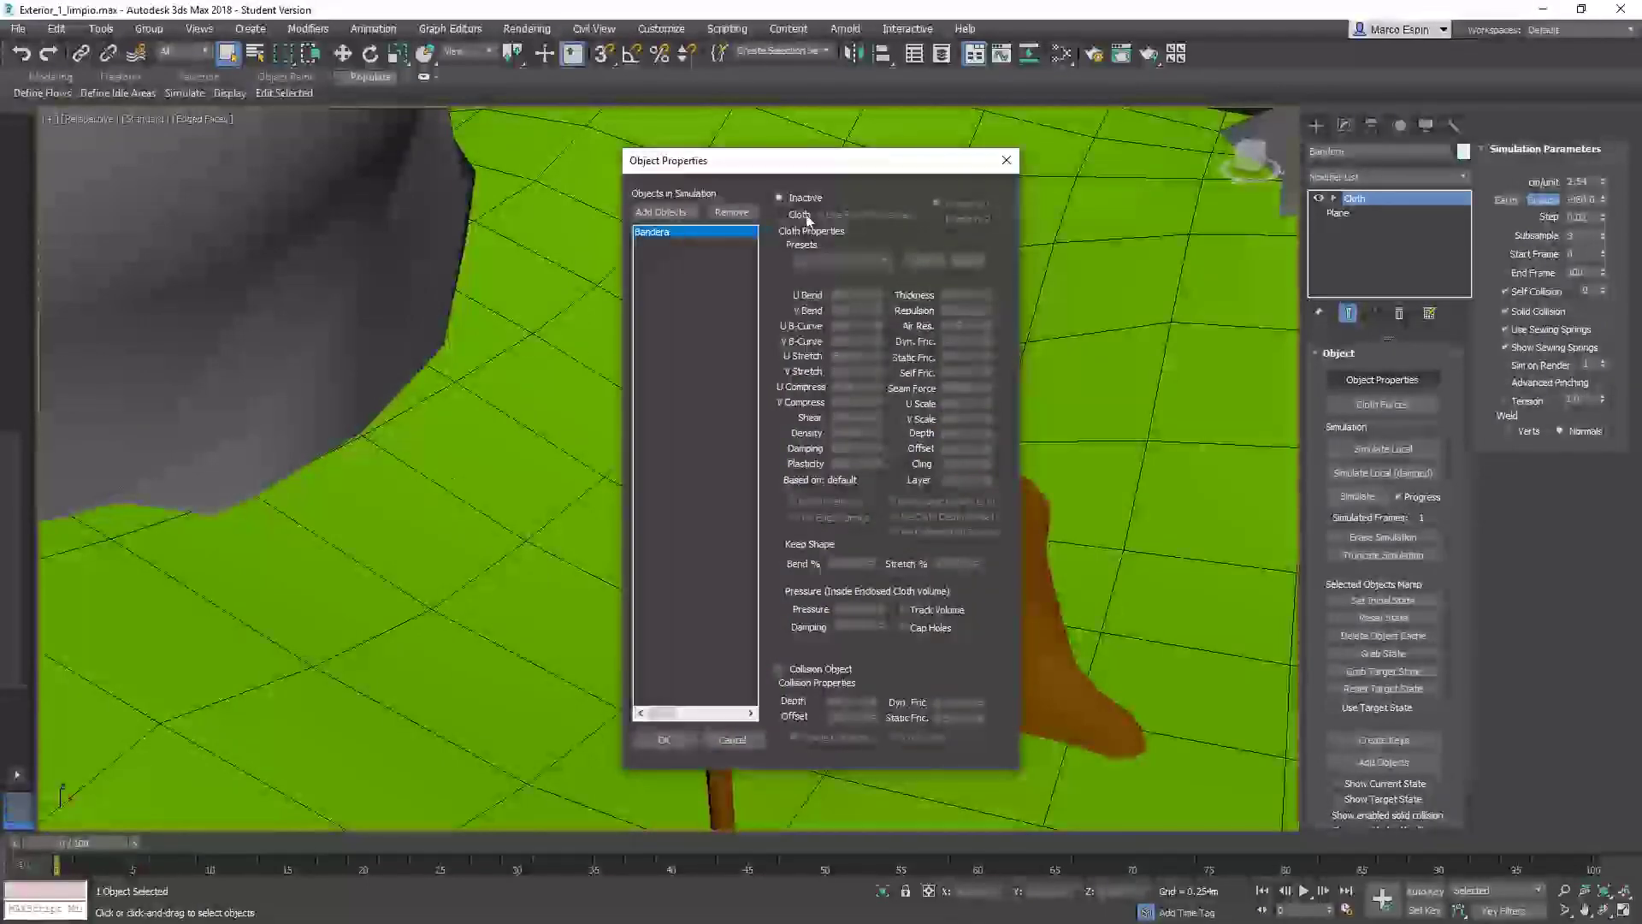
click(806, 217)
click(843, 257)
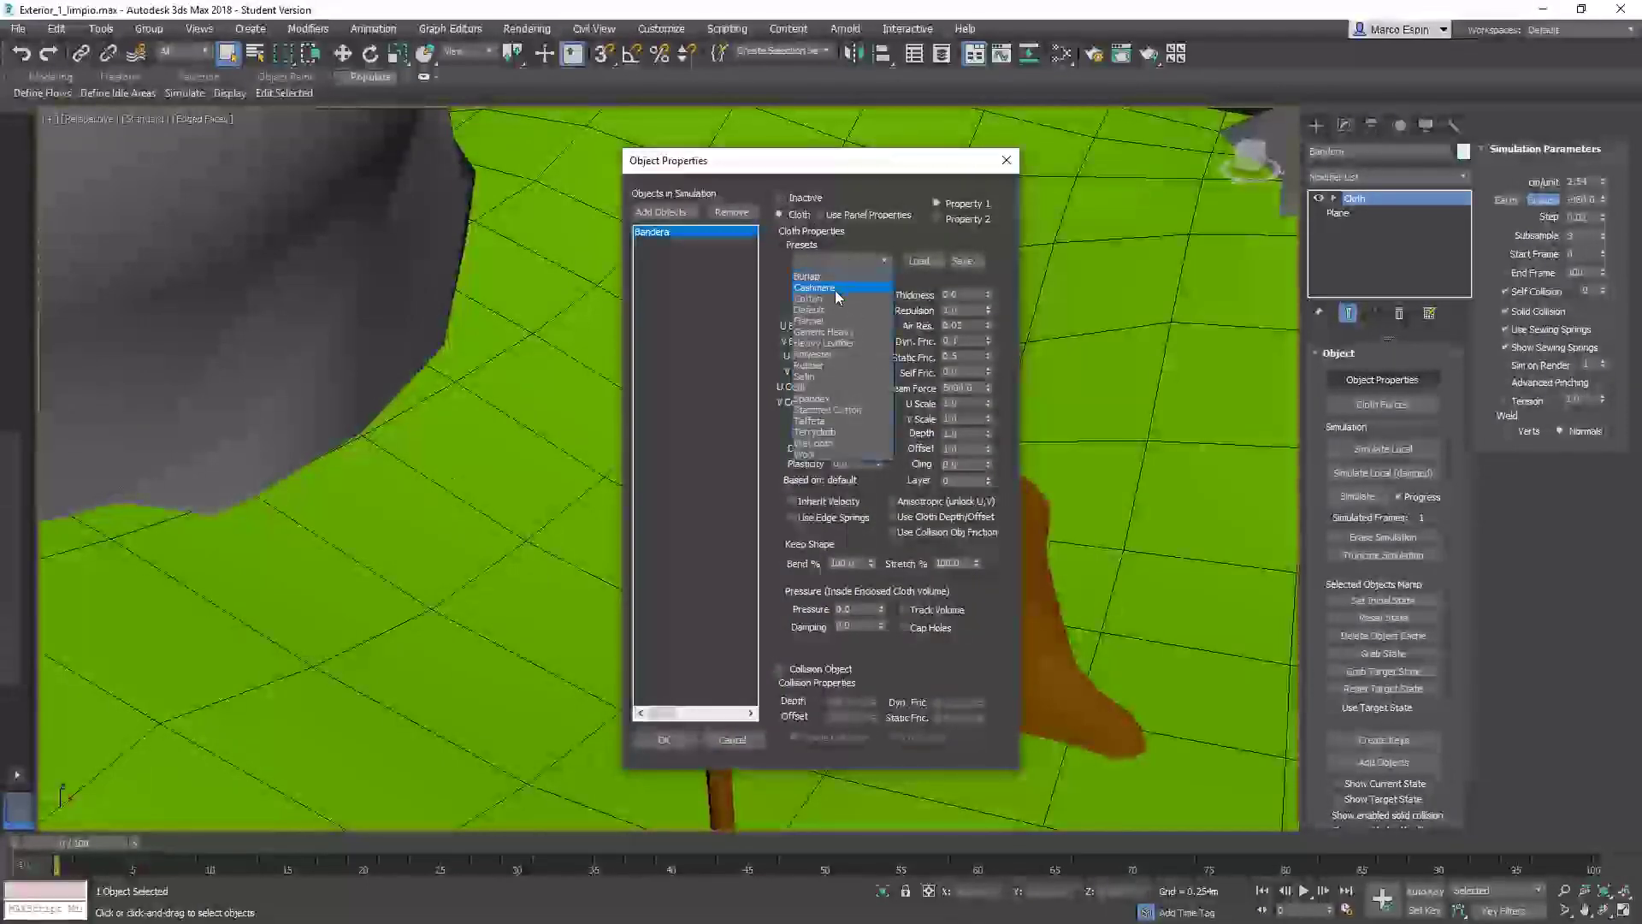
click(836, 291)
click(665, 739)
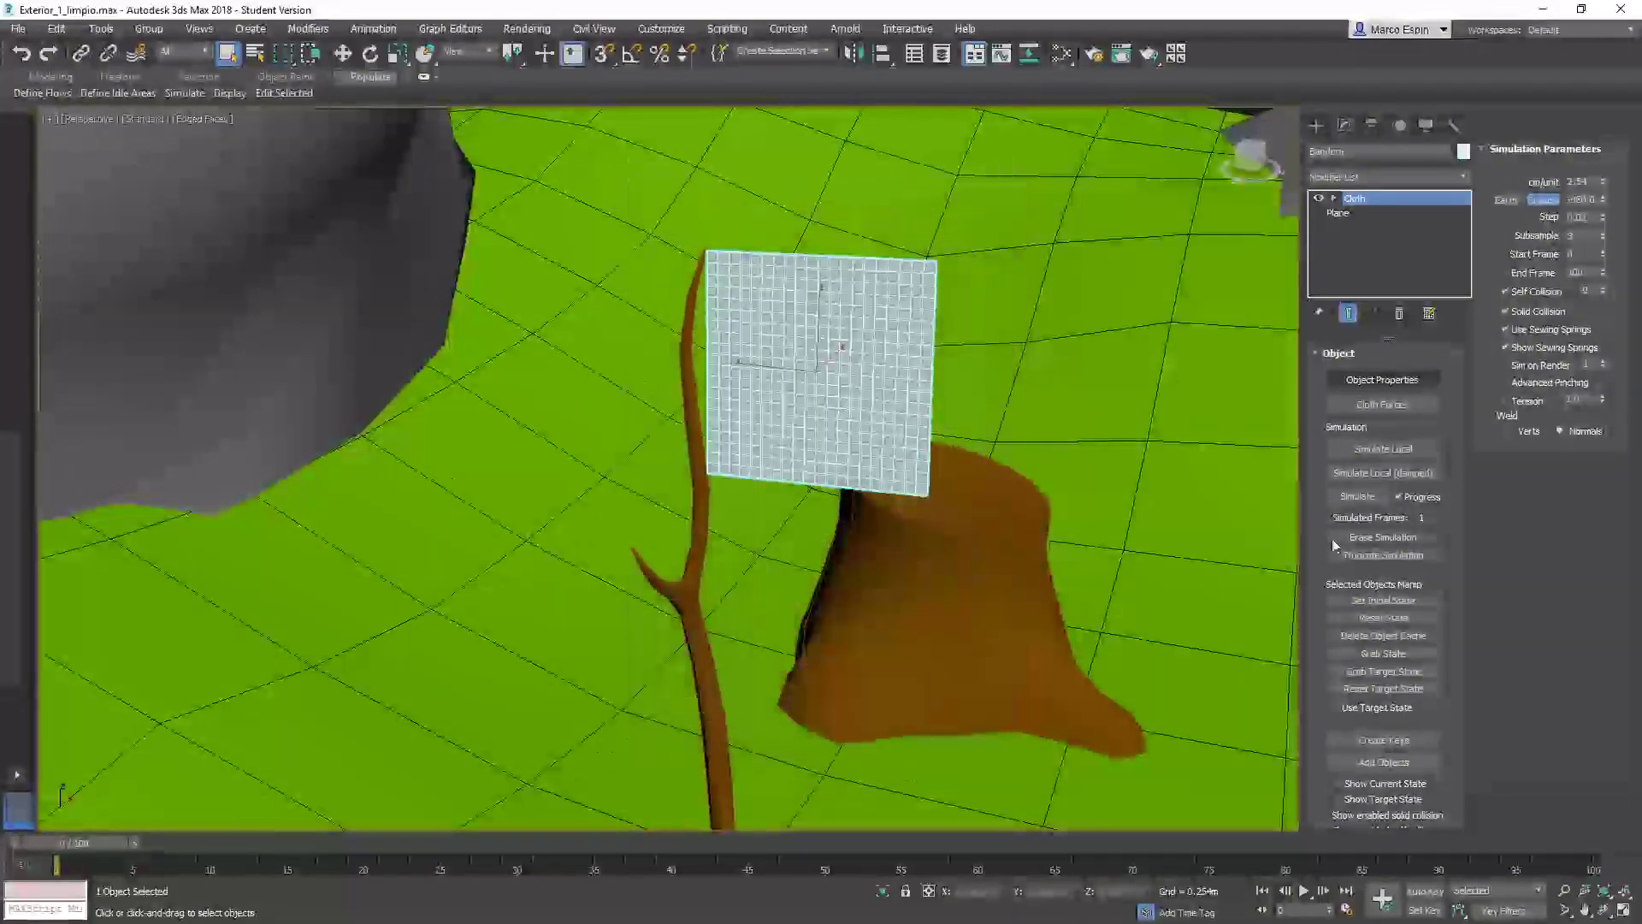
Simulate the Bandera cloth over 90 frames, review it, and rewind to frame 0
click(1354, 497)
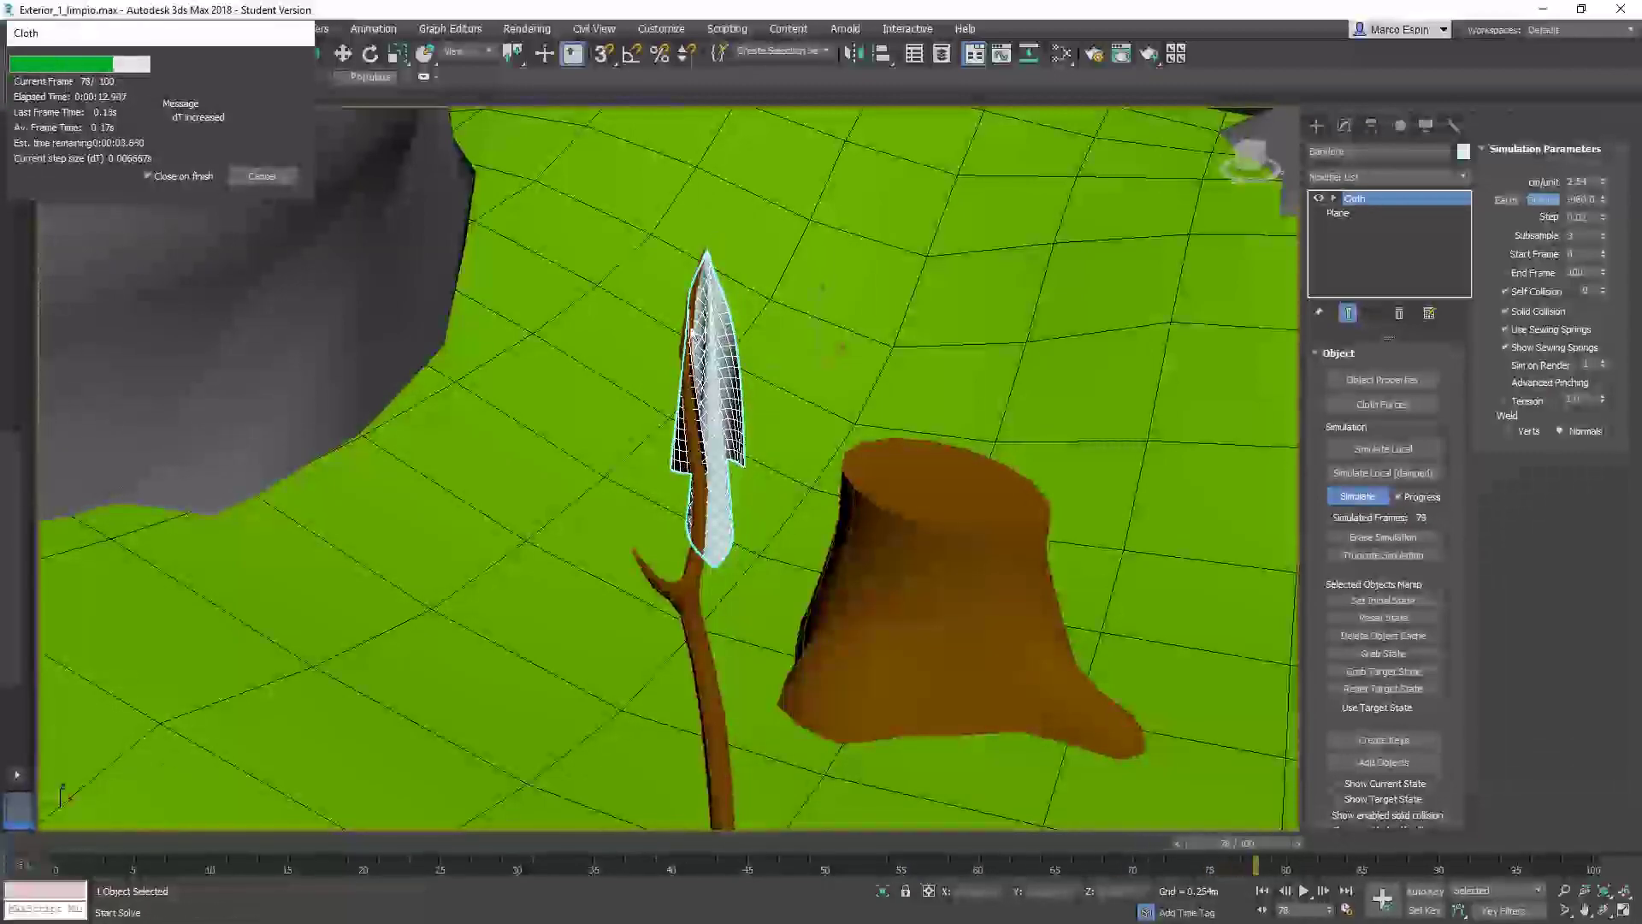
click(272, 178)
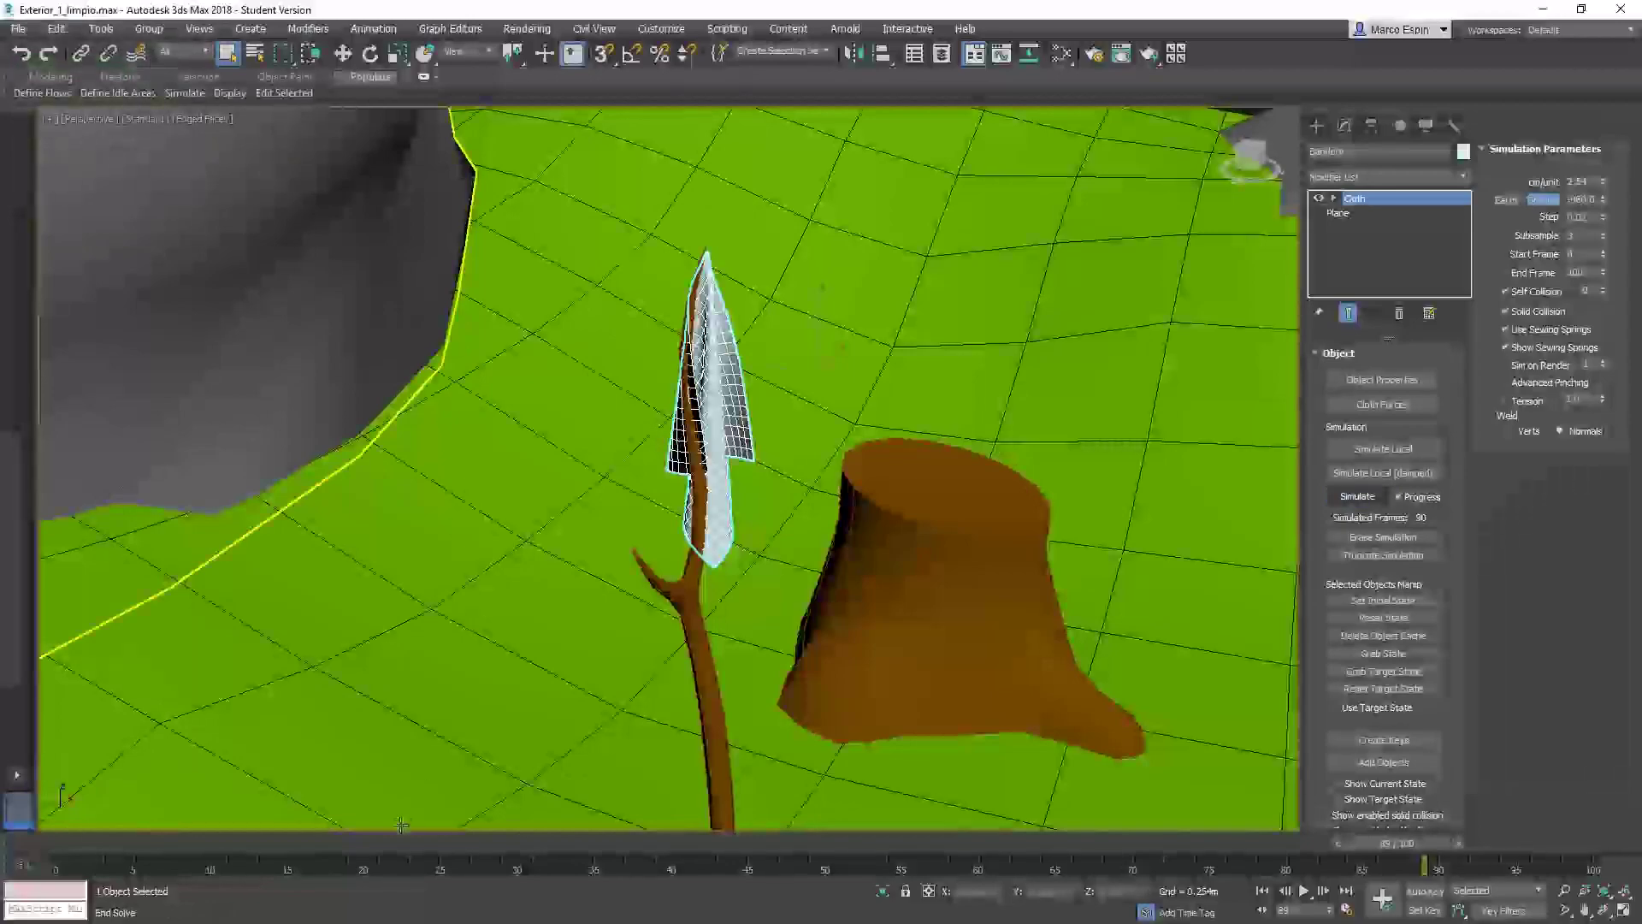
drag(499, 844, 142, 794)
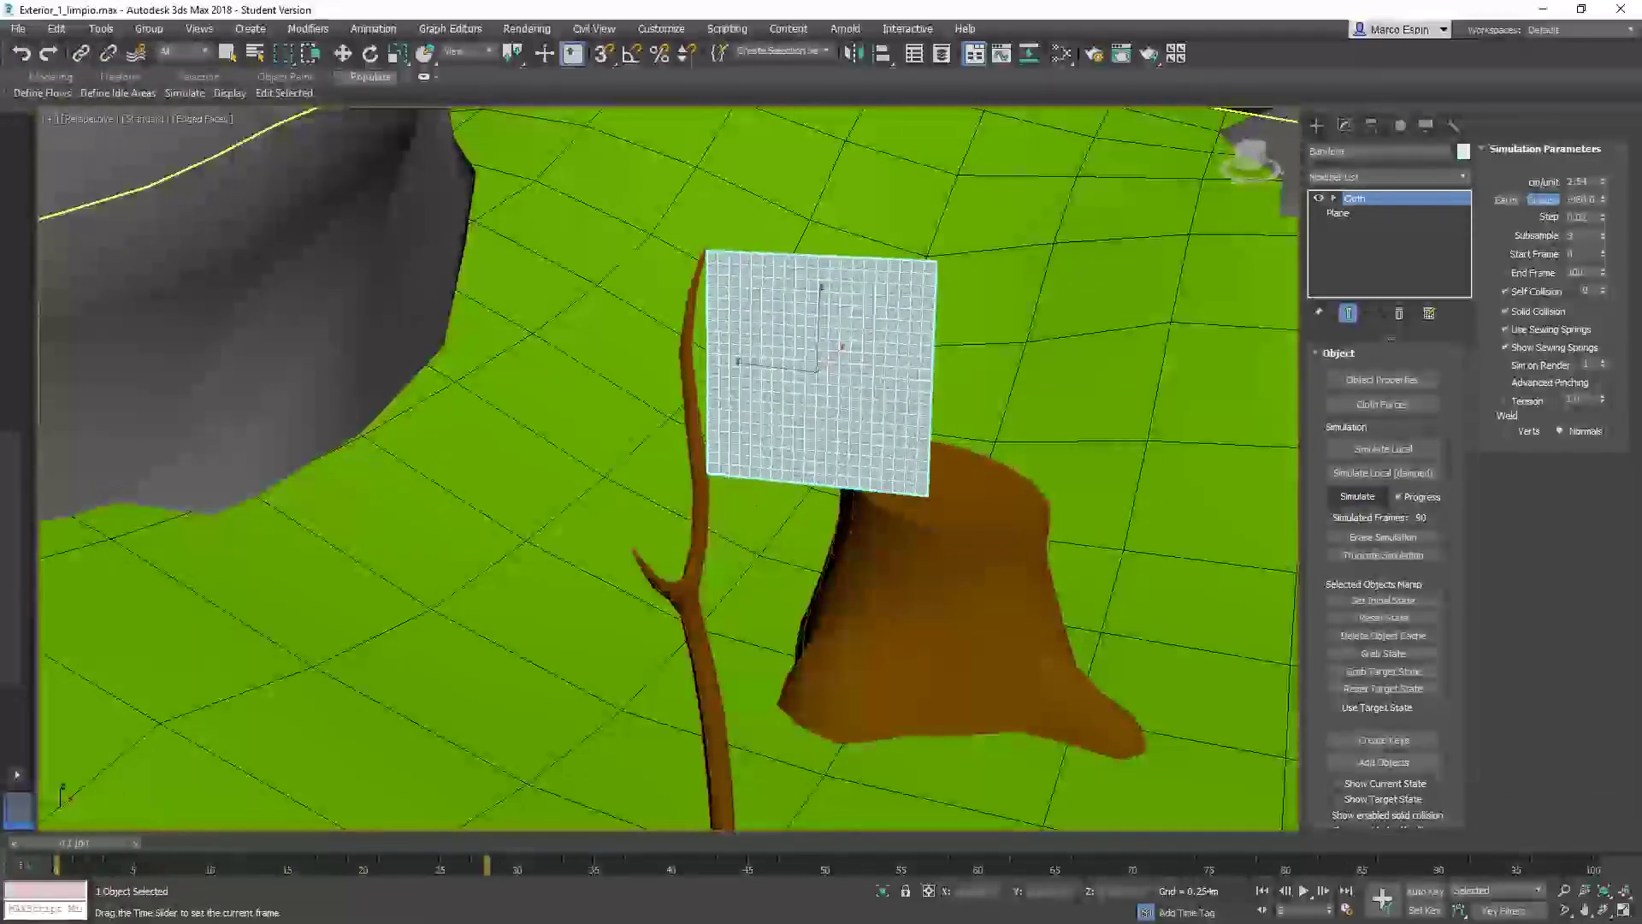
key(q)
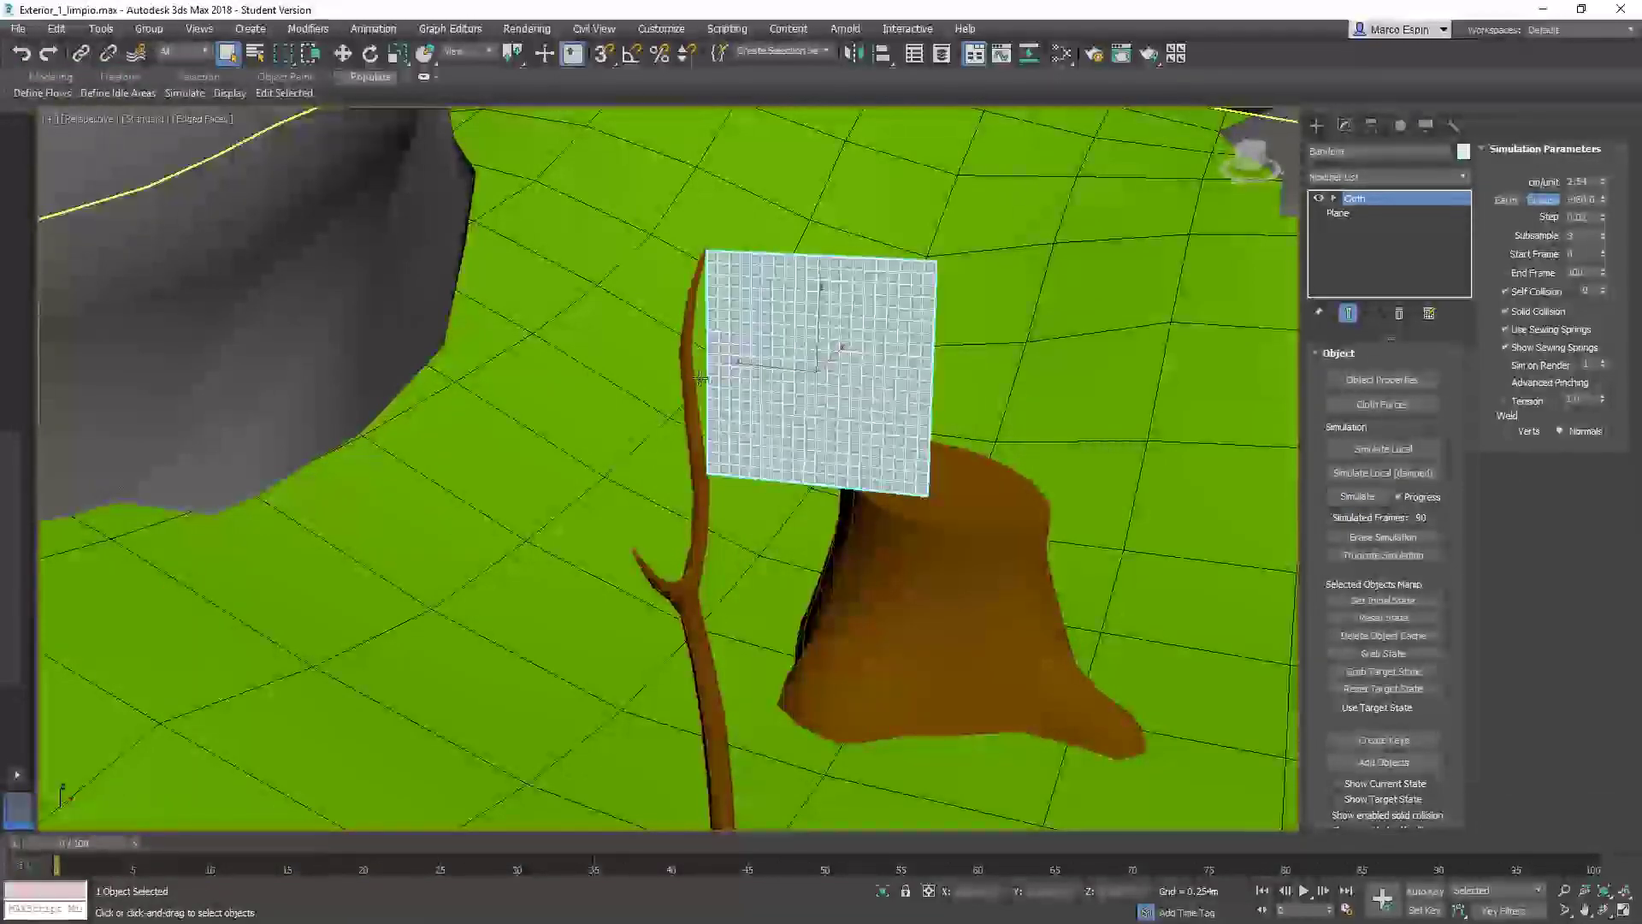
click(1389, 381)
drag(783, 165, 1091, 159)
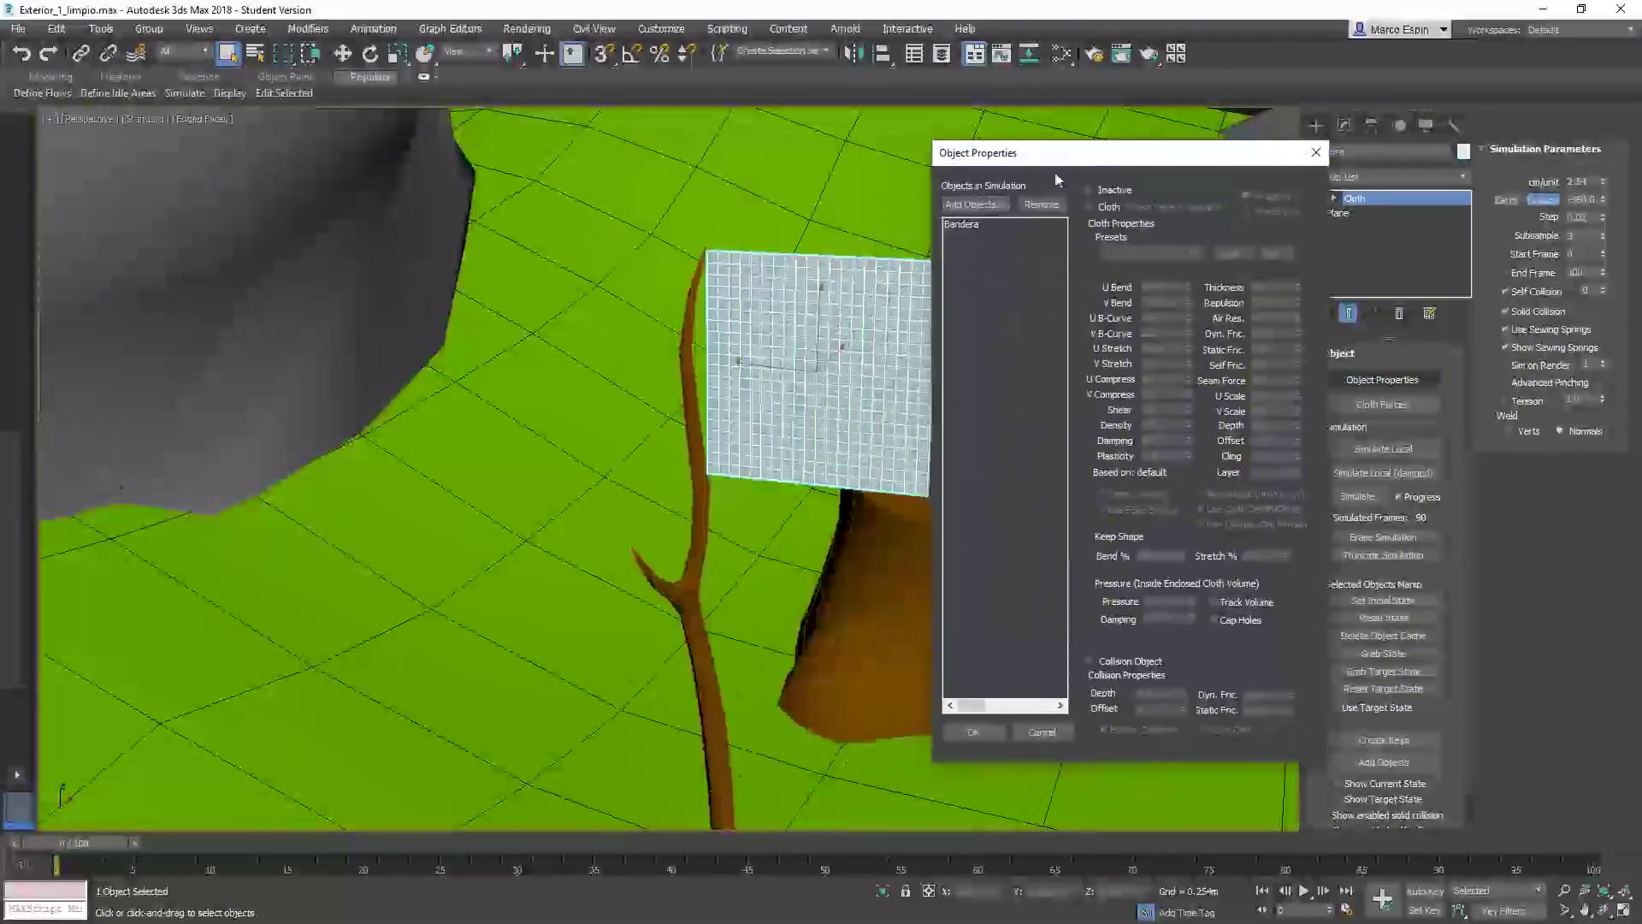
click(982, 207)
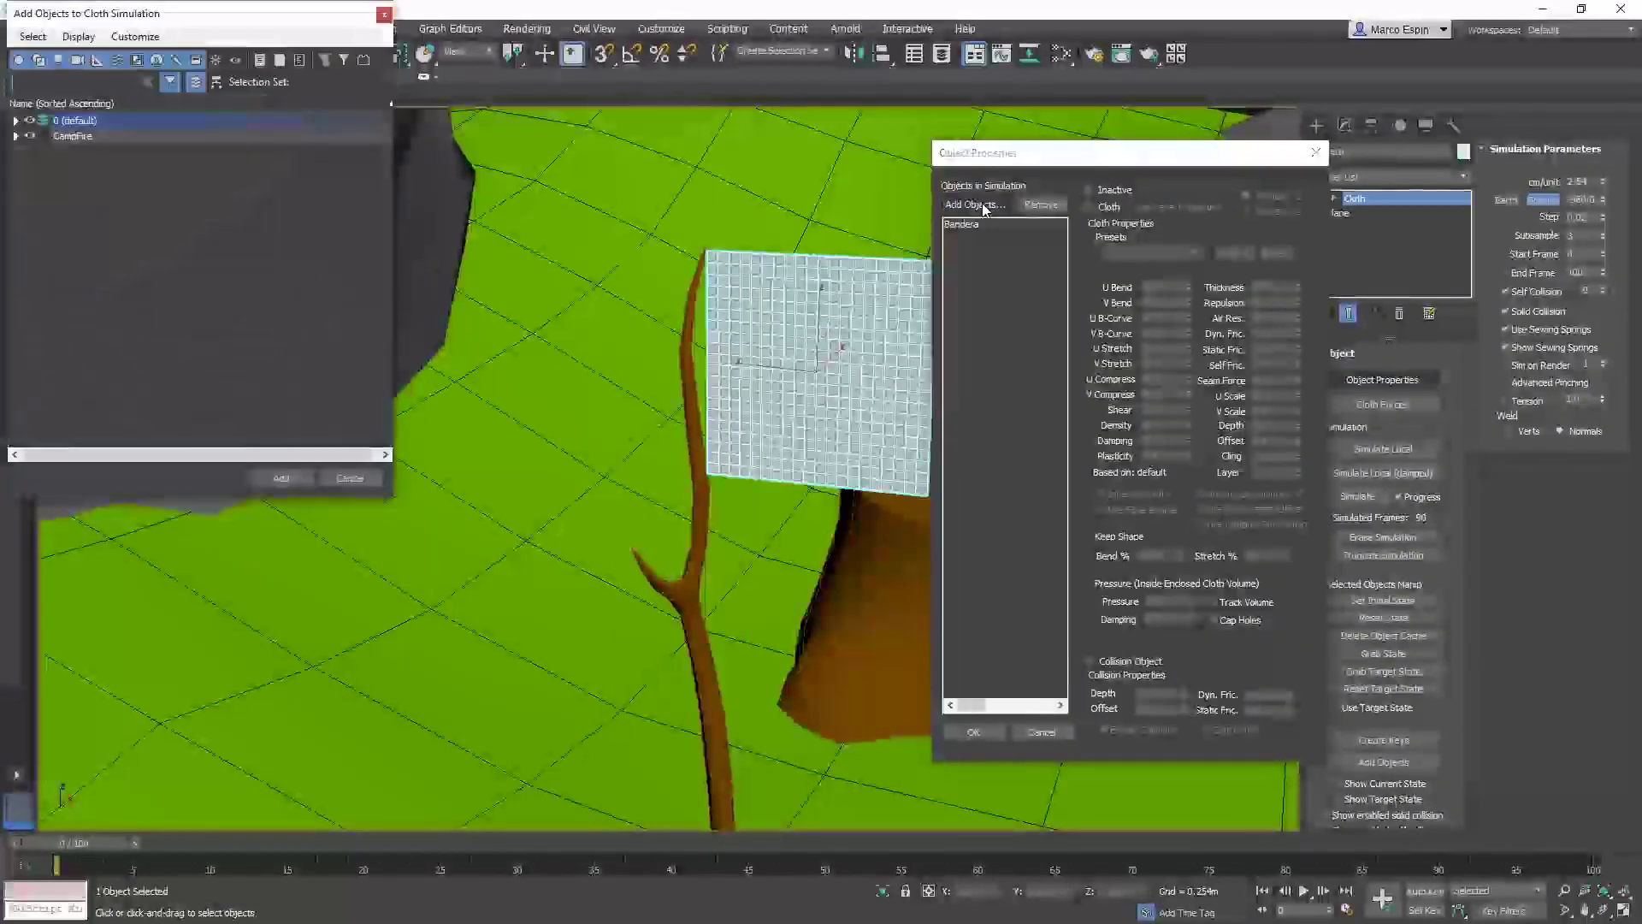
click(15, 122)
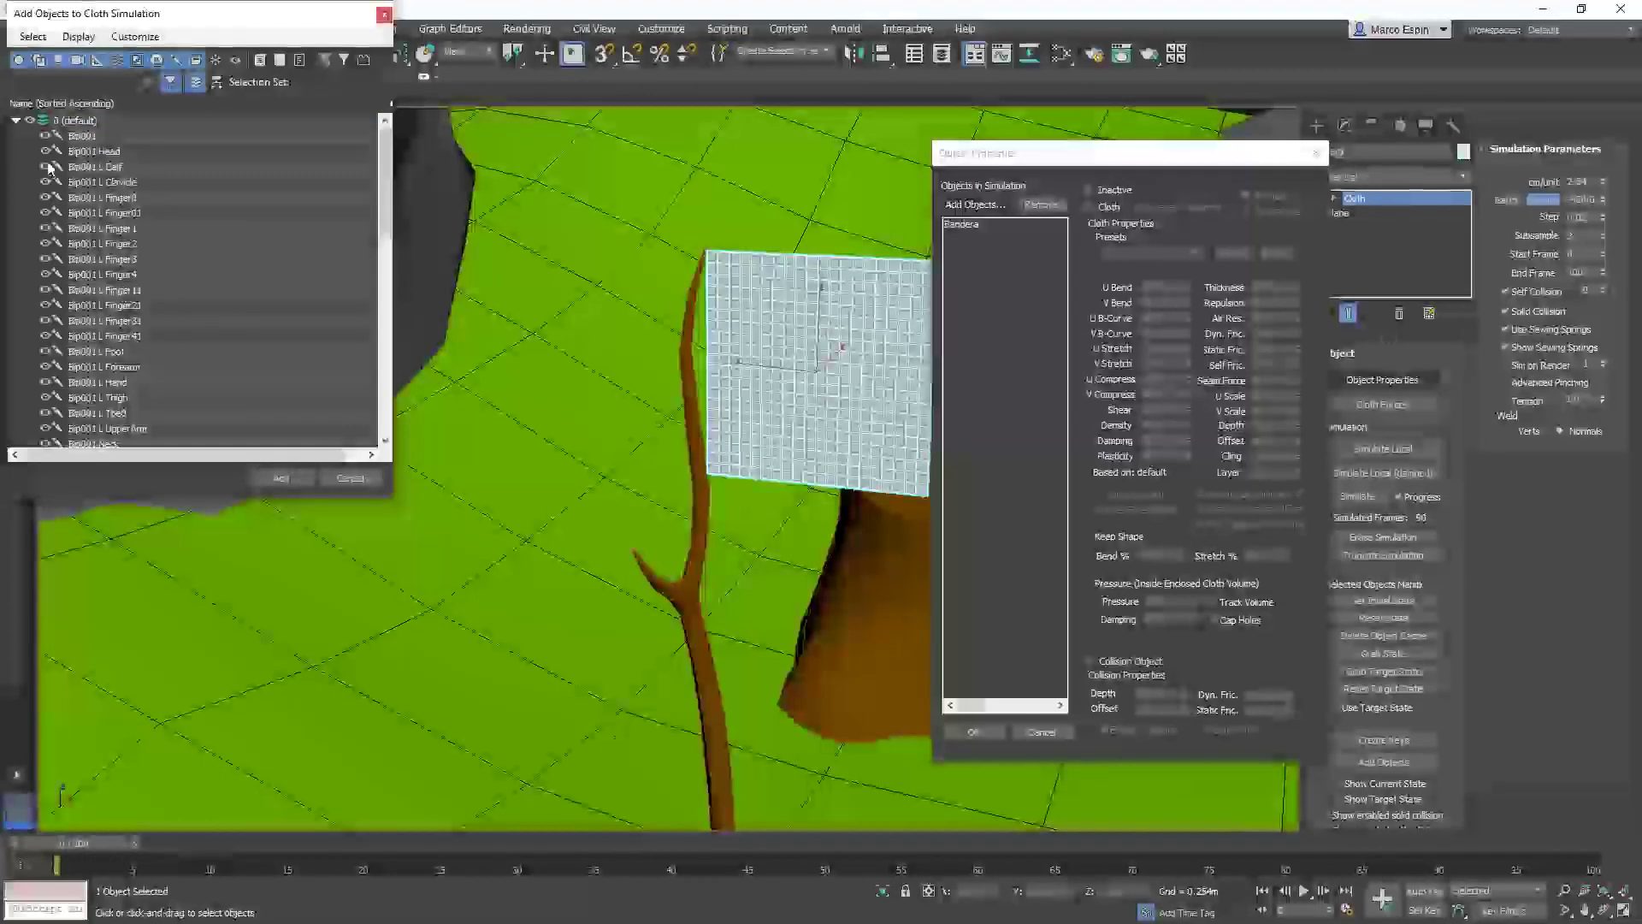
scroll(85, 239, down, 5)
scroll(109, 292, down, 5)
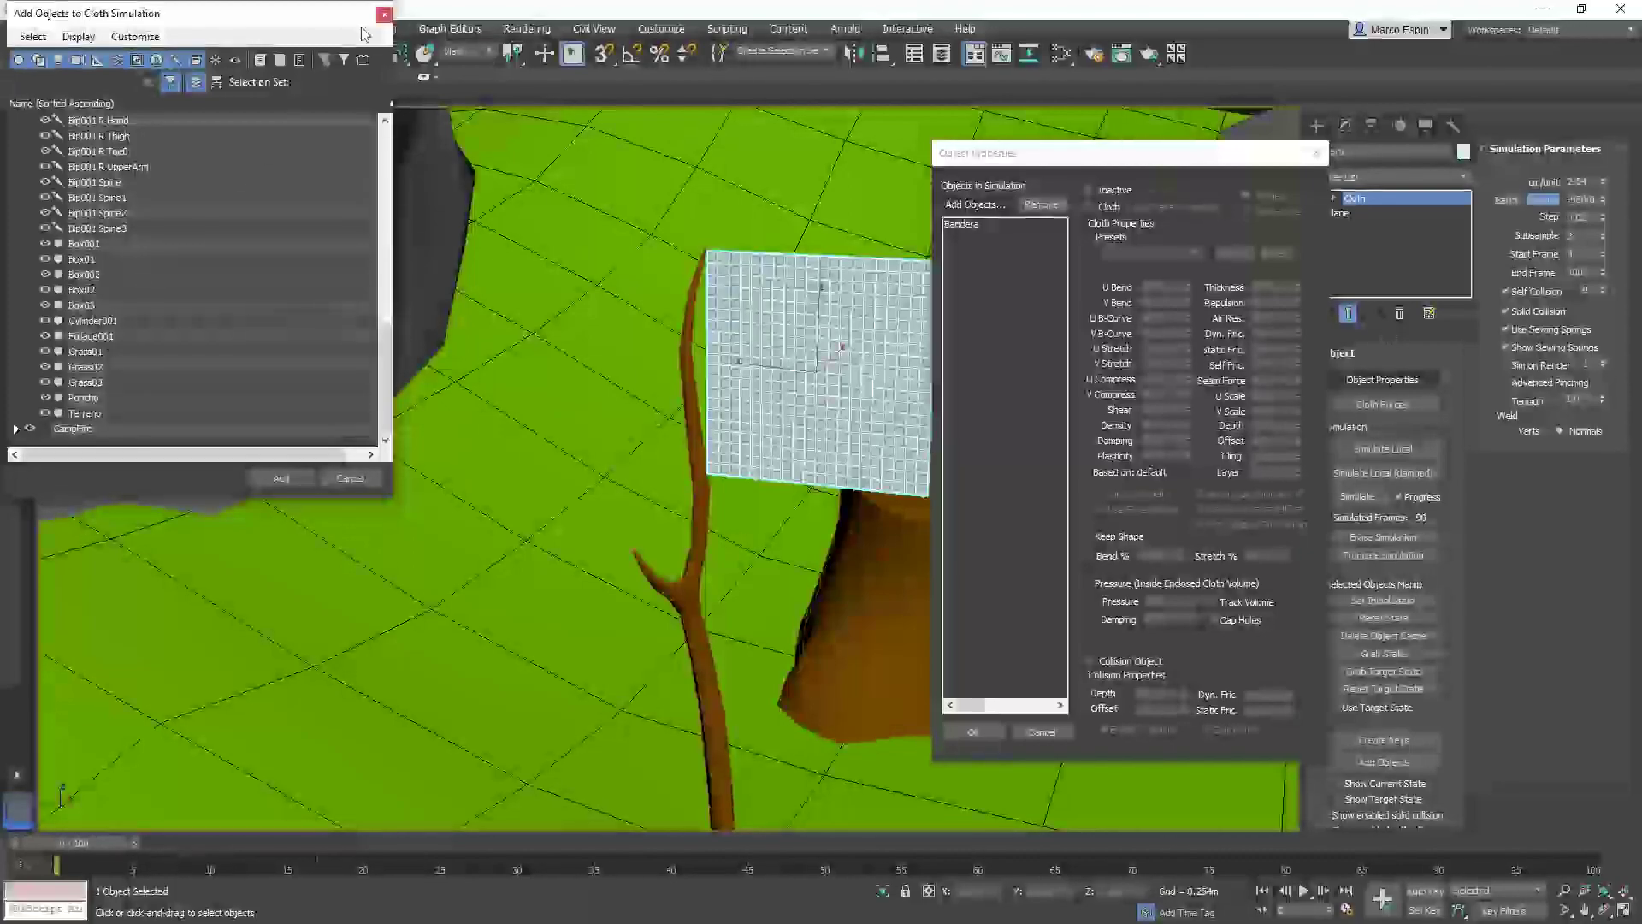
click(385, 16)
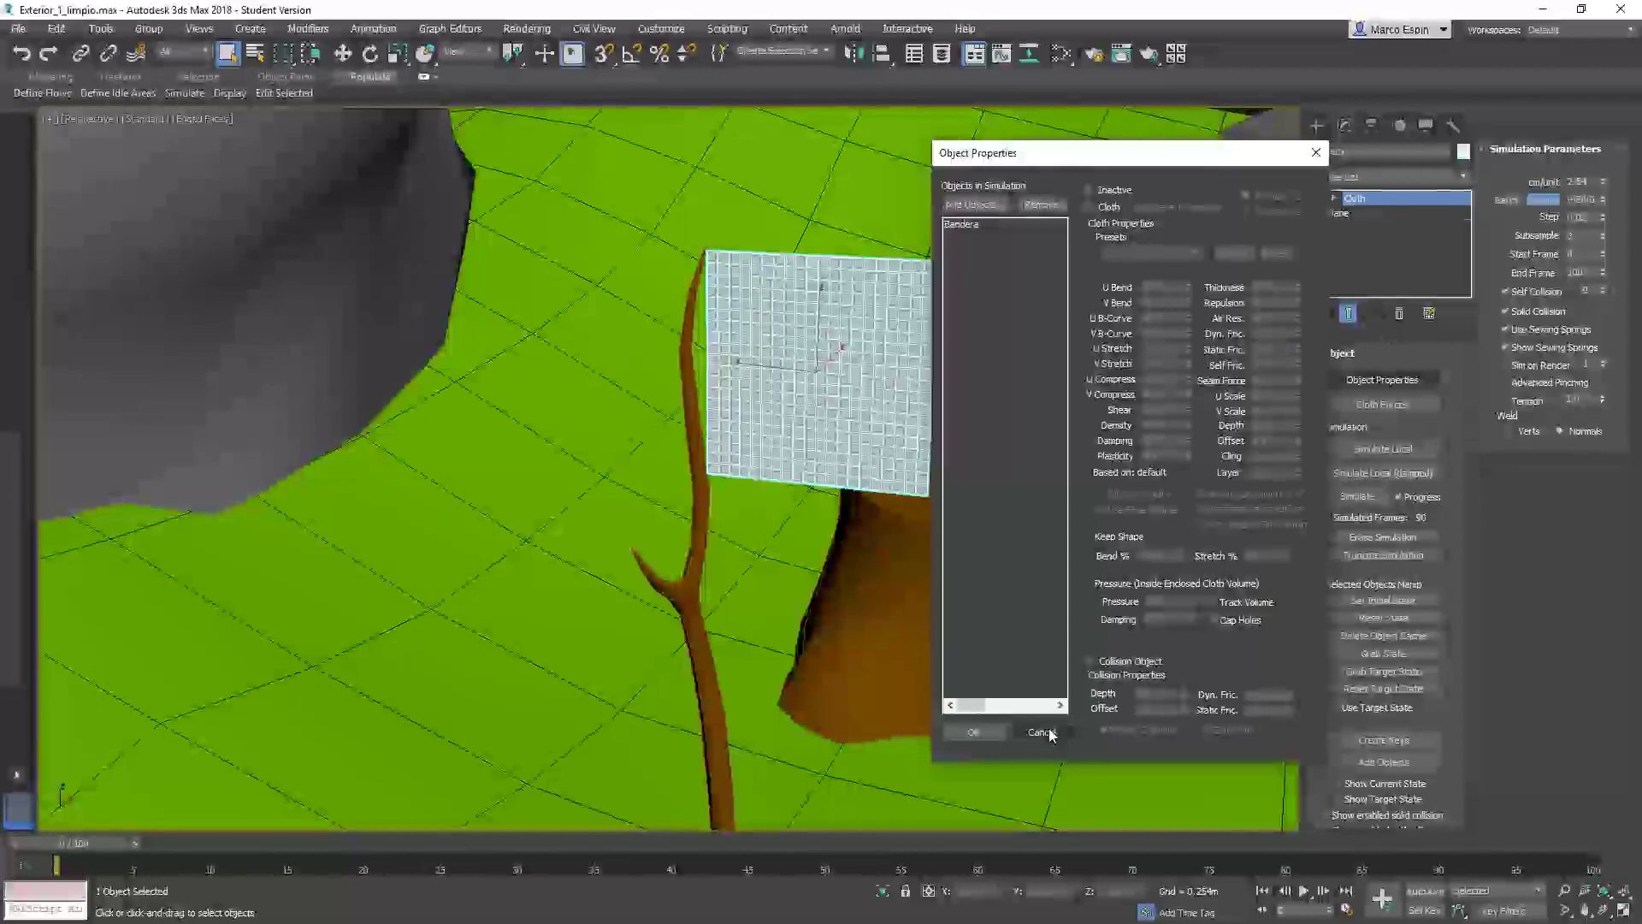
click(1040, 733)
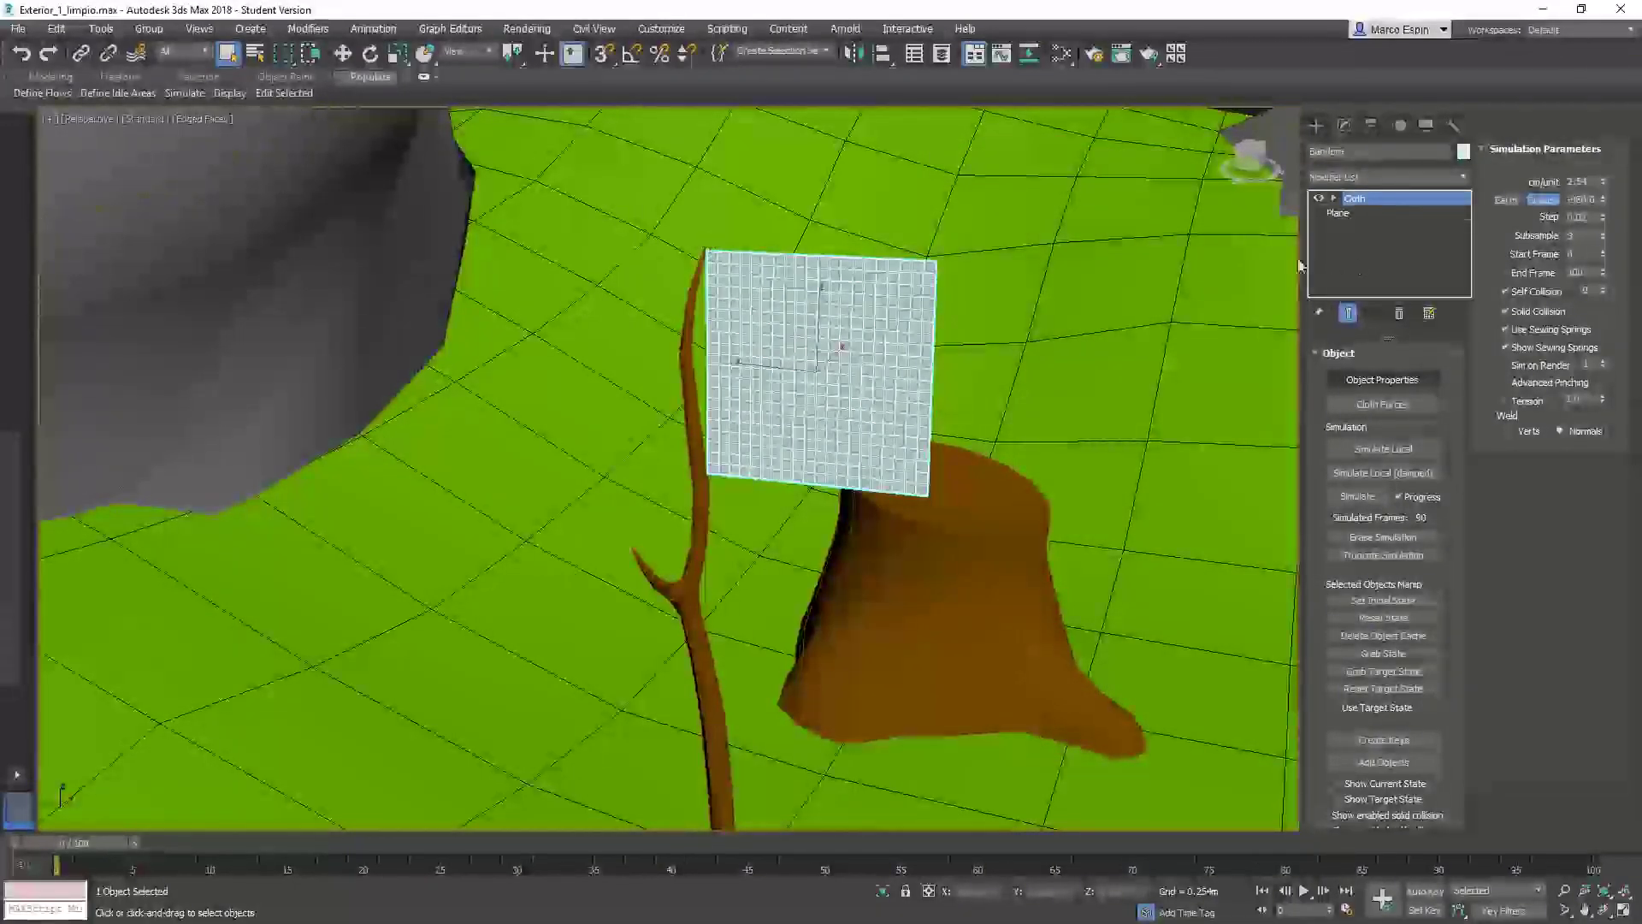
click(699, 522)
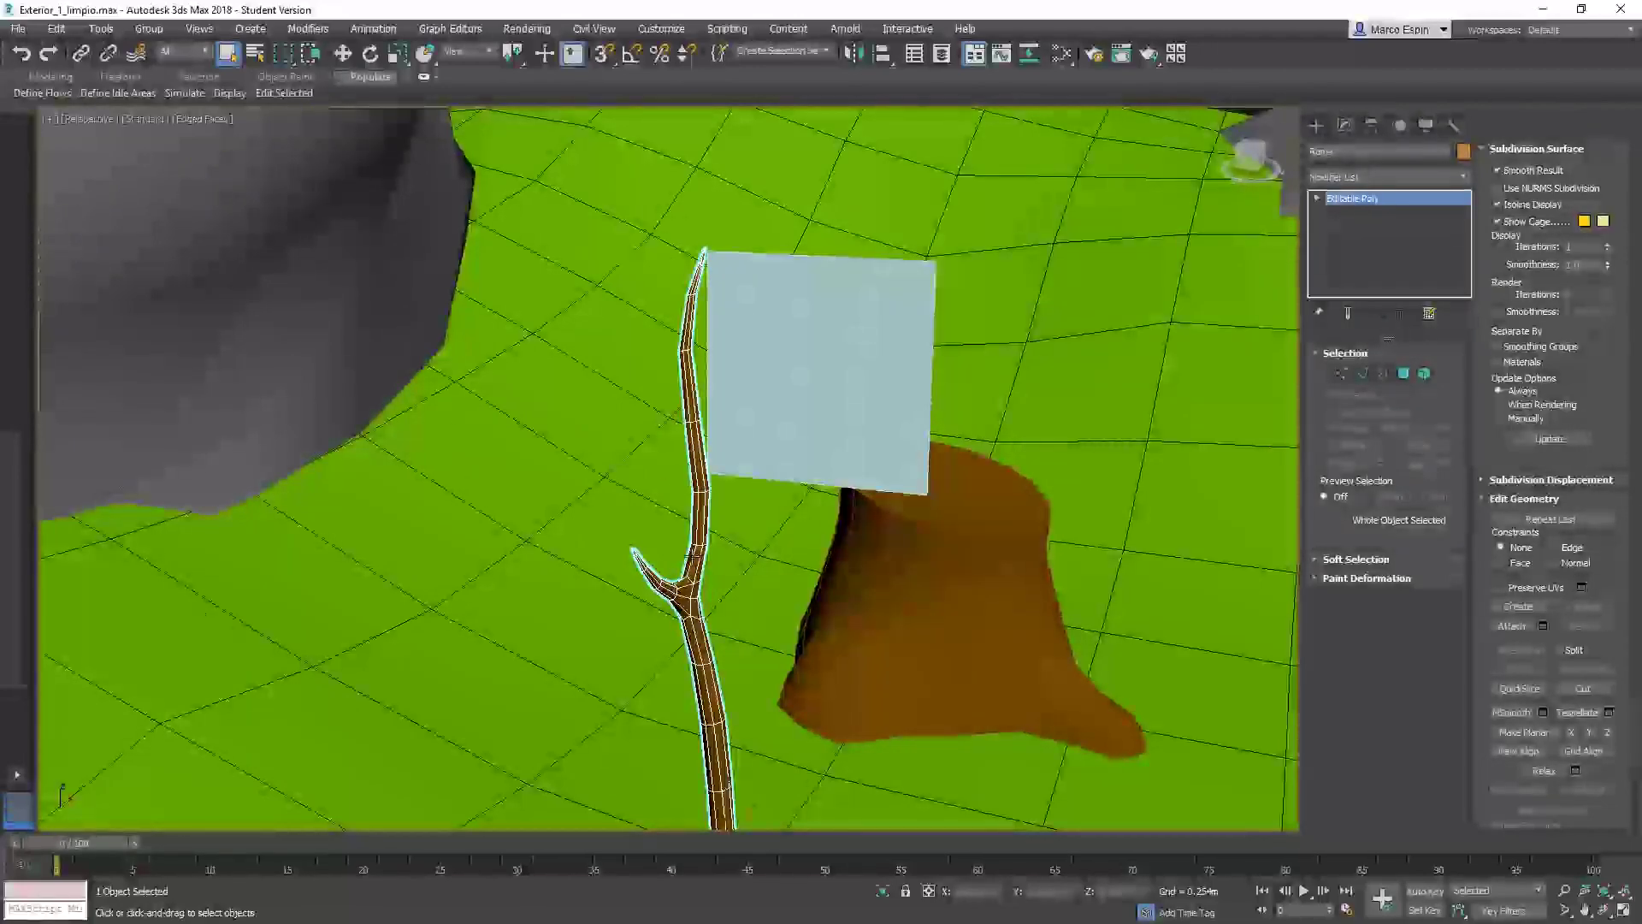
mouse_move(744, 470)
middle_down()
mouse_move(704, 493)
mouse_move(710, 519)
middle_up()
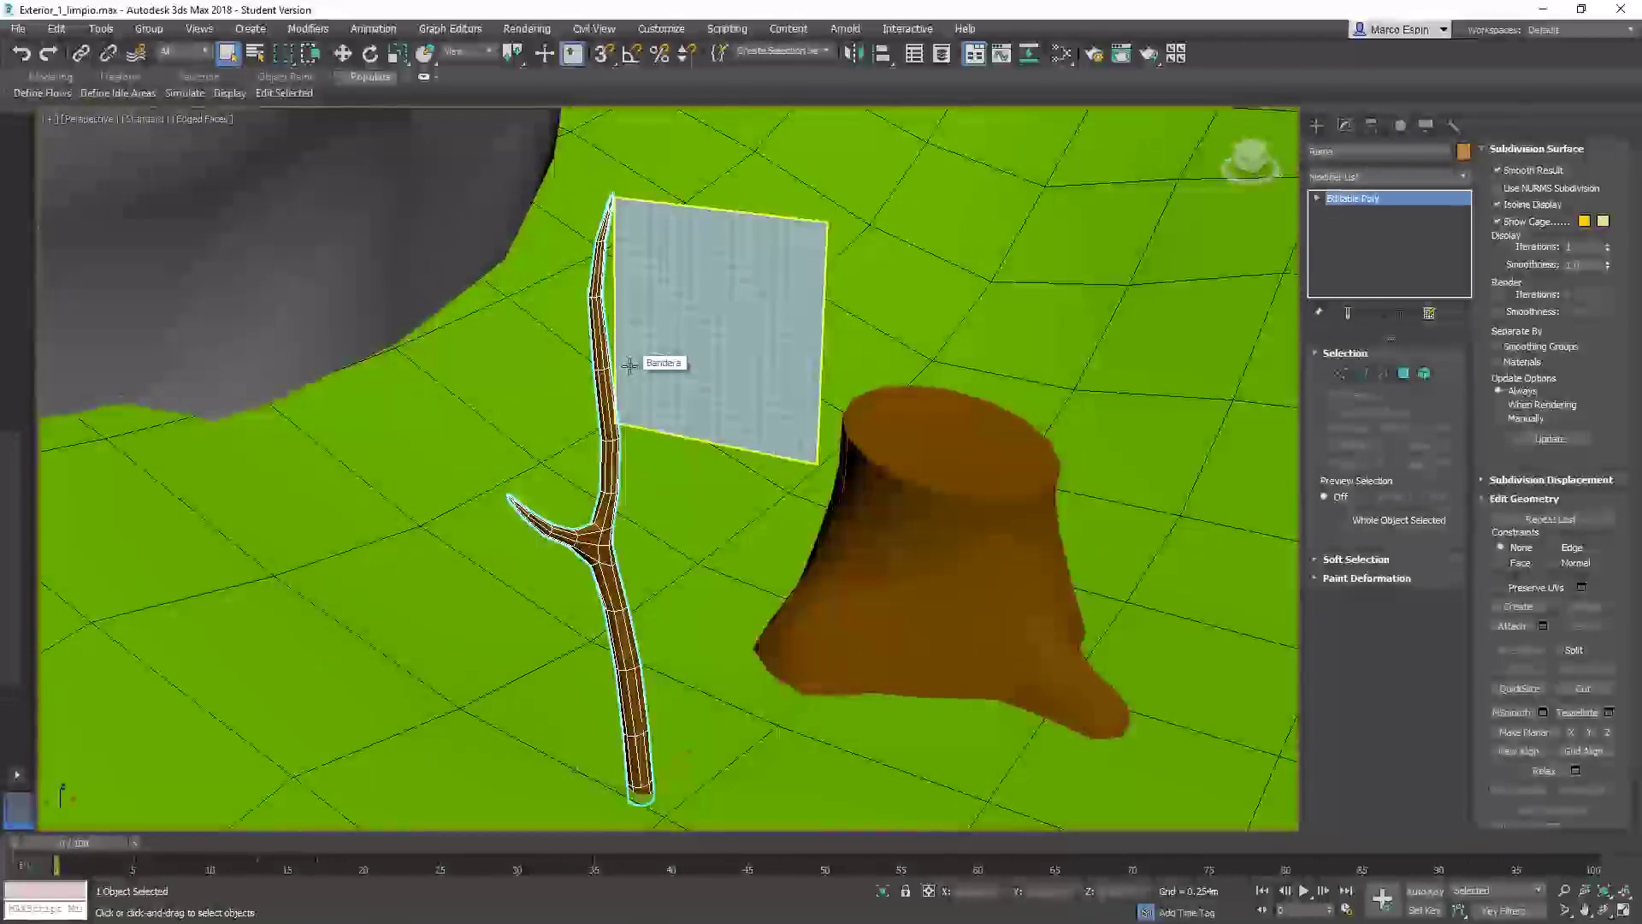
mouse_move(624, 475)
middle_down()
mouse_move(587, 433)
mouse_move(581, 456)
mouse_move(627, 476)
mouse_move(751, 444)
mouse_move(792, 473)
mouse_move(941, 445)
middle_up()
click(752, 444)
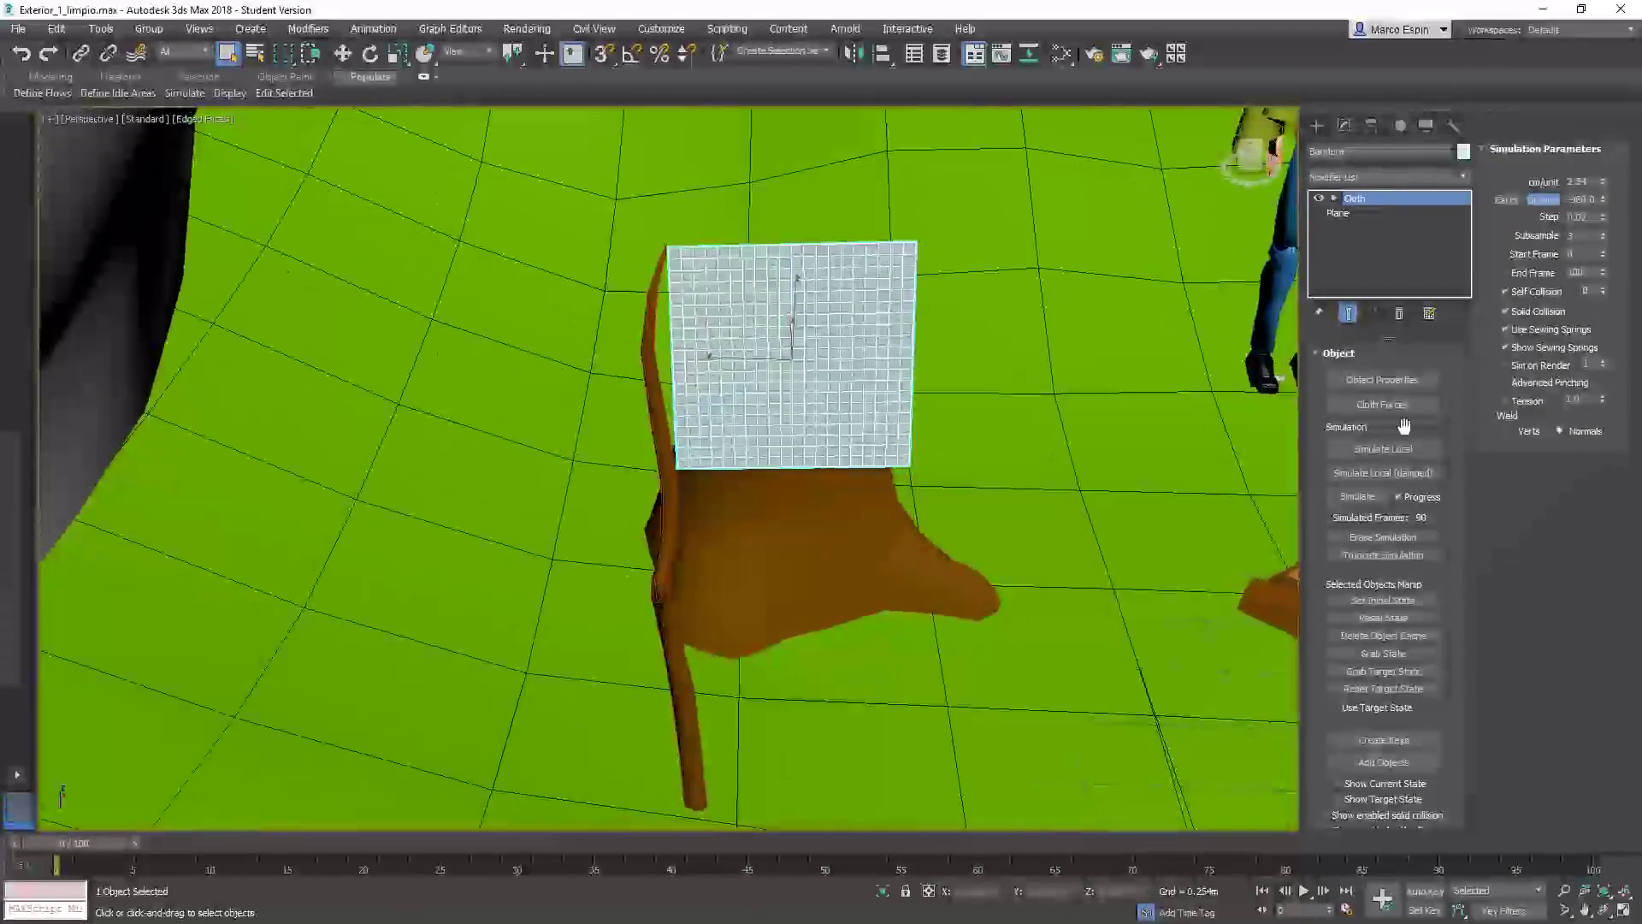
Preview the draped flag, return to frame 0, and erase Bandera's cached cloth simulation
click(1380, 381)
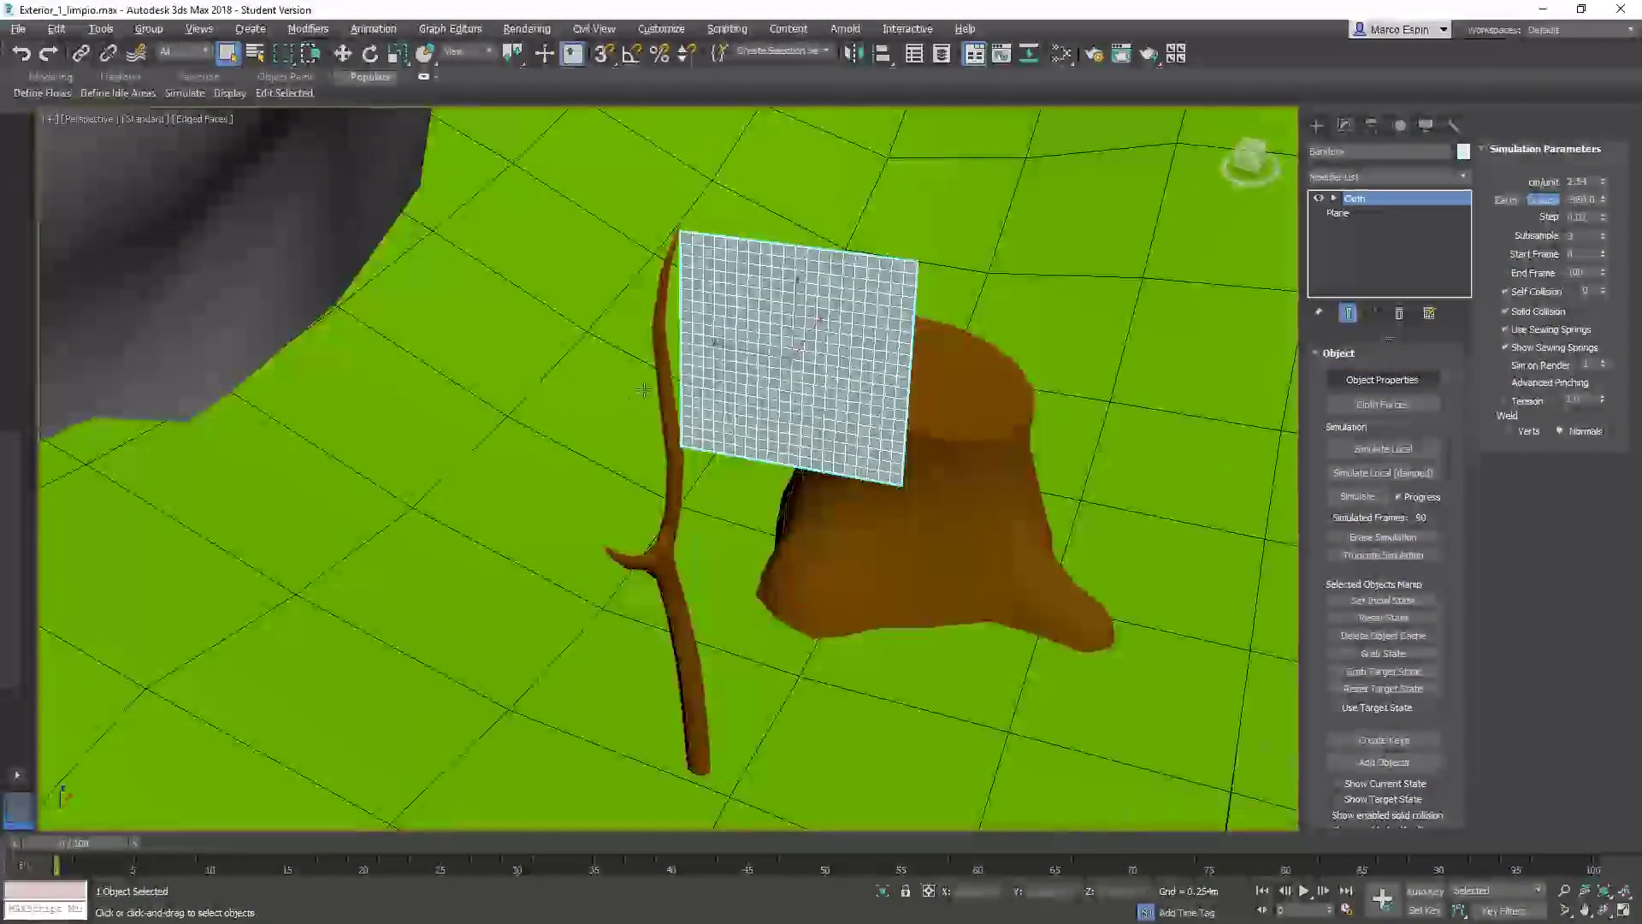
alt+middle_drag(785, 380, 790, 391)
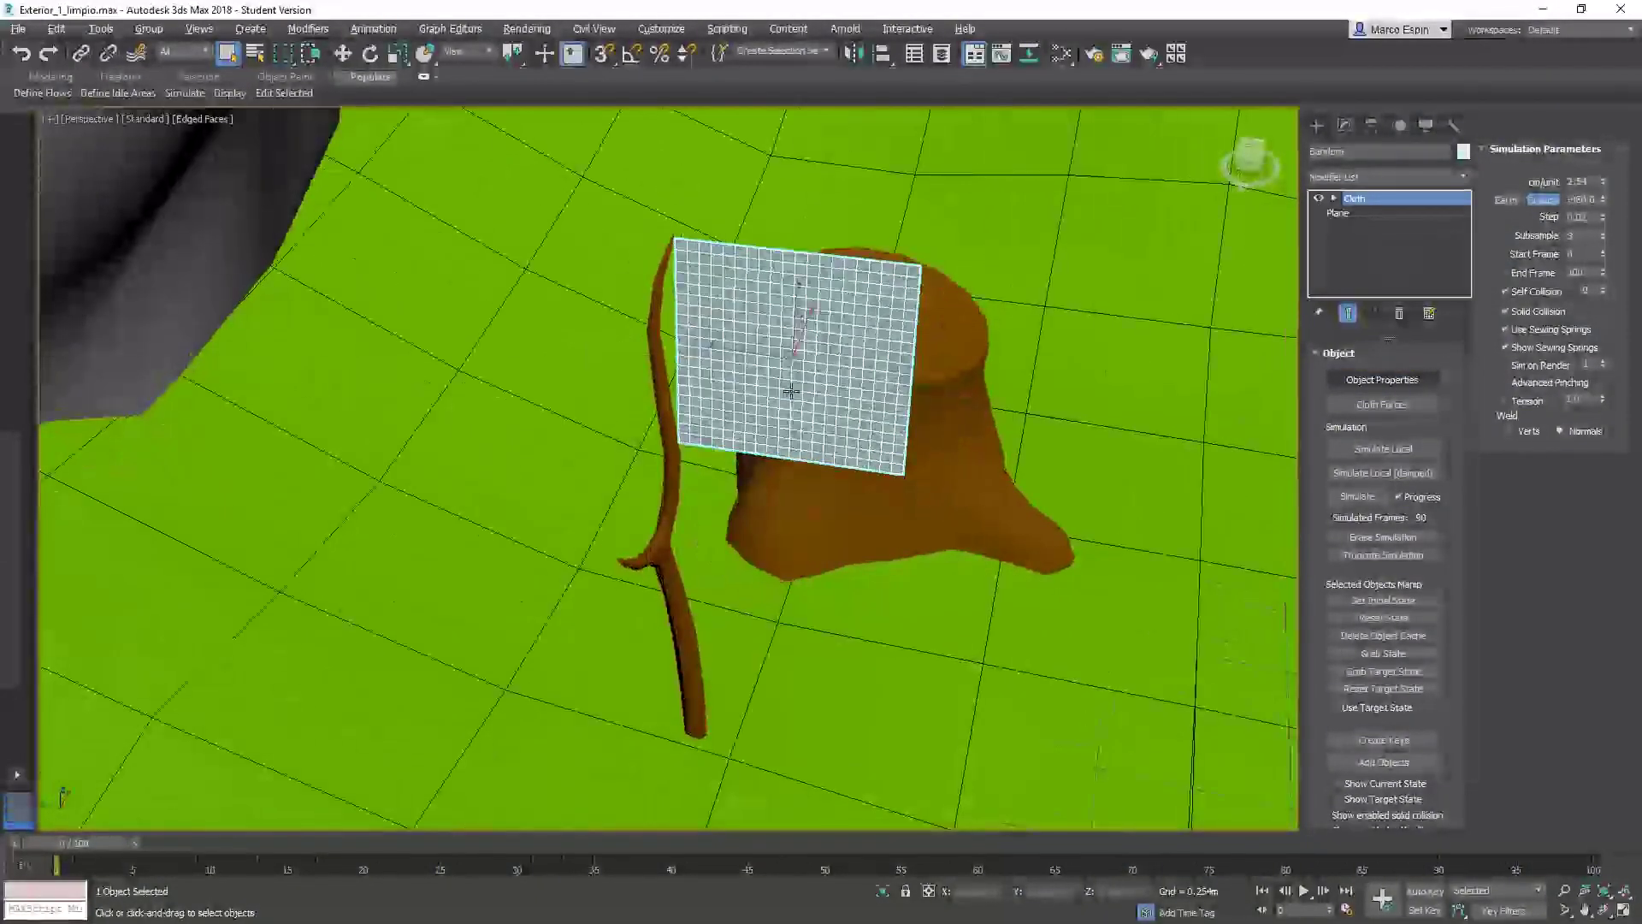
drag(97, 843, 809, 880)
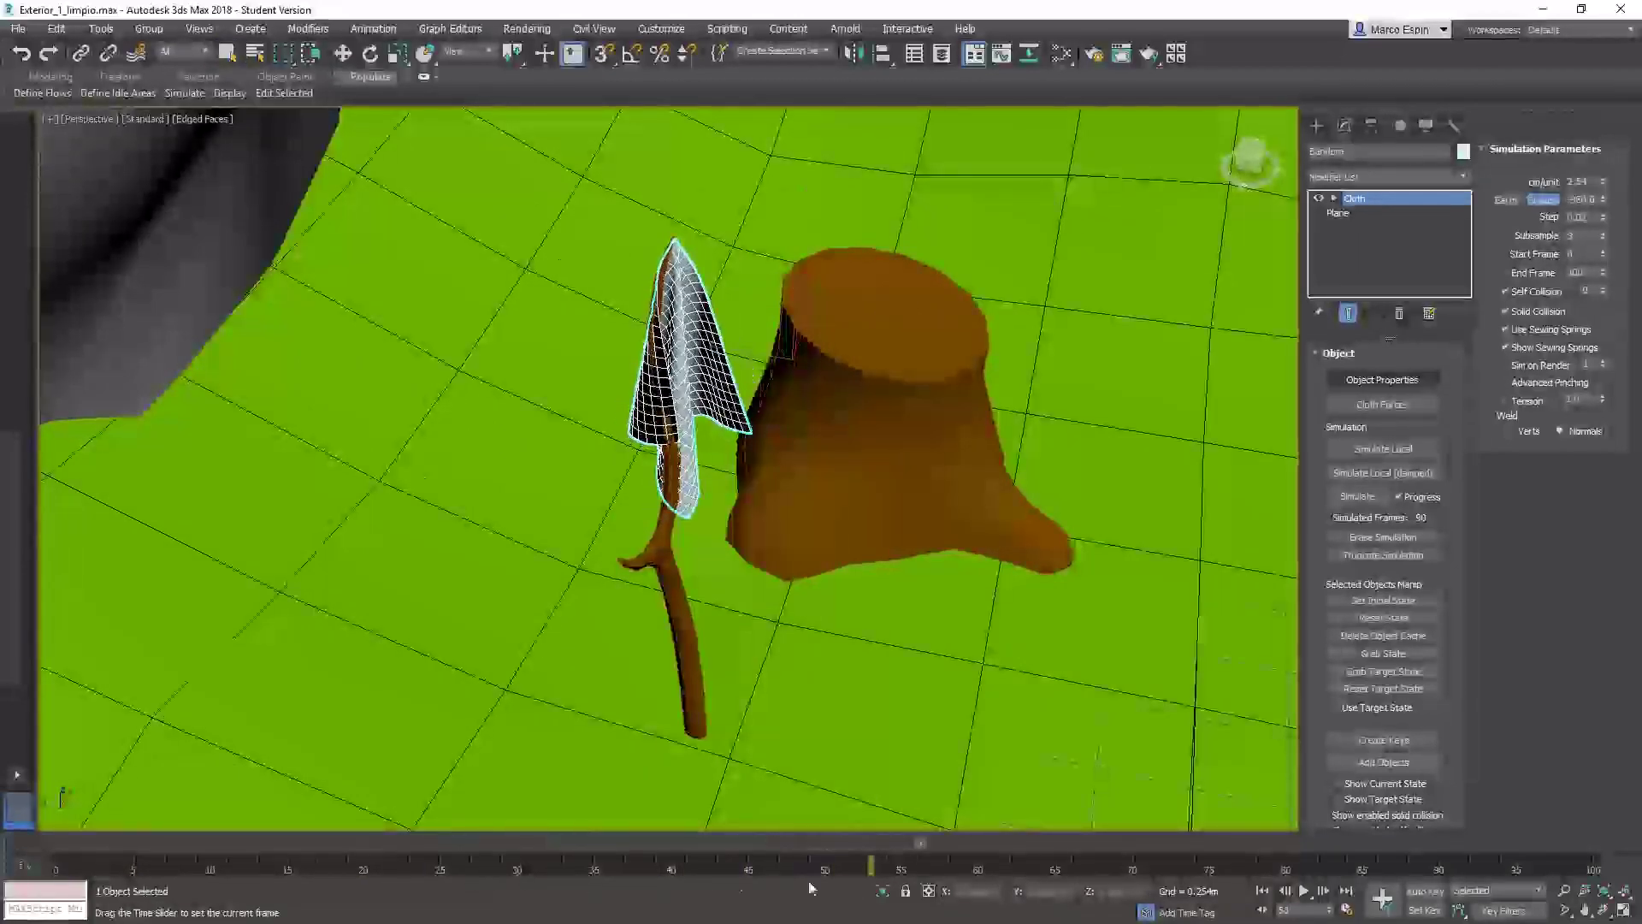
key(Home)
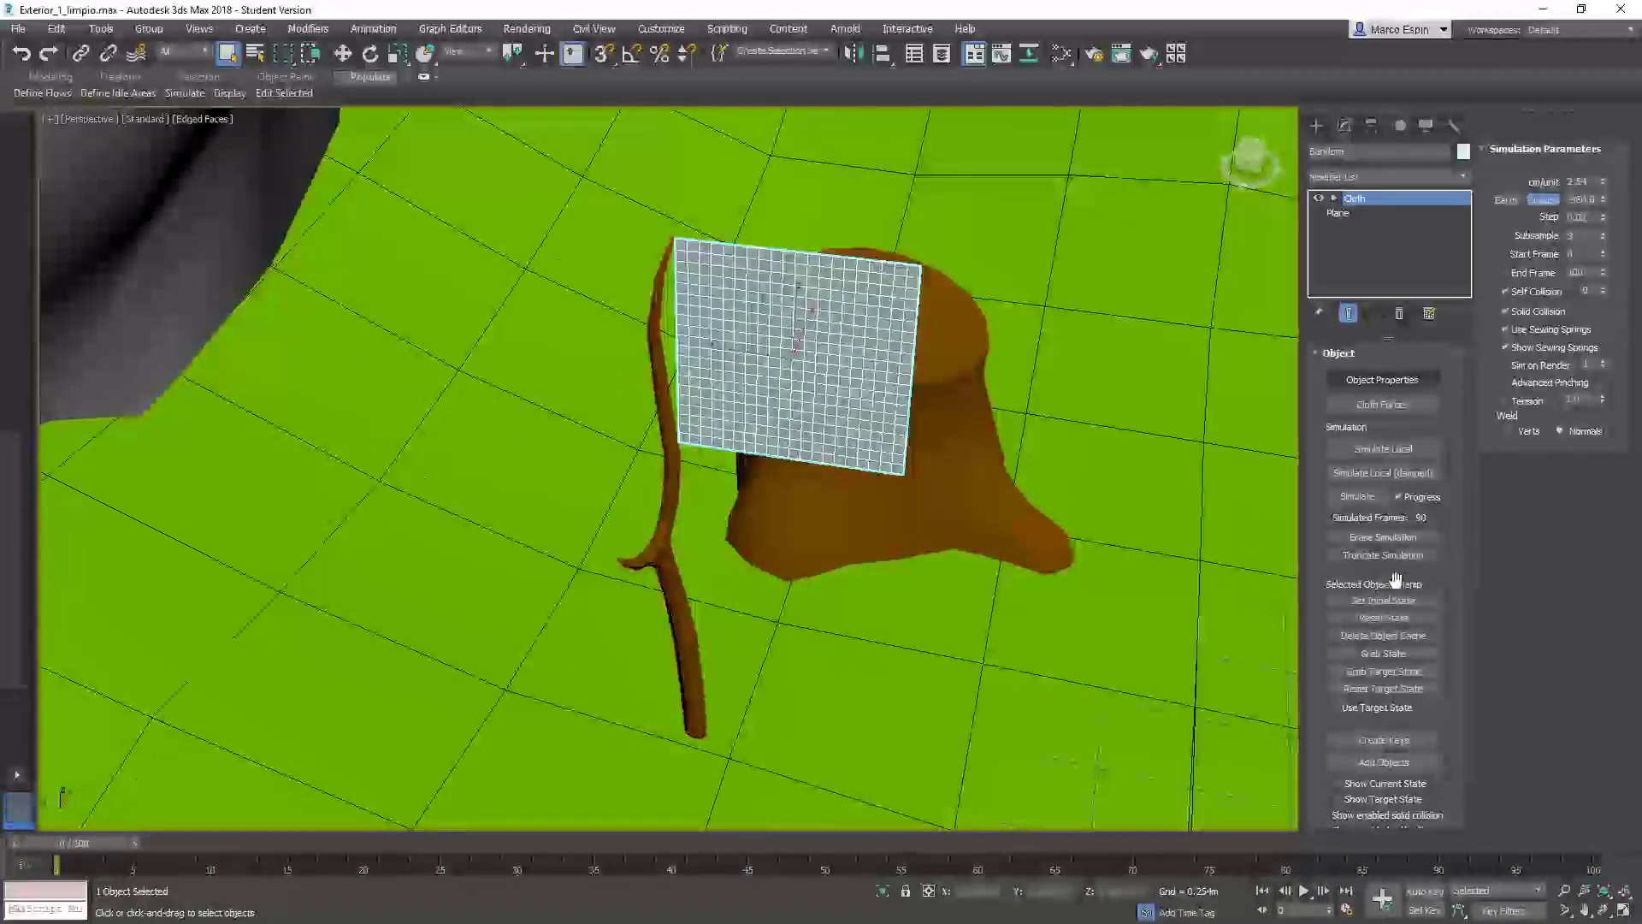
click(1385, 539)
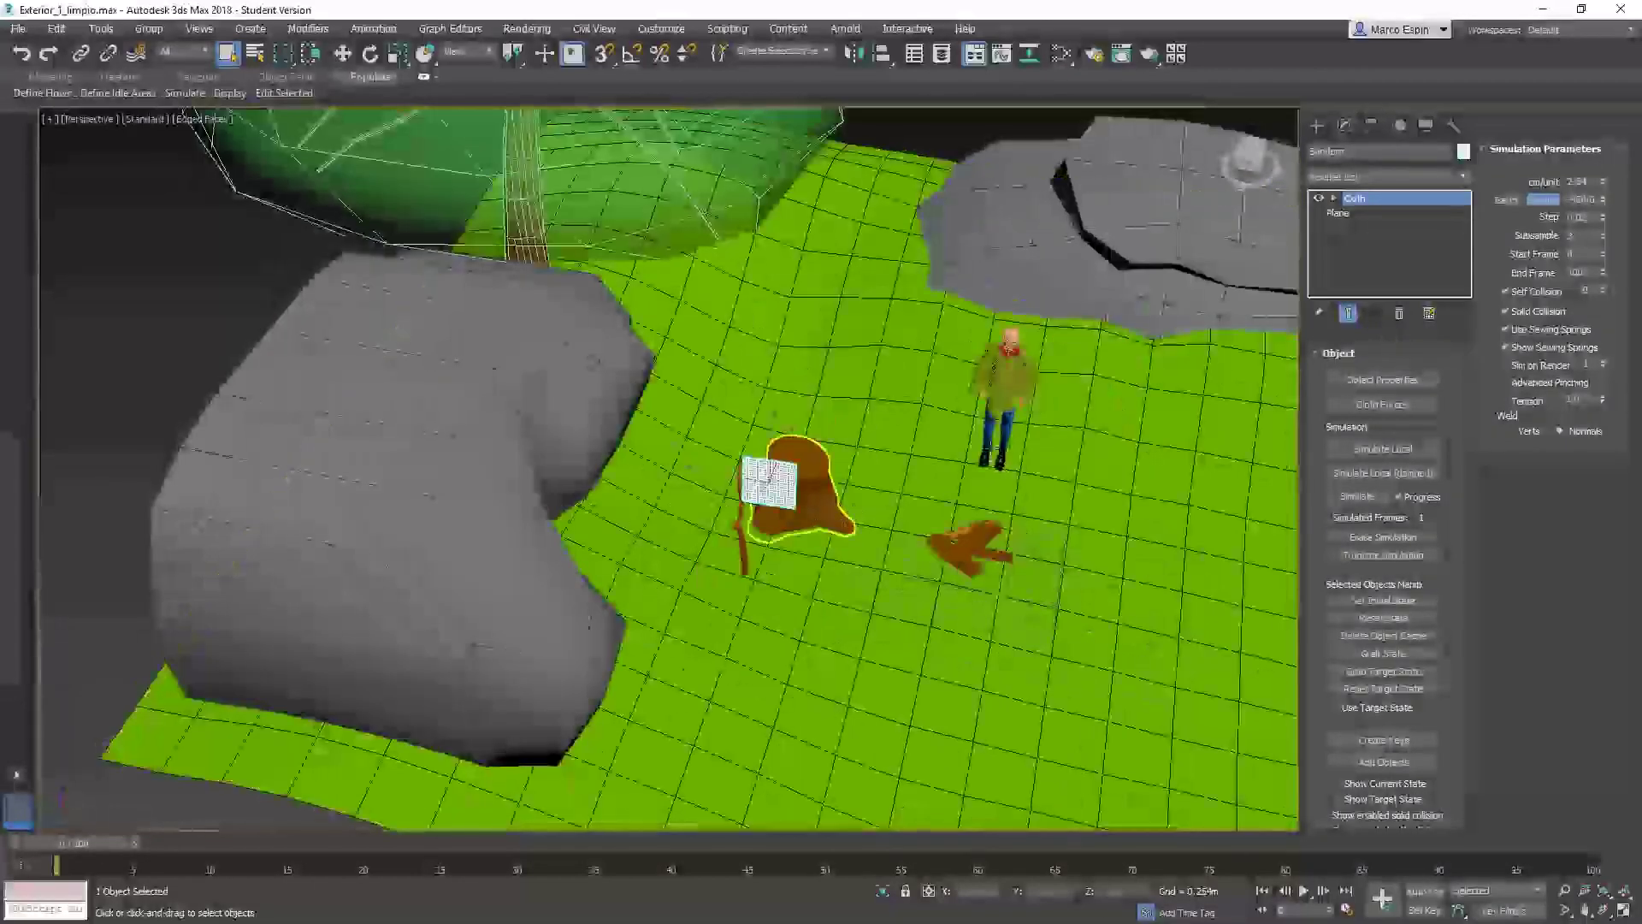
click(1197, 231)
click(1317, 126)
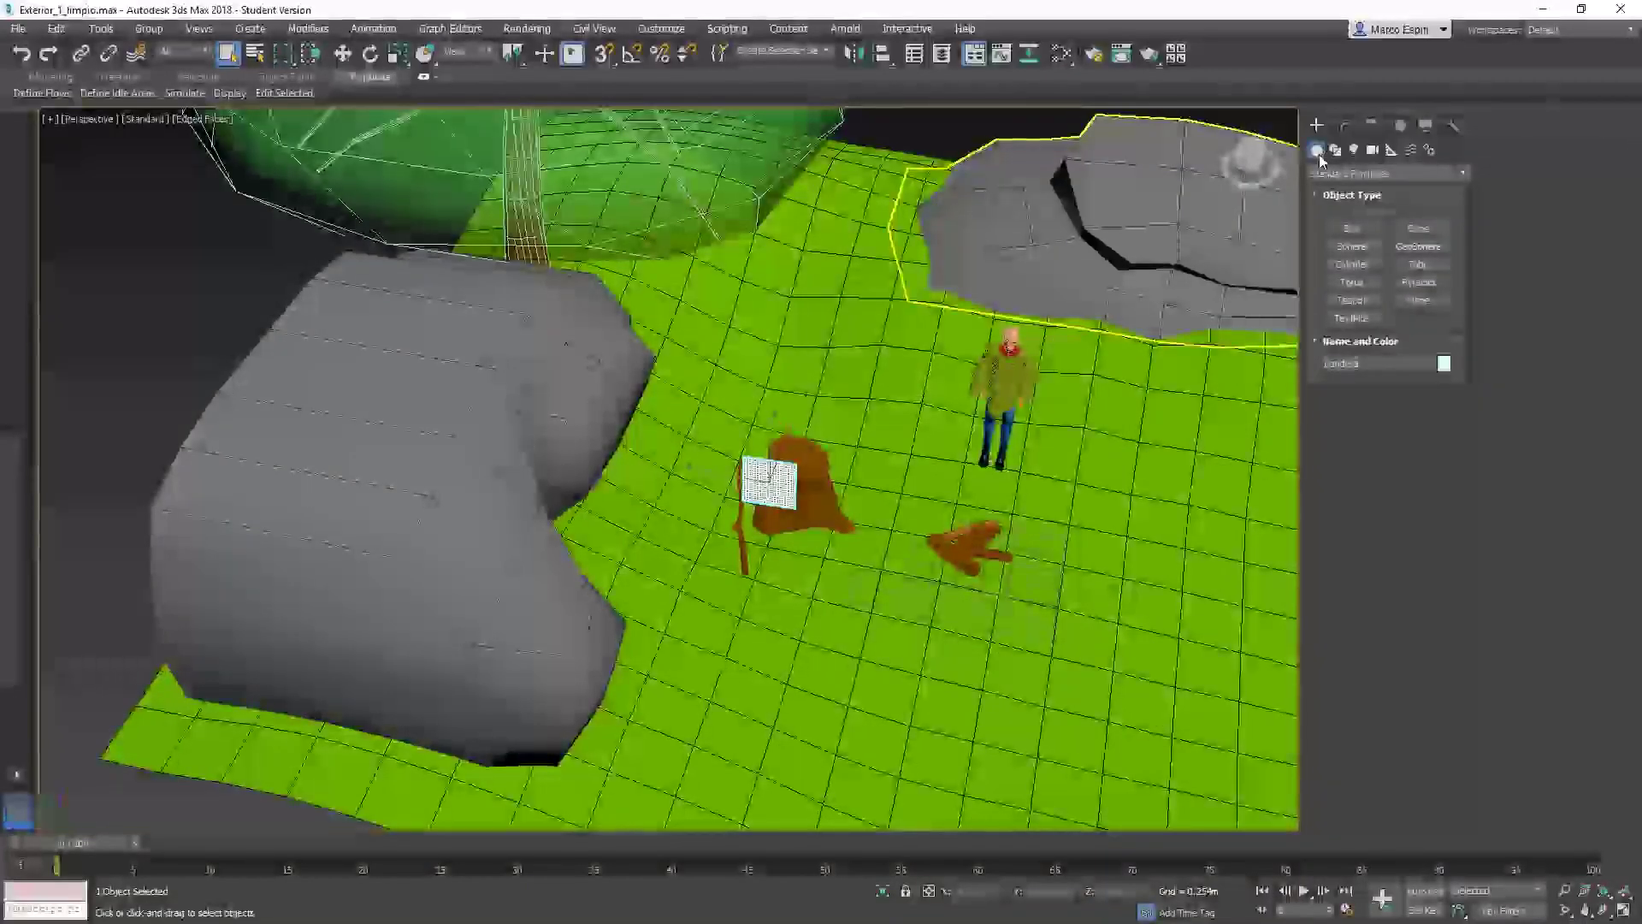
Create a Wind space warp, Wind001, at the ground's edge near the branch
click(1412, 152)
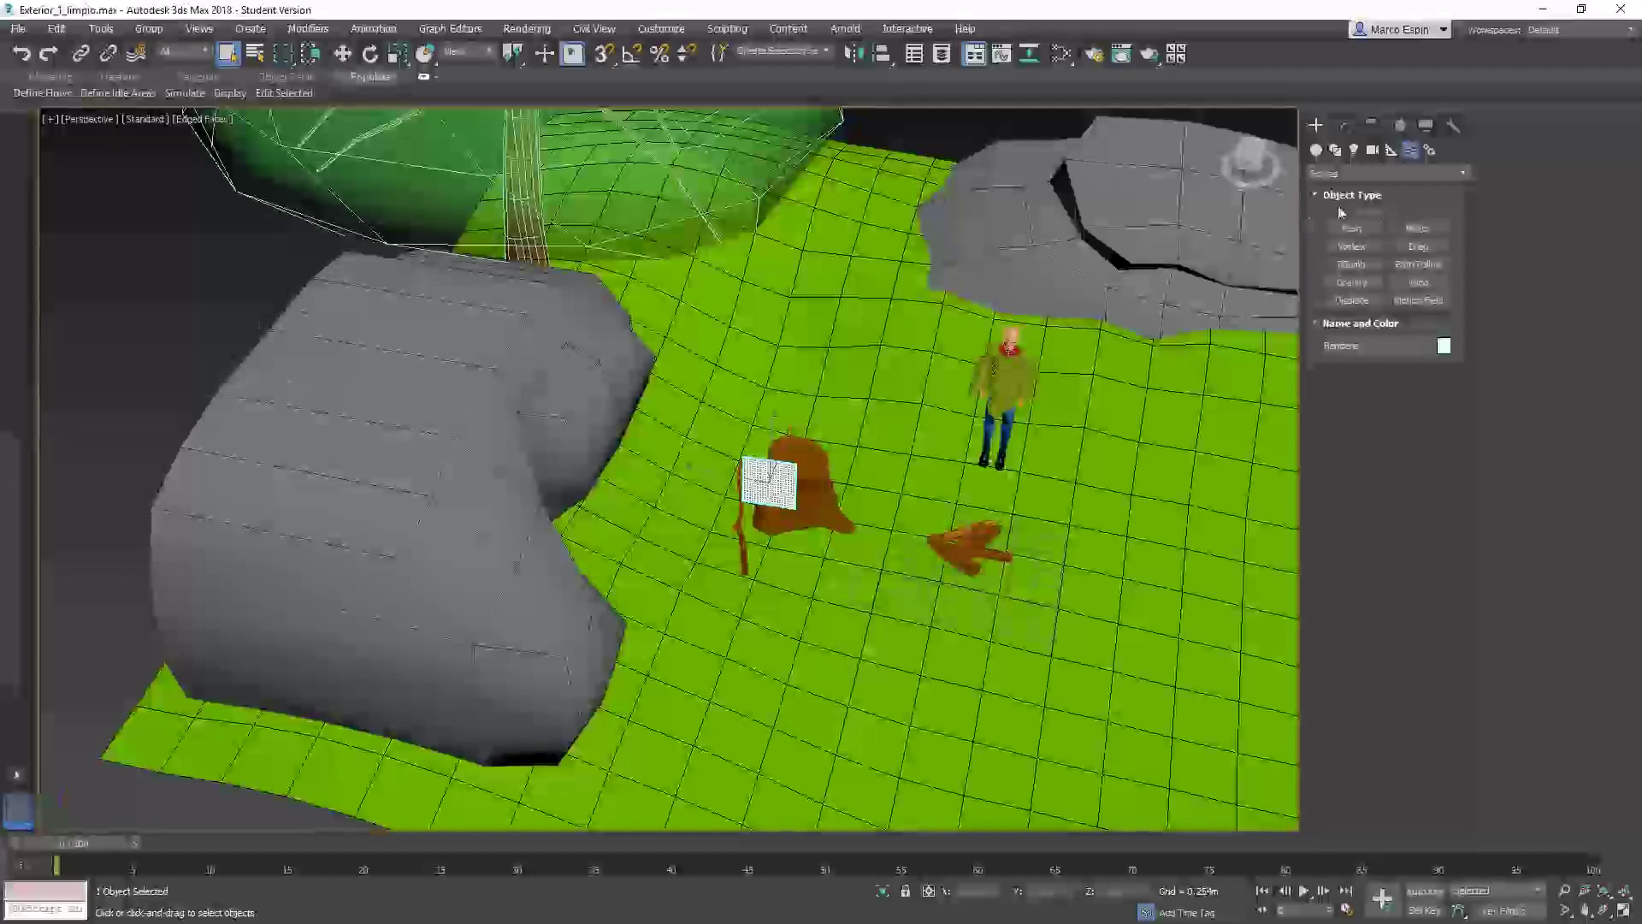
click(1420, 282)
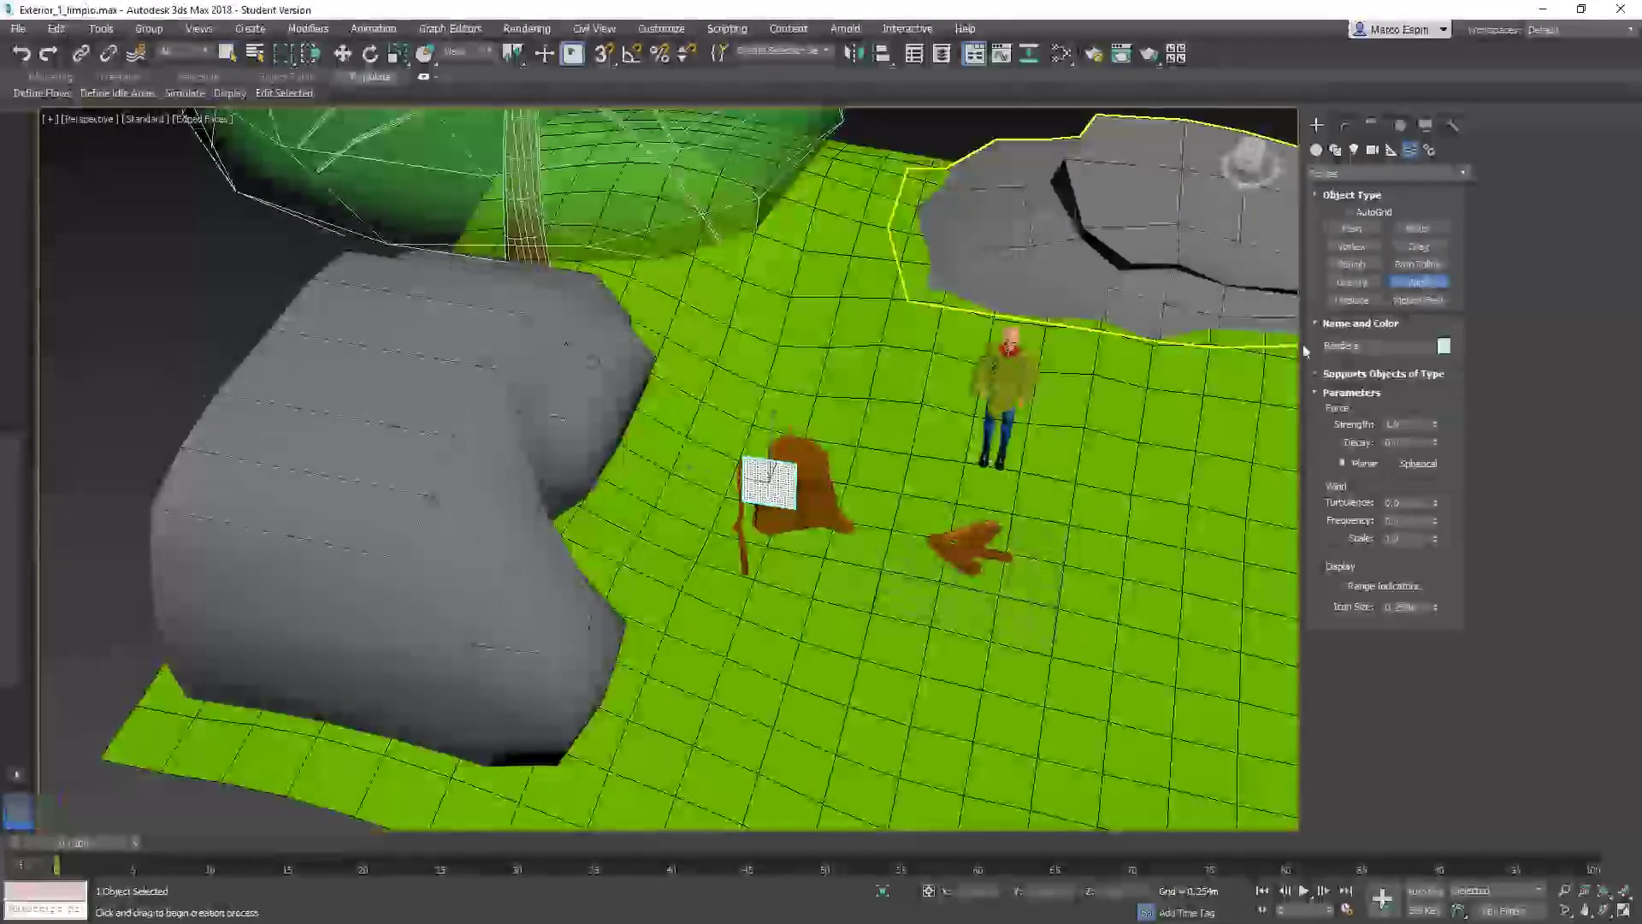
alt+middle_drag(1283, 351, 770, 514)
drag(414, 523, 432, 576)
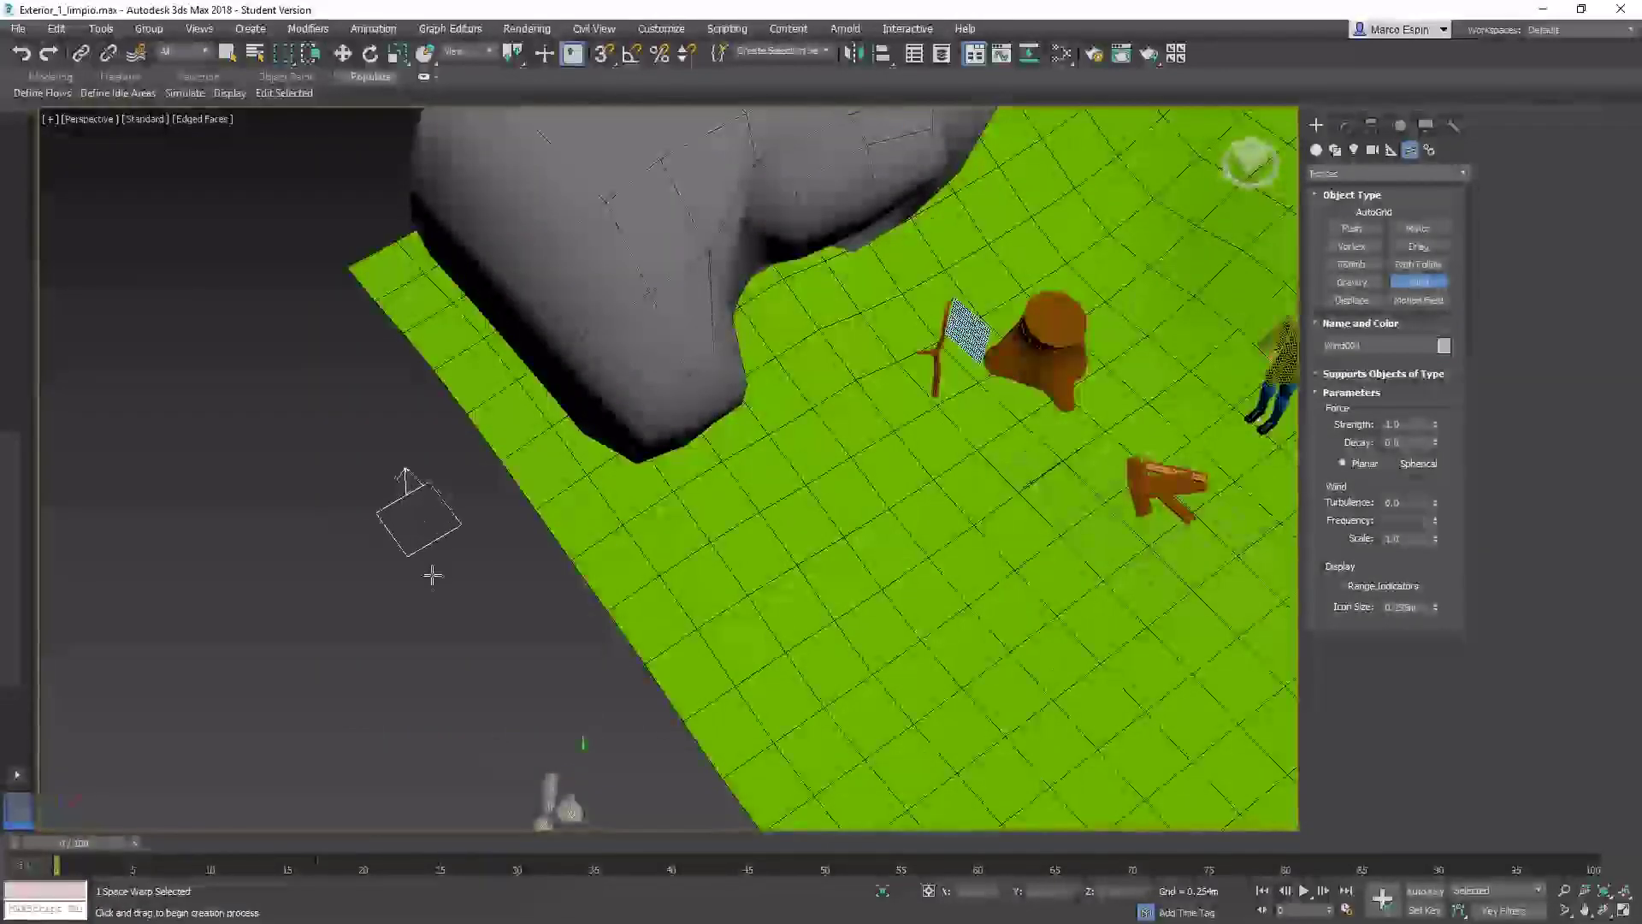
right_click(536, 648)
key(ctrl+z)
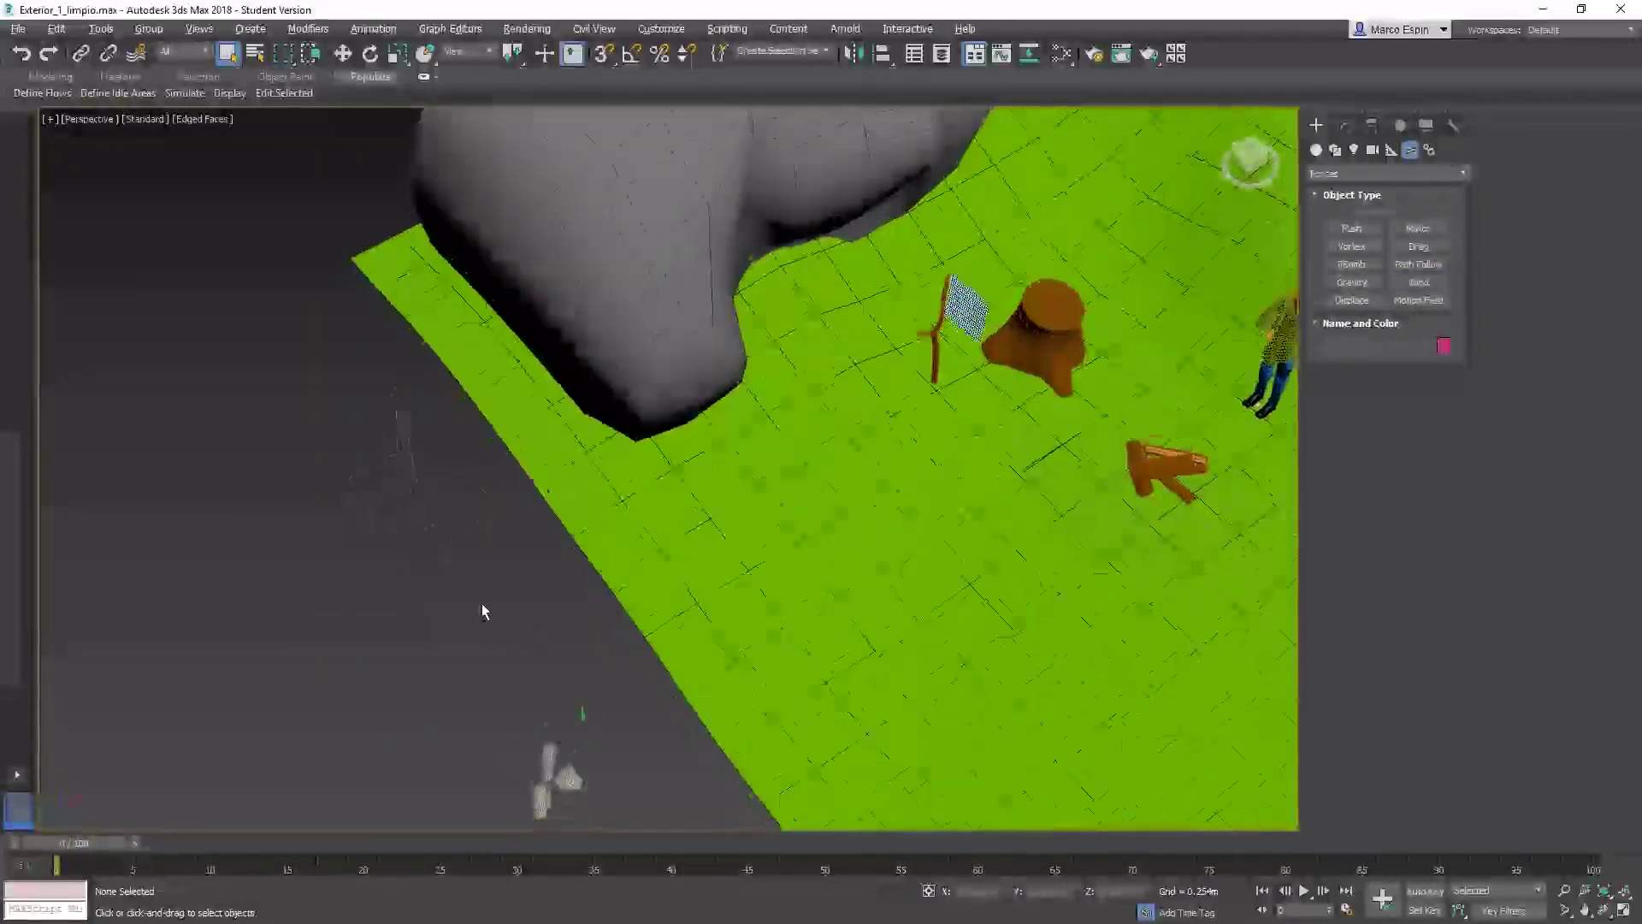
key(shift+z)
key(shift+z)
Rotate Wind001 so it blows toward the flag
click(443, 517)
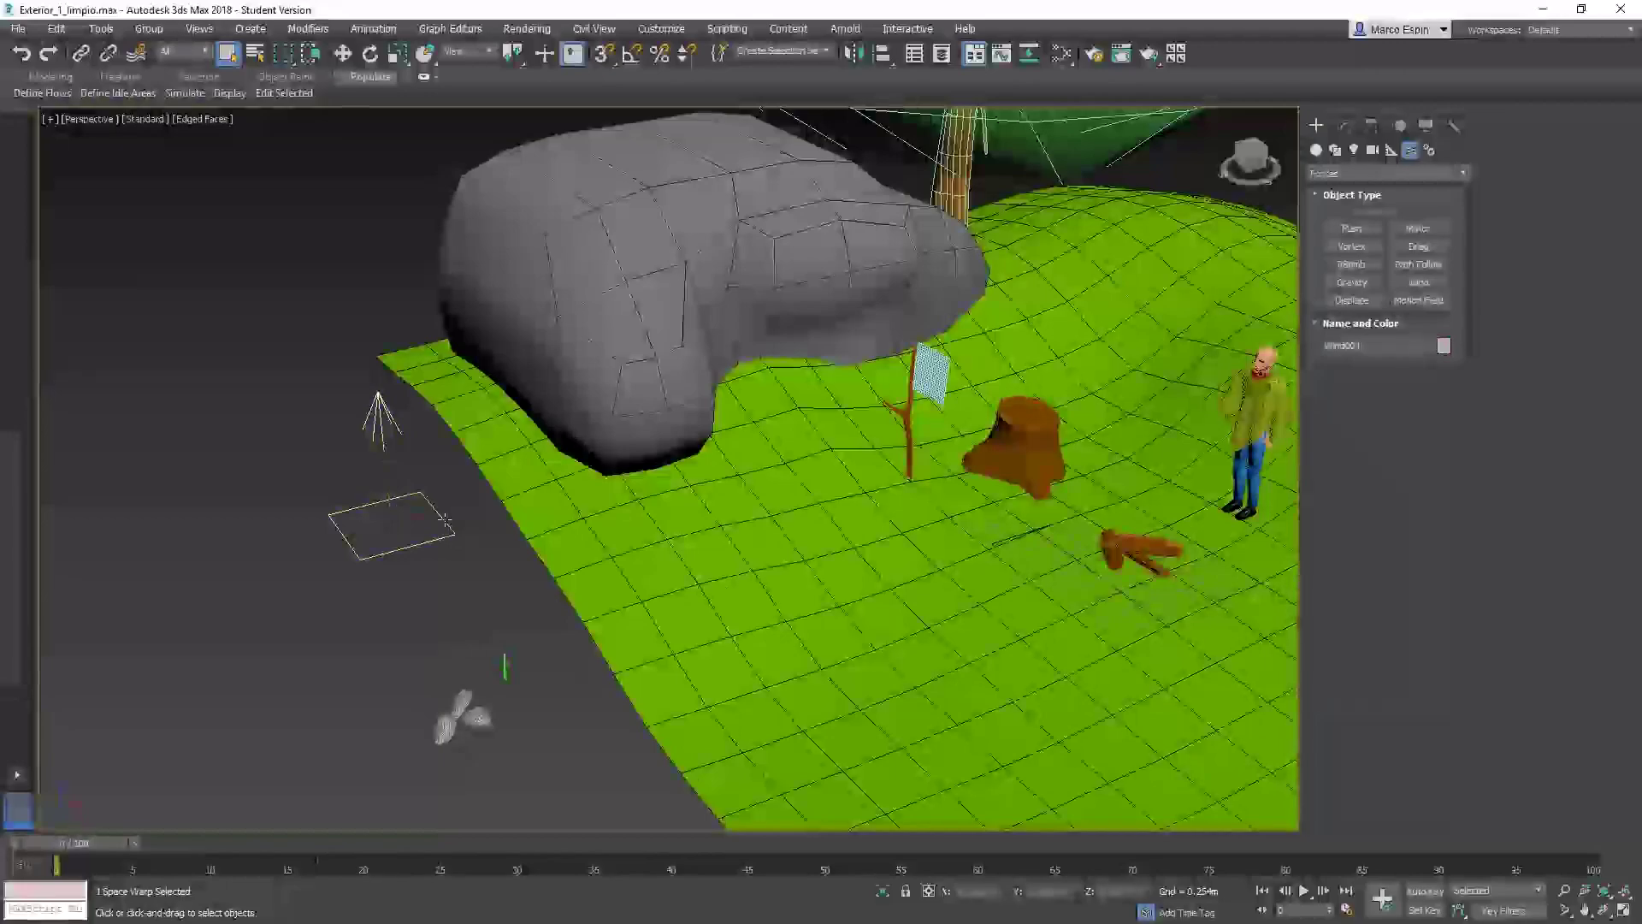
key(e)
drag(418, 468, 386, 568)
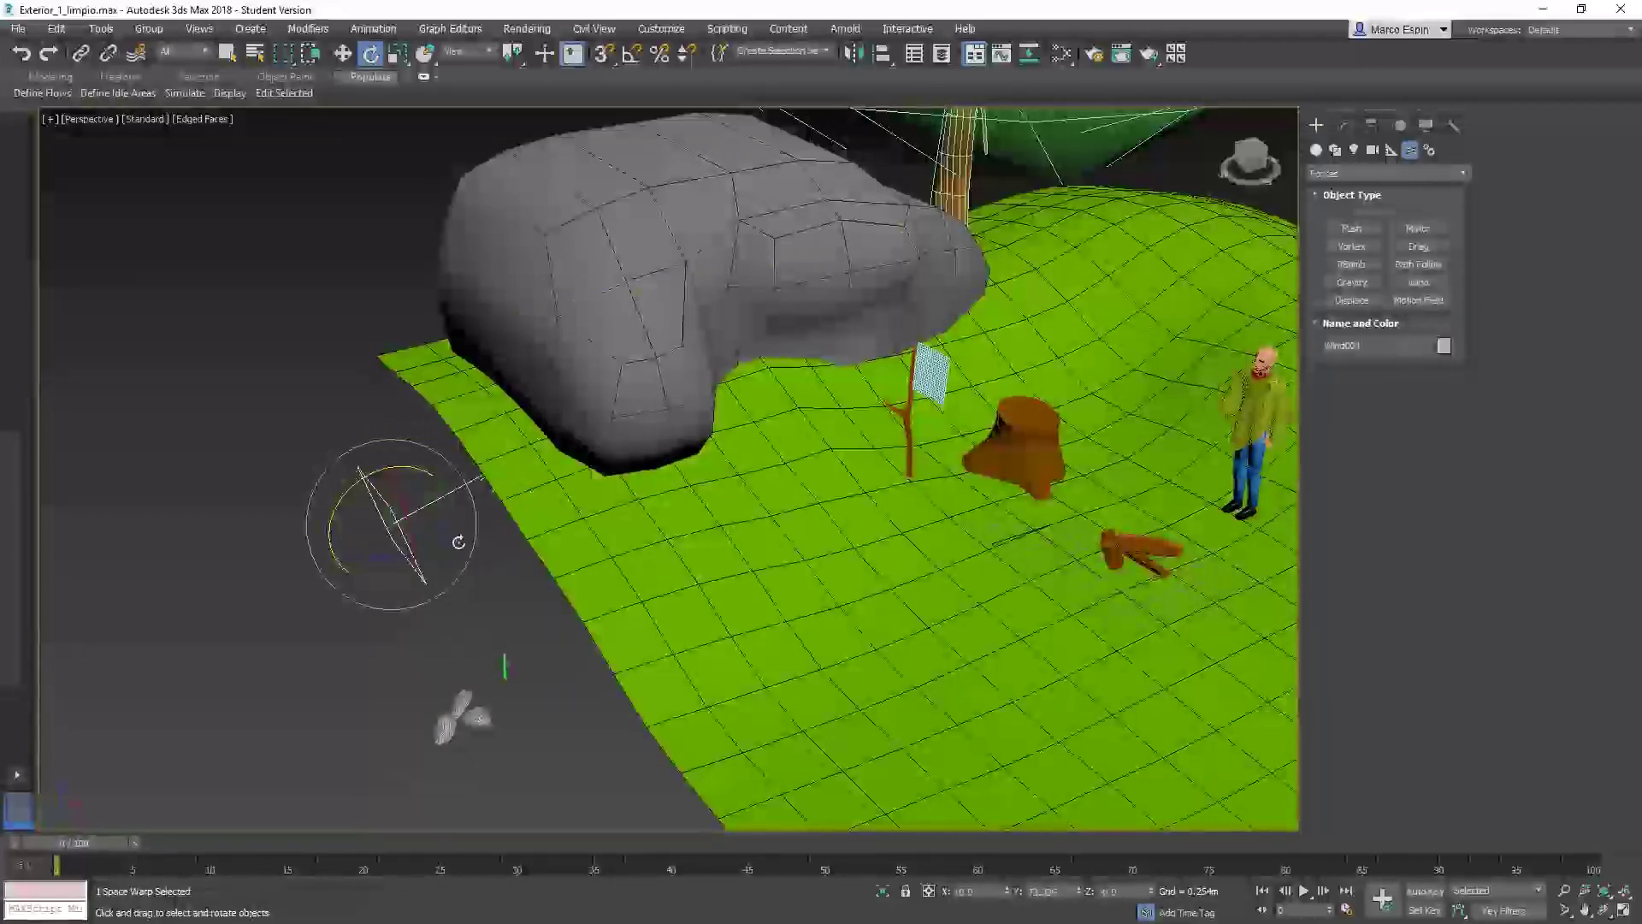
key(w)
alt+middle_drag(465, 561, 575, 524)
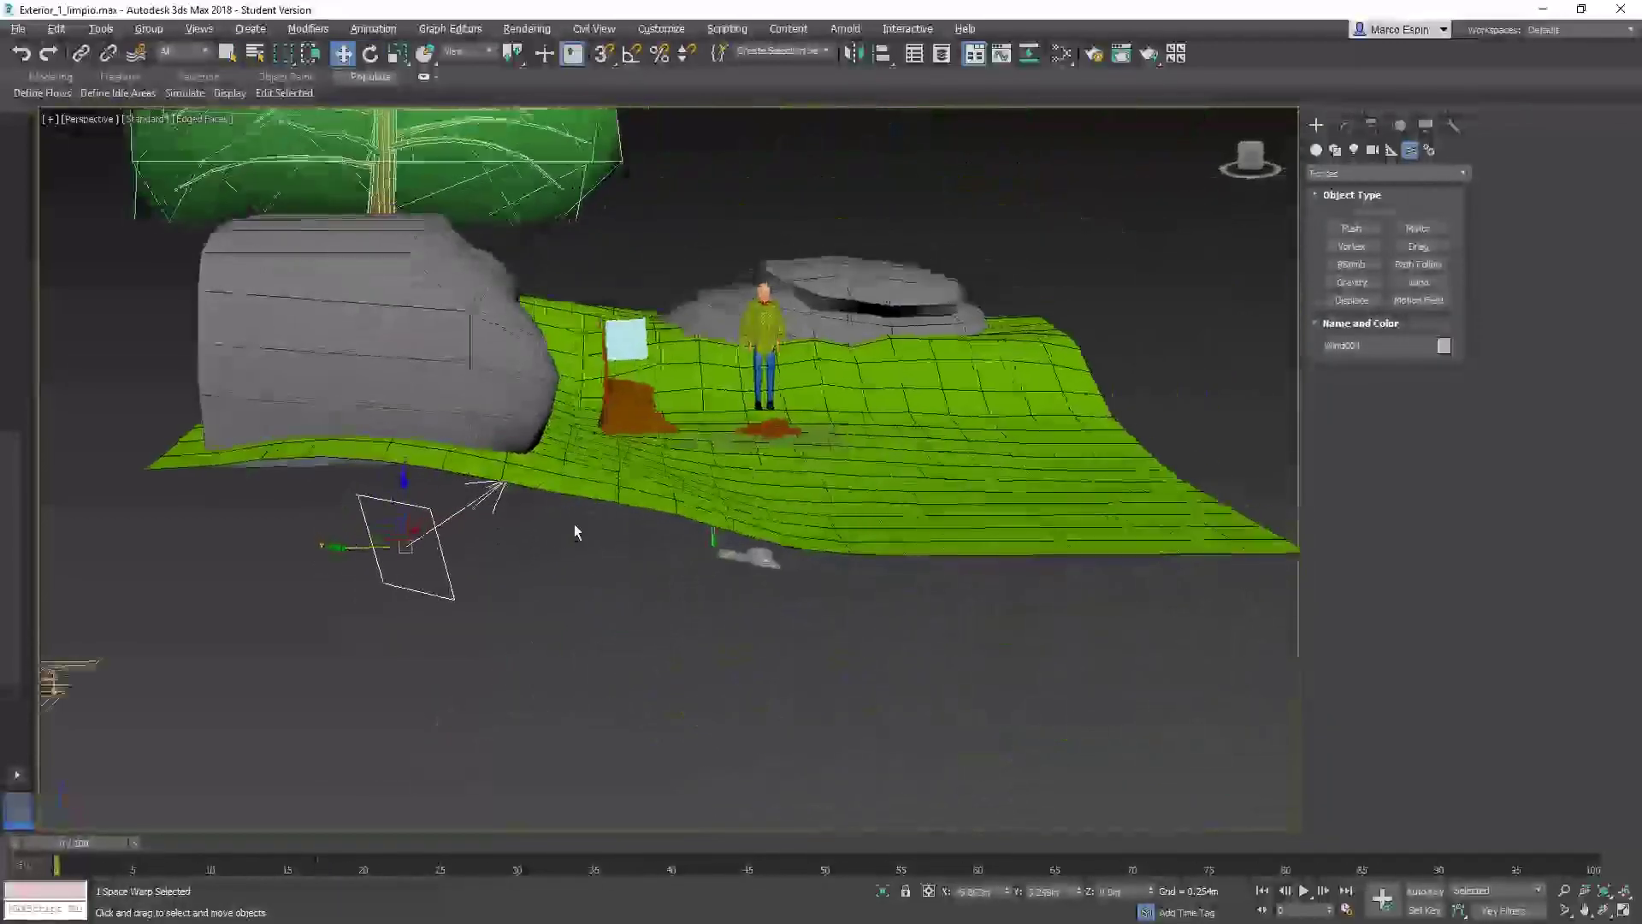
Move Wind001 up beside the flag and set it at the flag's height
alt+middle_drag(431, 440, 539, 440)
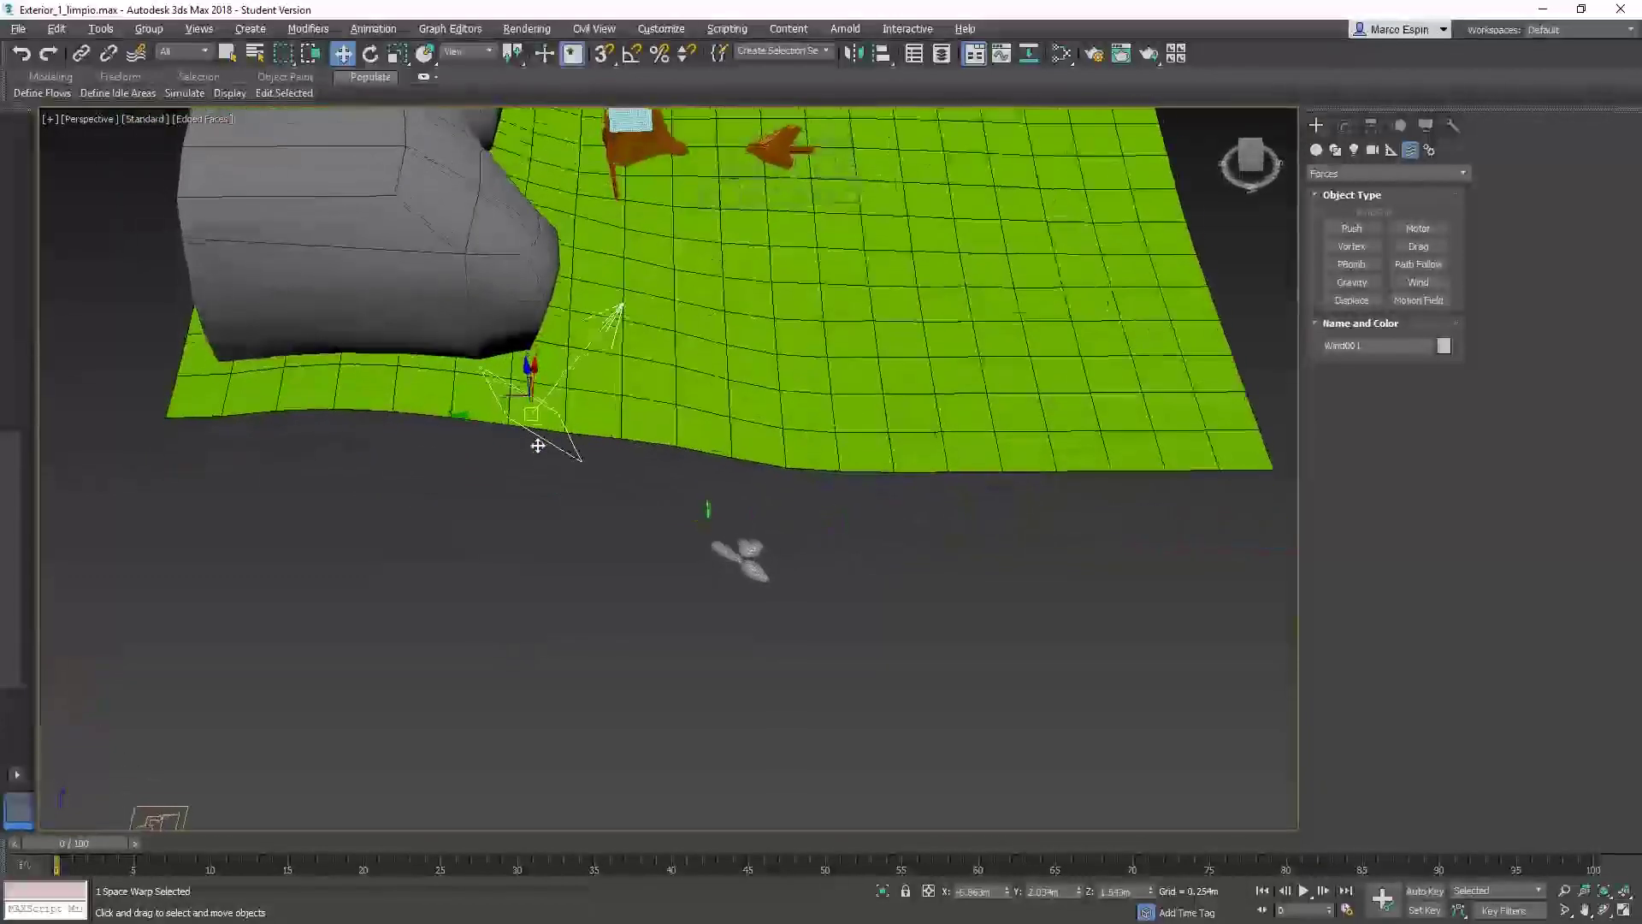
scroll(539, 514, up, 3)
drag(514, 557, 557, 239)
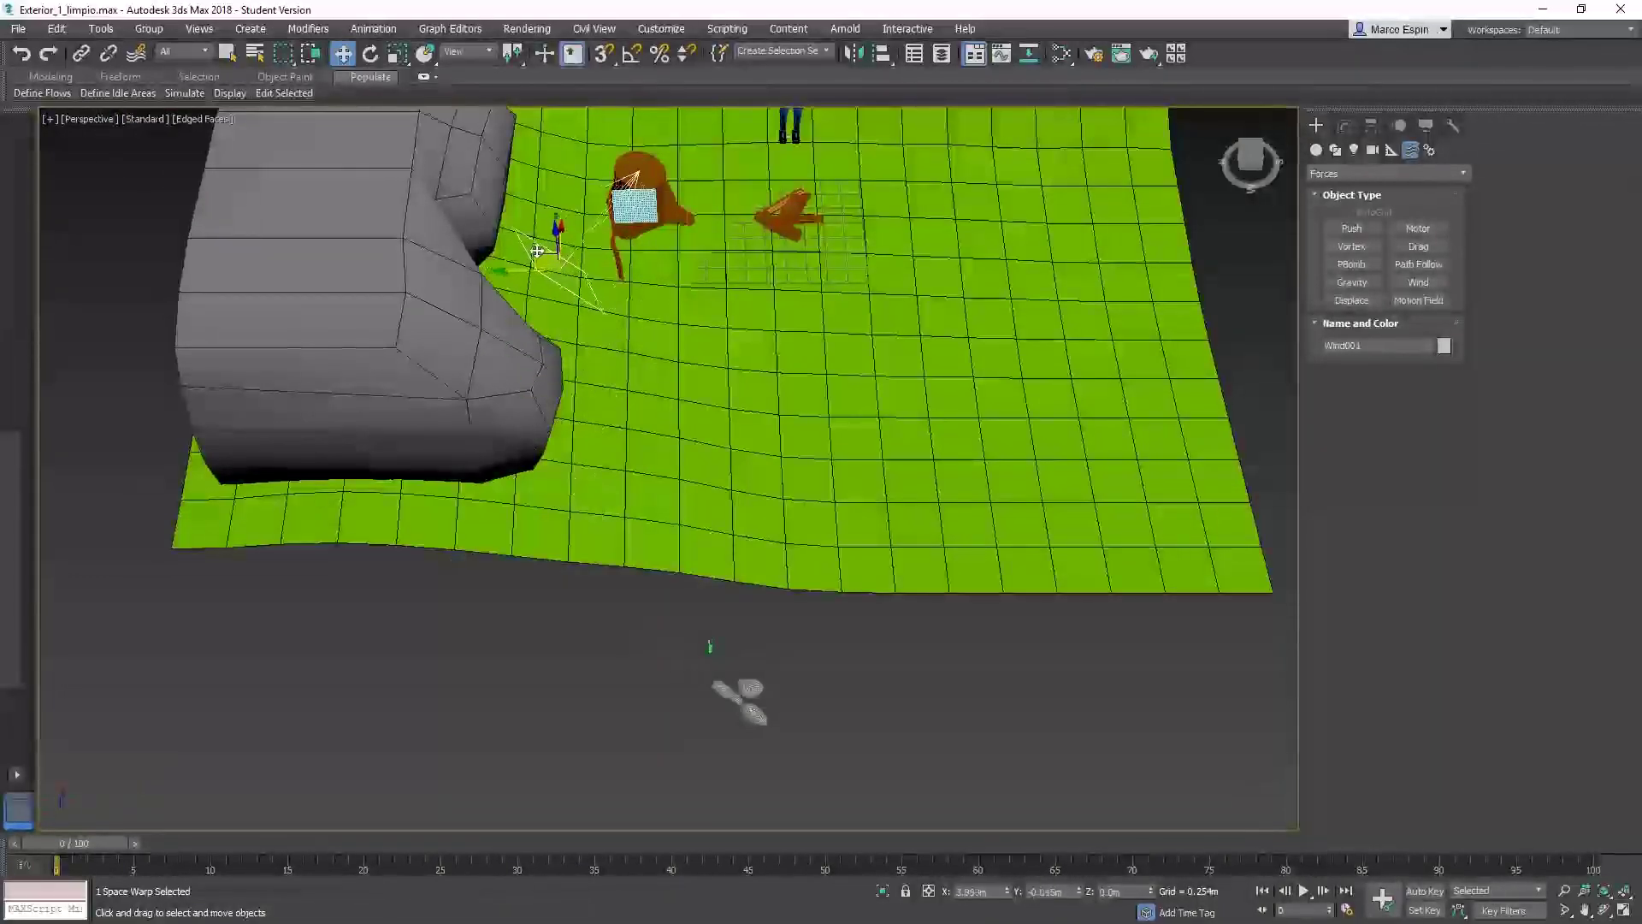
mouse_move(556, 239)
alt+middle_down()
mouse_move(629, 448)
mouse_move(423, 252)
alt+middle_up()
scroll(628, 447, up, 3)
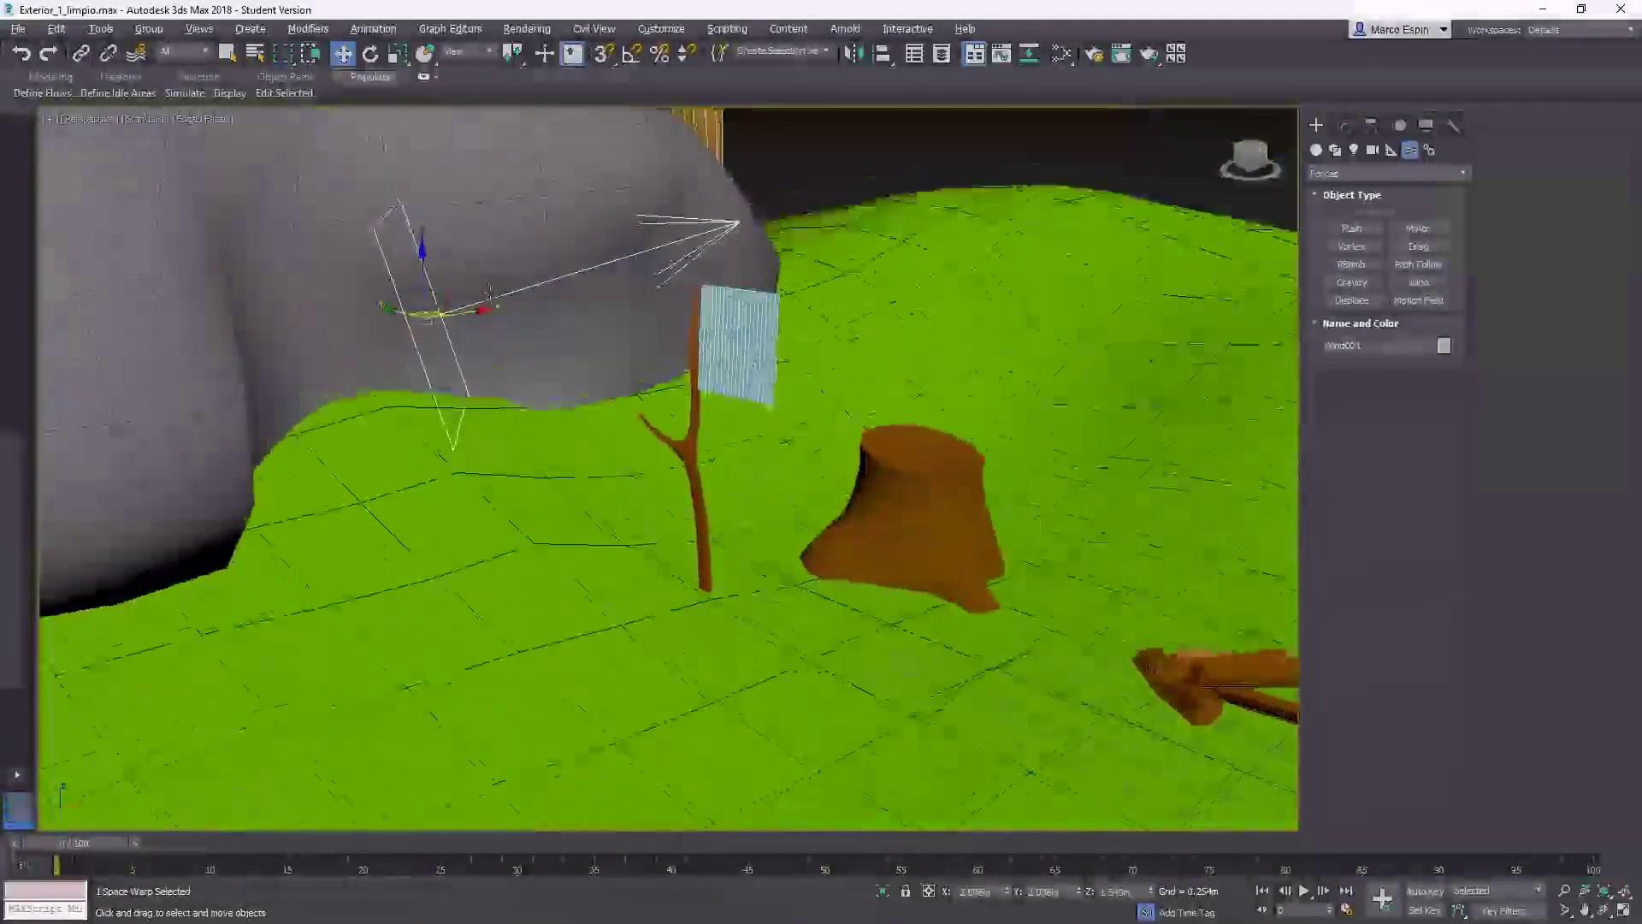
mouse_move(424, 252)
mouse_down()
mouse_move(425, 316)
mouse_move(409, 322)
mouse_up()
key(e)
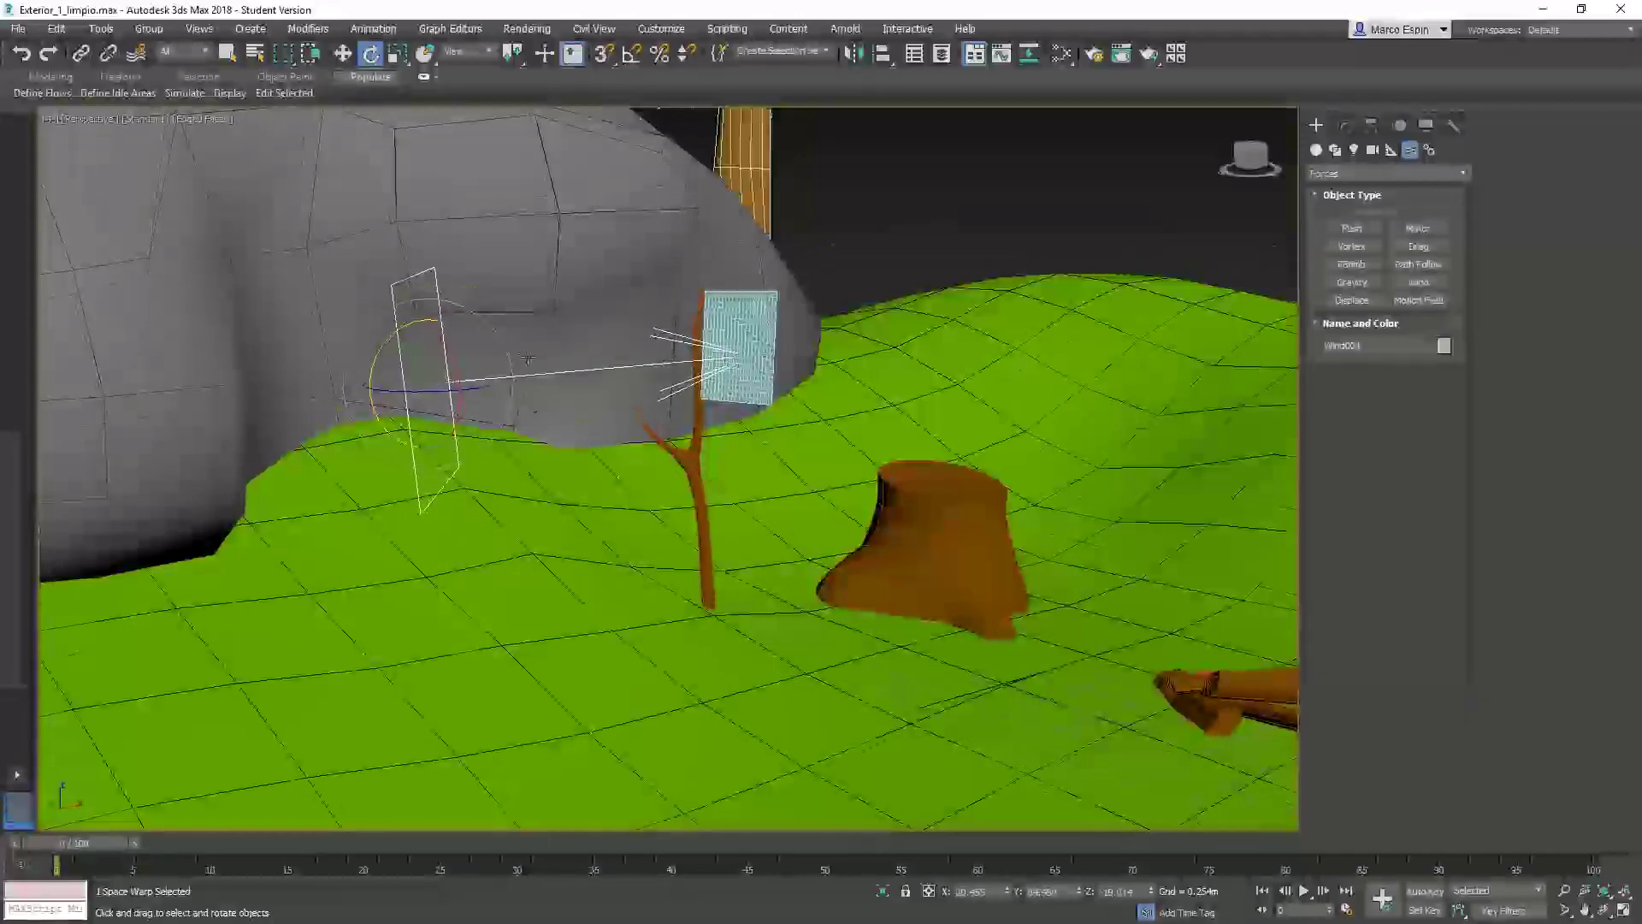
mouse_move(409, 322)
alt+middle_down()
mouse_move(535, 440)
mouse_move(893, 366)
alt+middle_up()
Set Wind001's Strength to 5.0
click(1345, 125)
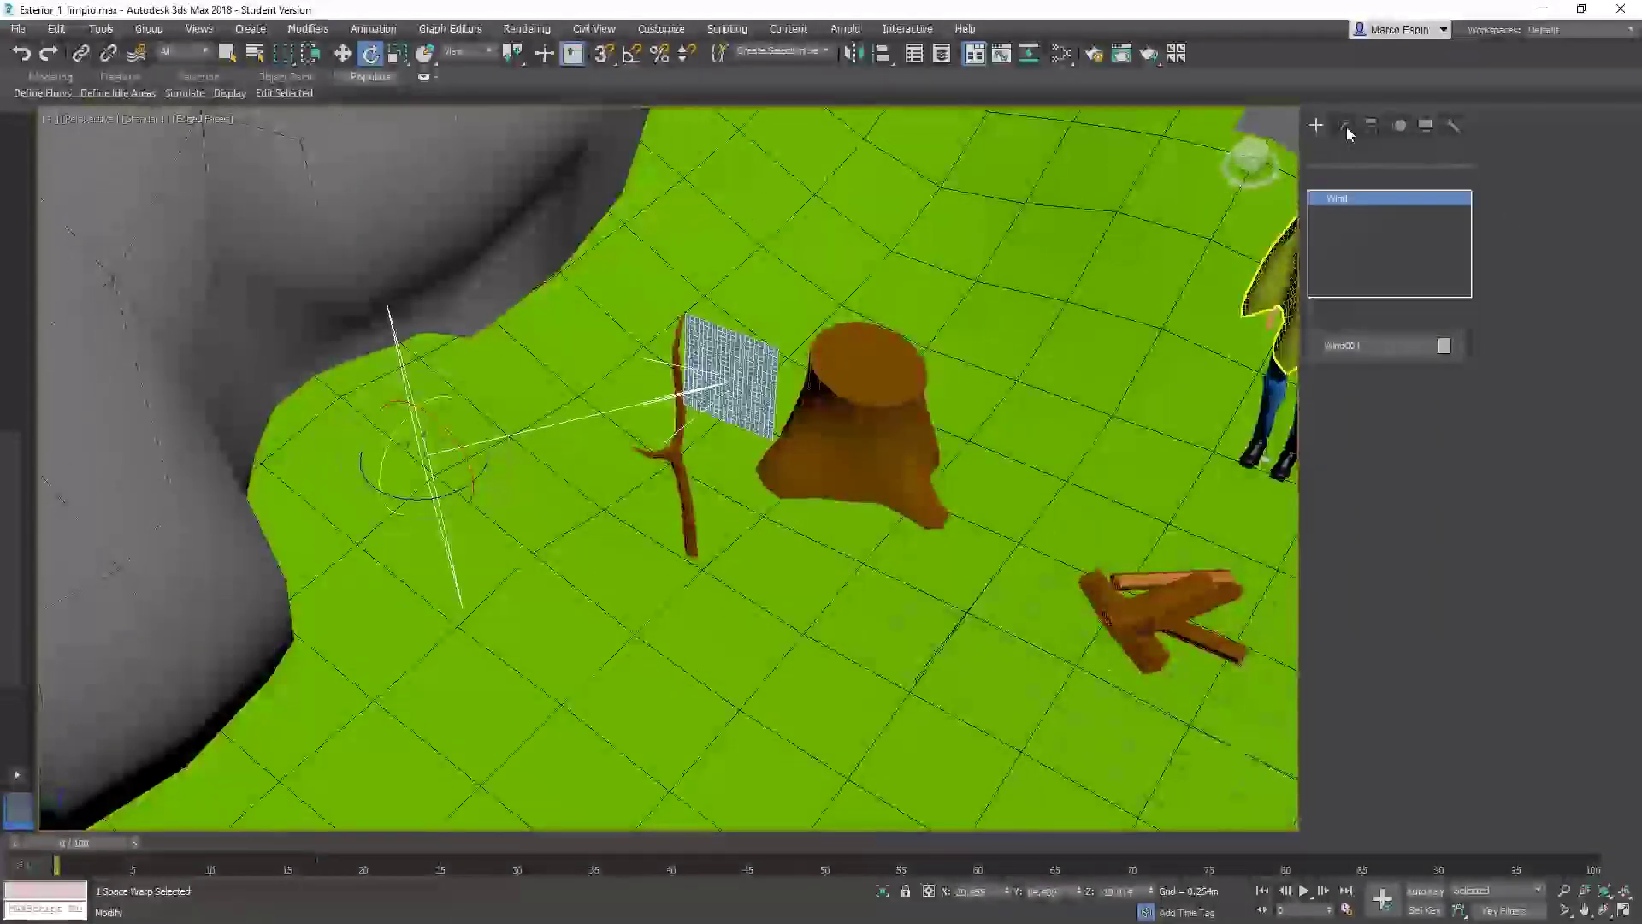
click(1404, 404)
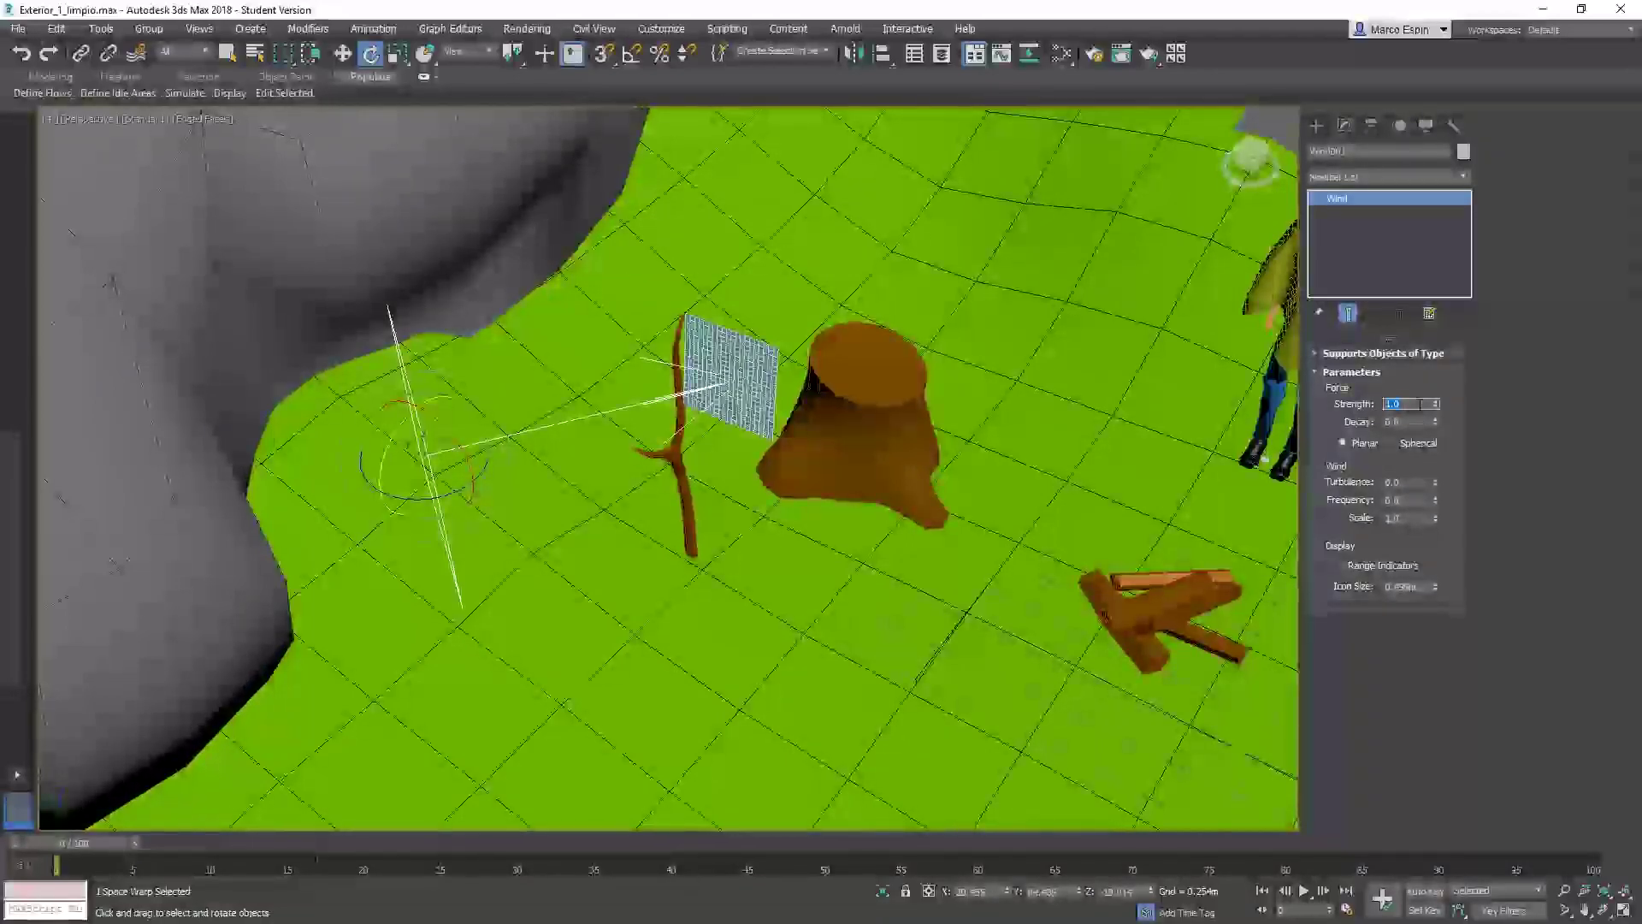
text(5)
key(Return)
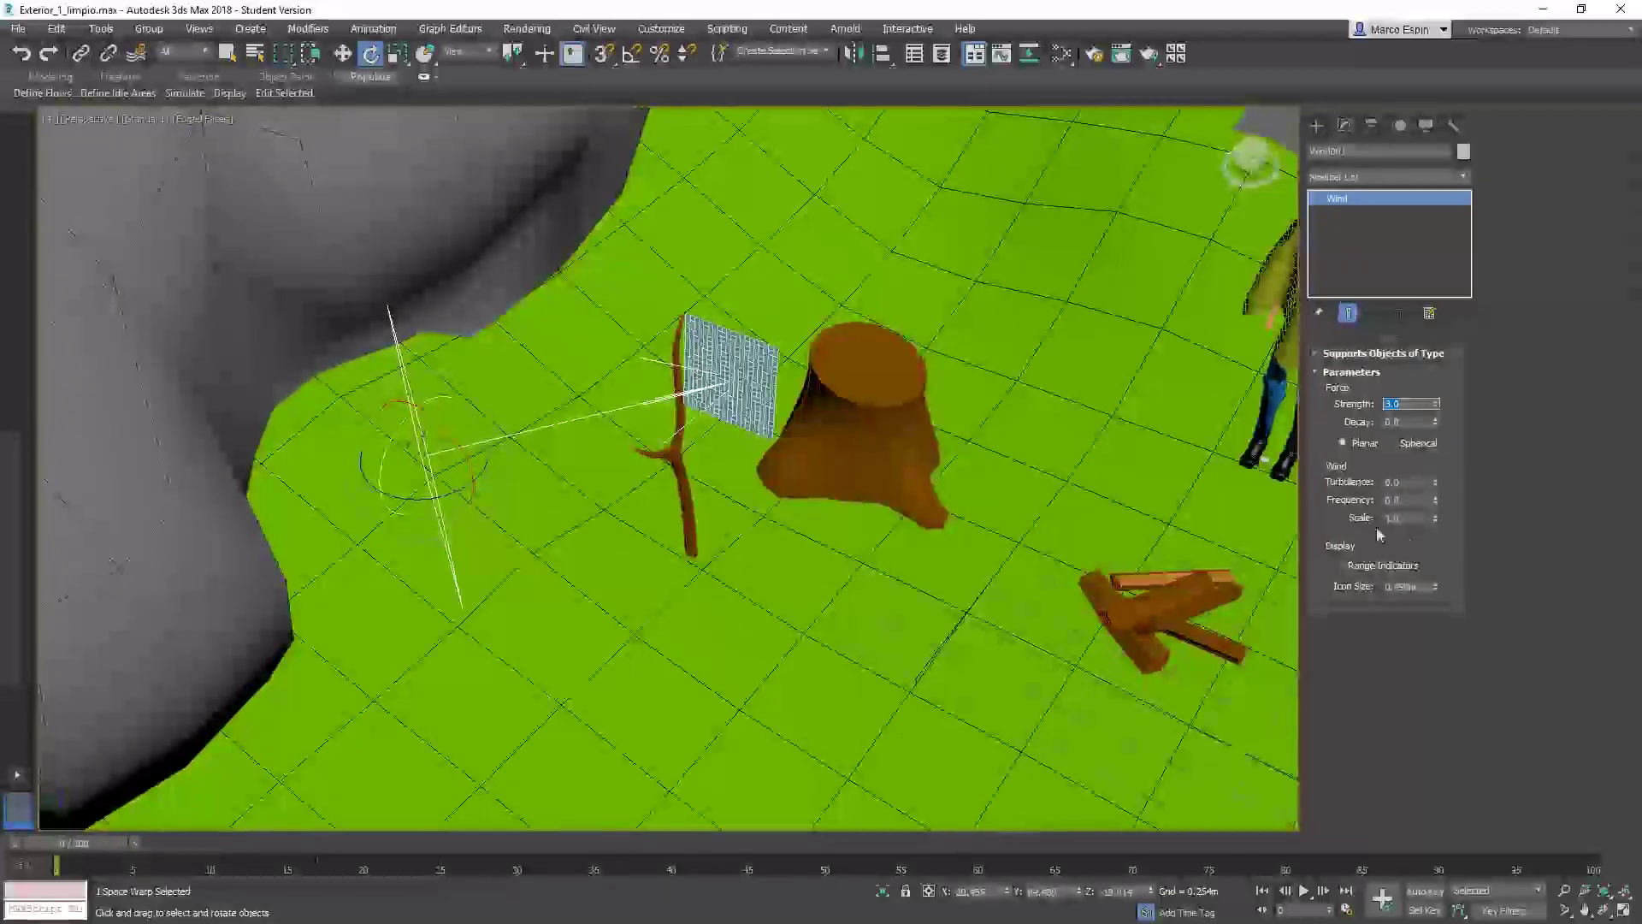
Move Wind001 farther back from the flag and reselect Bandera
key(w)
alt+middle_drag(424, 451, 471, 479)
key(w)
drag(416, 398, 356, 386)
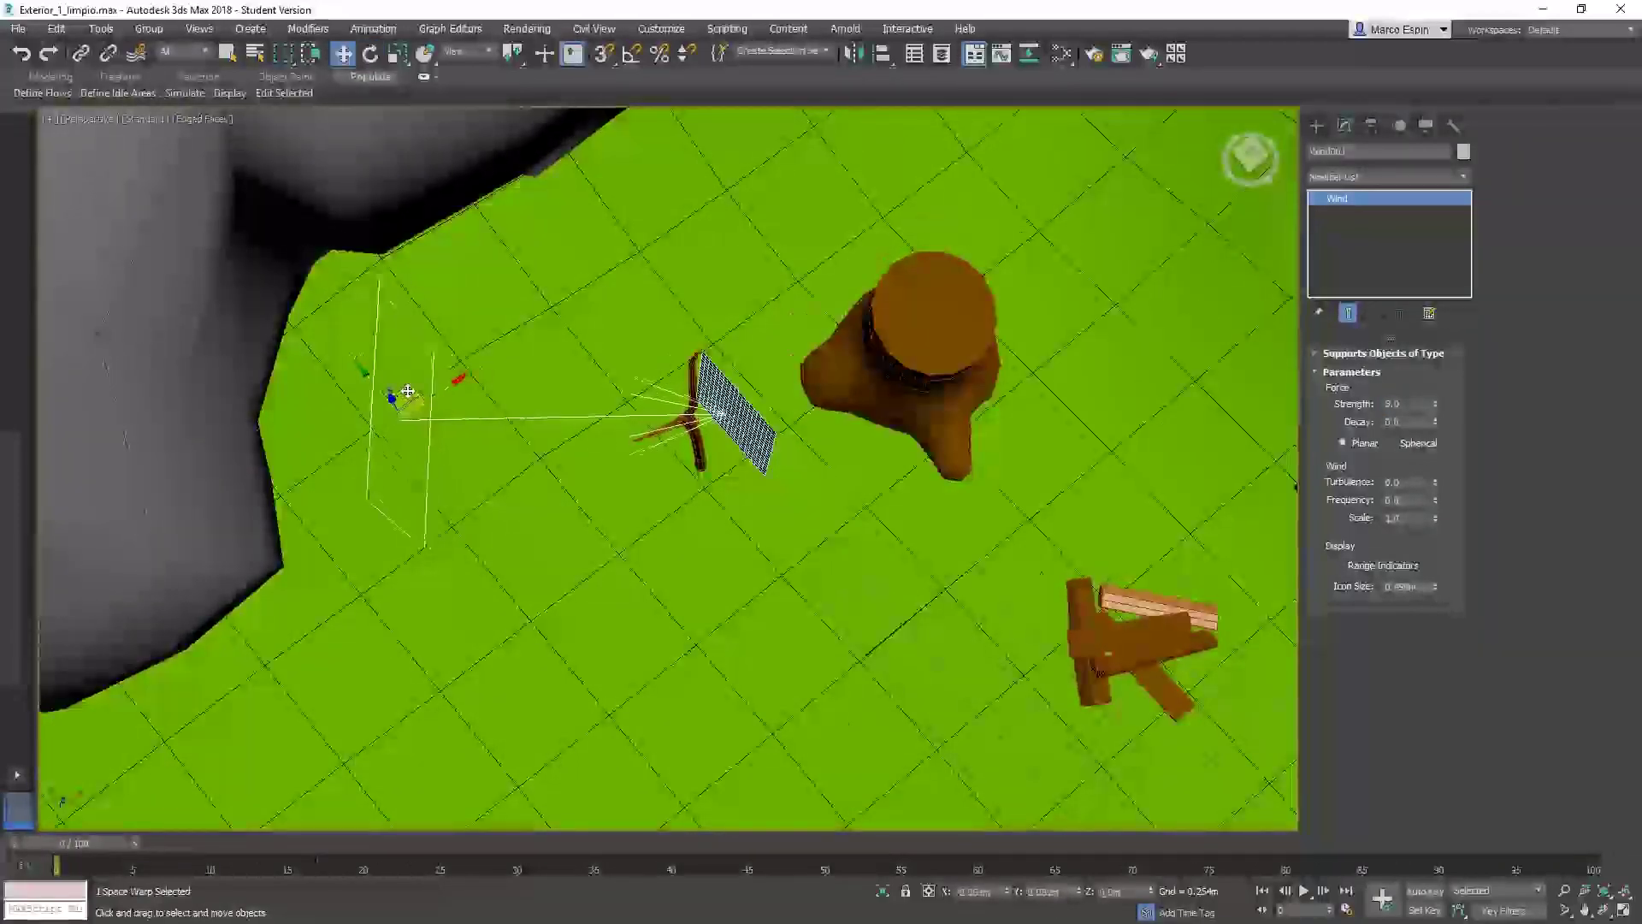
alt+middle_drag(356, 386, 764, 430)
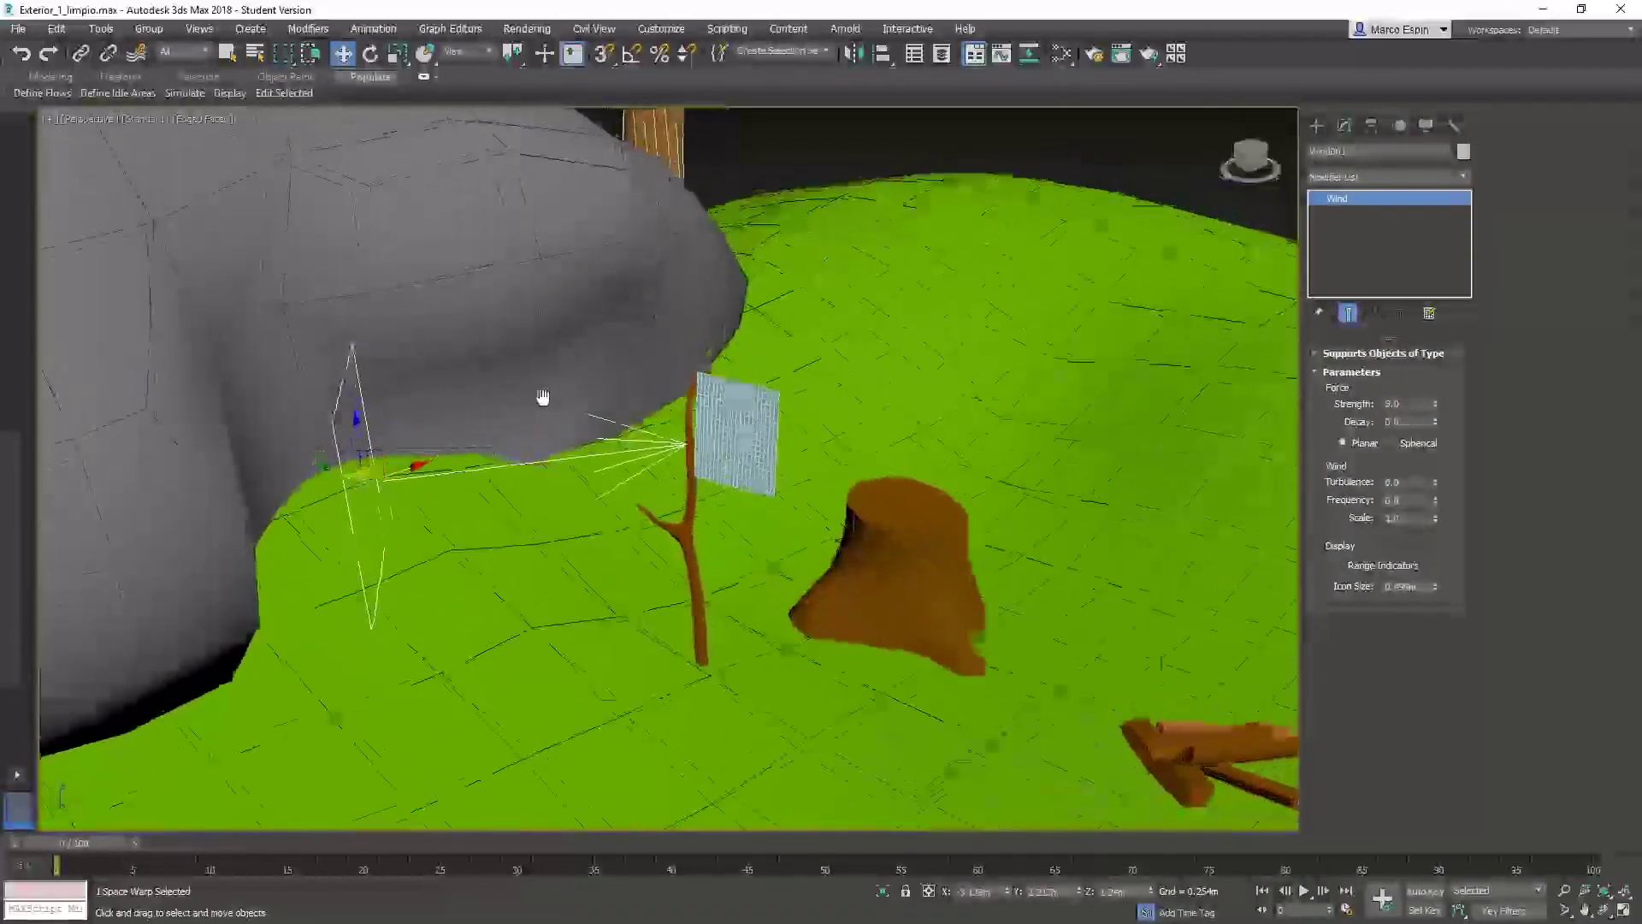
click(764, 429)
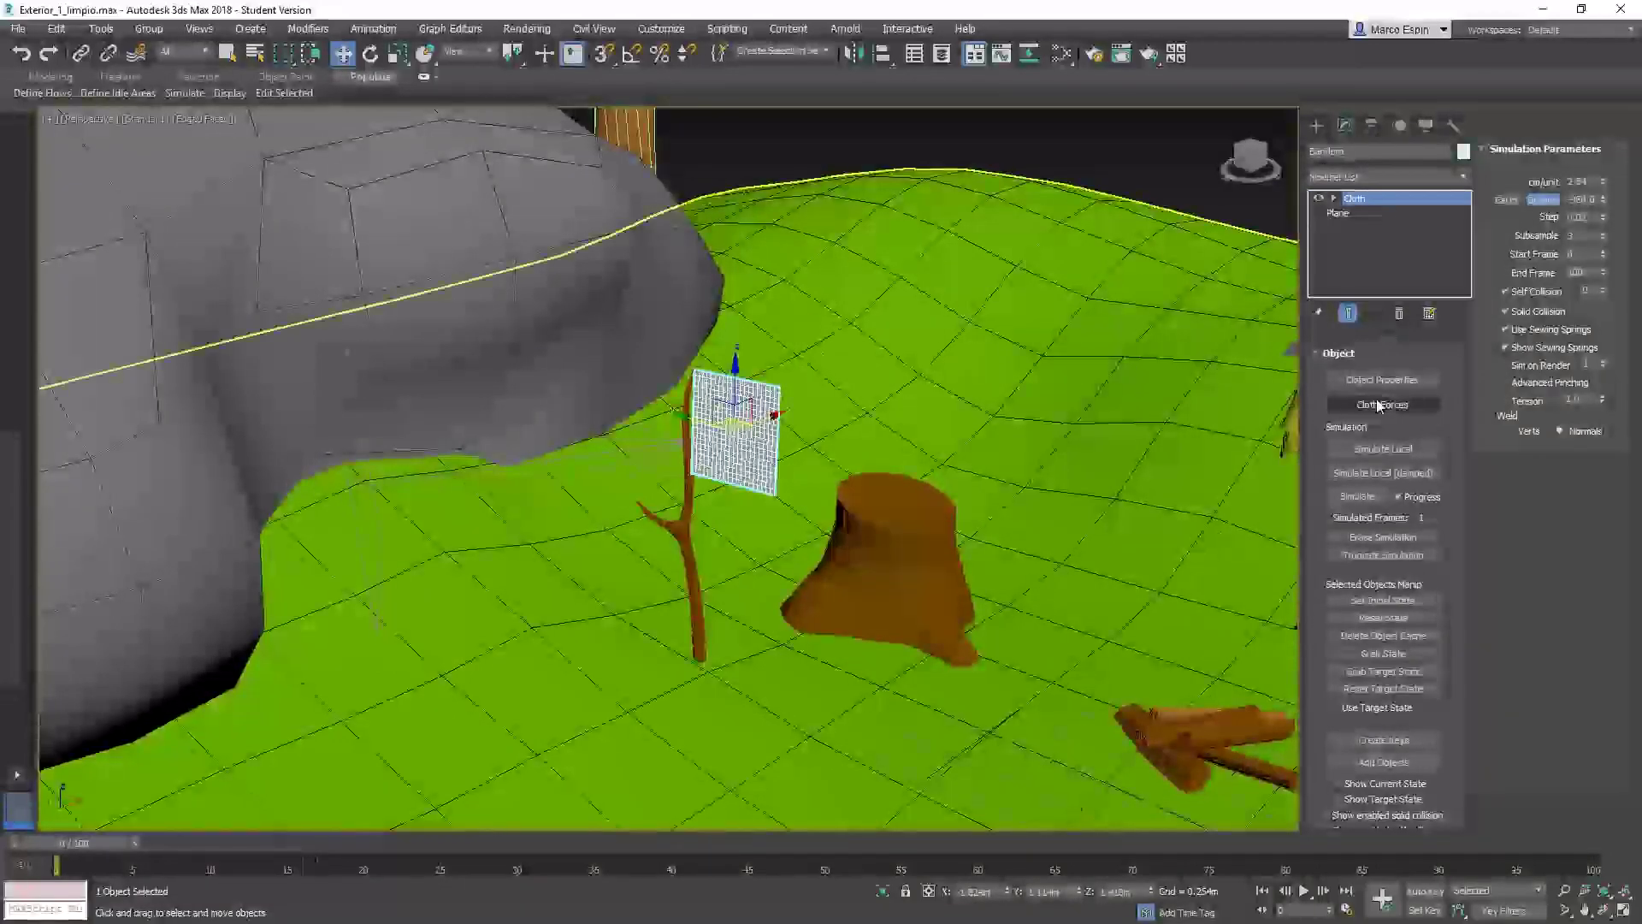
Run a test cloth simulation, rewind to frame 0, and erase the test result
click(1368, 496)
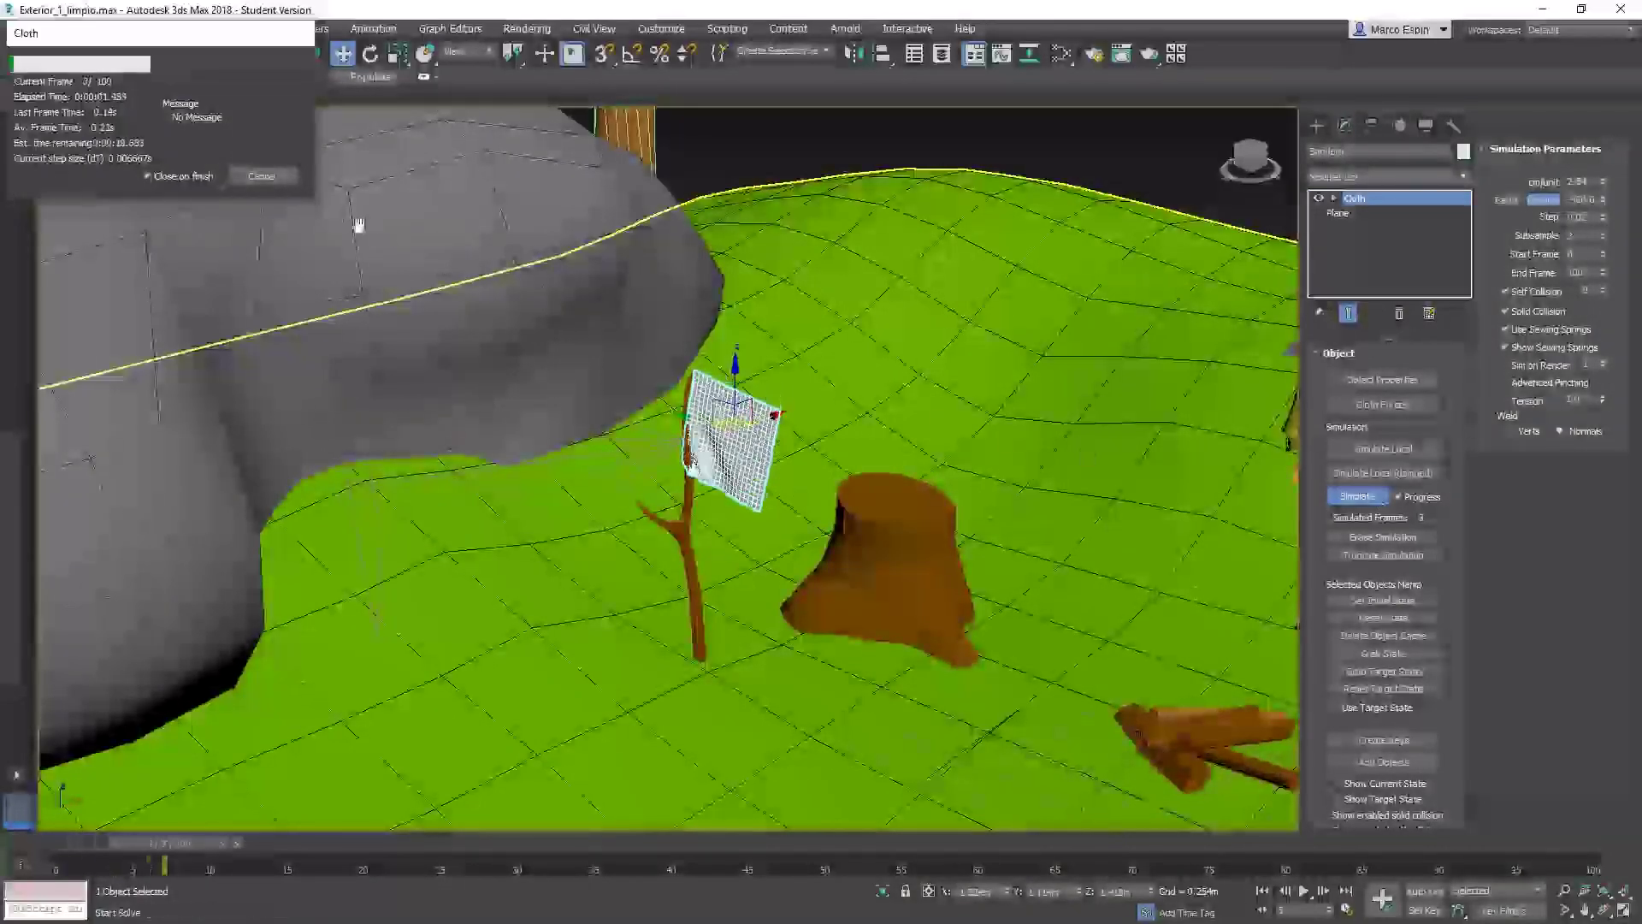
click(261, 175)
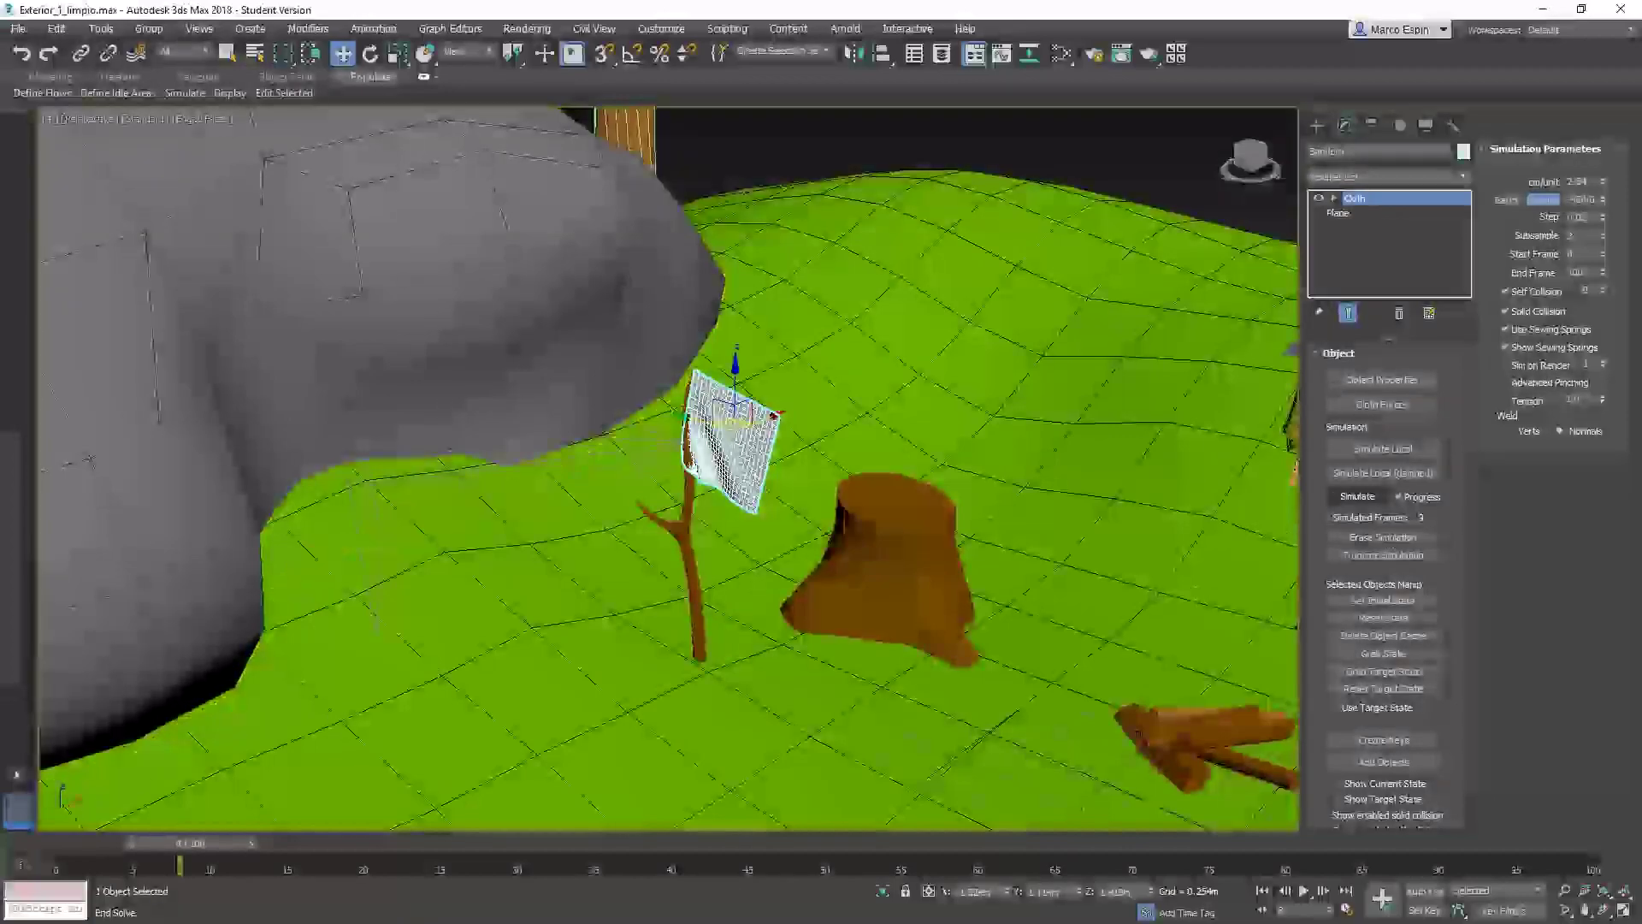
drag(190, 843, 8, 847)
key(w)
click(1383, 538)
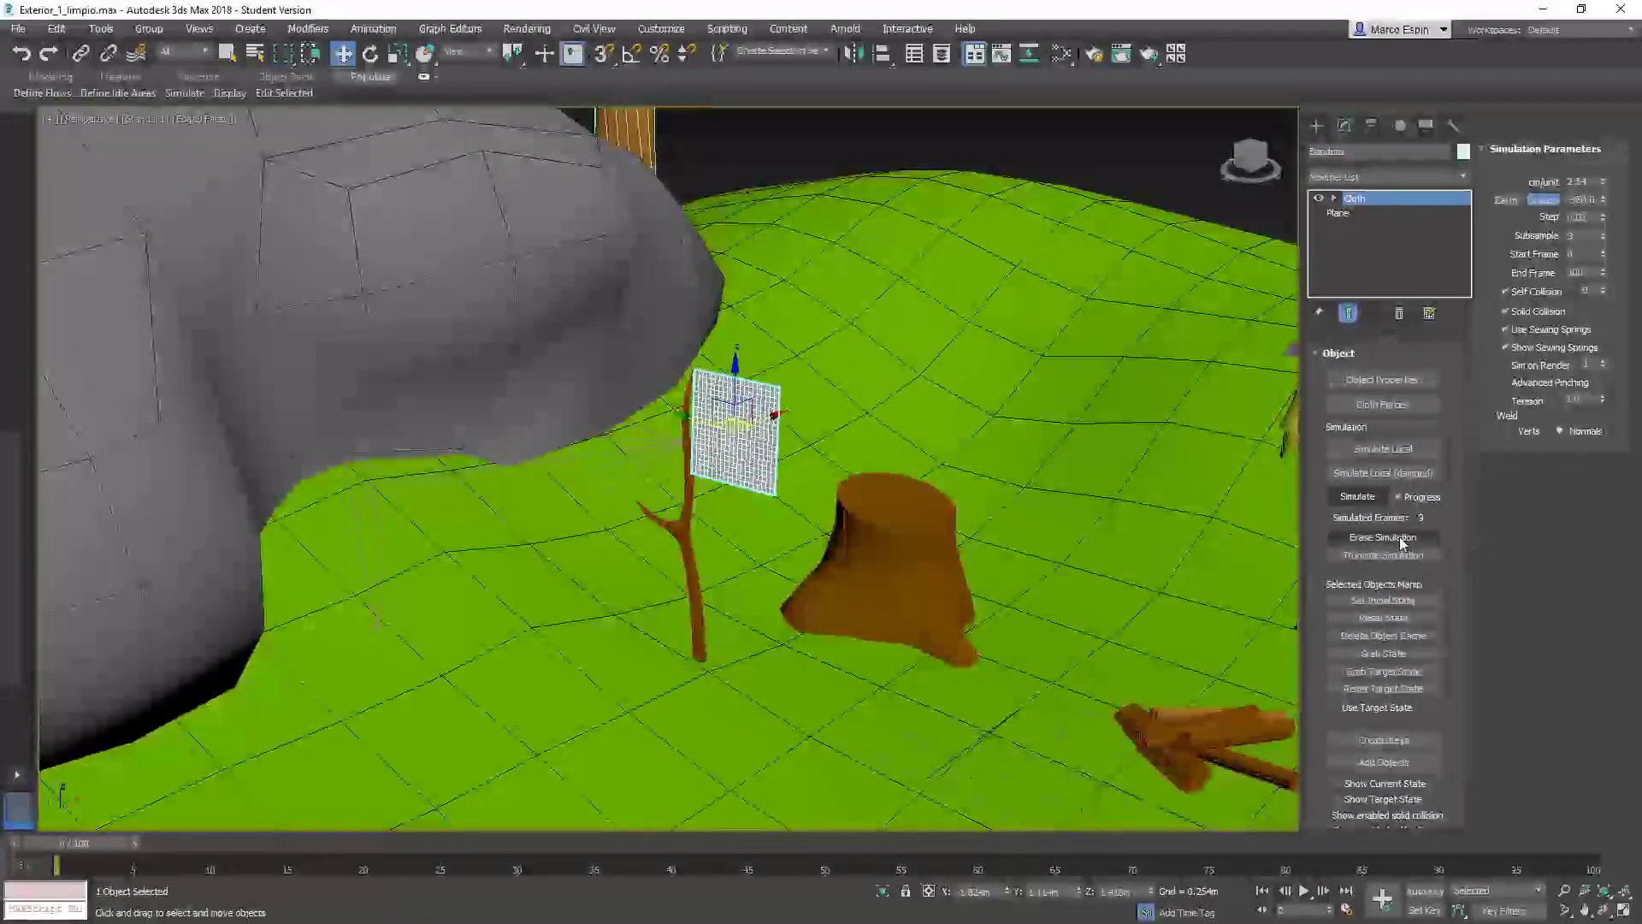
click(1374, 382)
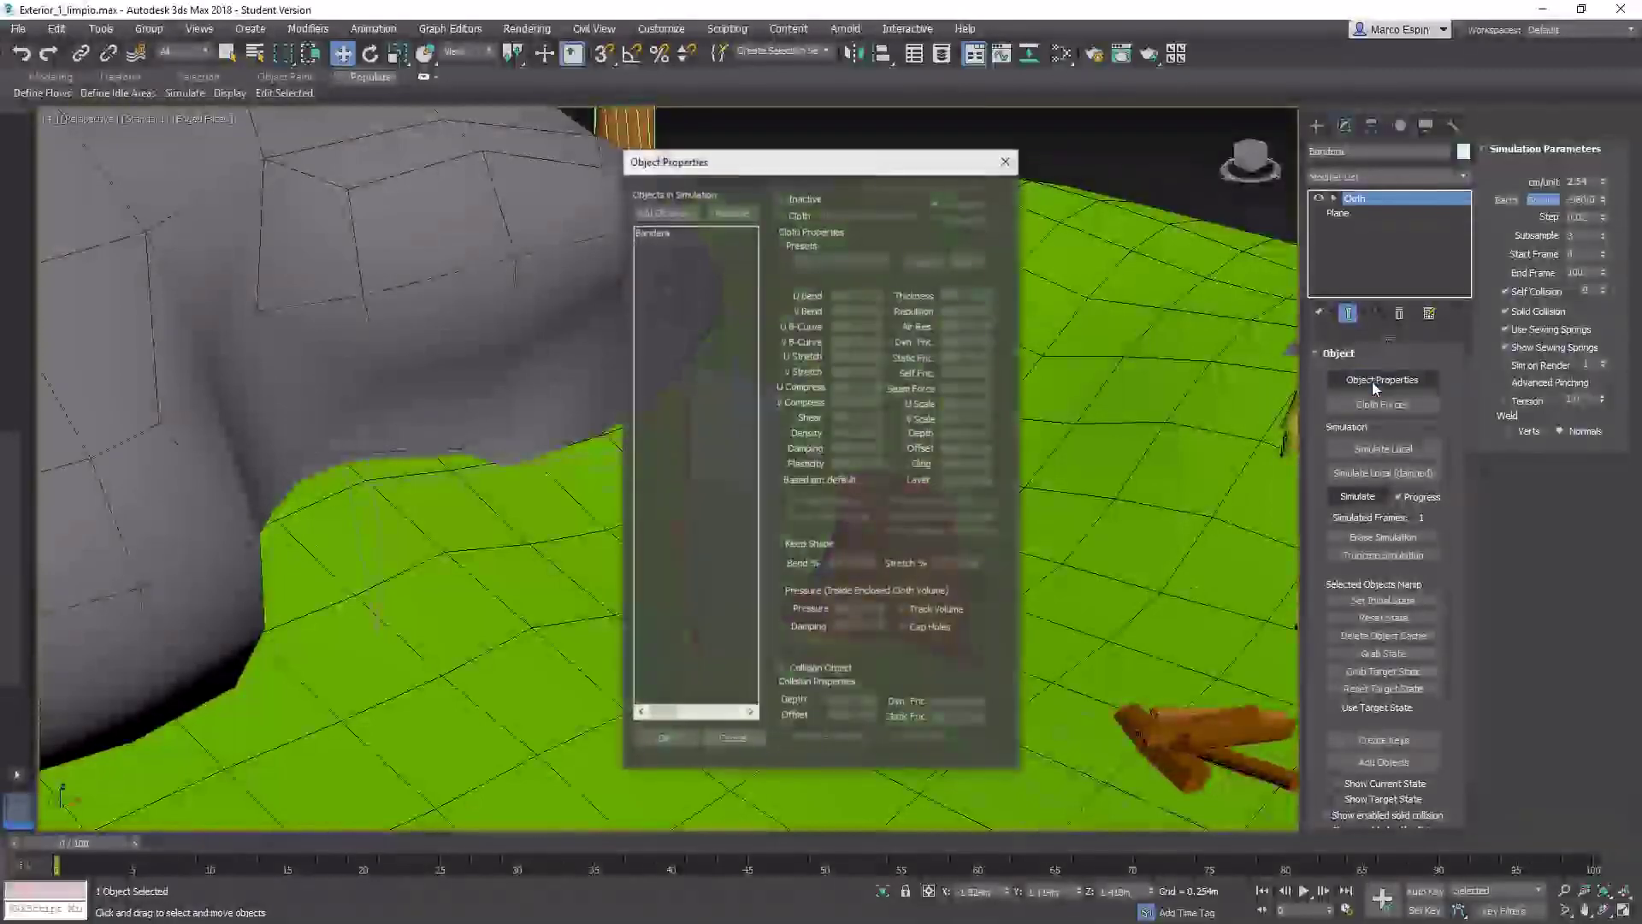
click(1014, 163)
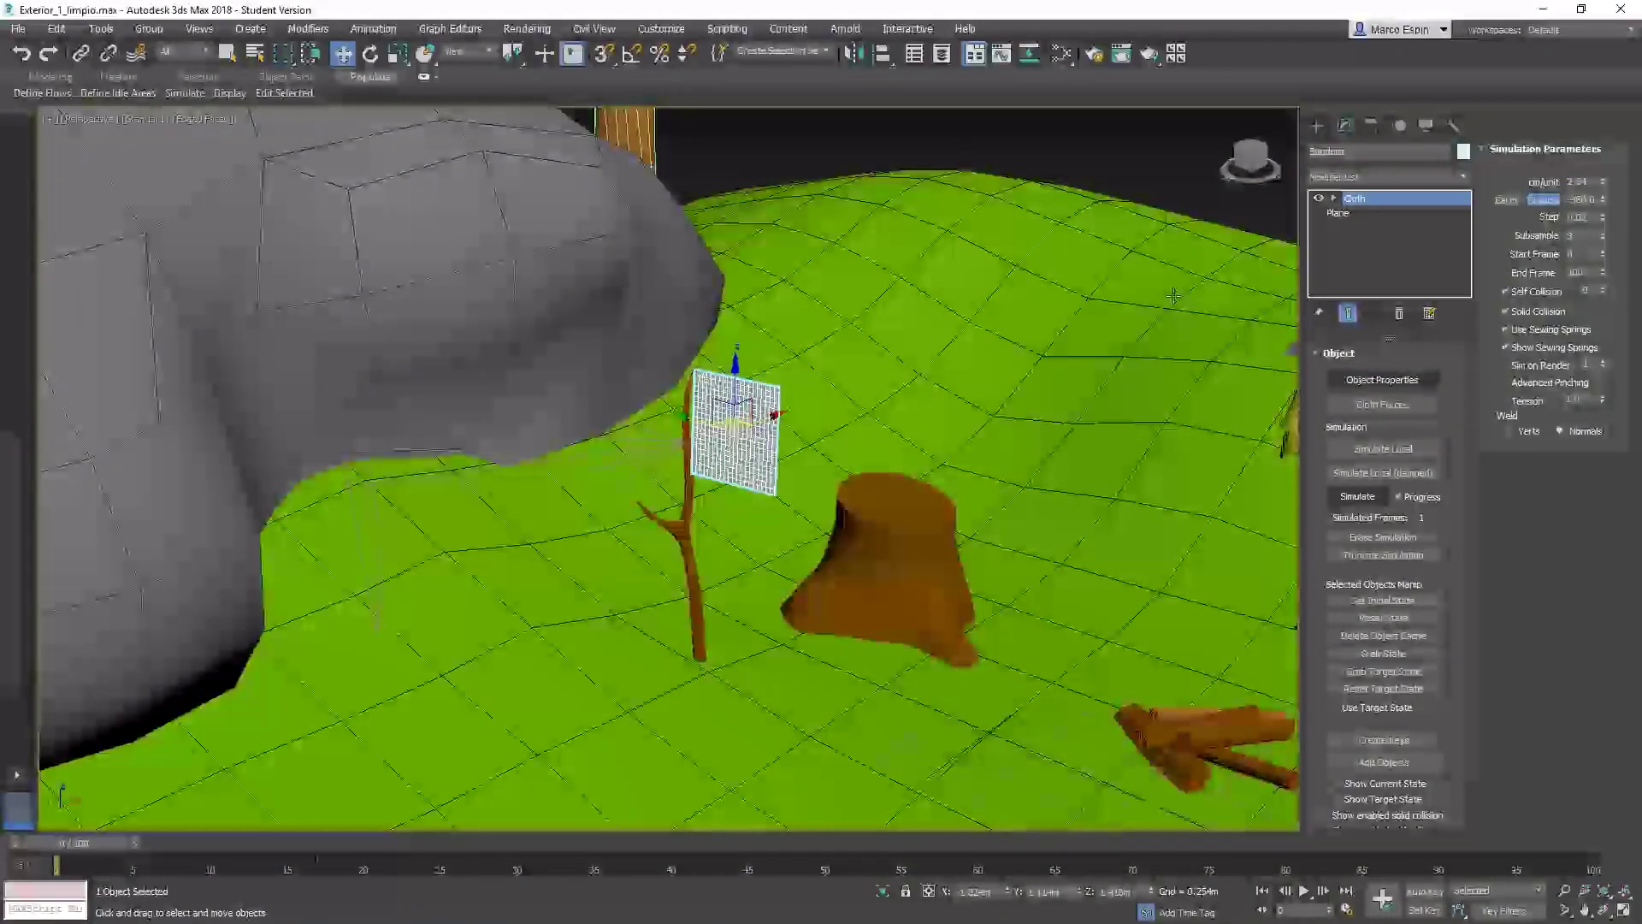
Add Wind001 to Bandera's Forces in Simulation and re-simulate the flag
click(1395, 408)
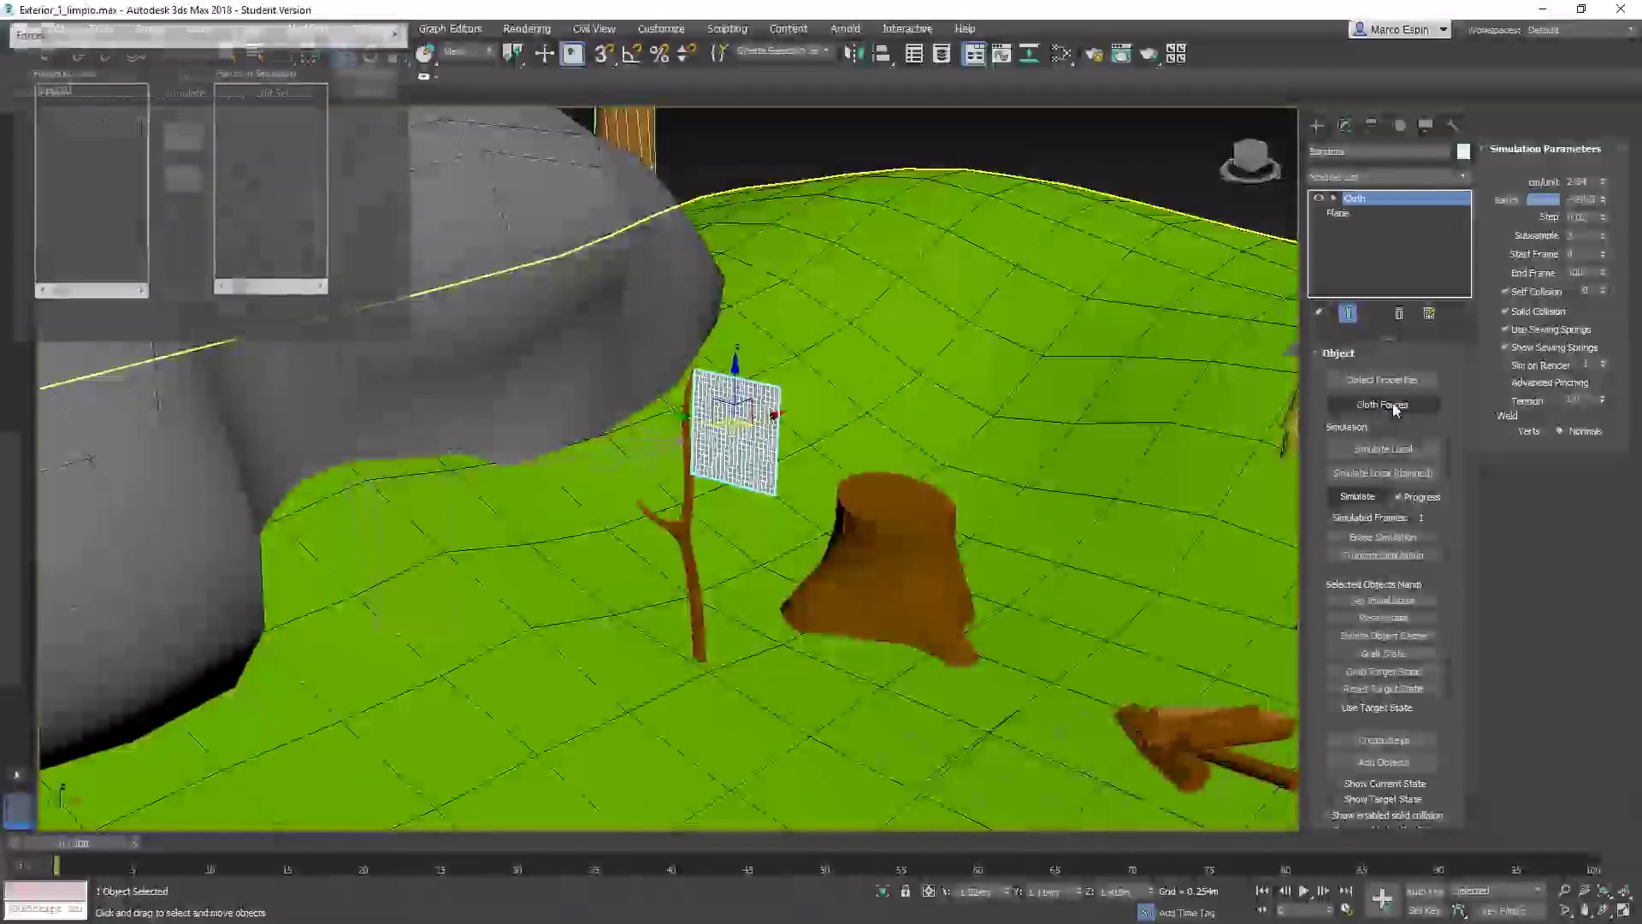
mouse_move(154, 38)
mouse_down()
mouse_move(859, 277)
mouse_move(843, 278)
mouse_up()
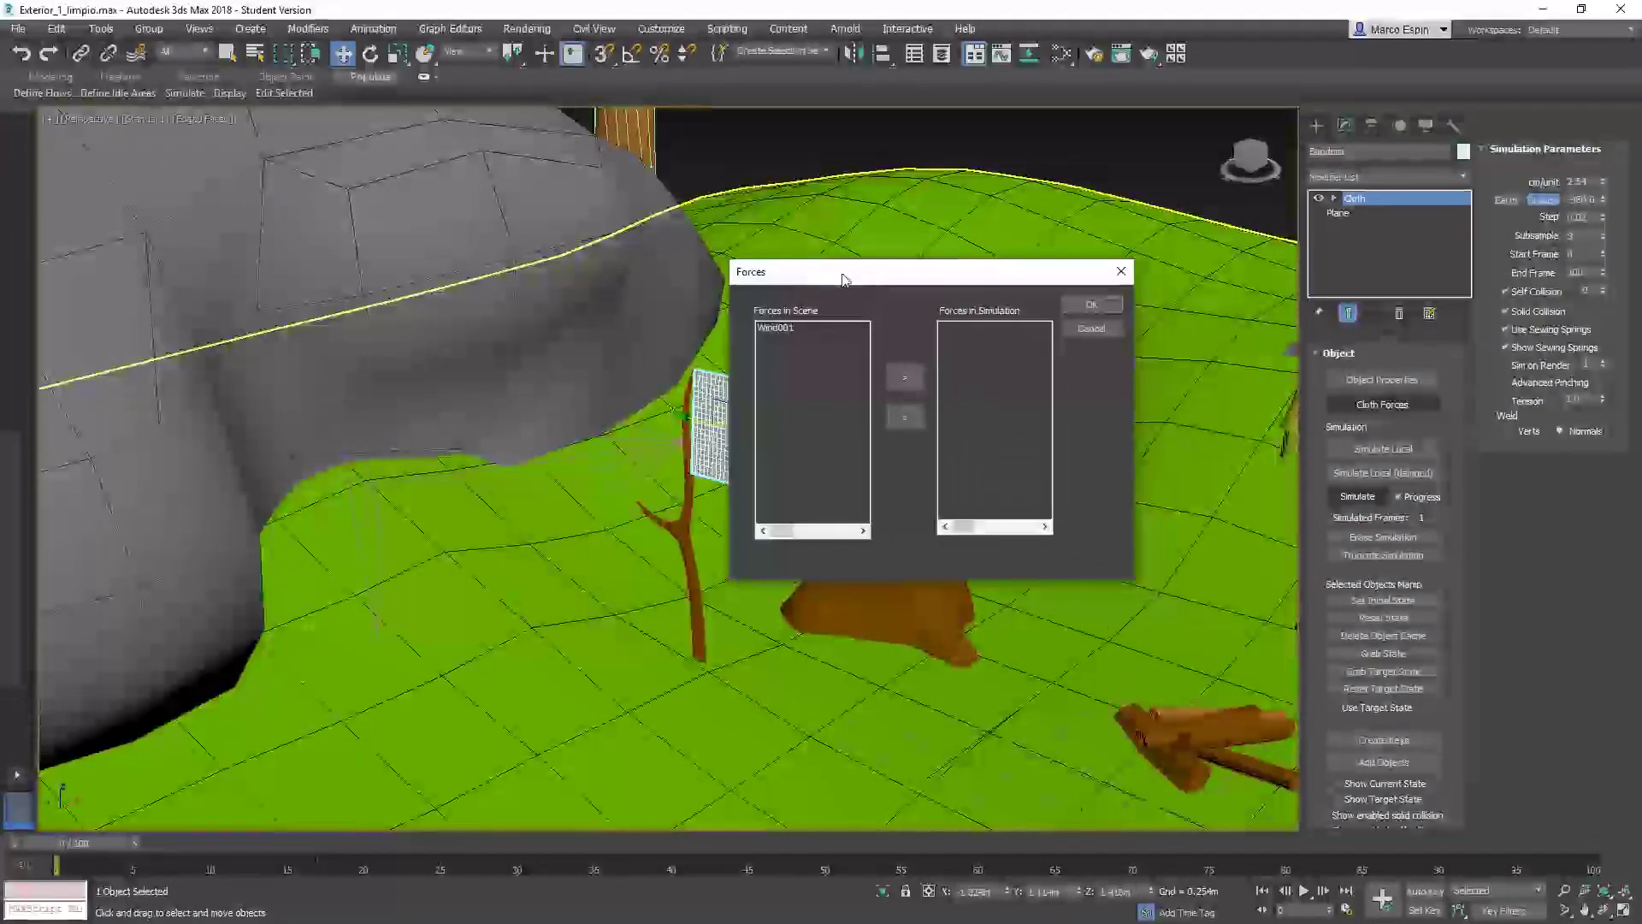
click(778, 327)
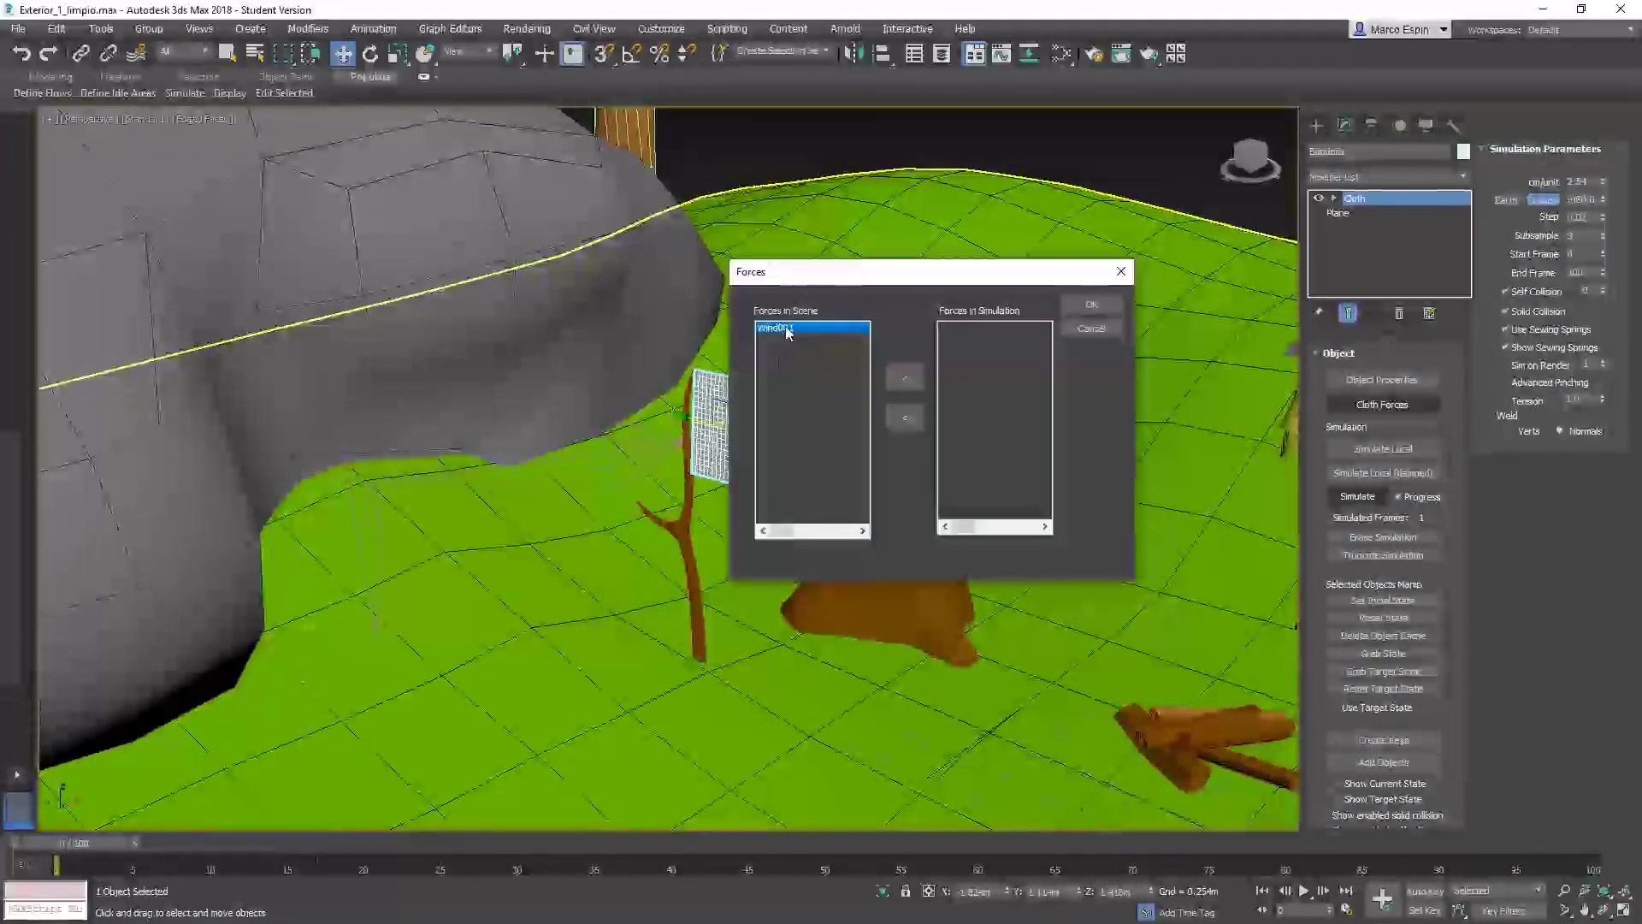
click(906, 384)
click(965, 331)
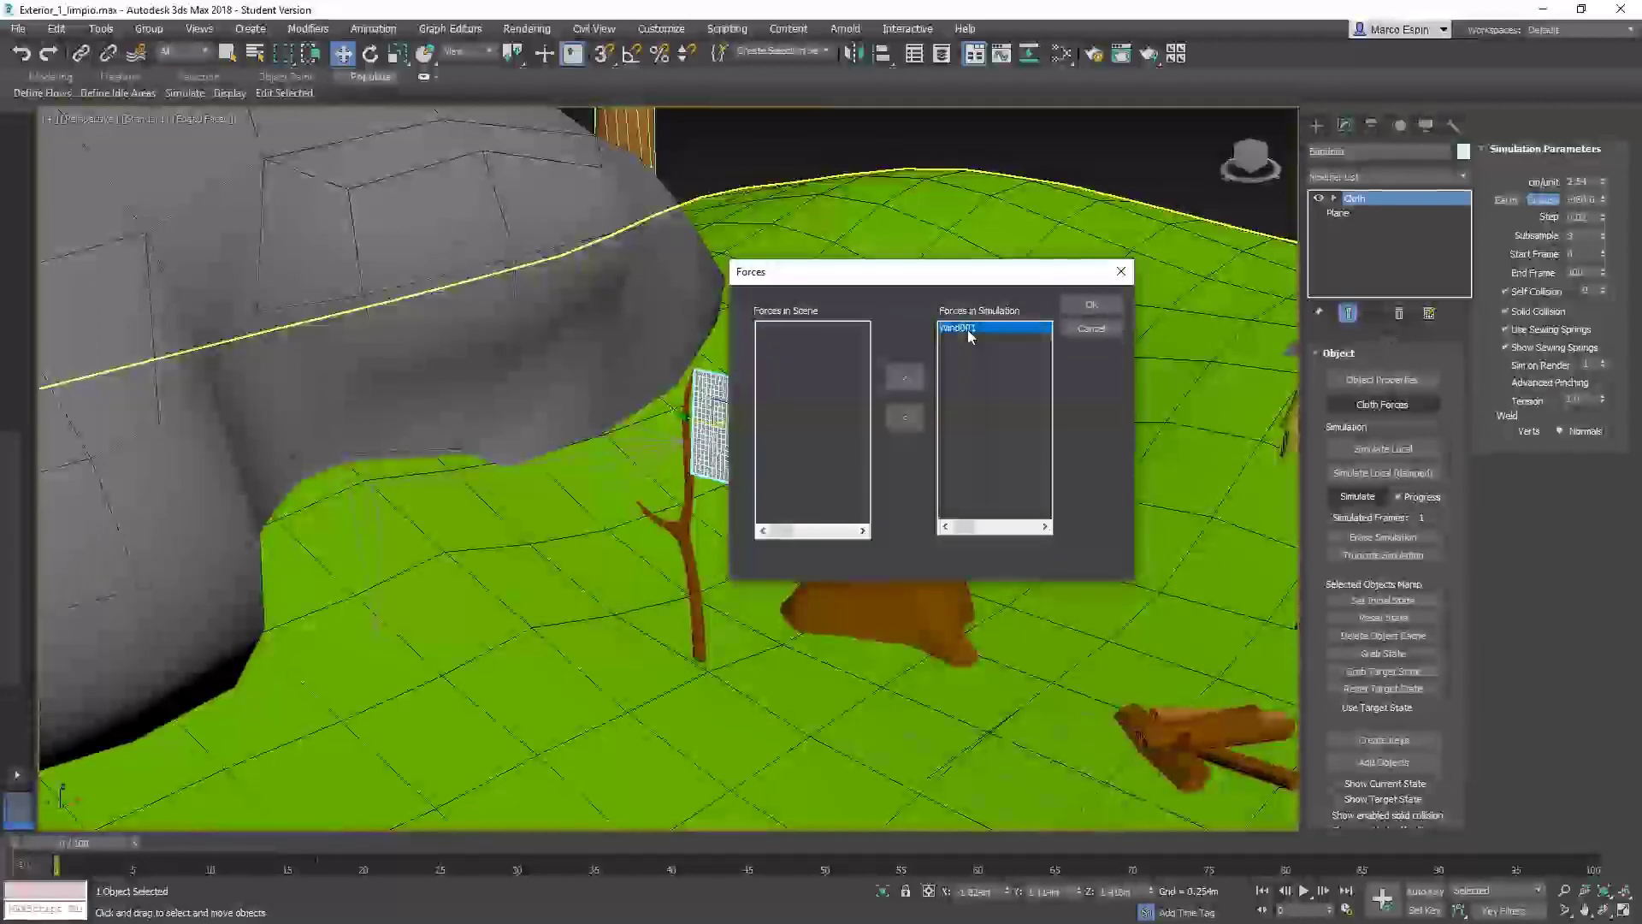
click(1092, 306)
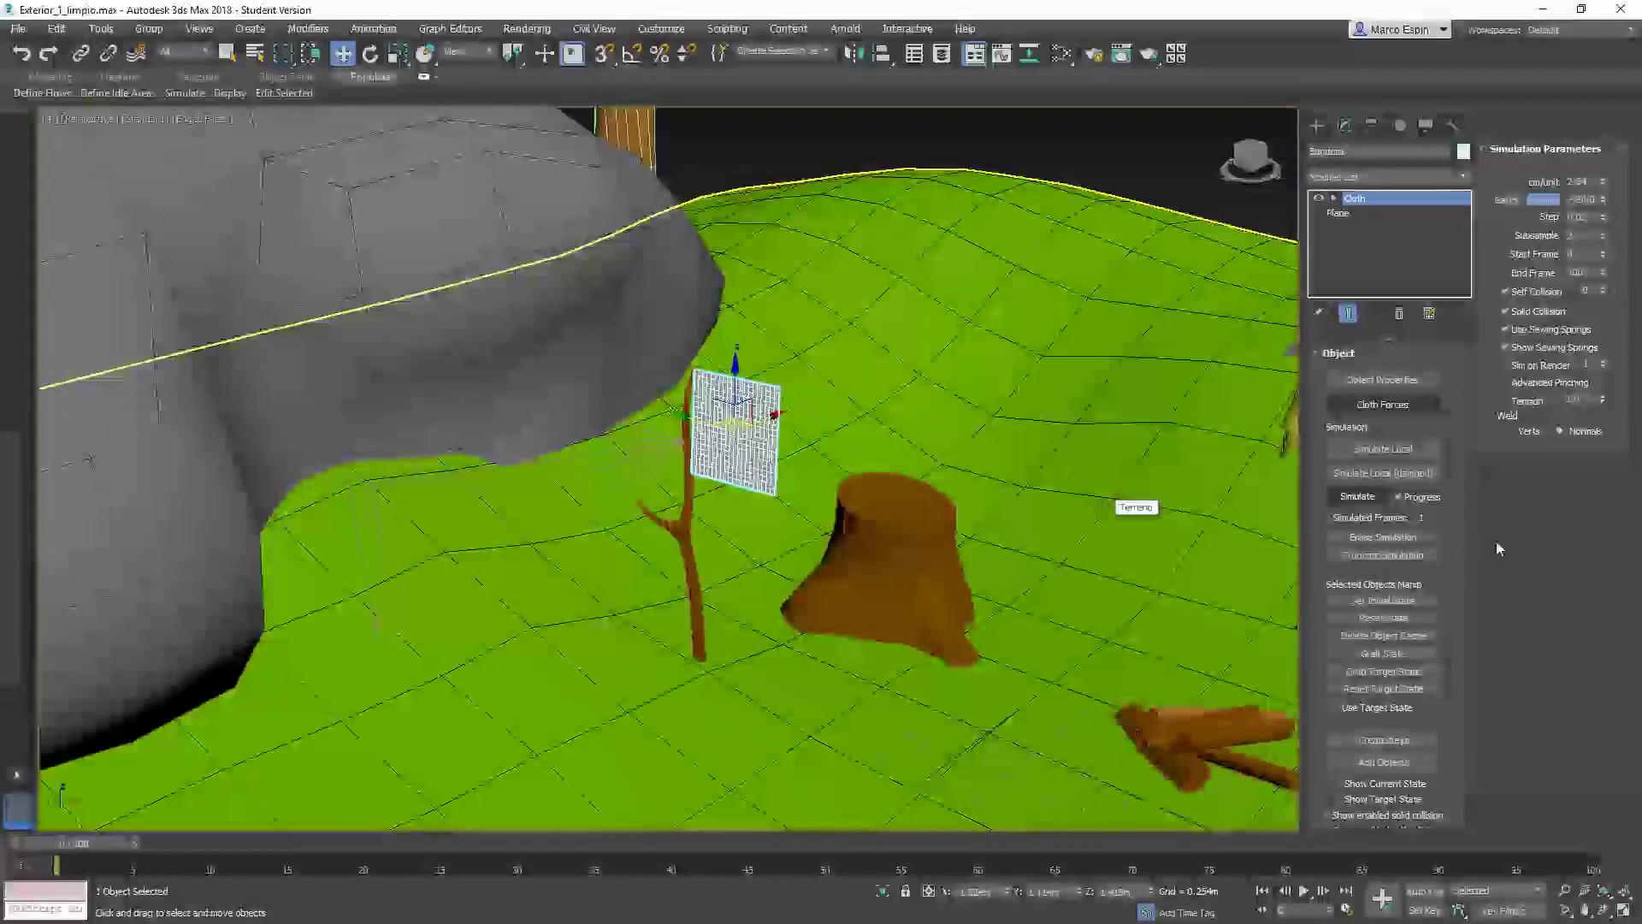
click(1362, 497)
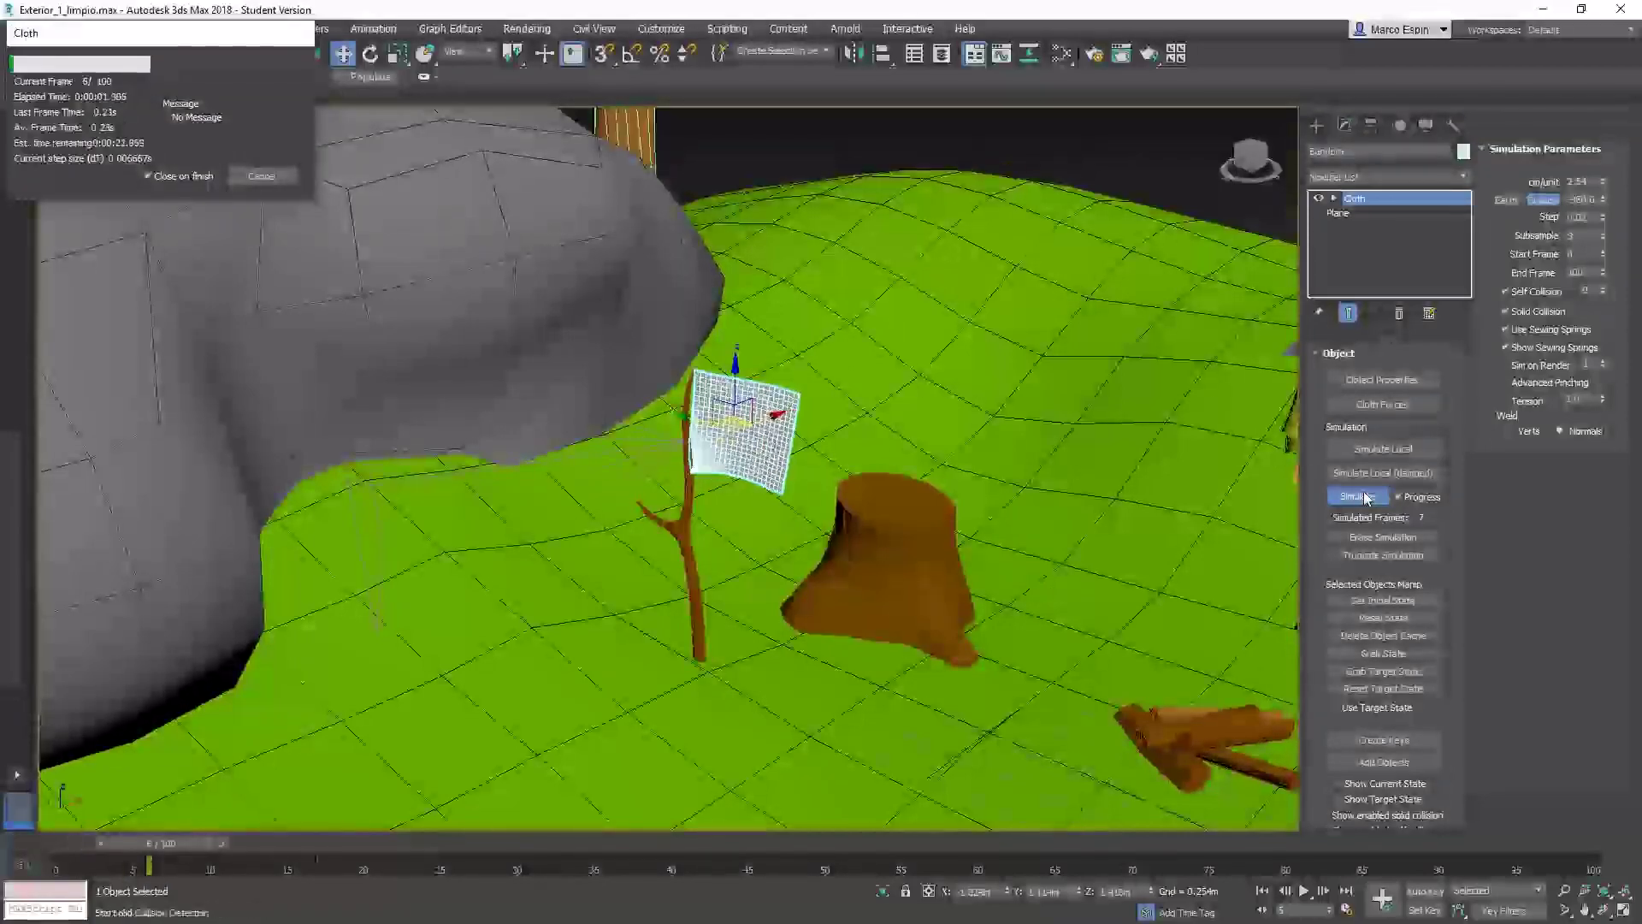
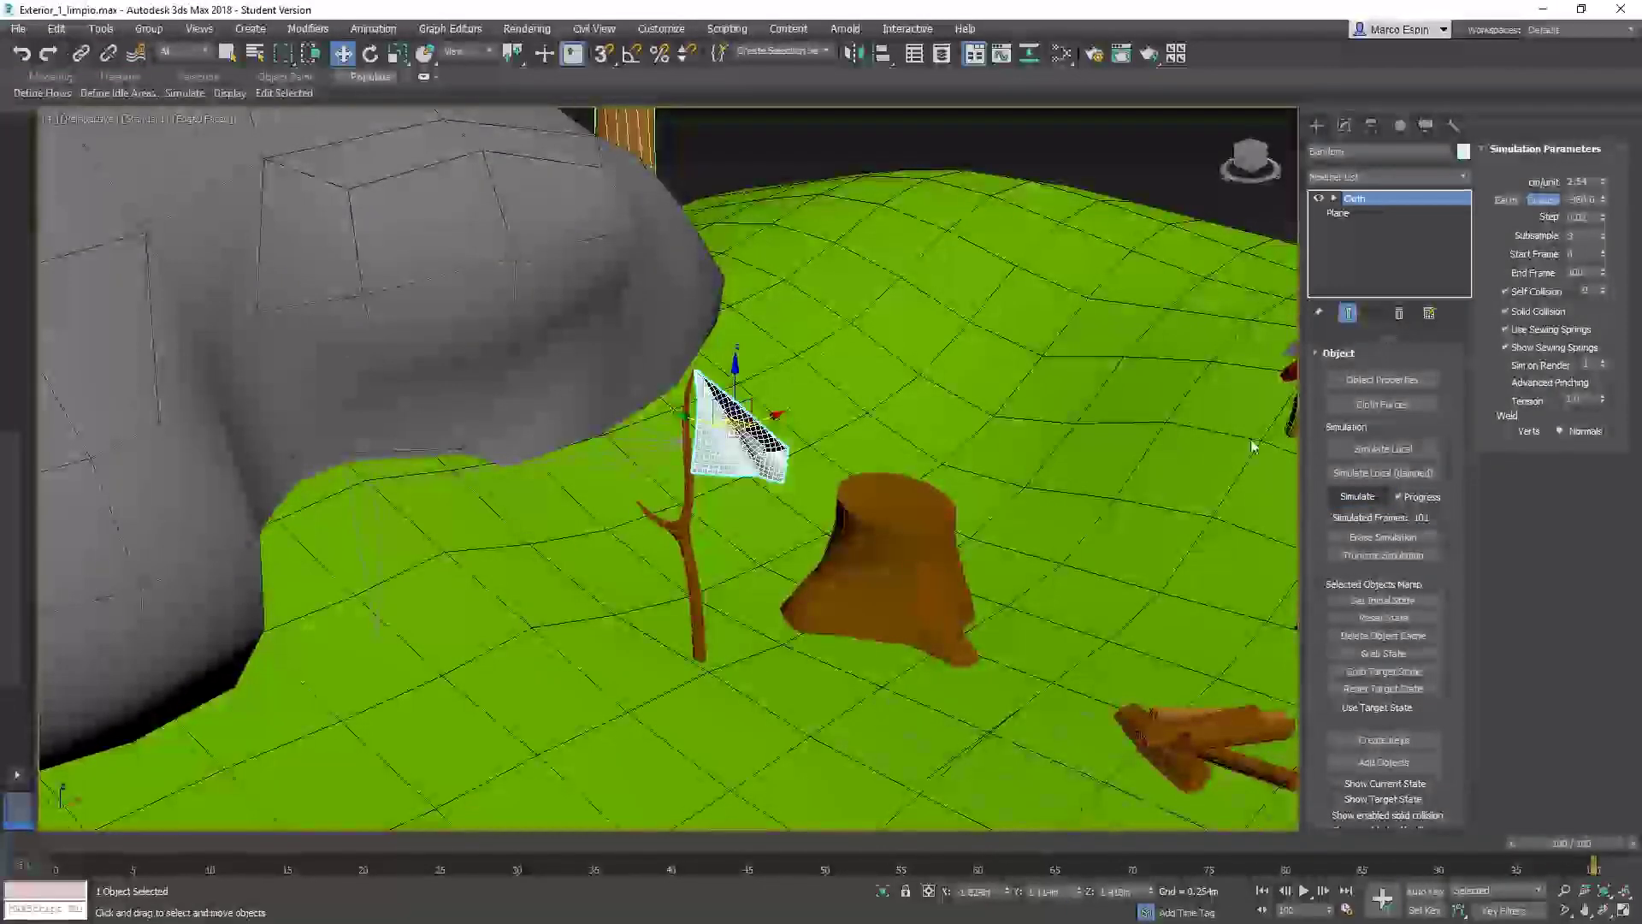
Stop playback at frame 0, set wind Strength to 5.0 and rotate the wind toward the flag
click(1261, 892)
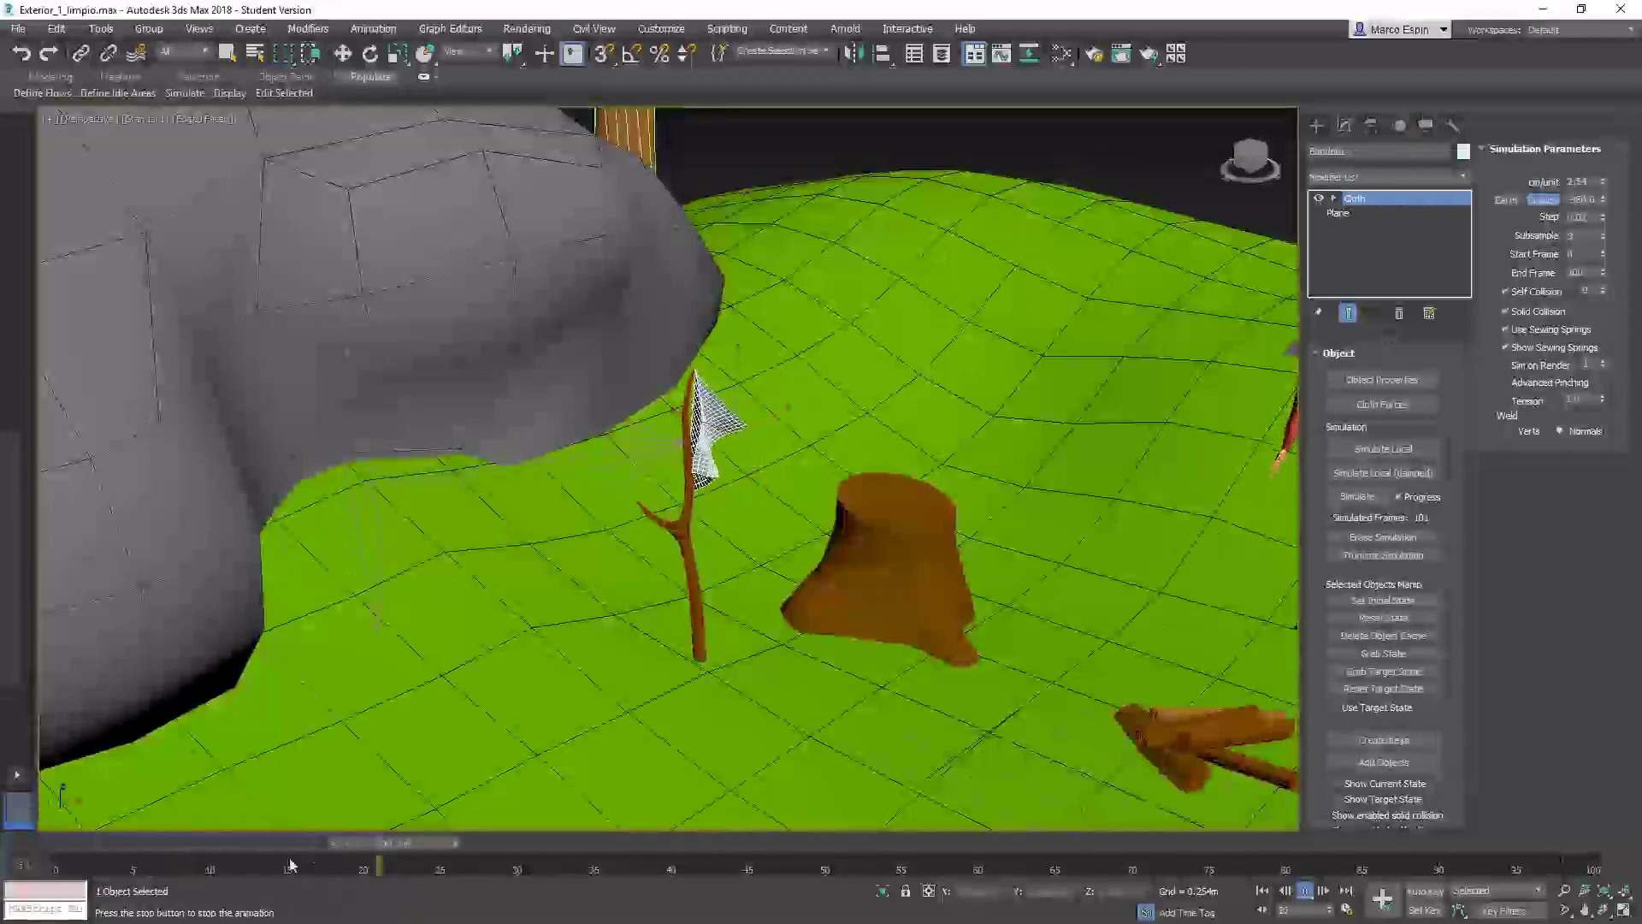
key(Home)
key(w)
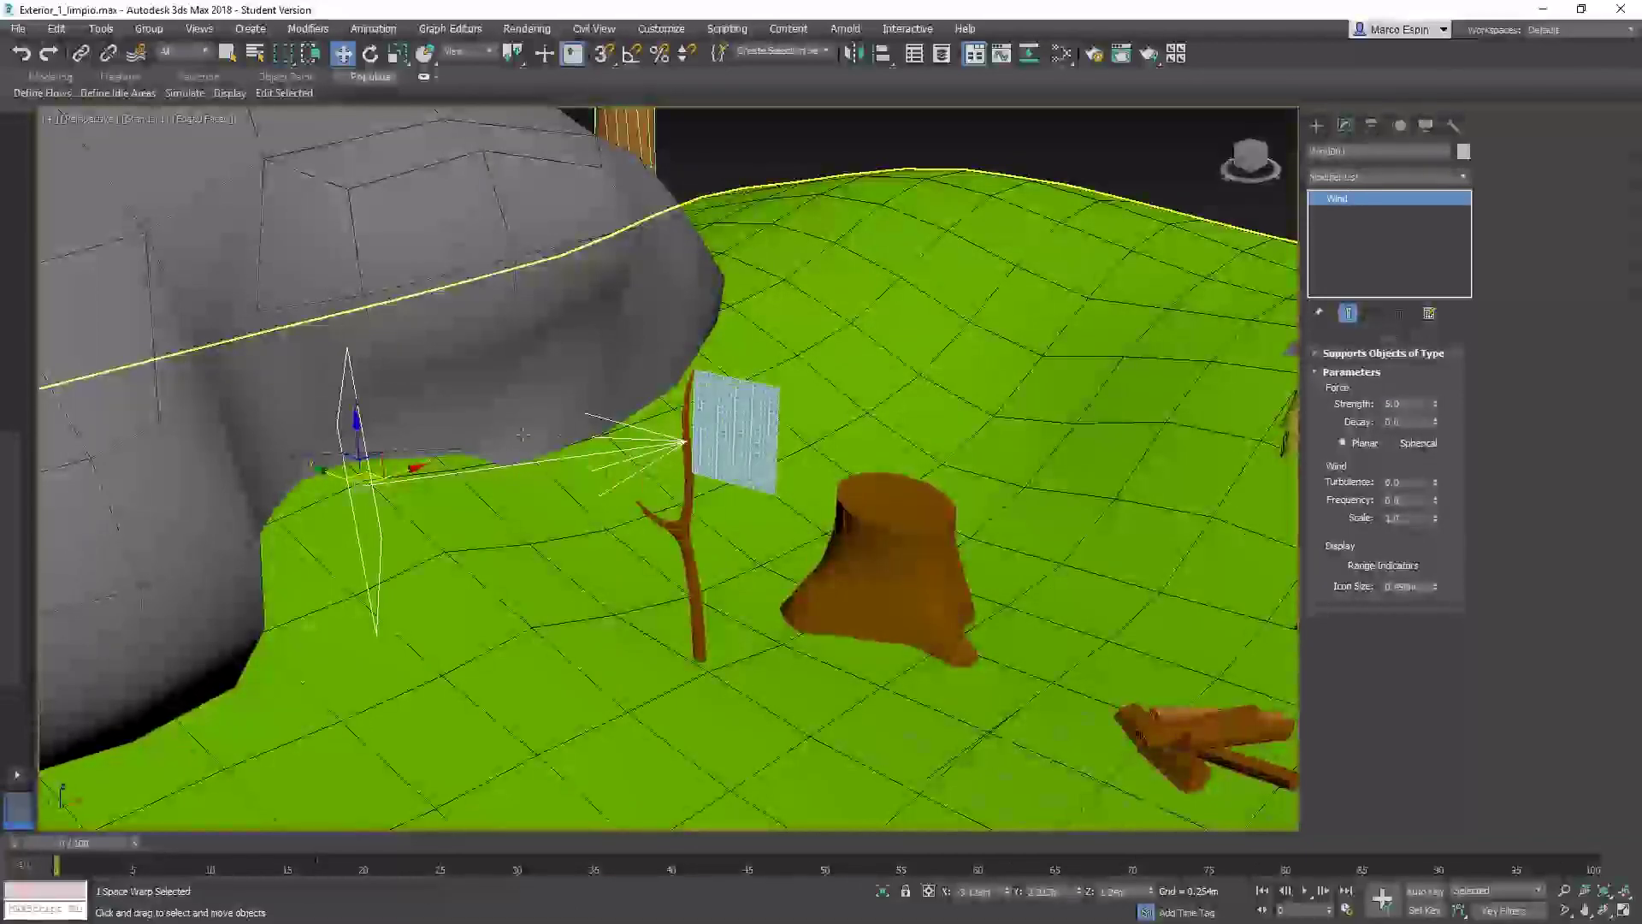
key(e)
drag(387, 445, 364, 438)
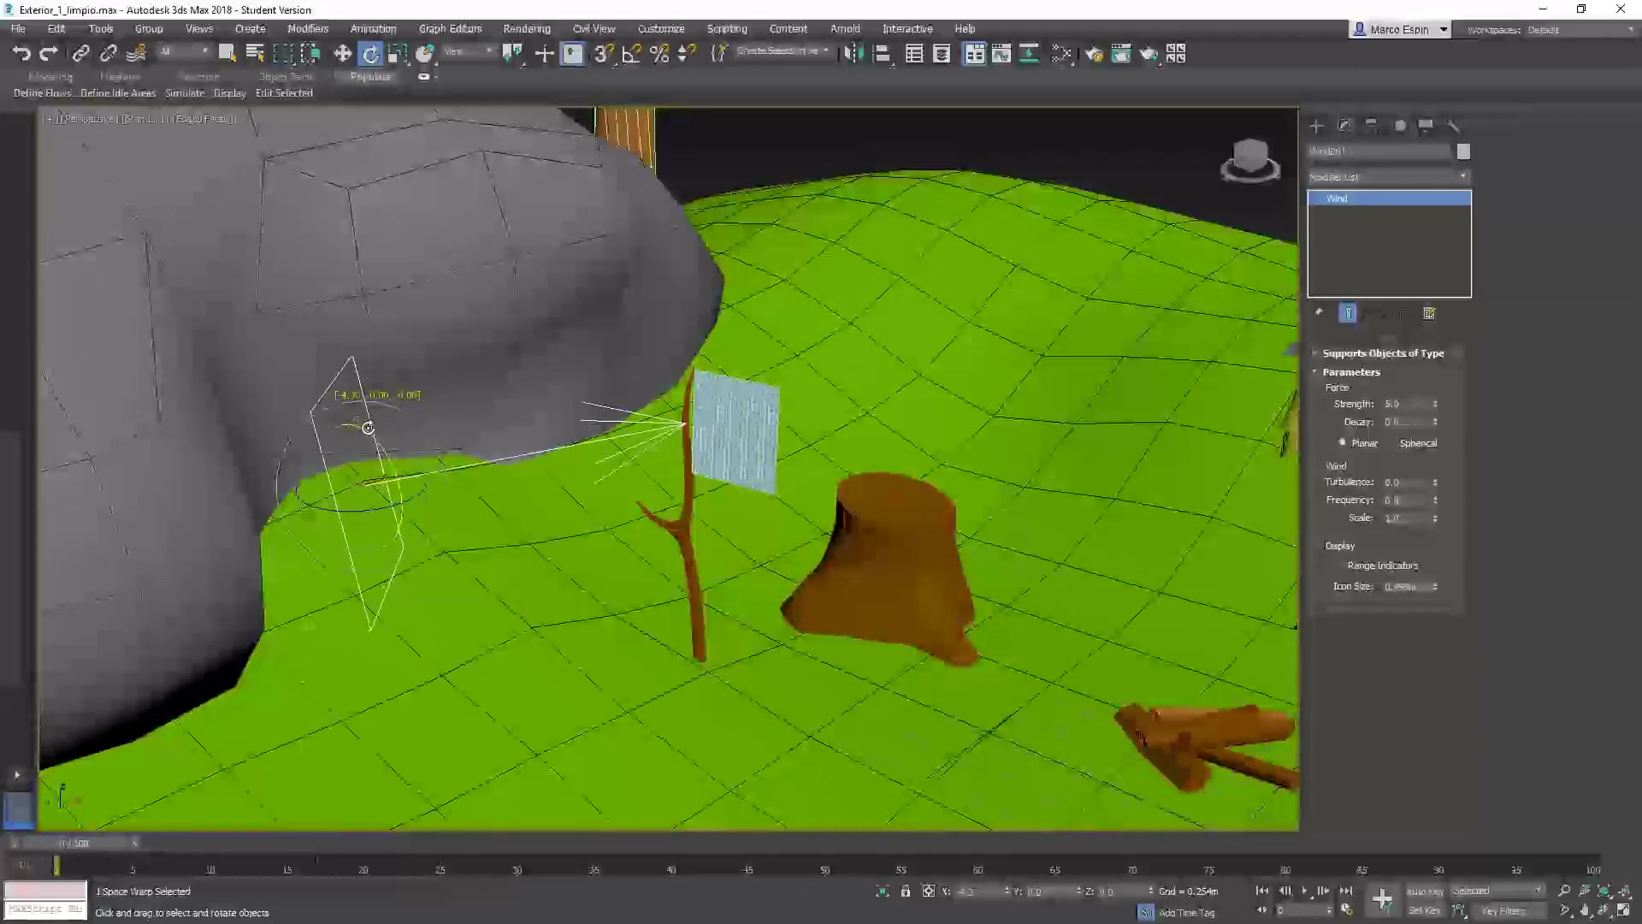
Select the flag, then the branch pole holding it
click(757, 429)
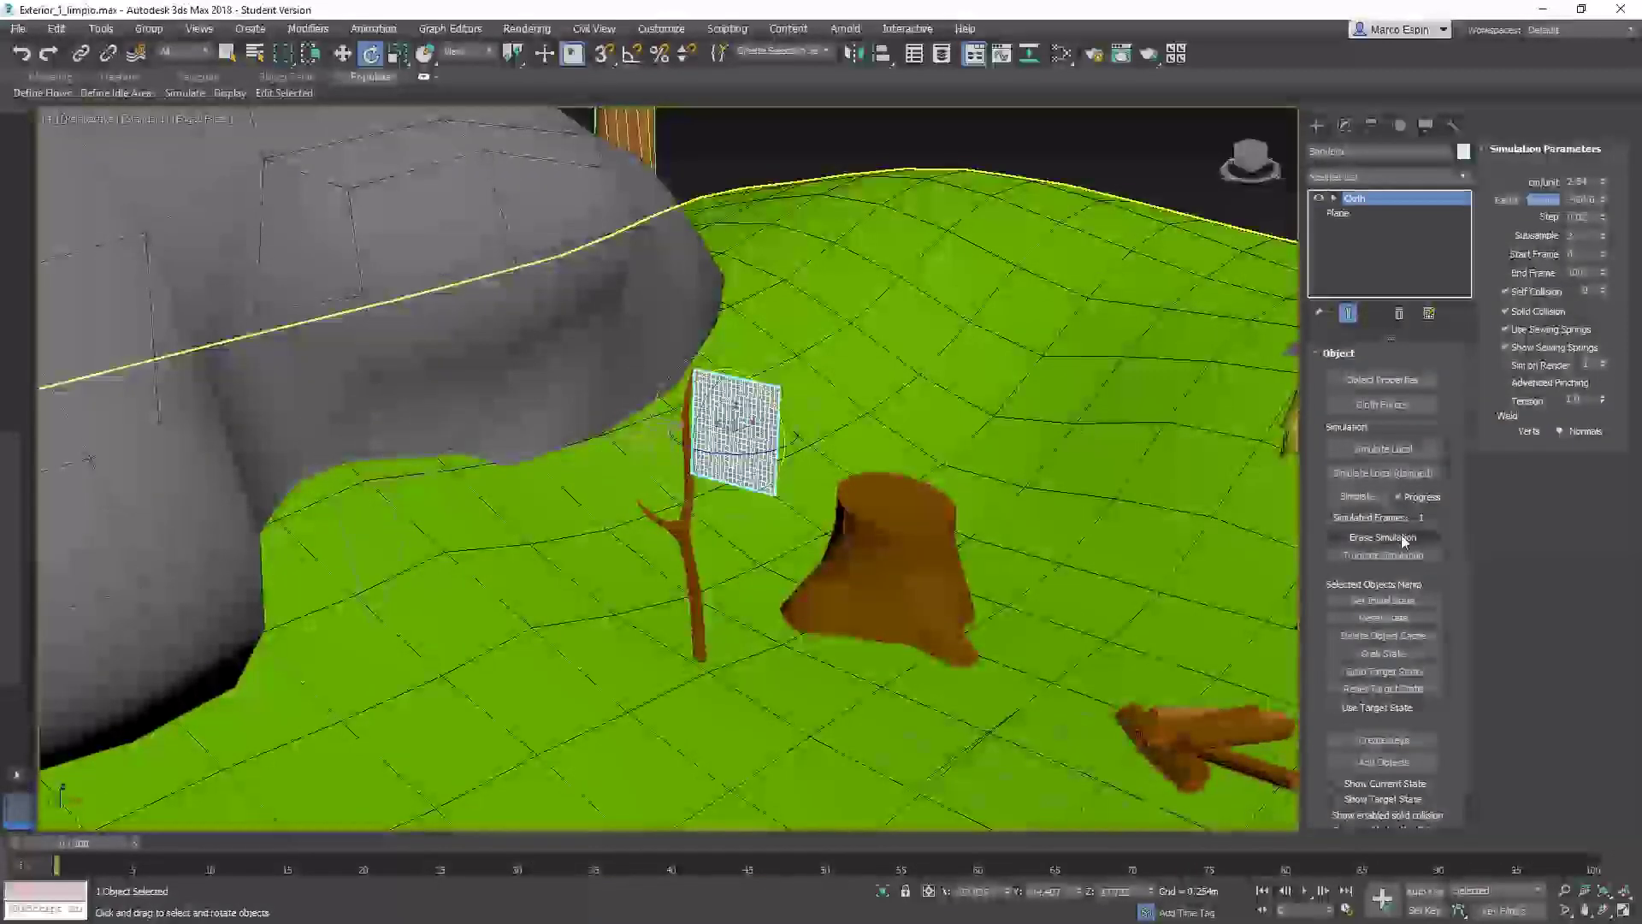
click(701, 544)
alt+middle_drag(701, 547, 1154, 788)
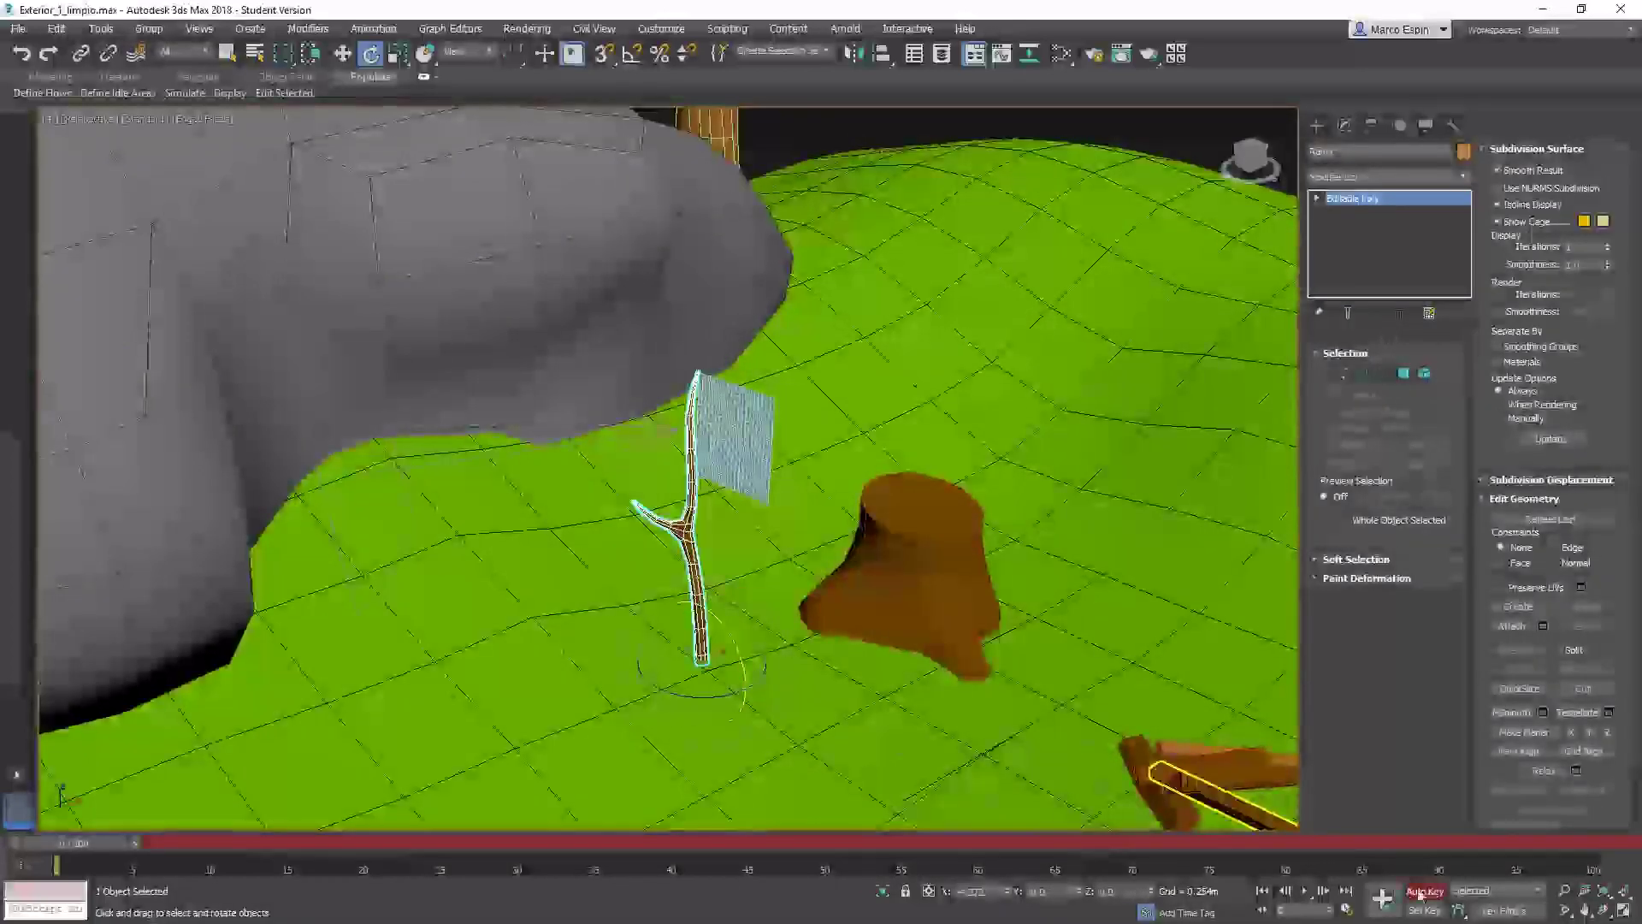
Key the branch tilted upper-left at frame 20 and nearly upright at frame 40
drag(96, 844, 238, 858)
key(e)
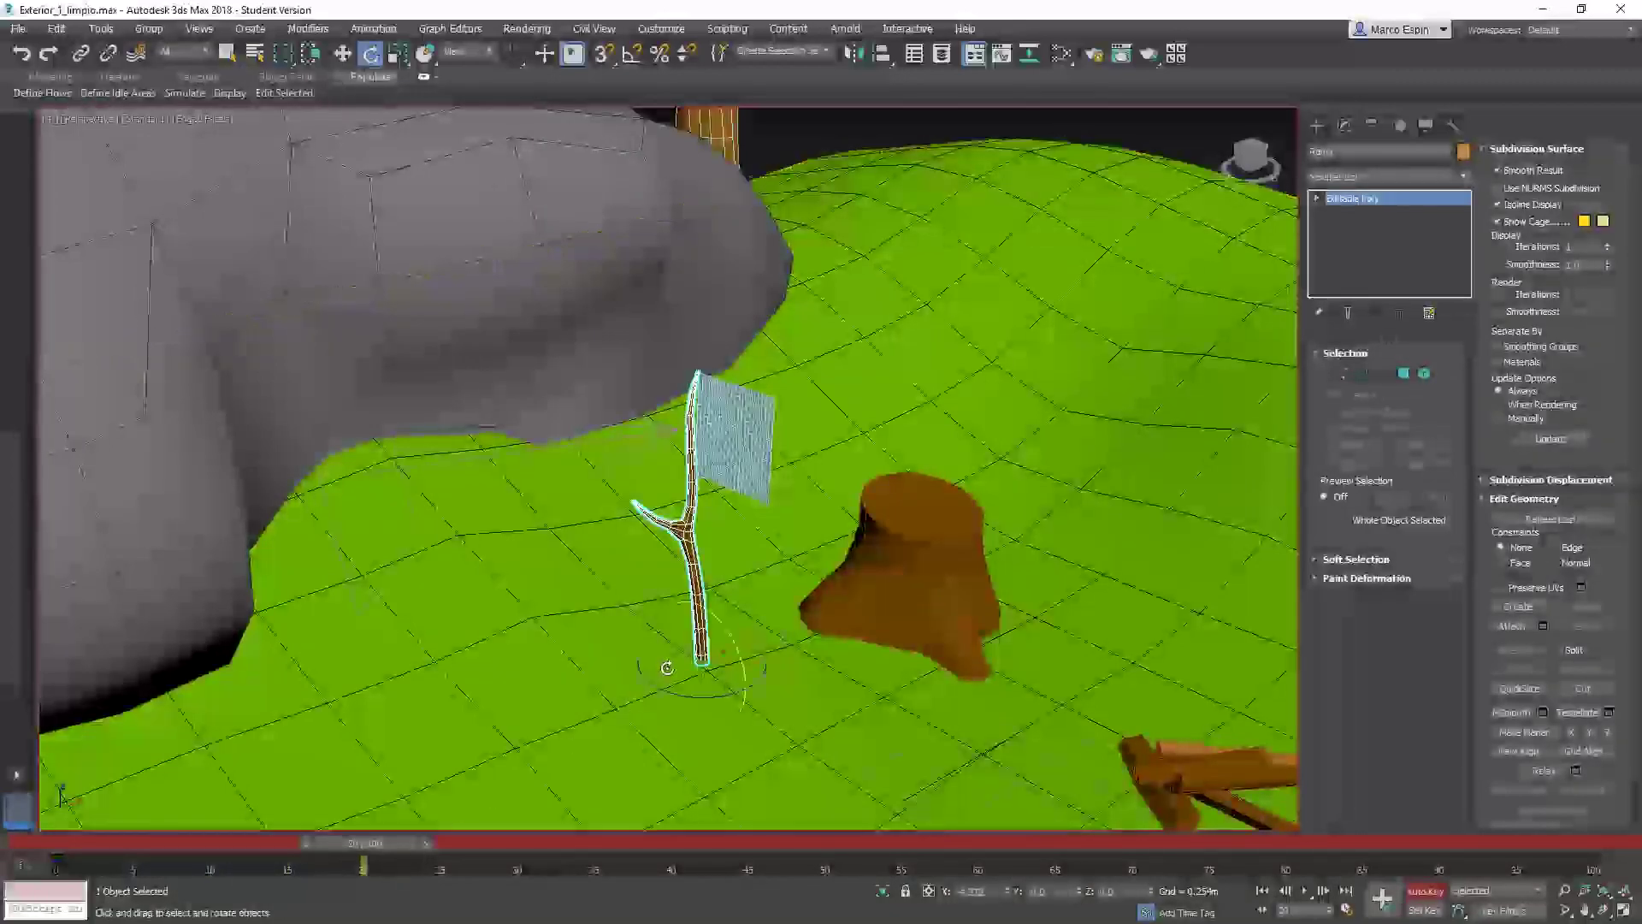
drag(668, 631, 624, 638)
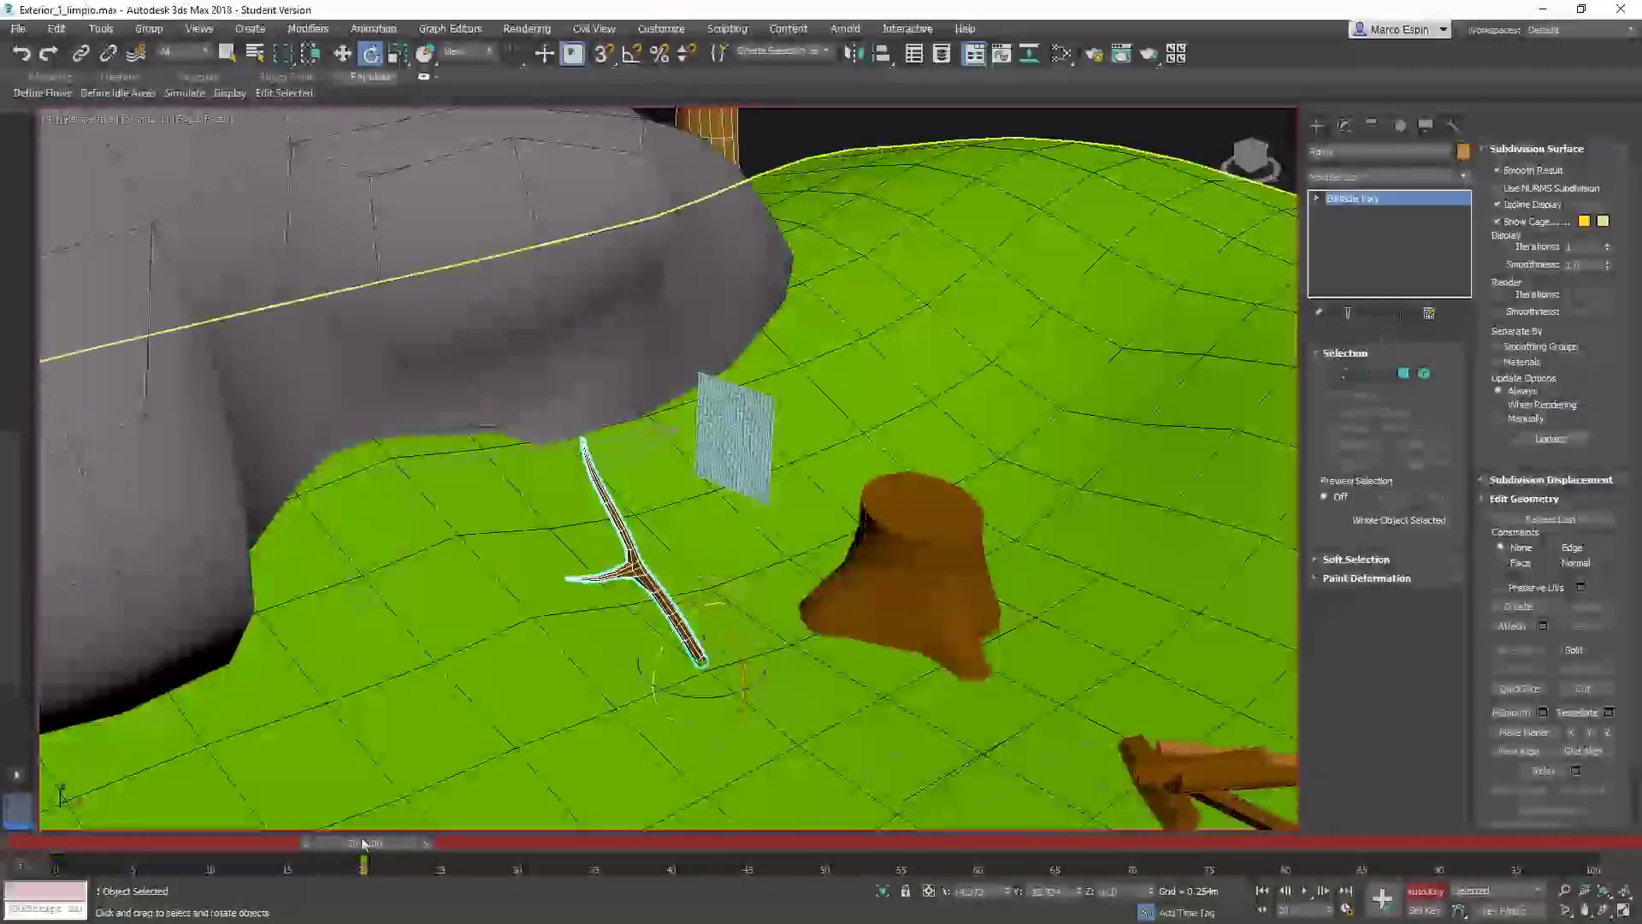
drag(674, 872, 672, 872)
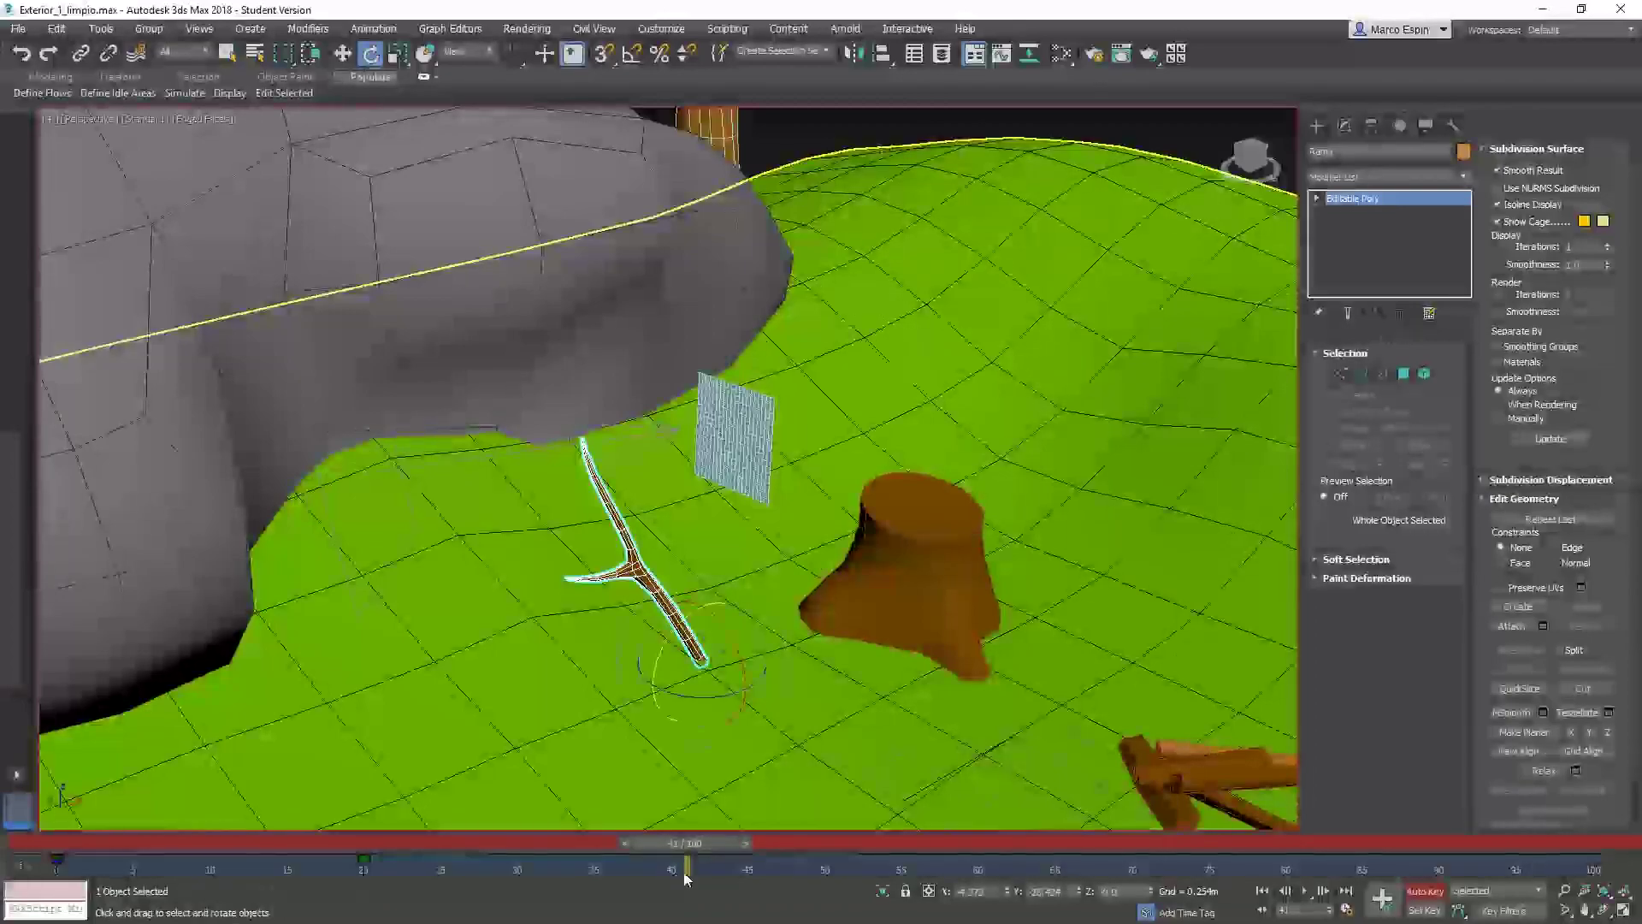
drag(658, 645, 732, 601)
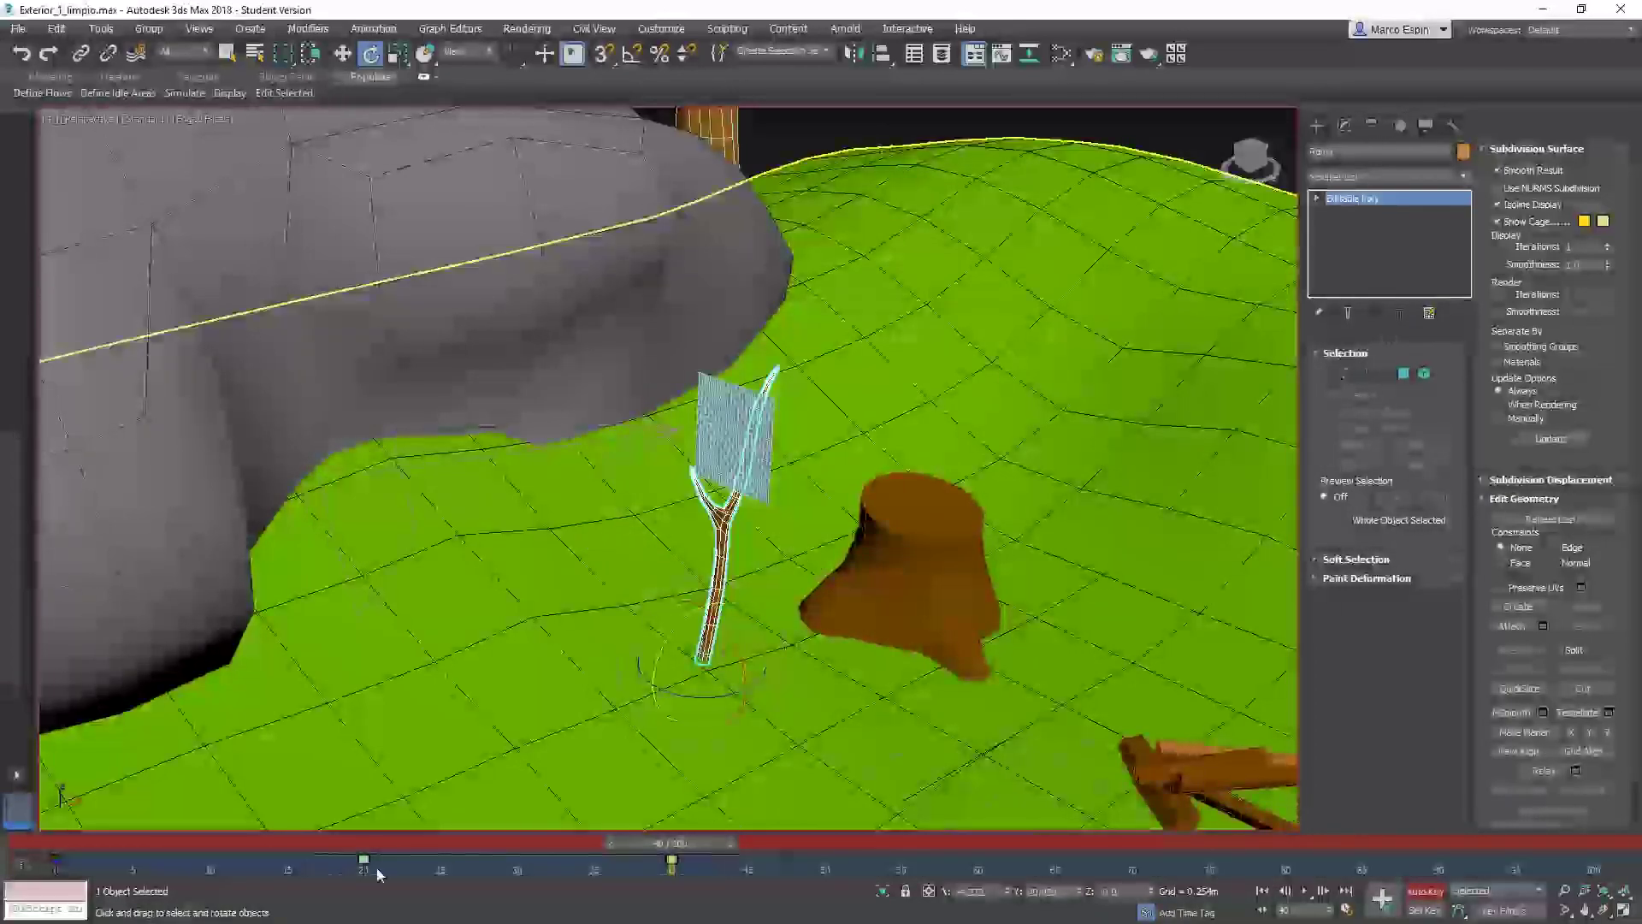
Copy the frame 20 branch key to frame 59 and play back to preview the sway
shift+drag(363, 860, 979, 916)
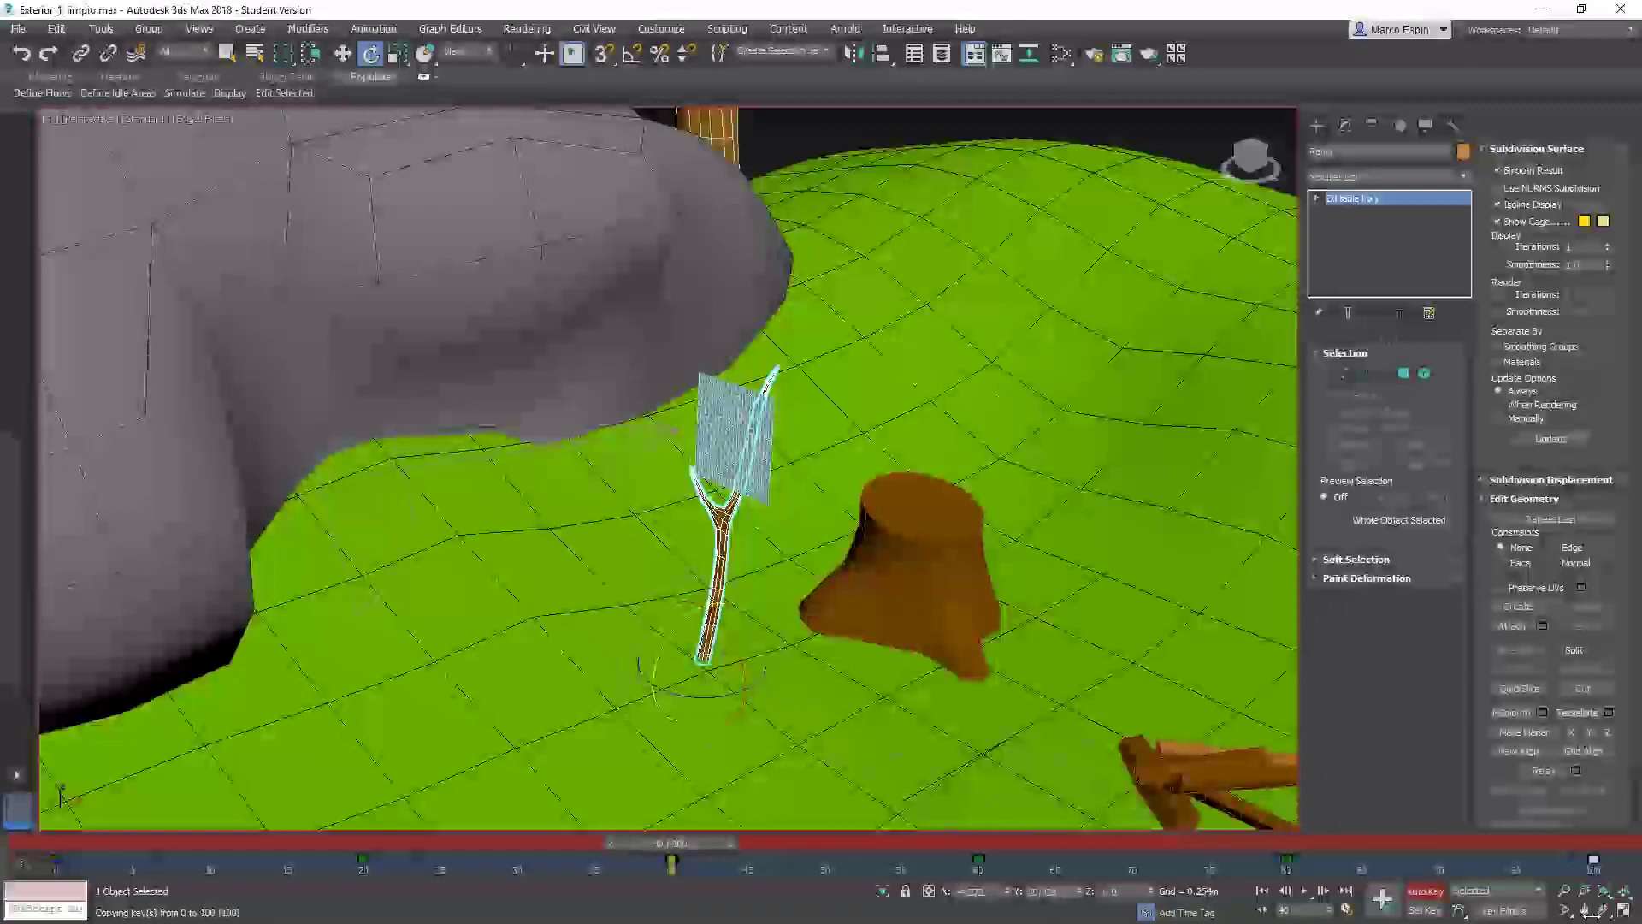
click(1305, 892)
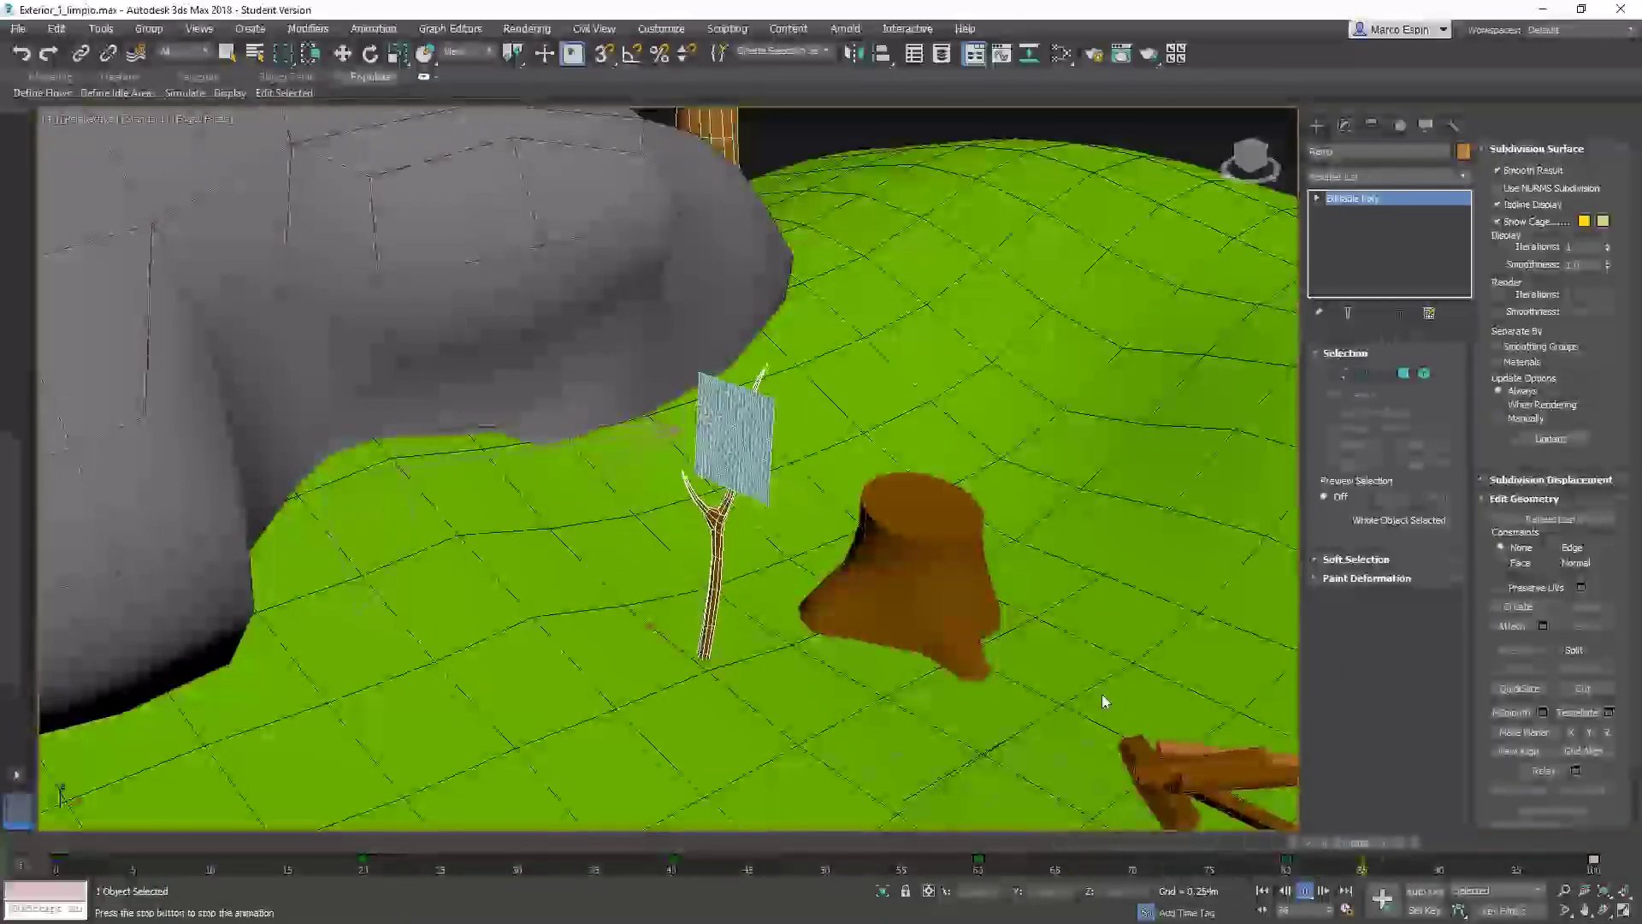
mouse_move(330, 843)
mouse_down()
mouse_move(127, 842)
mouse_move(47, 866)
mouse_up()
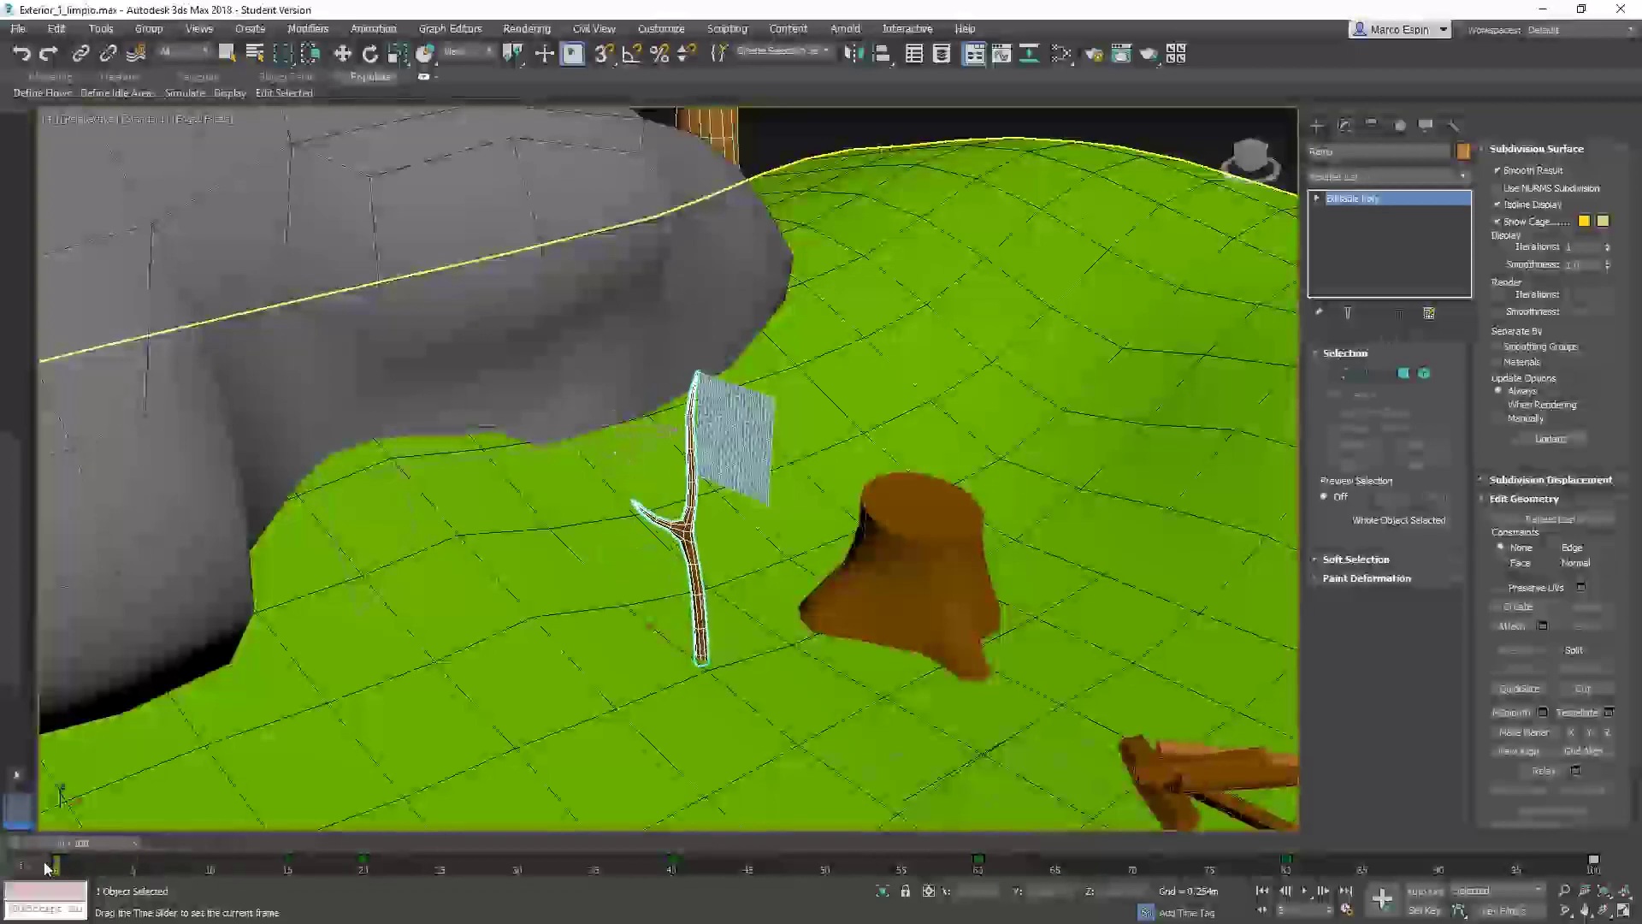
Select the cloth flag and run its Cloth simulation from the first frame
click(754, 446)
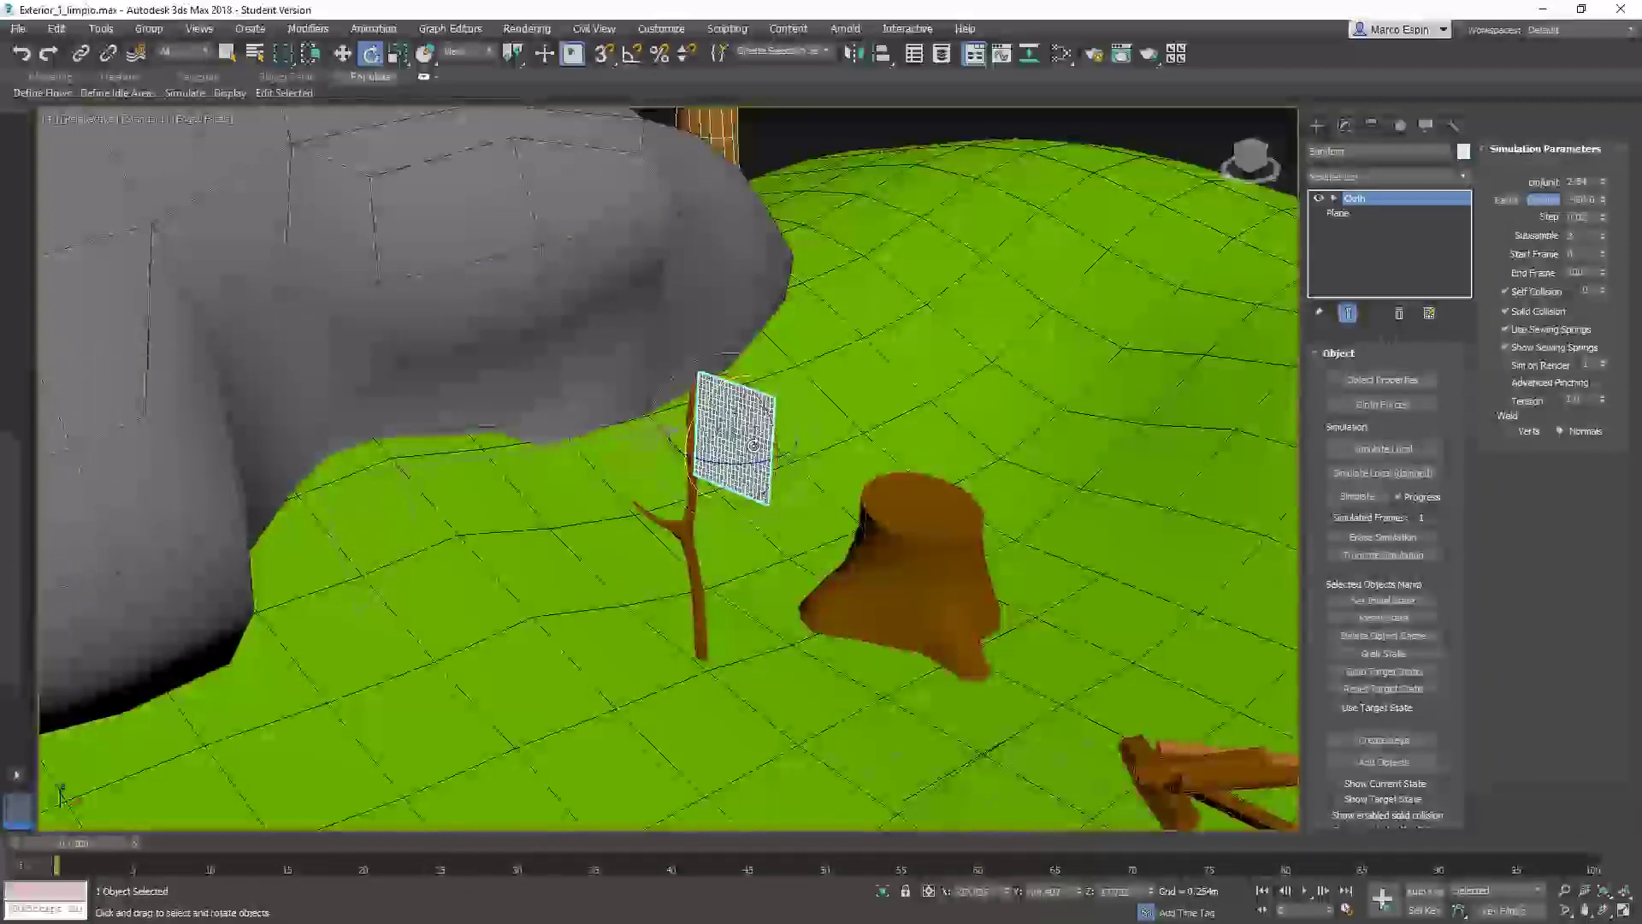
alt+middle_drag(747, 501, 770, 496)
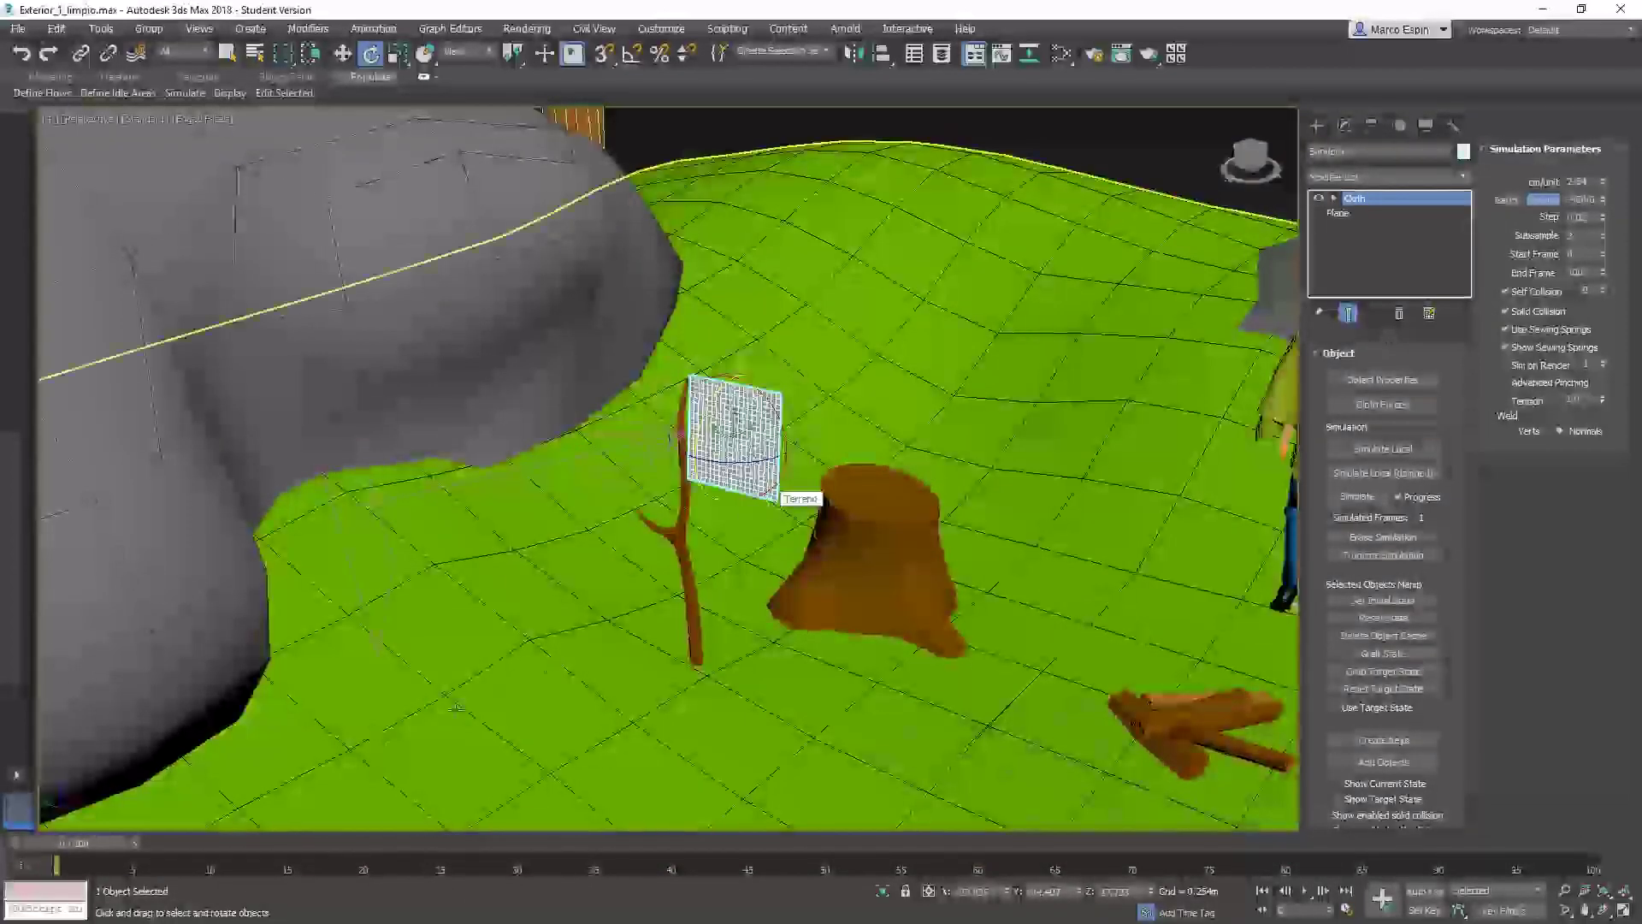
mouse_move(56, 844)
mouse_down()
mouse_move(1503, 844)
mouse_move(57, 844)
mouse_up()
key(e)
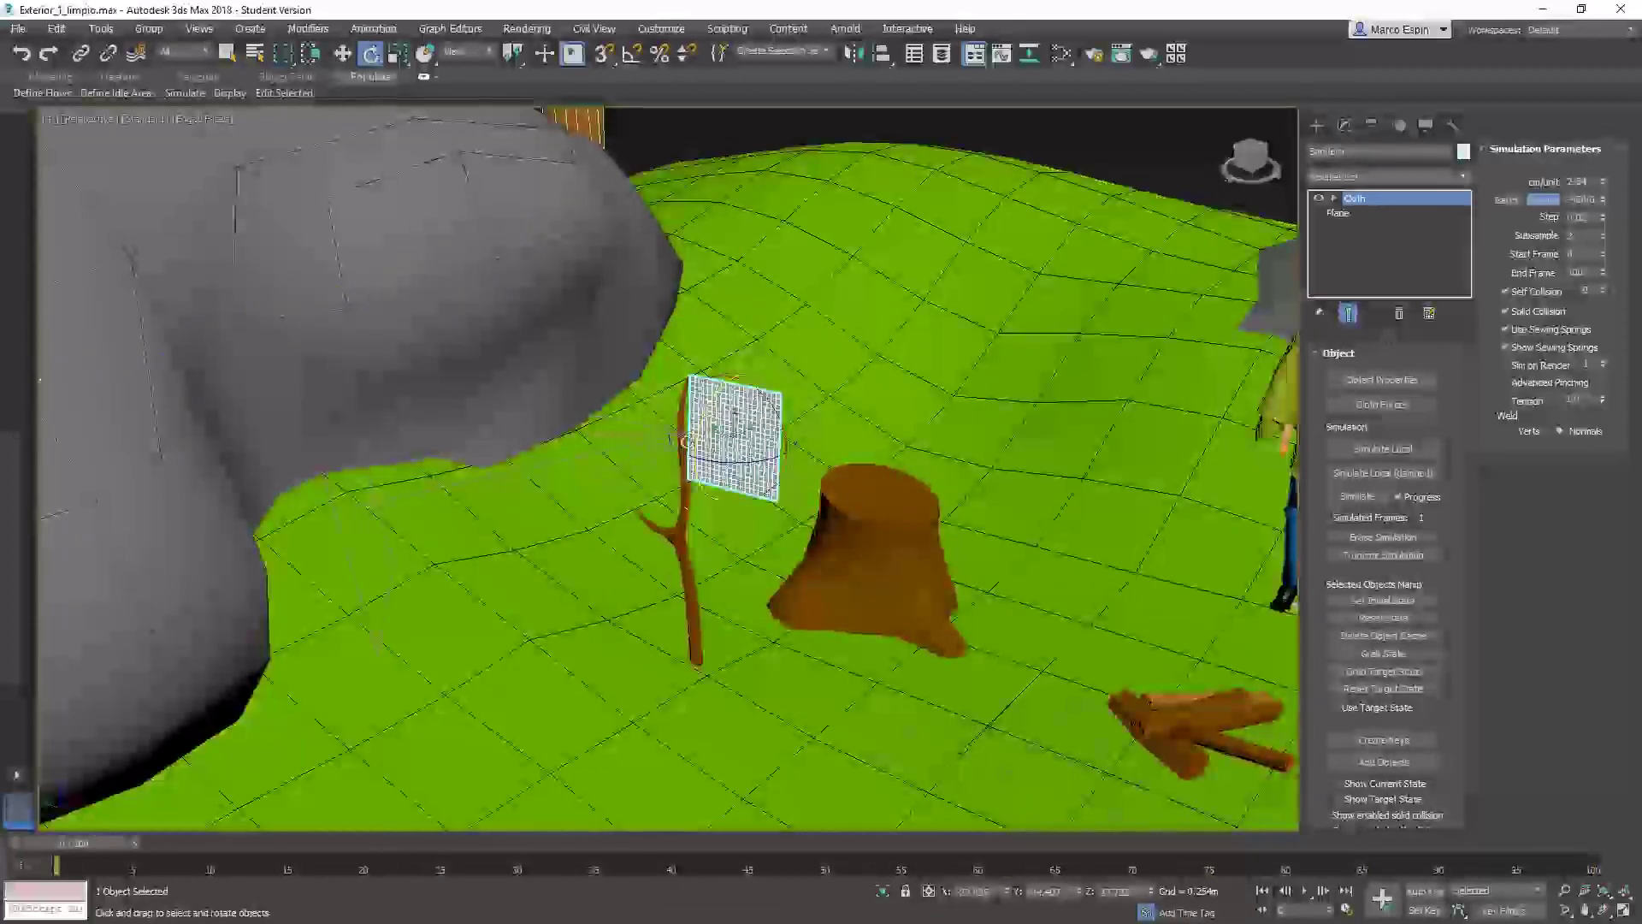
click(1369, 501)
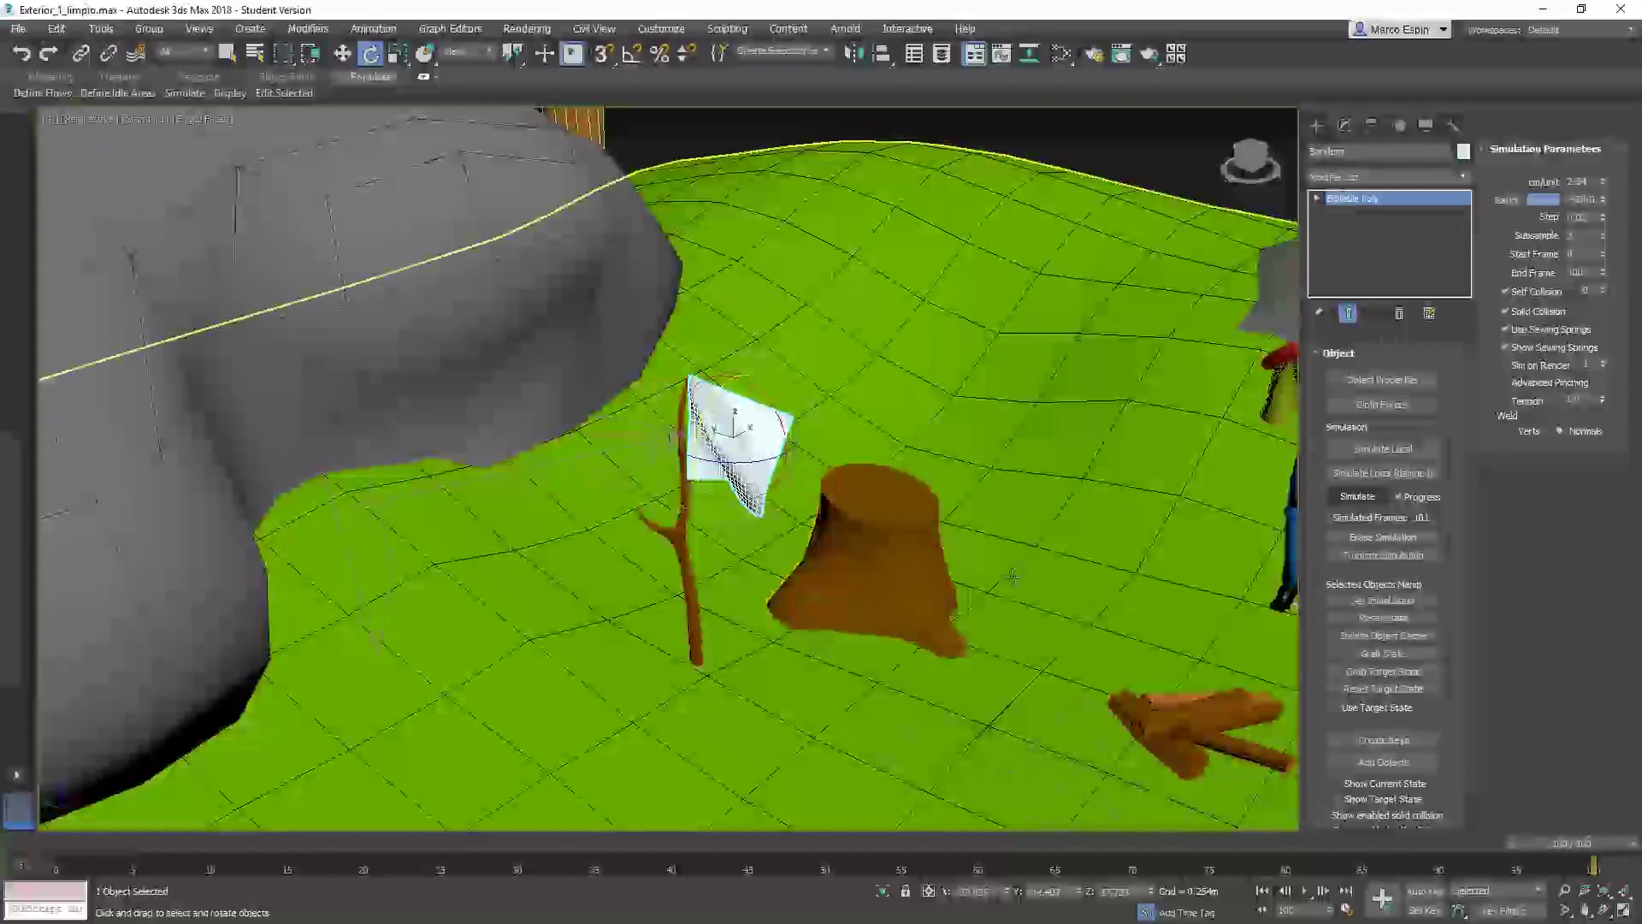
Play back the simulated flag, then stop at frame 0
click(1034, 765)
click(1320, 894)
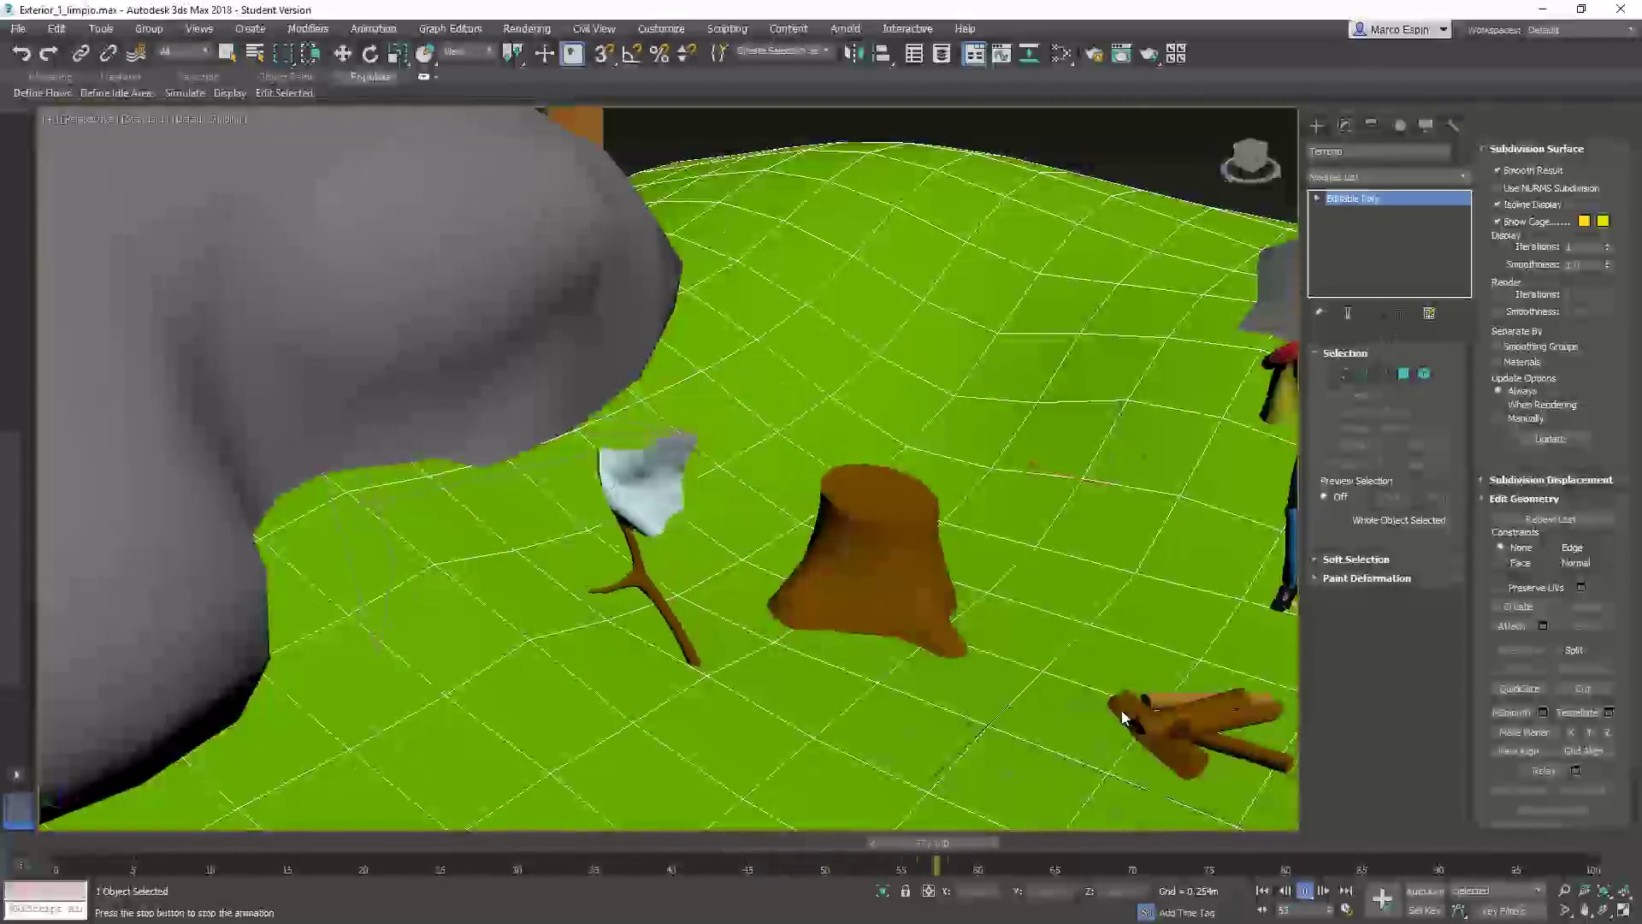
click(1262, 891)
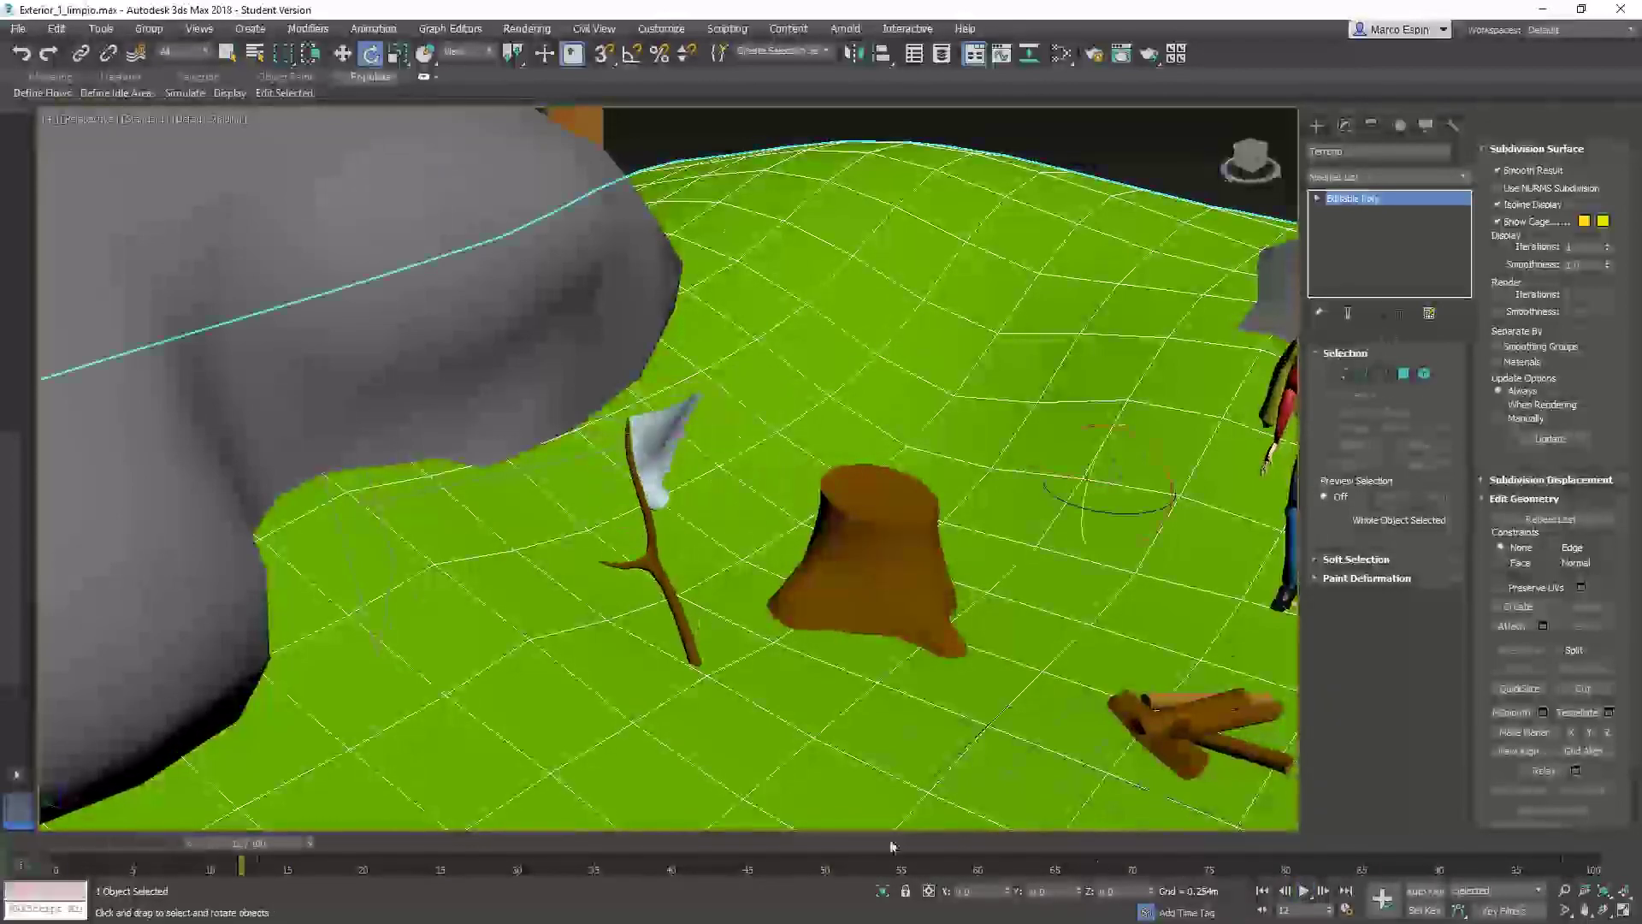
key(e)
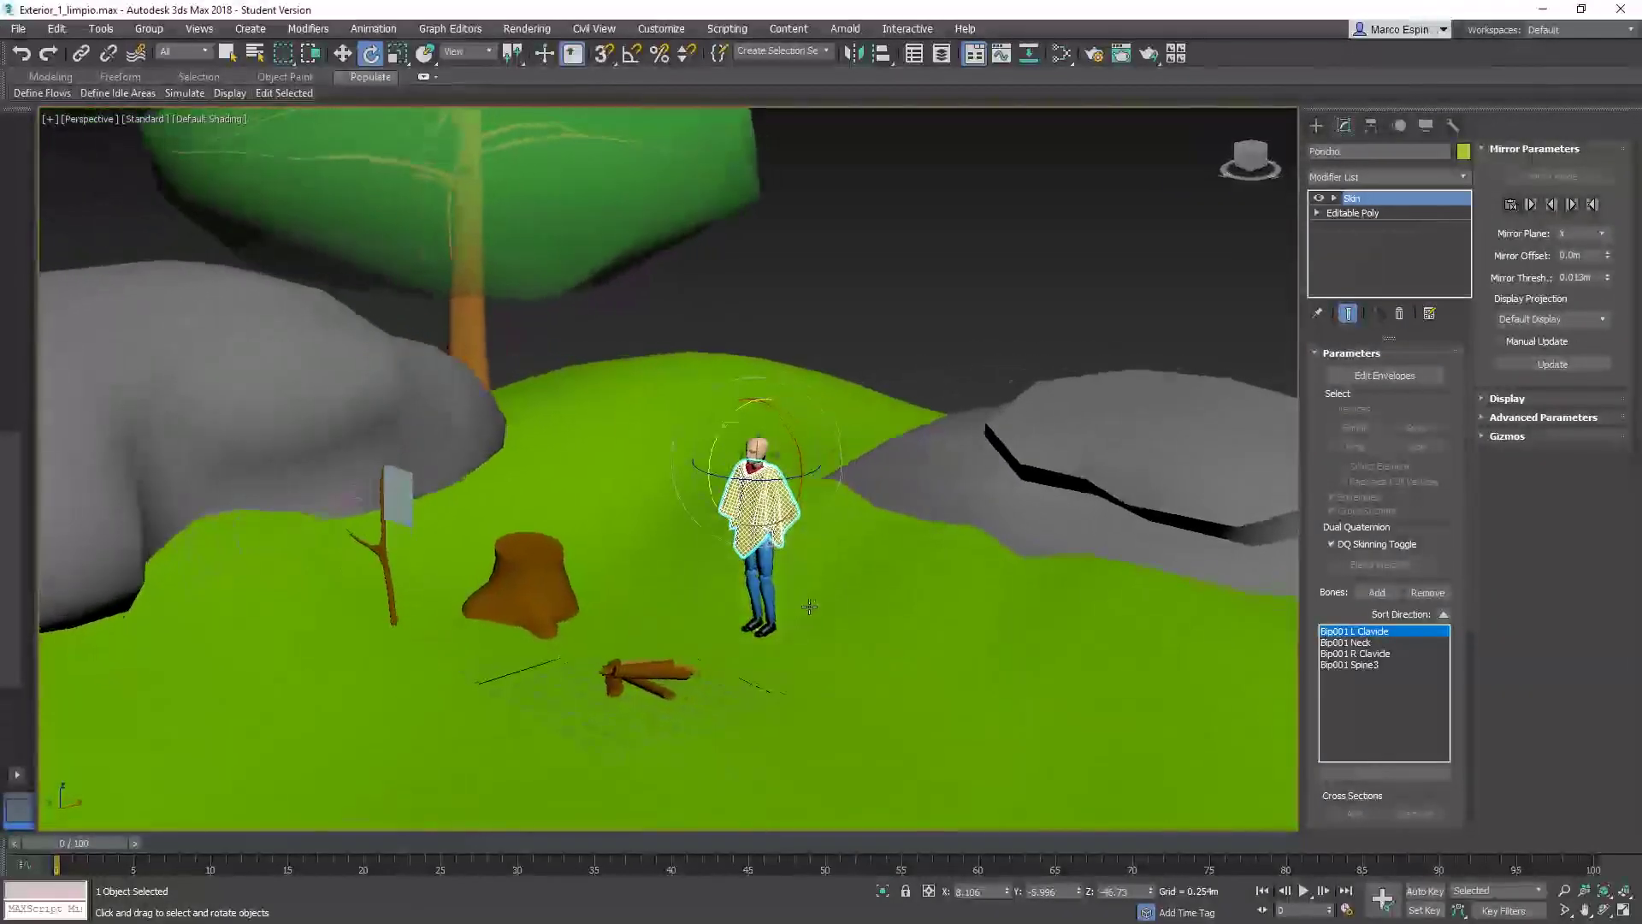
Orbit to the character and browse its objects in Scene Explorer
key(w)
mouse_move(809, 607)
alt+middle_down()
mouse_move(828, 545)
mouse_move(780, 500)
mouse_move(734, 374)
mouse_move(941, 73)
alt+middle_up()
scroll(780, 500, up, 5)
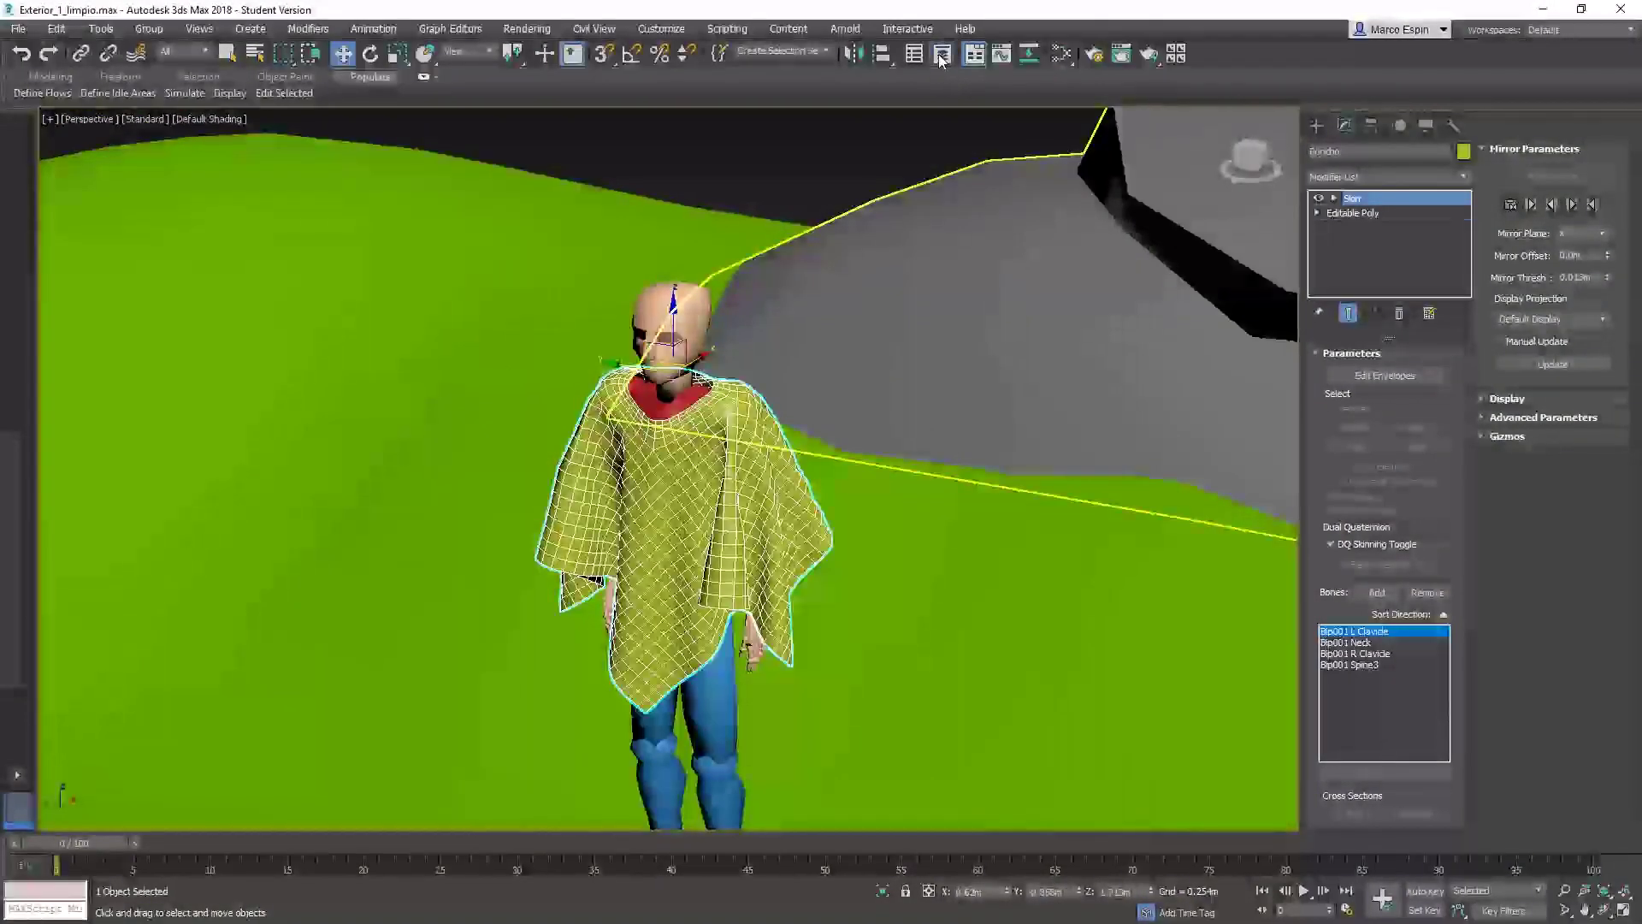
click(941, 56)
click(74, 257)
scroll(187, 385, down, 5)
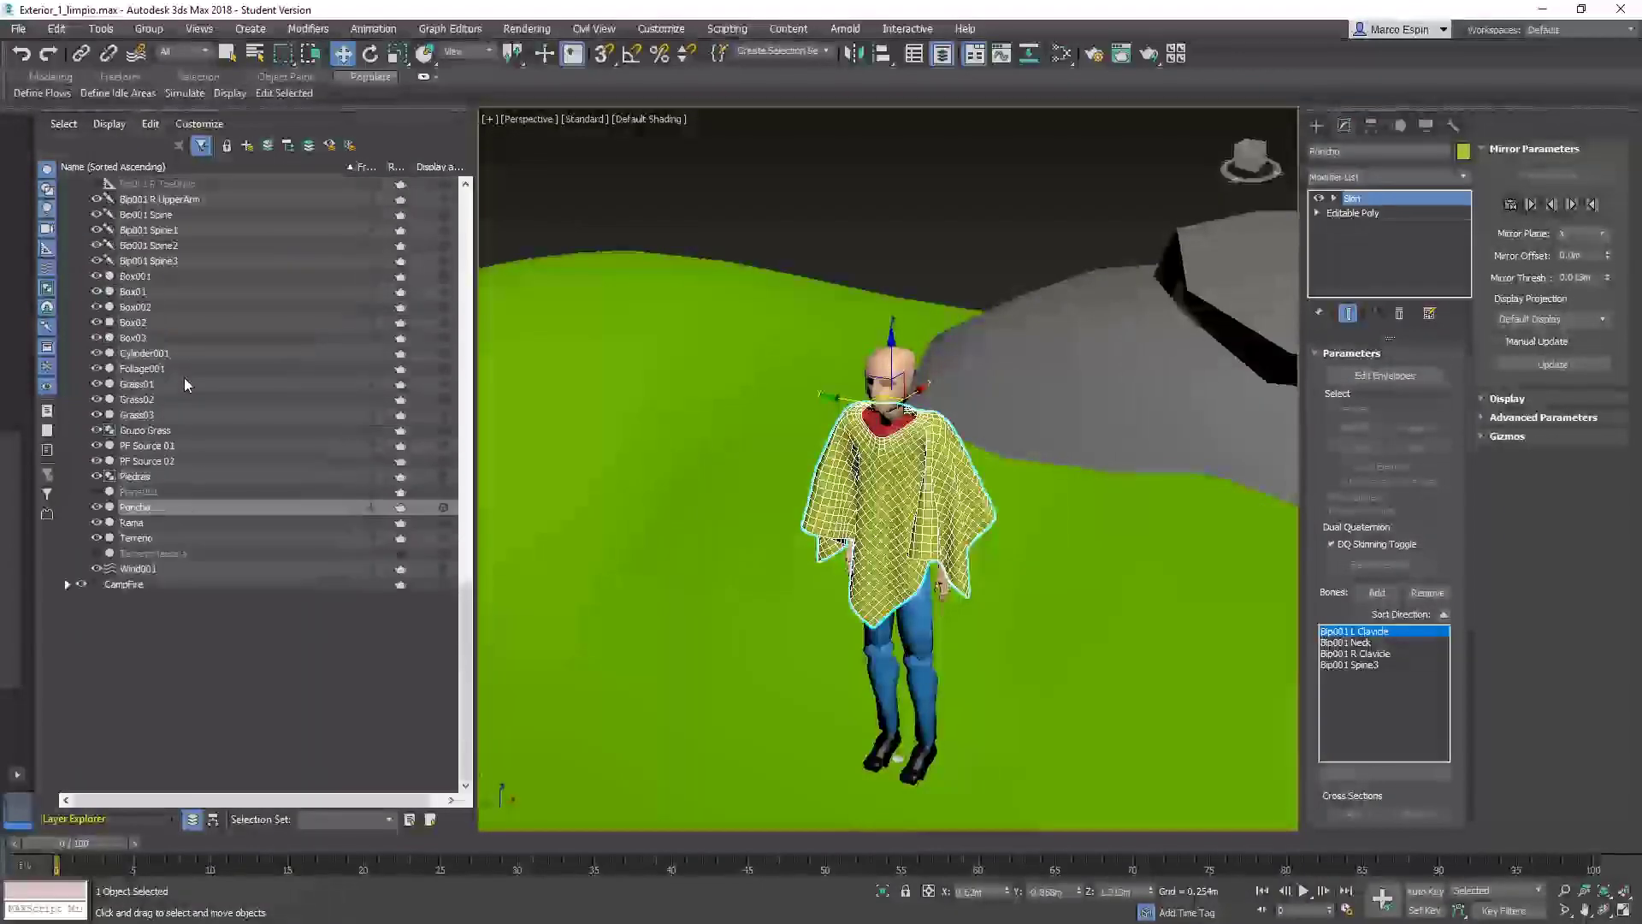
scroll(187, 385, up, 9)
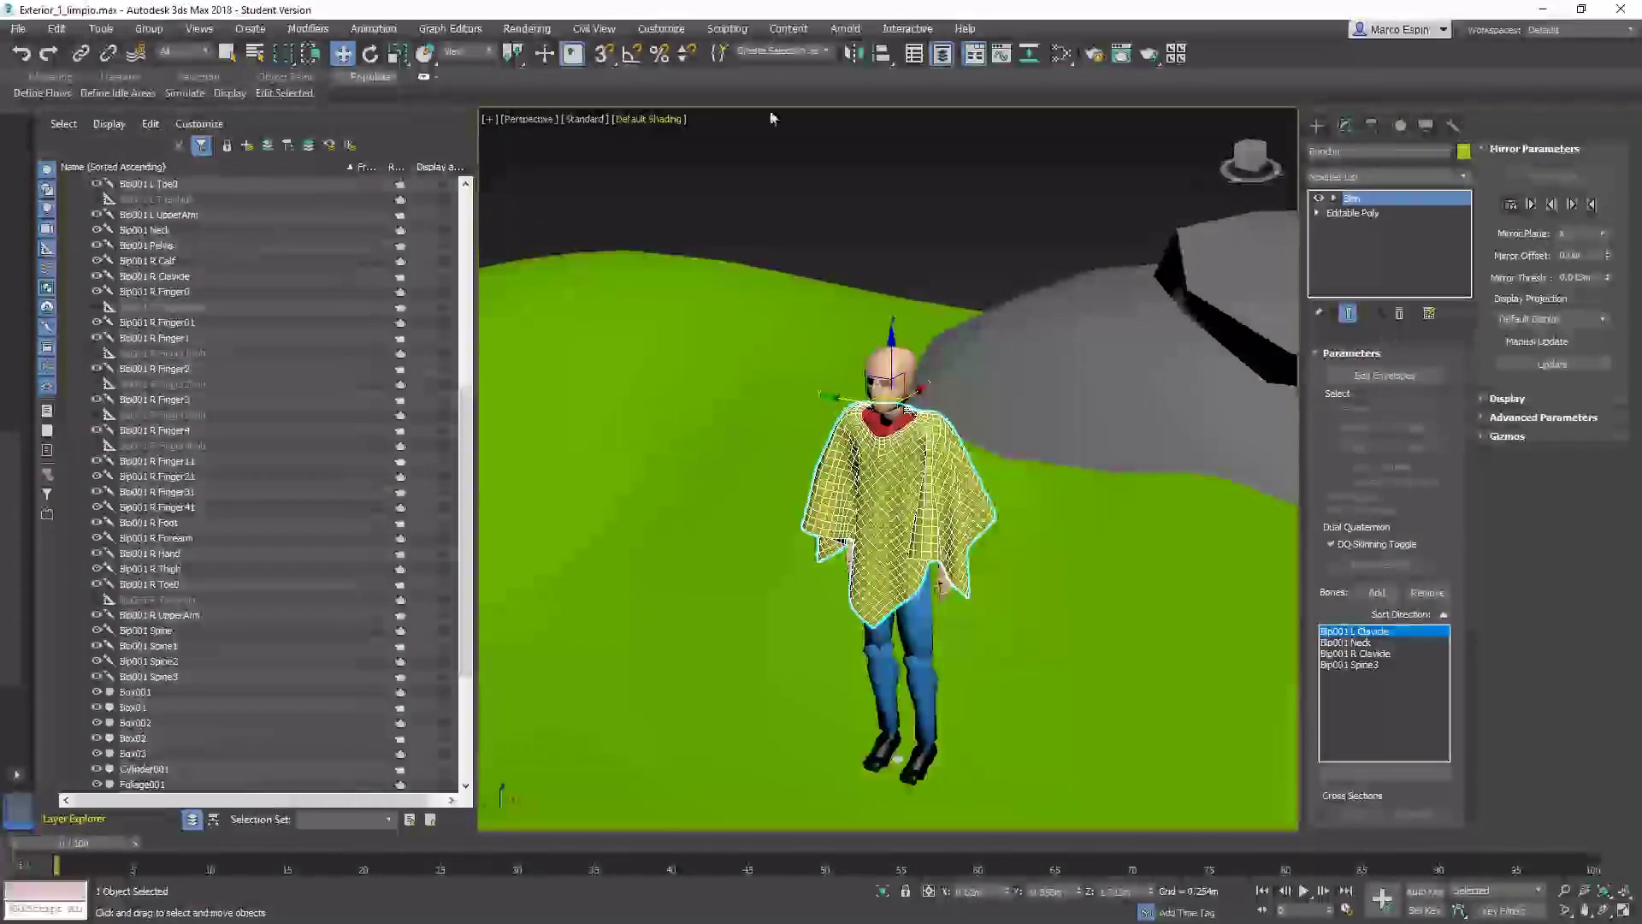
click(941, 56)
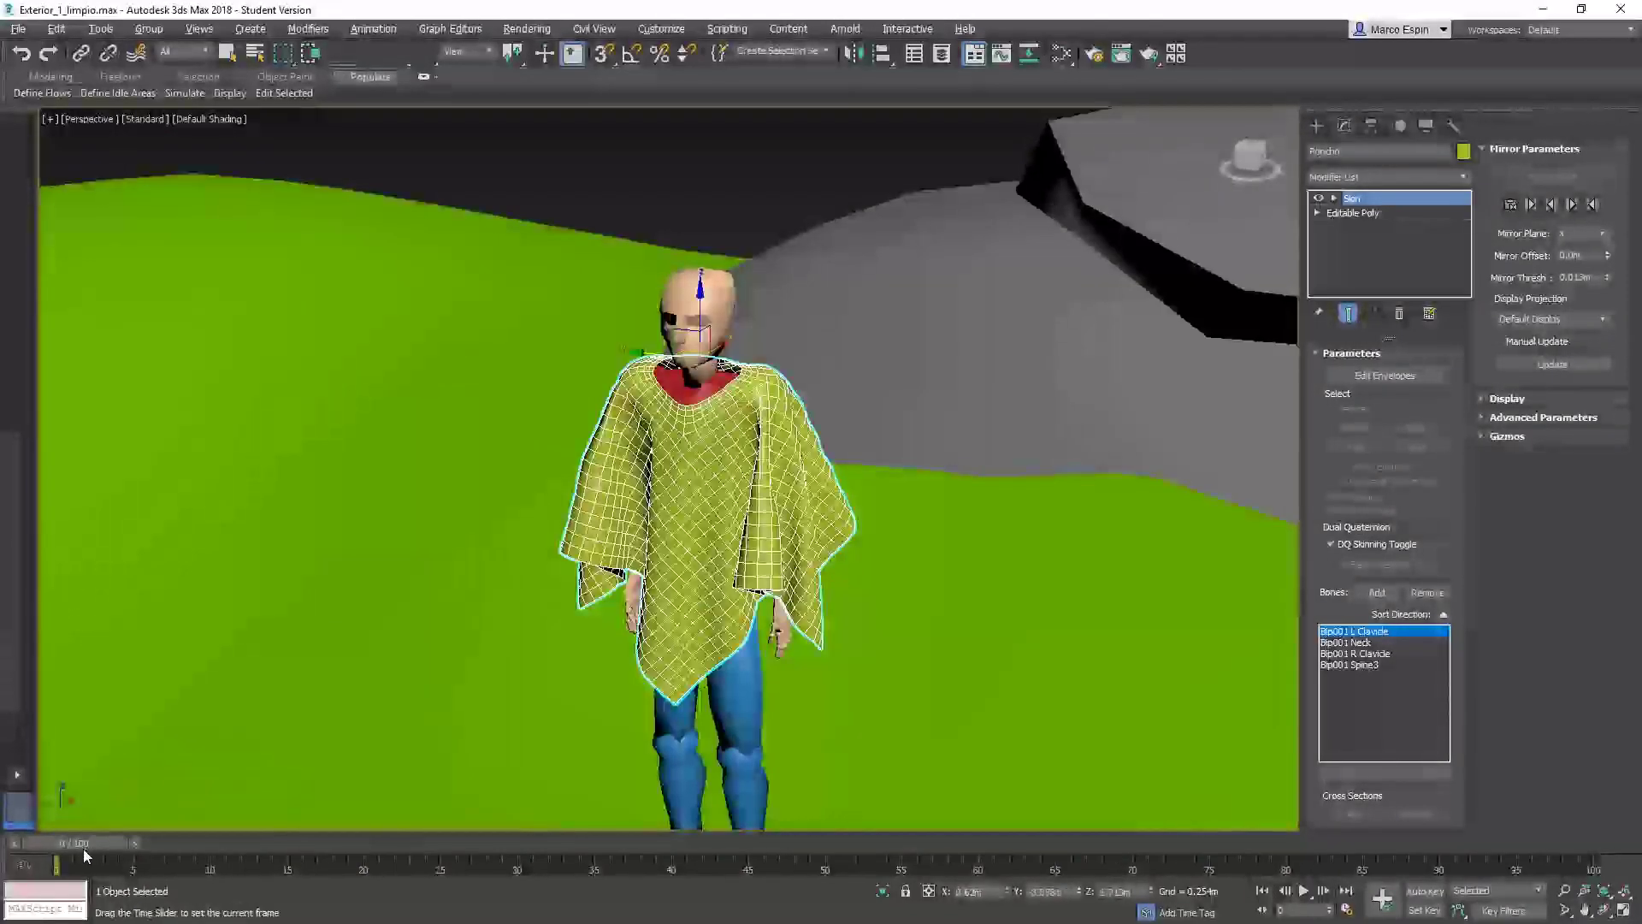
Scrub the animation and orbit around the character to inspect the skinned poncho
drag(672, 843, 60, 877)
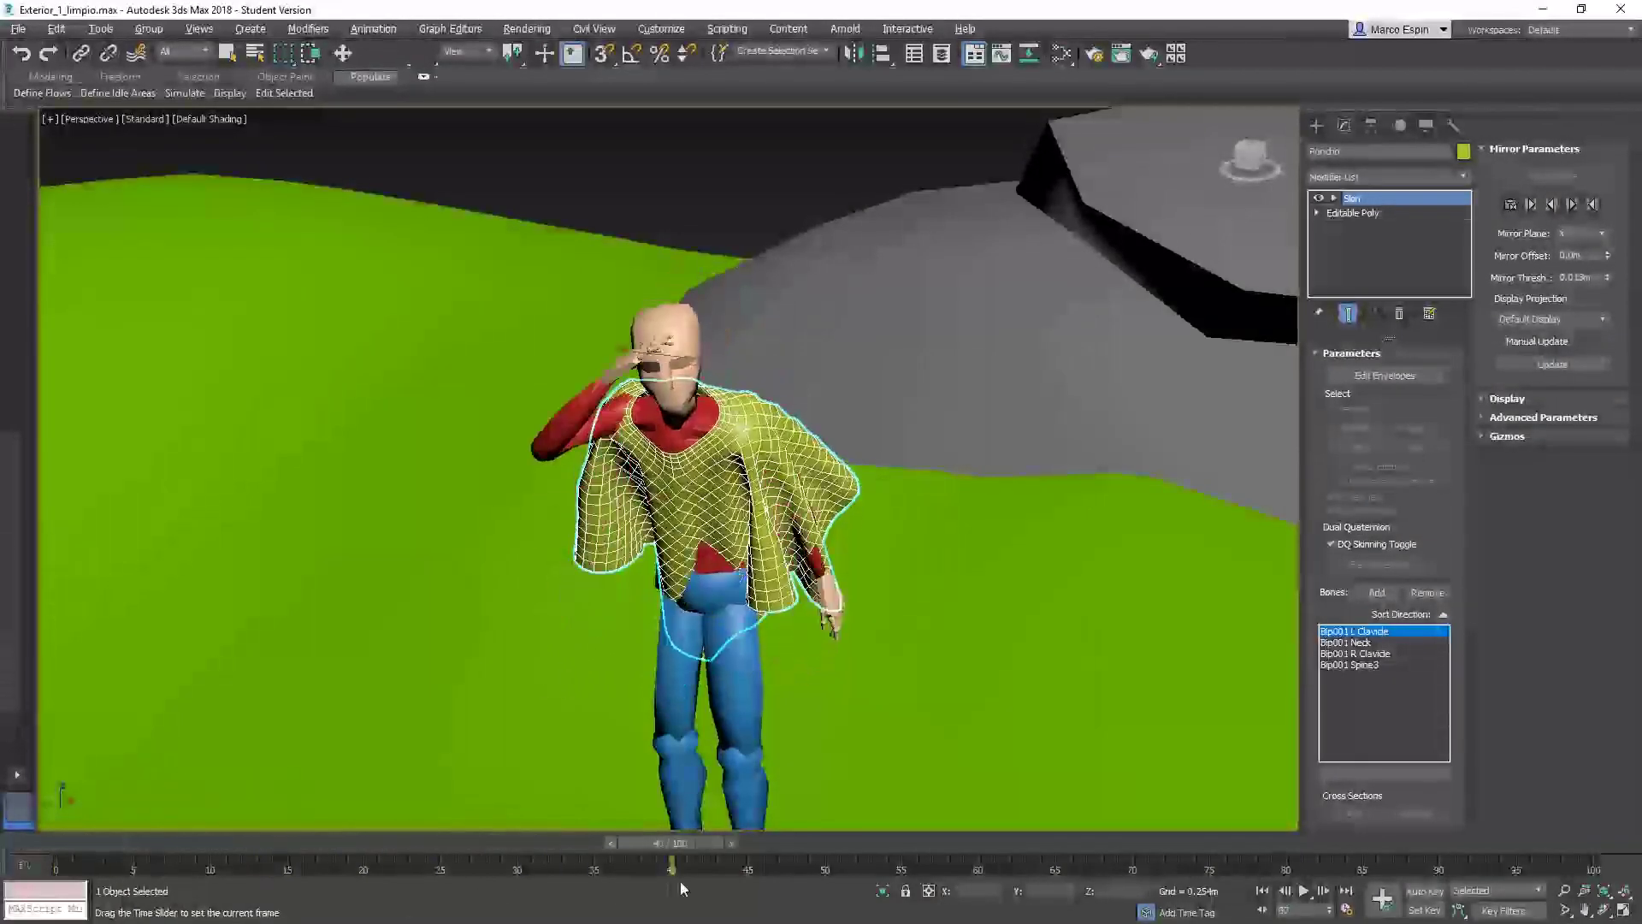
mouse_move(797, 455)
alt+middle_down()
mouse_move(845, 465)
mouse_move(721, 452)
mouse_move(691, 241)
alt+middle_up()
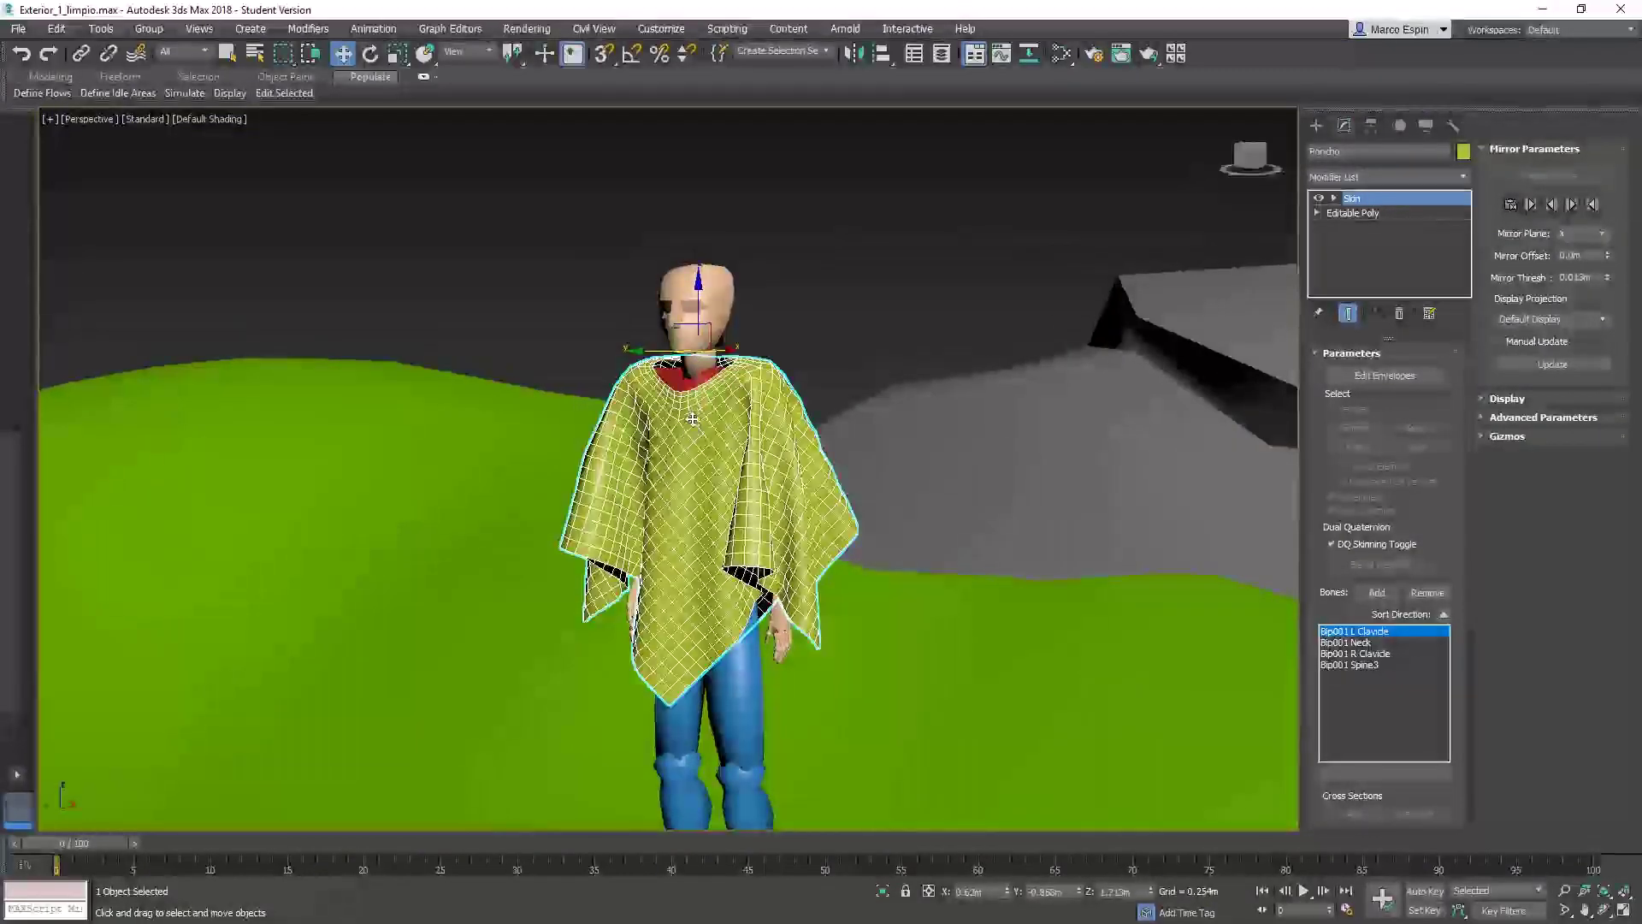
mouse_move(742, 489)
alt+middle_down()
mouse_move(773, 526)
mouse_move(751, 514)
mouse_move(1128, 426)
alt+middle_up()
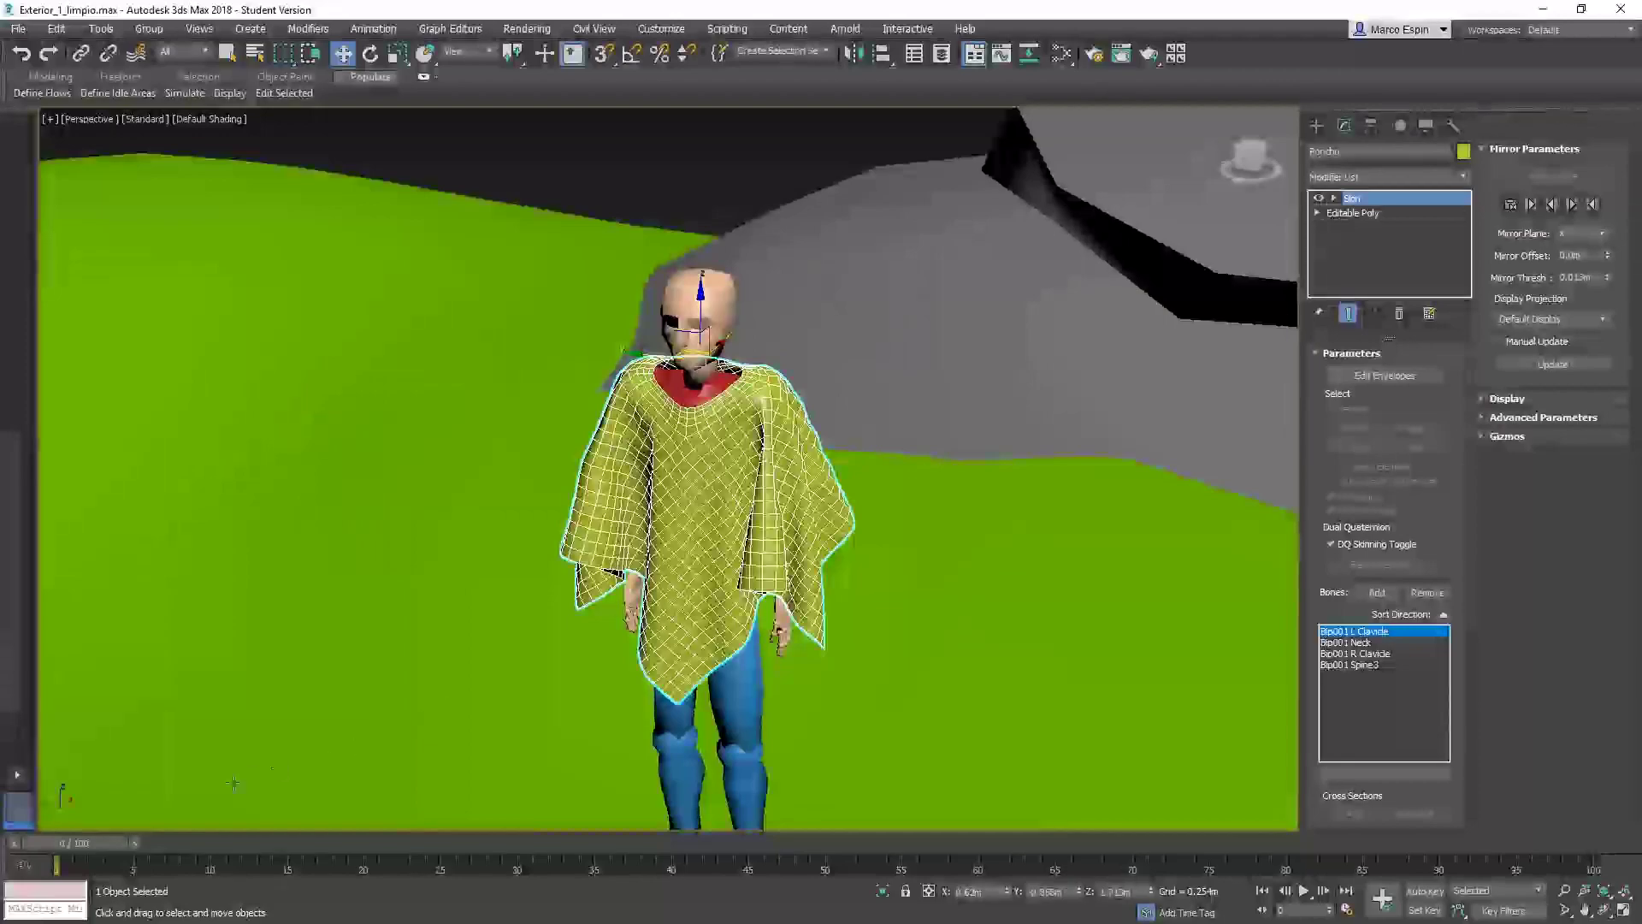
mouse_move(75, 846)
mouse_down()
mouse_move(347, 881)
mouse_move(56, 866)
mouse_up()
Inspect the poncho's Bip001 R Clavicle envelope, then turn Edit Envelopes off and select the poncho
key(w)
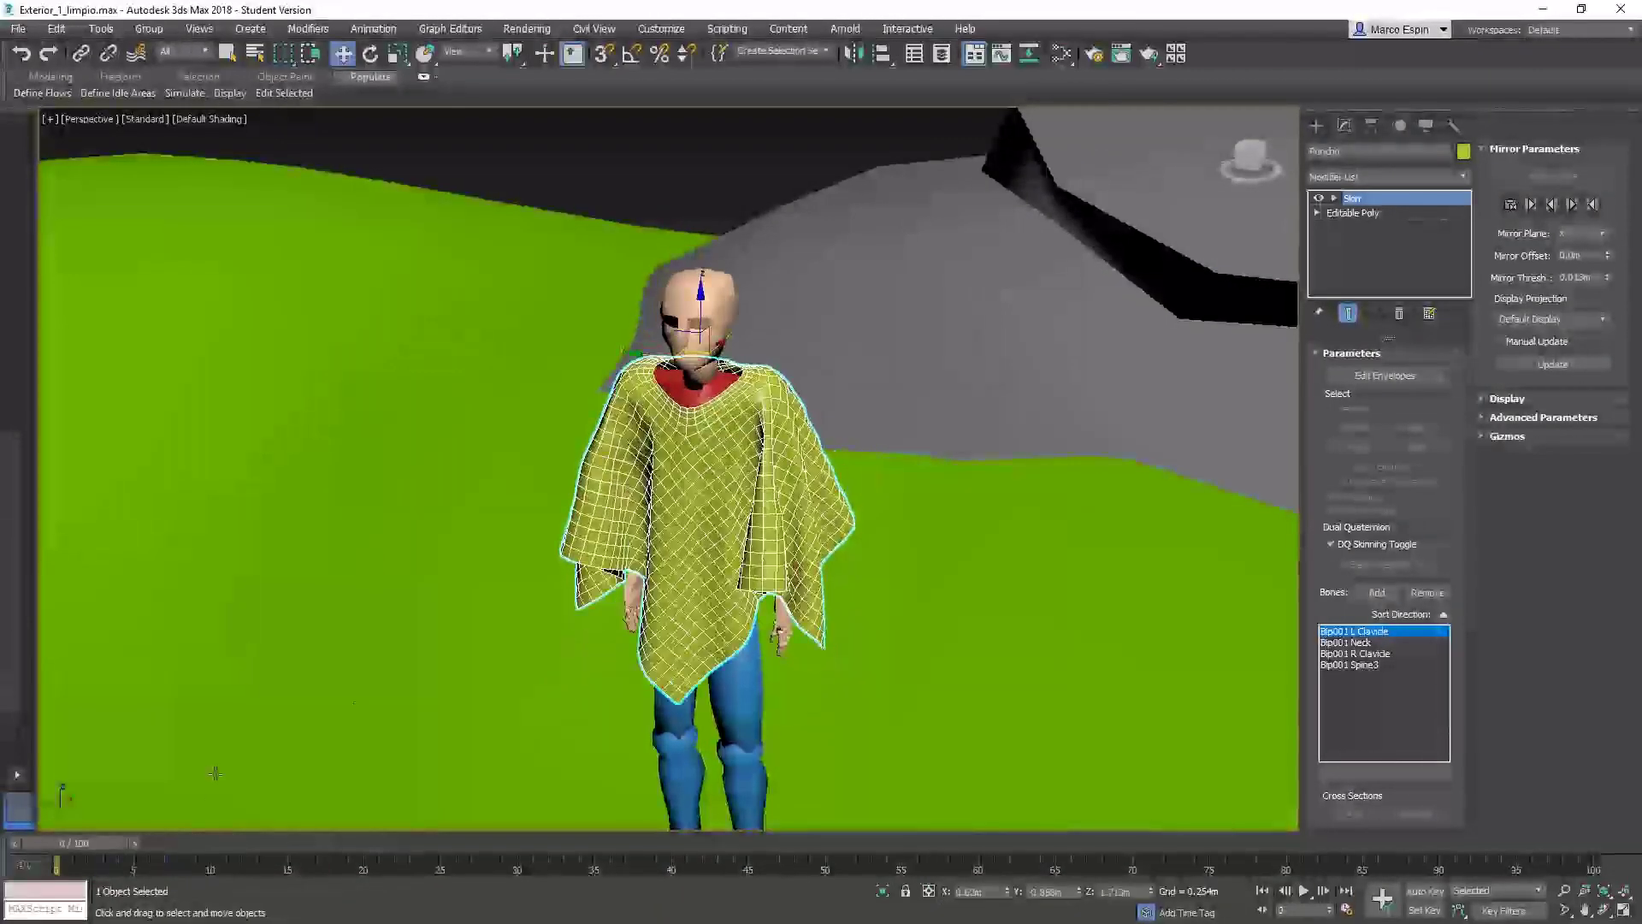
click(1385, 376)
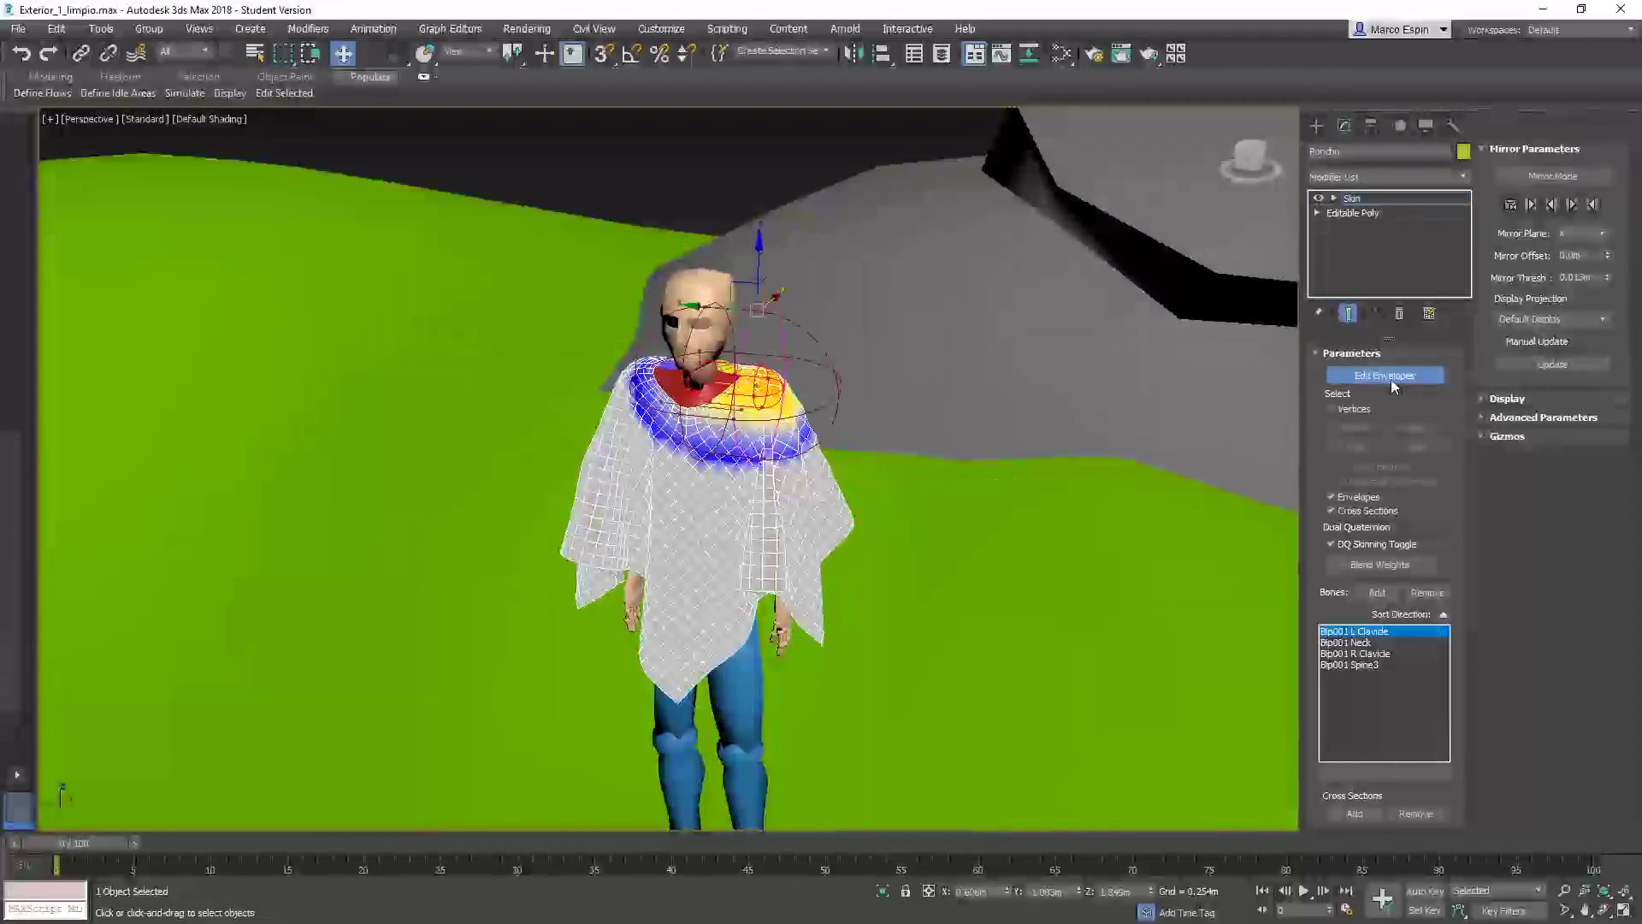
alt+middle_drag(701, 402, 741, 409)
scroll(740, 409, up, 4)
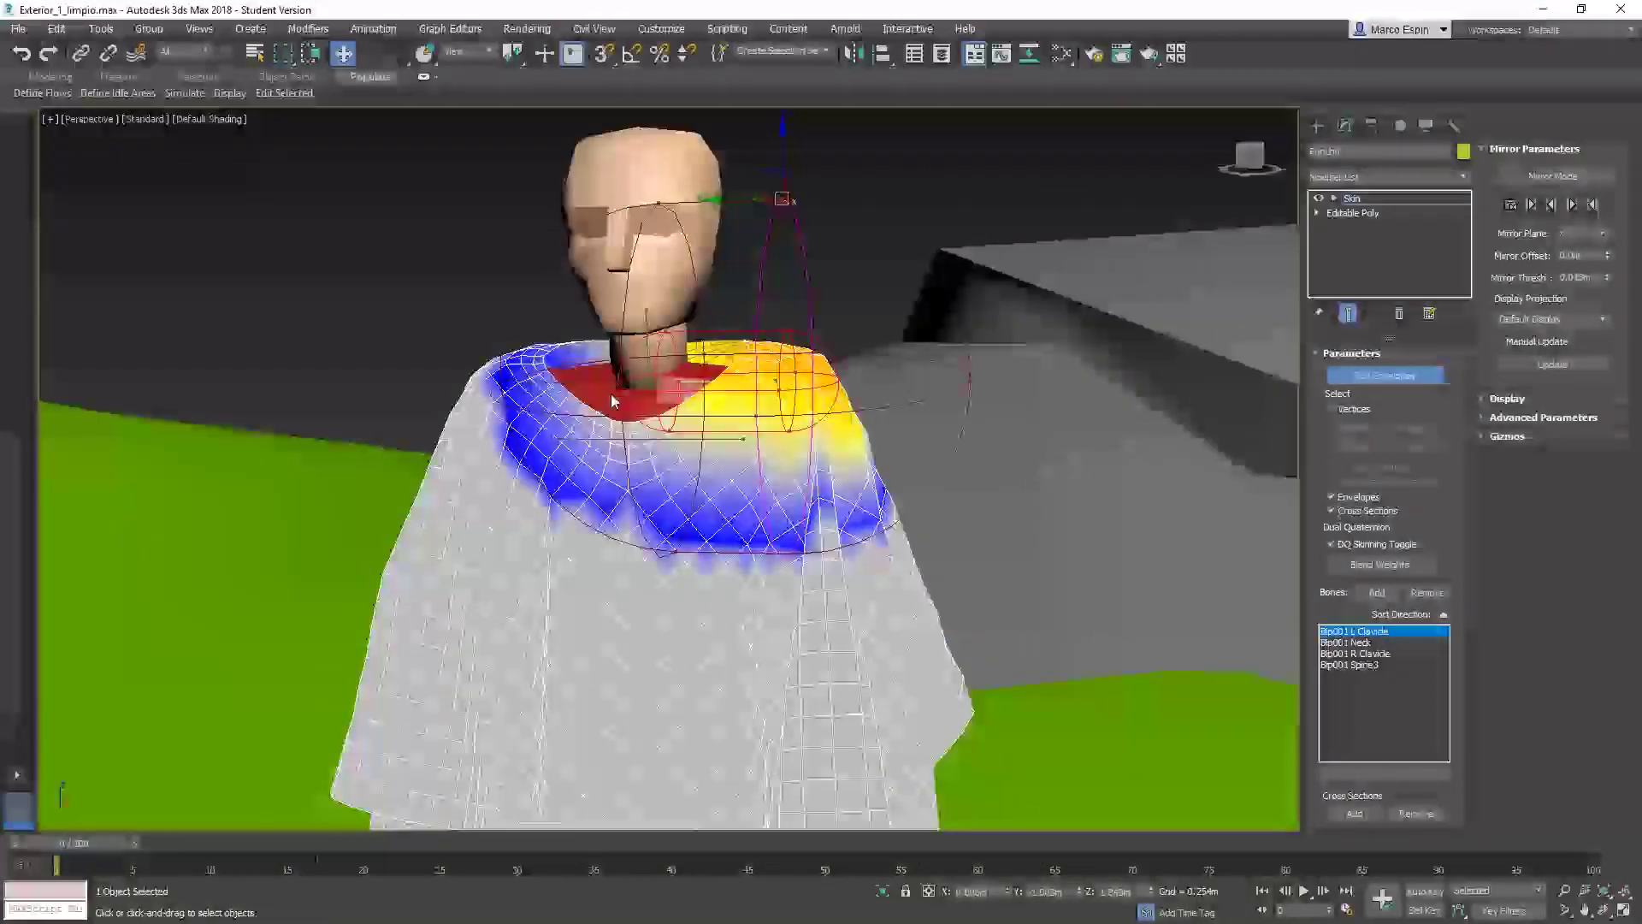
click(555, 385)
scroll(664, 635, down, 3)
scroll(680, 522, down, 3)
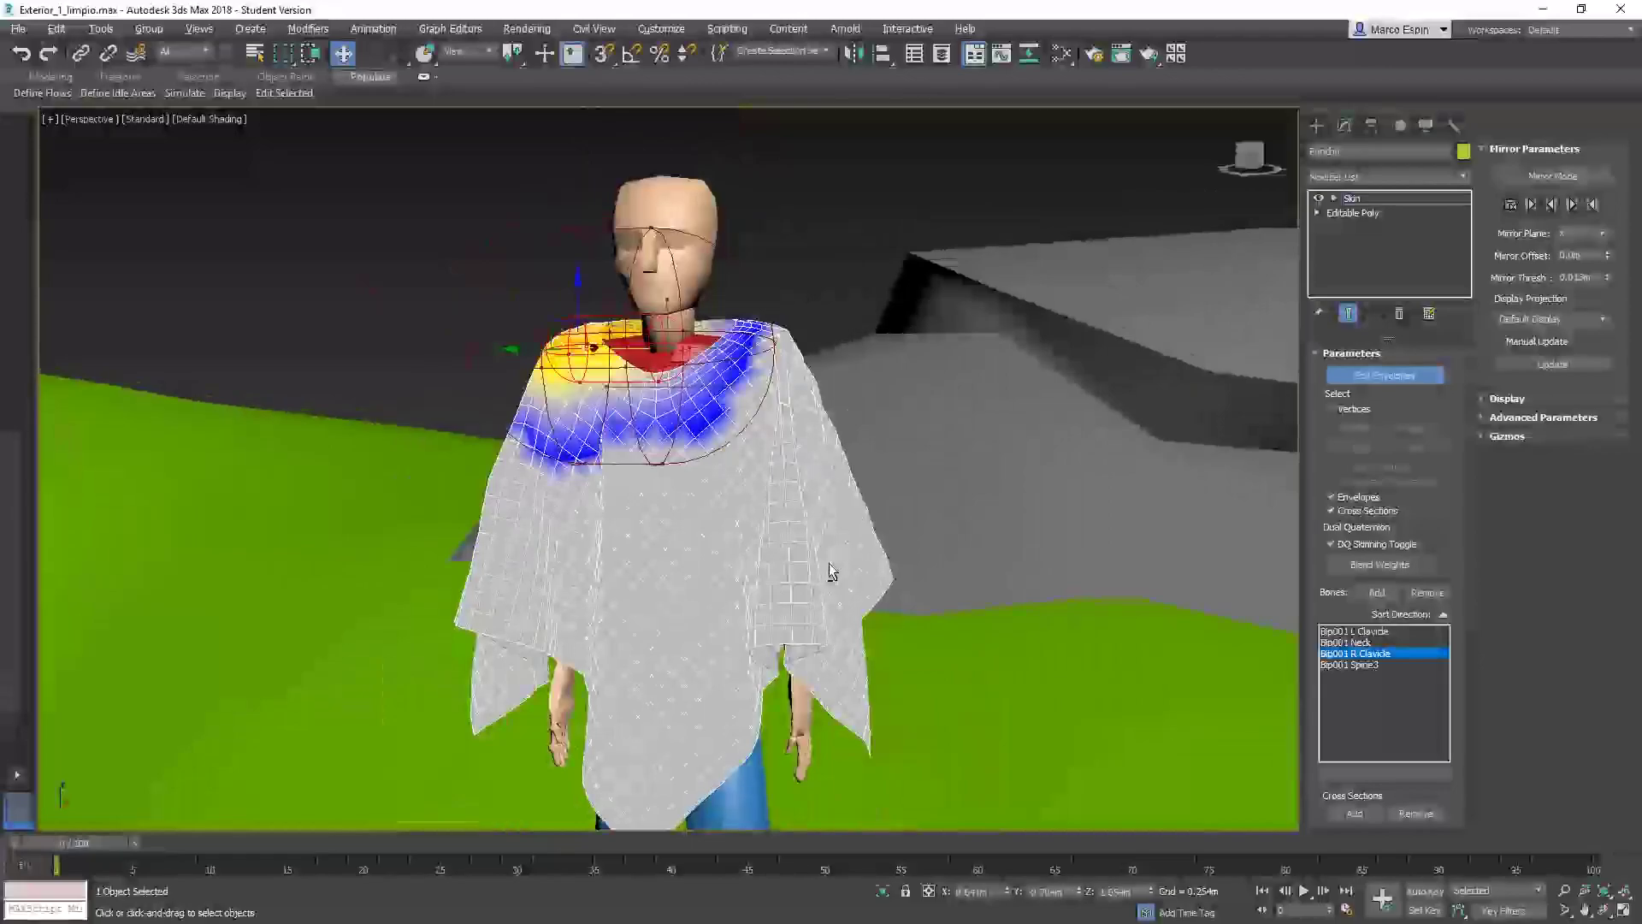
mouse_move(829, 563)
alt+middle_down()
mouse_move(763, 587)
mouse_move(732, 532)
alt+middle_up()
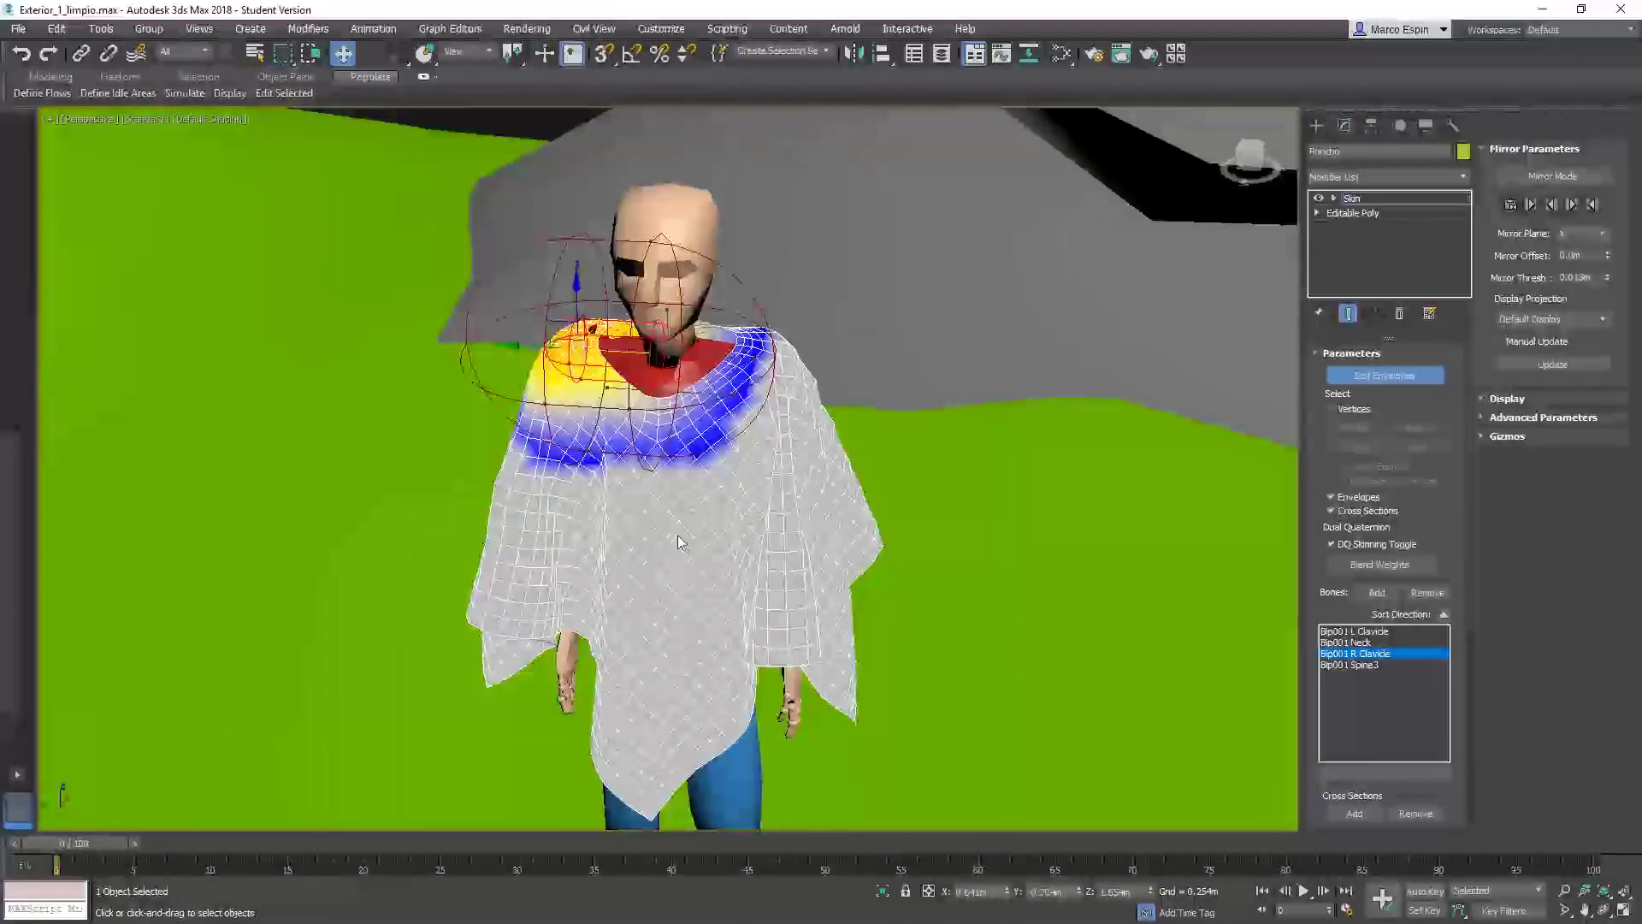
click(1365, 378)
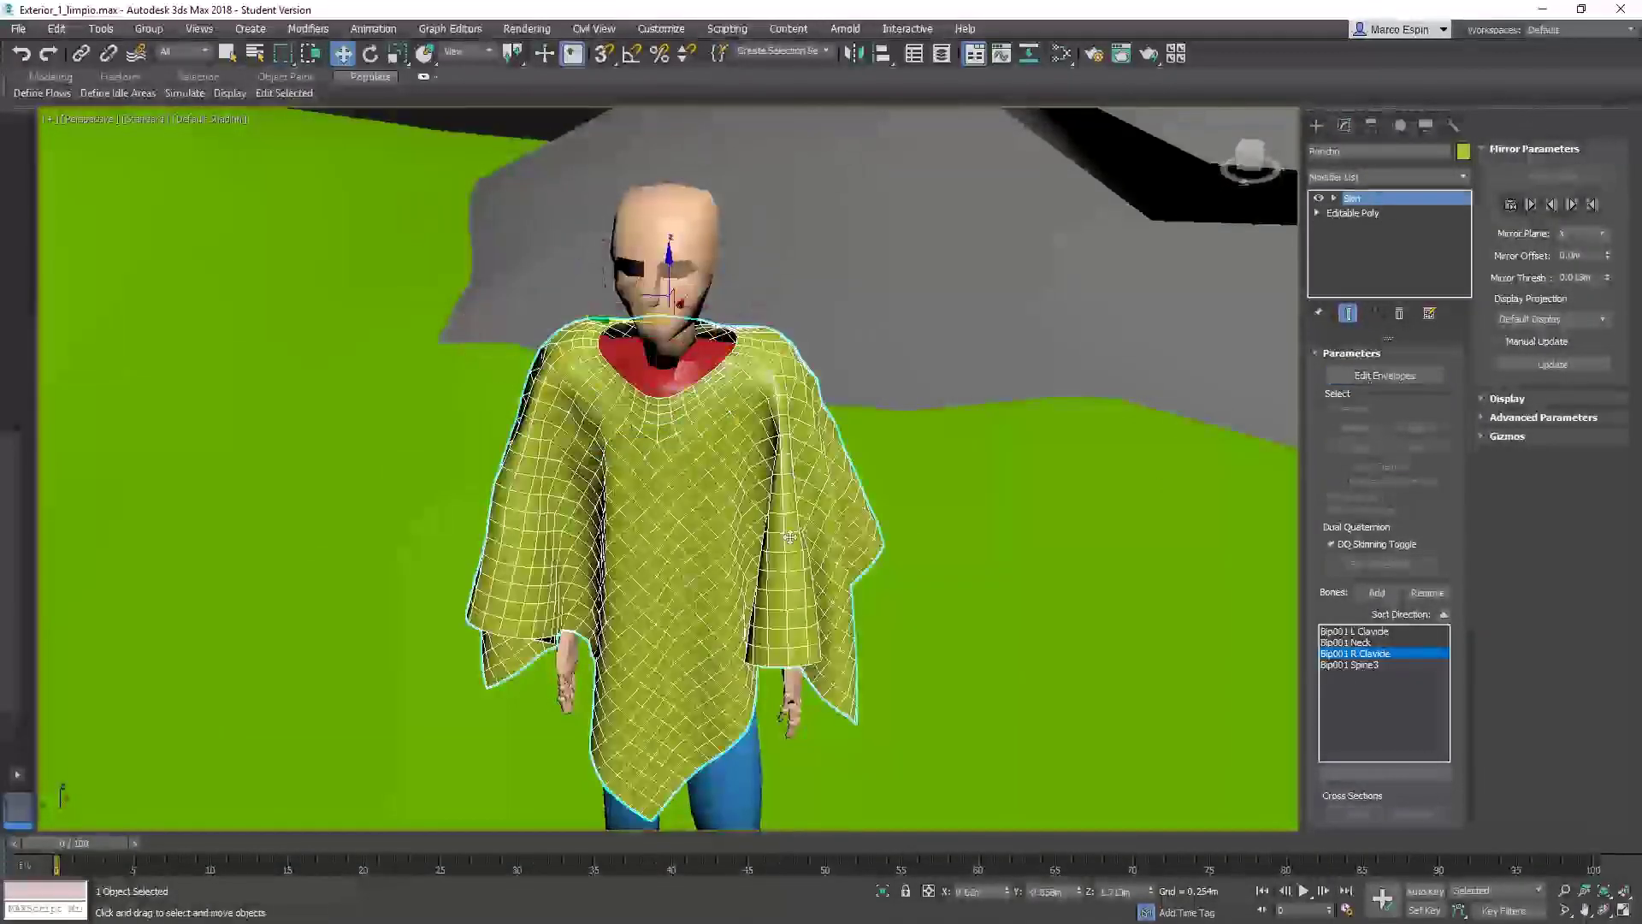
mouse_move(791, 537)
alt+middle_down()
mouse_move(753, 539)
mouse_move(801, 545)
alt+middle_up()
click(801, 546)
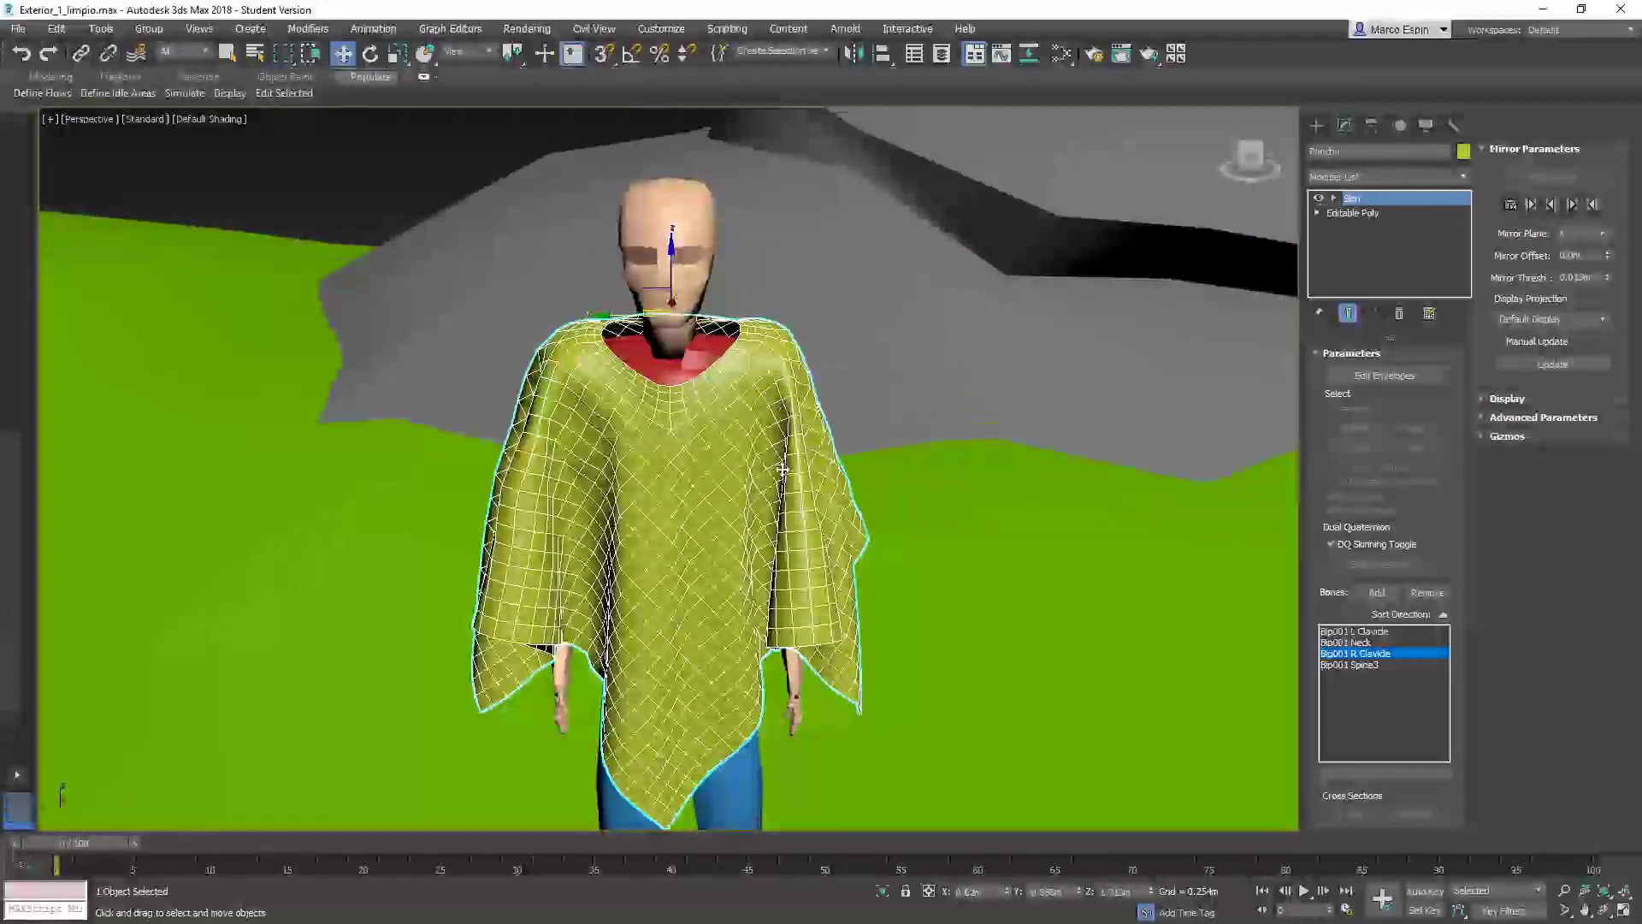
Select the head, neck and hand bones to inspect them, then reselect the poncho
mouse_move(840, 642)
alt+middle_down()
mouse_move(684, 590)
mouse_move(701, 479)
alt+middle_up()
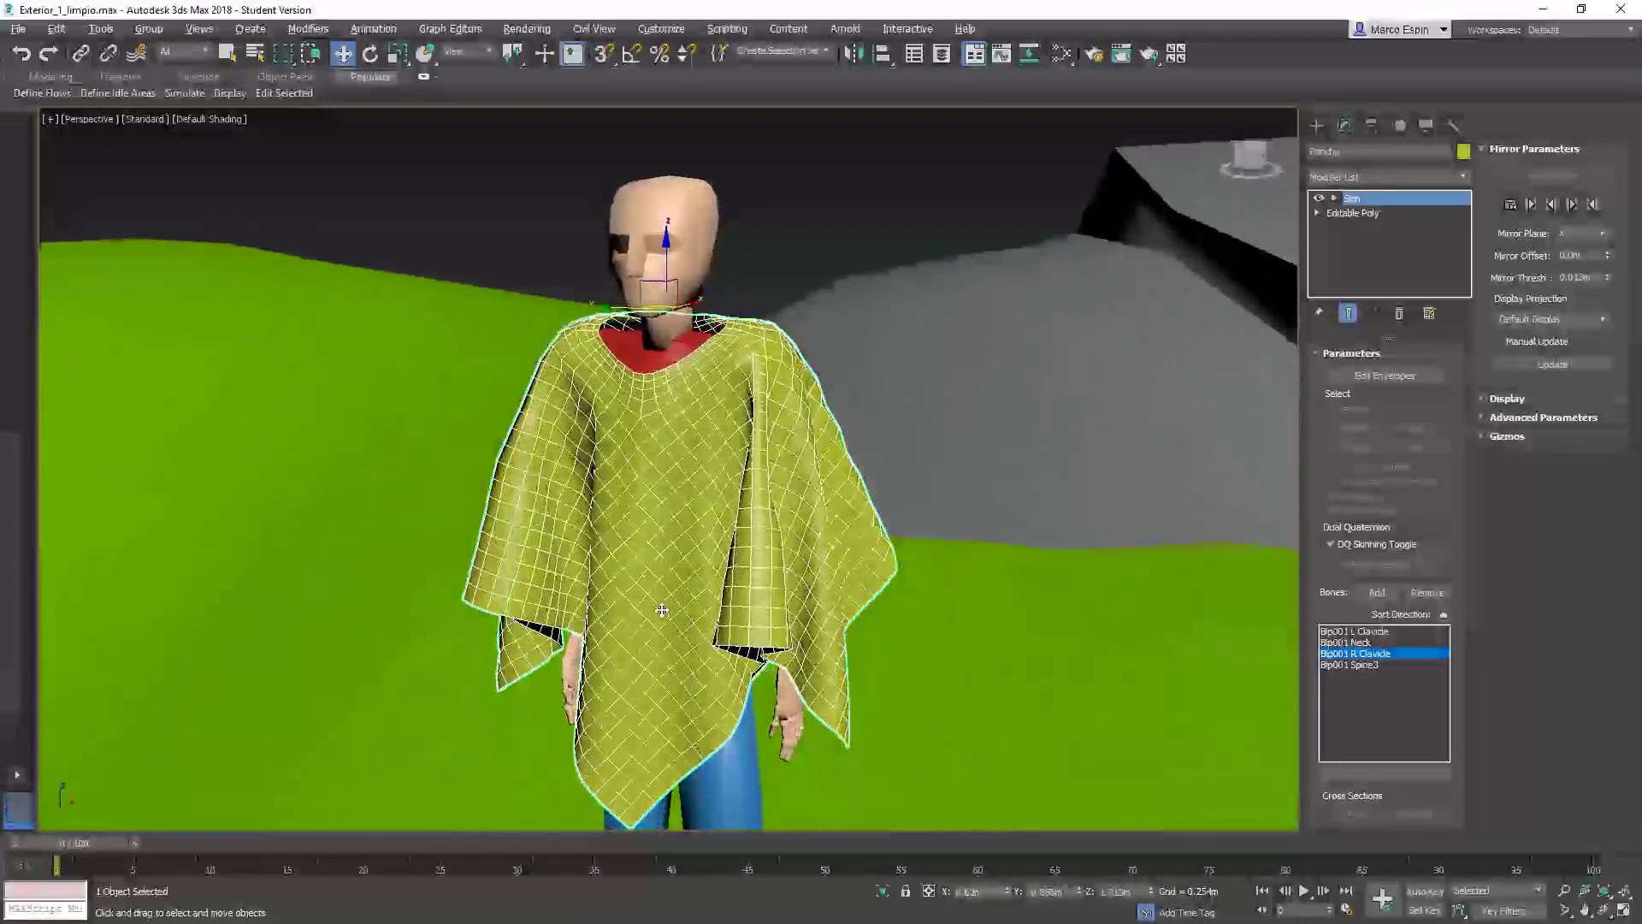
click(663, 244)
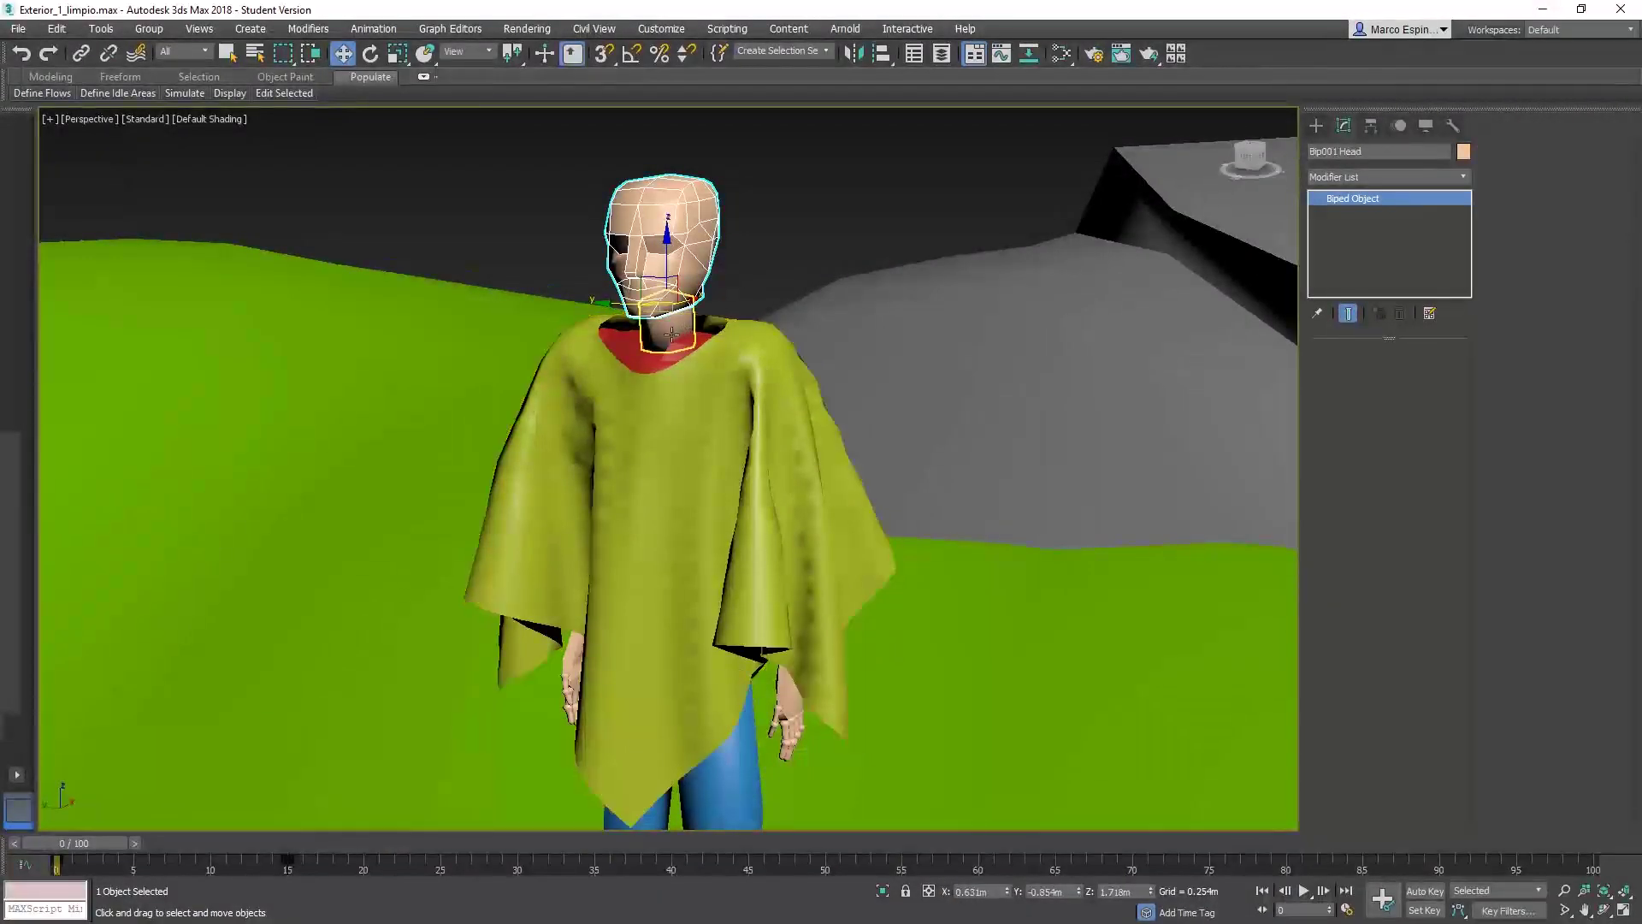
click(656, 358)
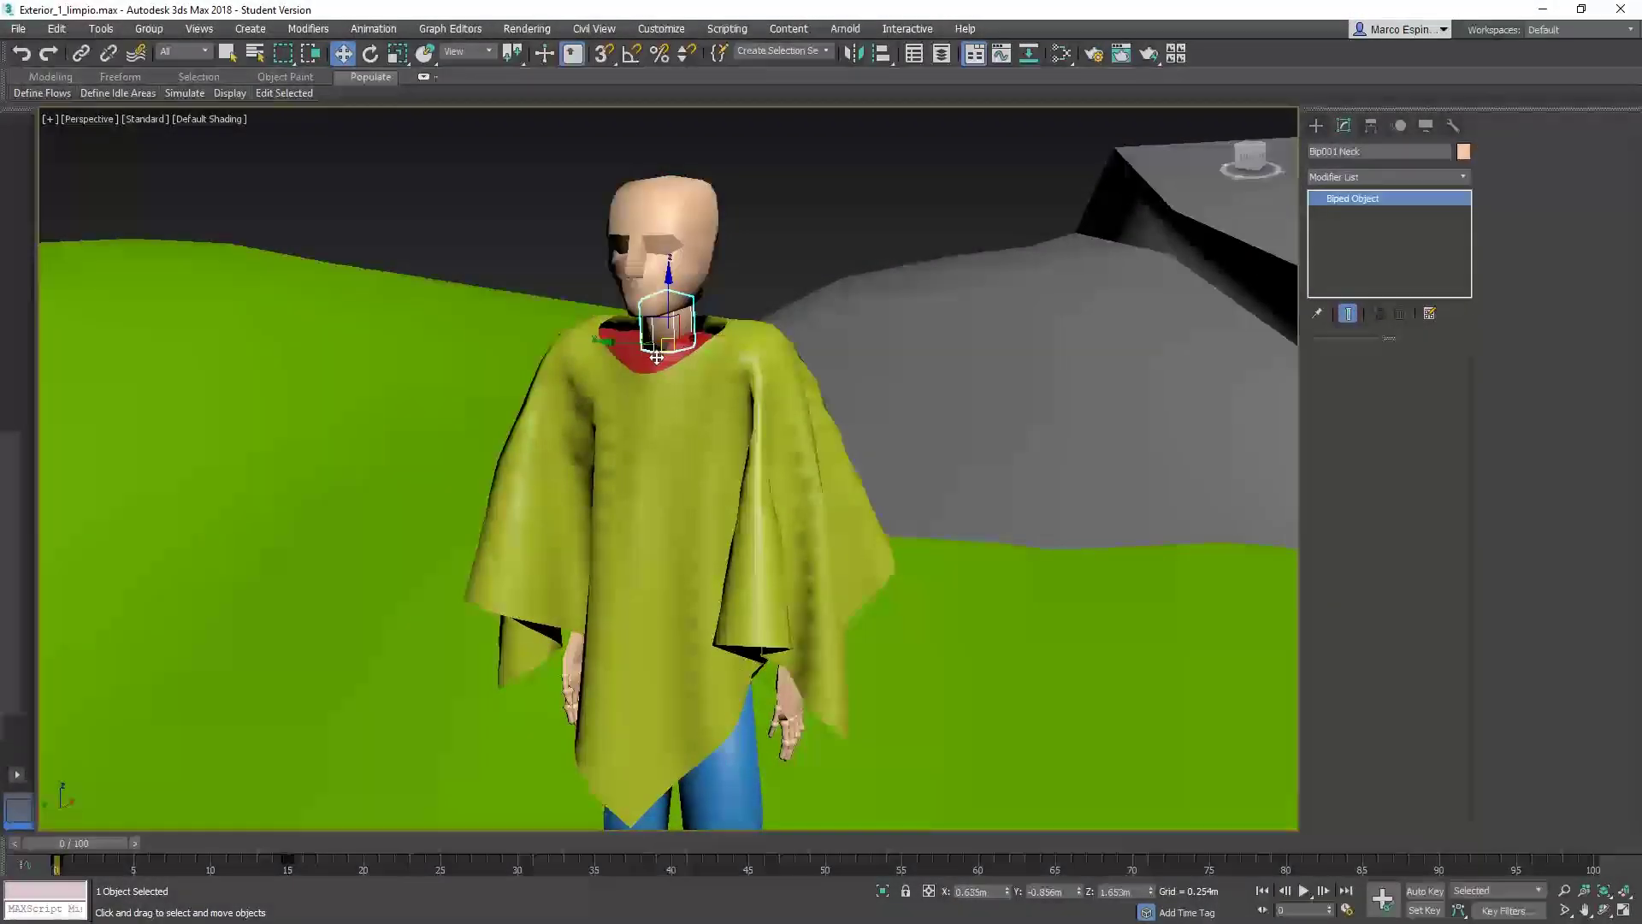
click(791, 699)
click(665, 325)
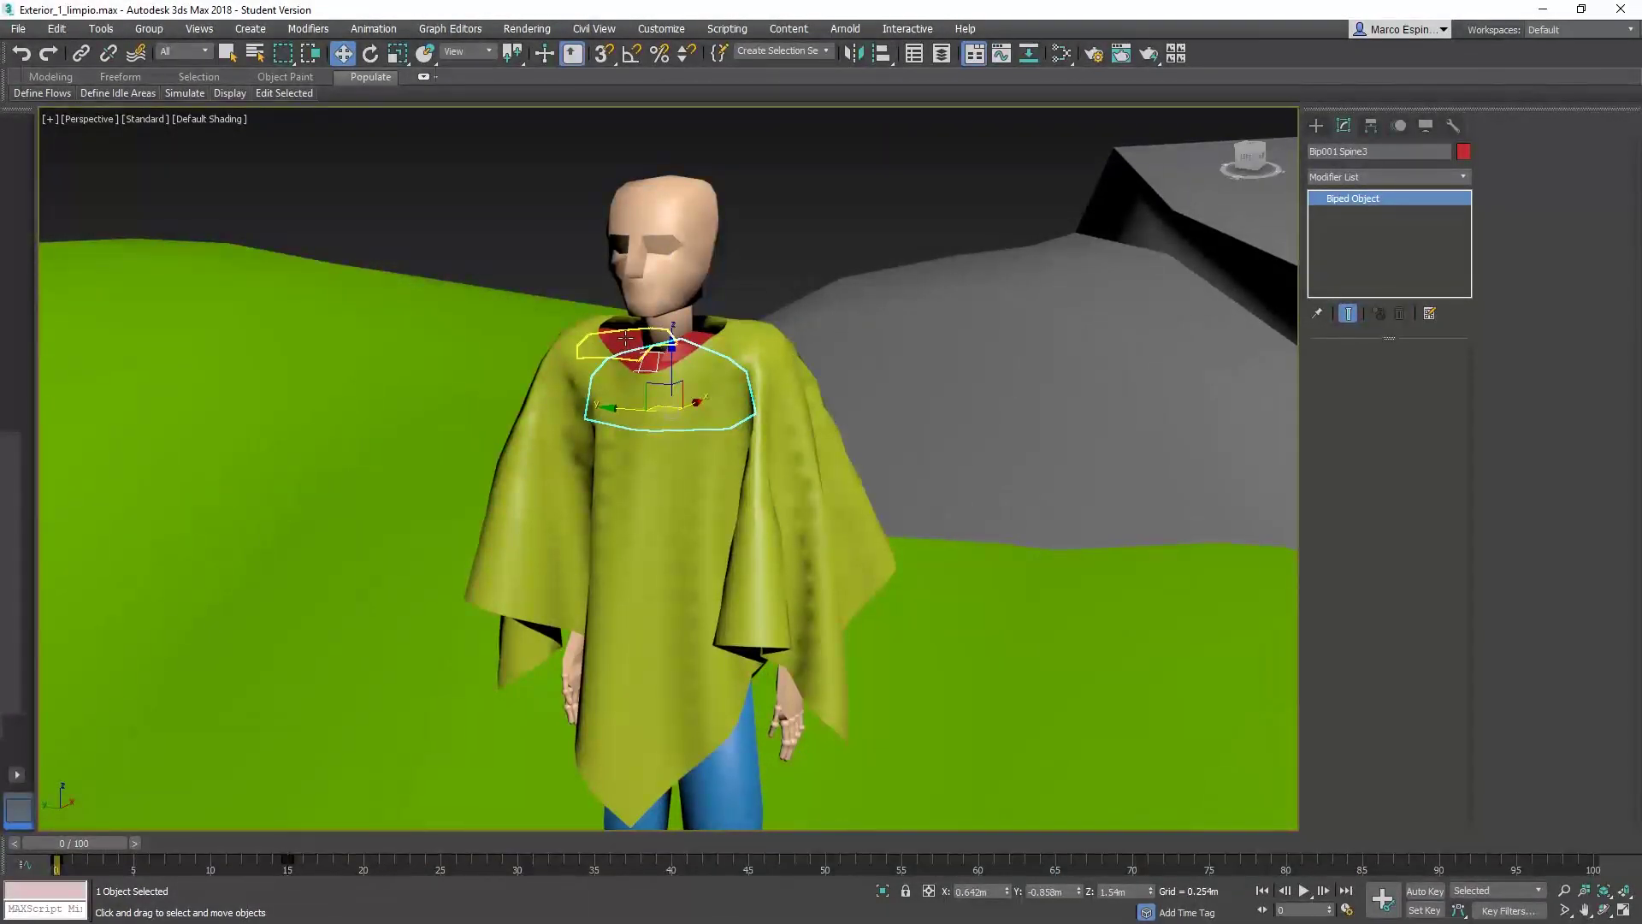
click(629, 393)
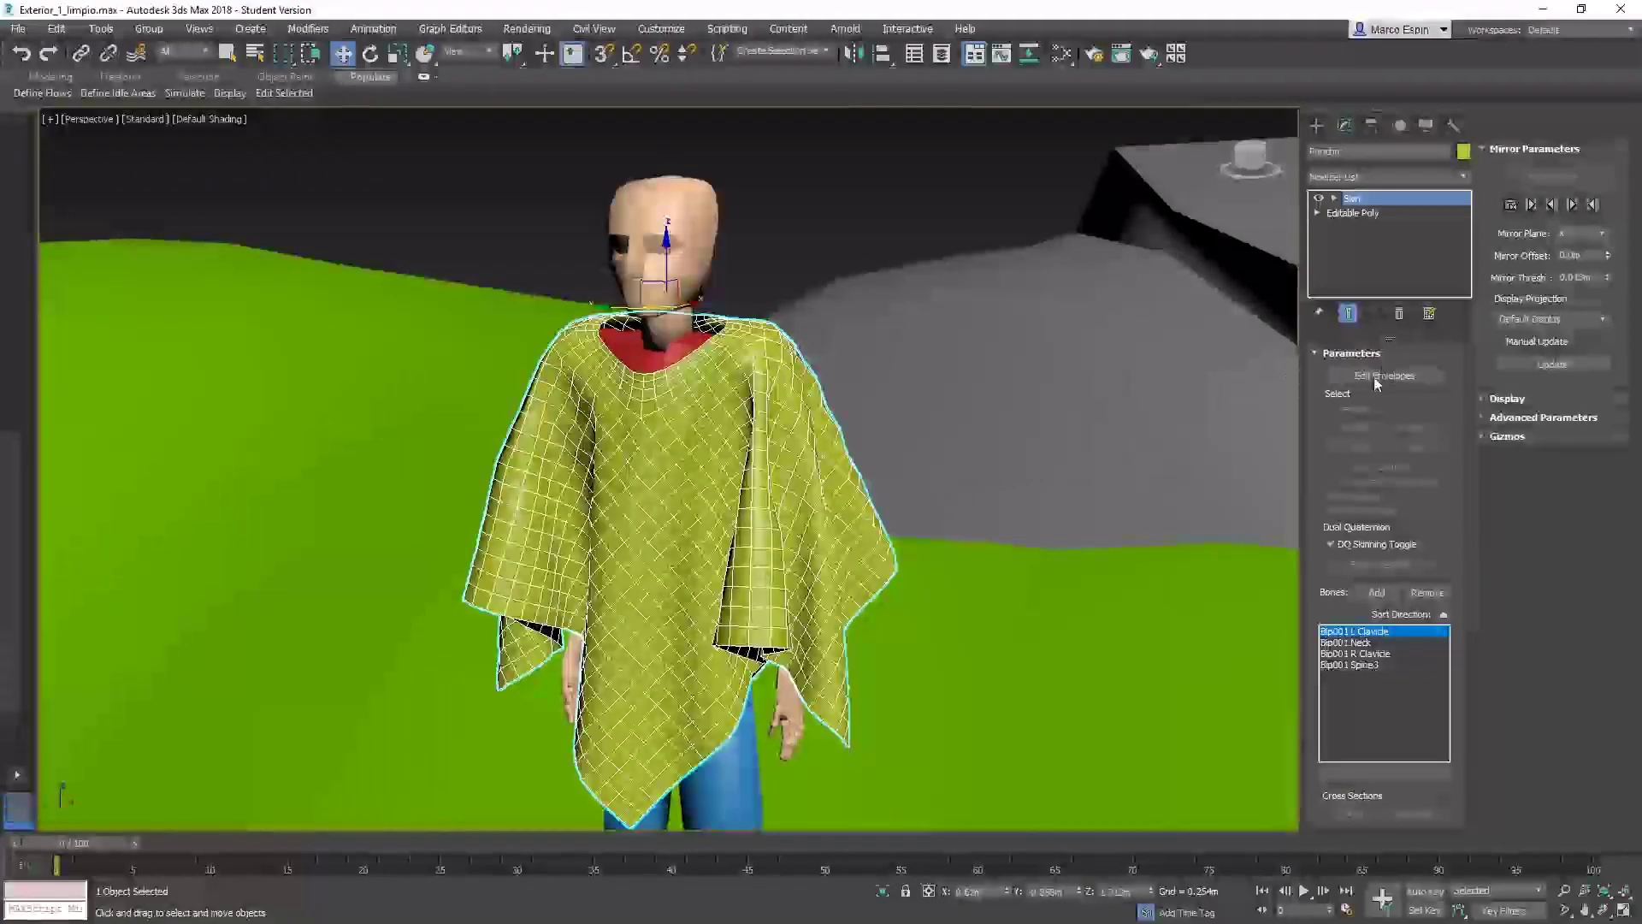
mouse_move(1280, 573)
alt+middle_down()
mouse_move(769, 550)
mouse_move(821, 538)
alt+middle_up()
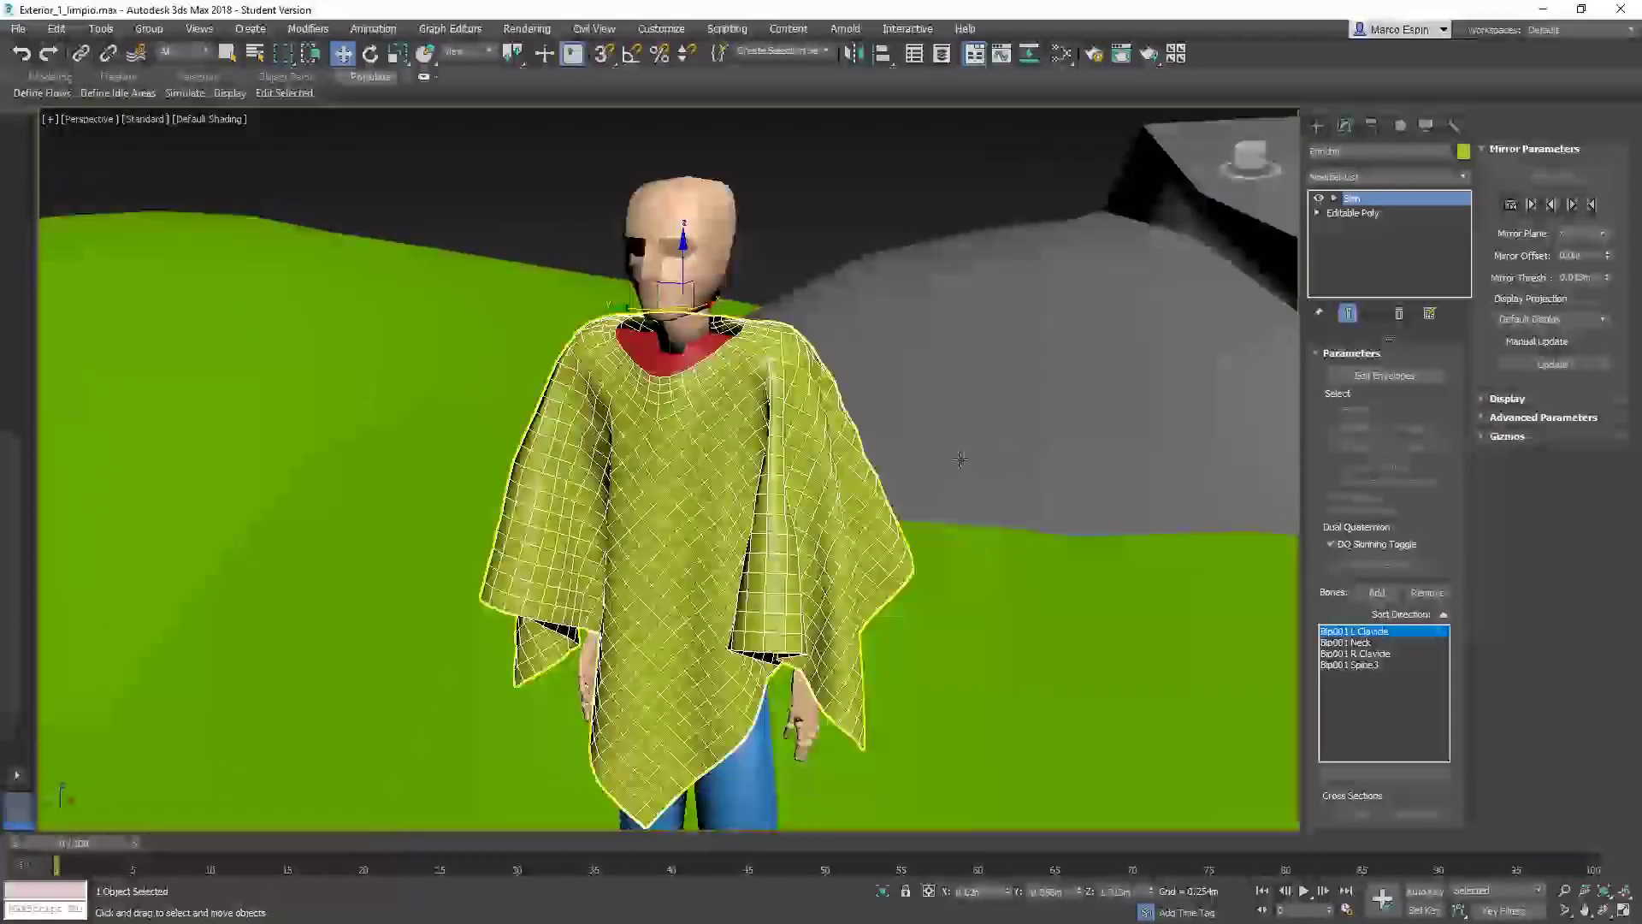
Add a Cloth modifier to the poncho and enter its Group sub-object level
click(1462, 184)
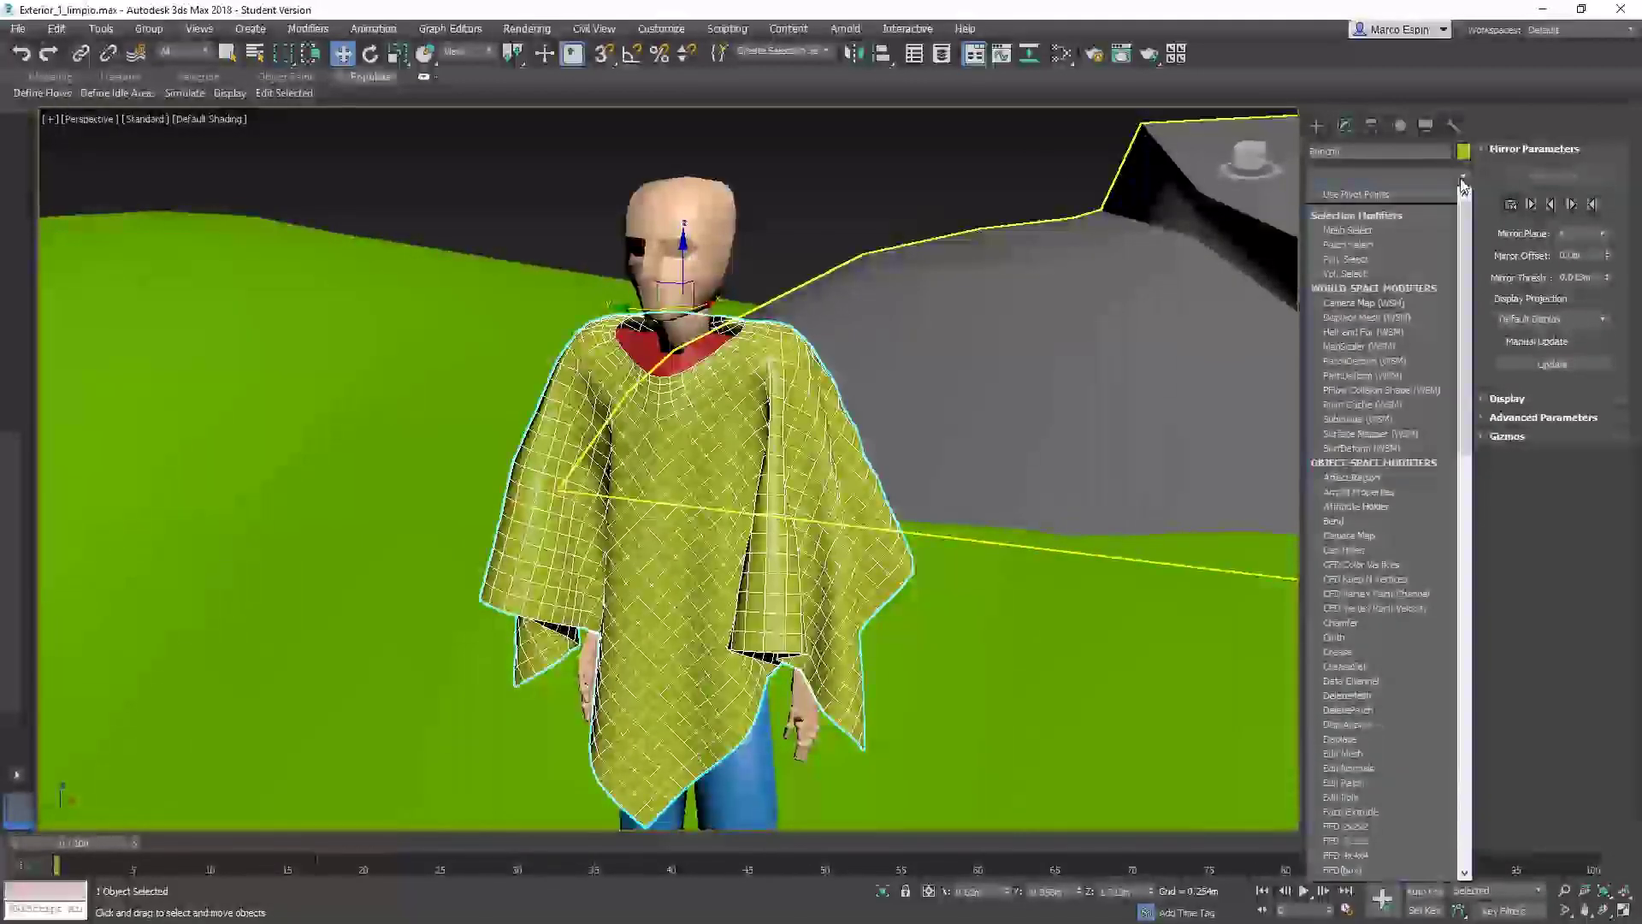
text(cl)
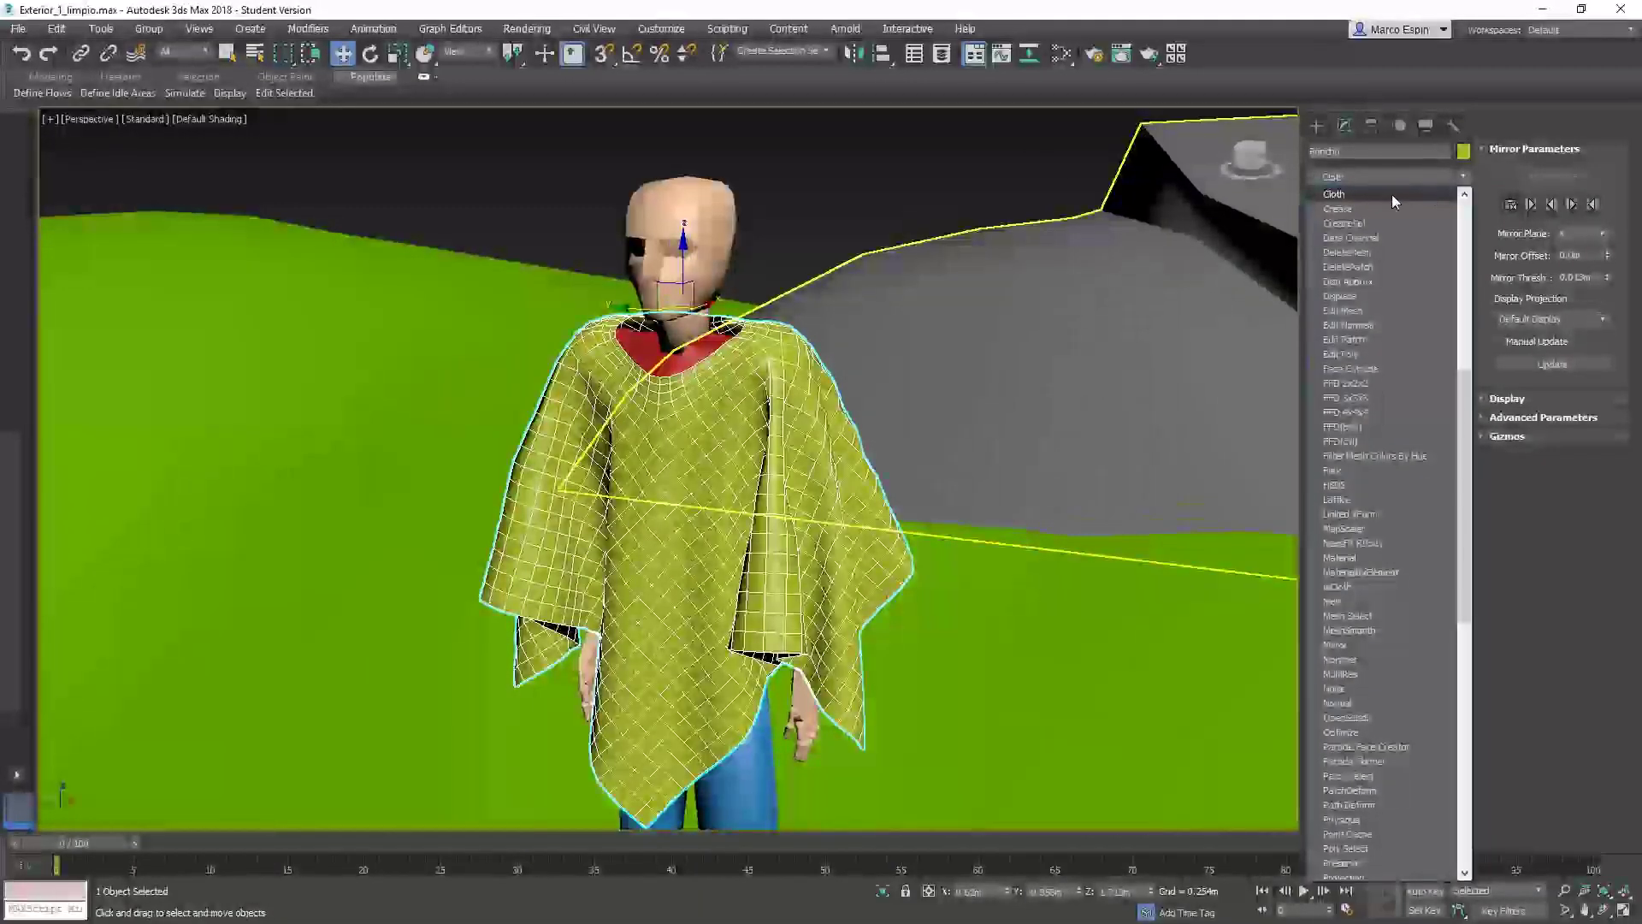
click(1393, 194)
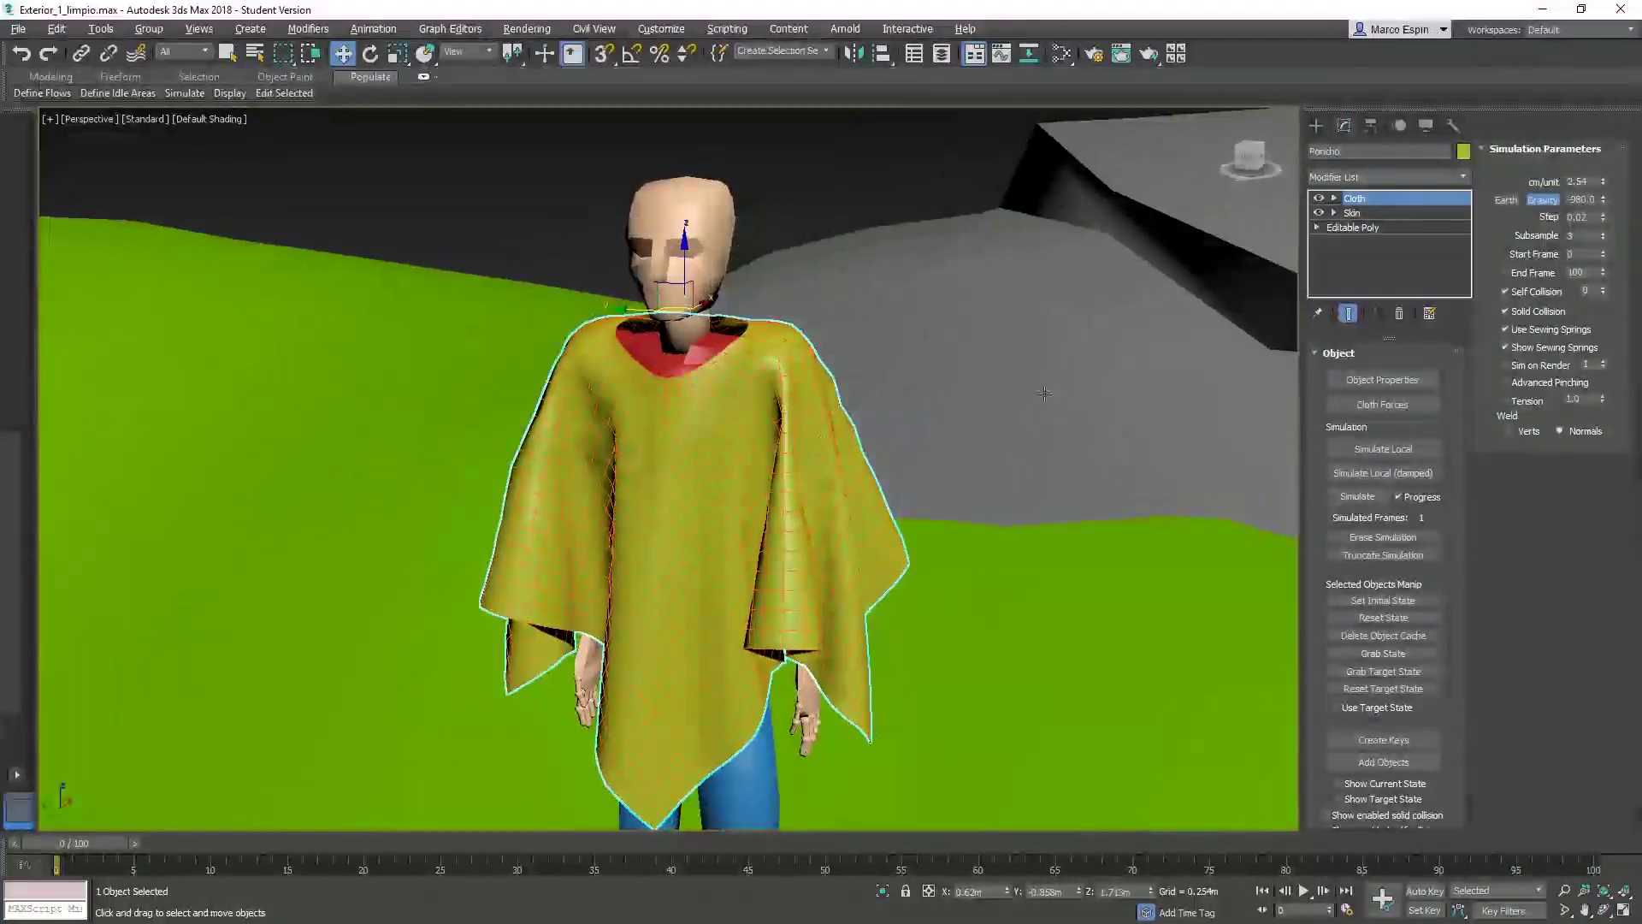
click(1334, 198)
click(1364, 212)
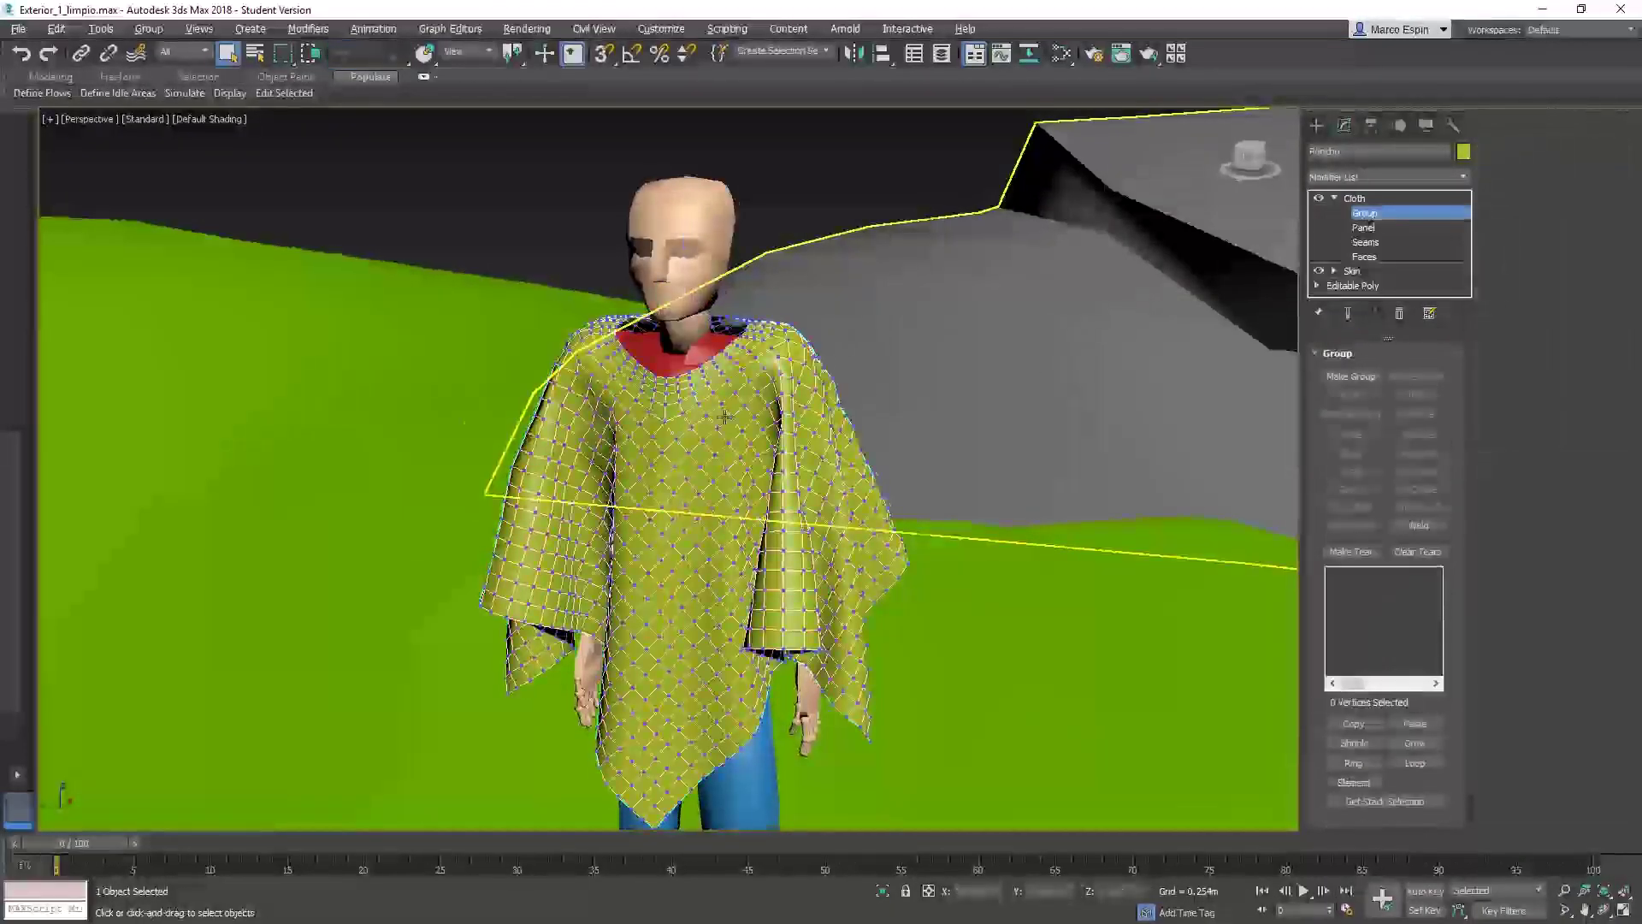
Select the neckline vertices and Grow them into a collar band
scroll(706, 434, up, 2)
scroll(706, 433, up, 5)
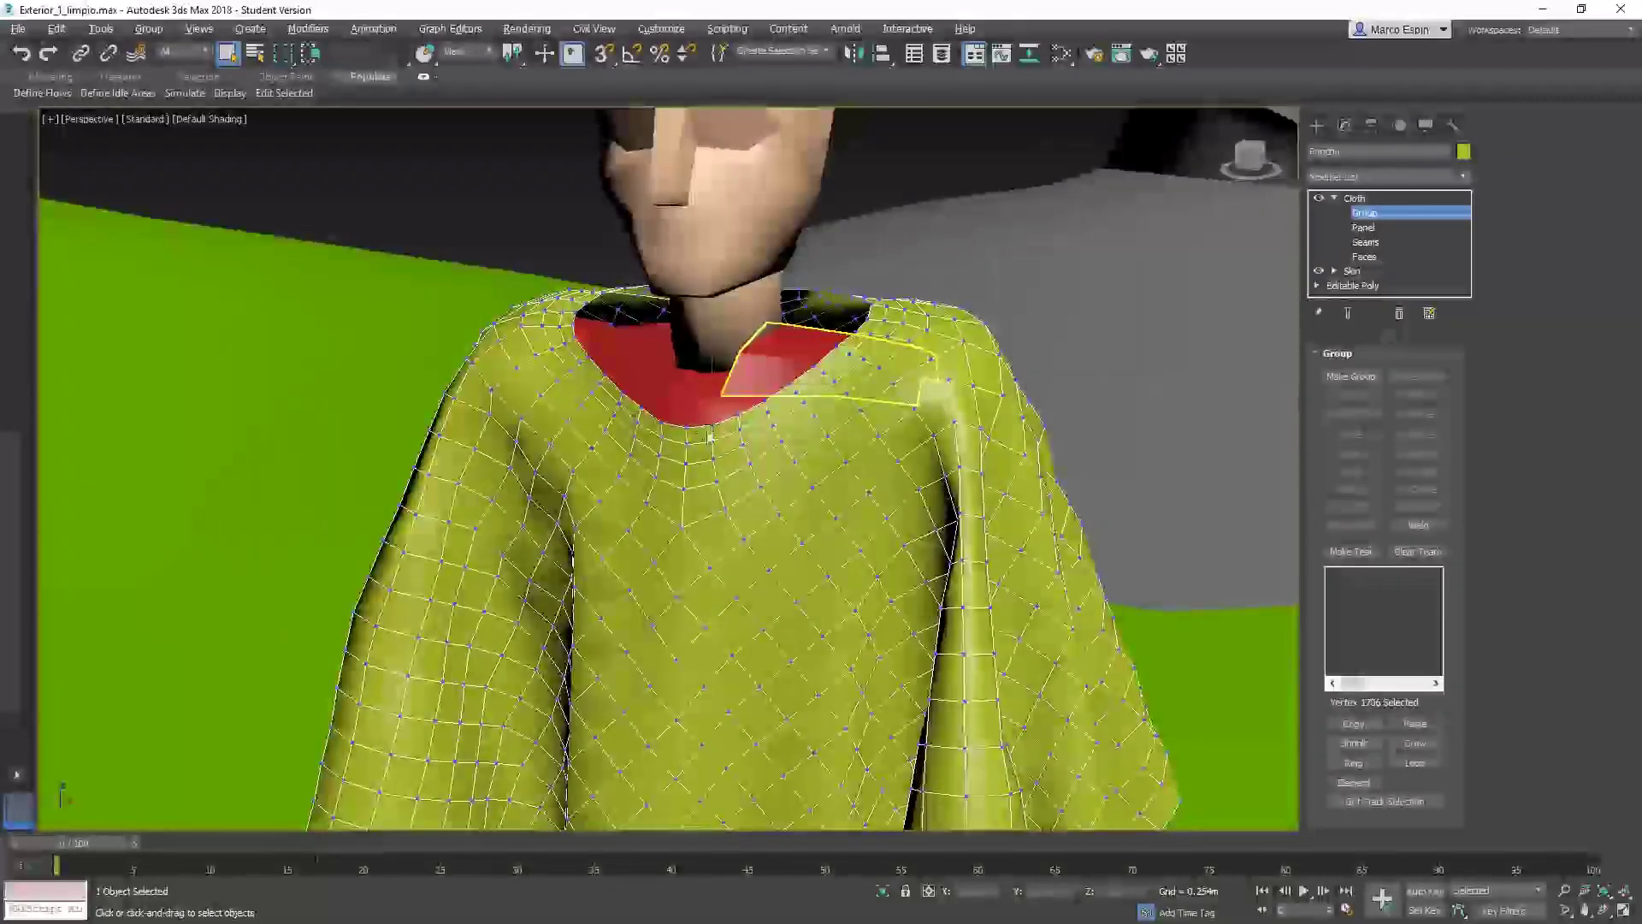
click(941, 633)
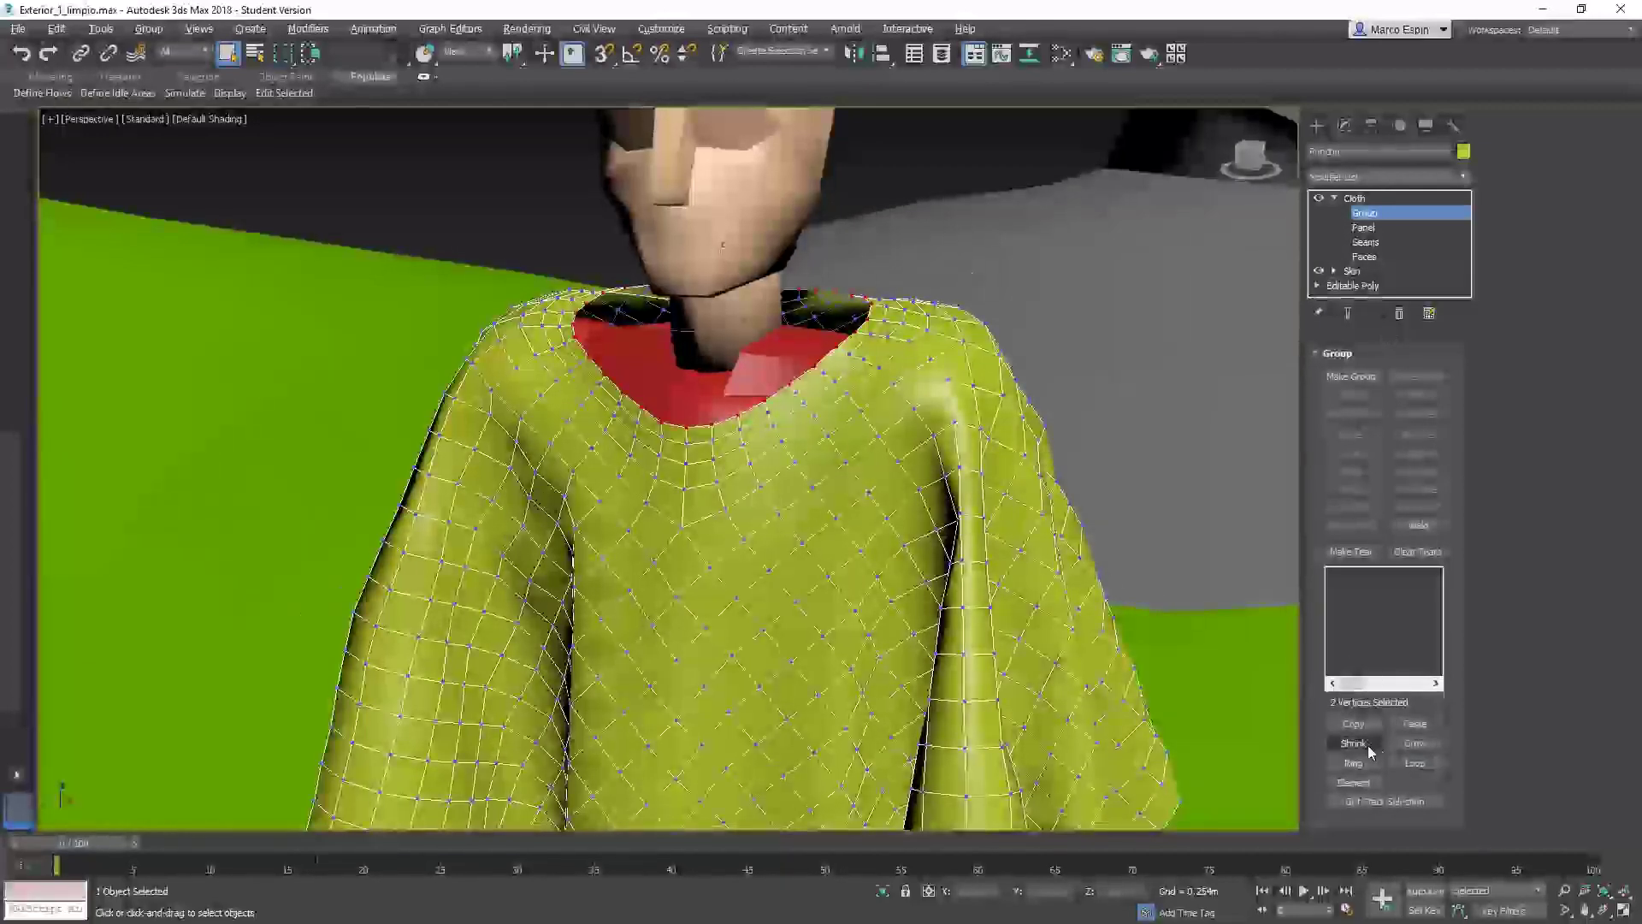
click(1413, 744)
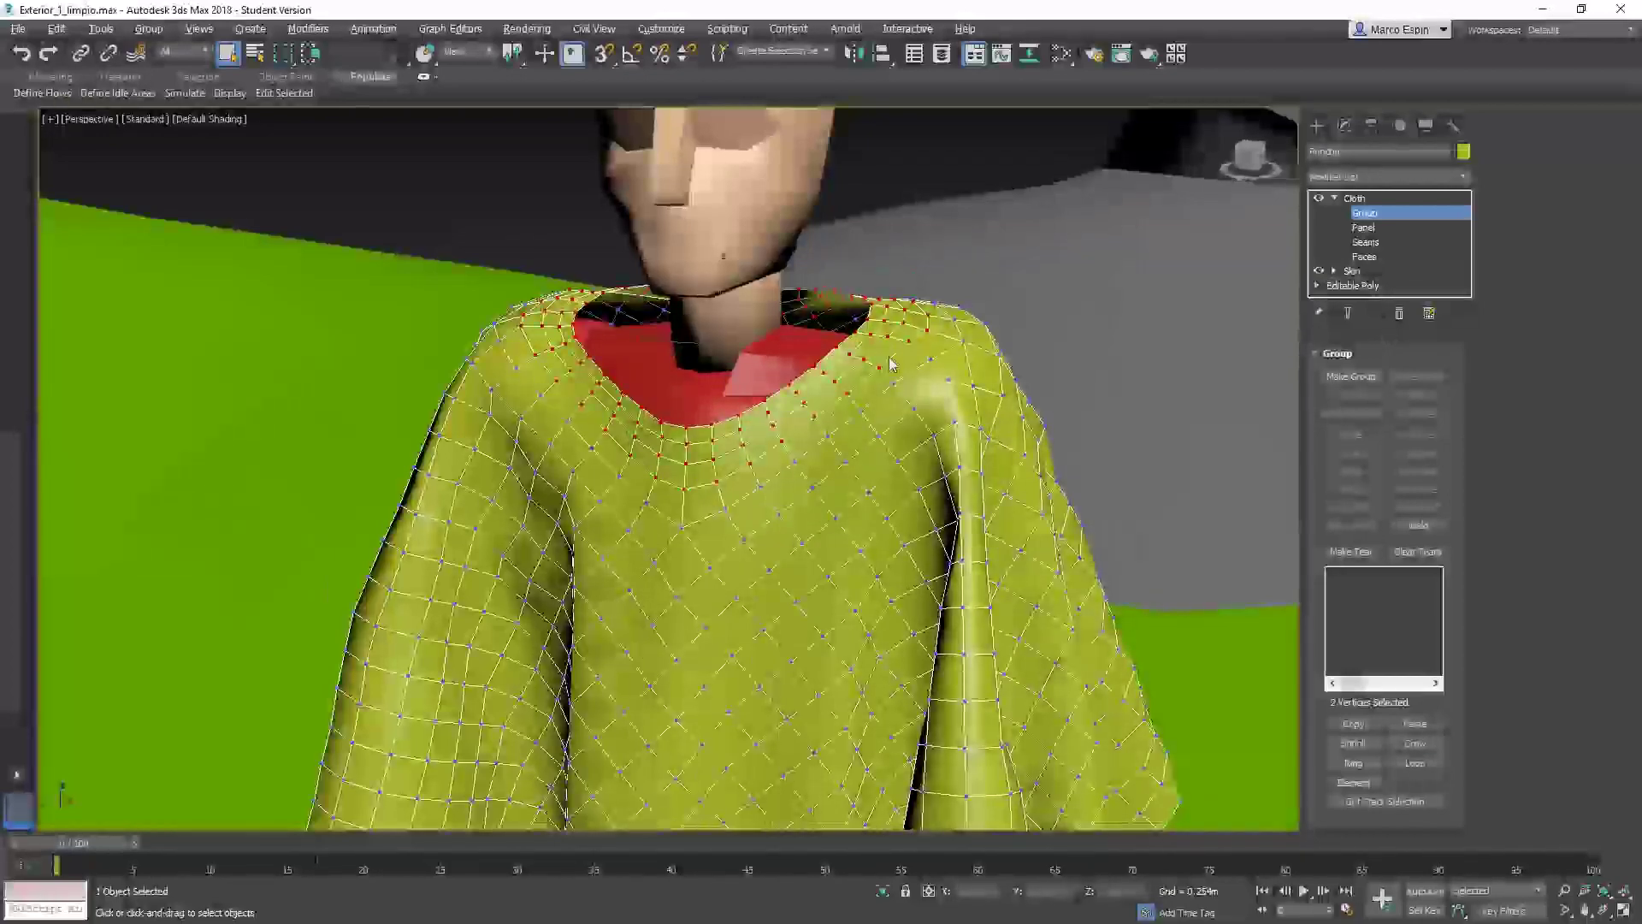
scroll(889, 363, down, 4)
scroll(873, 385, down, 2)
scroll(849, 407, up, 6)
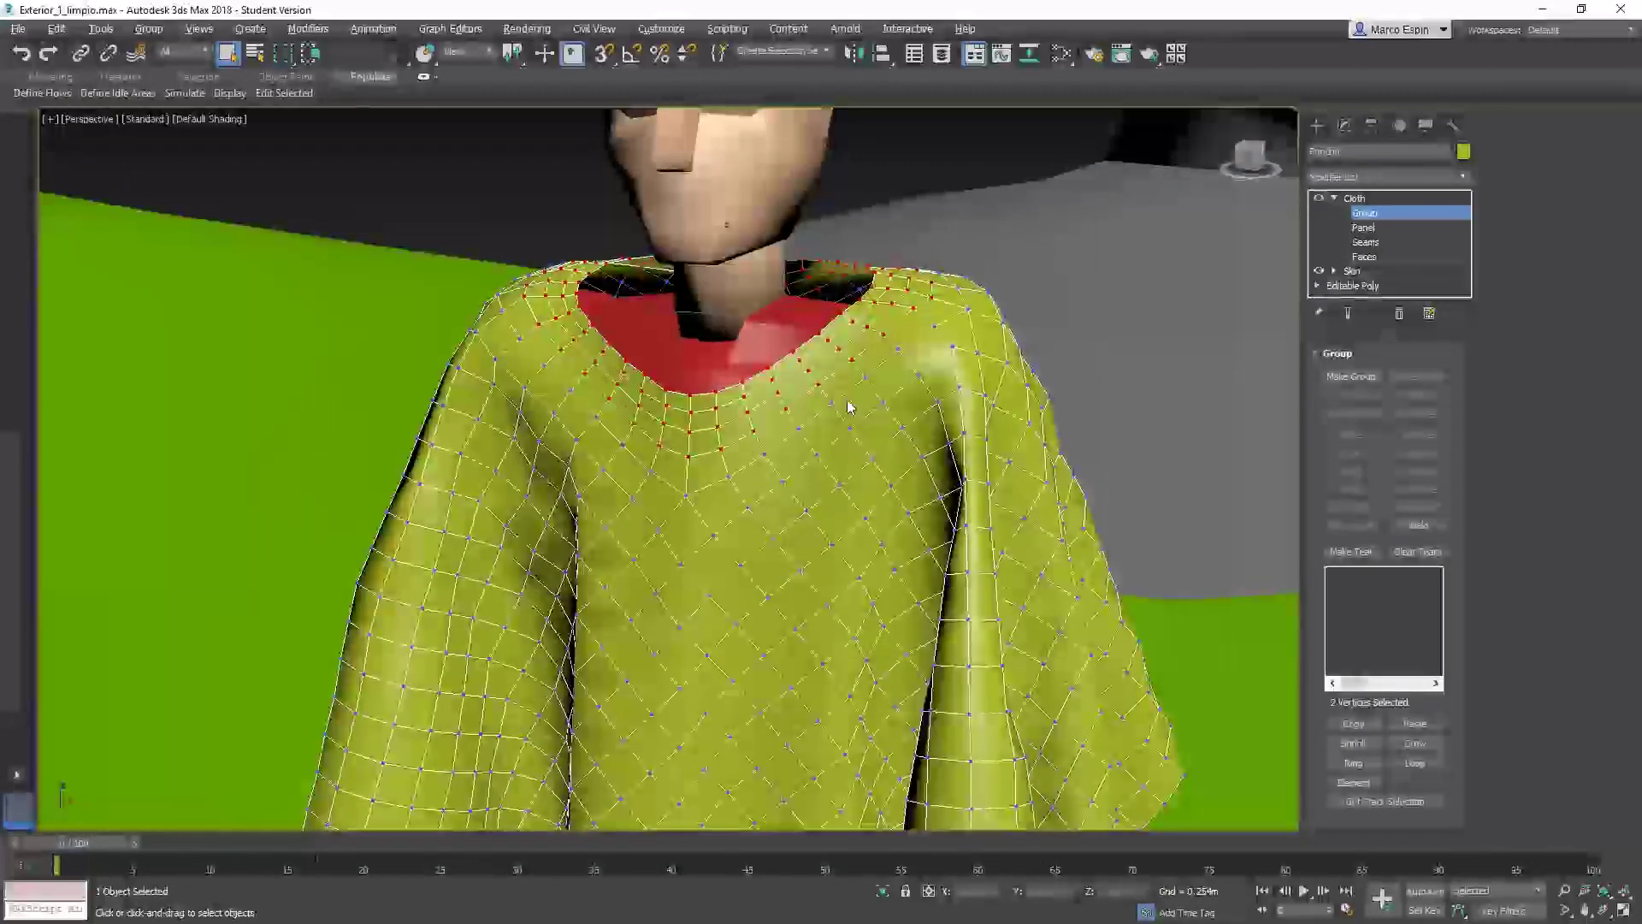
Make a cloth group named 'kirt' from the collar vertices and set it to Preserve
click(1352, 378)
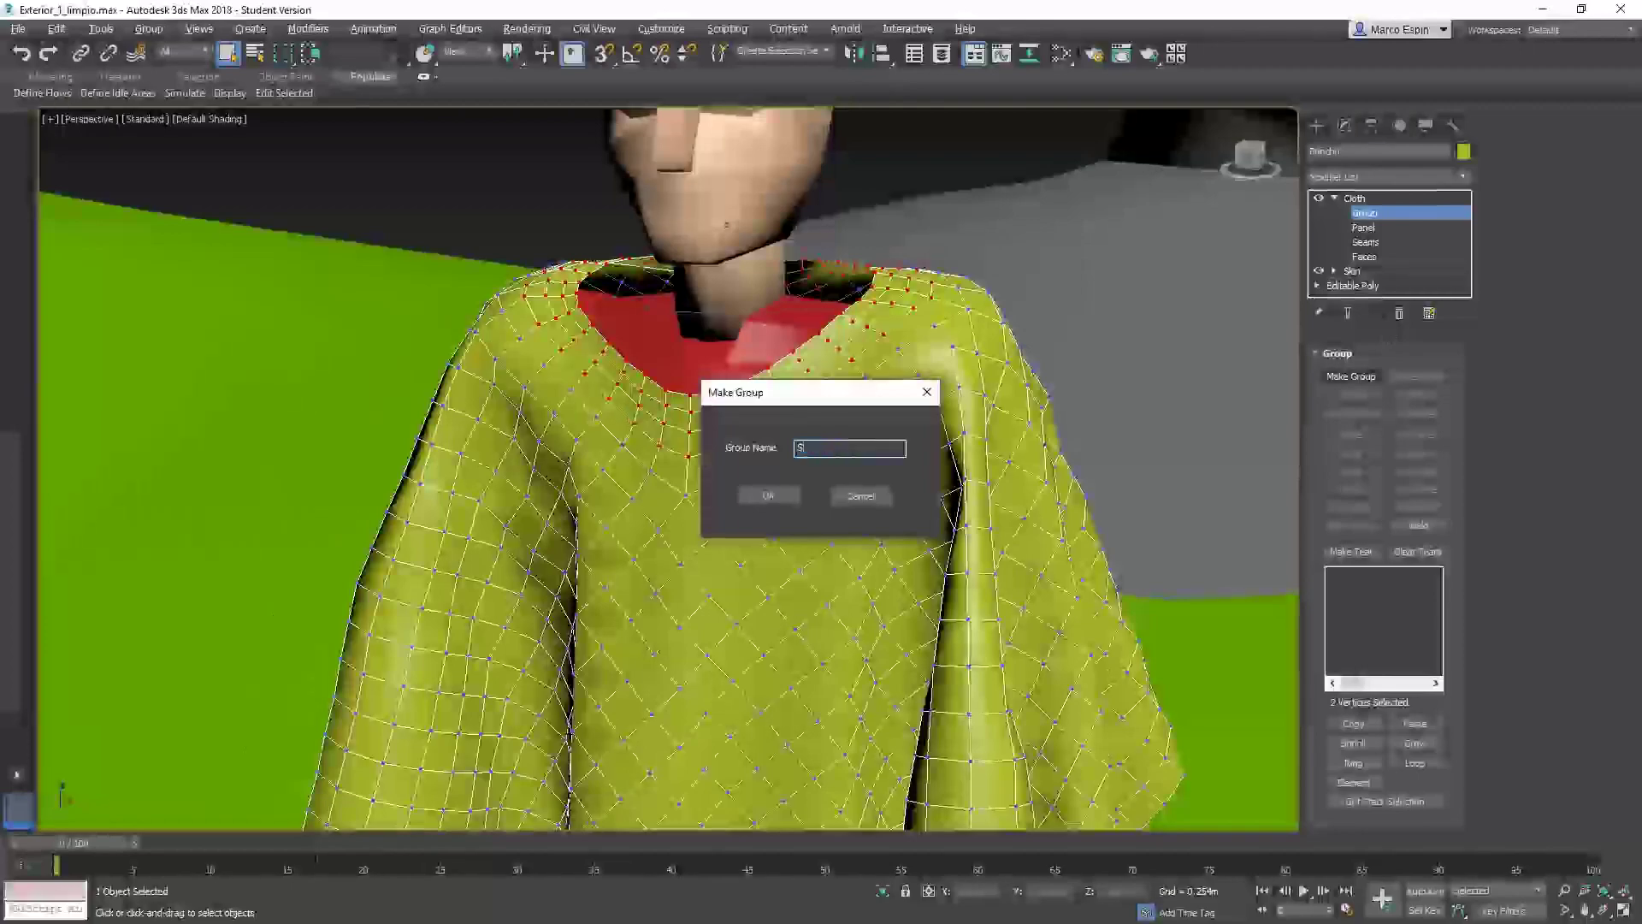
text(kirt)
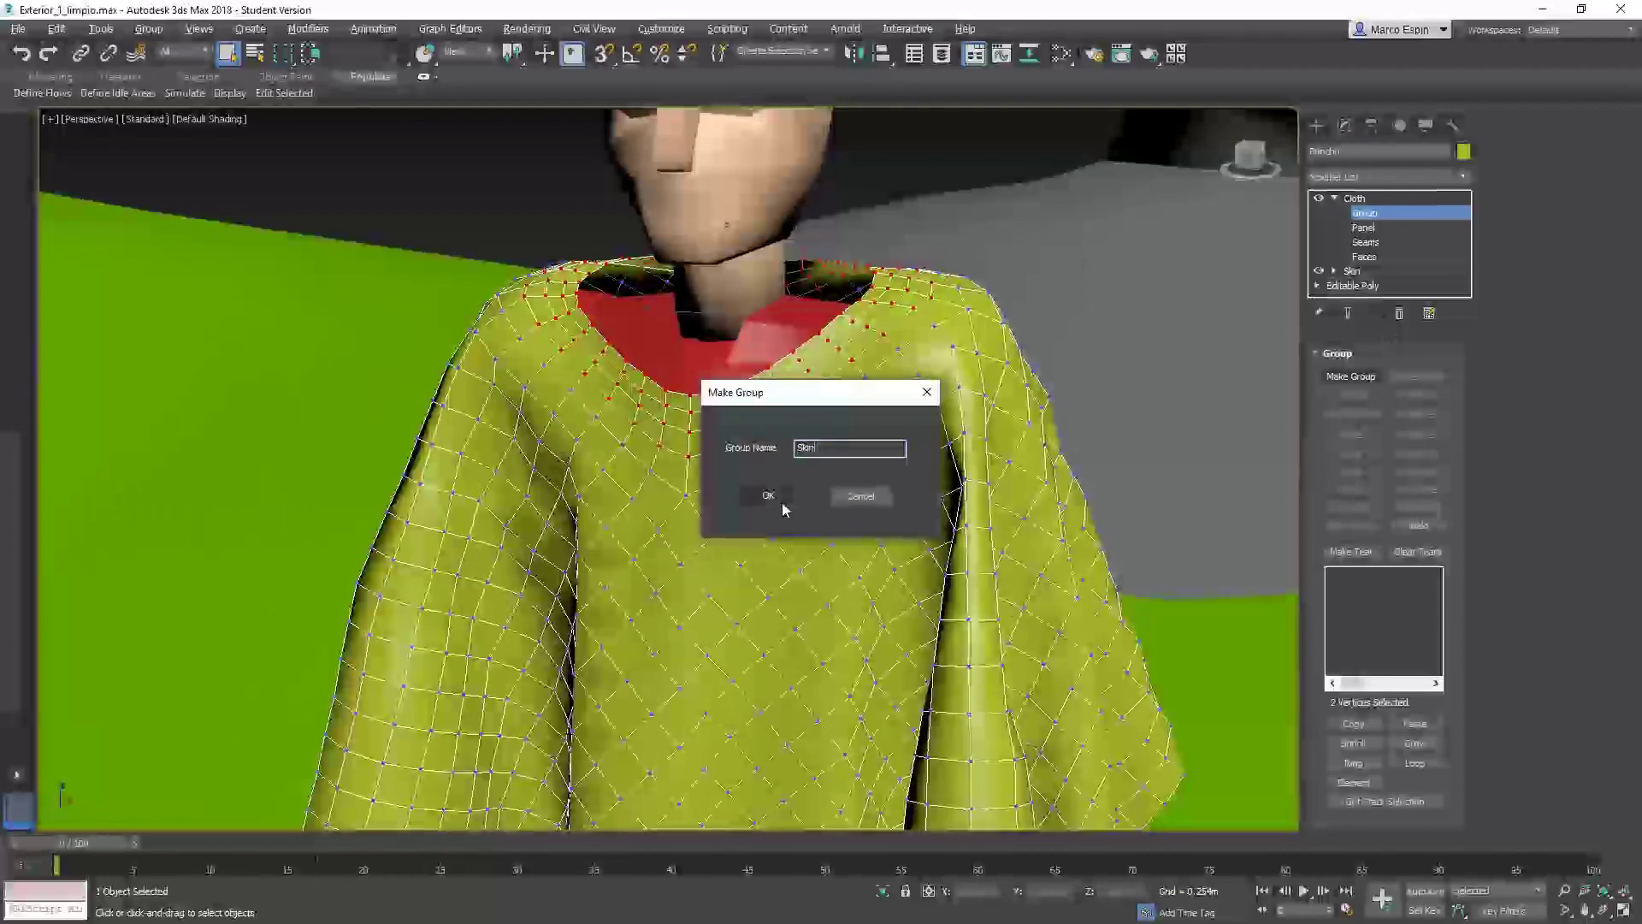
click(782, 501)
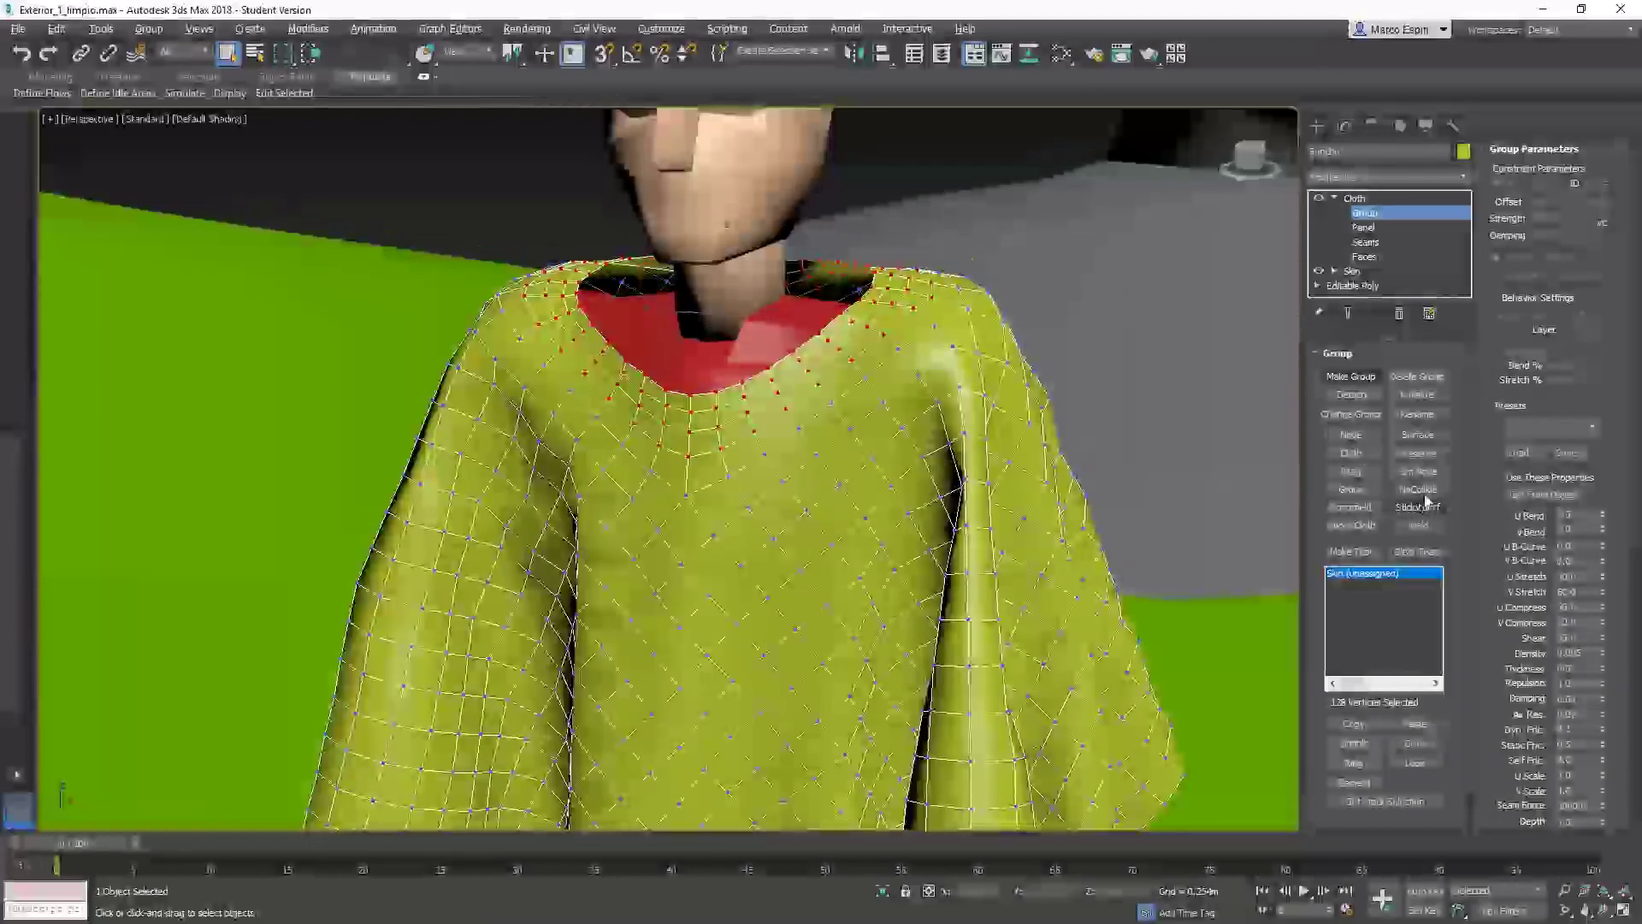
click(1418, 455)
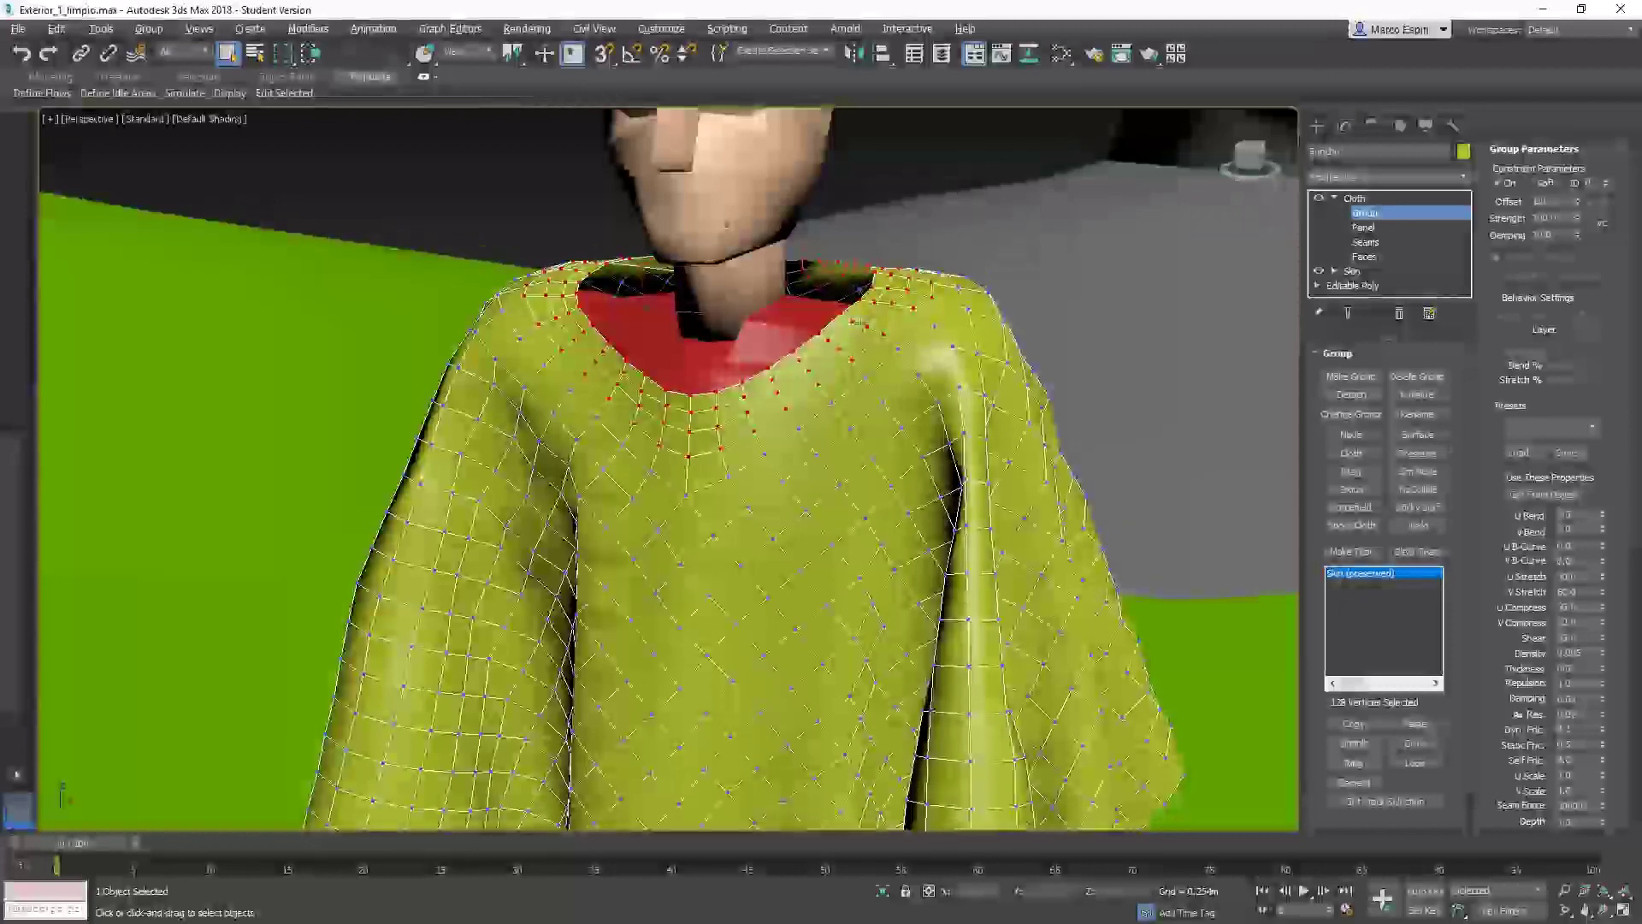
click(1360, 212)
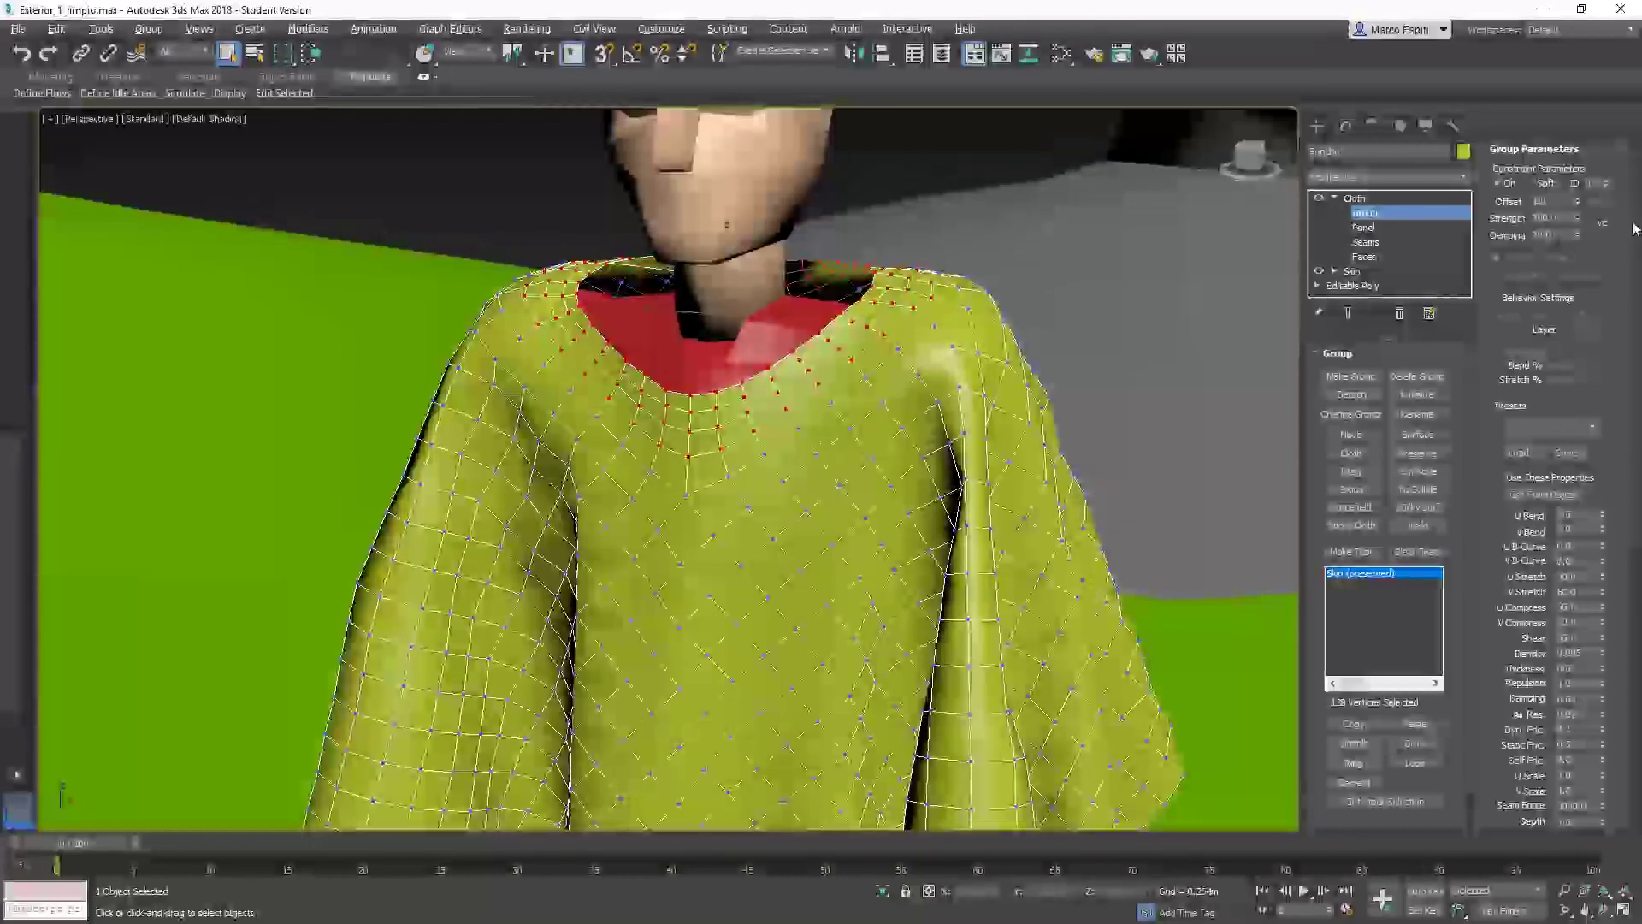
Enable Use Soft Selection on the collar group and reduce its Falloff
scroll(1636, 239, down, 2)
scroll(1636, 239, down, 3)
scroll(1539, 513, down, 5)
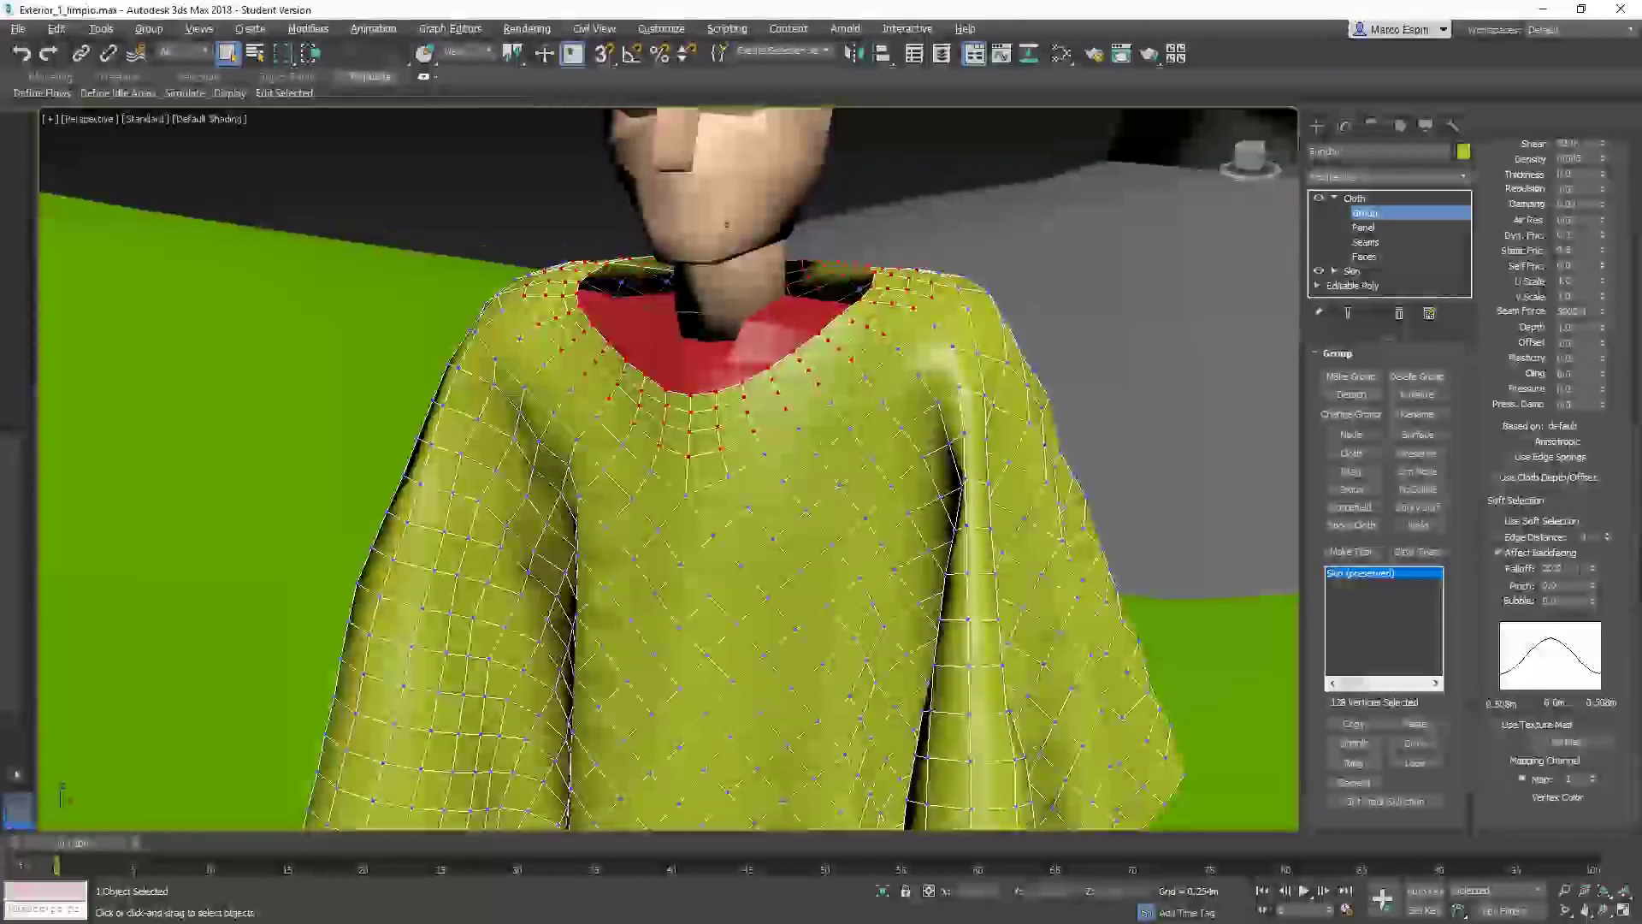
click(1533, 523)
scroll(973, 469, down, 2)
scroll(973, 468, down, 2)
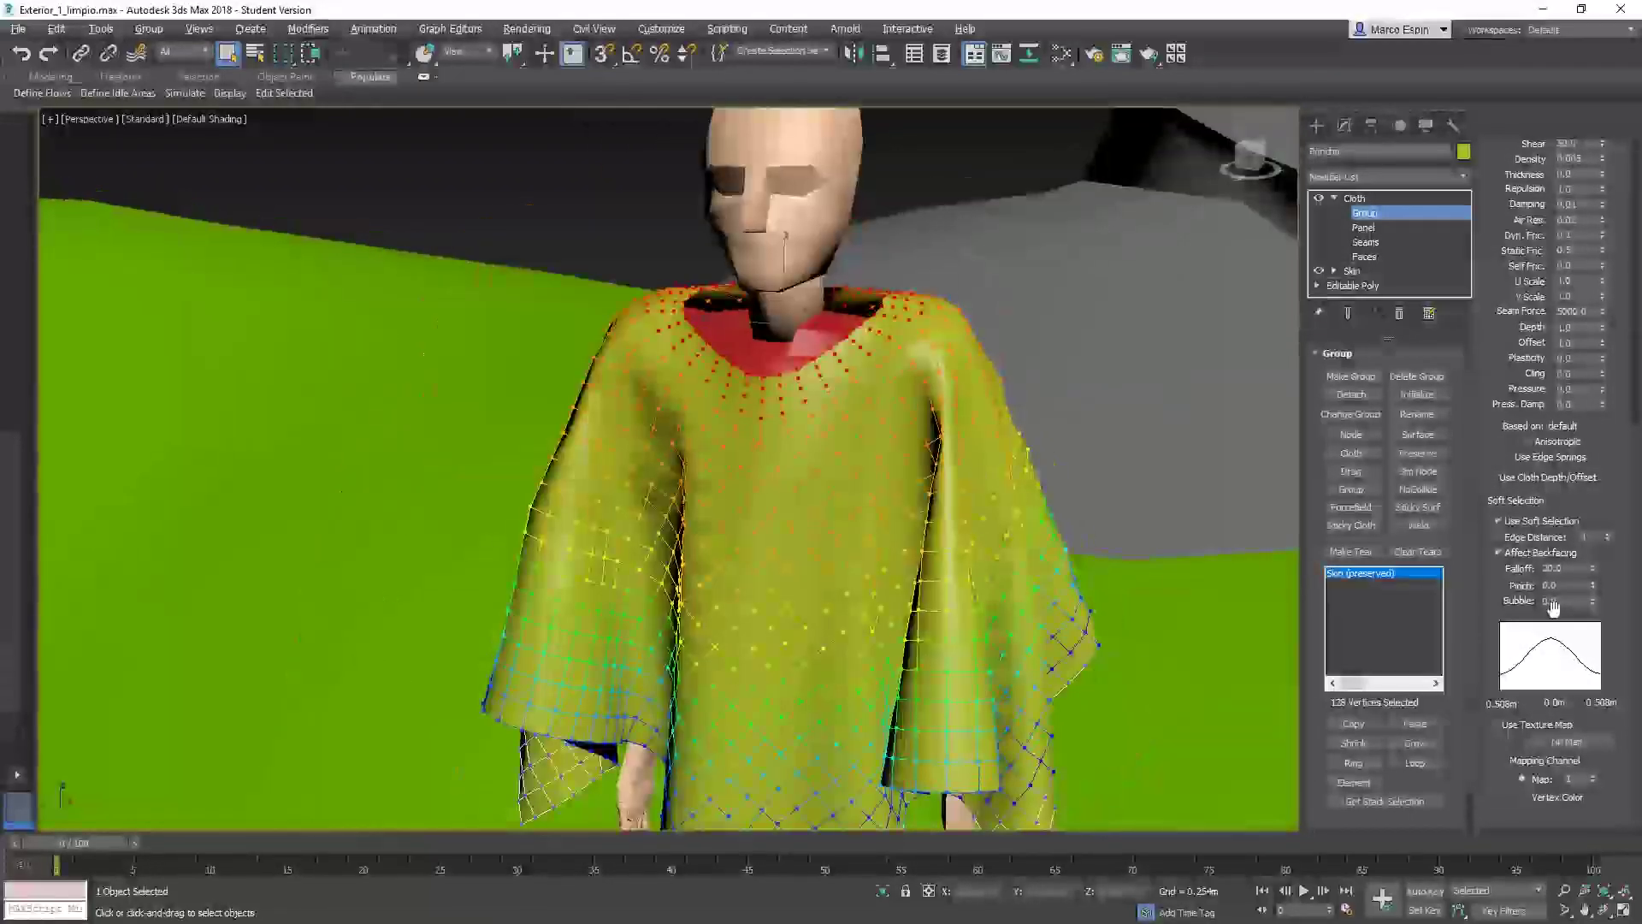
drag(1593, 566, 1610, 630)
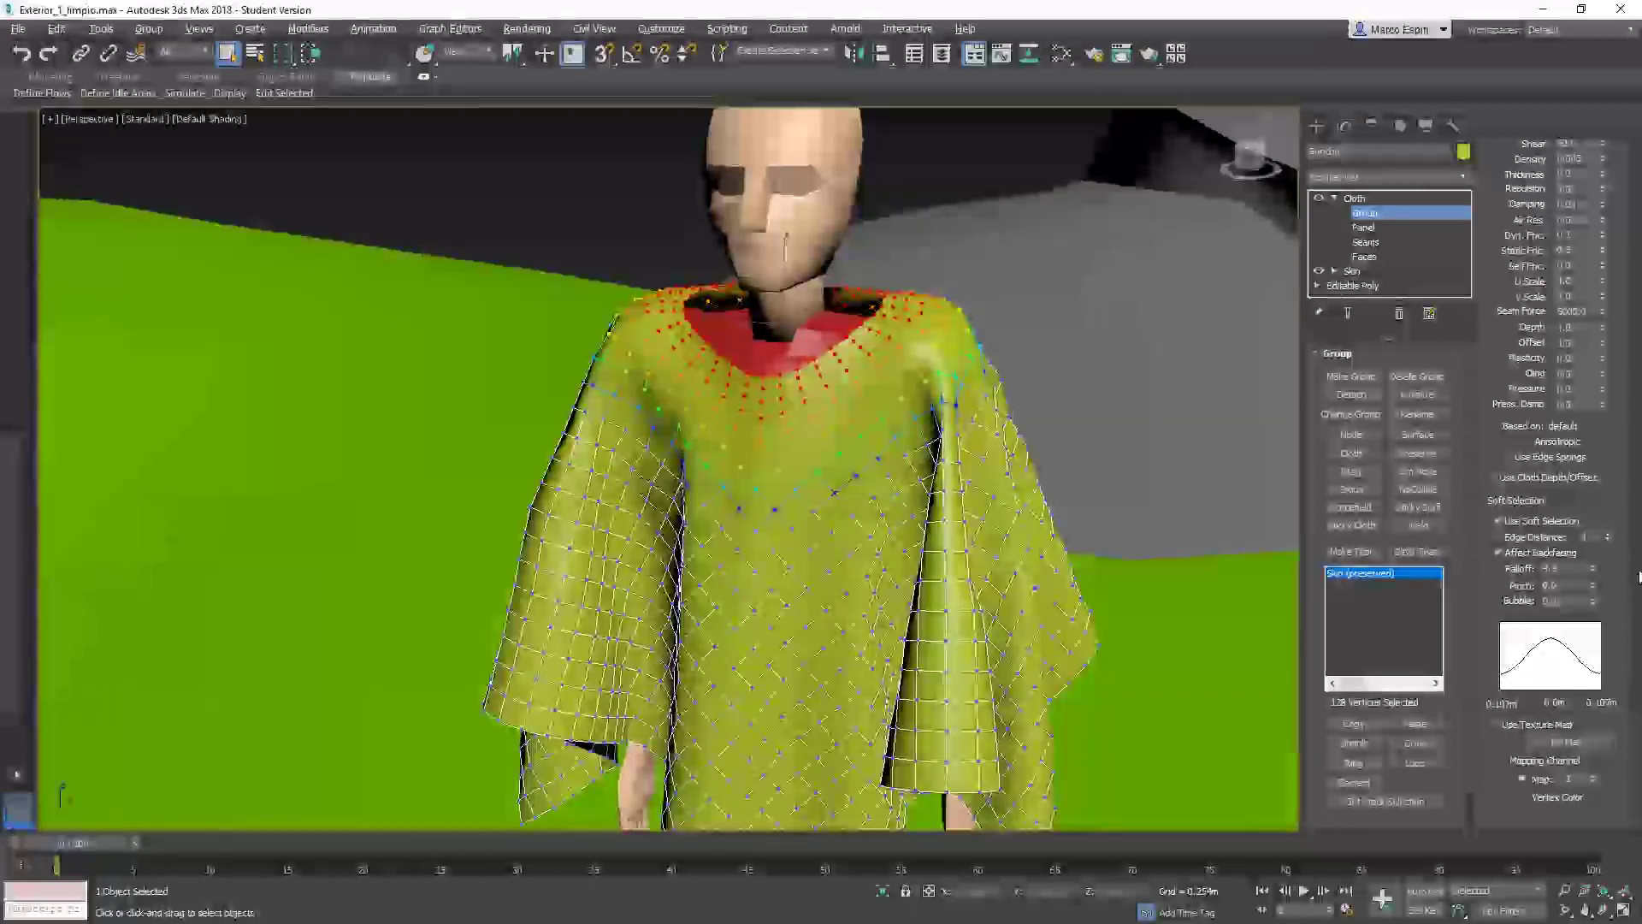
scroll(1621, 324, up, 3)
scroll(1621, 324, up, 3)
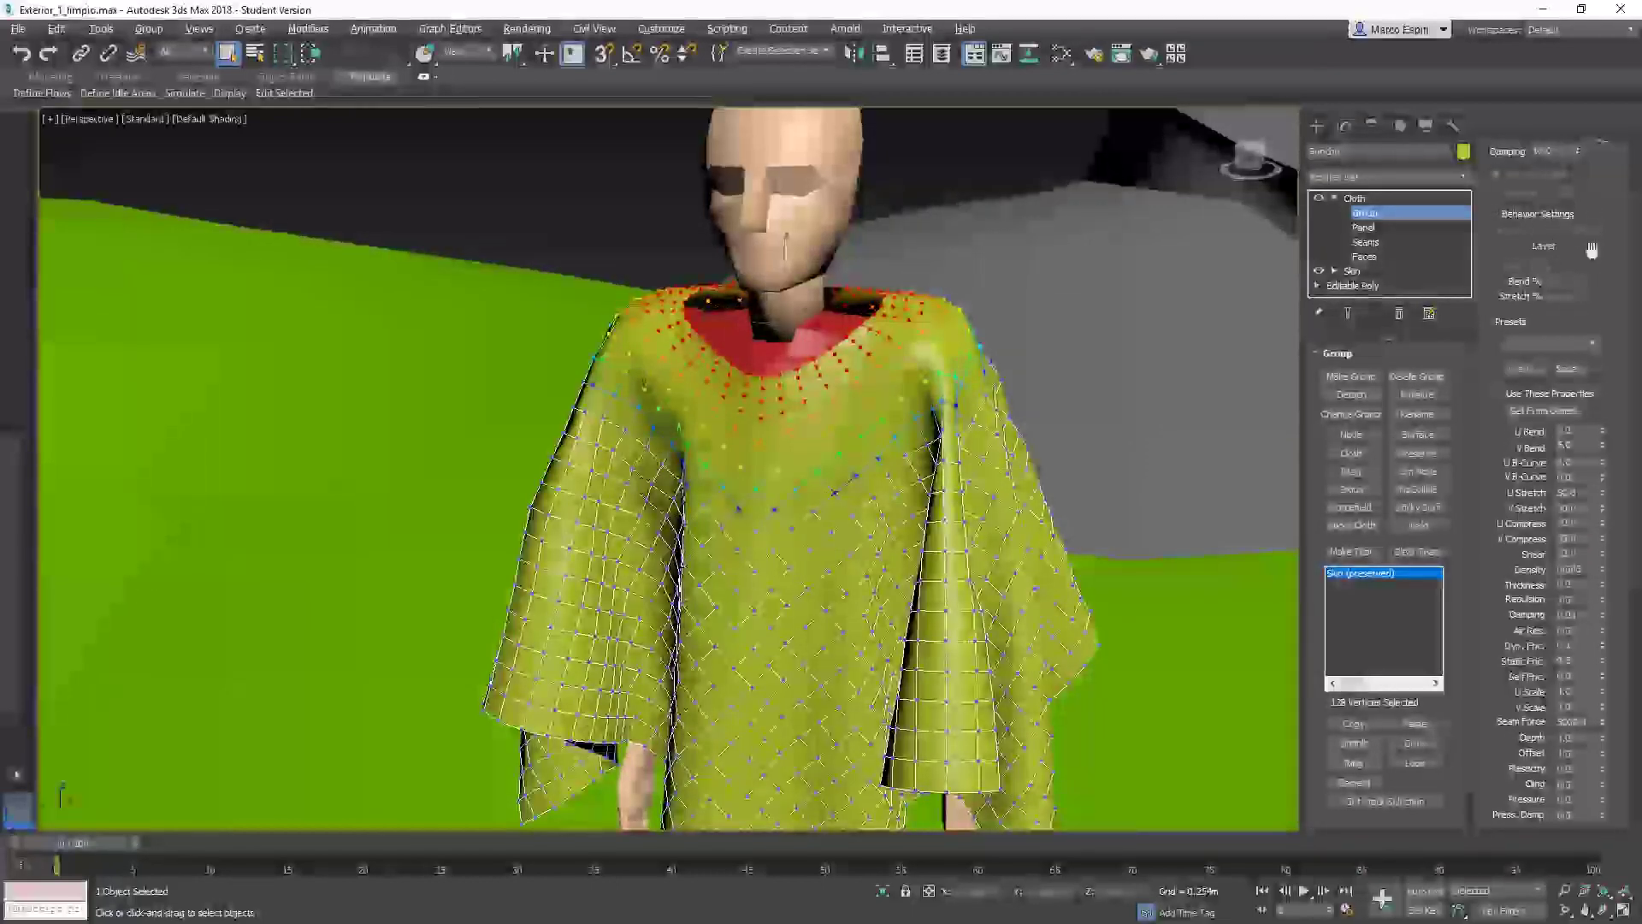
scroll(1574, 359, up, 2)
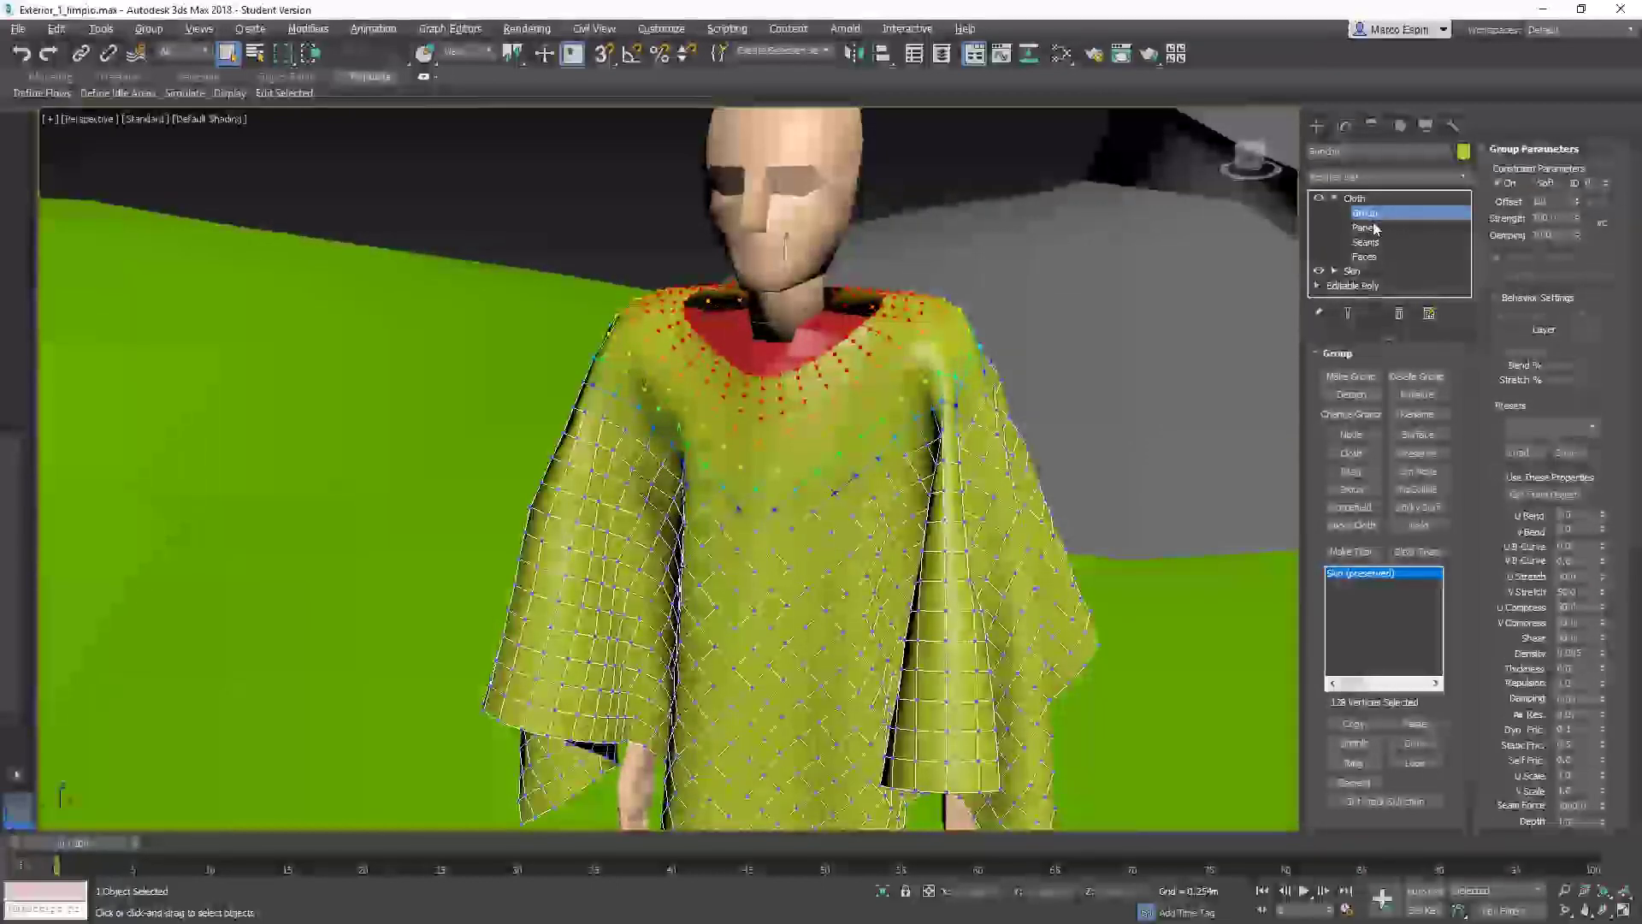
click(1356, 200)
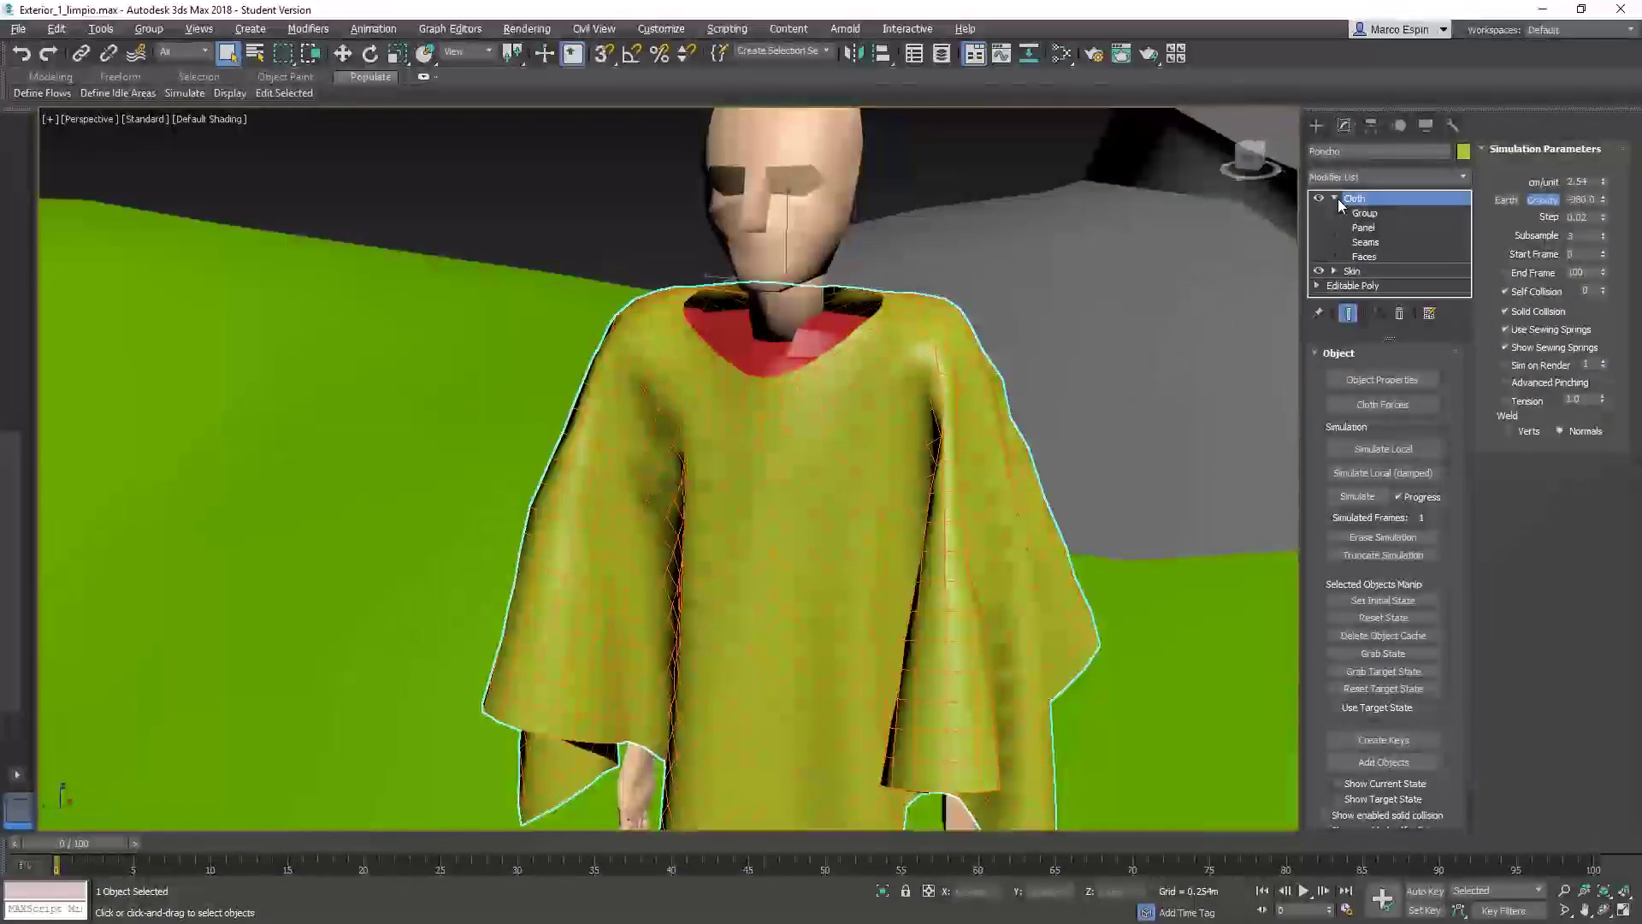
In Cloth Object Properties, pick Bip001 L Clavicle, Forearm, UpperArm and Hand
click(1335, 198)
click(1371, 382)
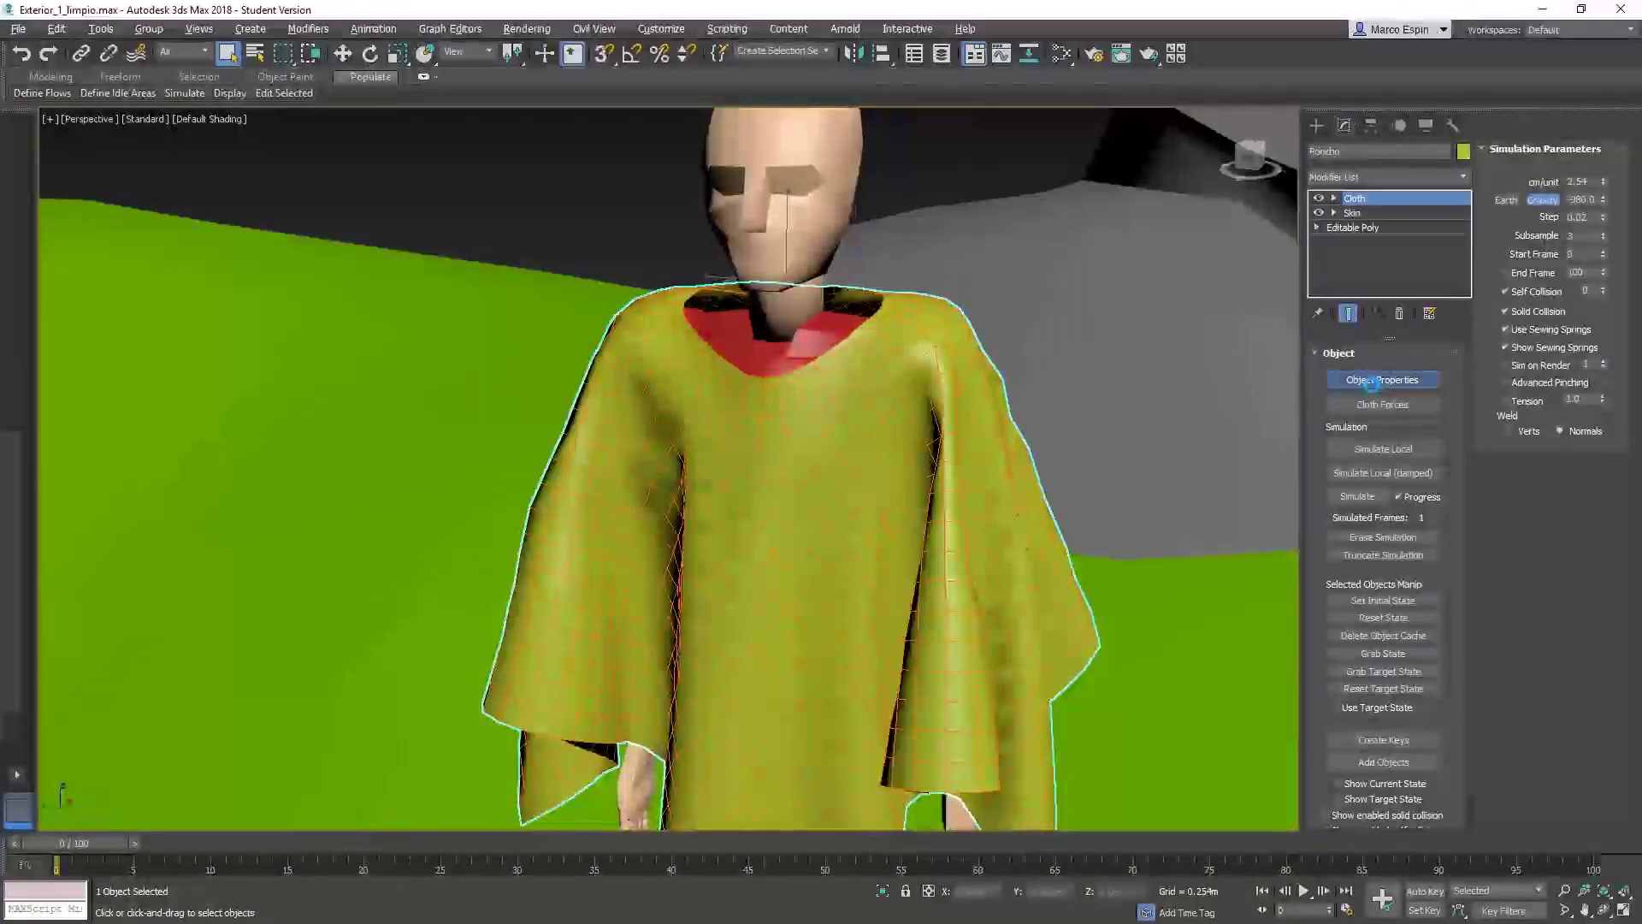
click(665, 212)
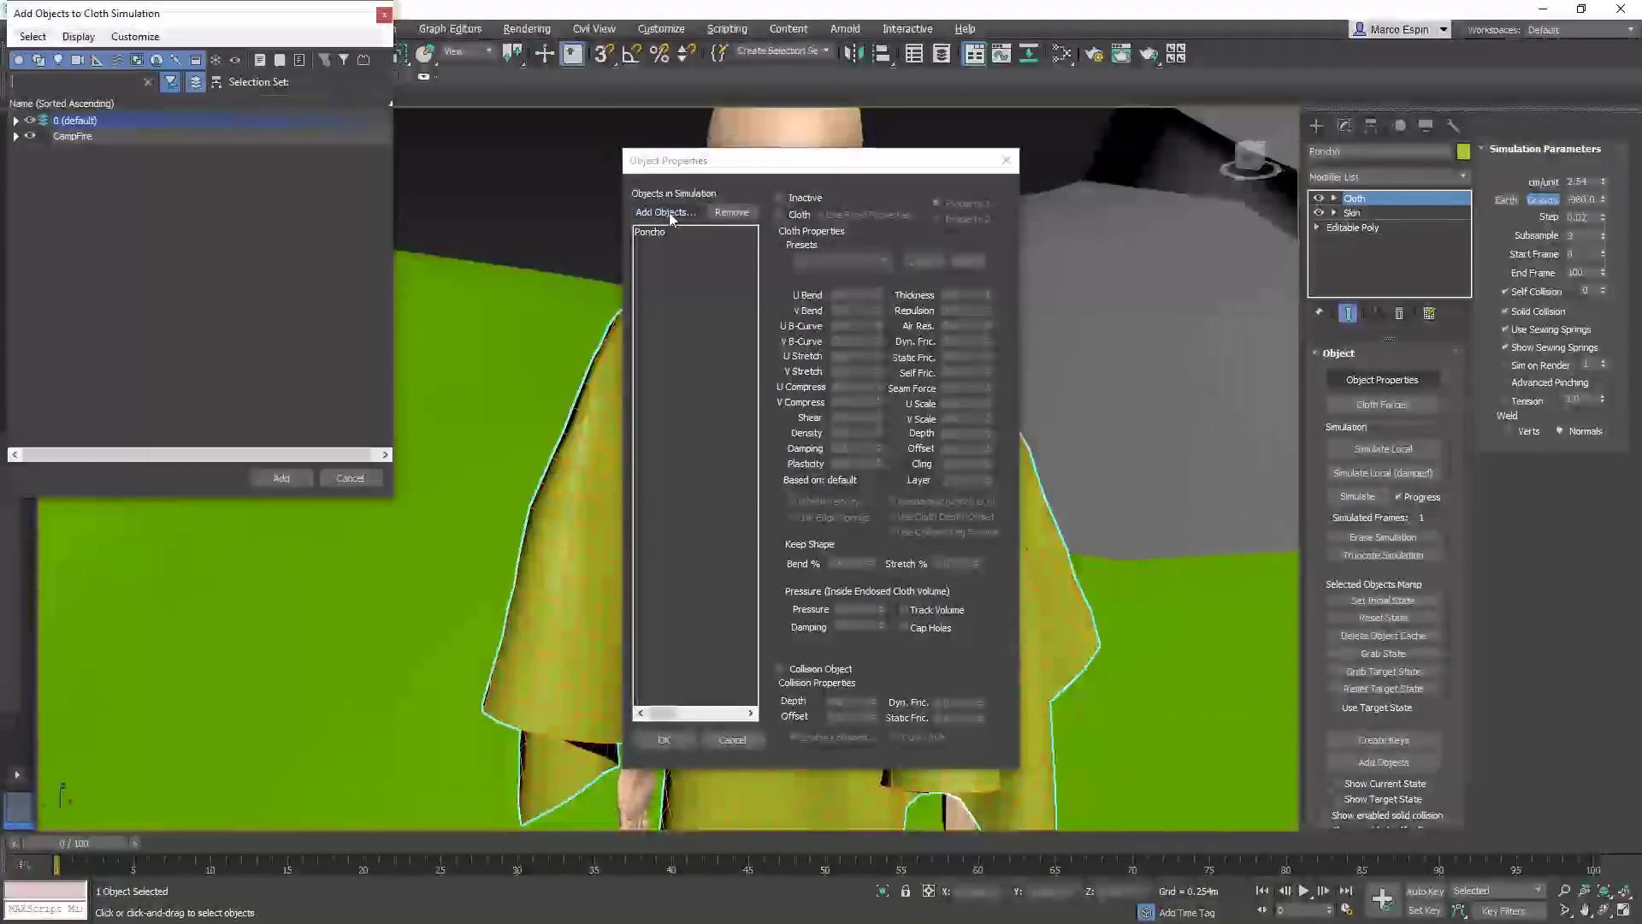
click(16, 121)
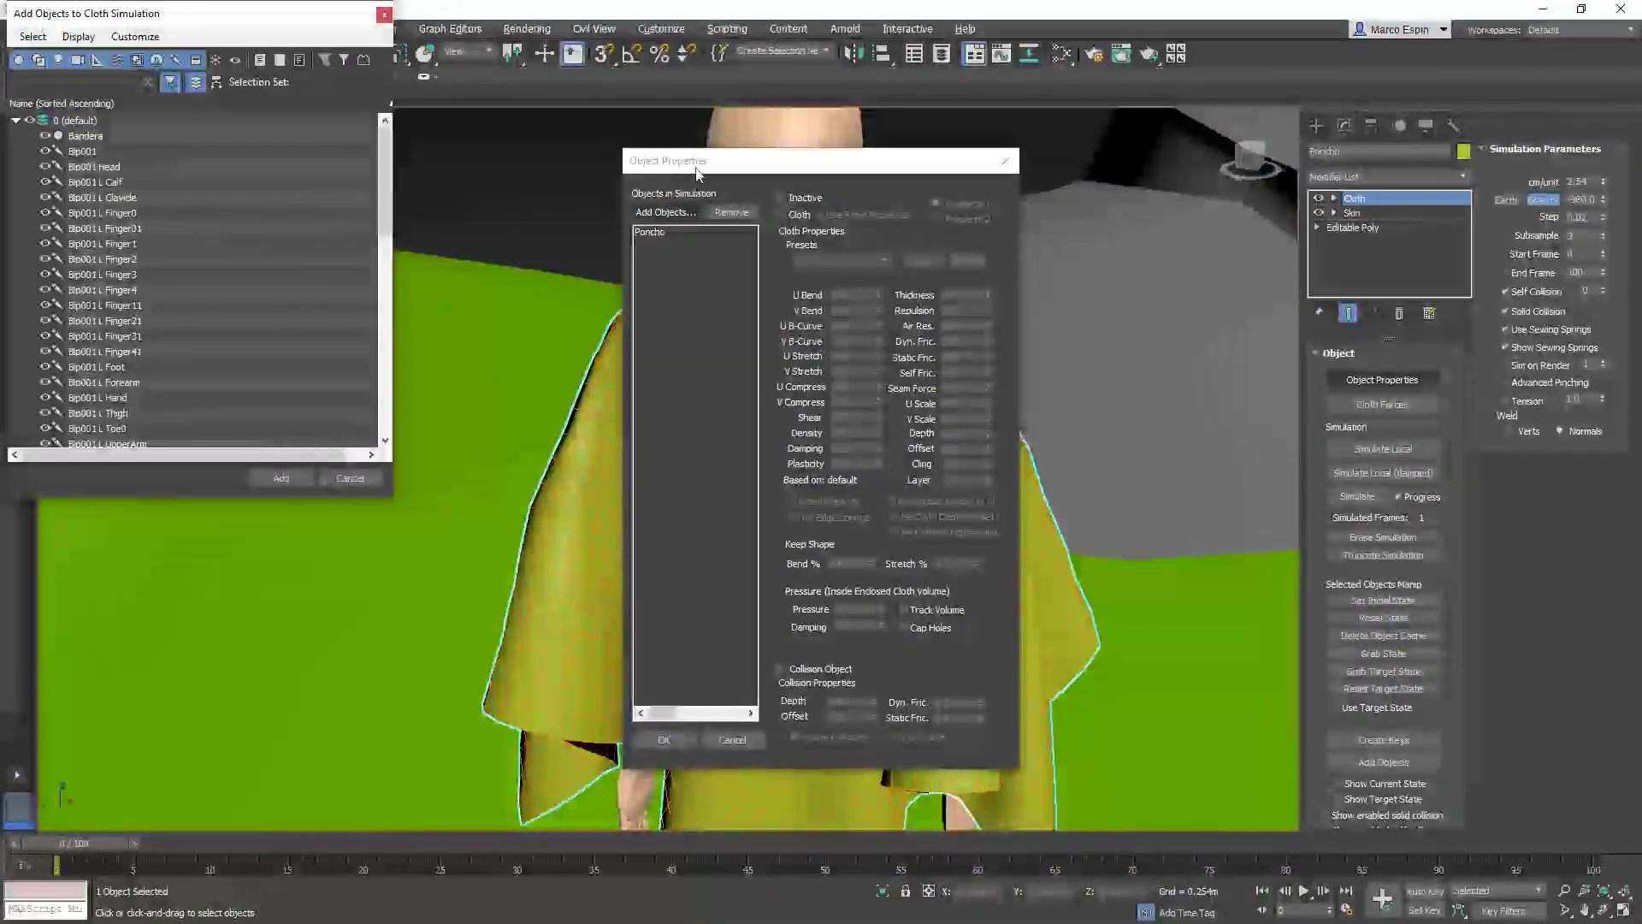
click(129, 197)
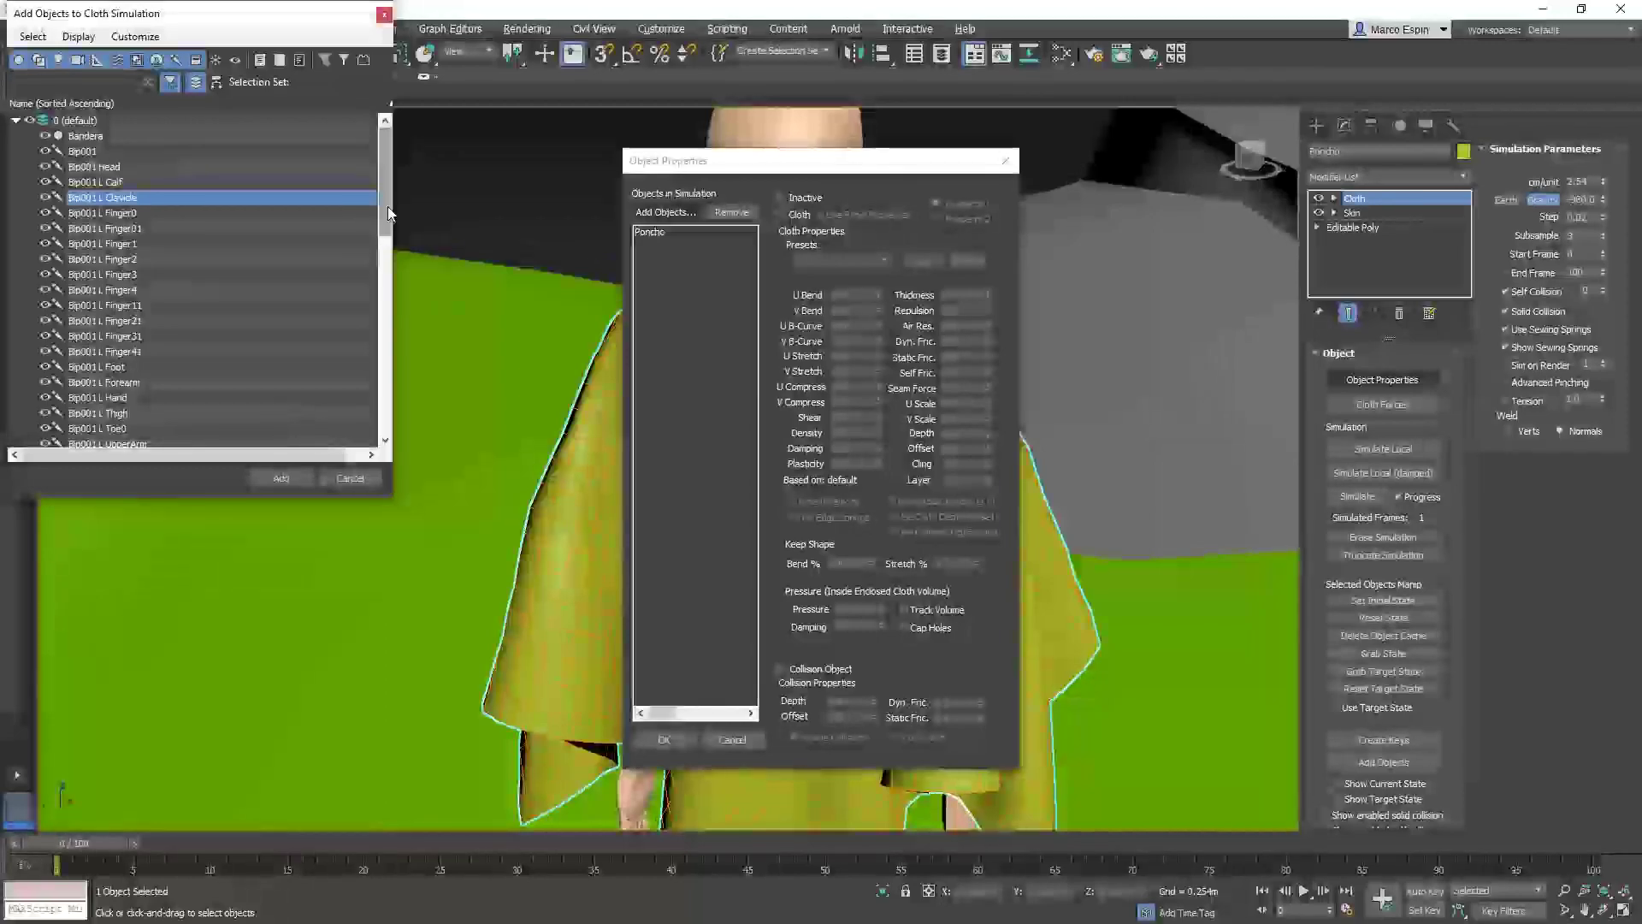
drag(388, 208, 385, 219)
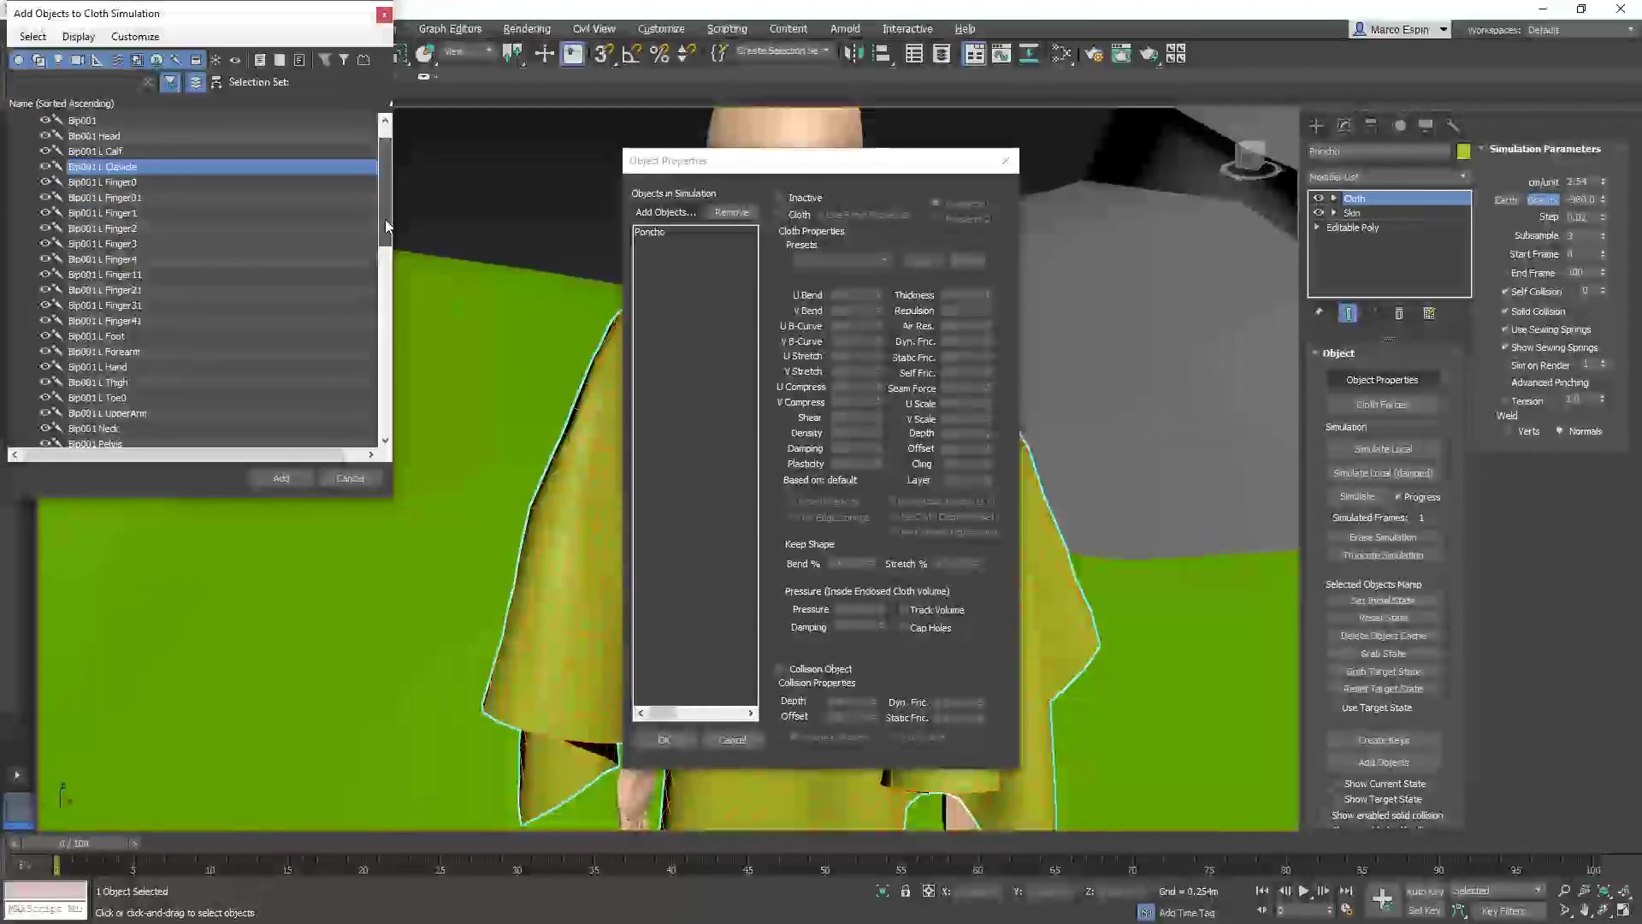
ctrl+click(180, 351)
ctrl+click(144, 414)
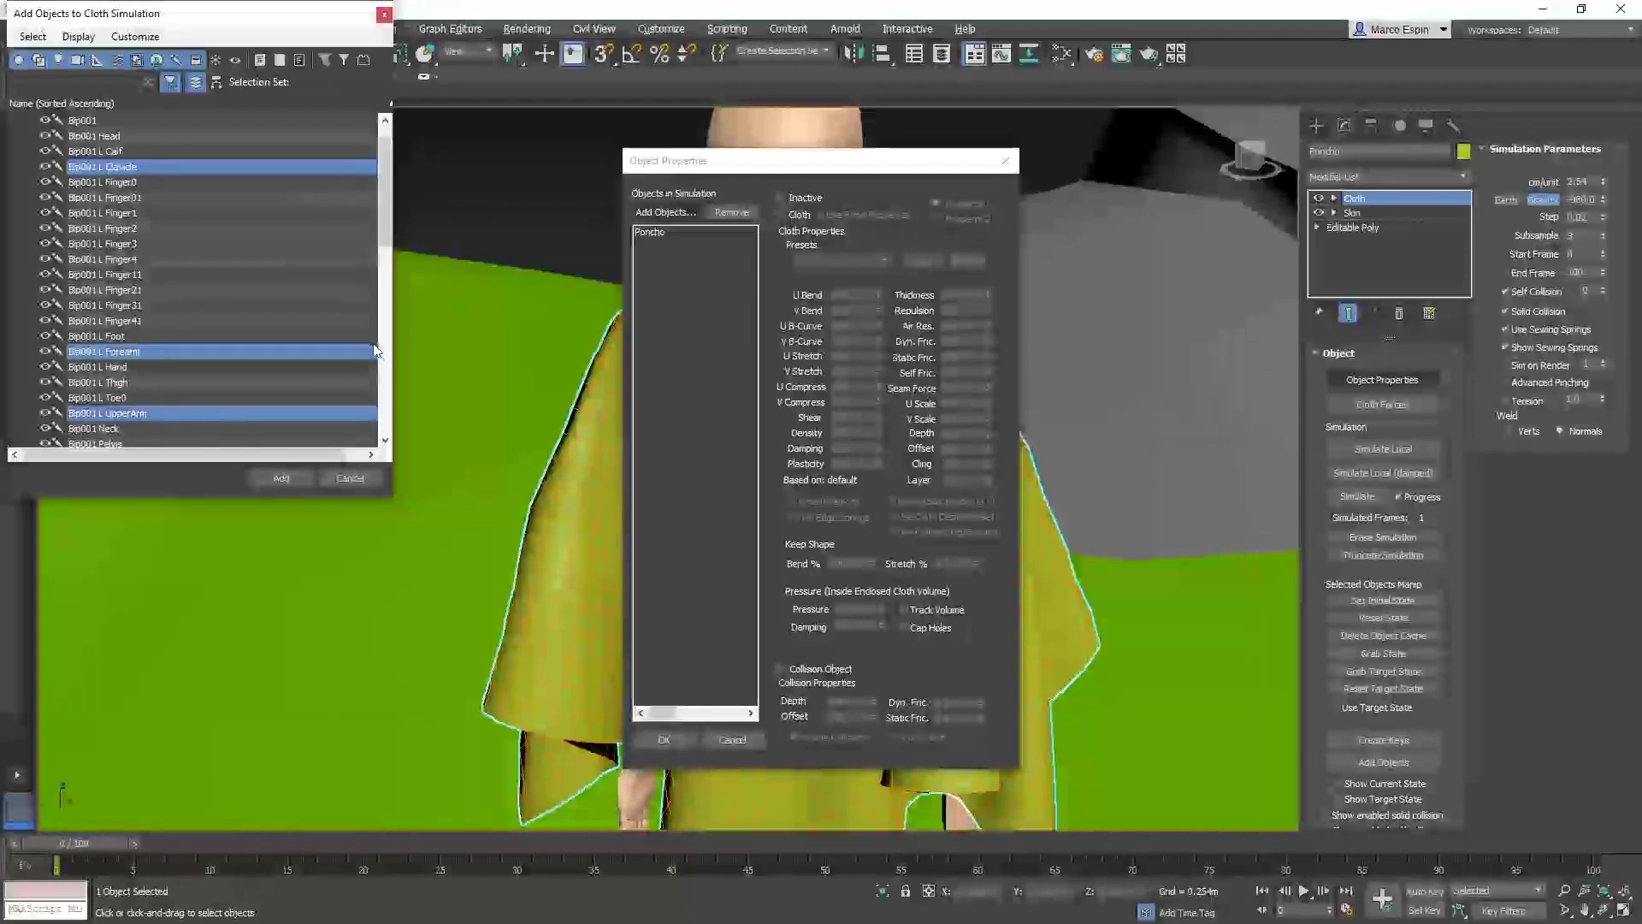
drag(387, 229, 387, 254)
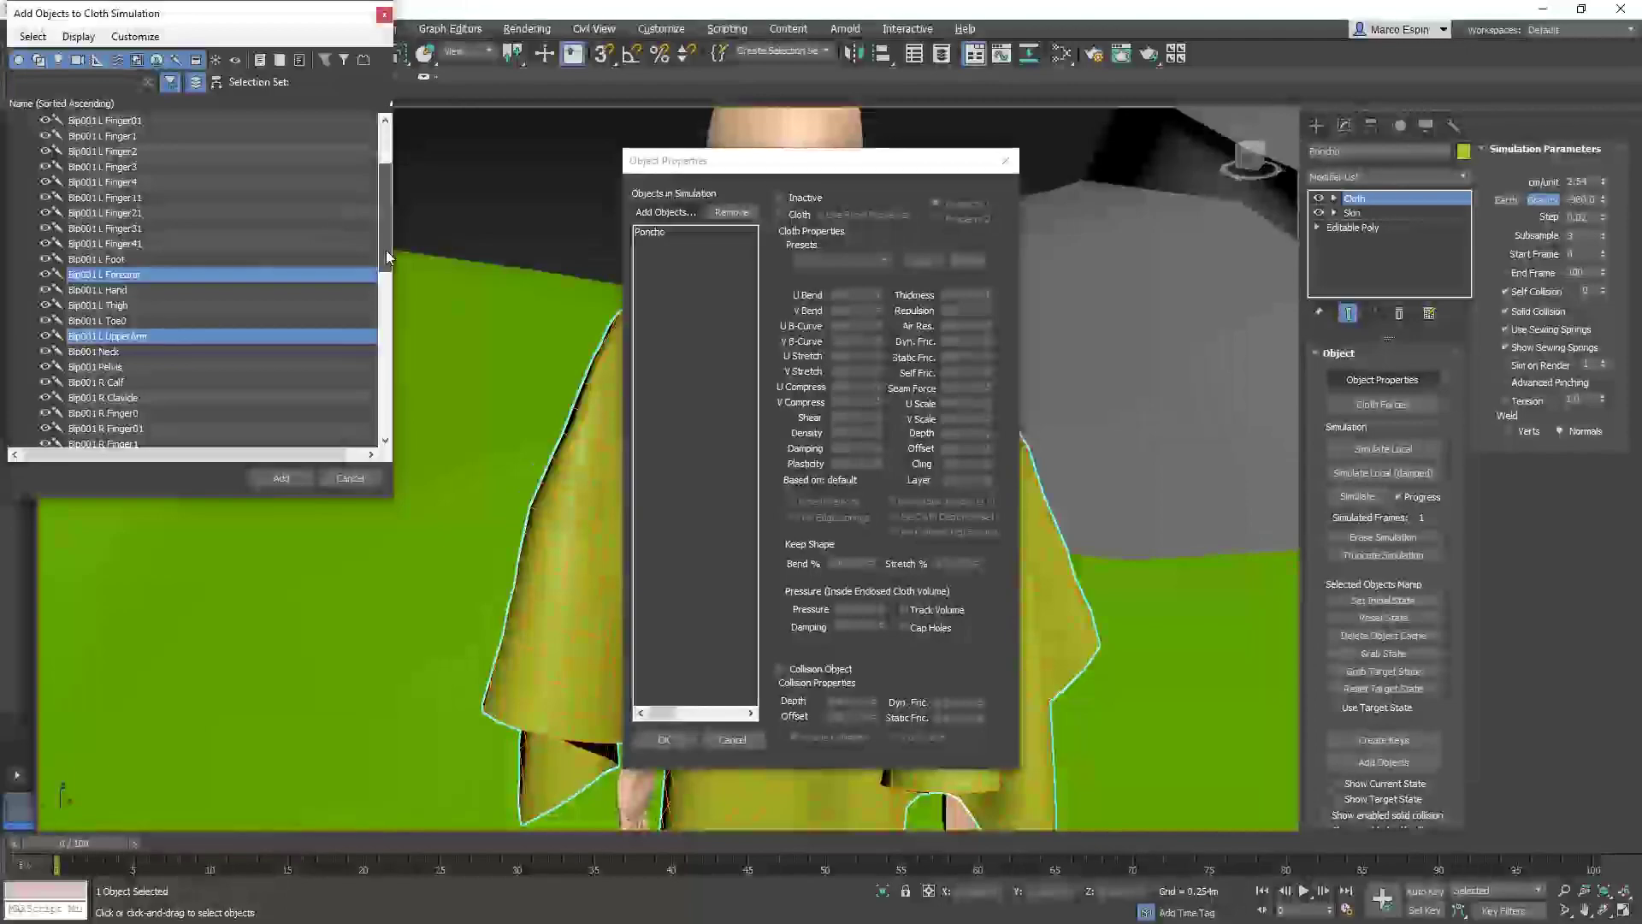
mouse_move(386, 248)
mouse_down()
mouse_move(376, 330)
mouse_move(348, 268)
mouse_up()
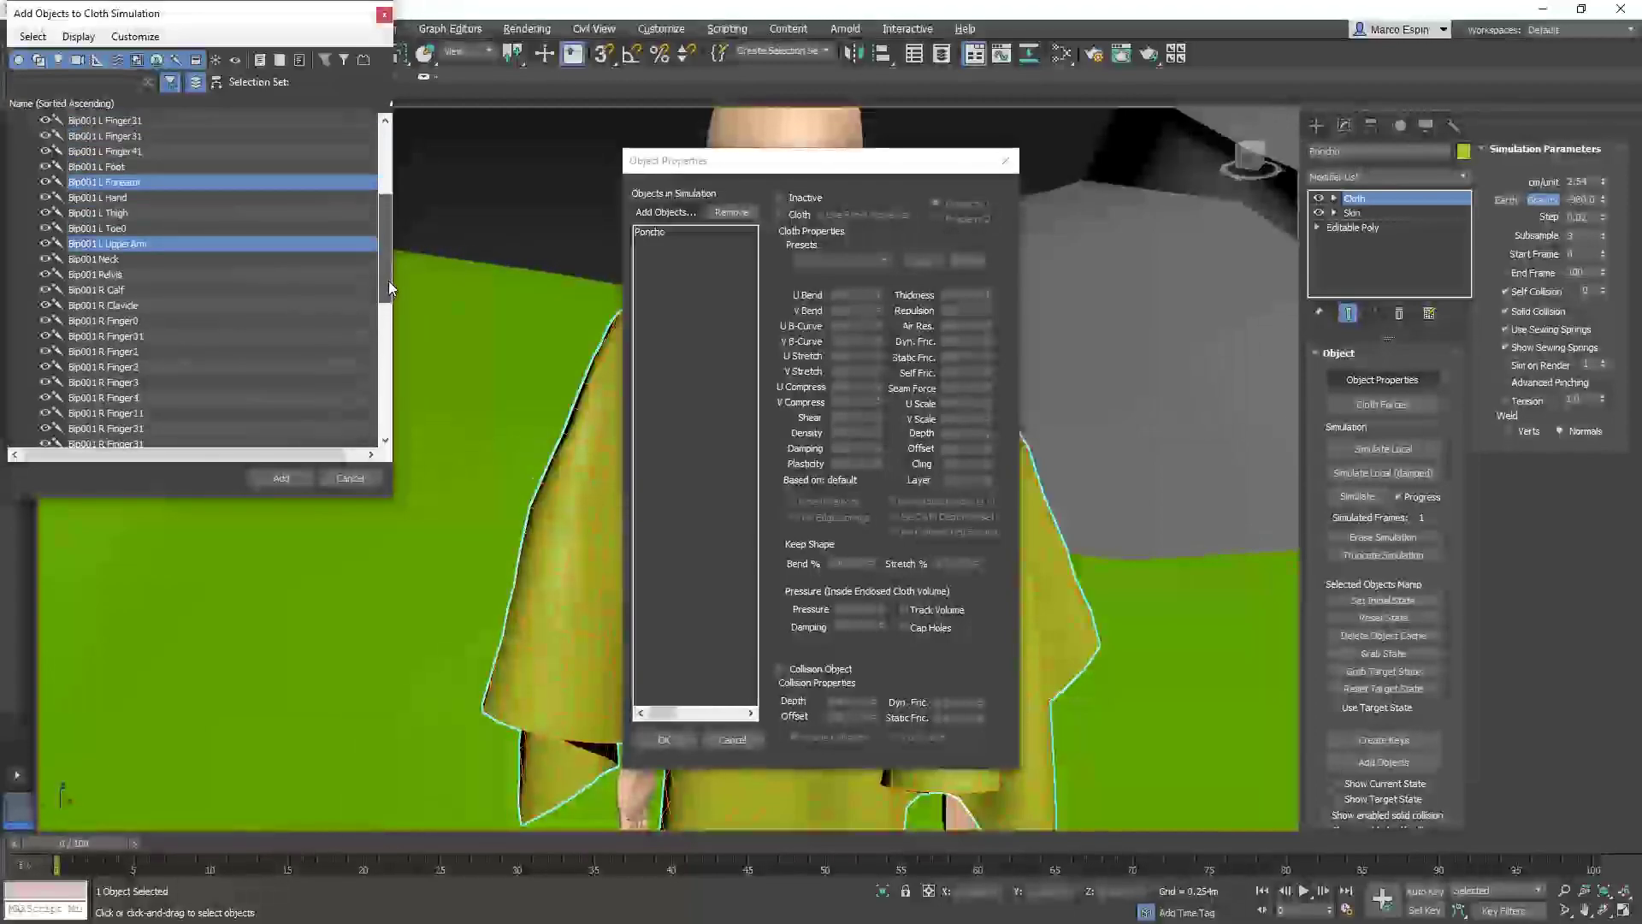
ctrl+click(119, 220)
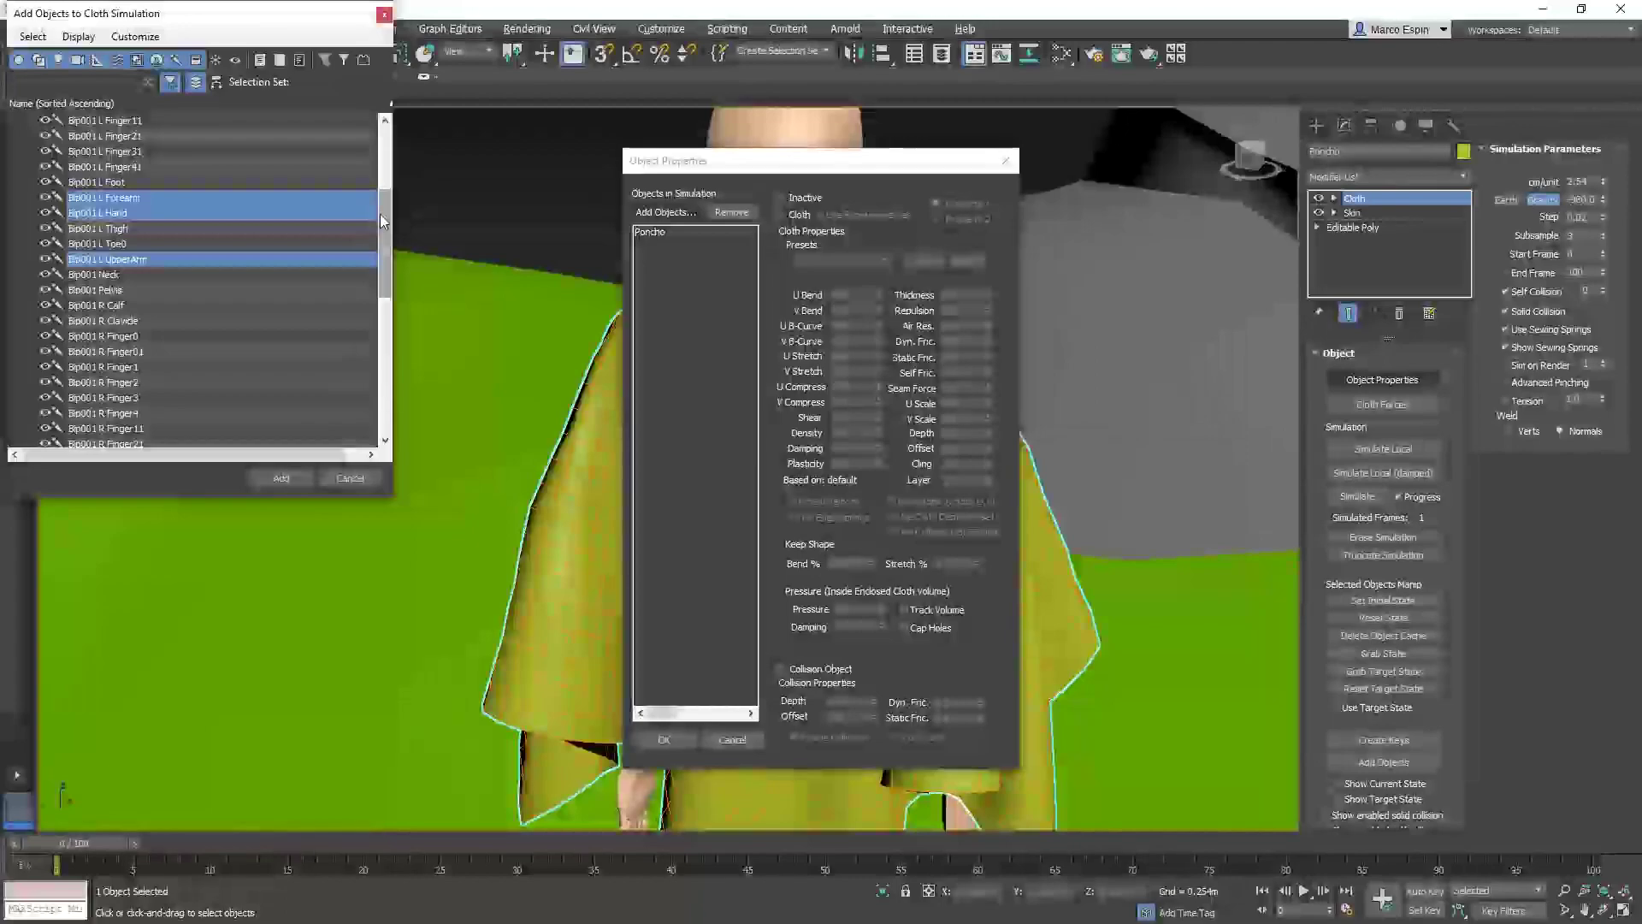
scroll(380, 434, up, 4)
drag(395, 152, 390, 274)
ctrl+click(103, 135)
Also pick the right arm bones and Spine through Spine3, and add them all
ctrl+click(156, 321)
ctrl+click(158, 382)
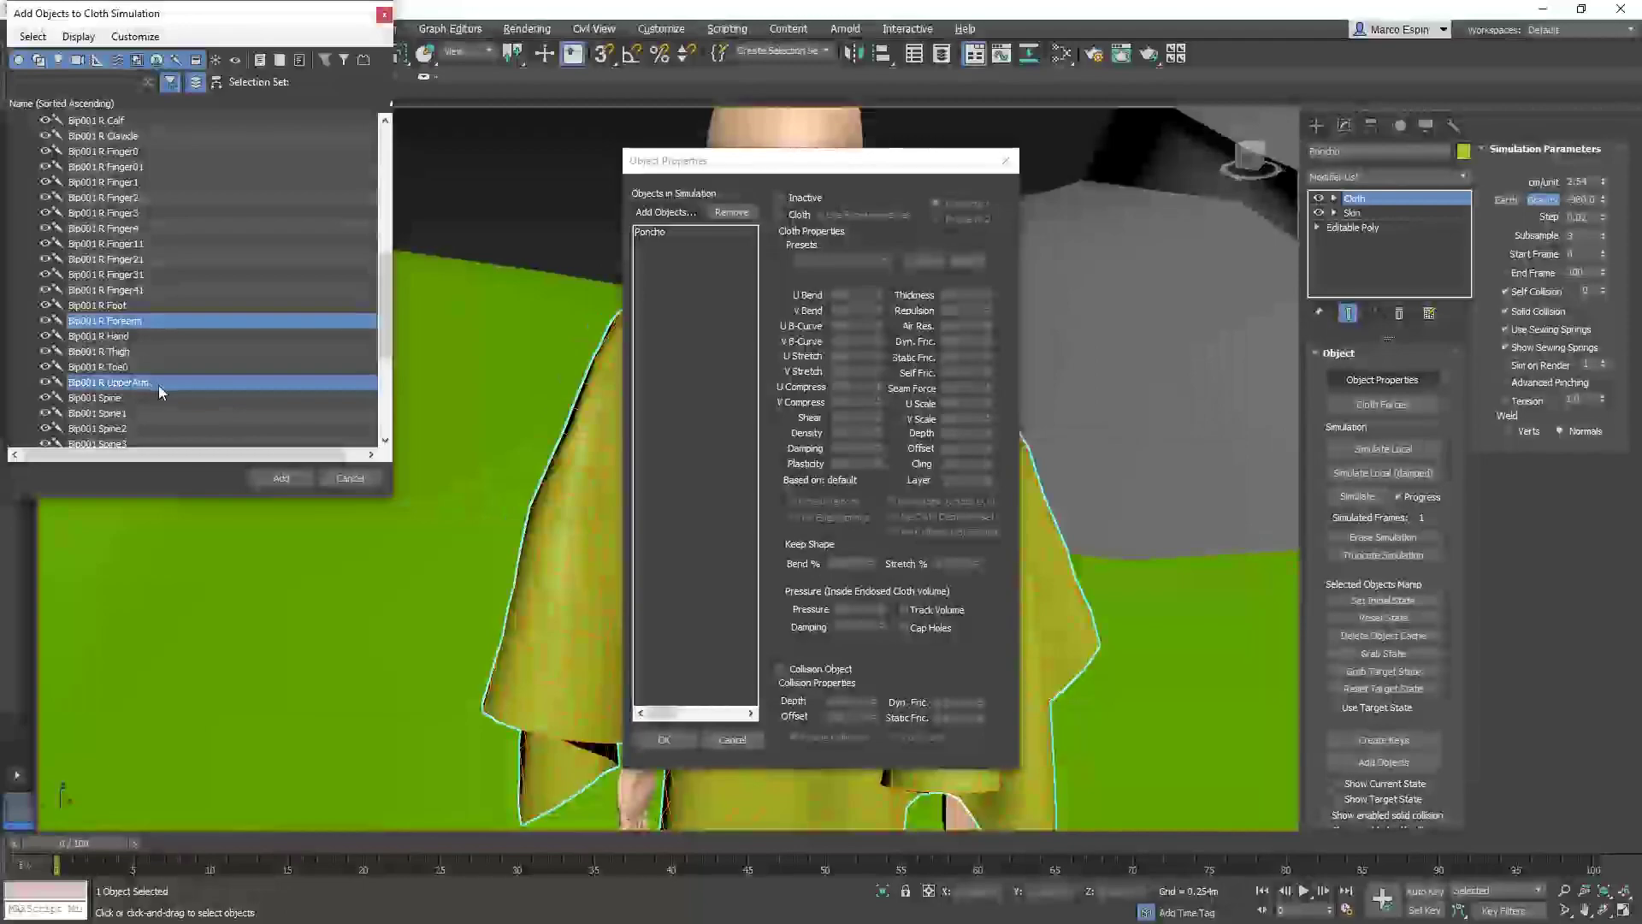
scroll(159, 391, down, 2)
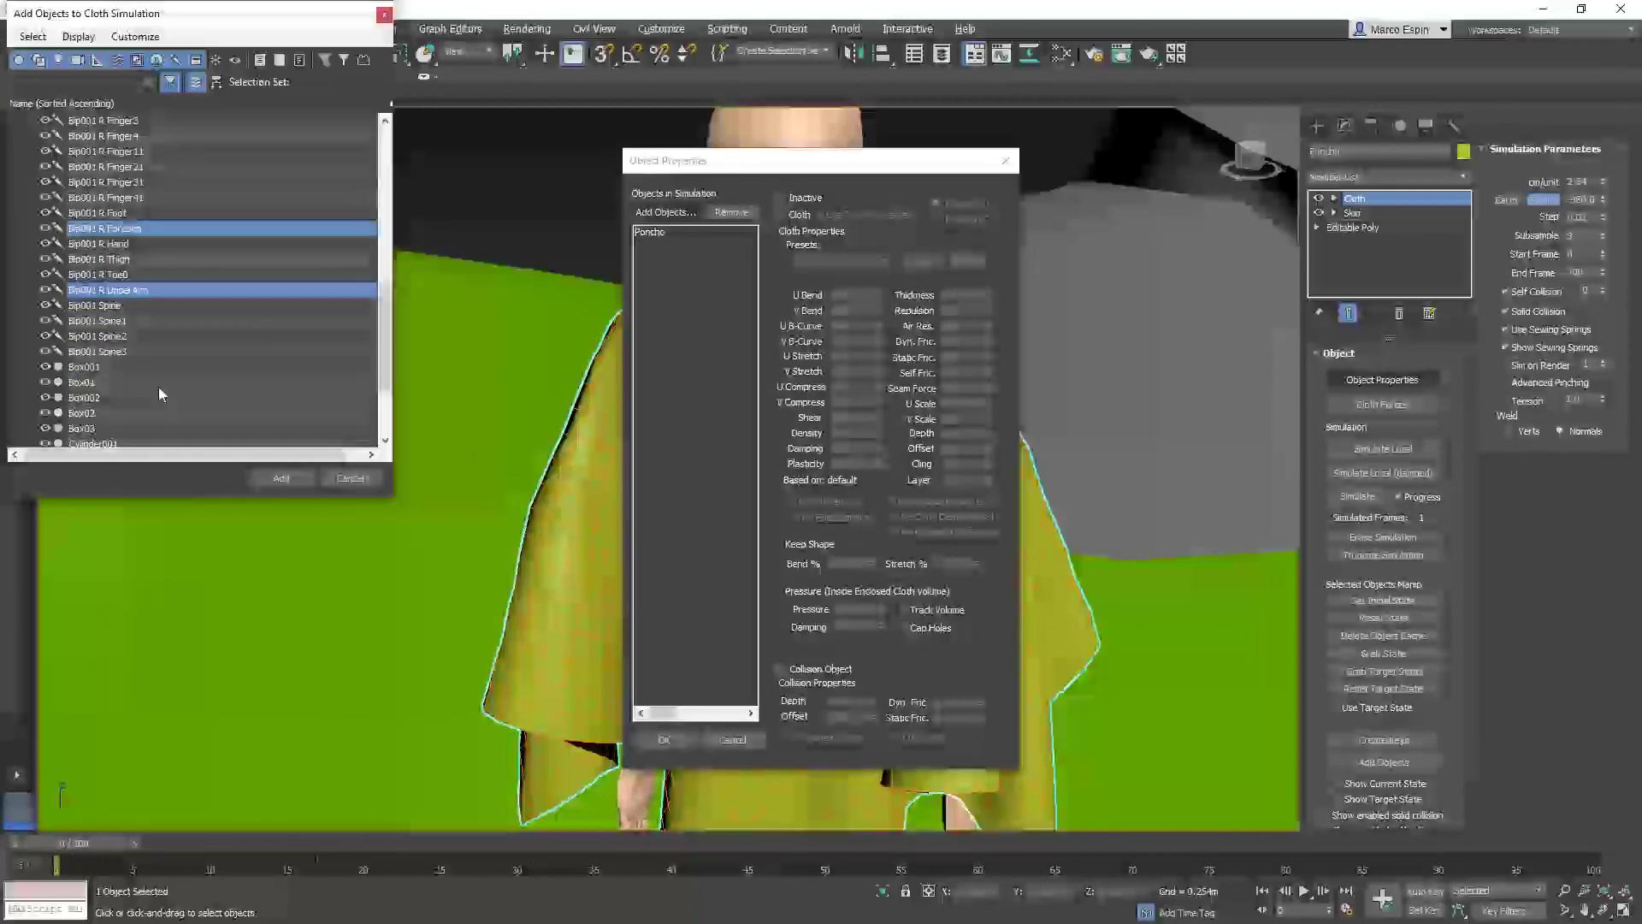
ctrl+click(127, 251)
scroll(142, 248, up, 3)
ctrl+click(214, 182)
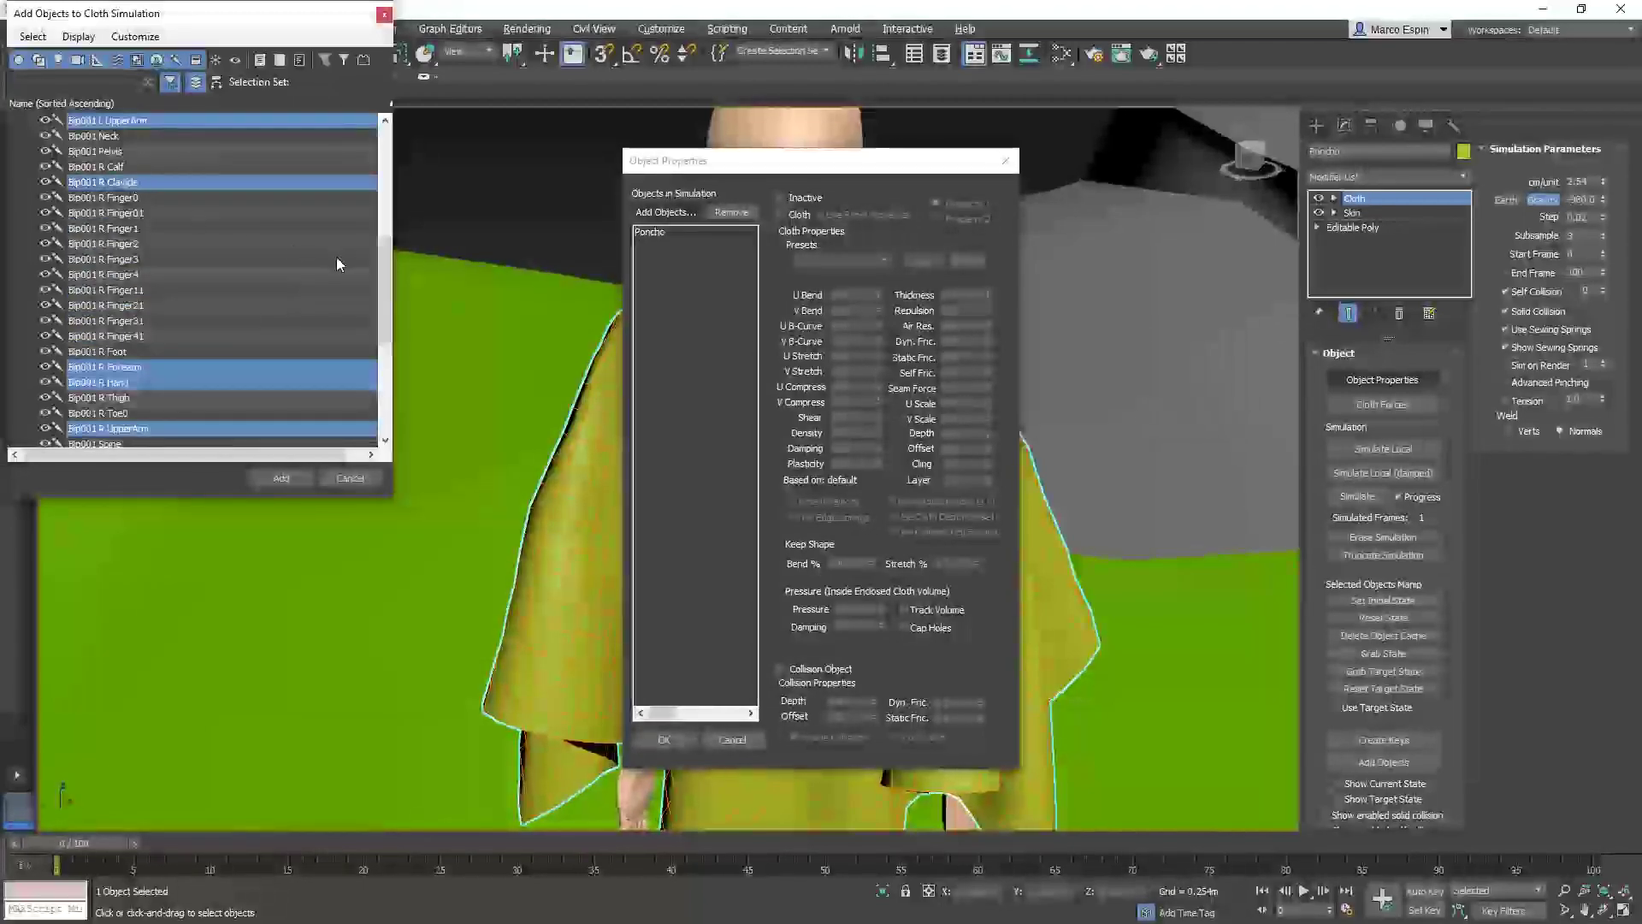
drag(382, 270, 362, 397)
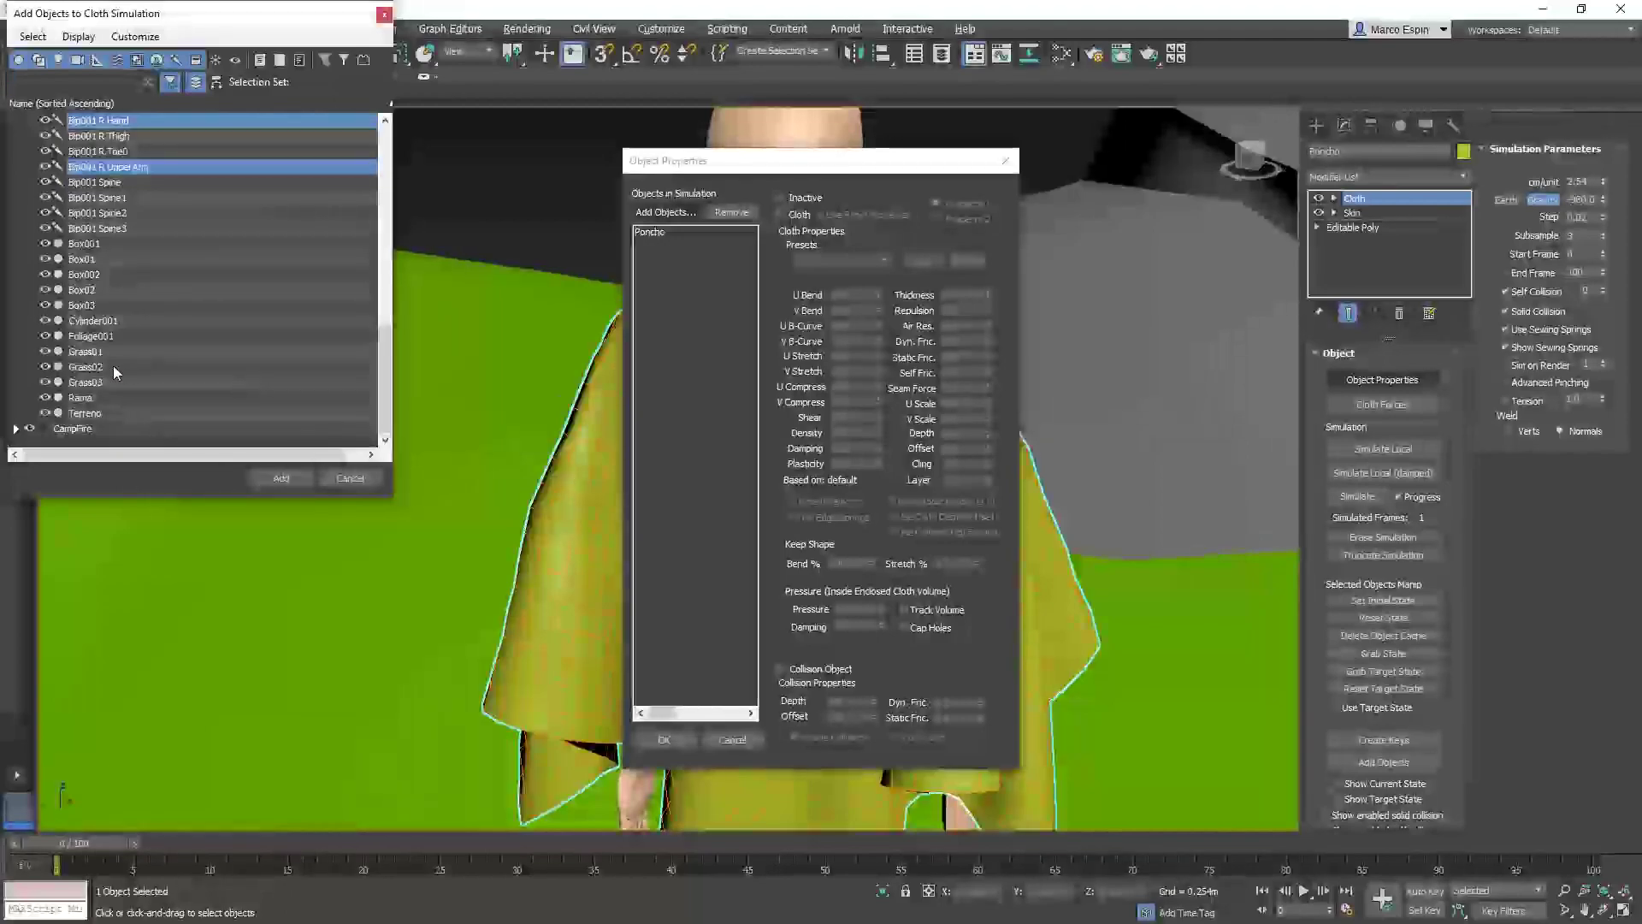
ctrl+click(121, 183)
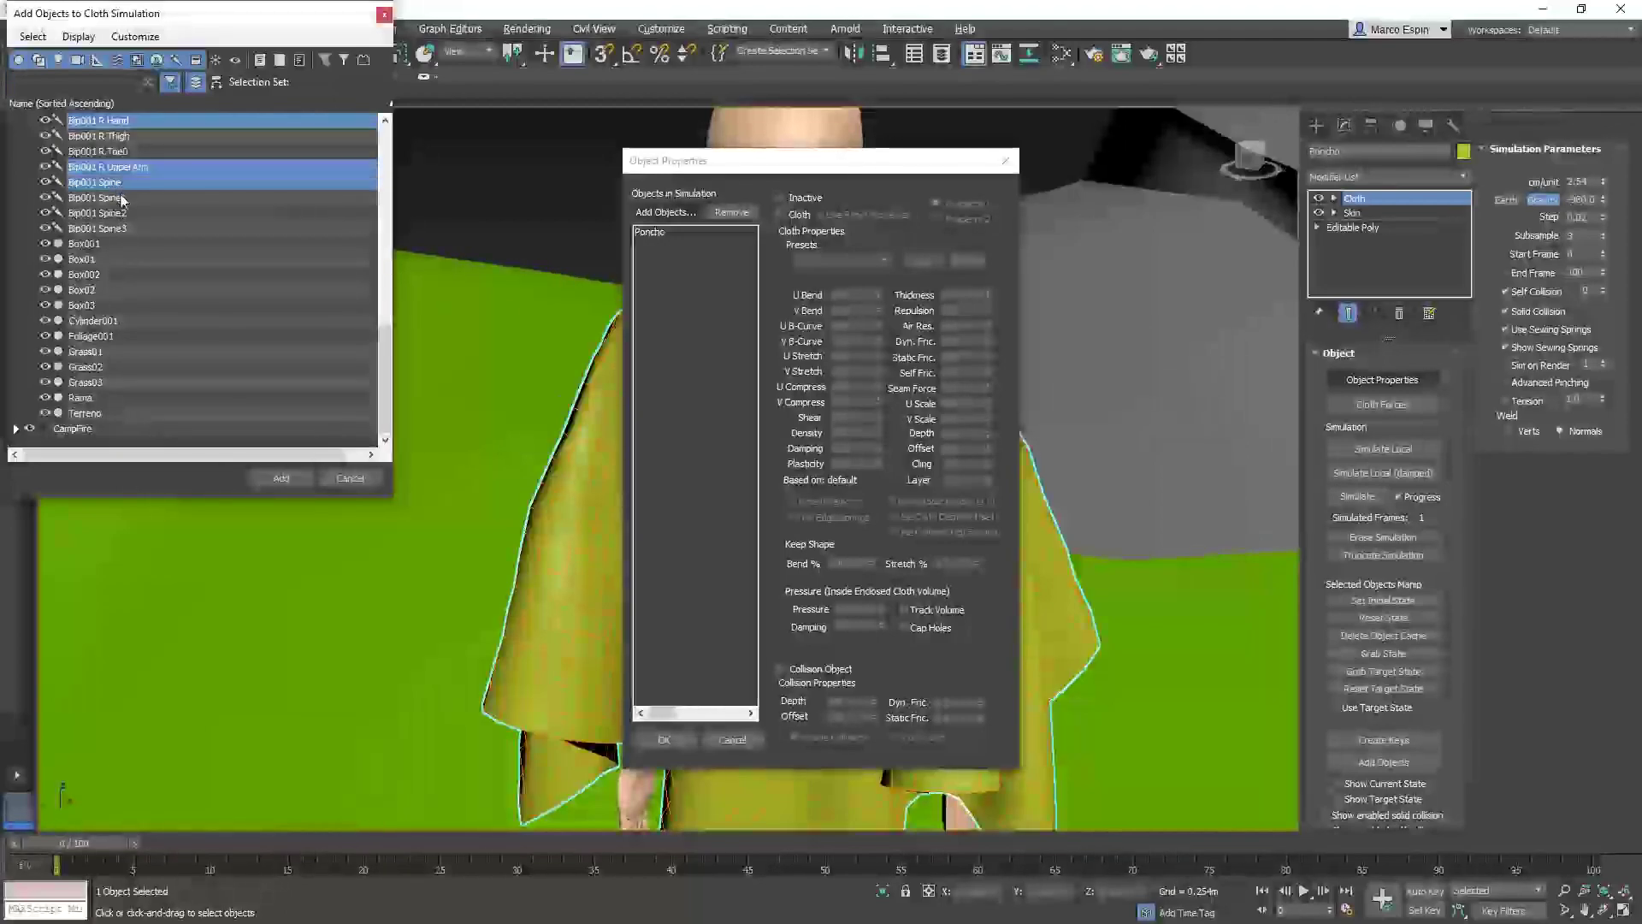
ctrl+click(121, 213)
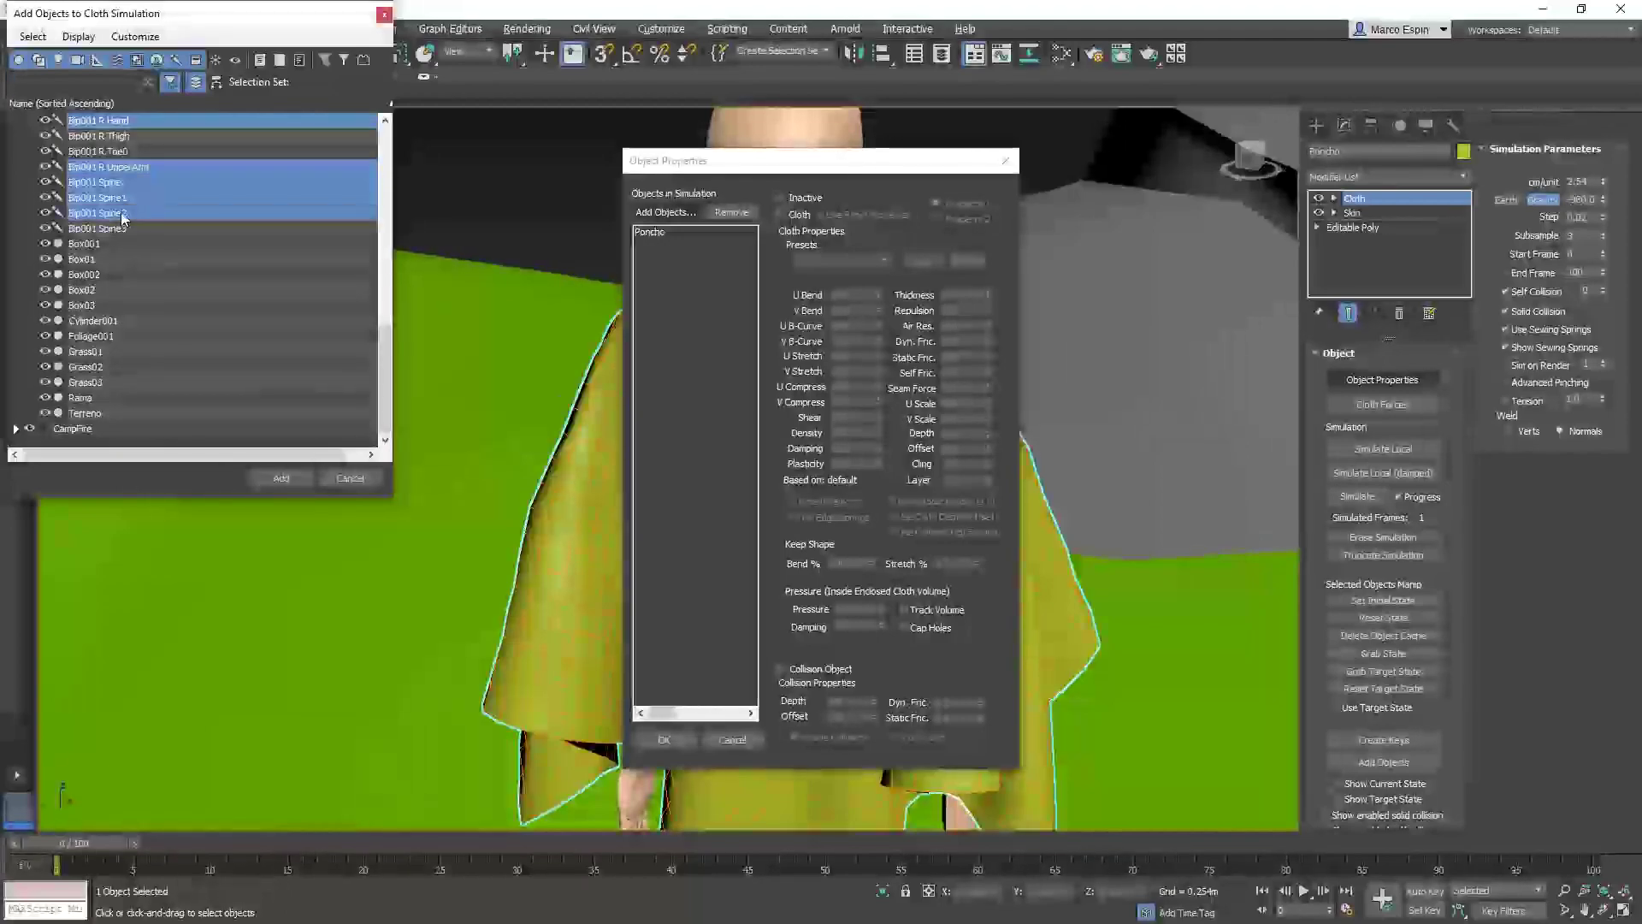
click(283, 475)
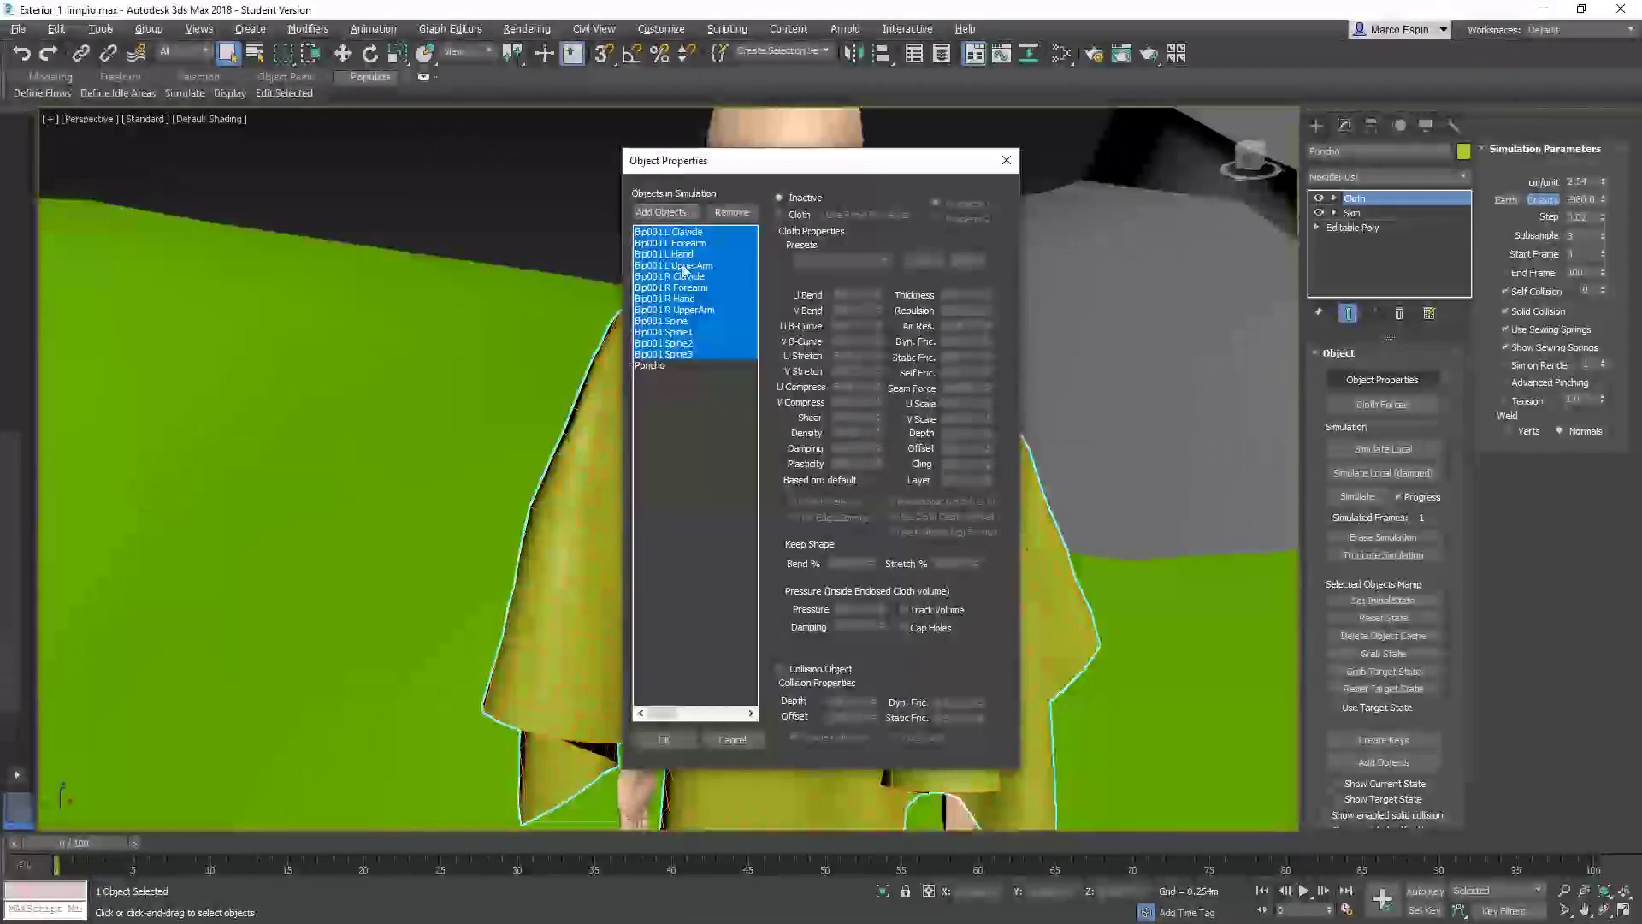
Set the added bones as Collision Objects and Poncho as Cloth with the Default preset
click(782, 670)
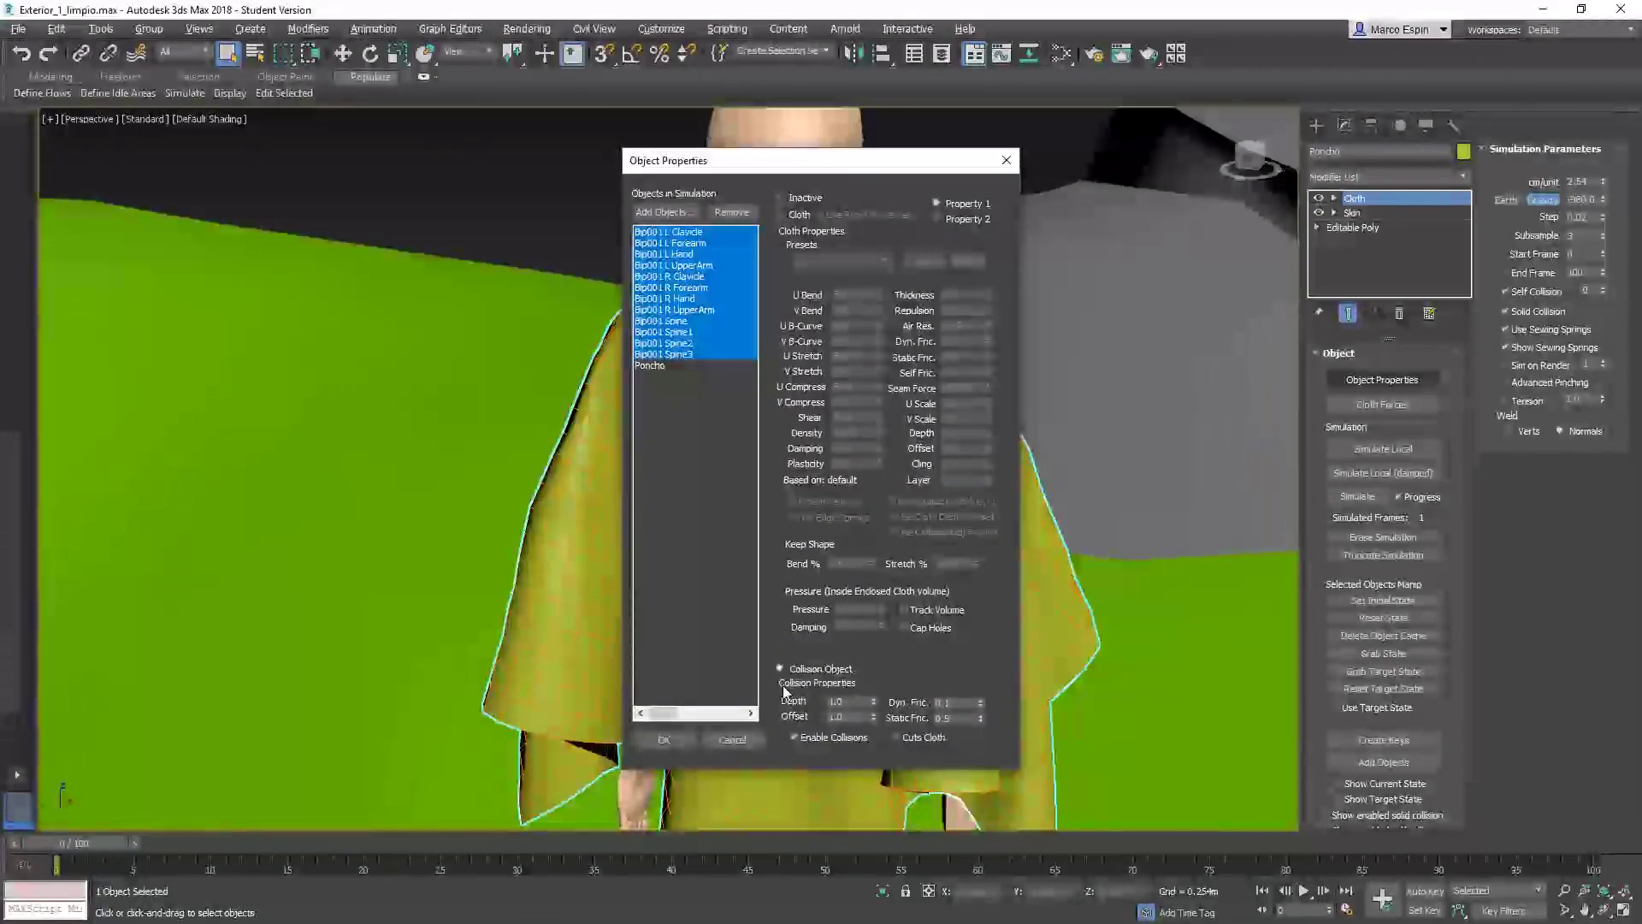
click(675, 367)
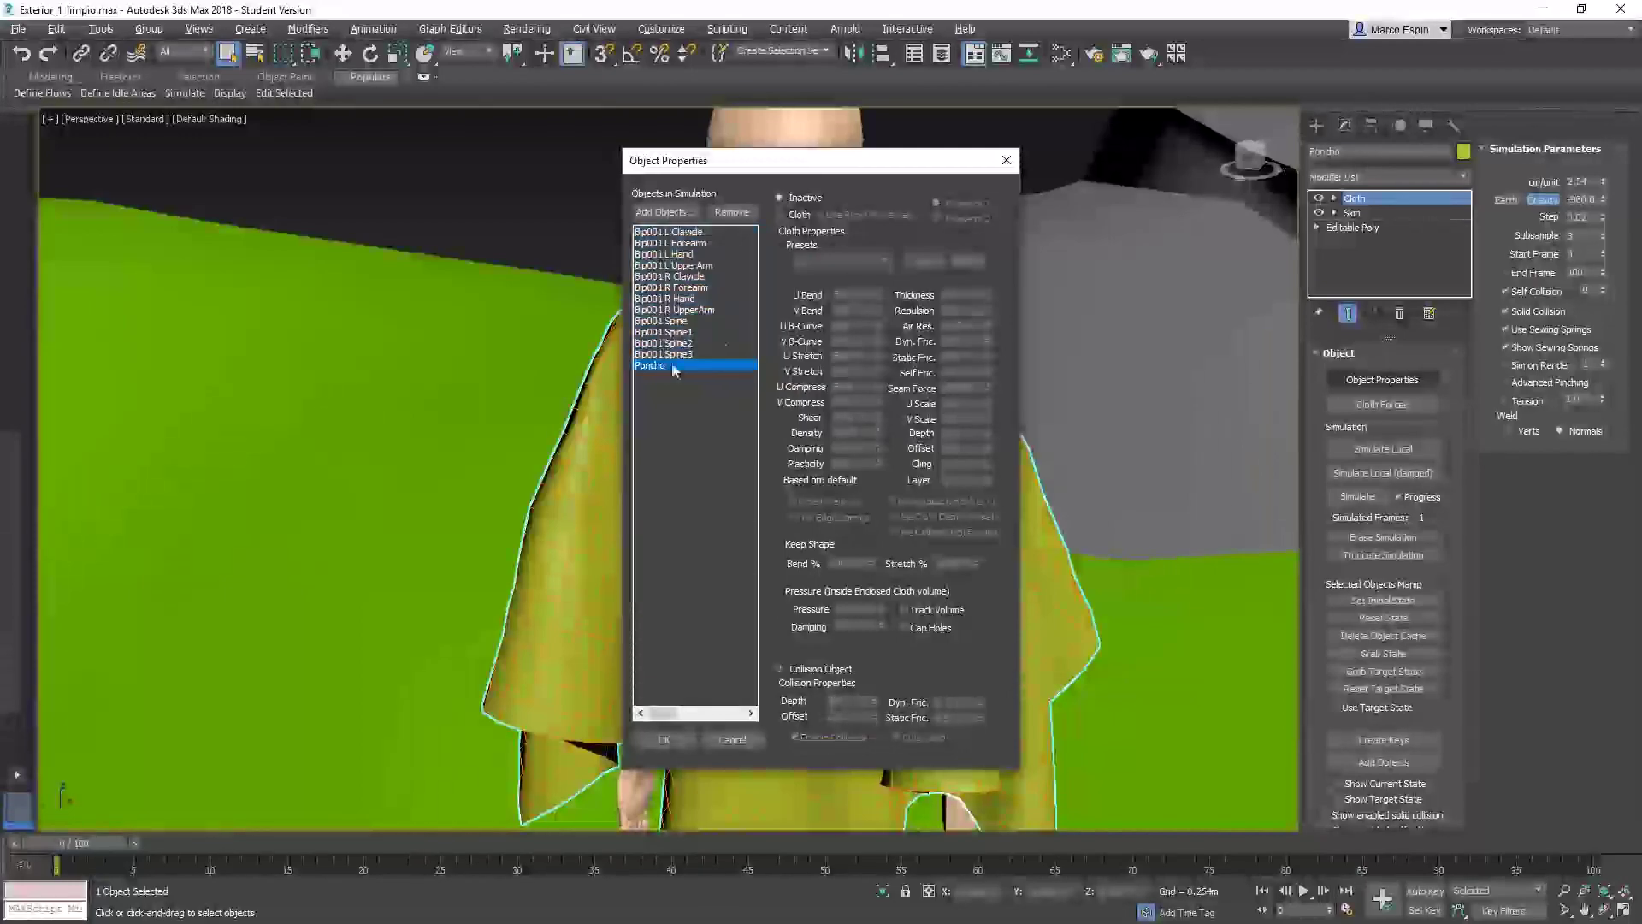
click(779, 214)
click(860, 255)
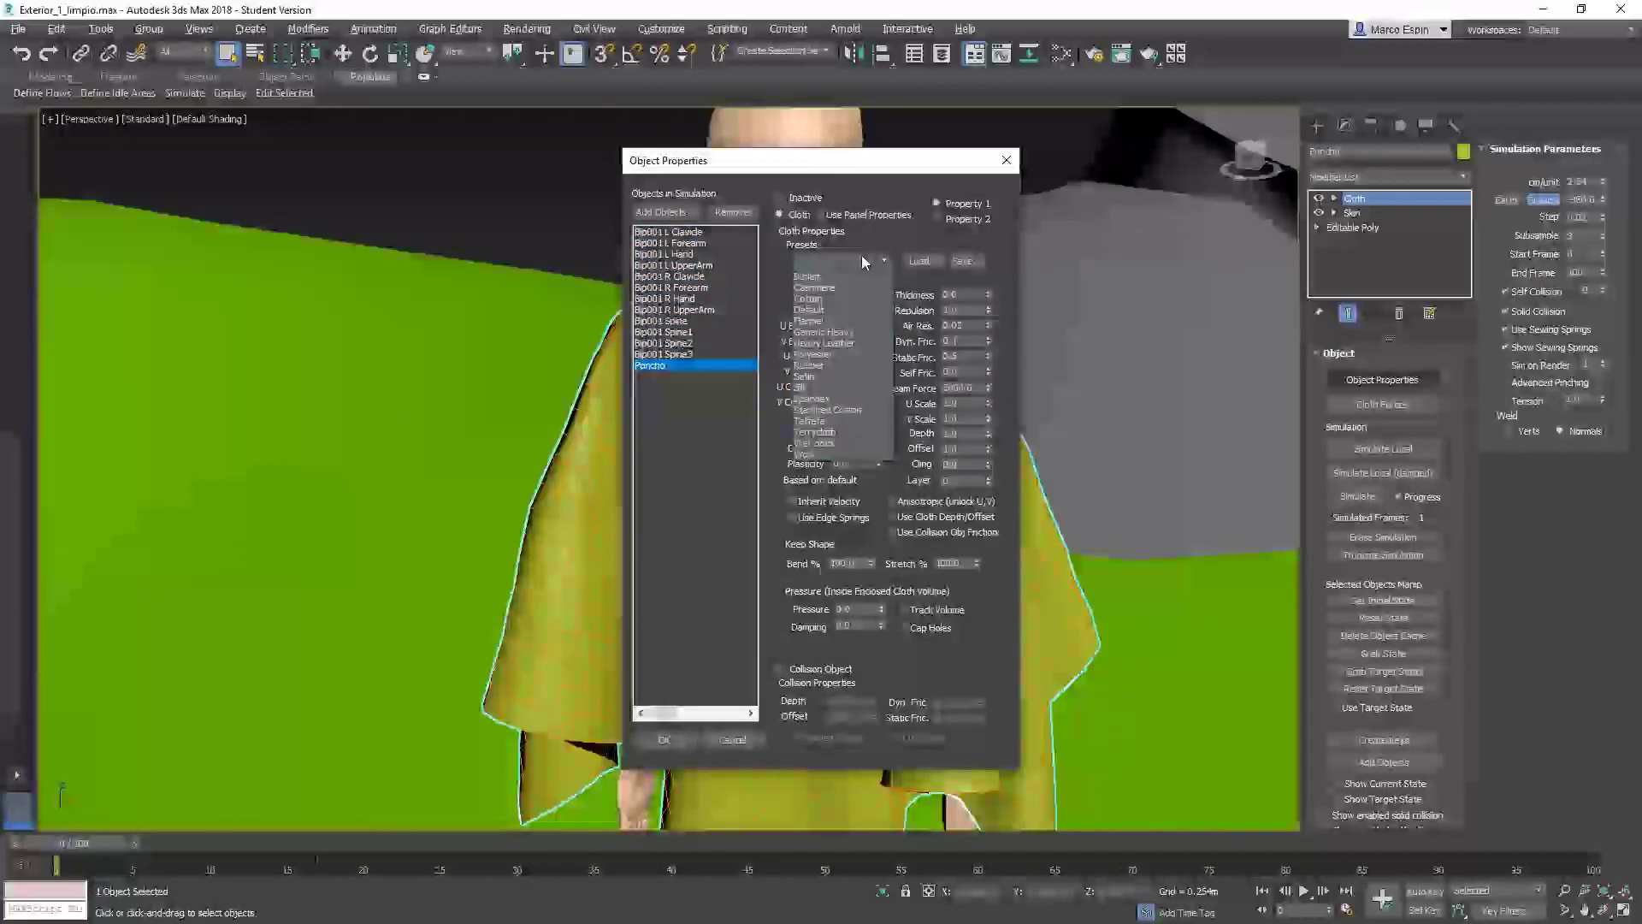
click(833, 308)
click(664, 740)
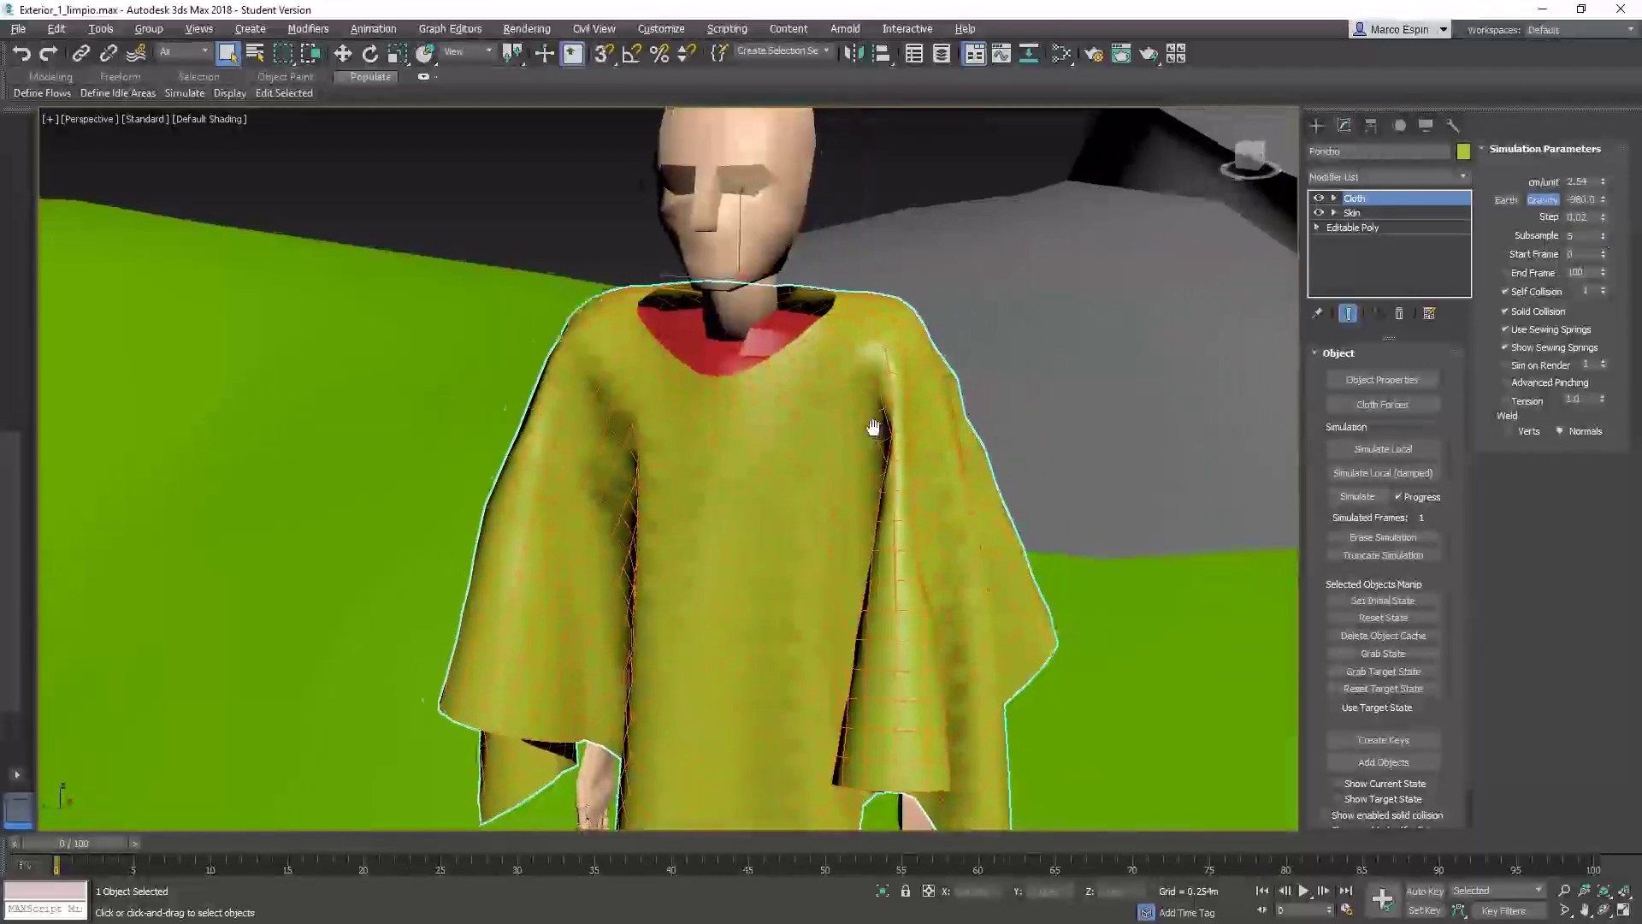
scroll(872, 433, down, 5)
mouse_move(856, 403)
middle_down()
mouse_move(732, 402)
mouse_move(753, 411)
middle_up()
Run the poncho's cloth simulation, stopping it after about 66 frames
click(1358, 496)
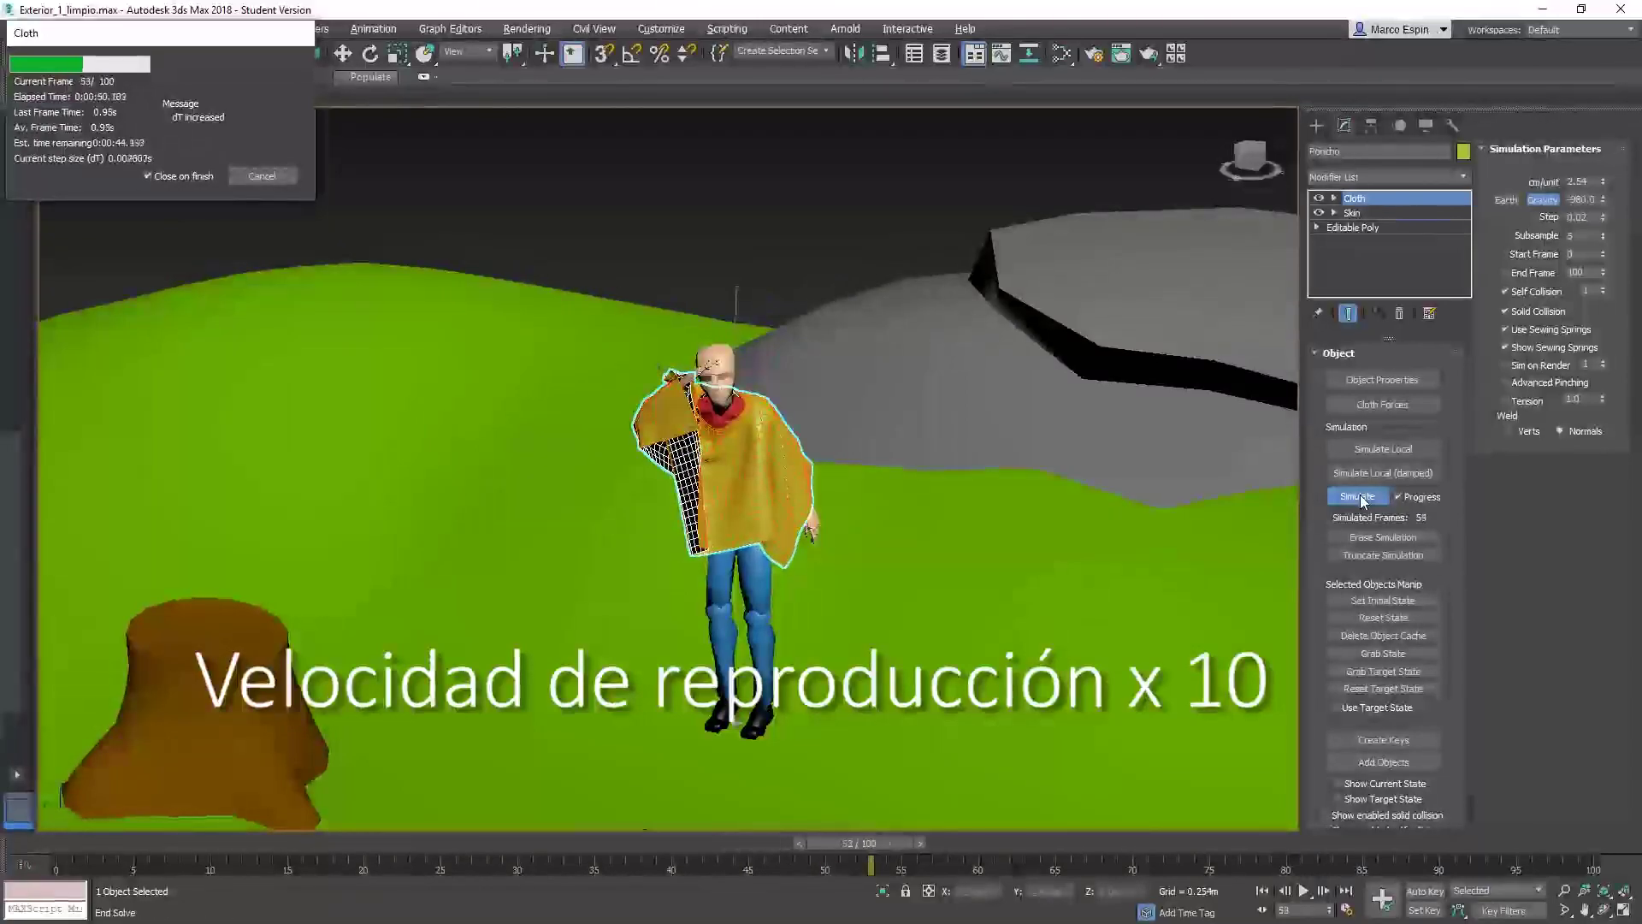
click(262, 178)
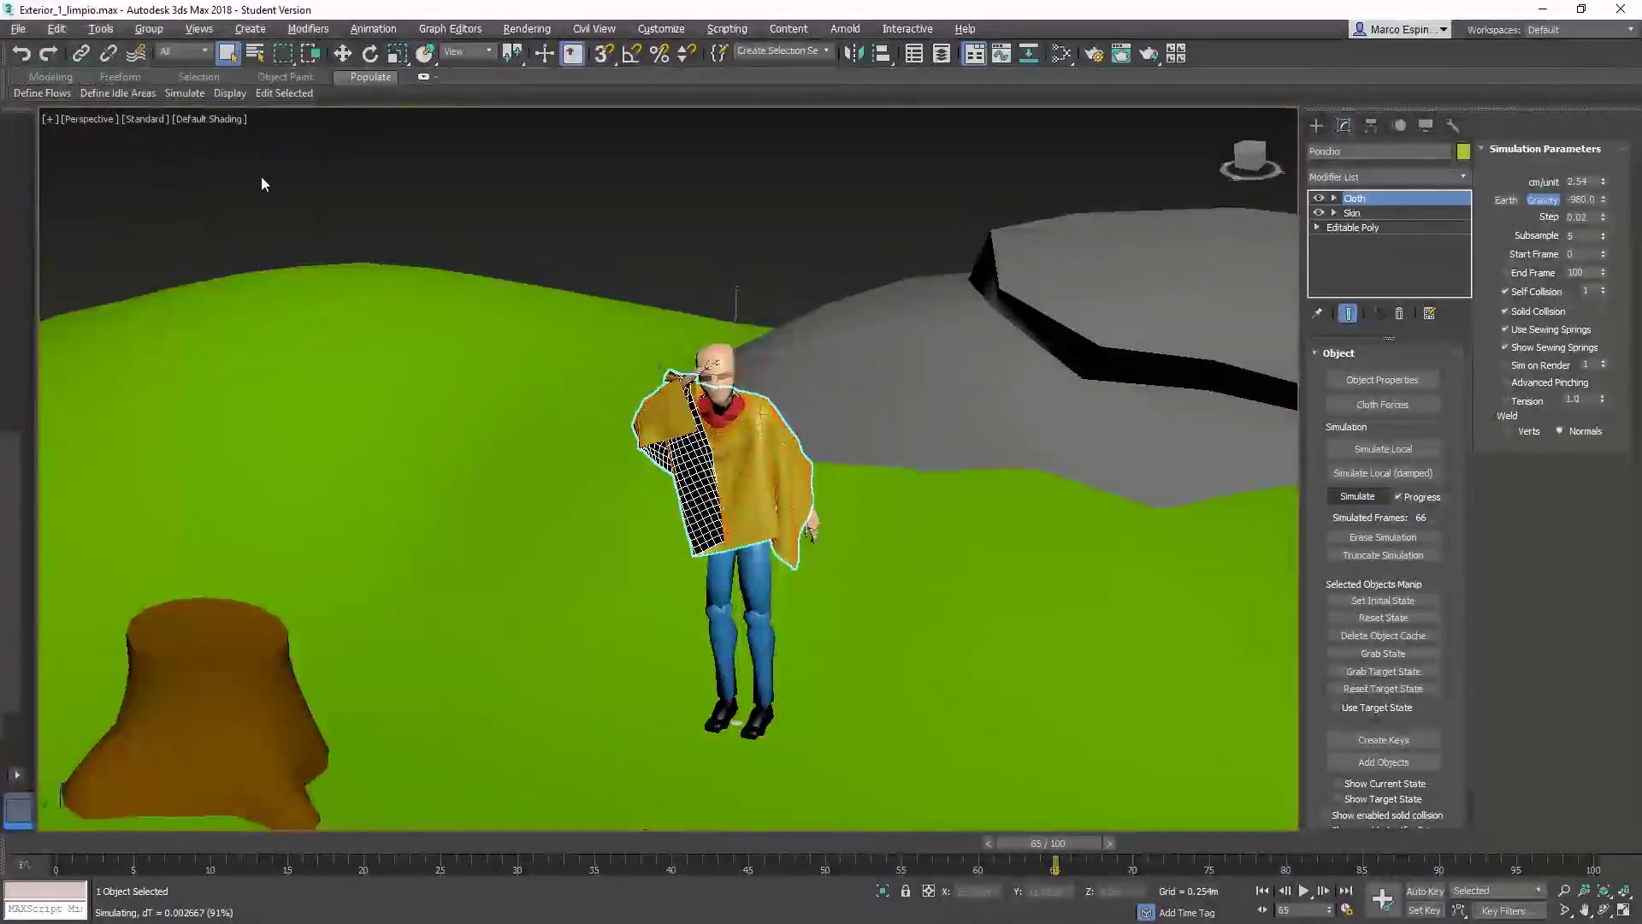
mouse_move(740, 525)
alt+middle_down()
mouse_move(768, 490)
mouse_move(613, 525)
alt+middle_up()
scroll(901, 392, up, 5)
scroll(901, 391, up, 1)
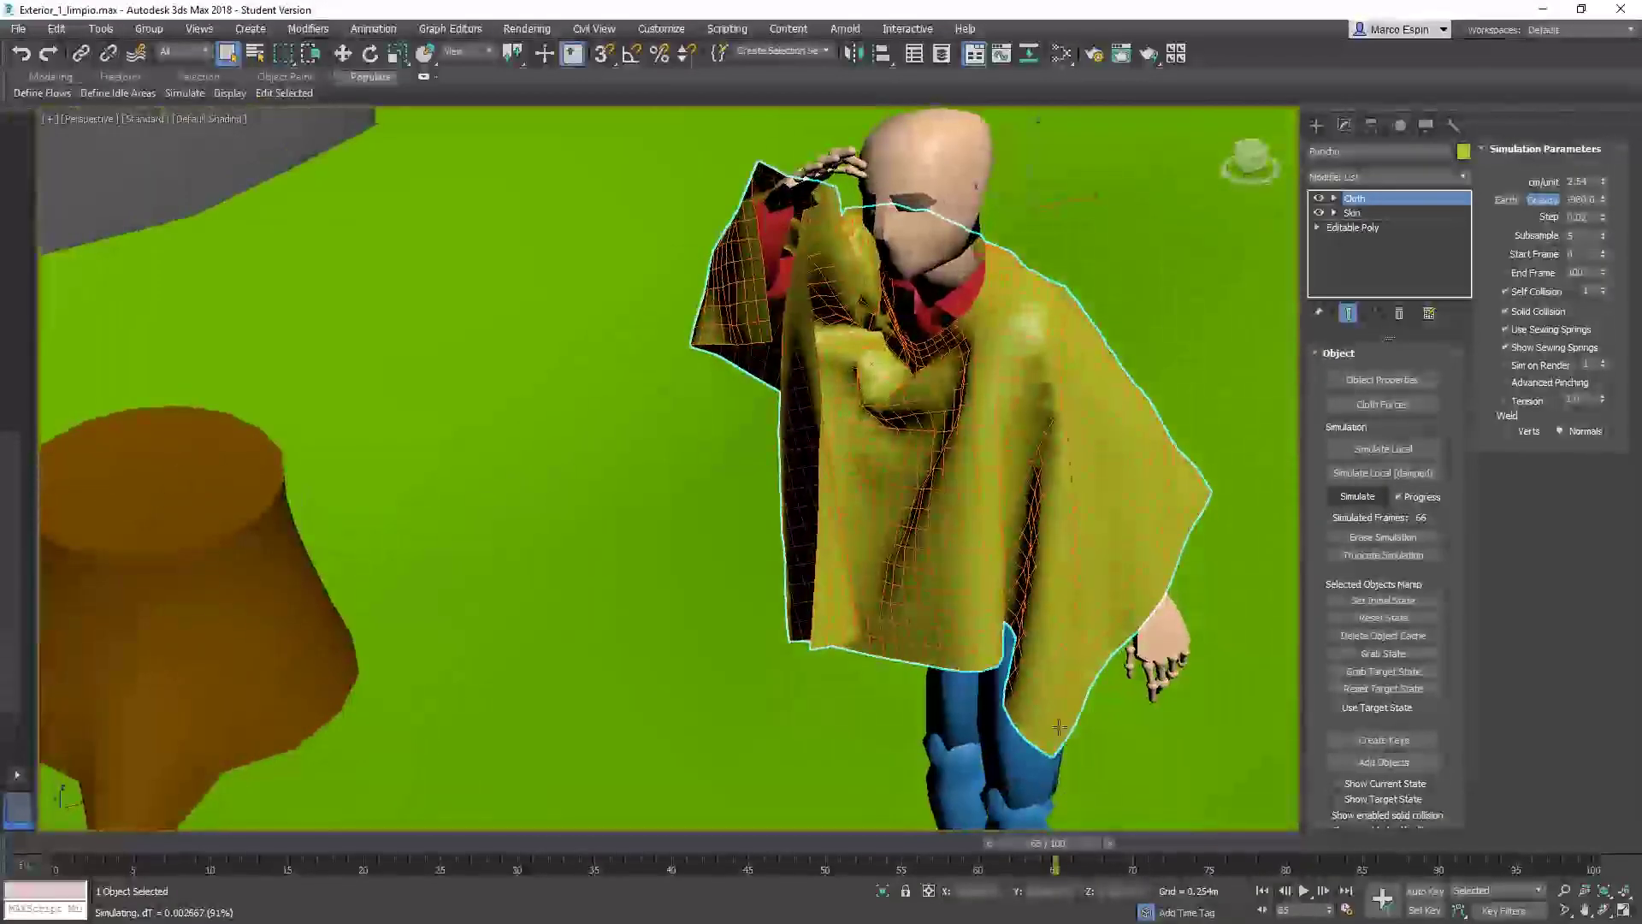
Scrub, play and orbit to review the poncho draping, ending at frame 0
mouse_move(1049, 842)
mouse_down()
mouse_move(814, 840)
mouse_move(167, 779)
mouse_up()
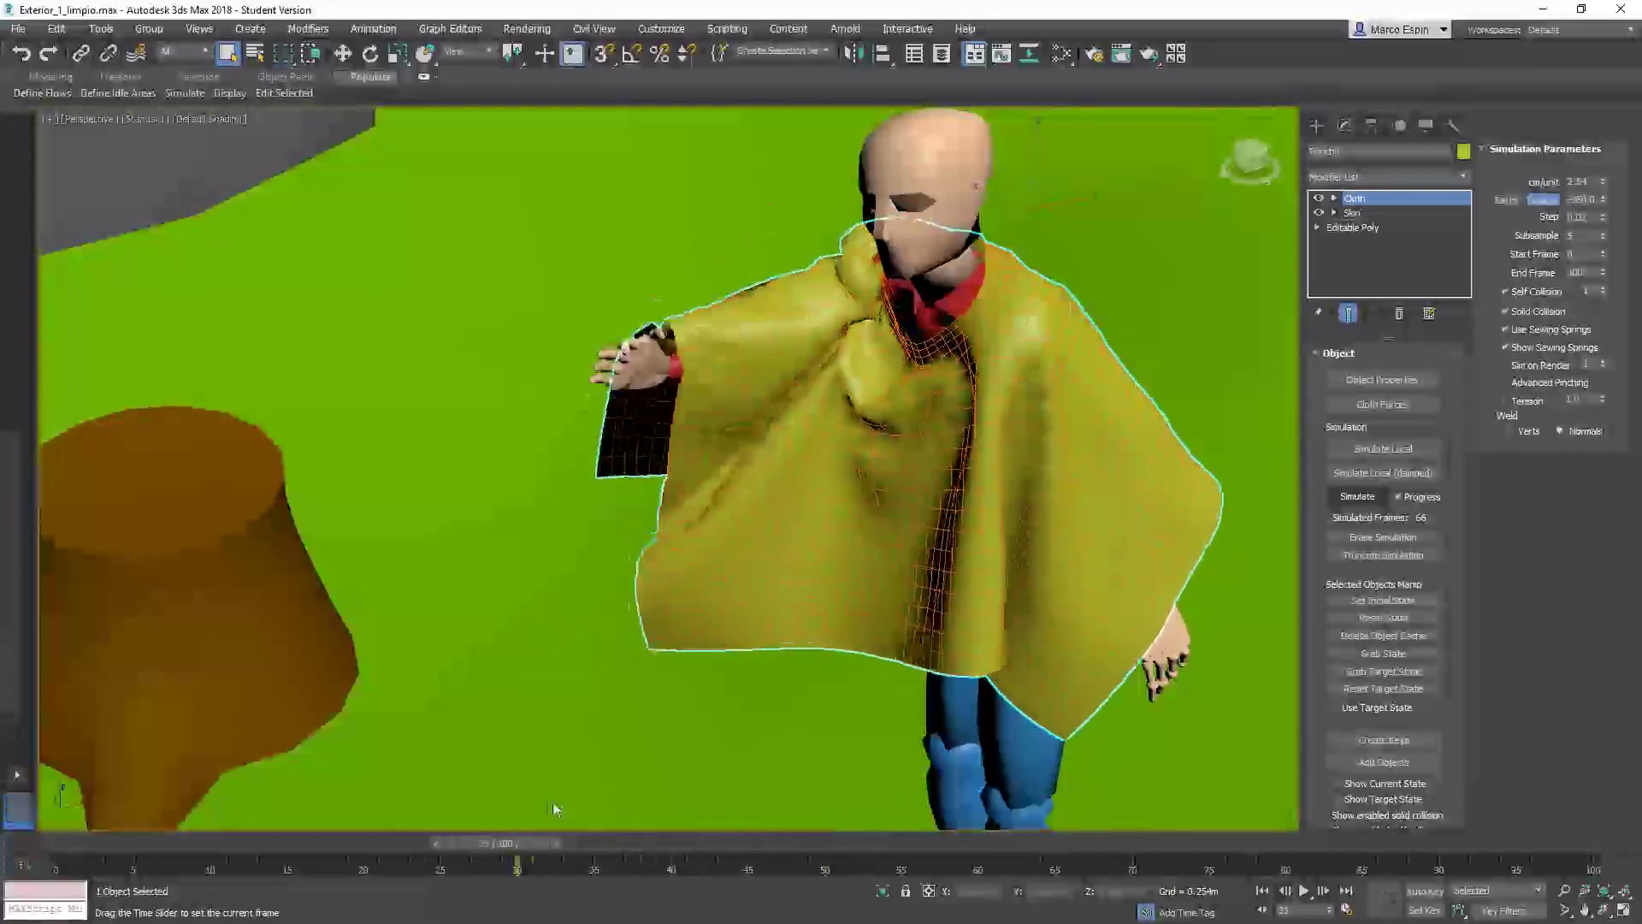
alt+middle_drag(939, 258, 294, 755)
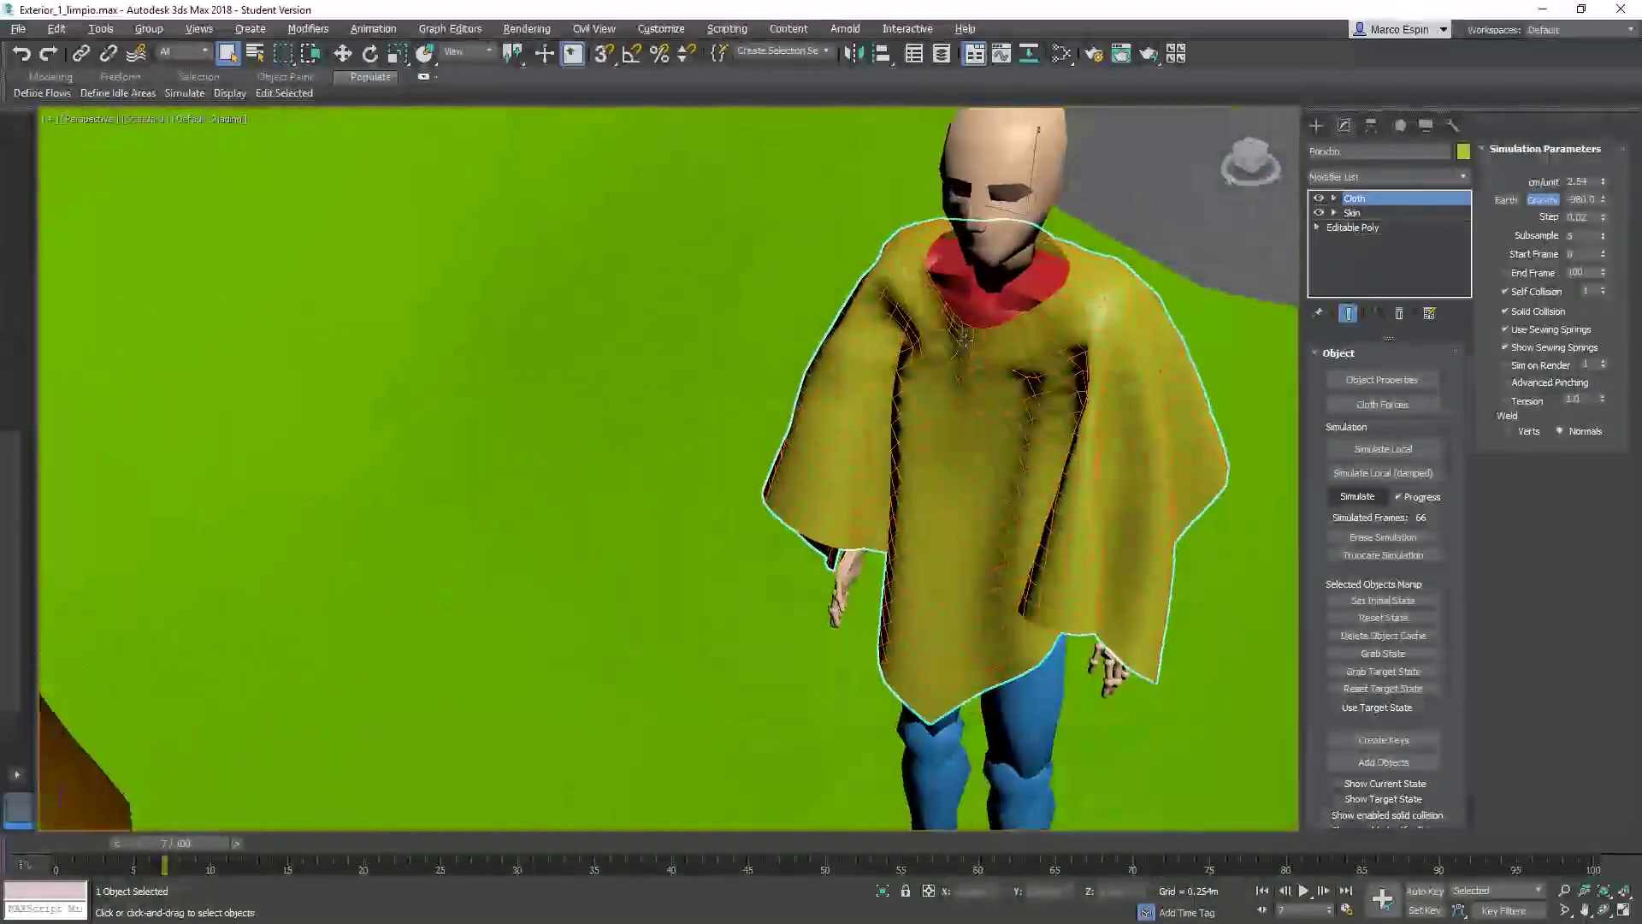
mouse_move(213, 849)
mouse_down()
mouse_move(637, 874)
mouse_move(563, 875)
mouse_up()
mouse_move(770, 514)
alt+middle_down()
mouse_move(1163, 428)
mouse_move(977, 449)
alt+middle_up()
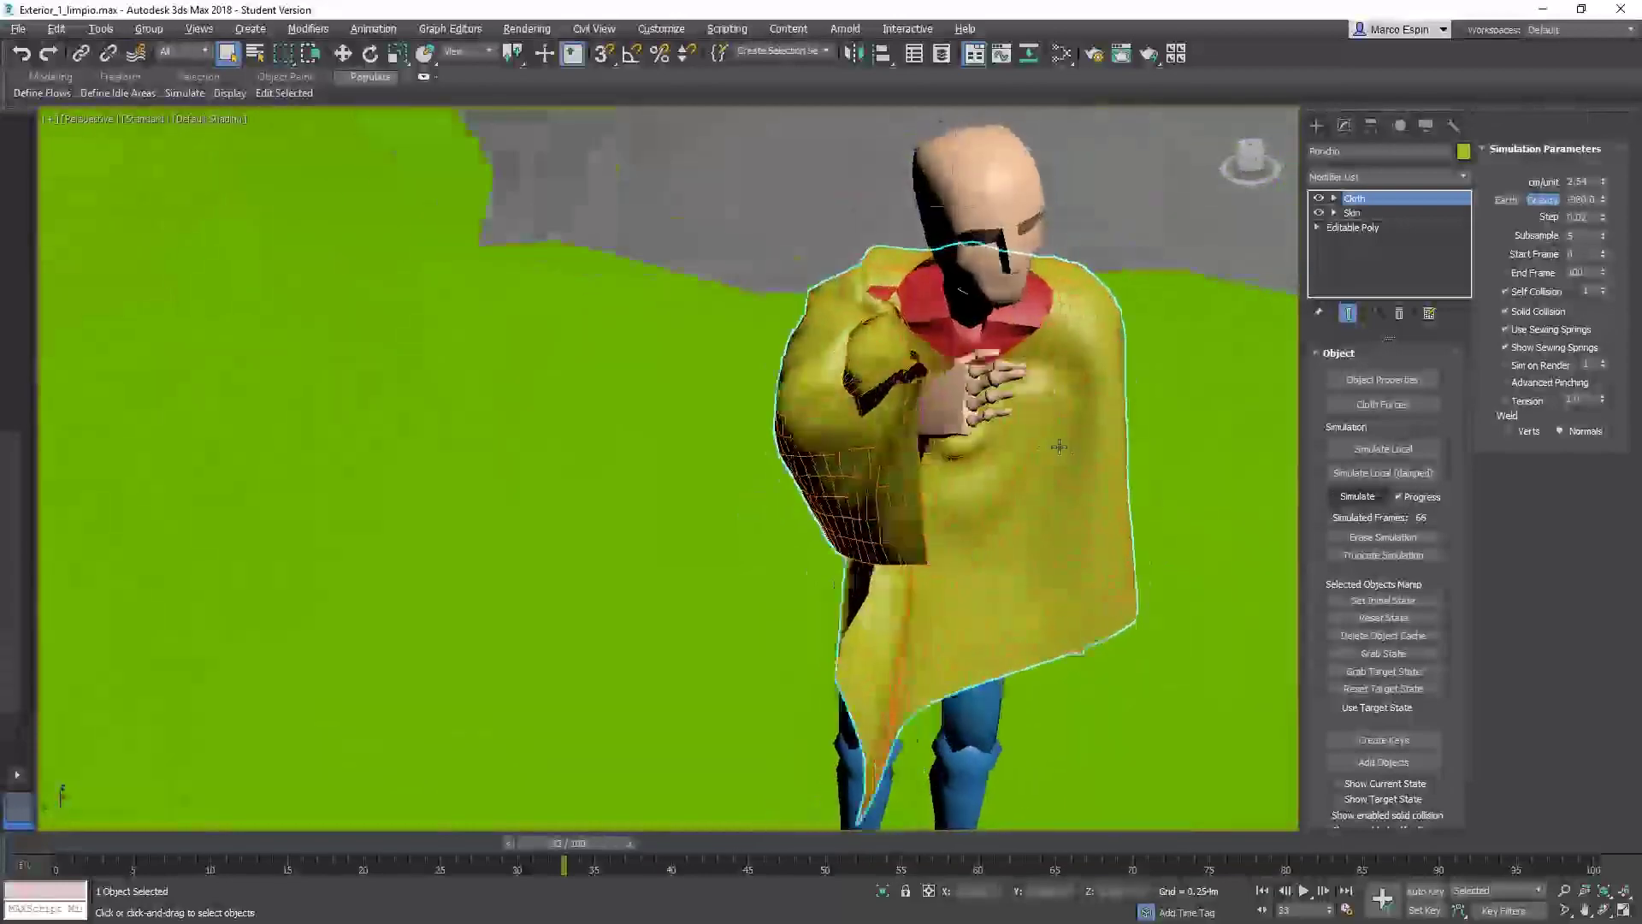
scroll(978, 449, up, 2)
drag(604, 845, 89, 802)
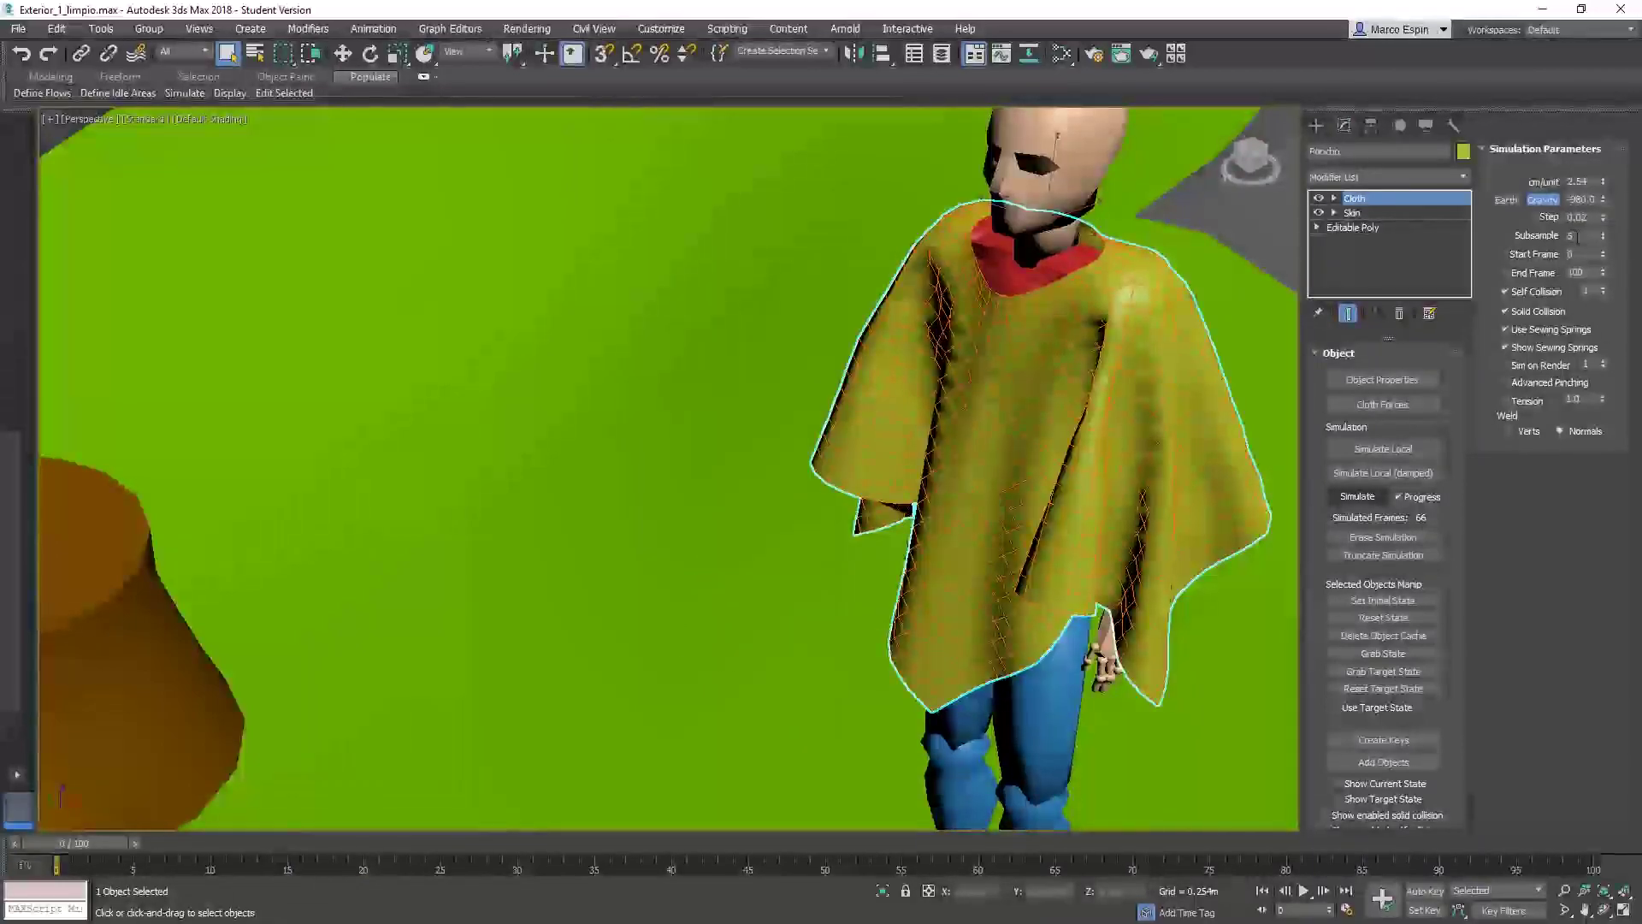
alt+middle_drag(89, 802, 220, 755)
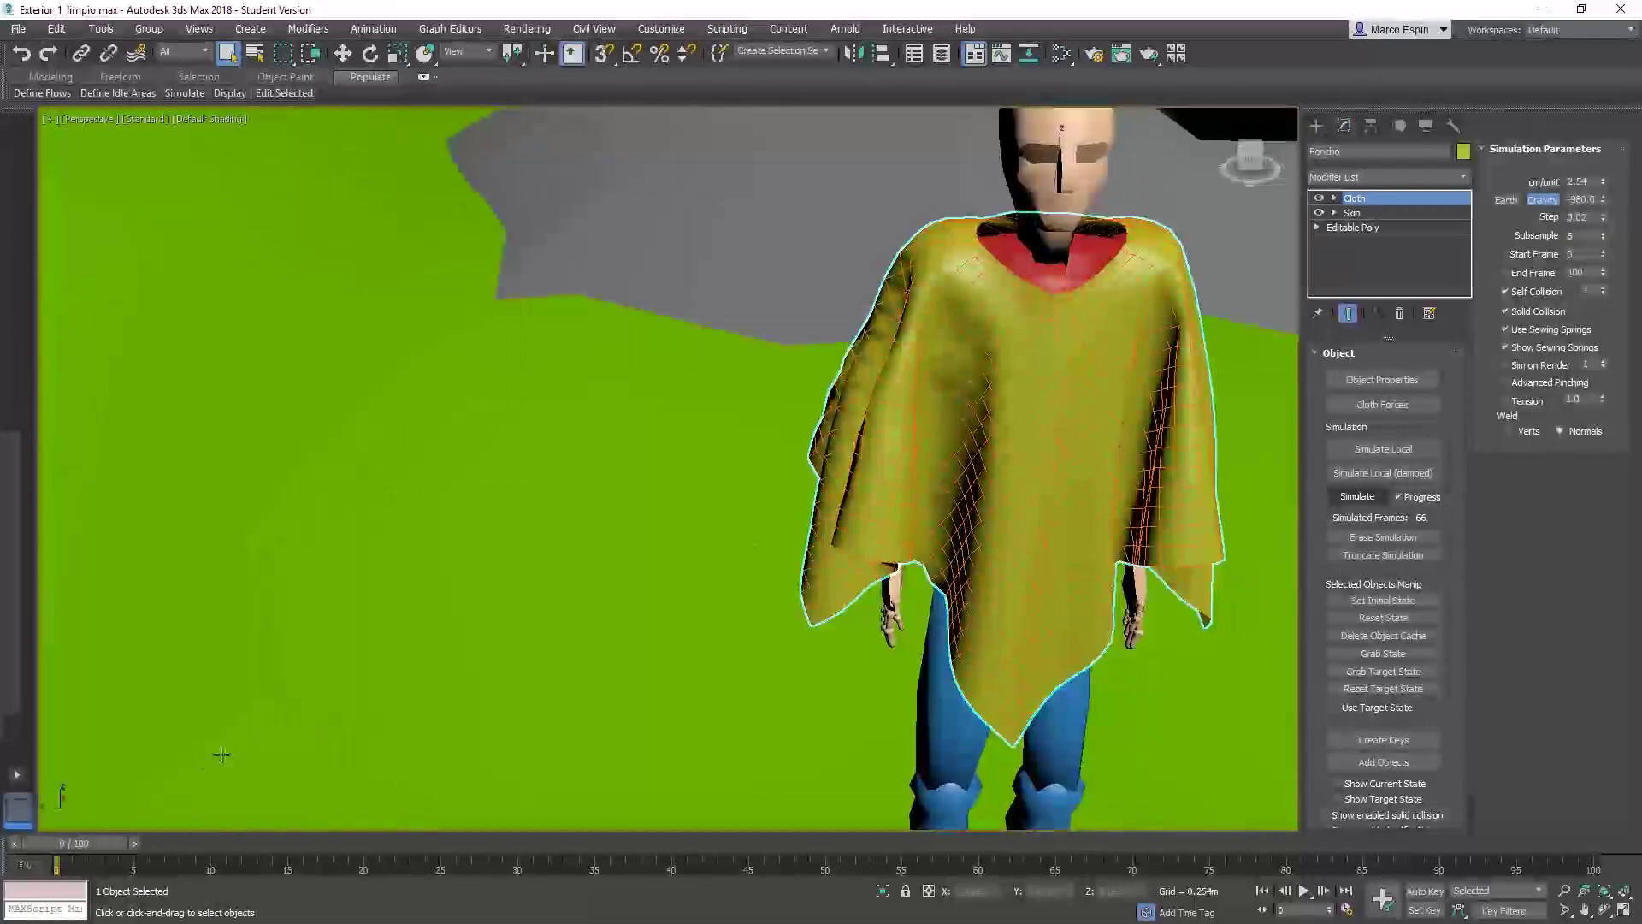
mouse_move(75, 843)
mouse_down()
mouse_move(366, 856)
mouse_move(636, 917)
mouse_up()
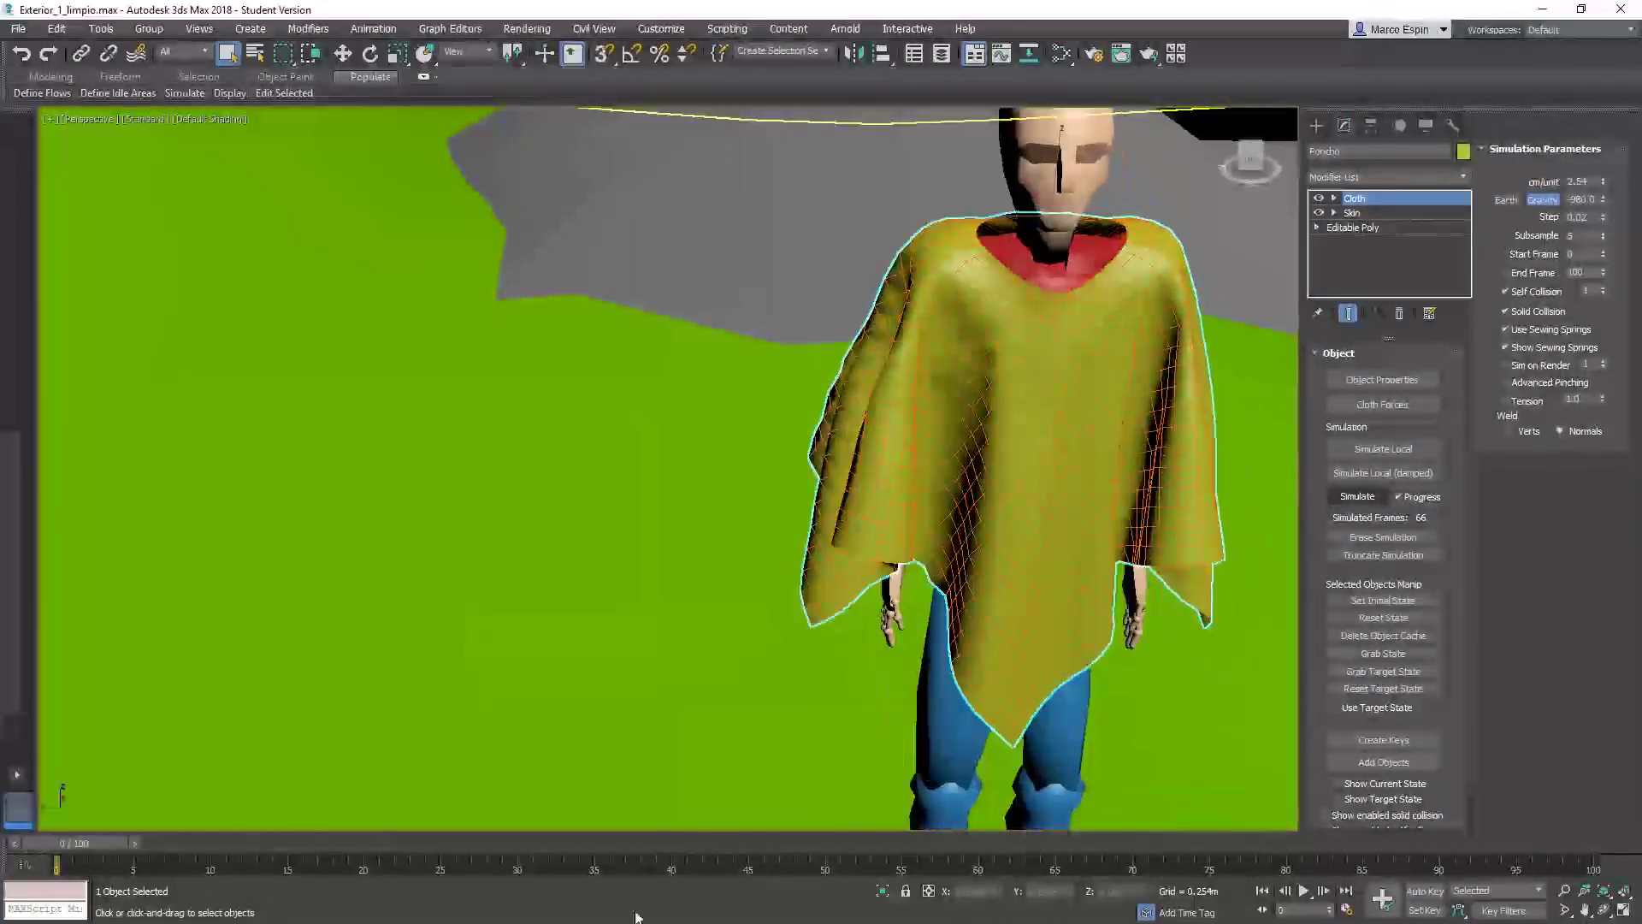
click(1304, 893)
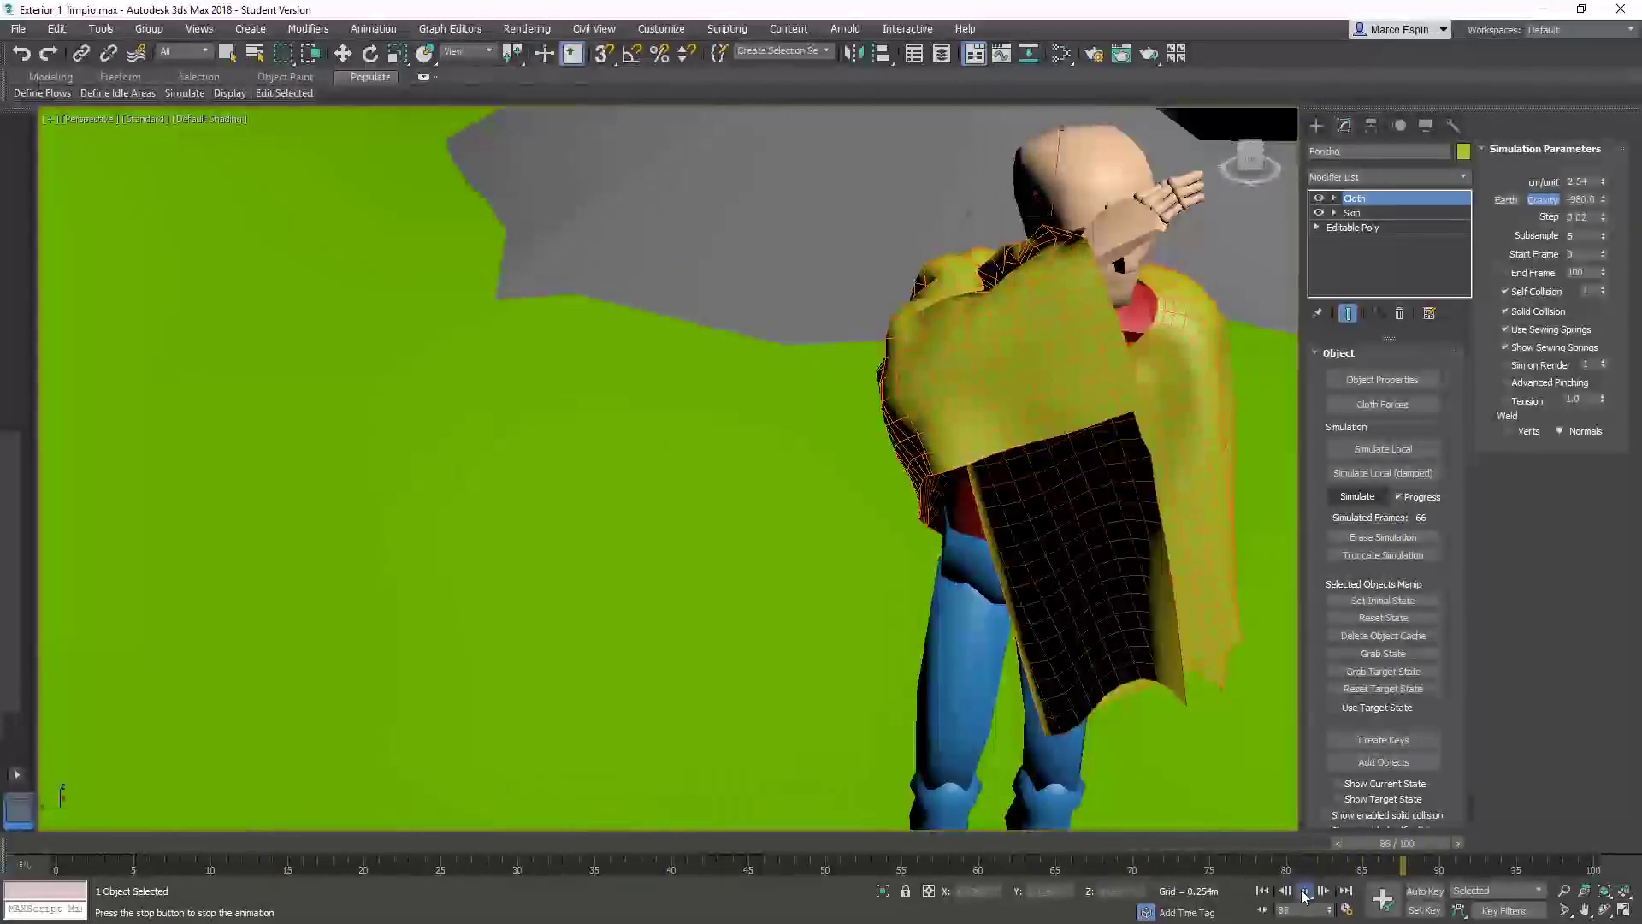
drag(1396, 843, 36, 825)
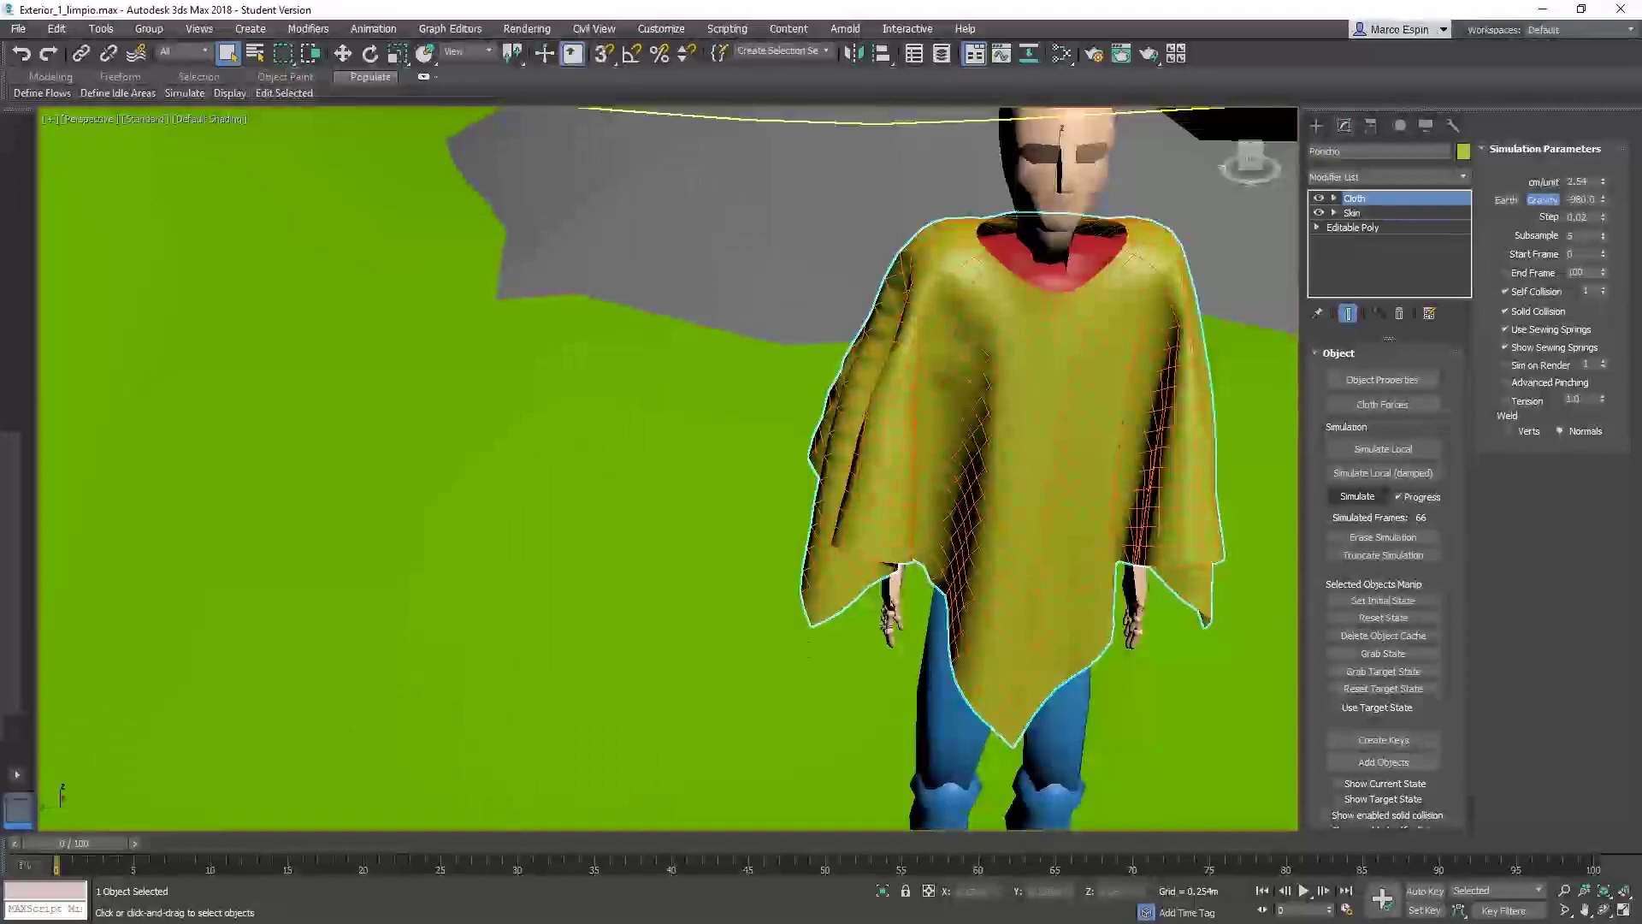
mouse_move(809, 640)
alt+middle_down()
mouse_move(1017, 571)
mouse_move(1022, 594)
alt+middle_up()
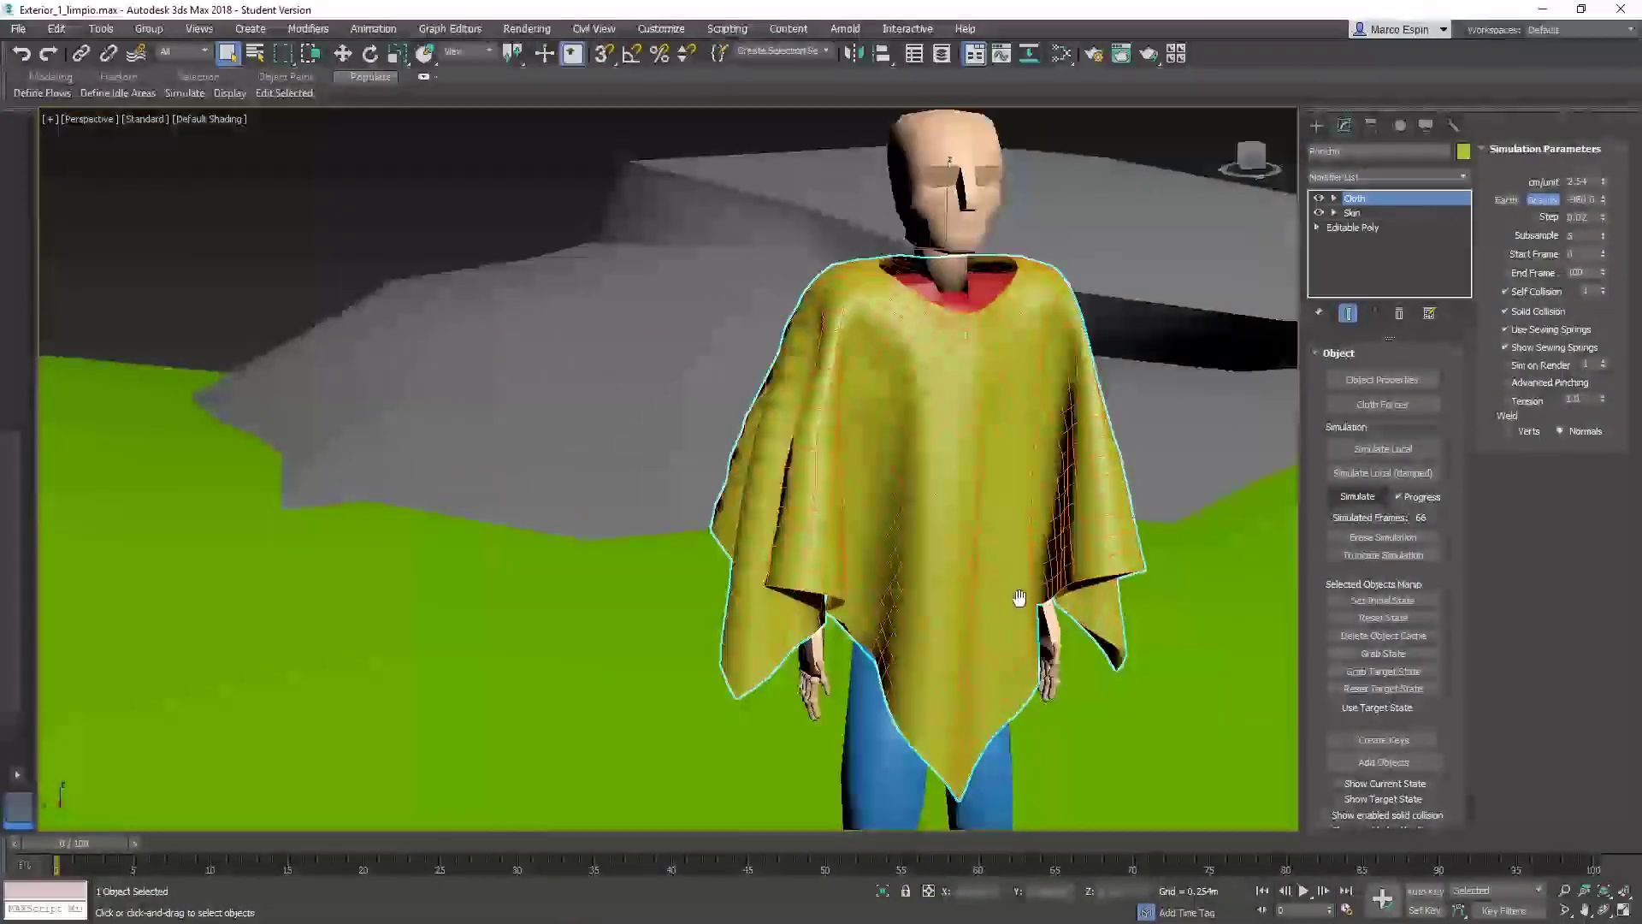
Add a Shell modifier above Cloth with 0.009m inner and 0.005m outer thickness
click(1464, 177)
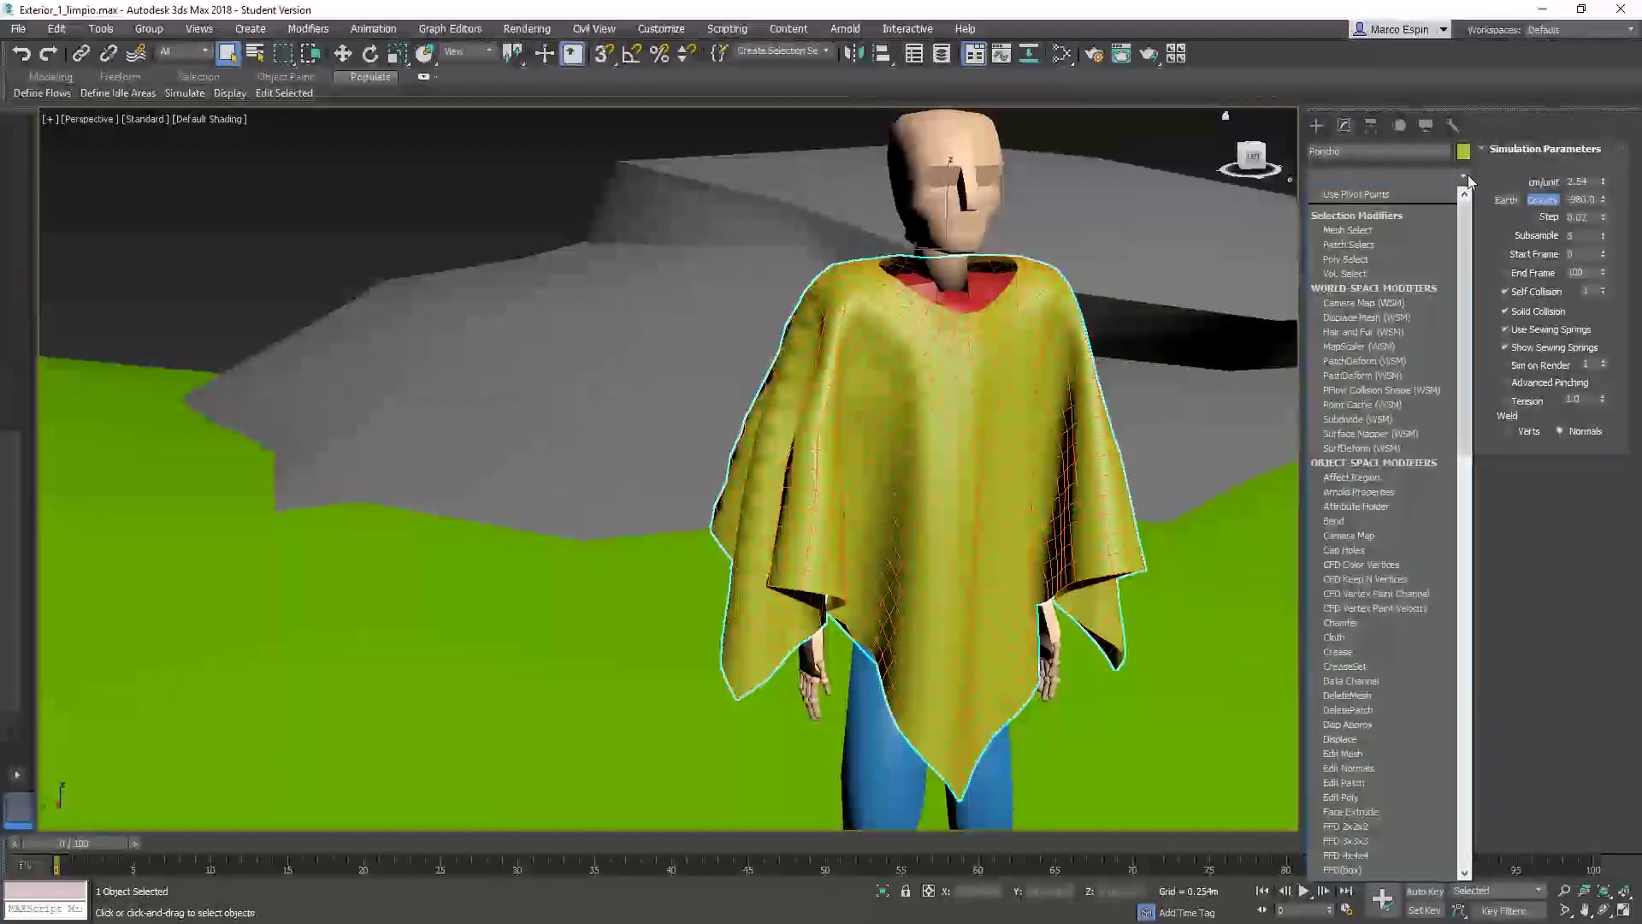
scroll(1468, 174, down, 10)
scroll(1467, 174, down, 12)
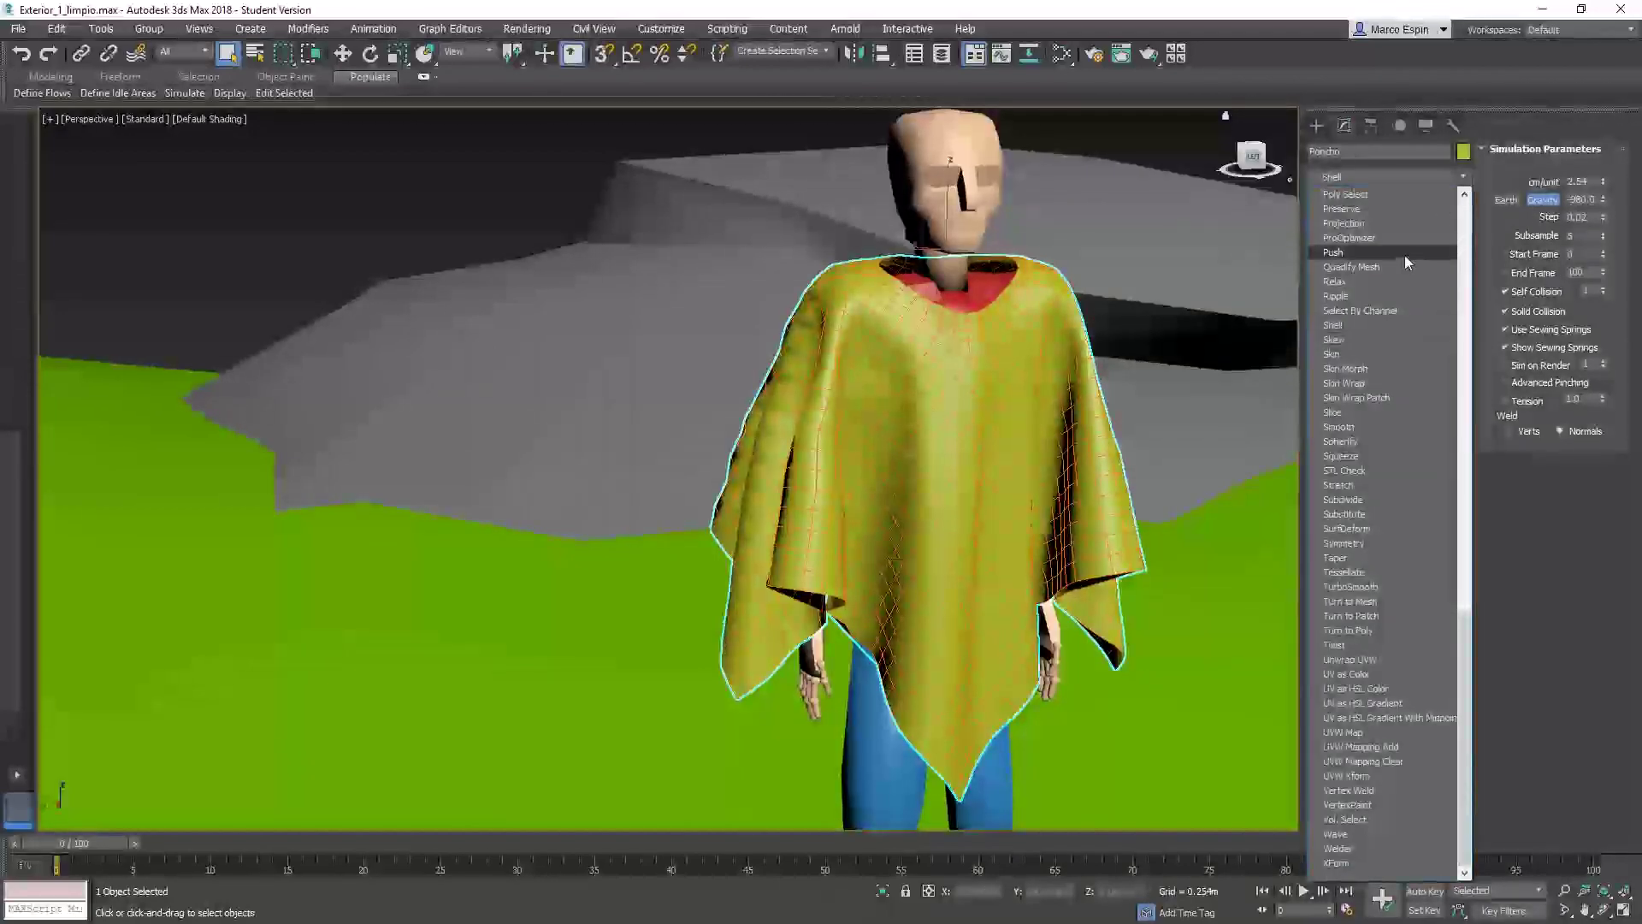
click(1379, 325)
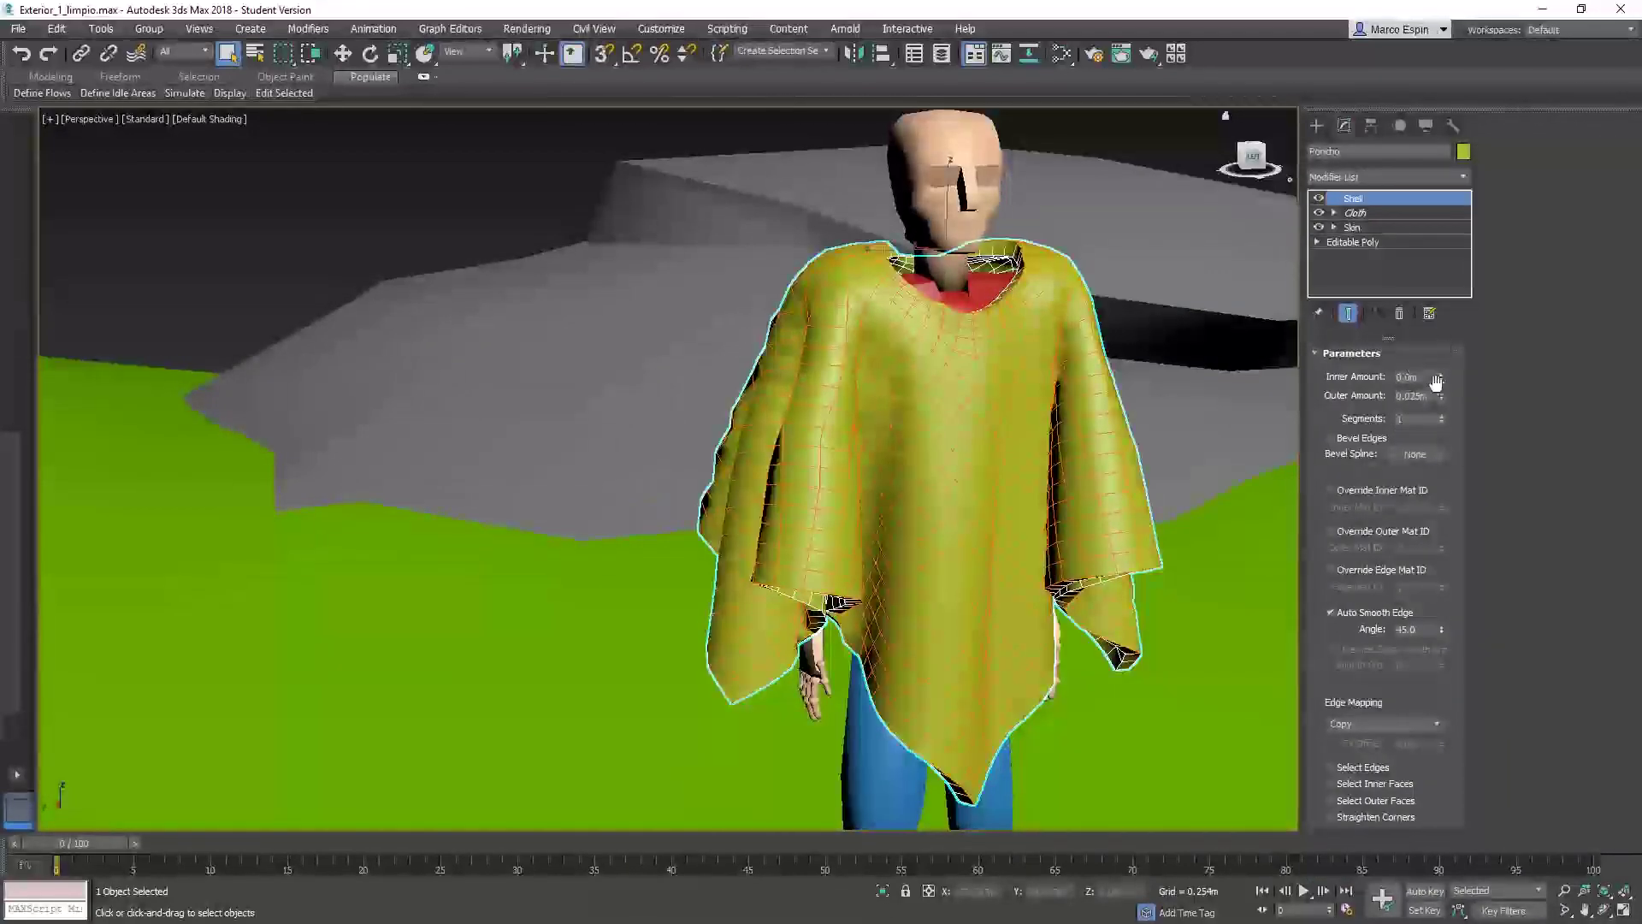
right_click(1442, 397)
drag(1442, 375, 1450, 343)
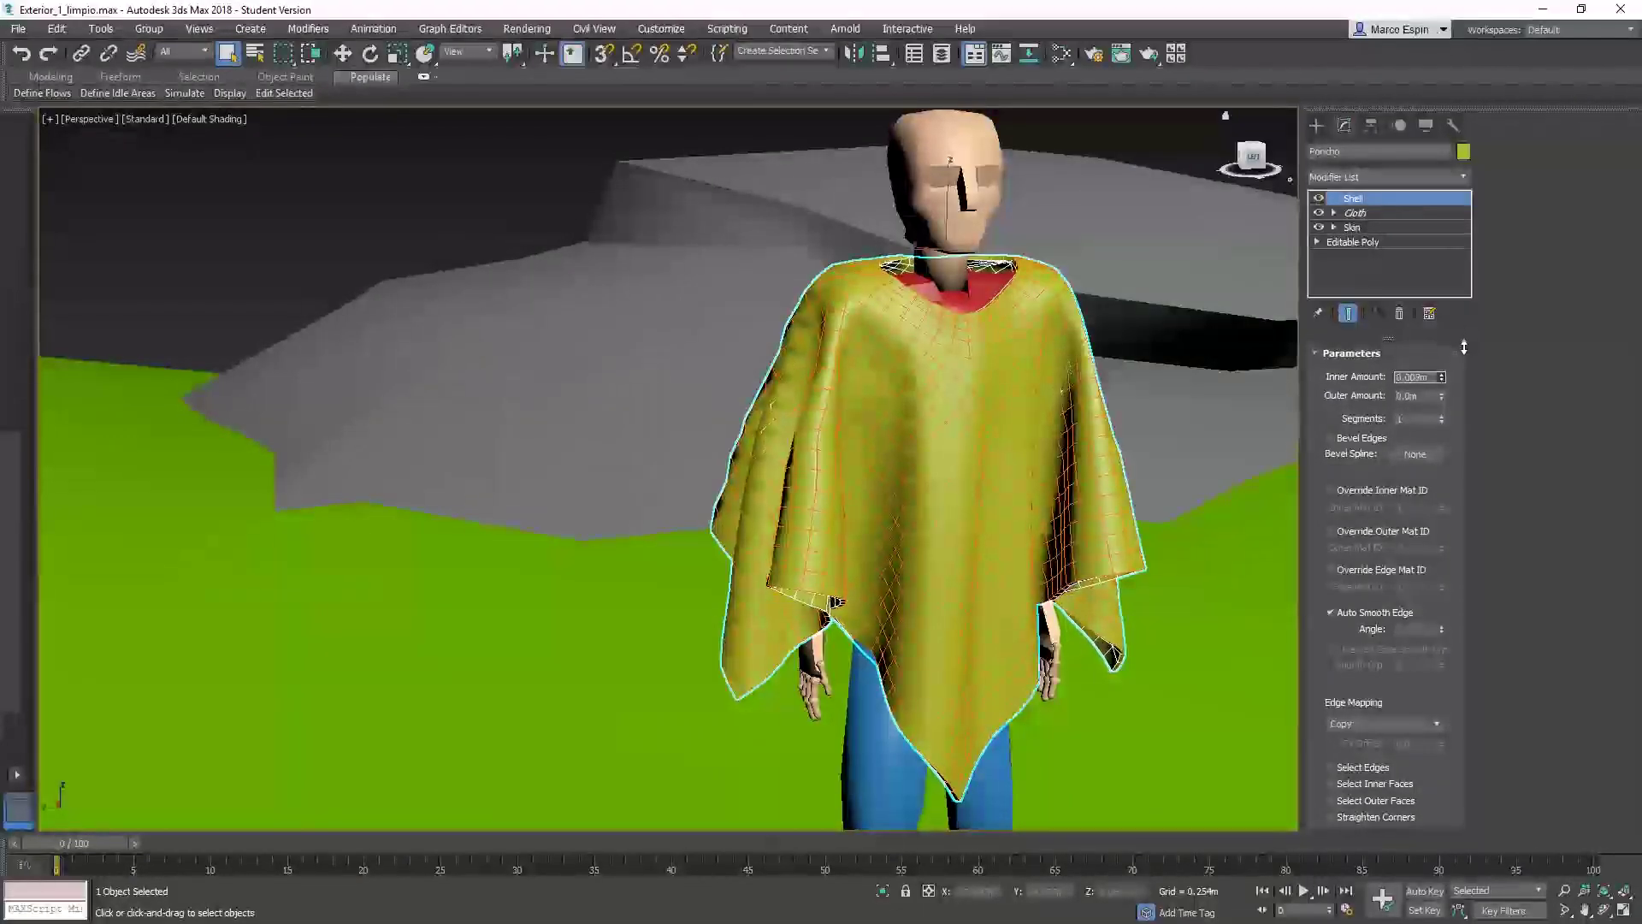
drag(1442, 394, 1442, 385)
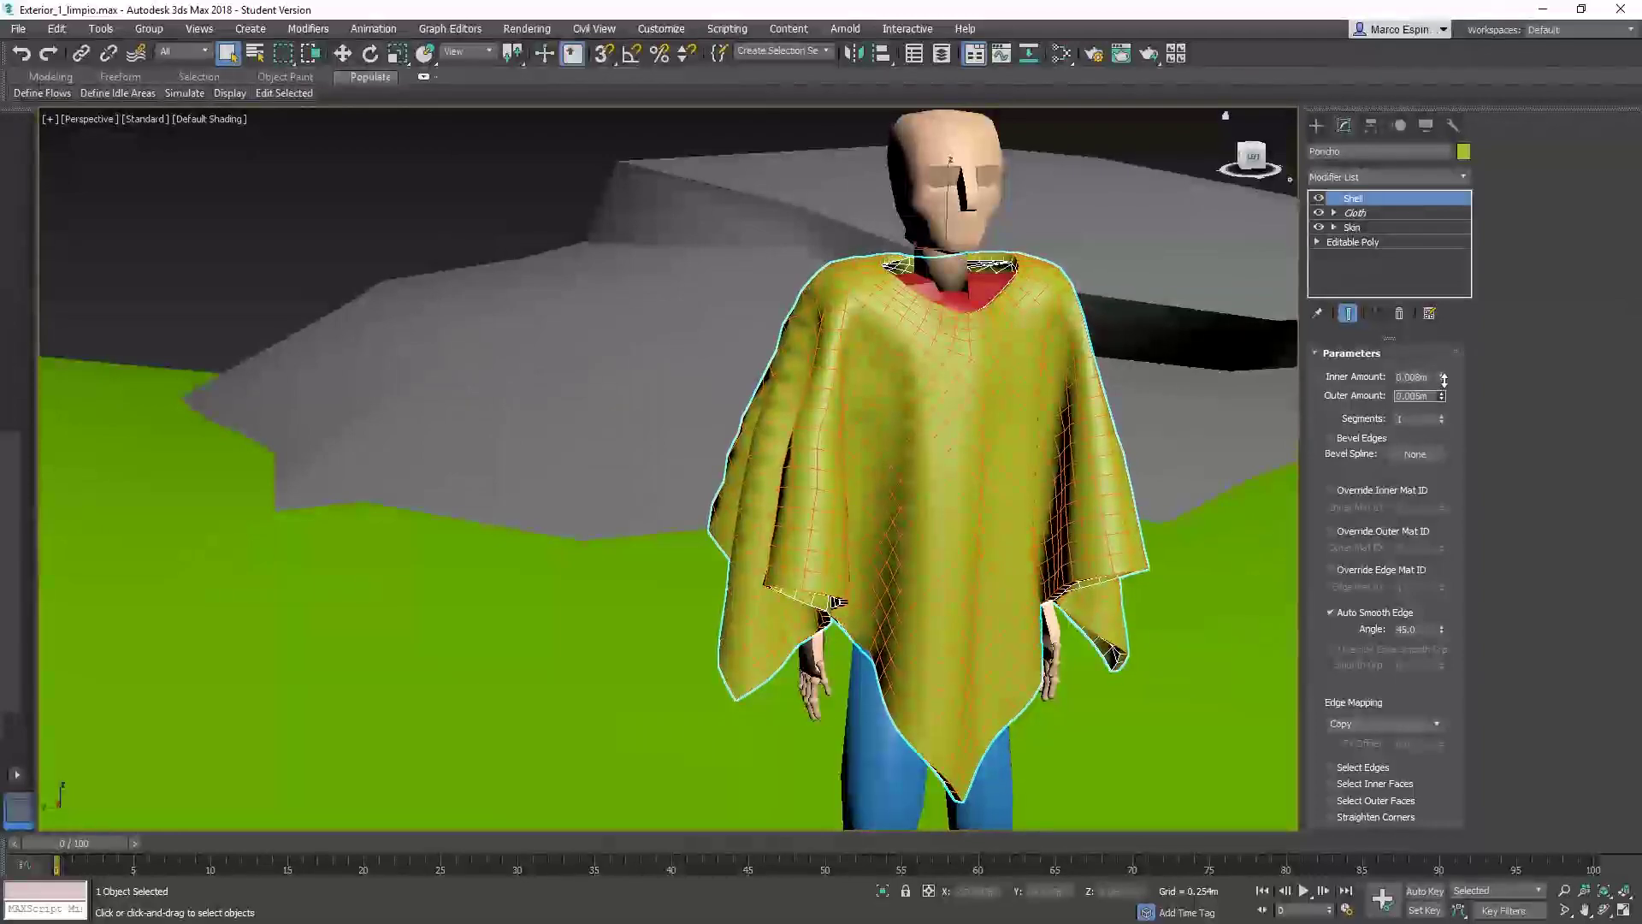
Scrub to frame 35 to check the cloth, then stack TurboSmooth on top
mouse_move(44, 855)
mouse_down()
mouse_move(607, 812)
mouse_move(549, 808)
mouse_up()
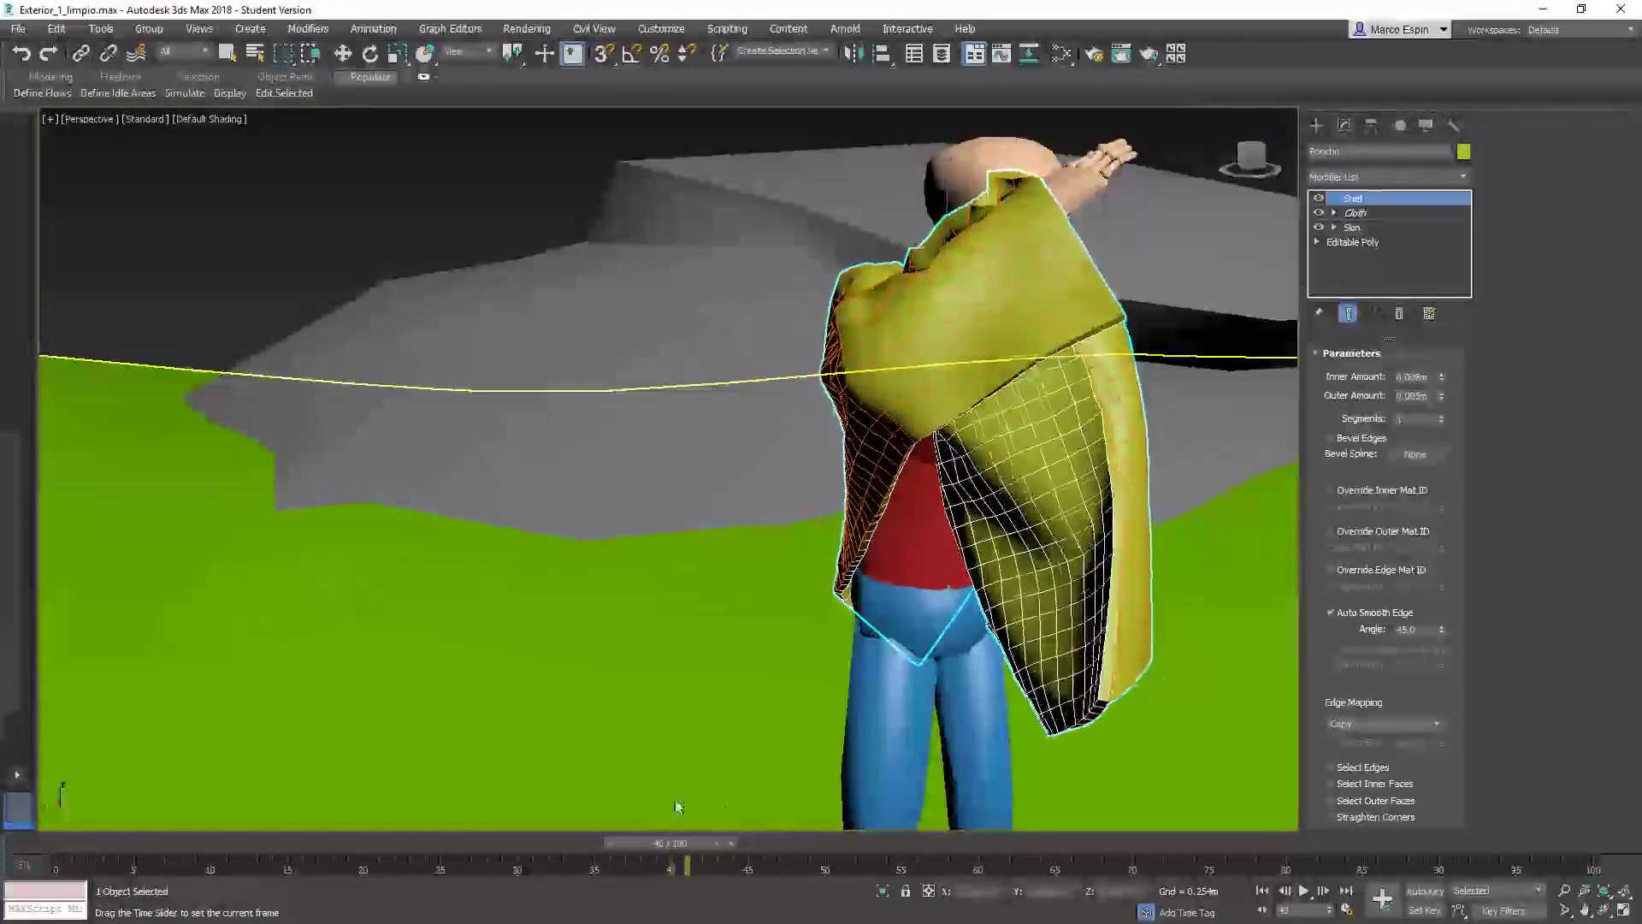
alt+middle_drag(549, 808, 1062, 565)
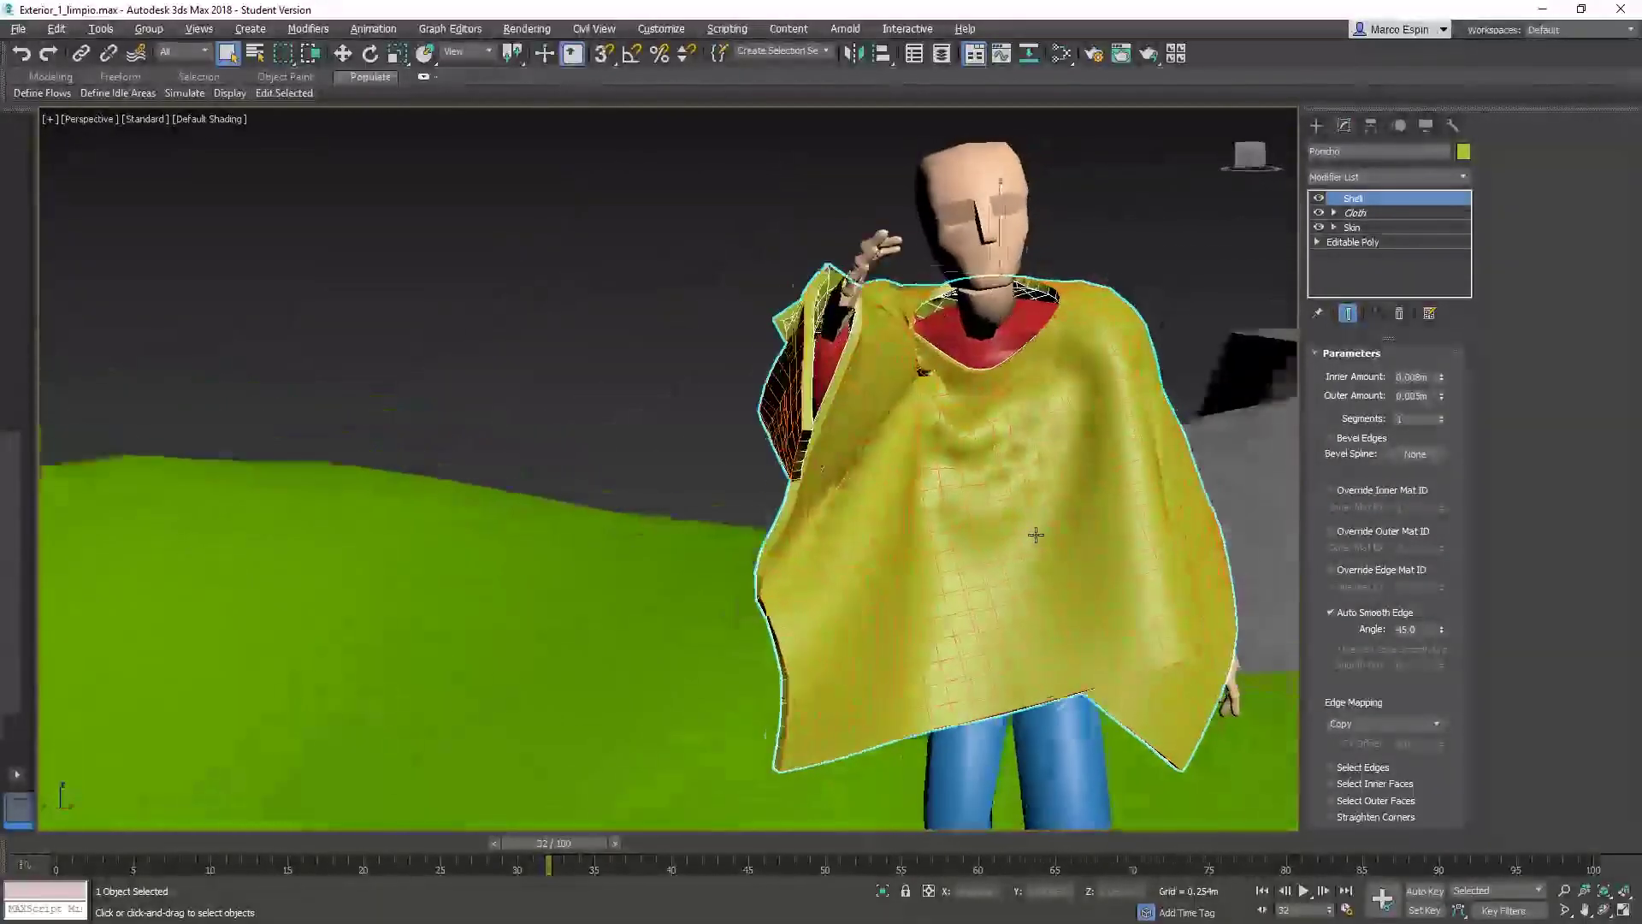
click(1463, 176)
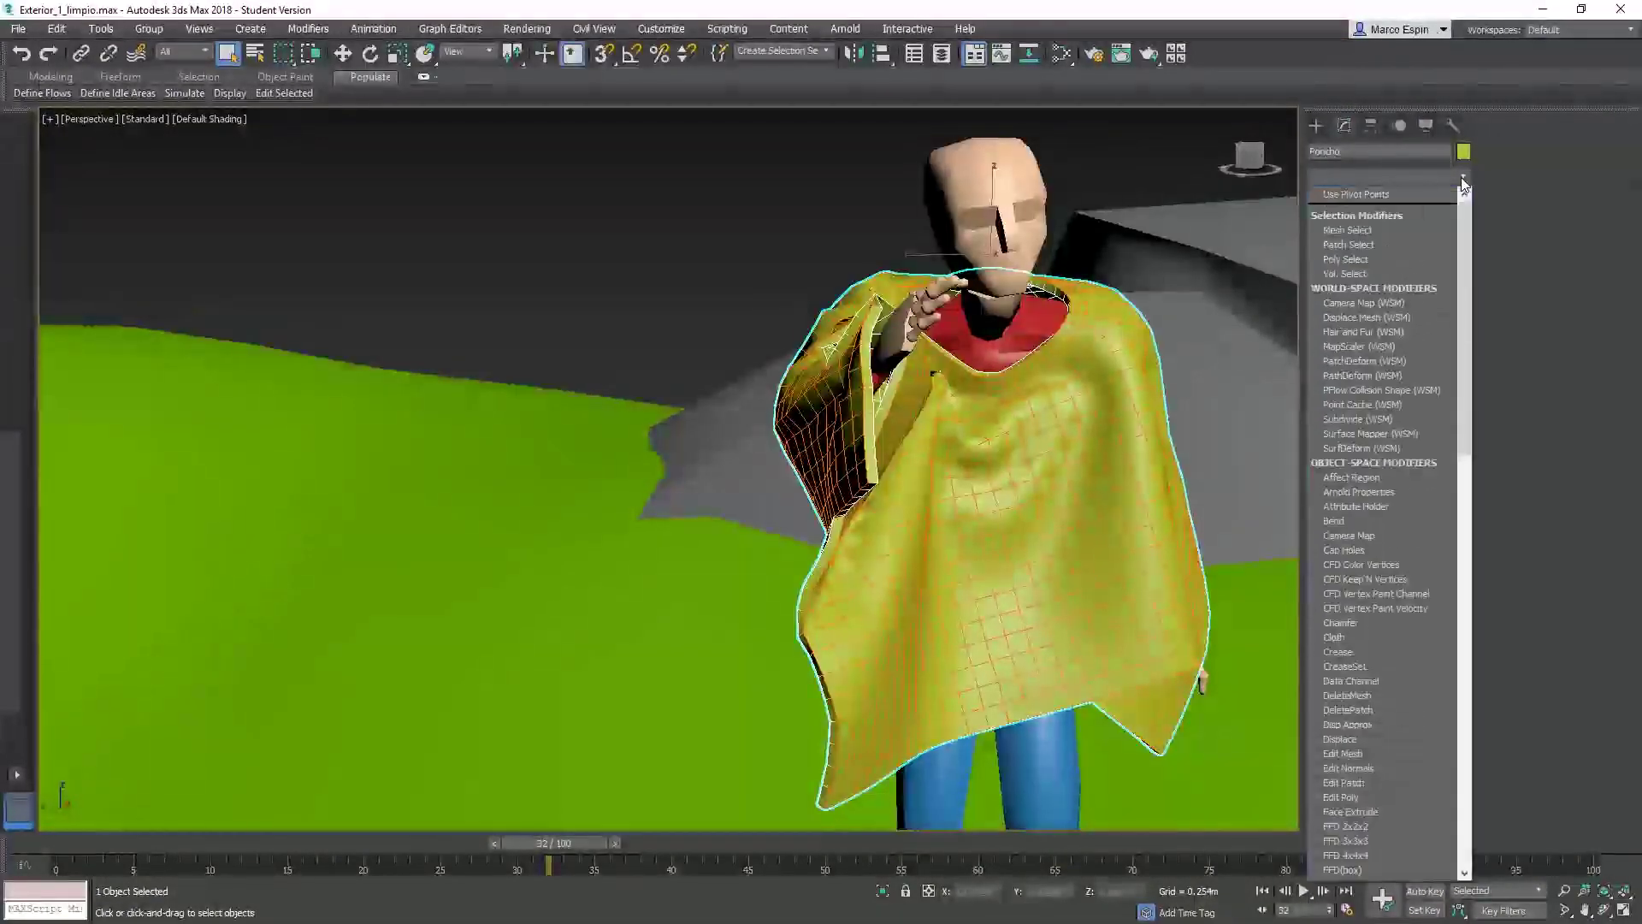
key(t)
key(u)
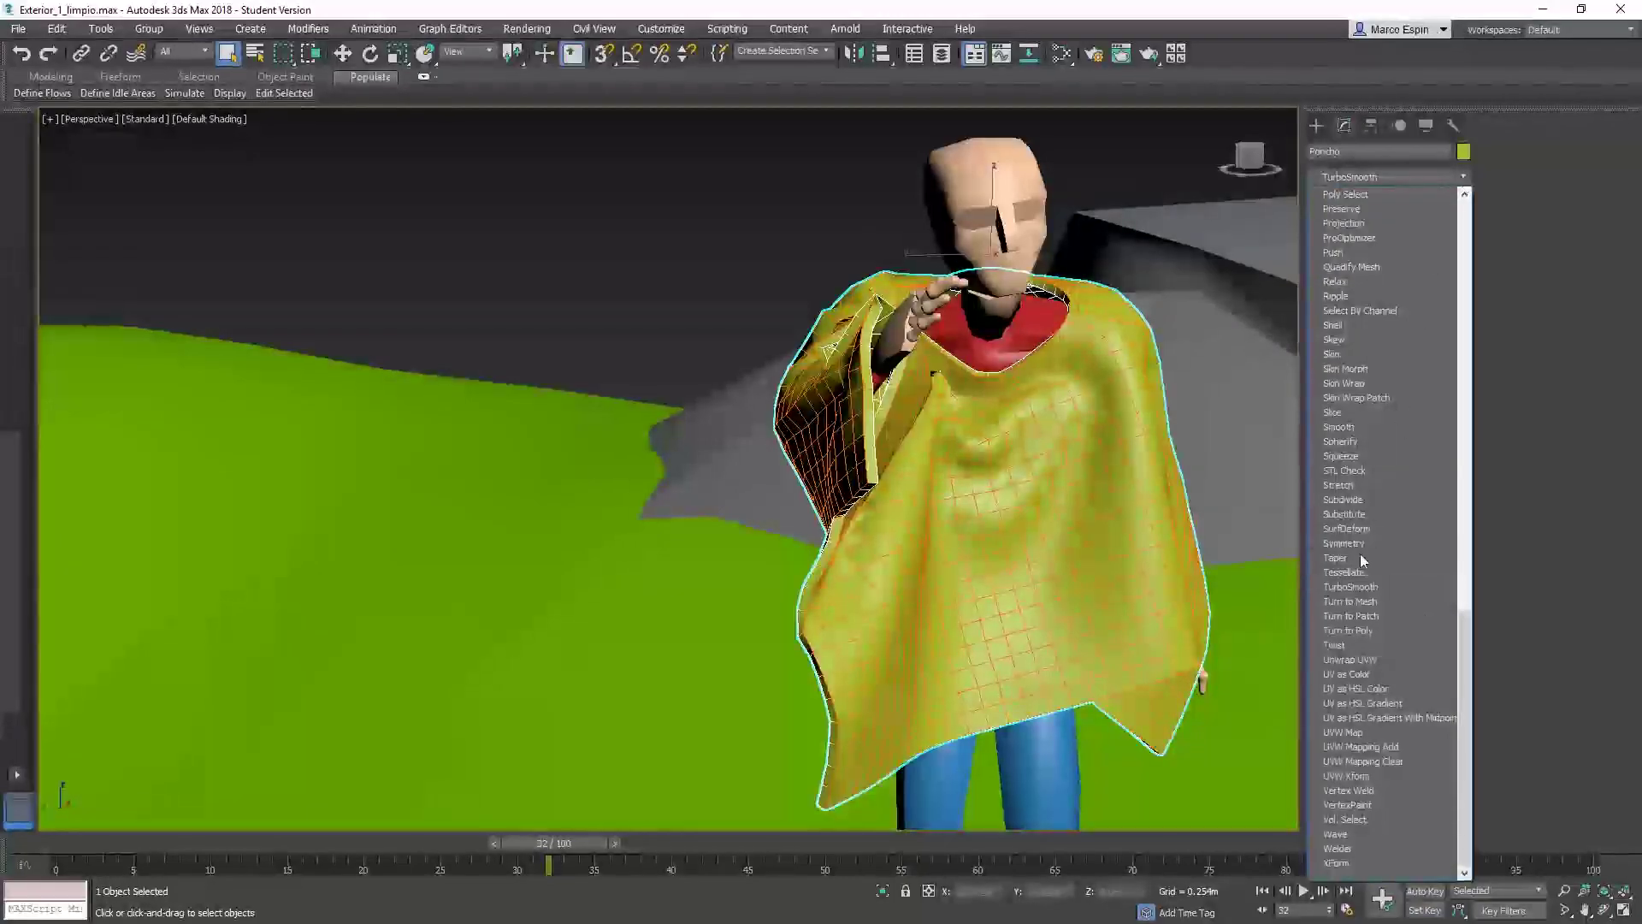
click(1362, 587)
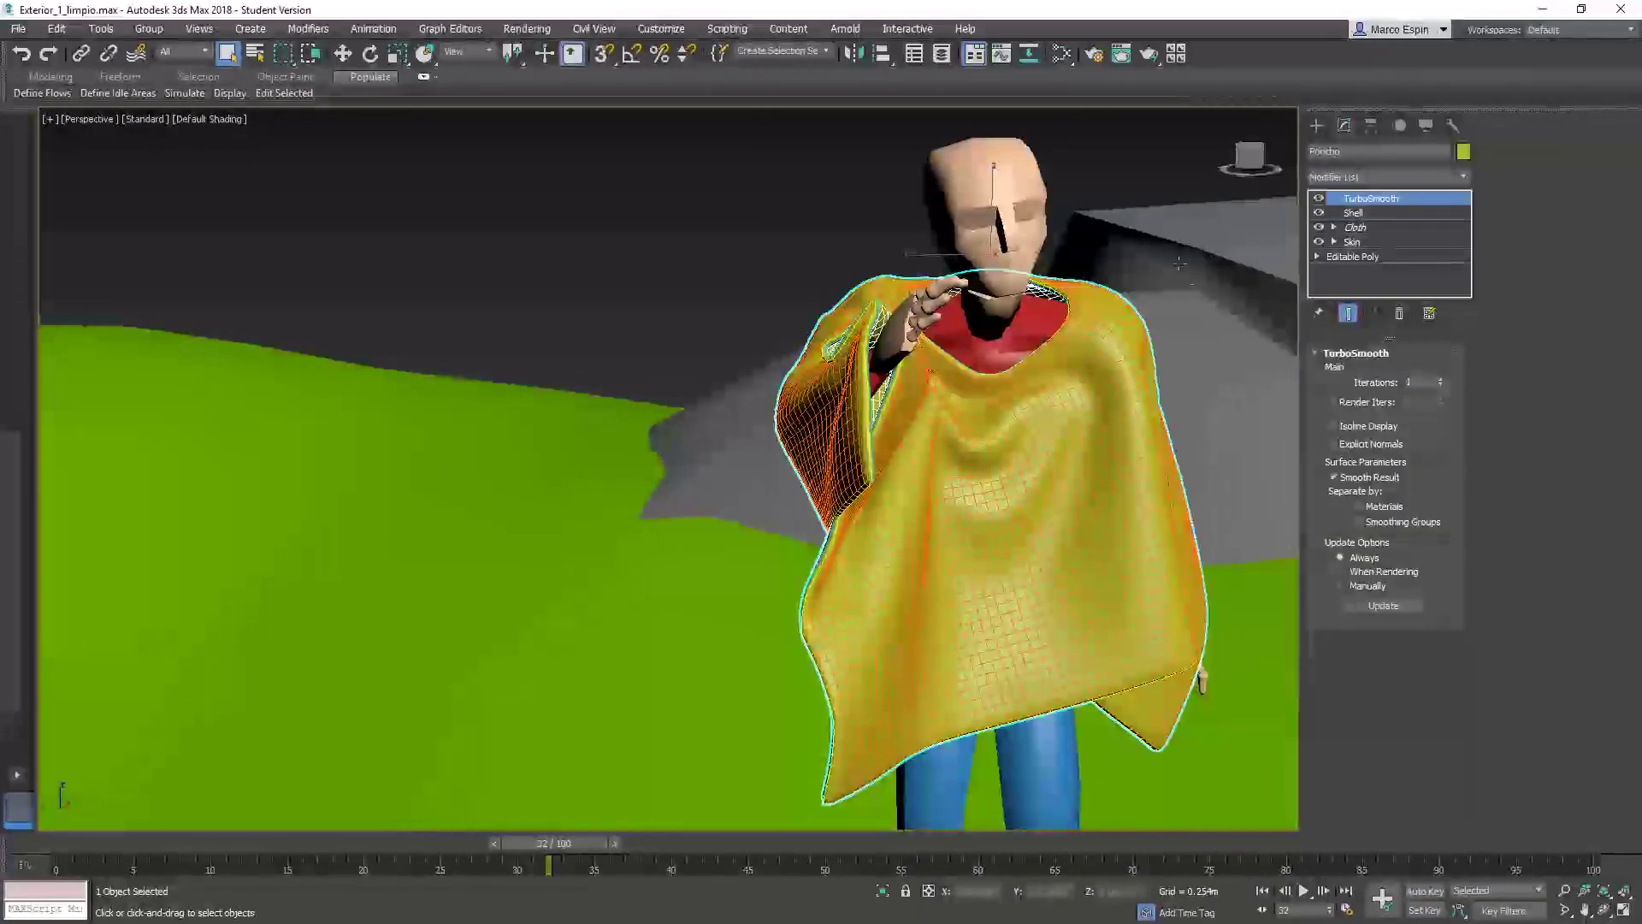
Select Box002 and play the animation from the first frame
click(1164, 225)
scroll(938, 616, up, 5)
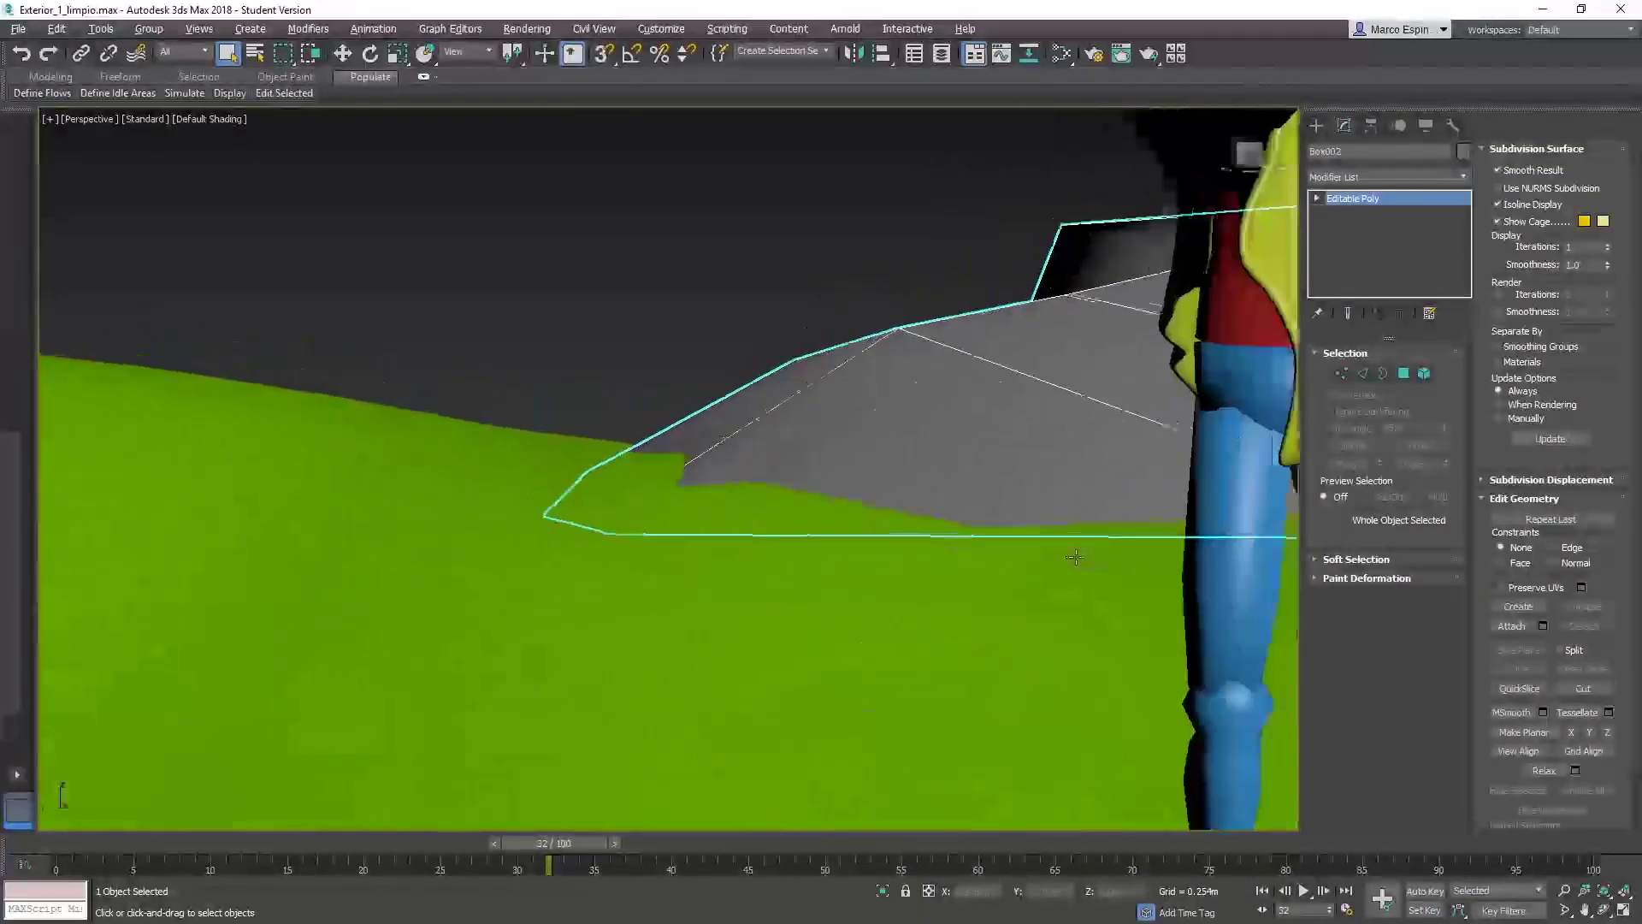
scroll(938, 616, down, 2)
scroll(937, 616, down, 2)
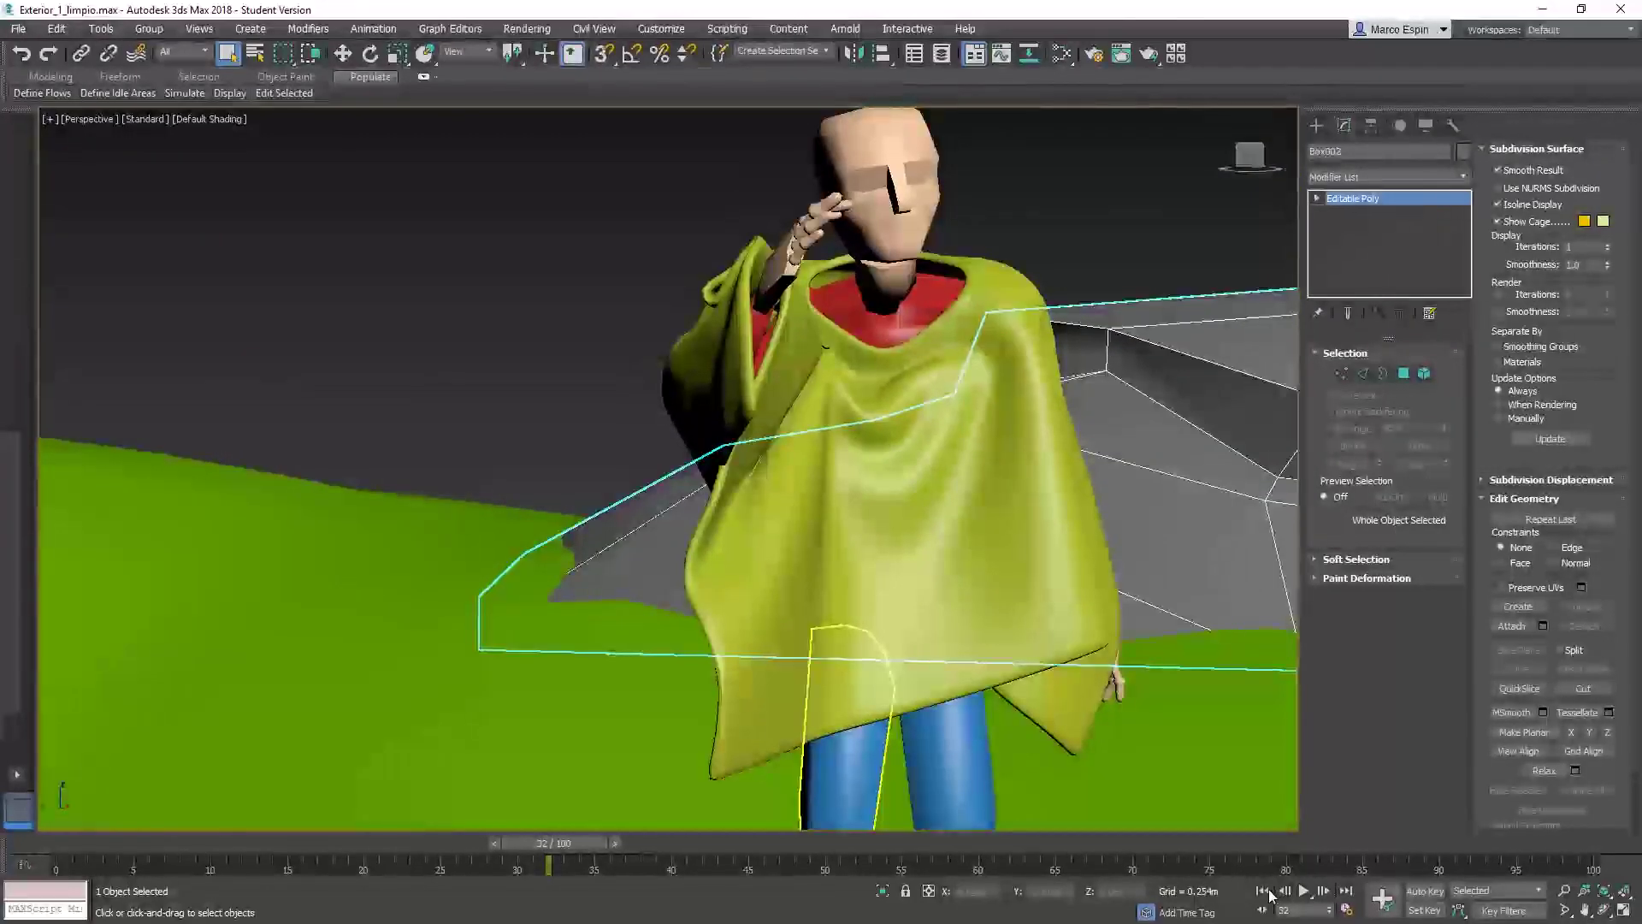
click(1266, 891)
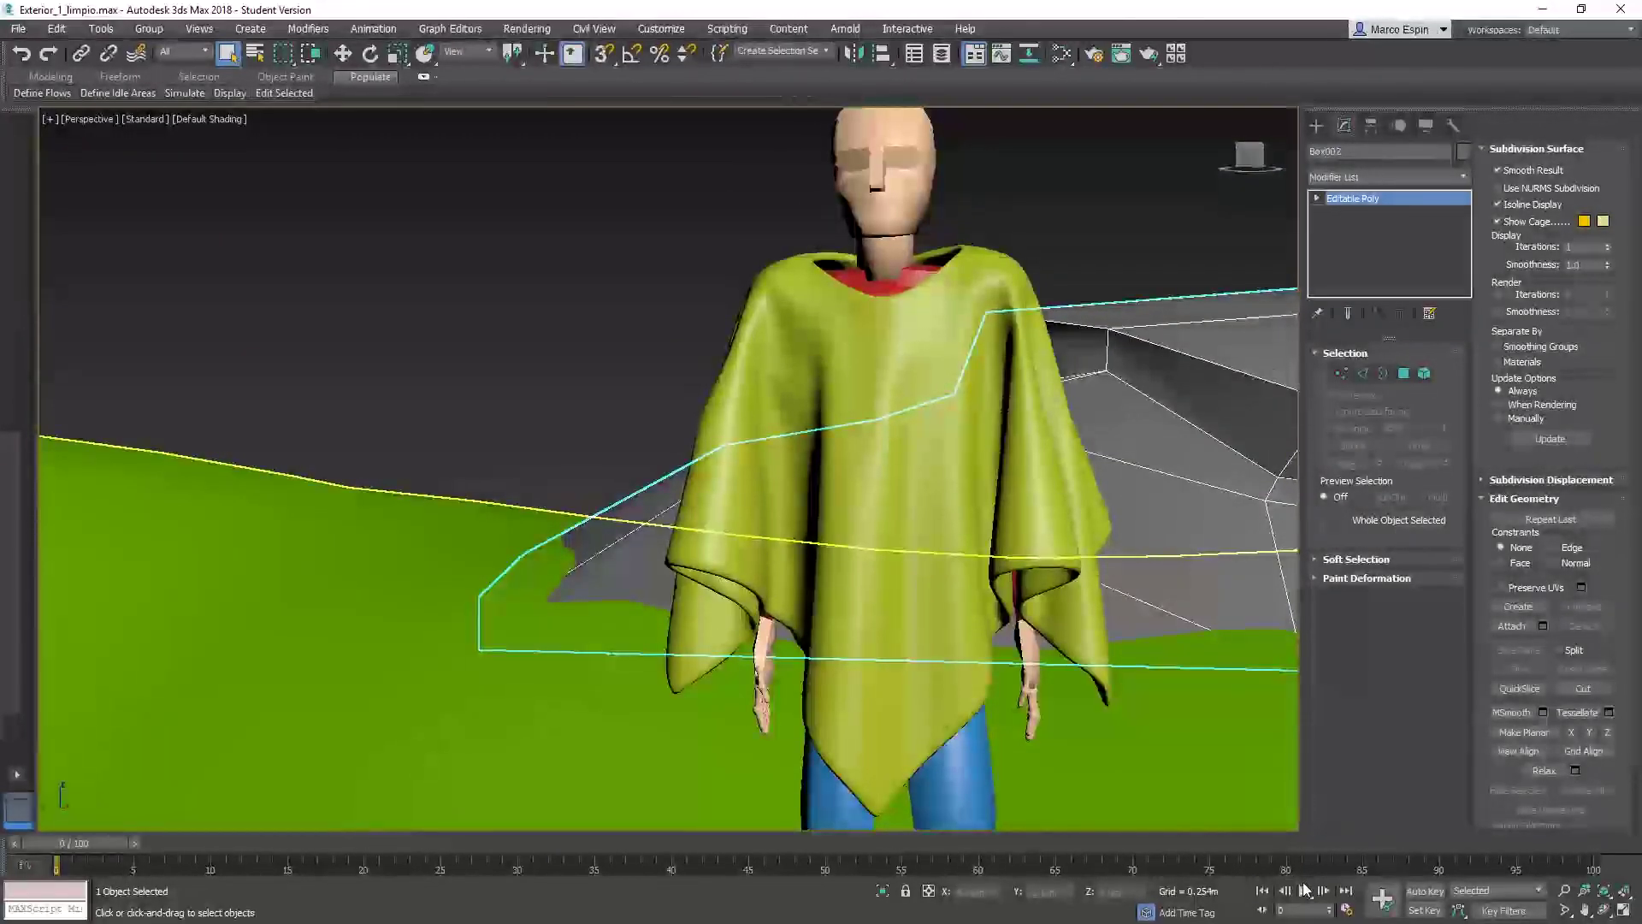
click(1305, 890)
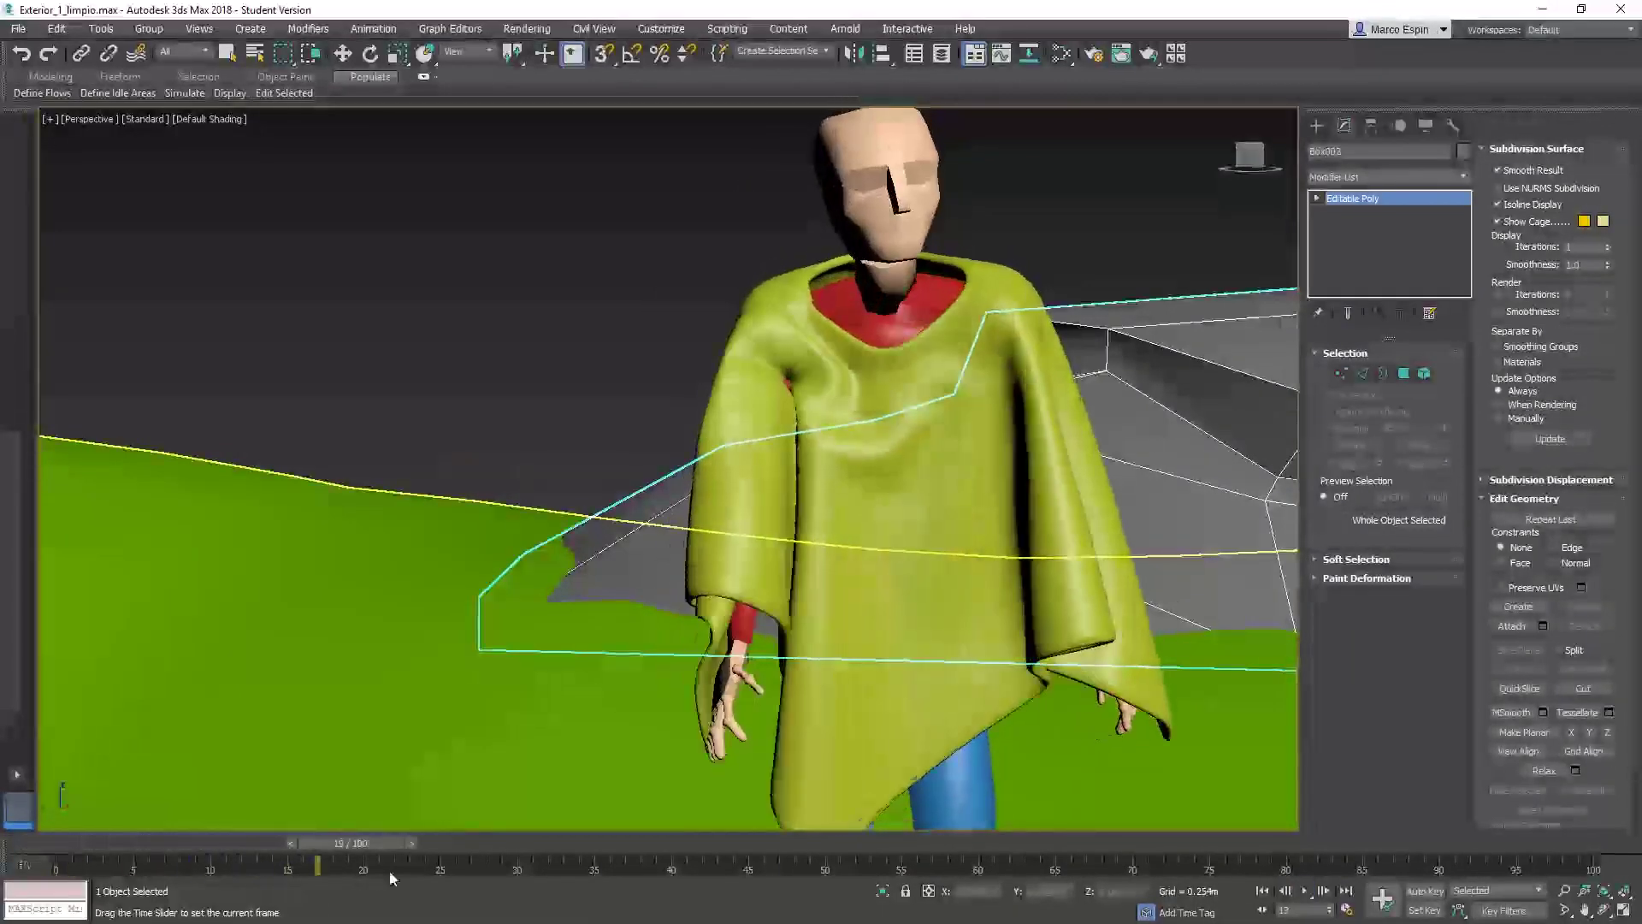
Scrub to frame 16 and orbit closer to inspect the poncho's drape
mouse_move(391, 878)
mouse_down()
mouse_move(410, 873)
mouse_move(47, 858)
mouse_up()
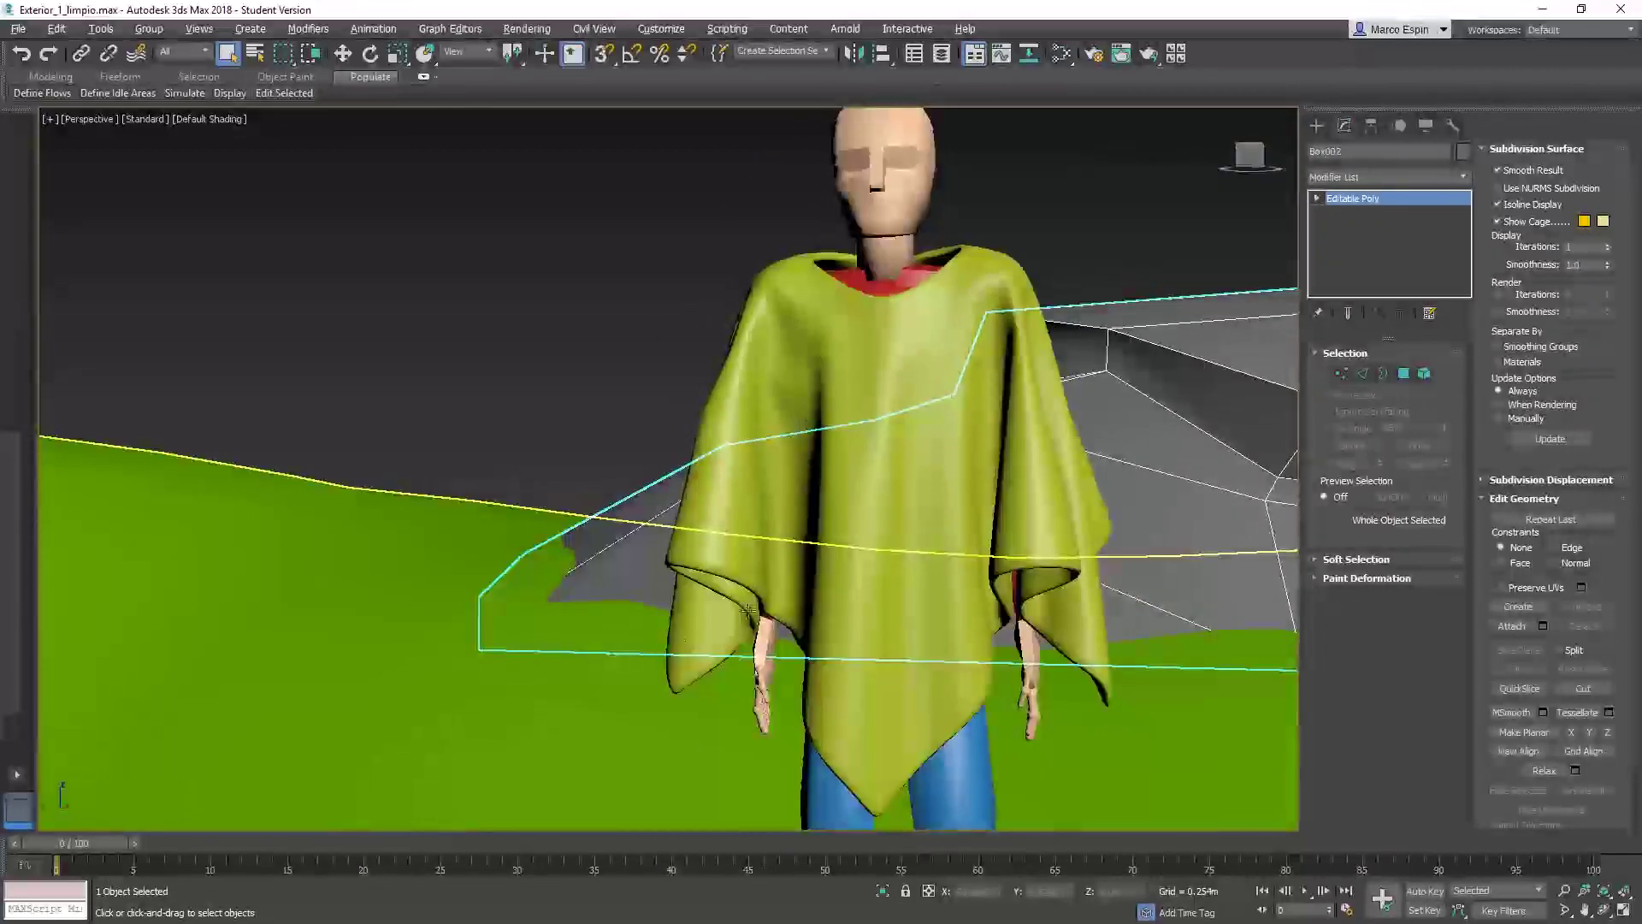
alt+middle_drag(748, 609, 842, 506)
scroll(631, 715, up, 2)
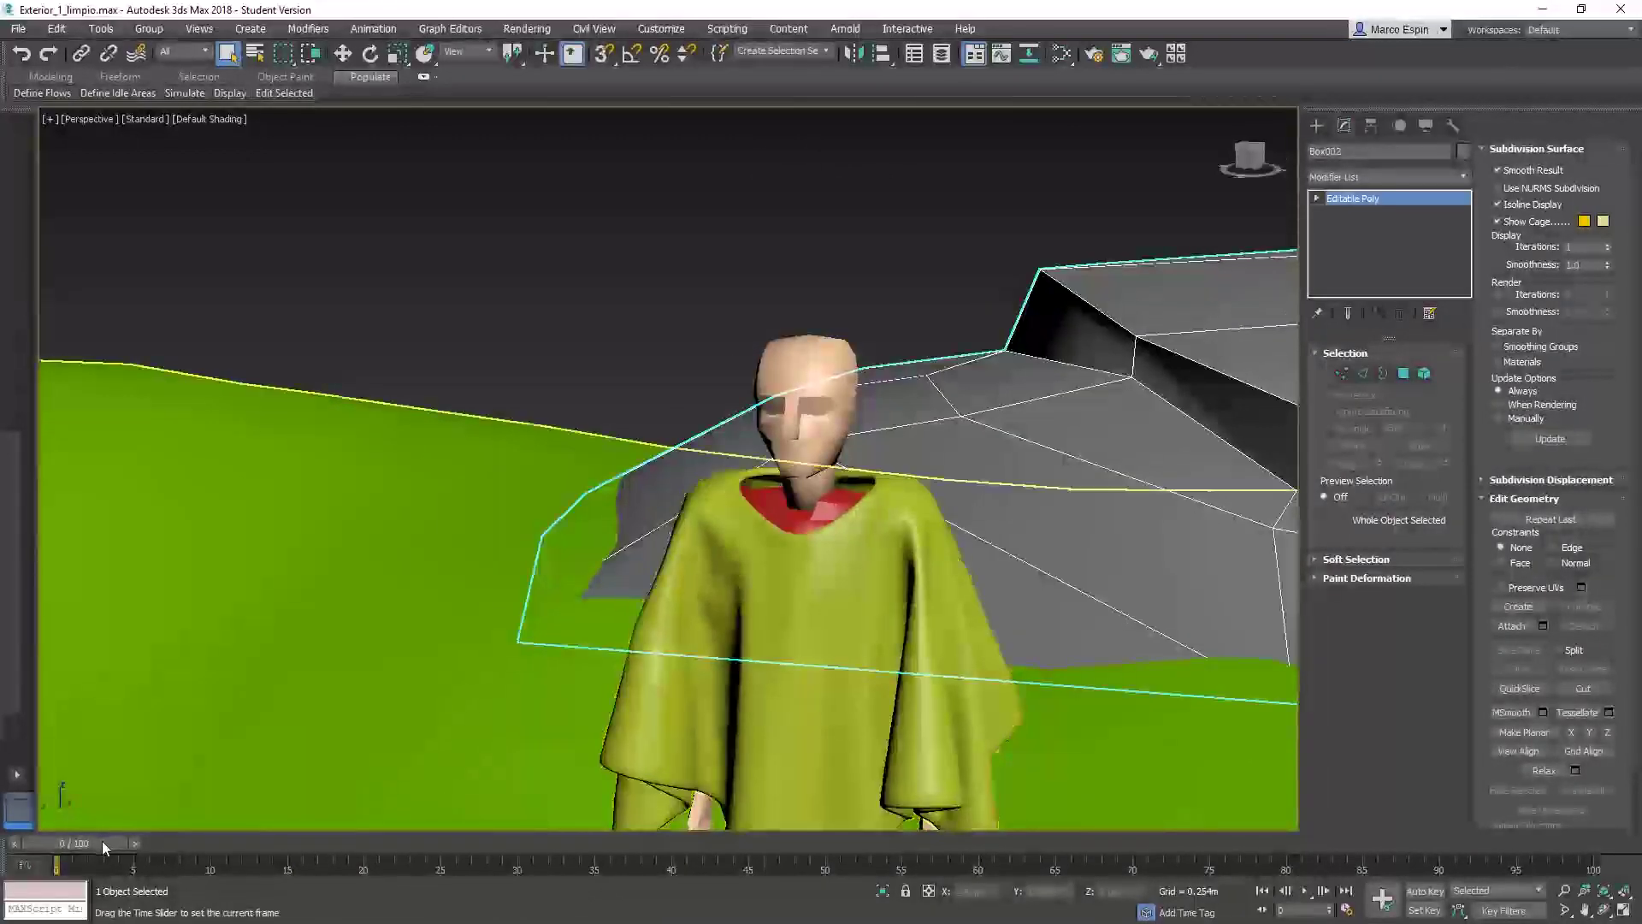
drag(103, 846, 308, 843)
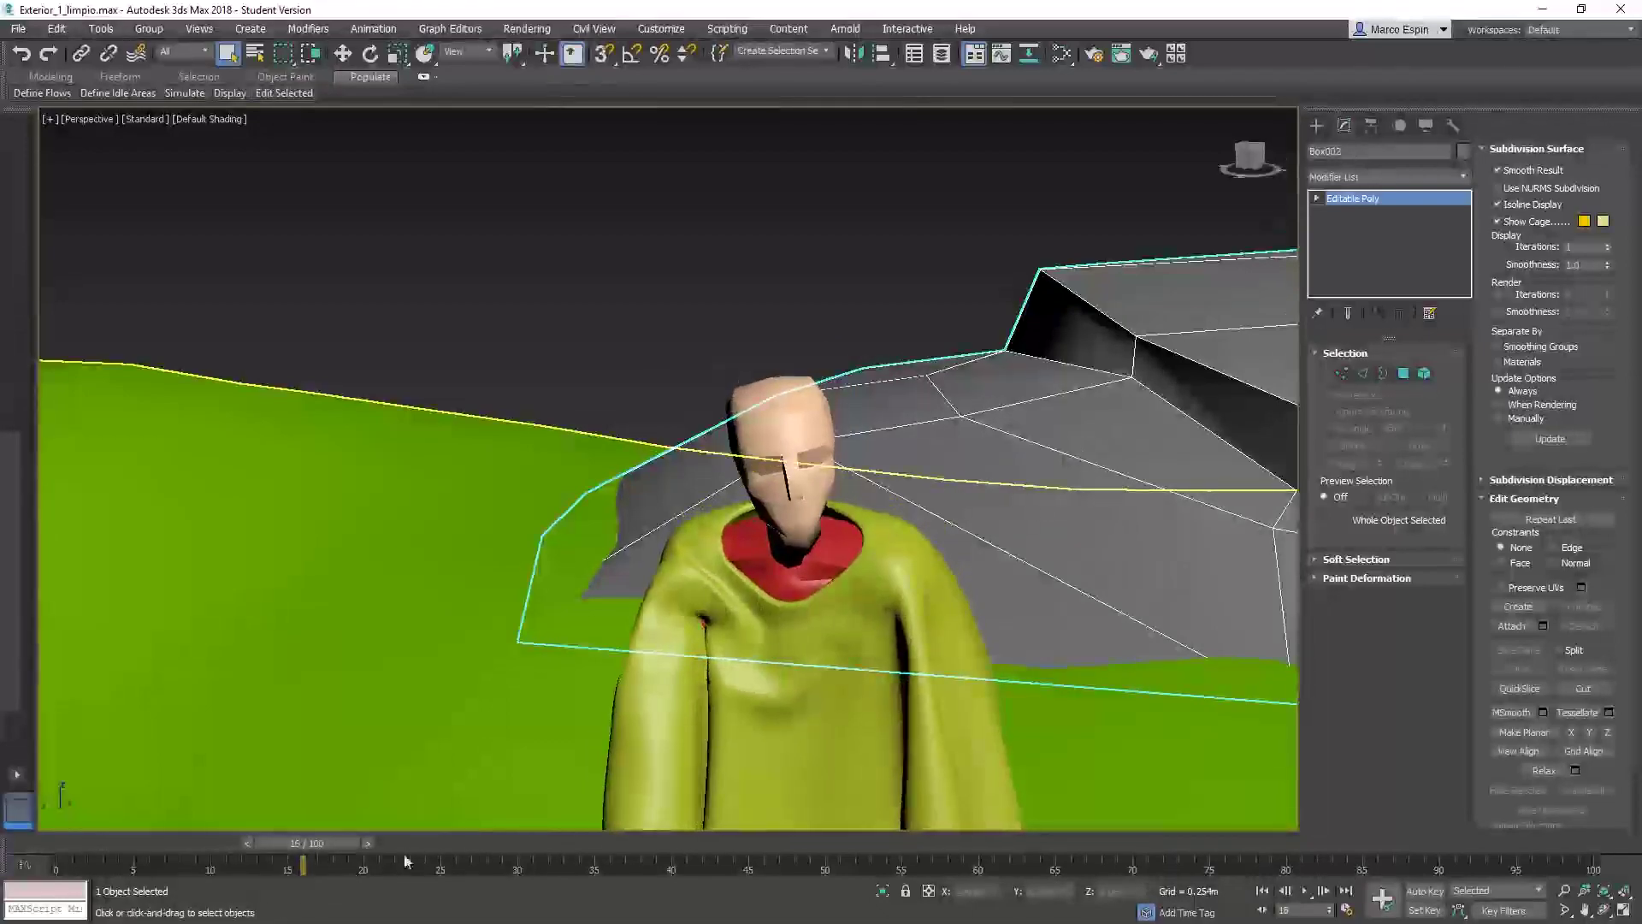
alt+middle_drag(770, 599, 874, 519)
scroll(874, 520, up, 2)
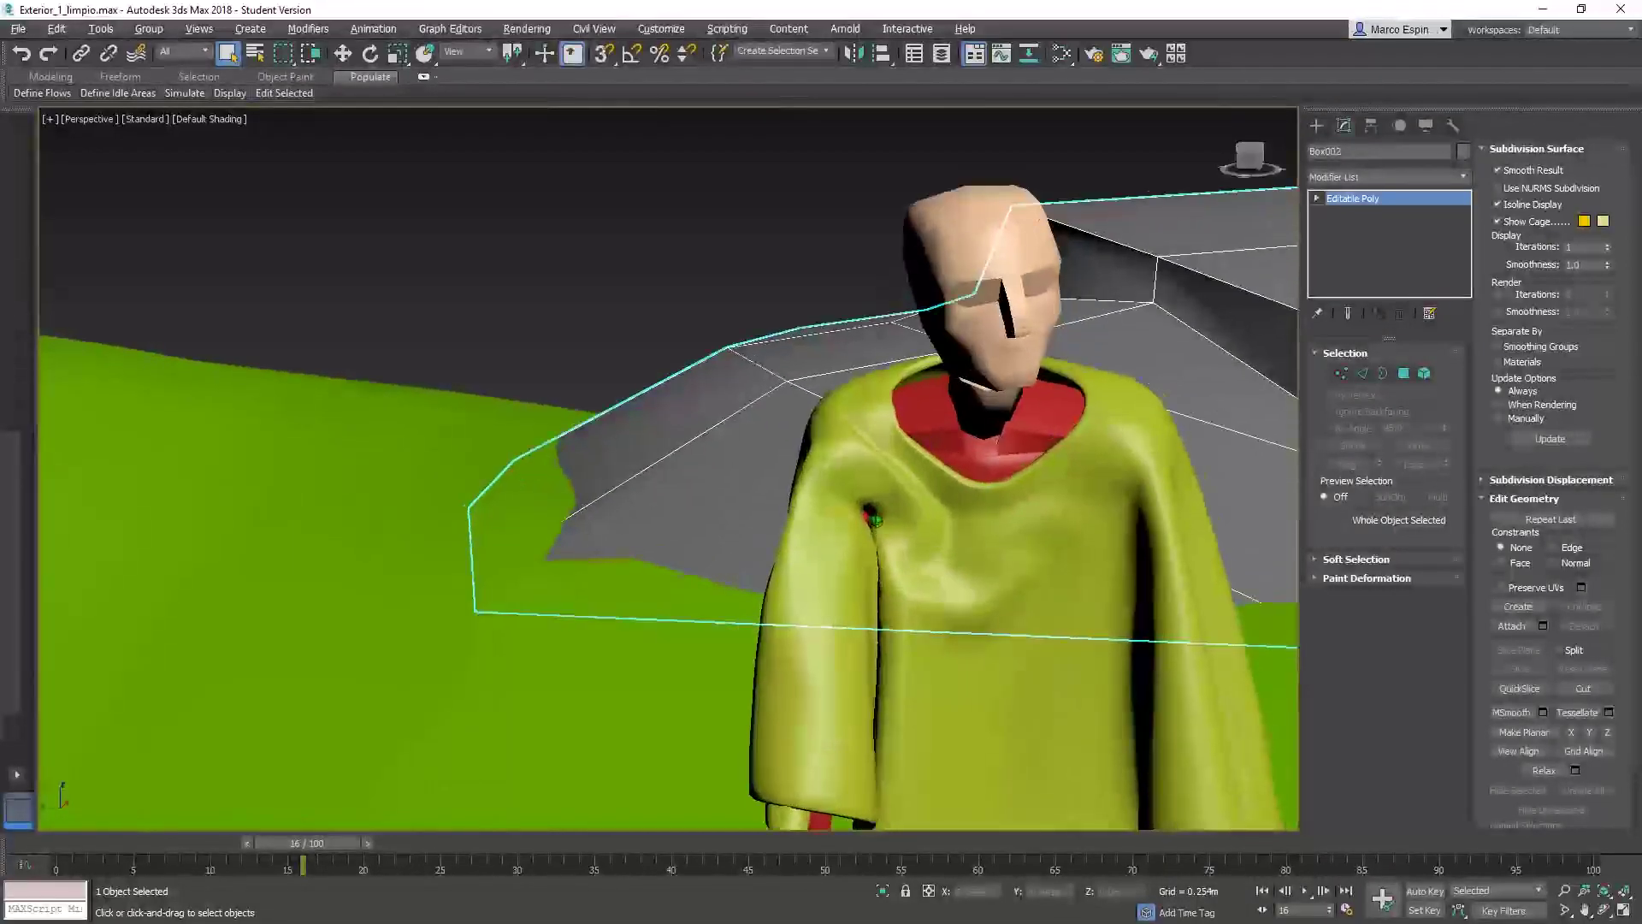
scroll(874, 519, up, 4)
scroll(874, 520, down, 6)
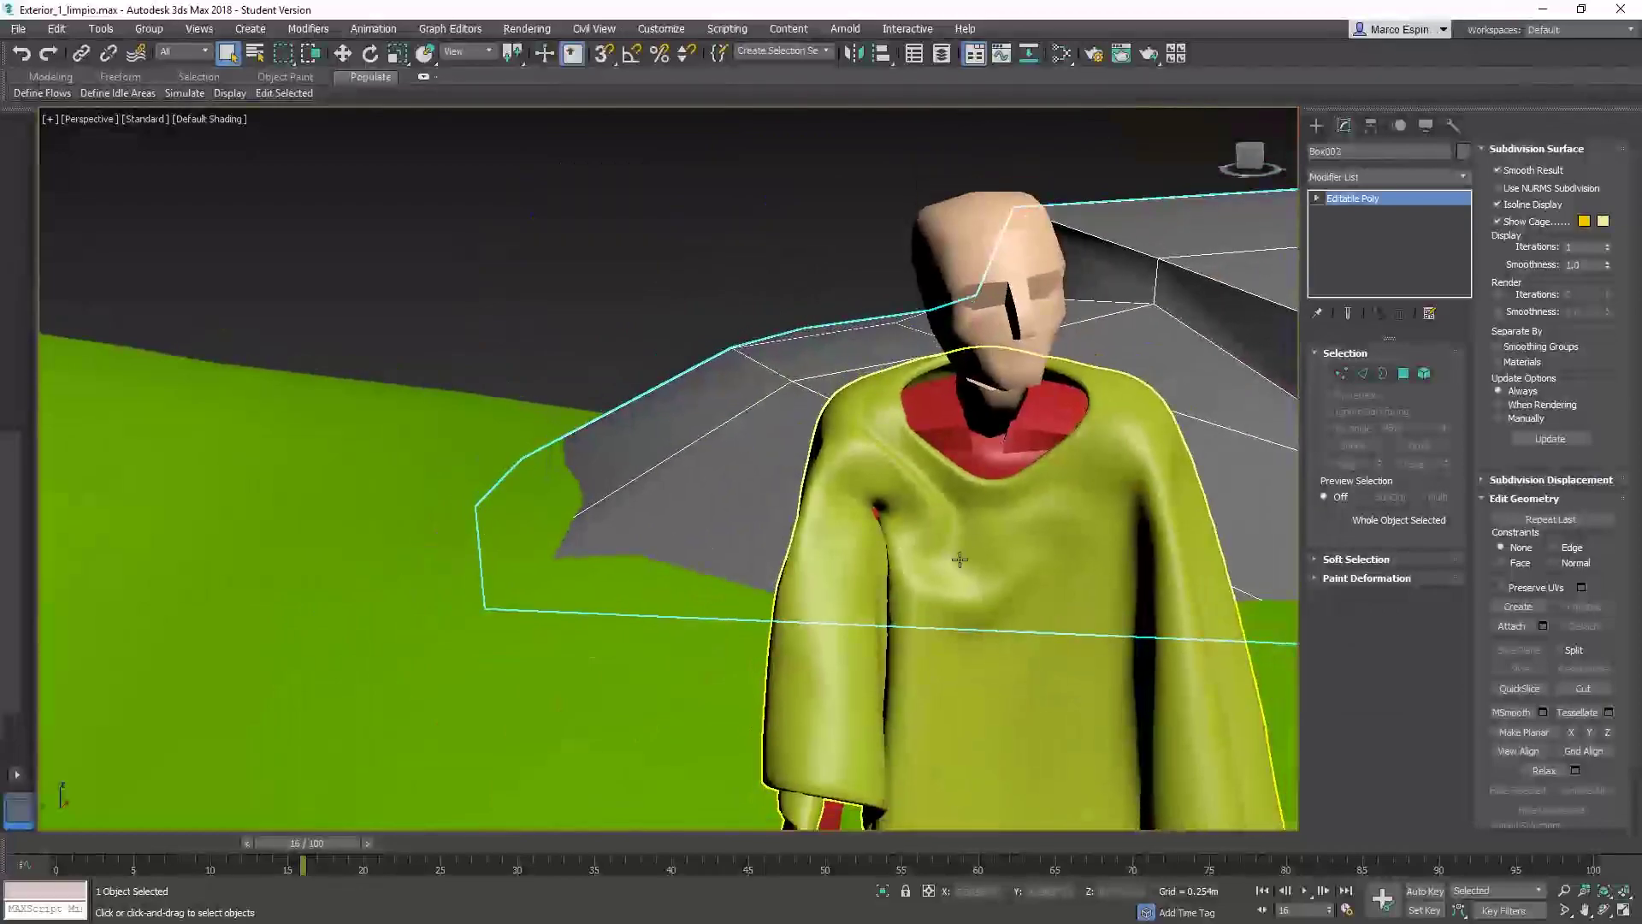
Reselect the poncho and toggle its TurboSmooth and Shell display off and back on at frame 0
click(874, 520)
click(1319, 198)
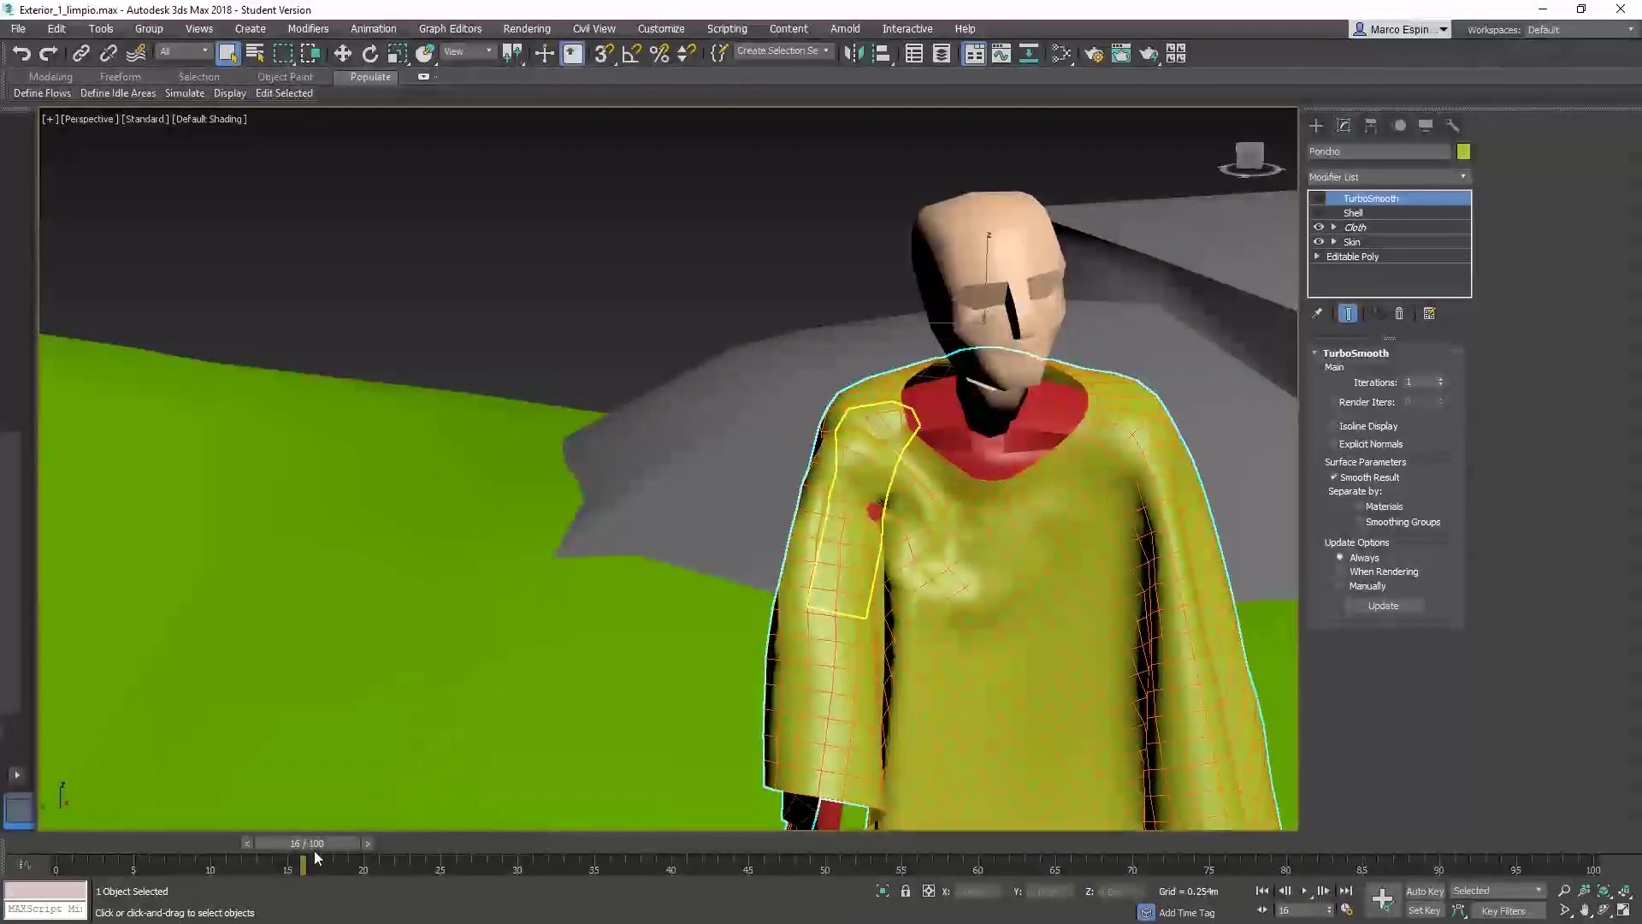
drag(320, 842, 87, 828)
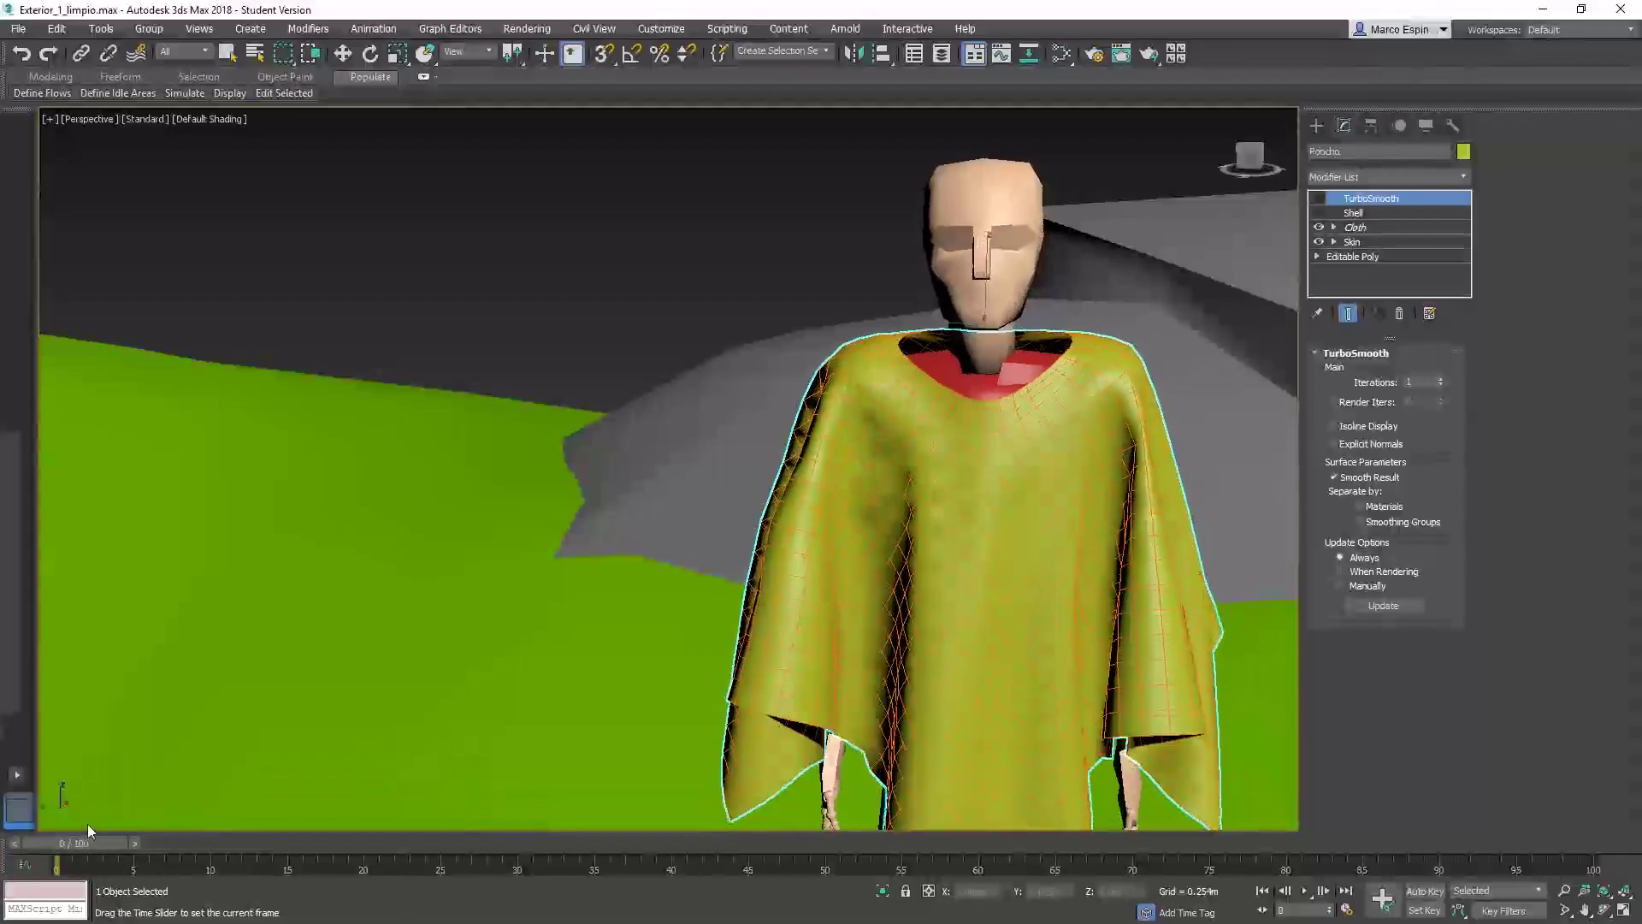
click(1319, 212)
scroll(852, 476, down, 2)
scroll(811, 473, down, 2)
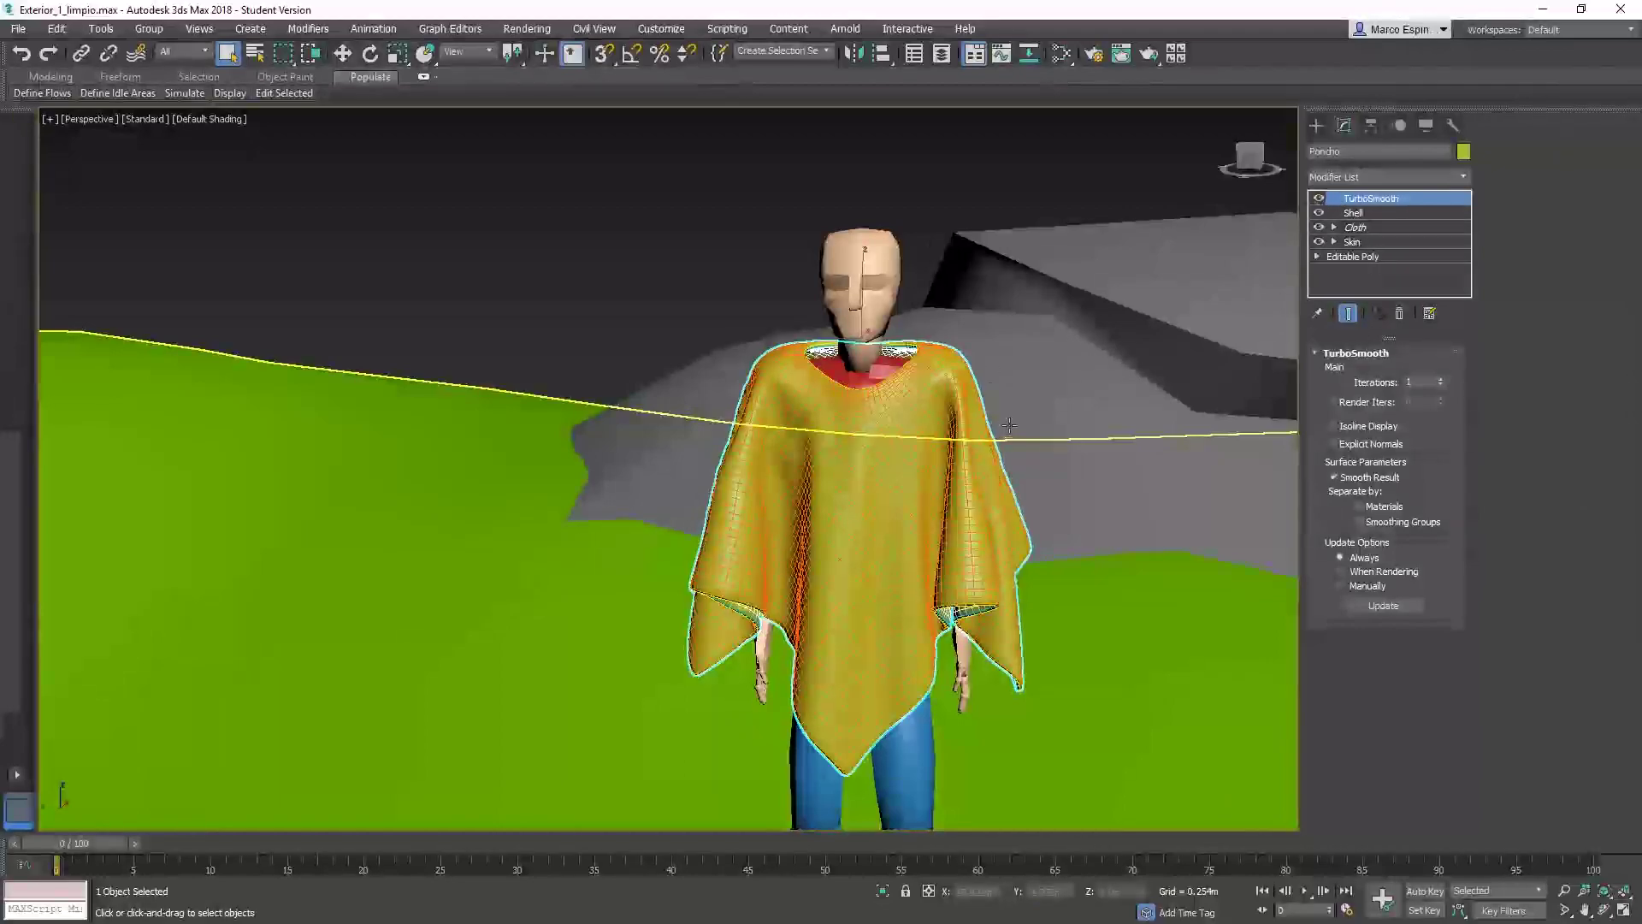
Deselect everything and play the animation to review the poncho
click(758, 273)
scroll(705, 403, down, 1)
scroll(705, 403, down, 2)
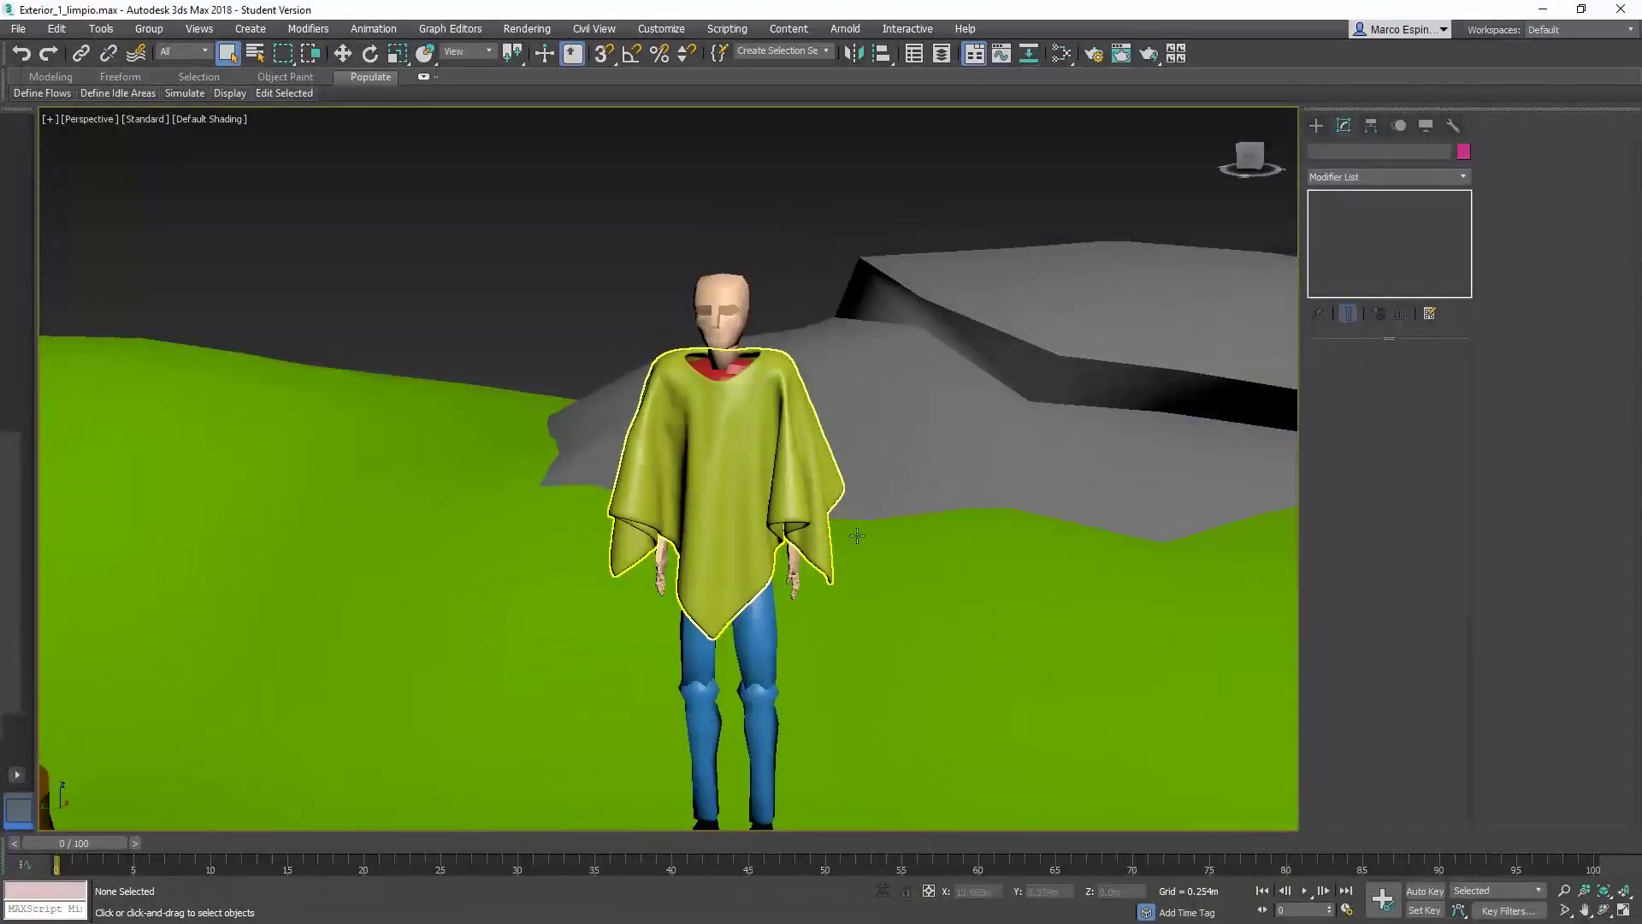
click(1306, 893)
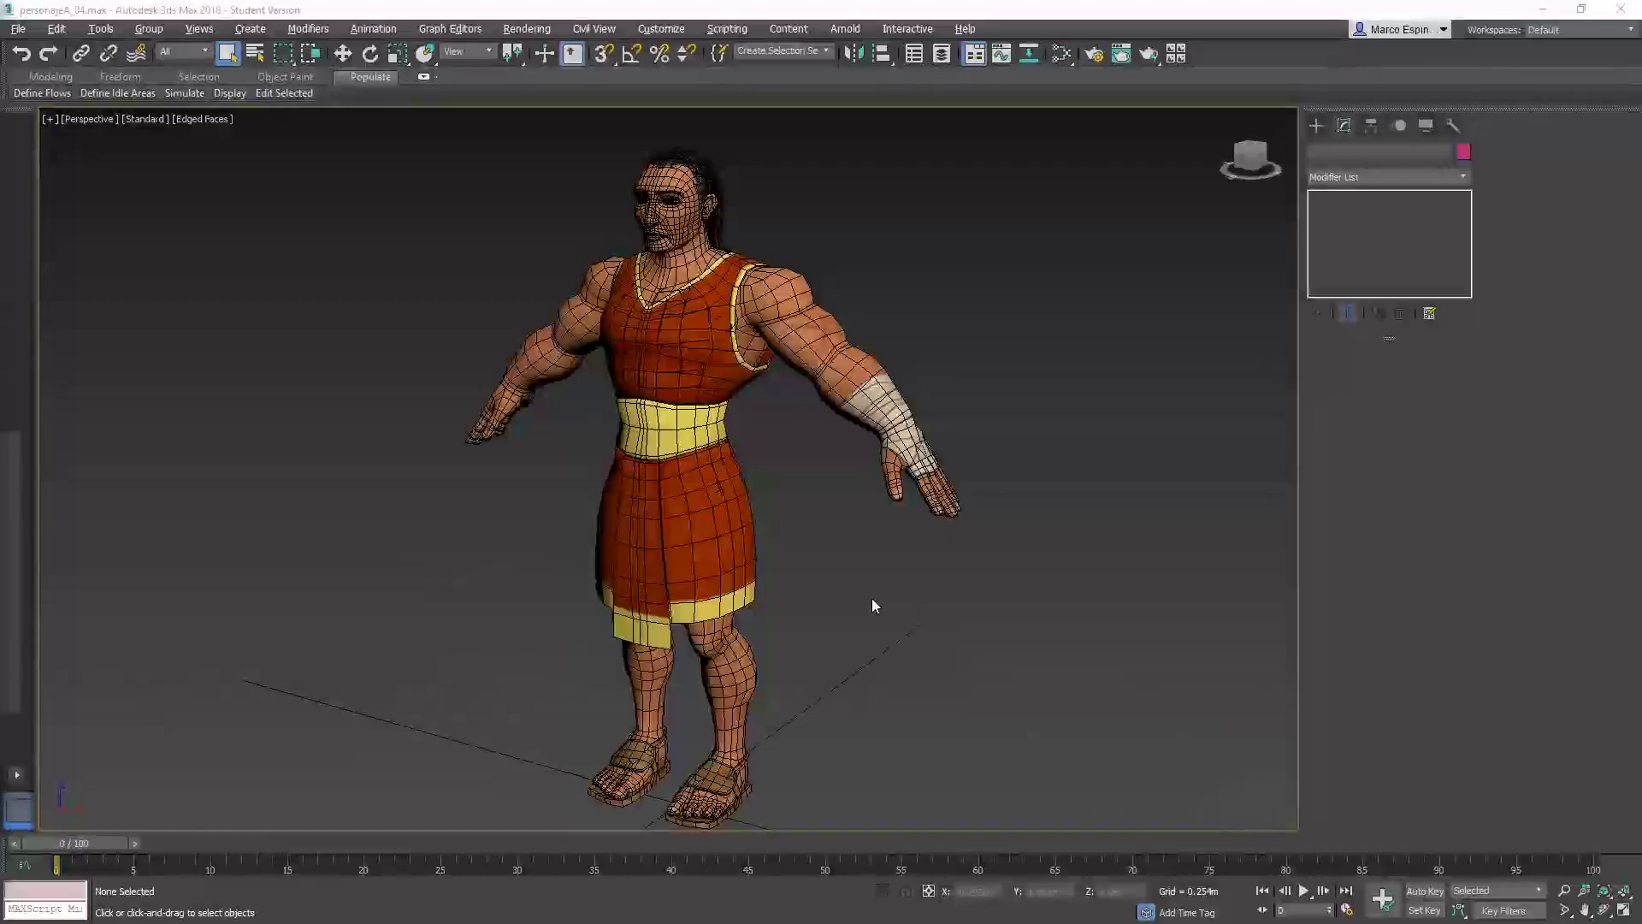
Select the red-and-yellow tunic, zoom into its skirt, and step to frame 1 to test the skinning
mouse_move(870, 598)
alt+middle_down()
mouse_move(905, 593)
mouse_move(880, 605)
mouse_move(761, 511)
mouse_move(853, 536)
mouse_move(864, 517)
alt+middle_up()
click(761, 512)
scroll(716, 575, up, 5)
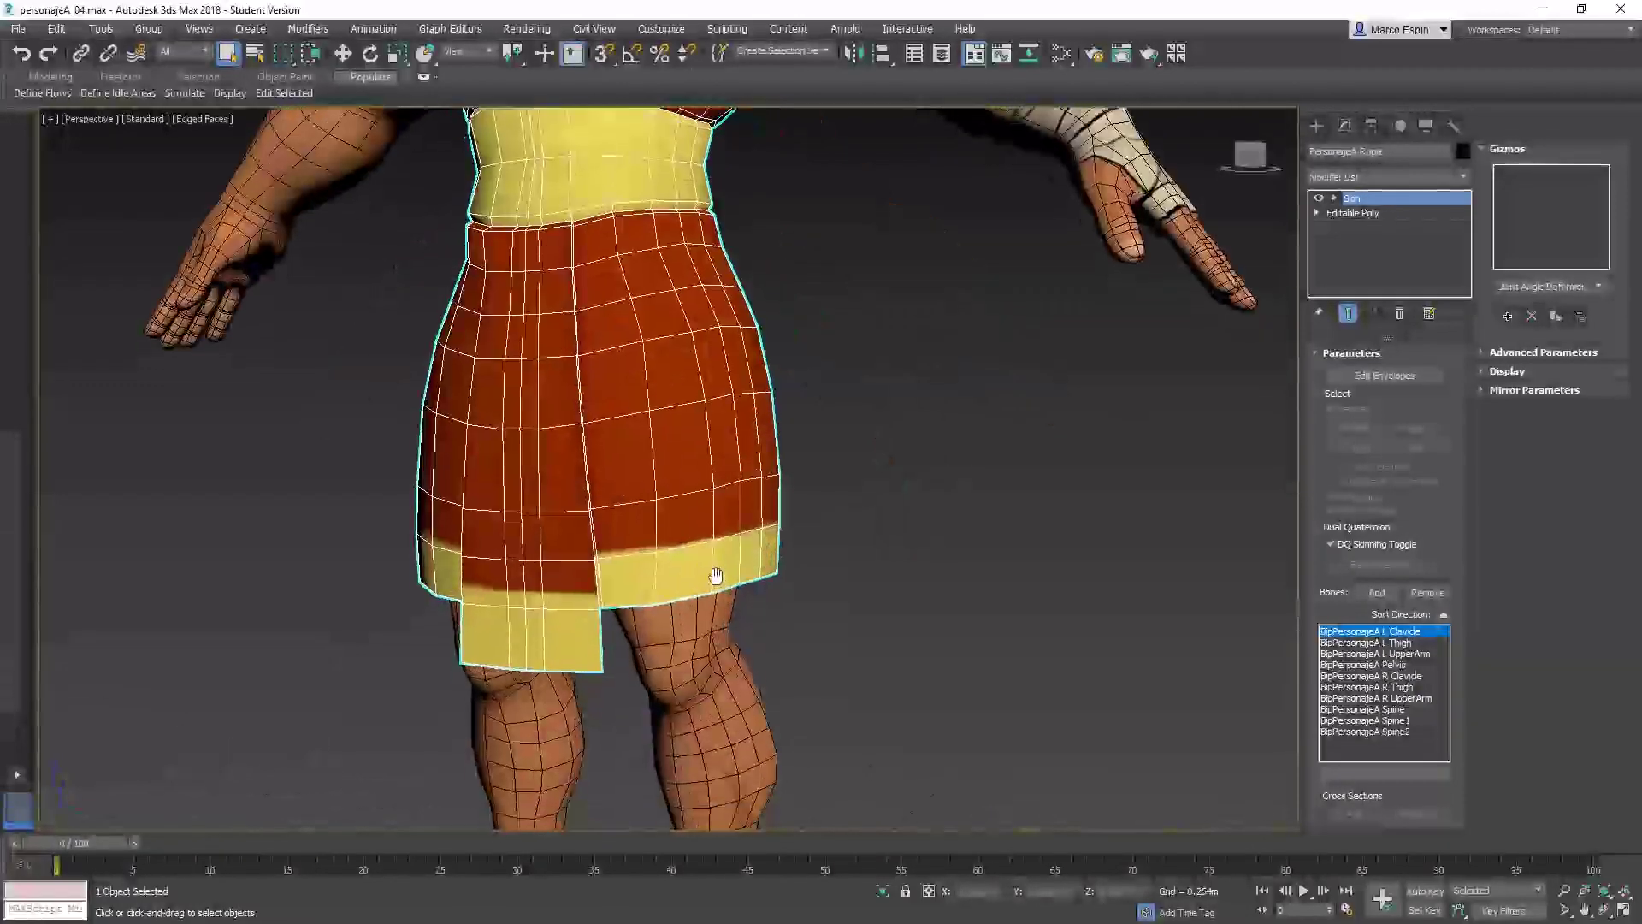
alt+middle_drag(716, 576, 715, 550)
mouse_move(127, 849)
mouse_down()
mouse_move(206, 894)
mouse_move(300, 903)
mouse_move(51, 898)
mouse_up()
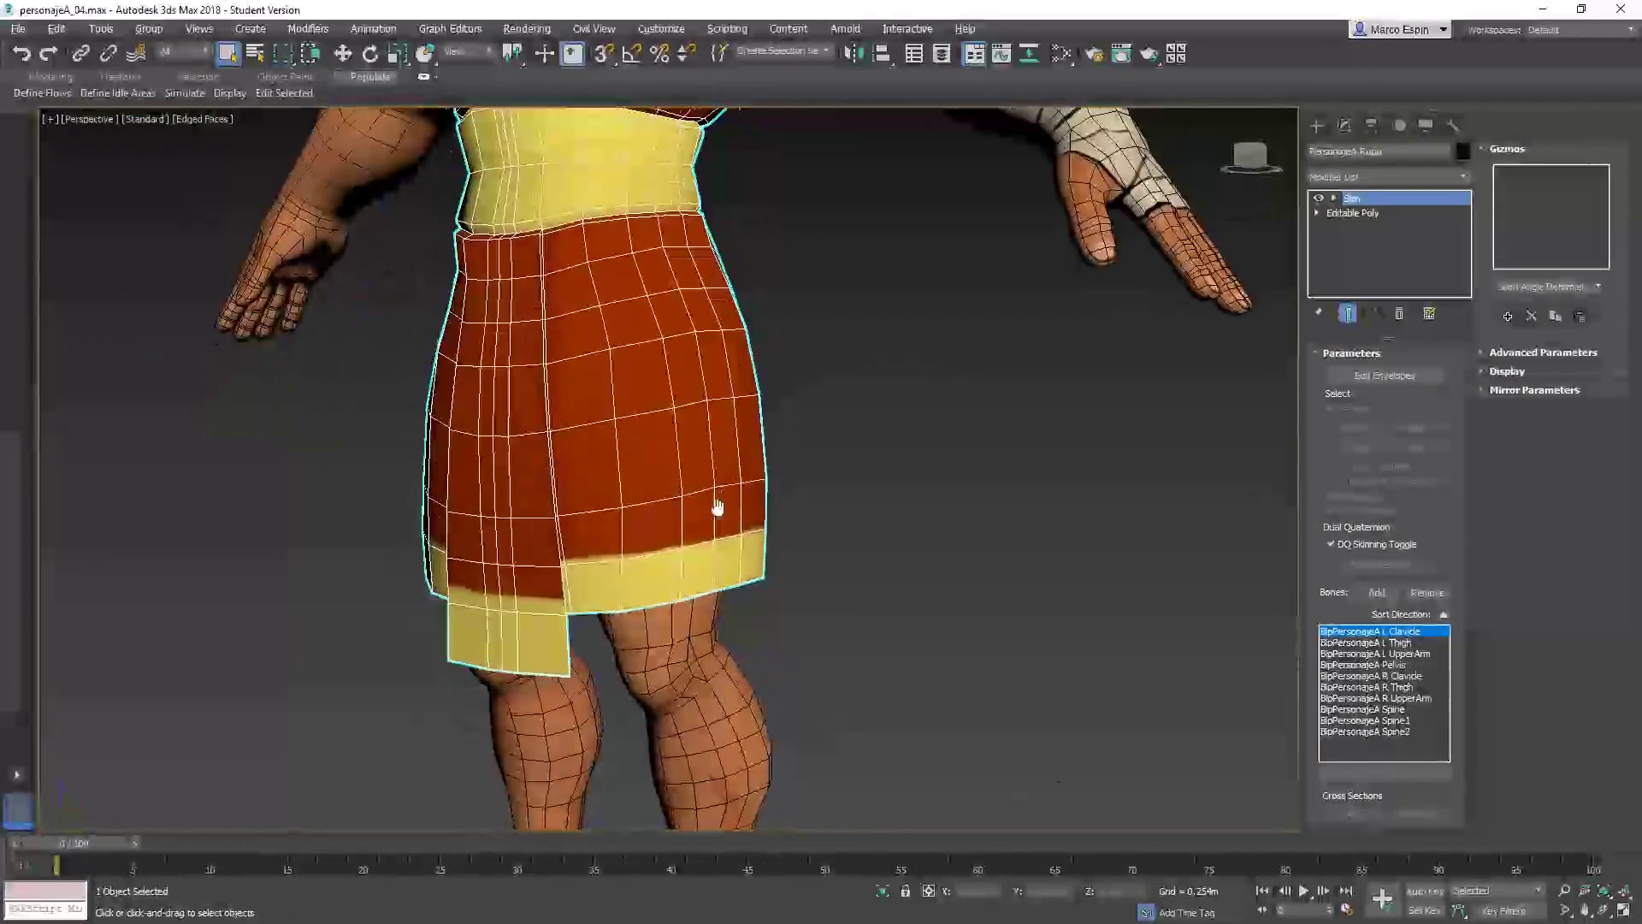
scroll(717, 508, down, 2)
scroll(731, 556, down, 2)
scroll(812, 496, down, 4)
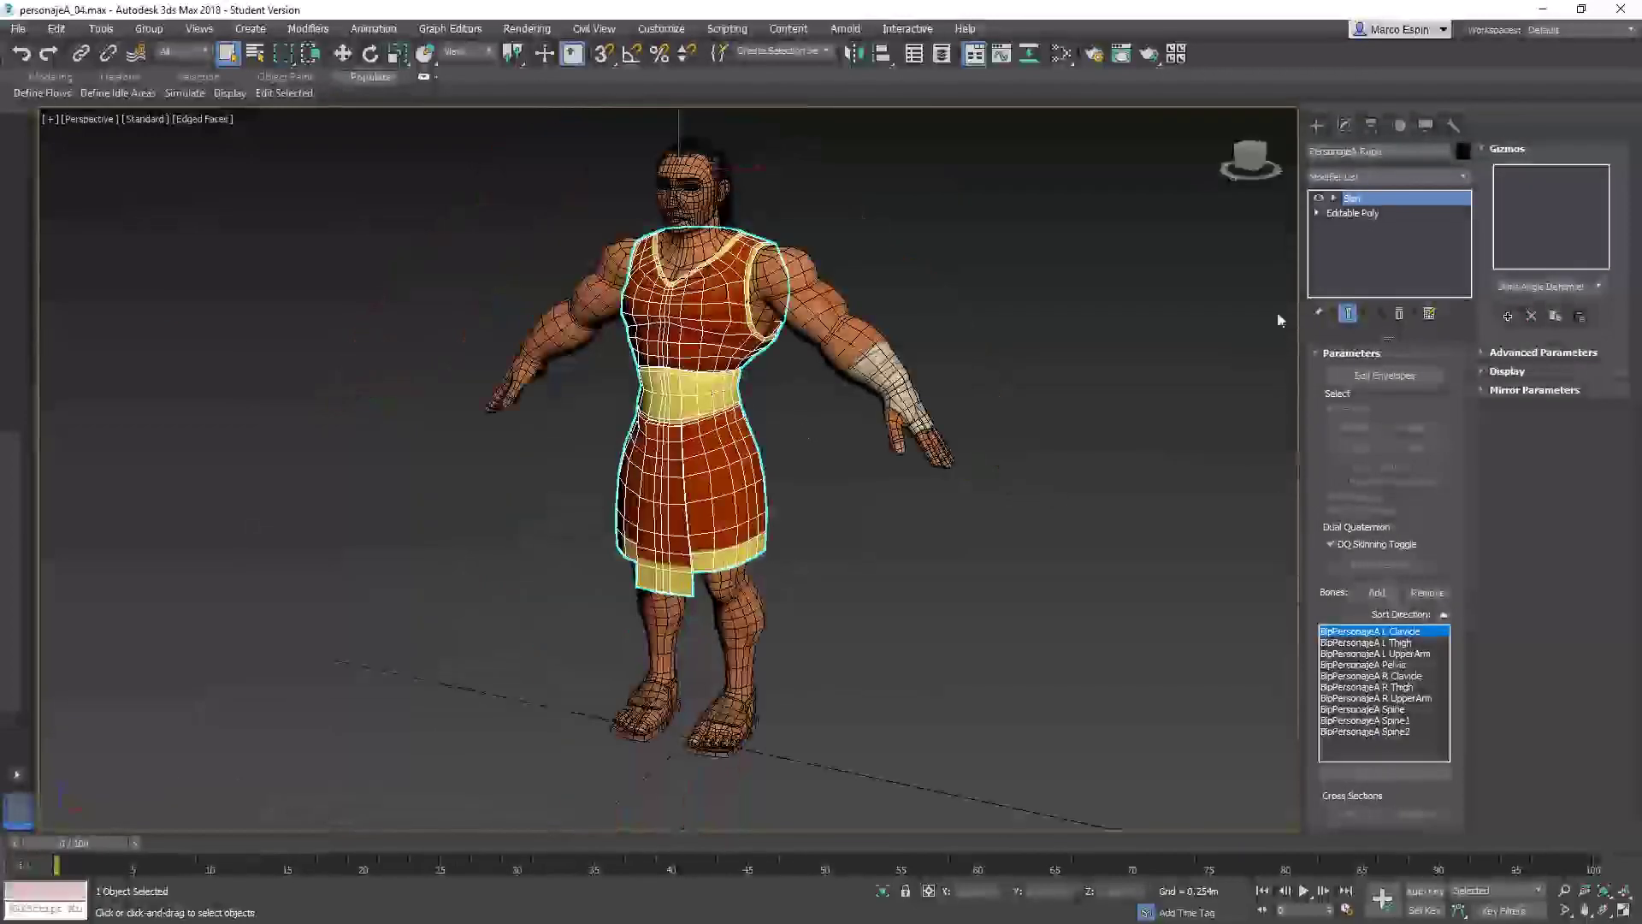
Add a Cloth modifier to the tunic and enter its Group sub-object level
click(1462, 176)
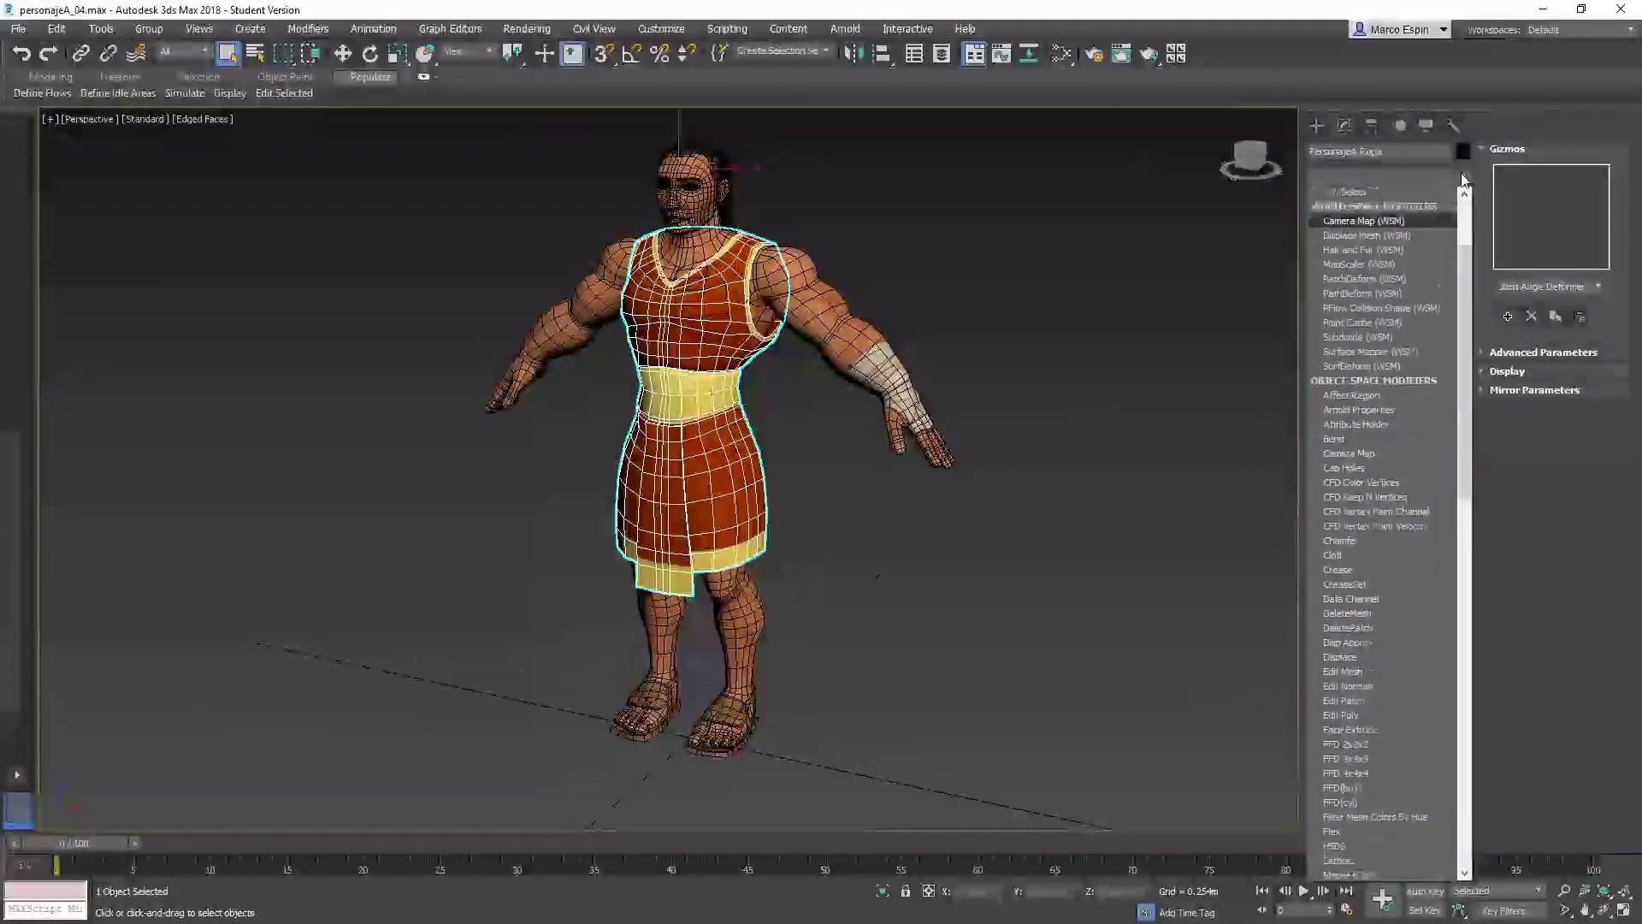
text(cloth)
key(Return)
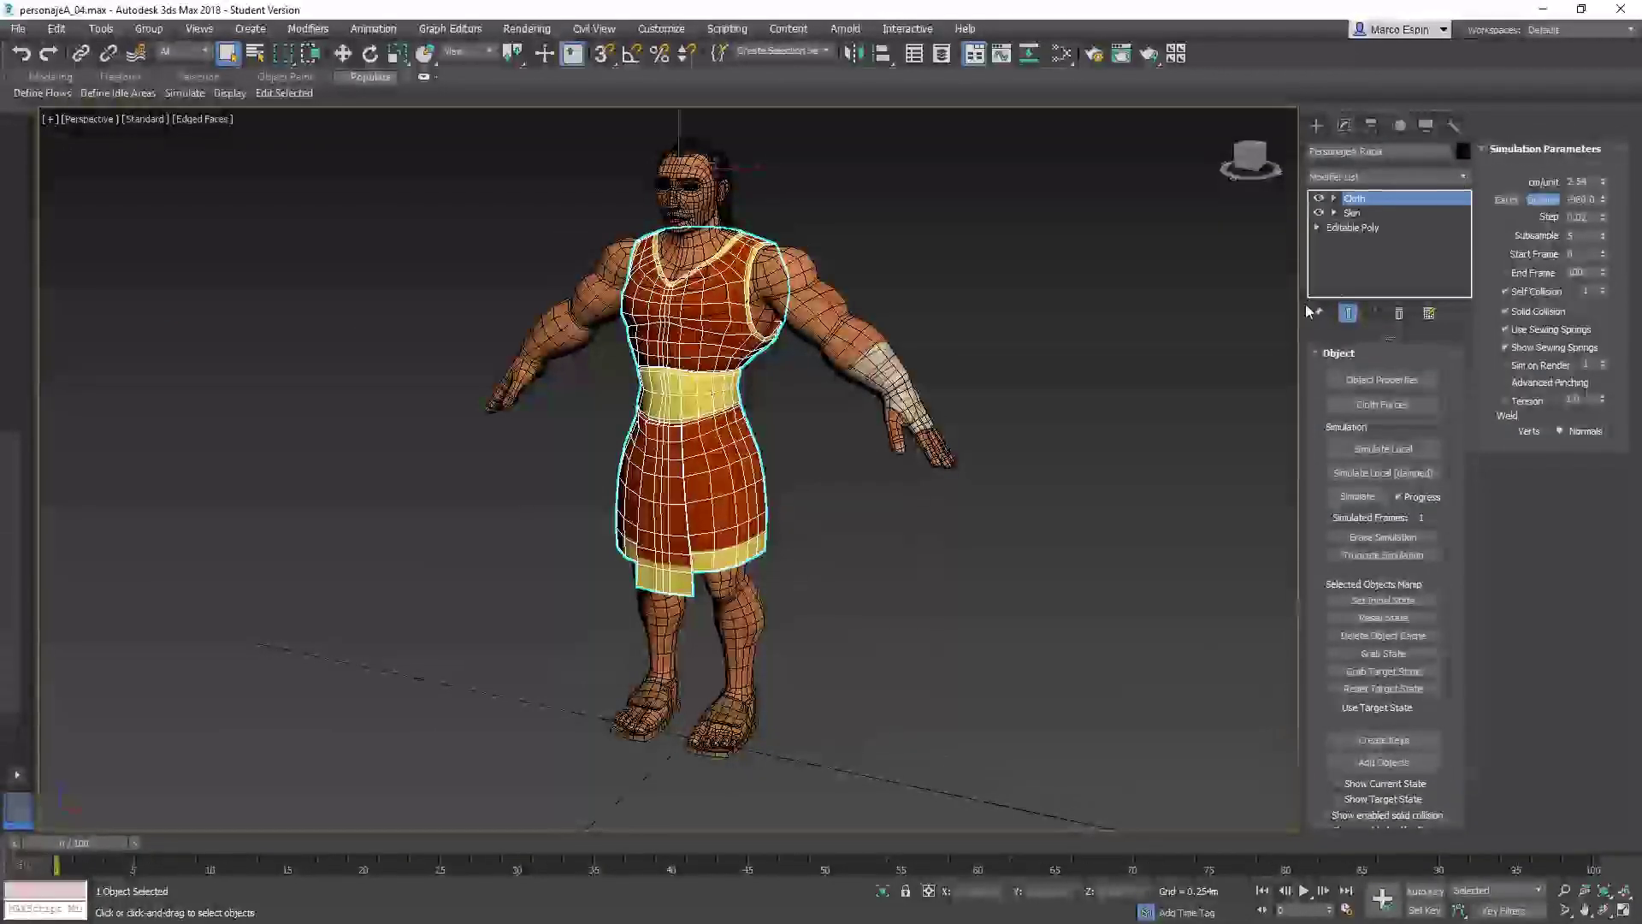
click(1364, 213)
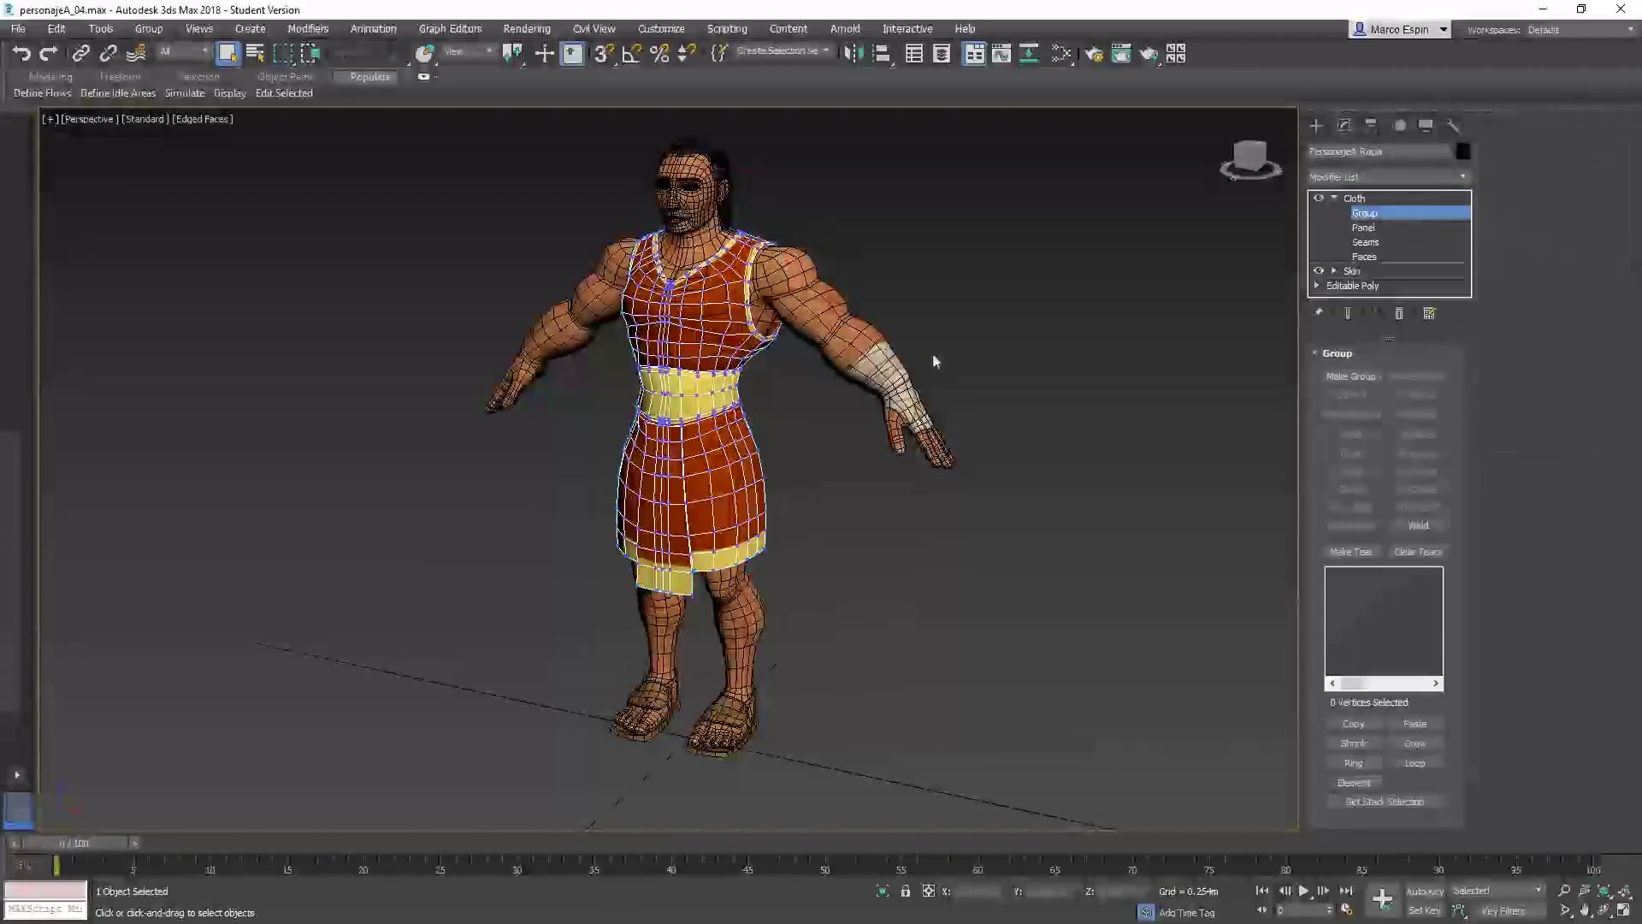
Marquee-select the 431 waist-band vertices, checking the selection from front and back
mouse_move(935, 359)
alt+middle_down()
mouse_move(999, 334)
mouse_move(935, 348)
alt+middle_up()
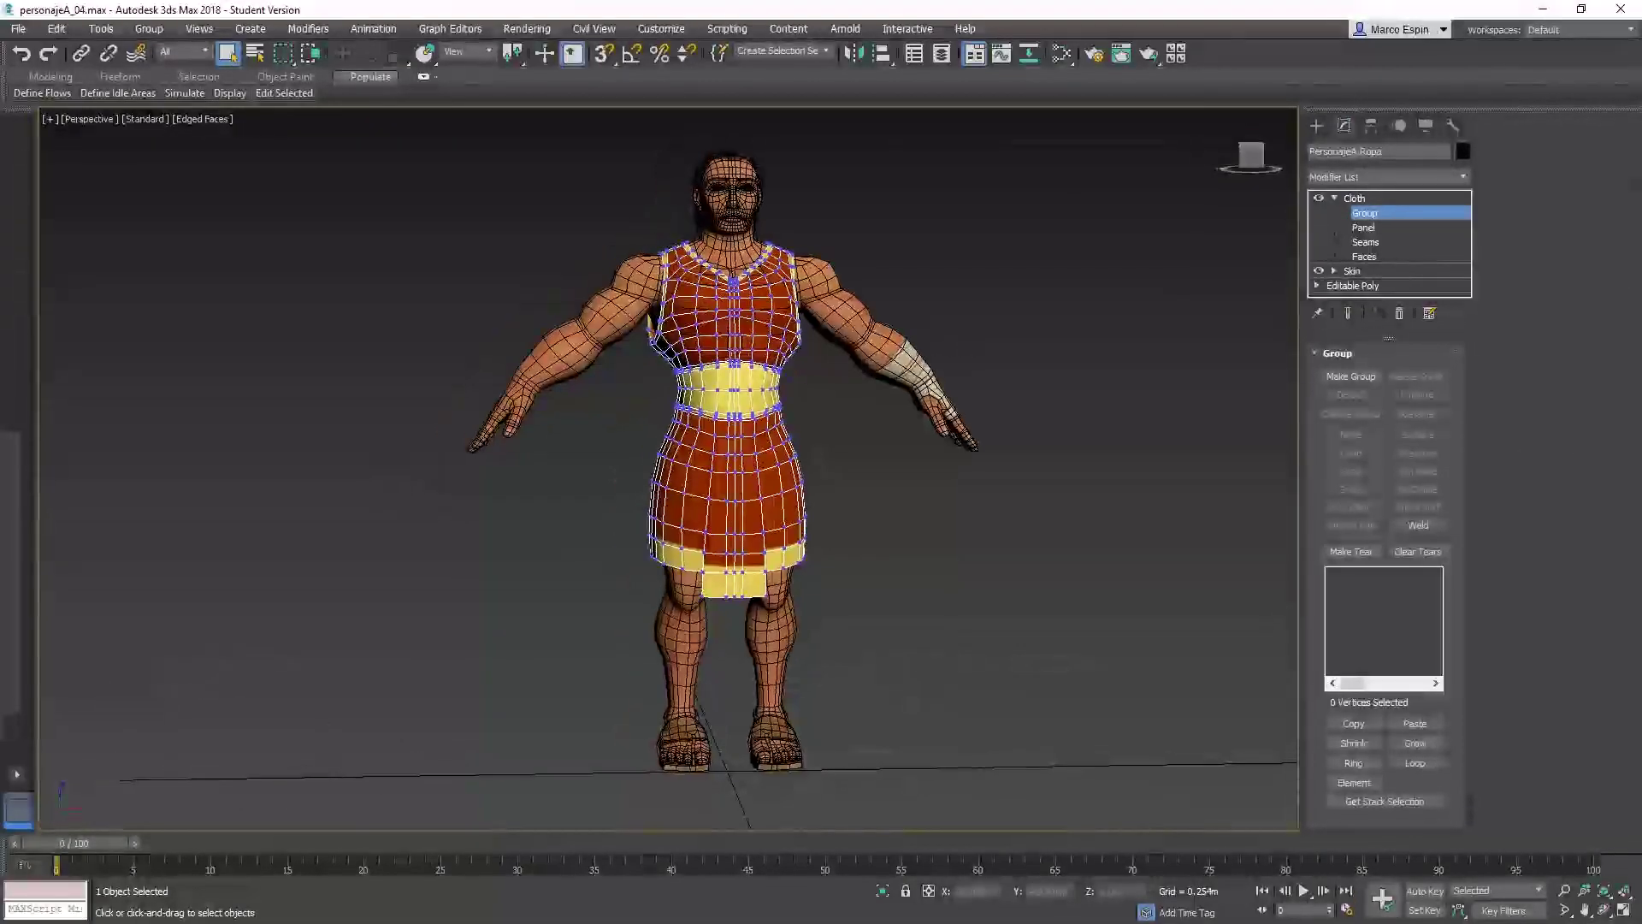
scroll(667, 316, up, 3)
drag(518, 163, 979, 379)
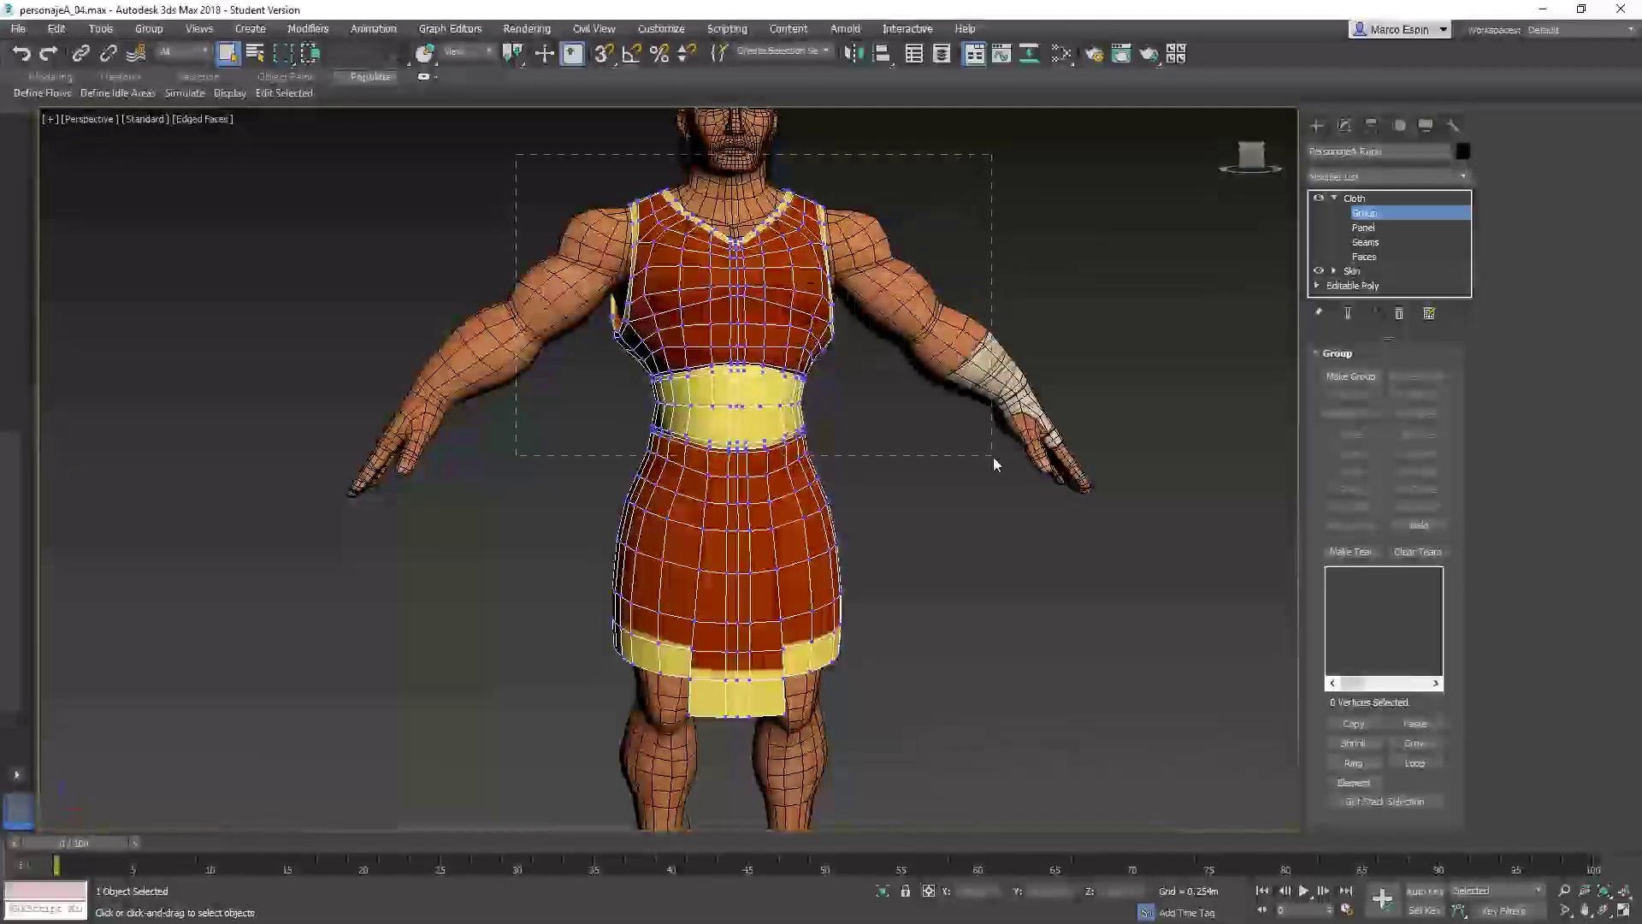
alt+middle_drag(959, 484, 1132, 489)
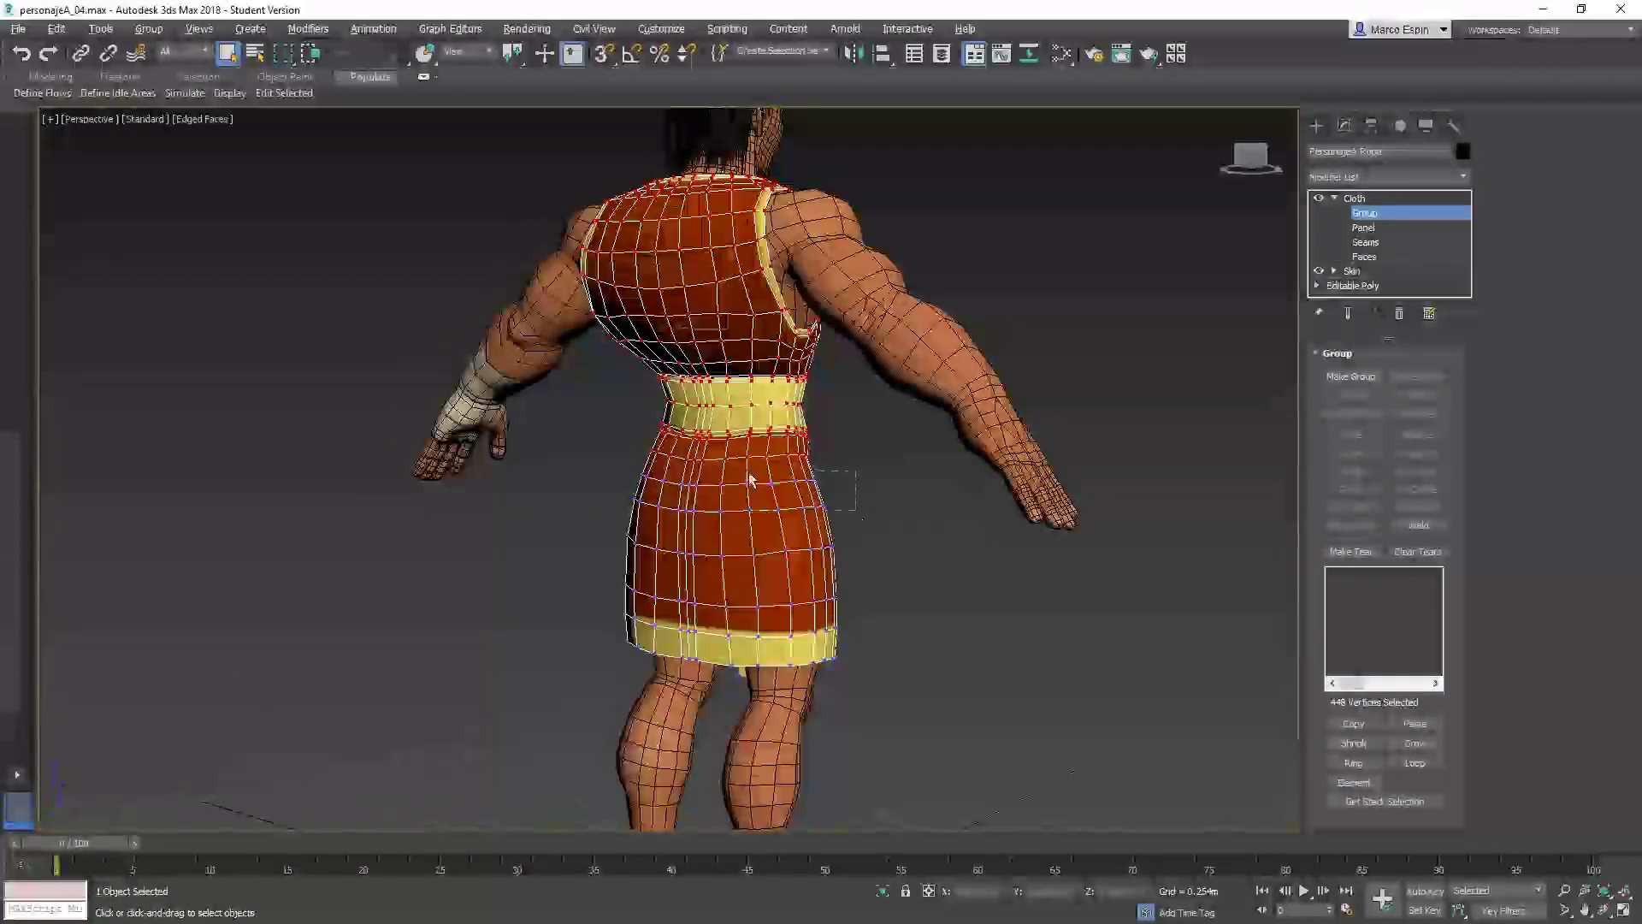
alt+middle_drag(742, 469, 783, 490)
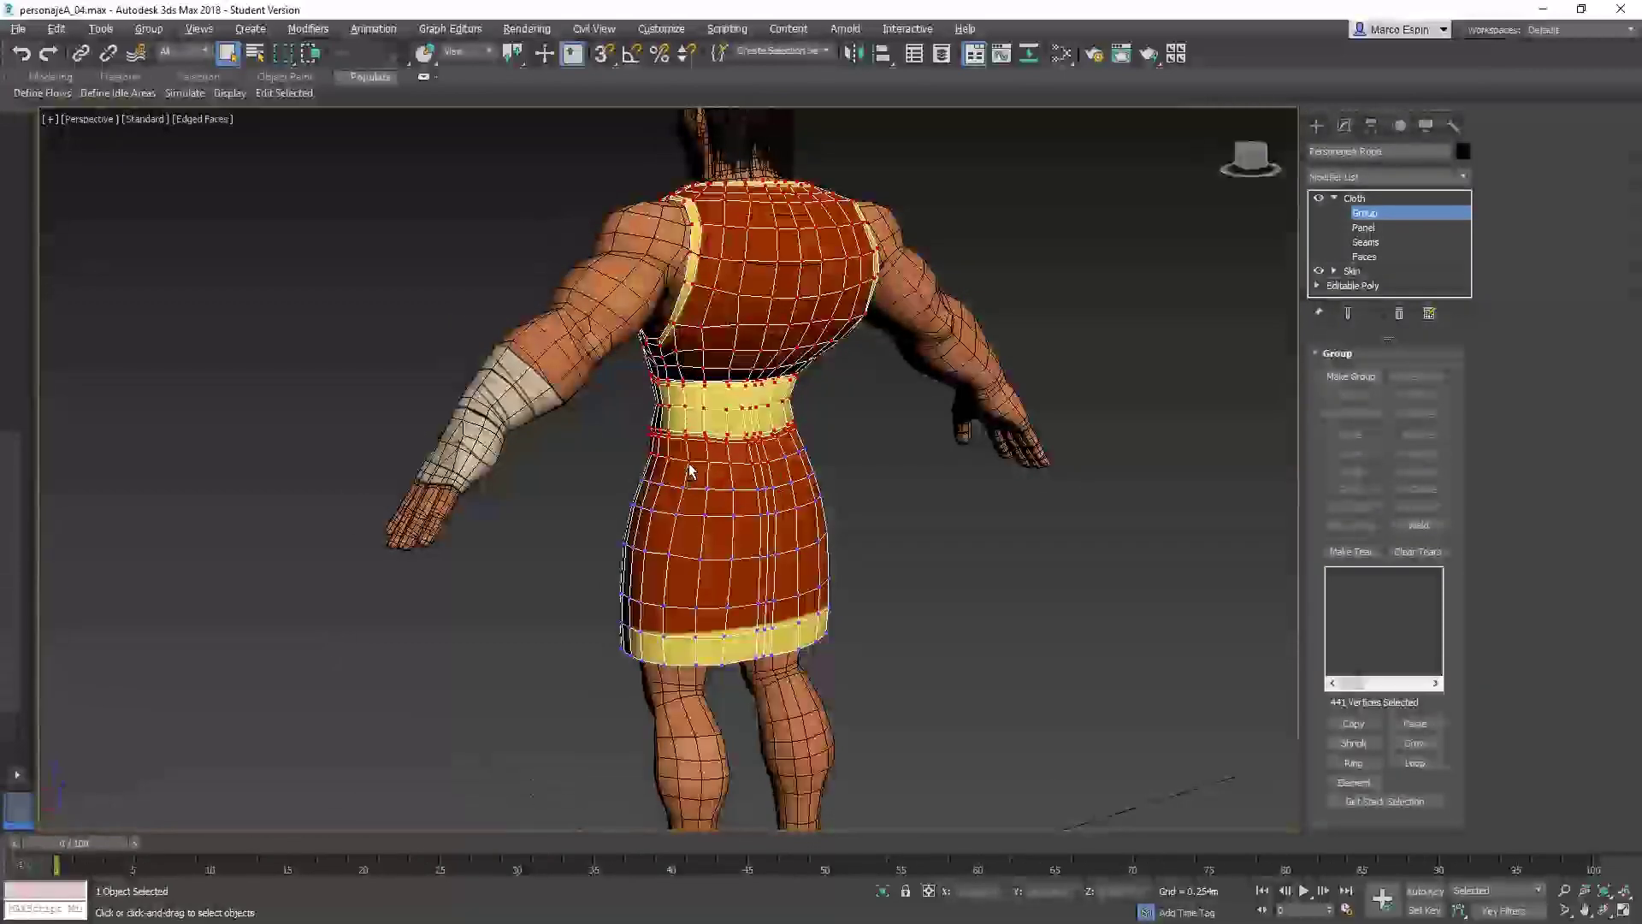
mouse_move(689, 466)
alt+middle_down()
mouse_move(851, 476)
mouse_move(808, 496)
mouse_move(779, 486)
mouse_move(767, 407)
mouse_move(488, 447)
mouse_move(727, 432)
alt+middle_up()
scroll(727, 432, down, 5)
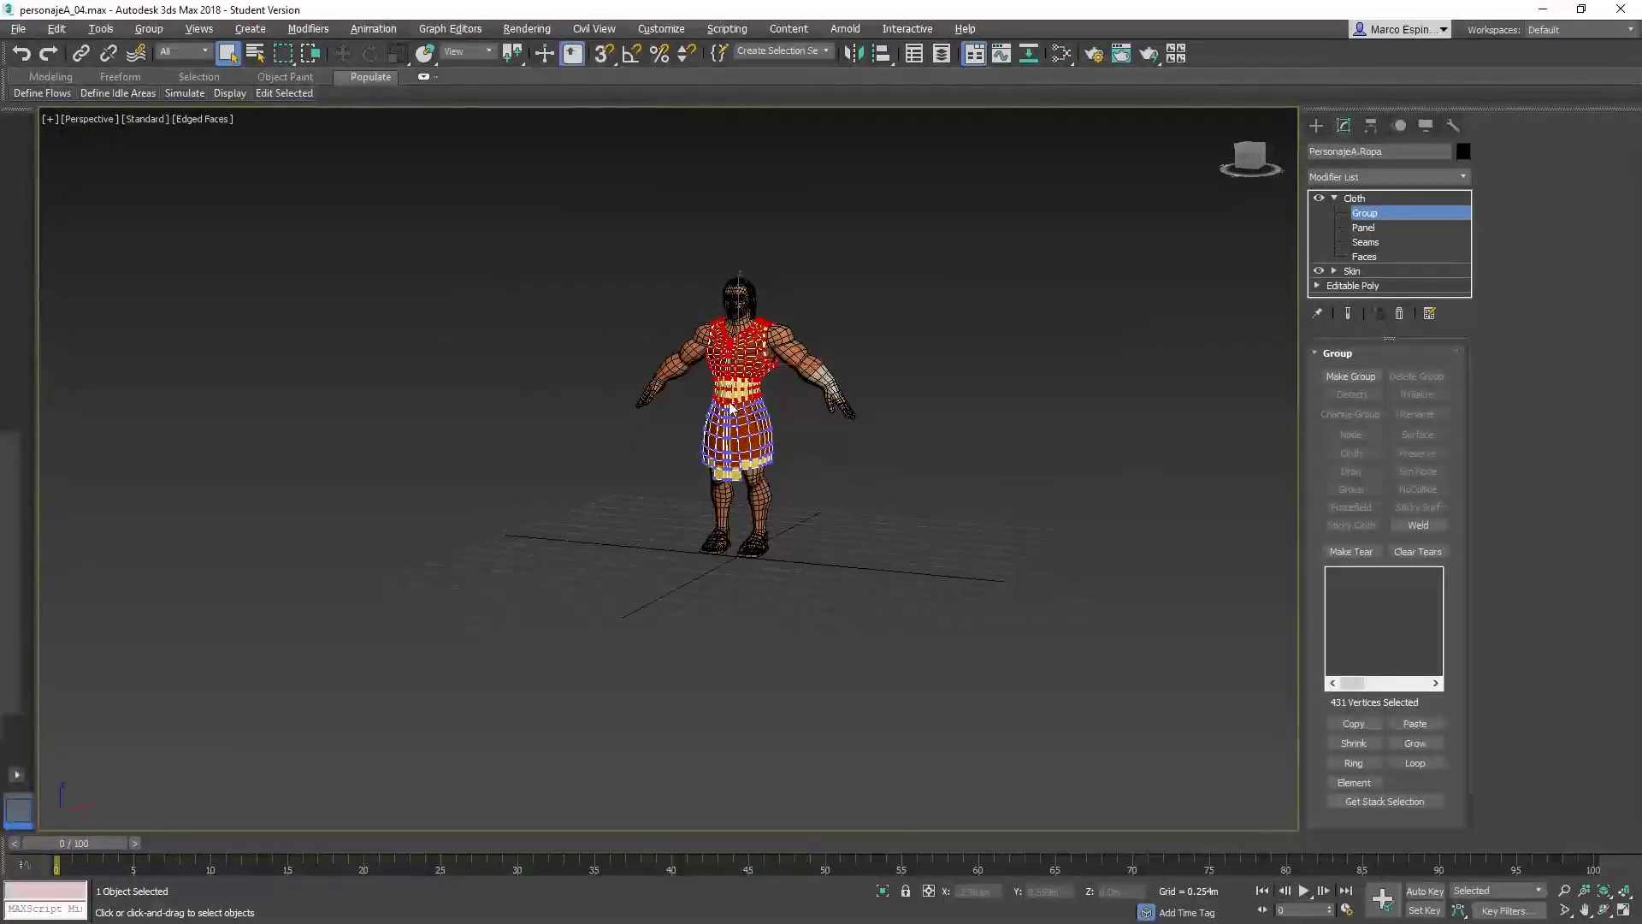
scroll(747, 402, up, 5)
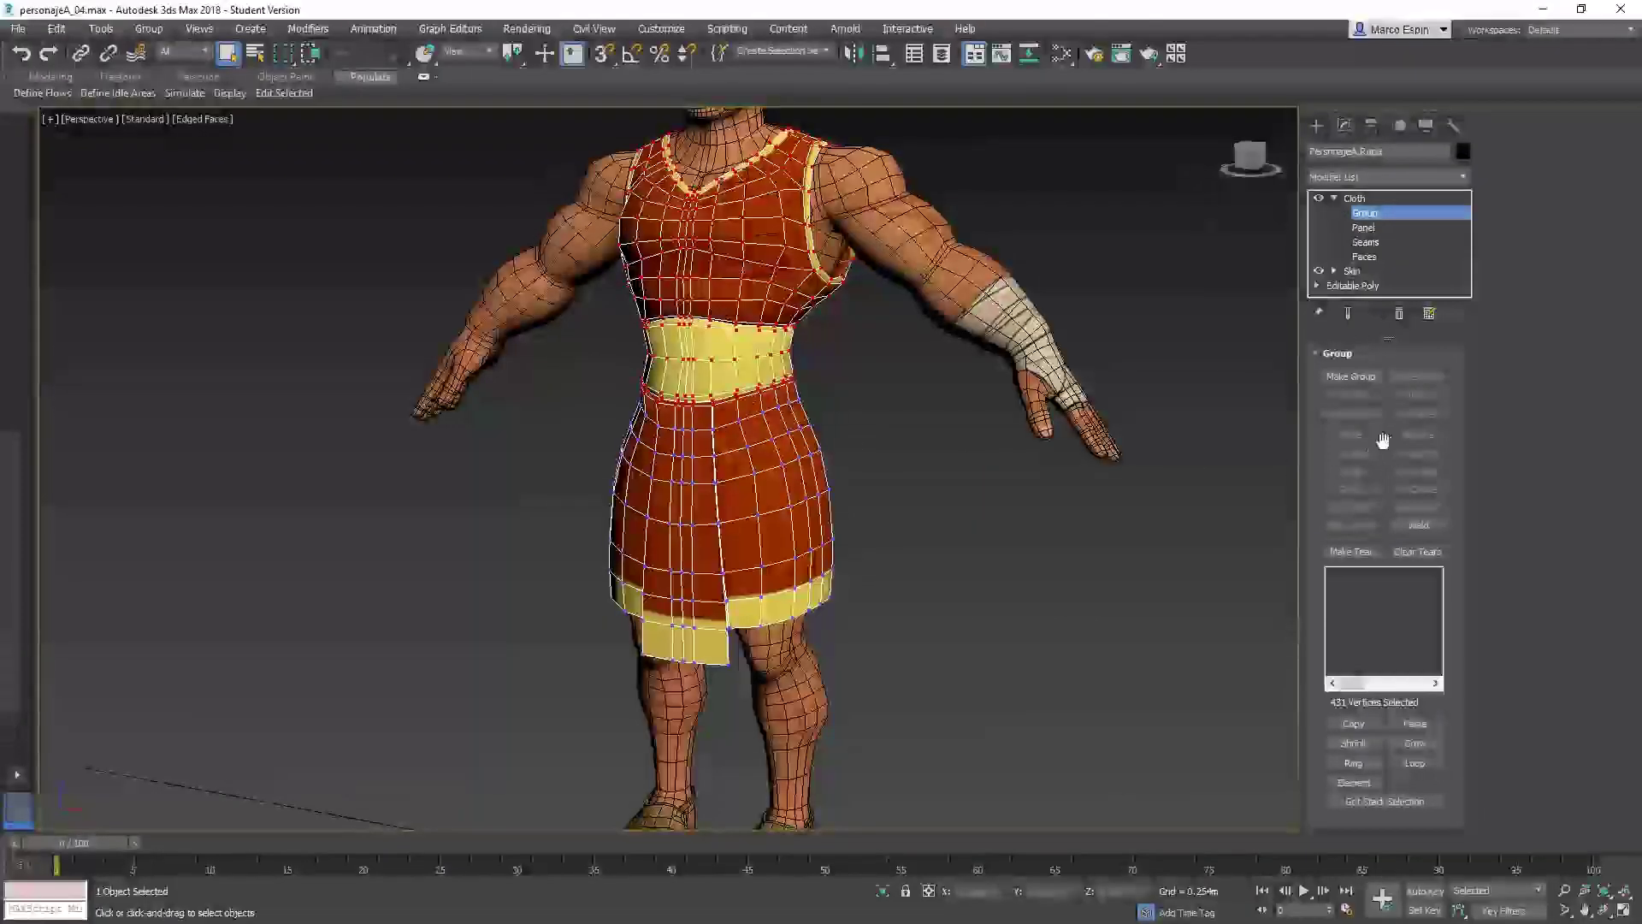
Make the waist vertices a group named Skirt with soft selection falloff 10
click(1351, 377)
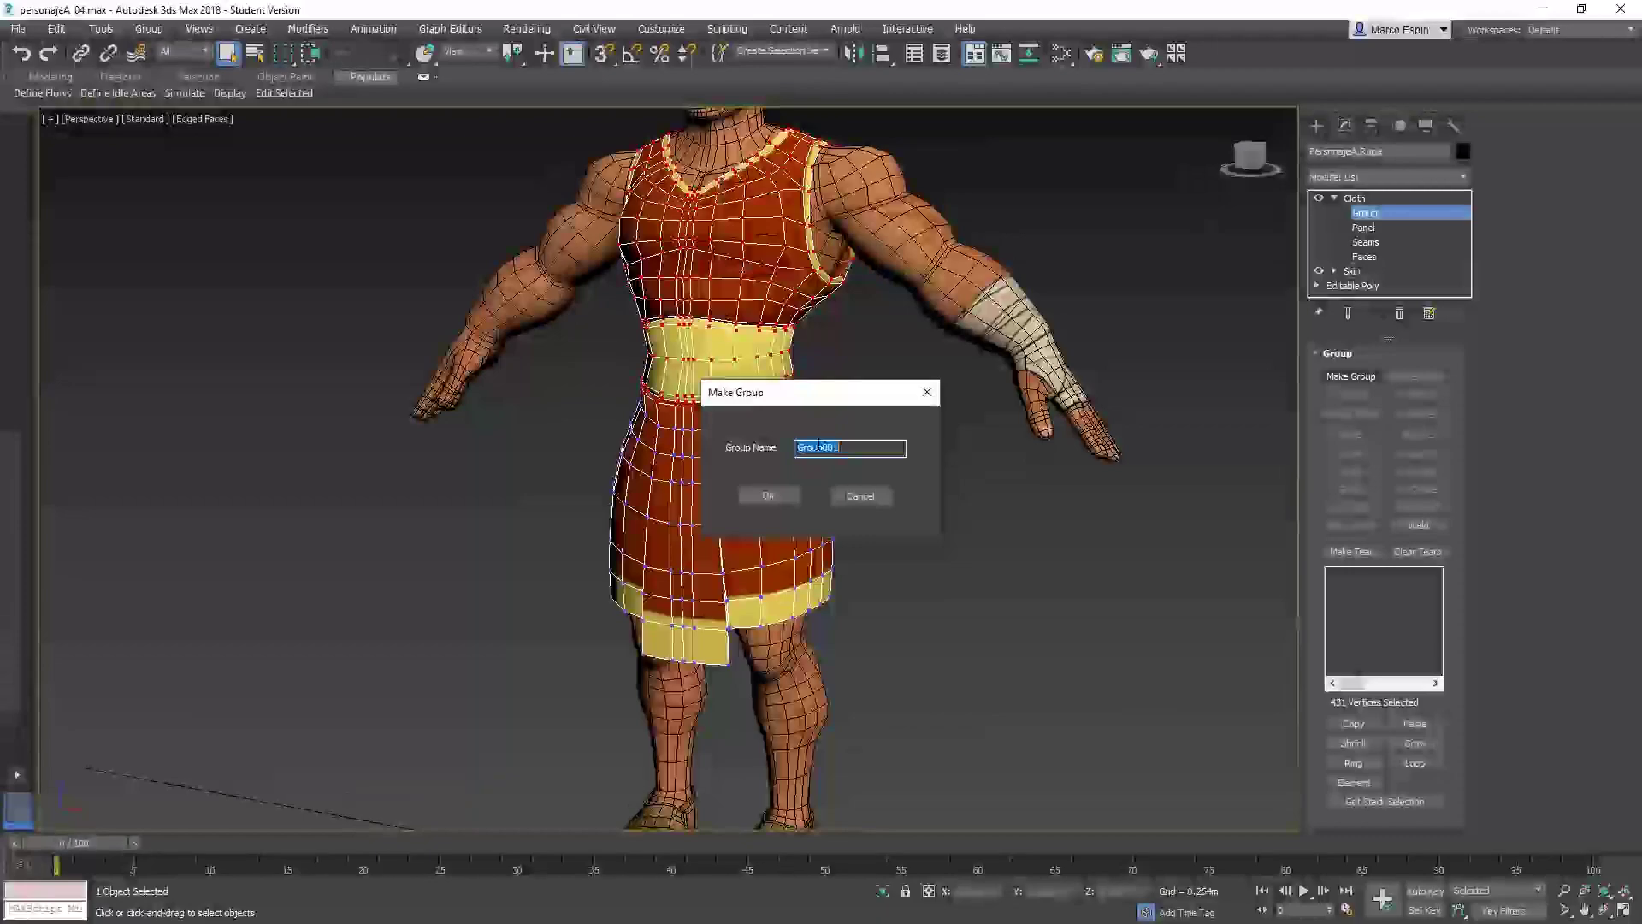
text(Skirt)
key(Return)
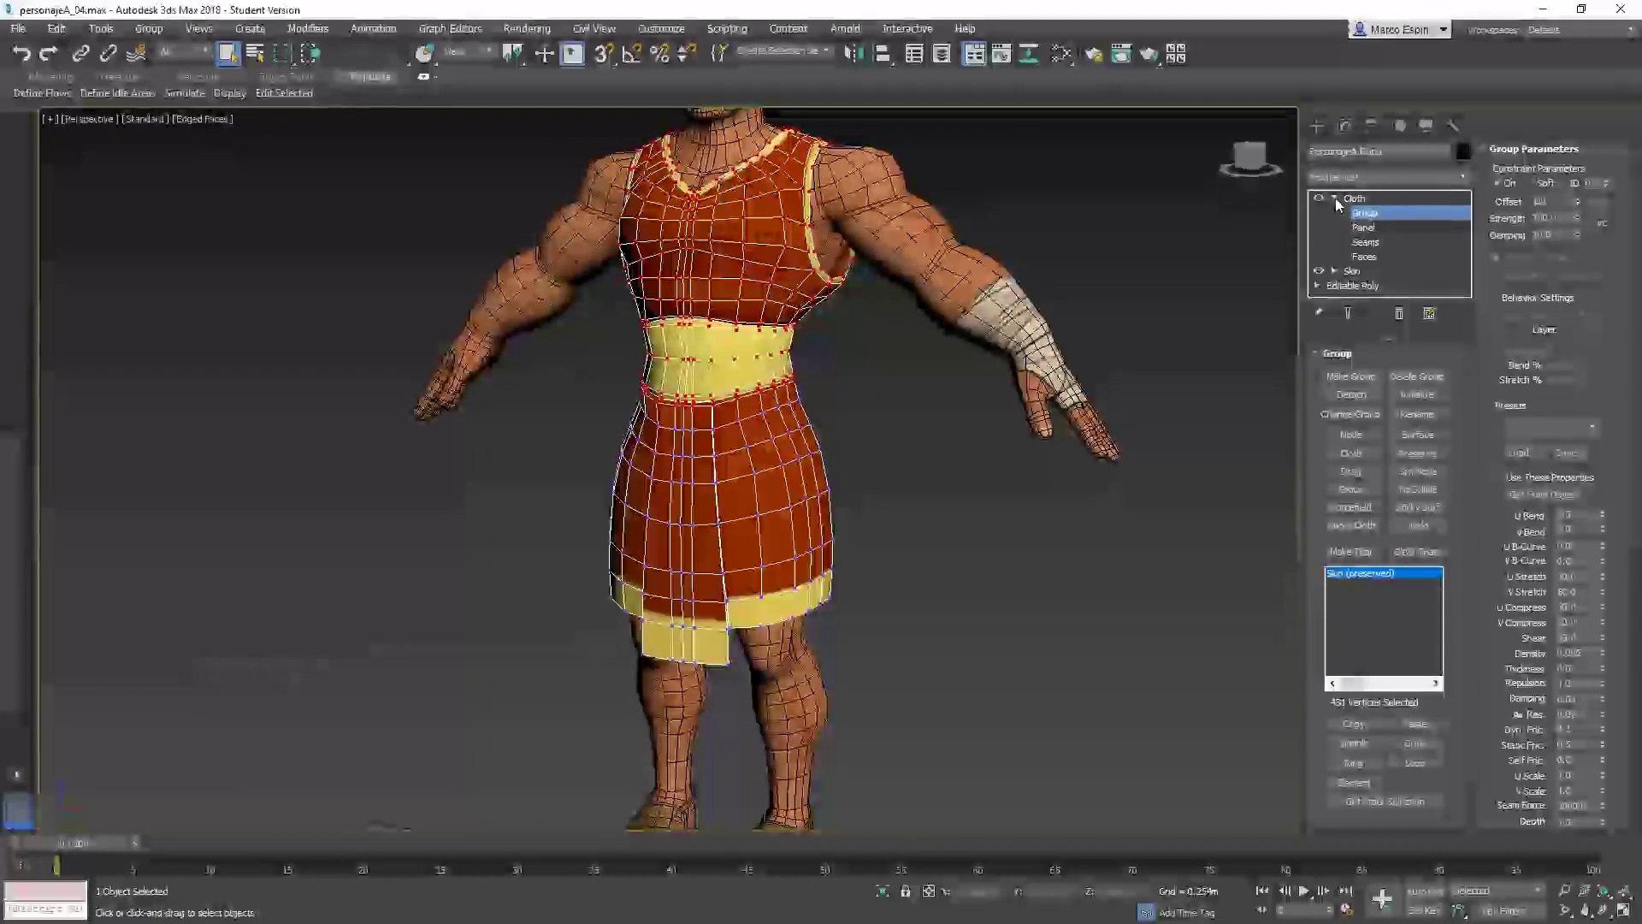
scroll(1635, 430, down, 5)
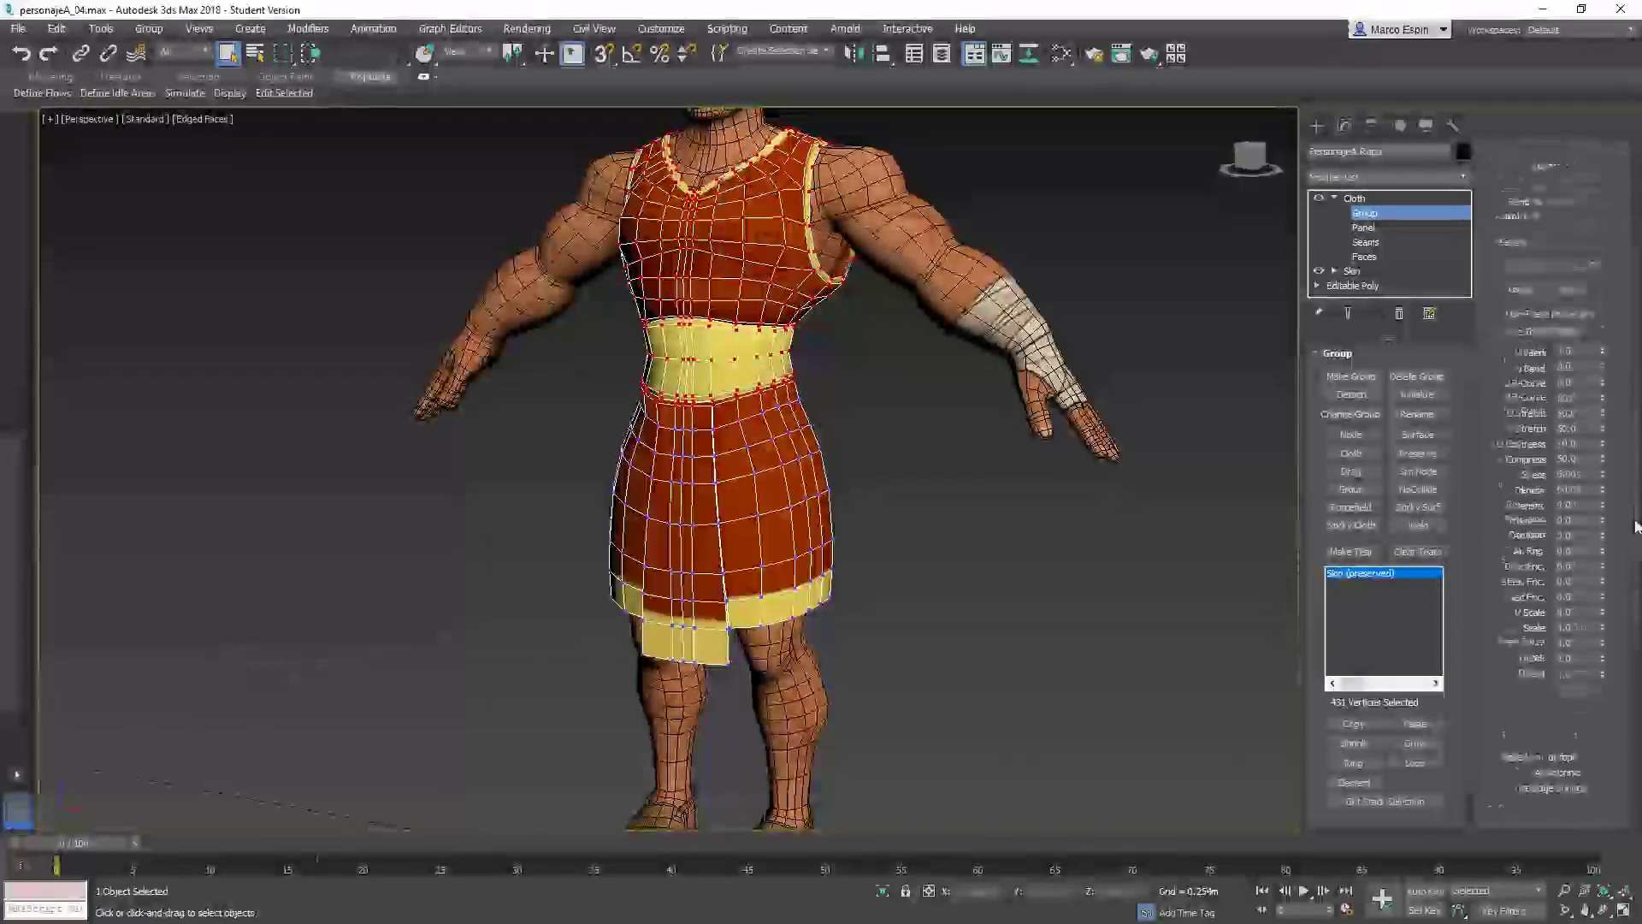
click(1527, 524)
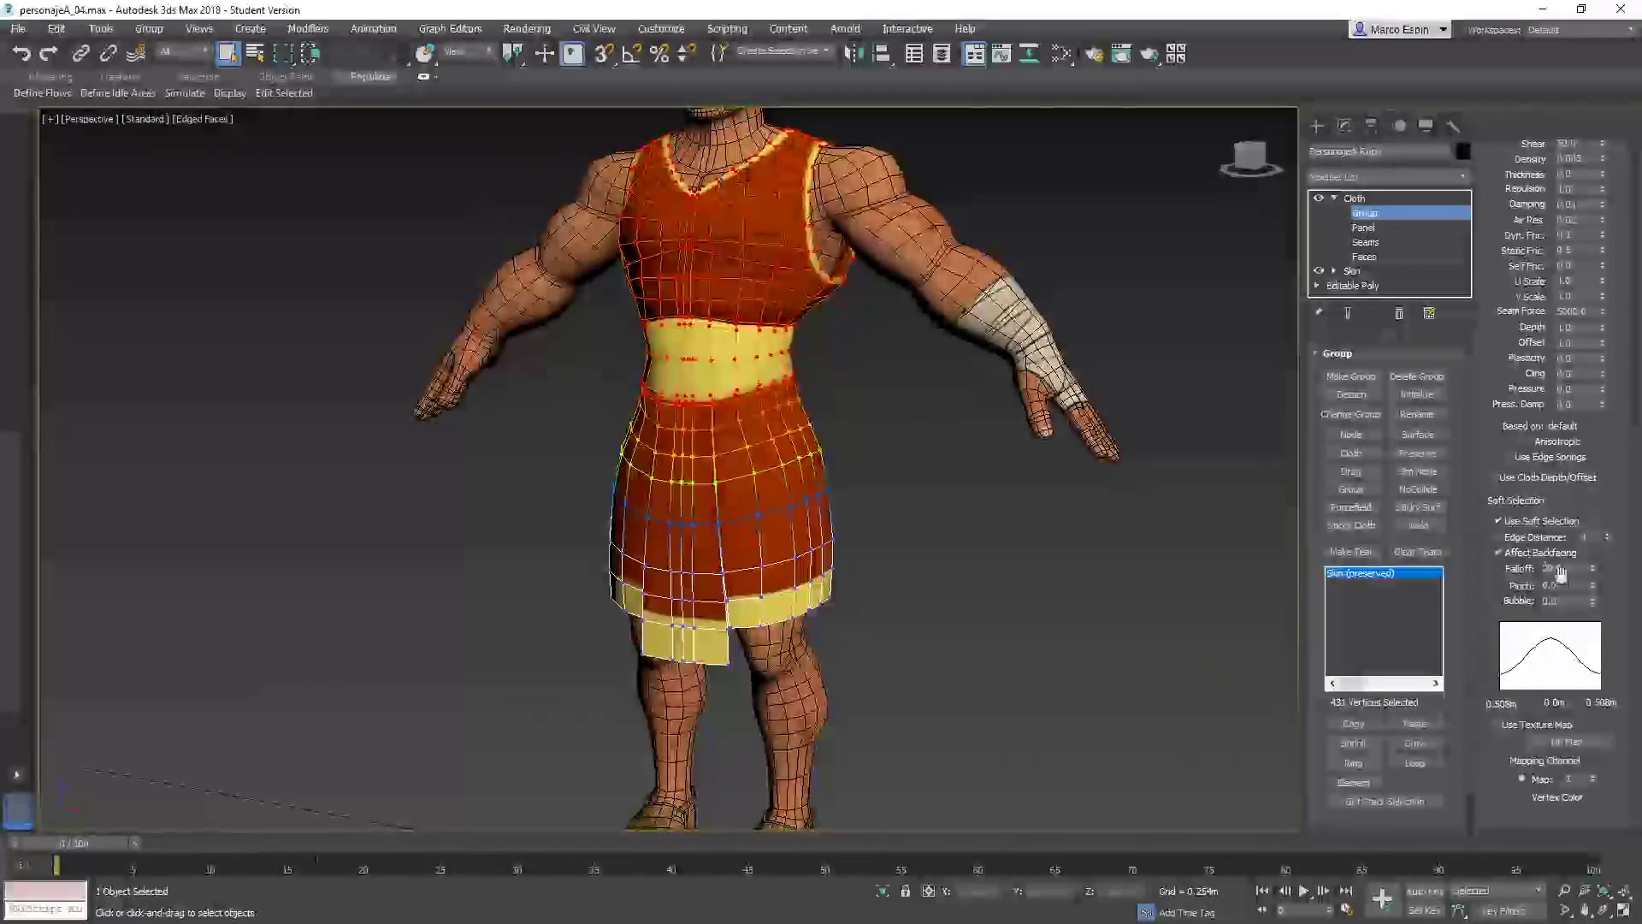
drag(1596, 573, 1594, 603)
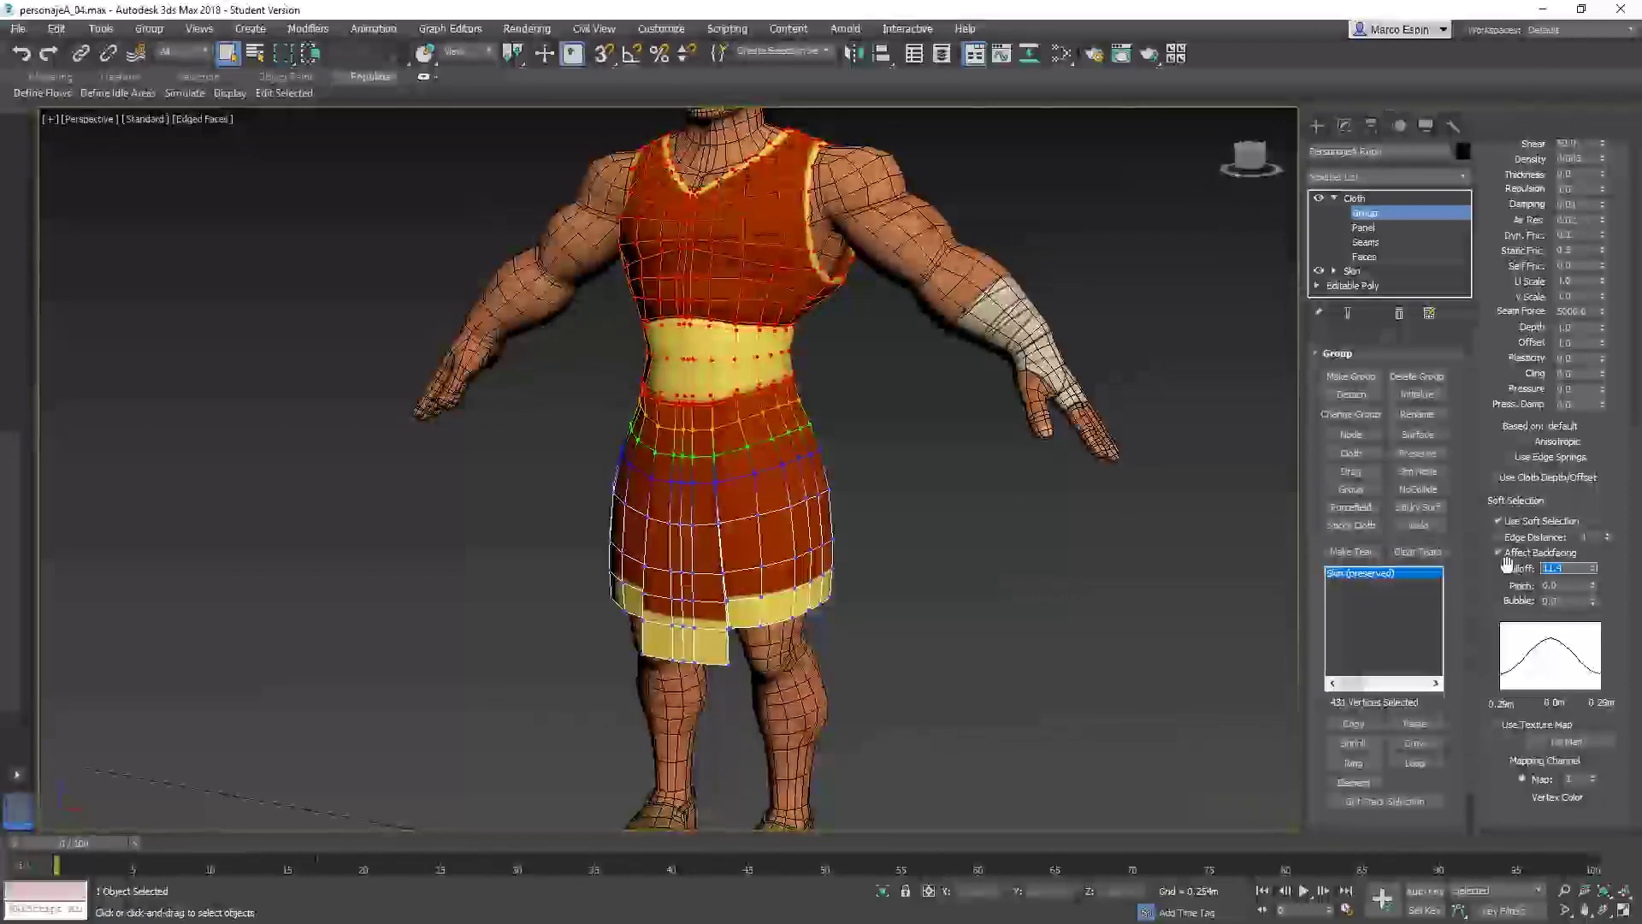
key(Return)
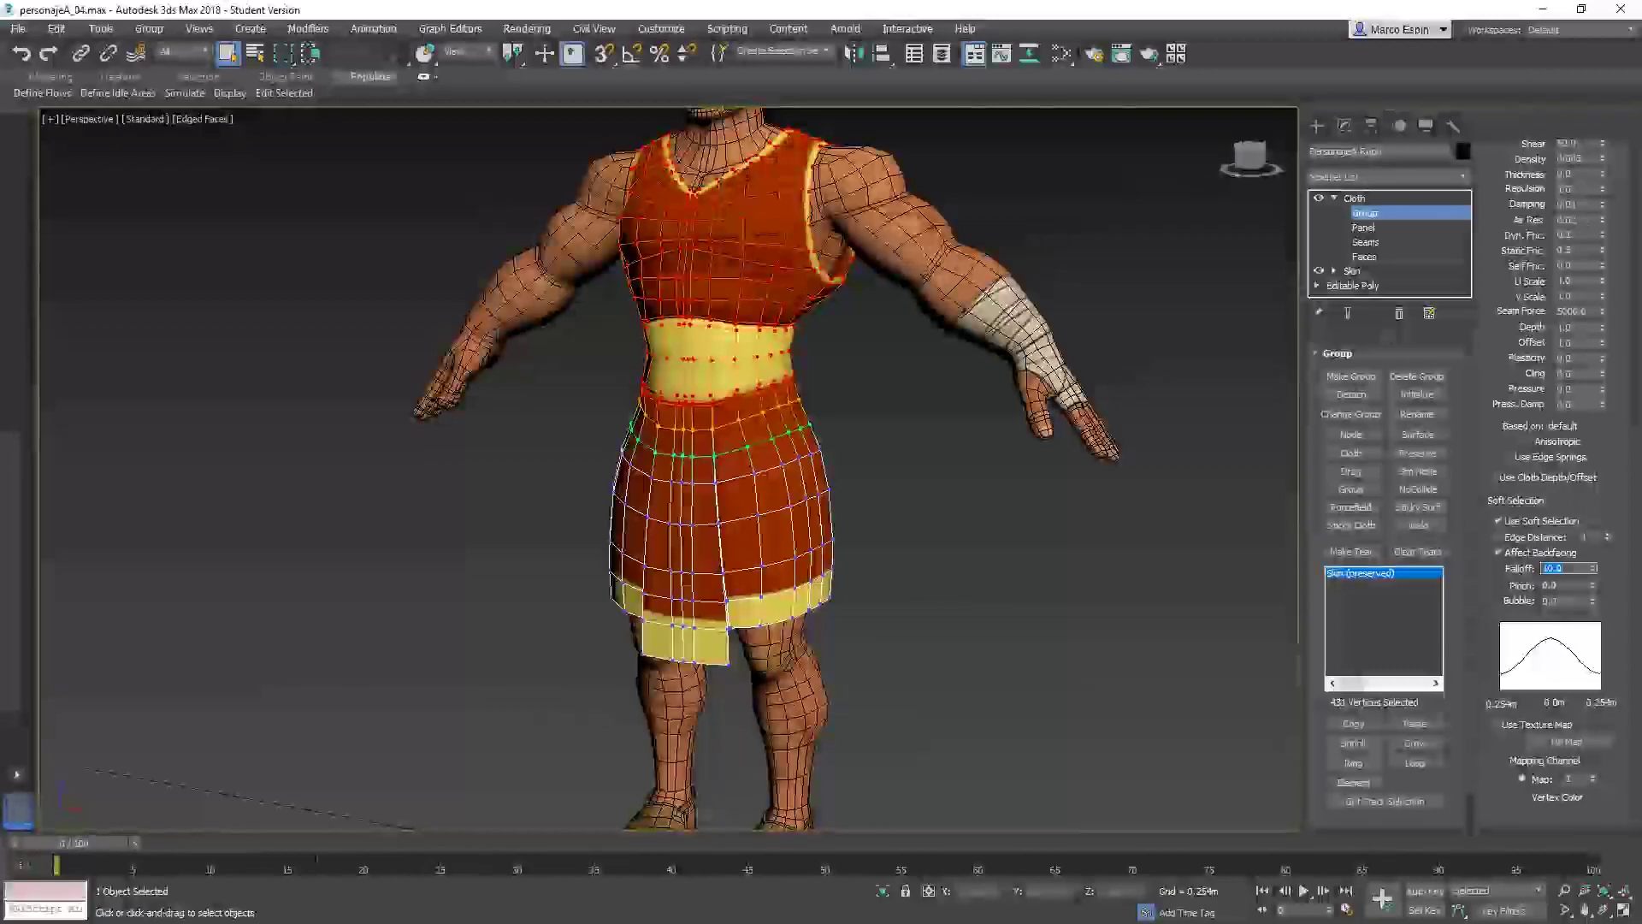
click(1357, 201)
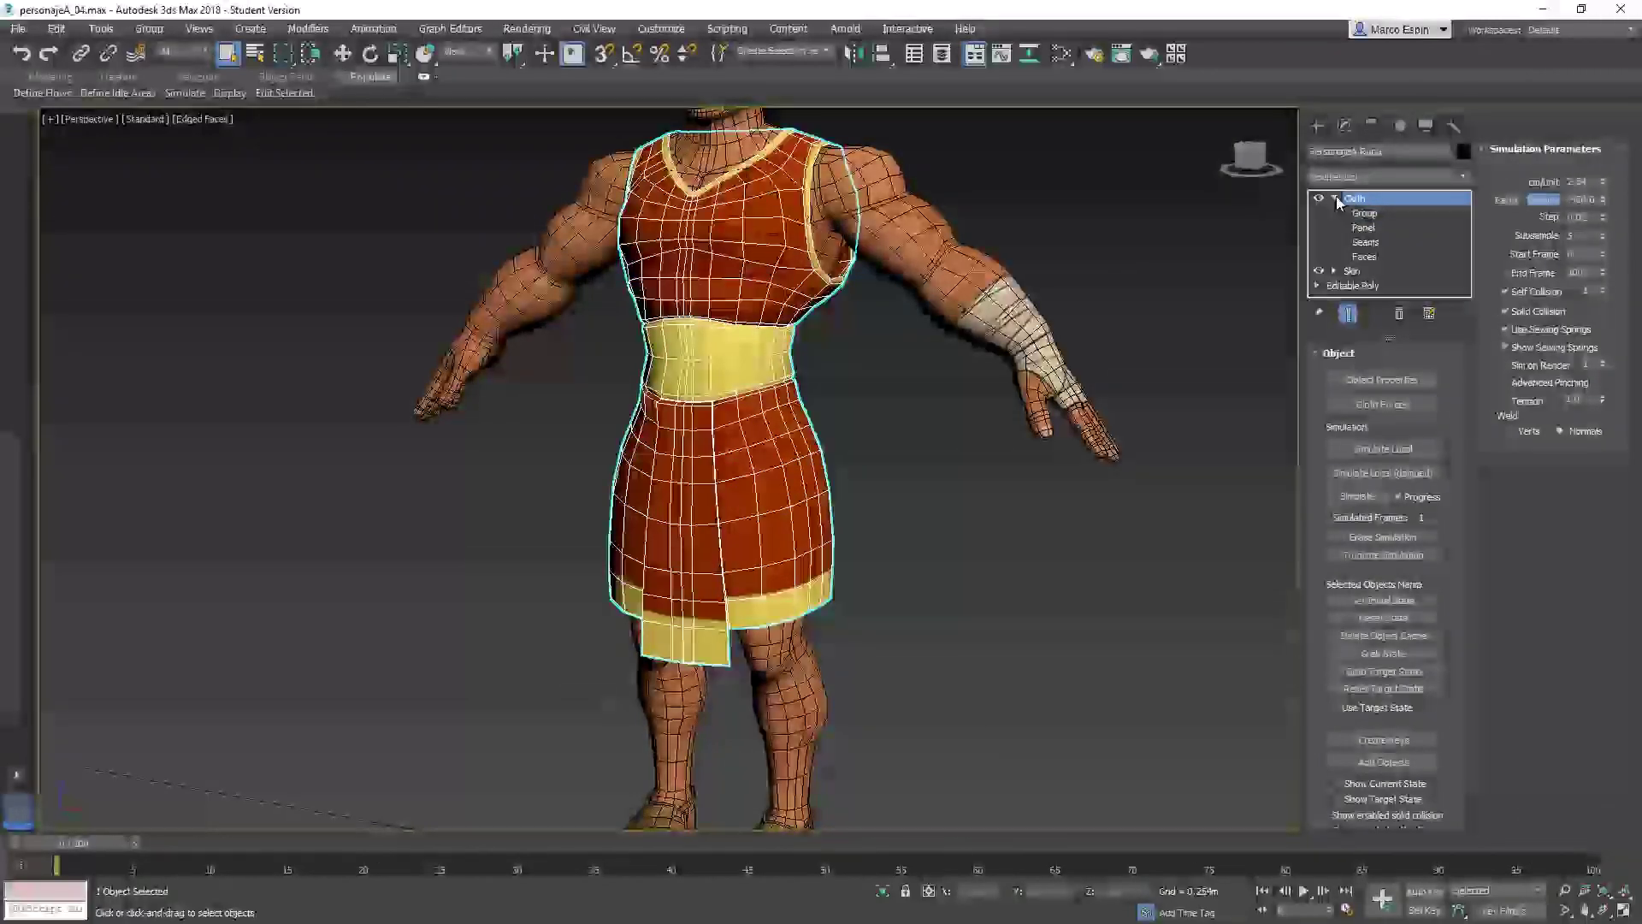
Add the PersonajeA_Cuerpo body to the cloth simulation's objects
click(1400, 381)
drag(750, 168, 1126, 191)
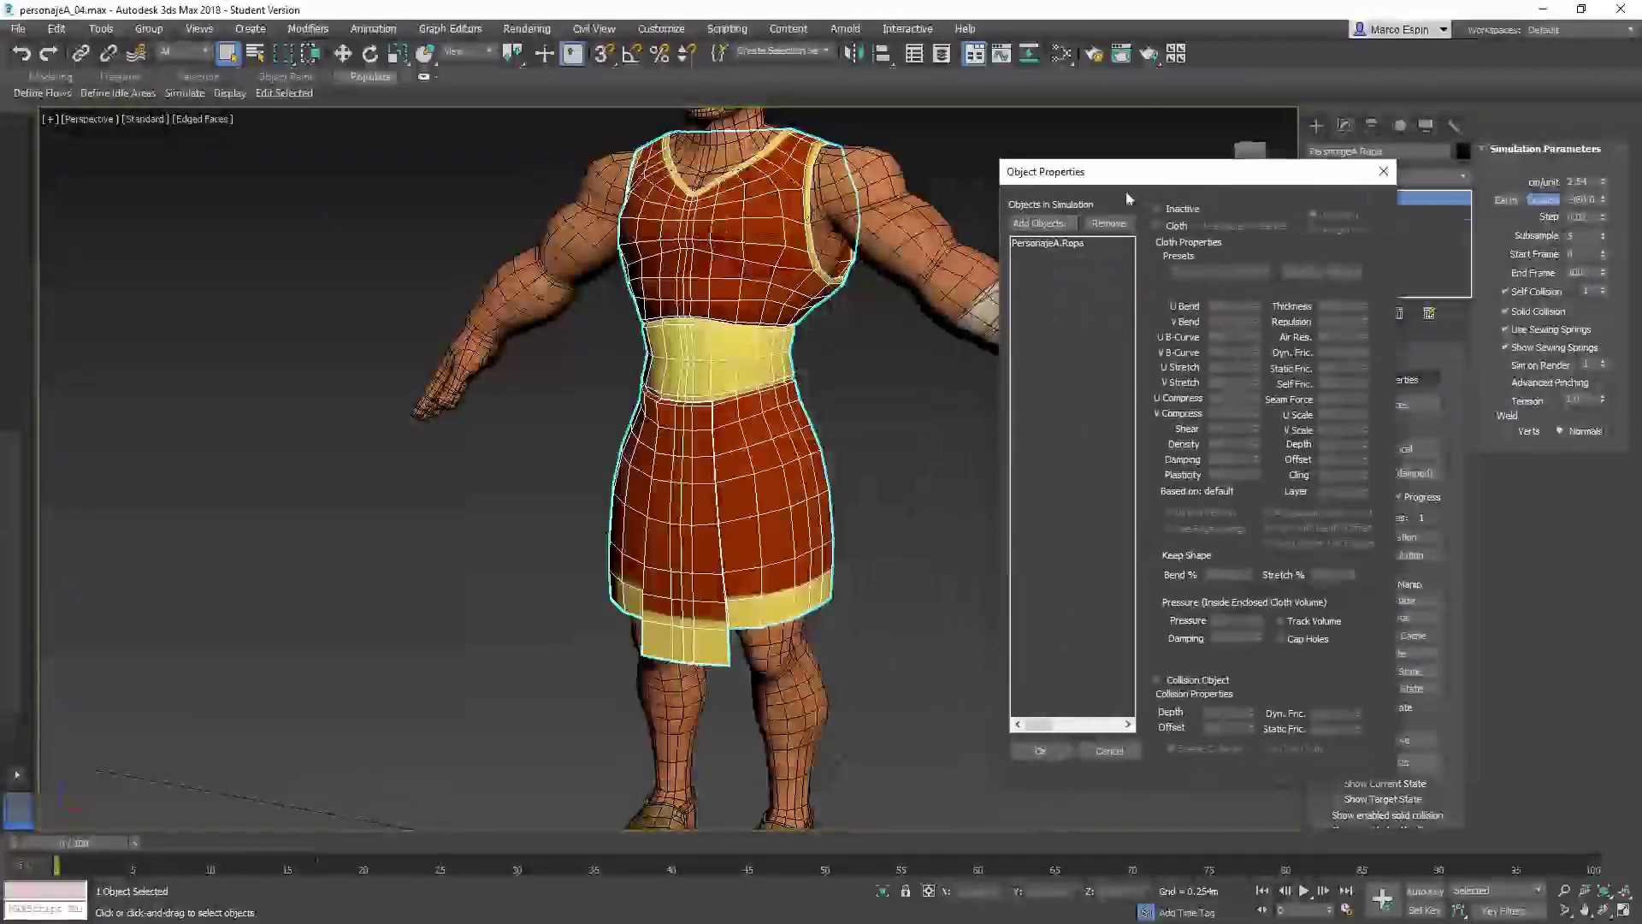
click(1039, 223)
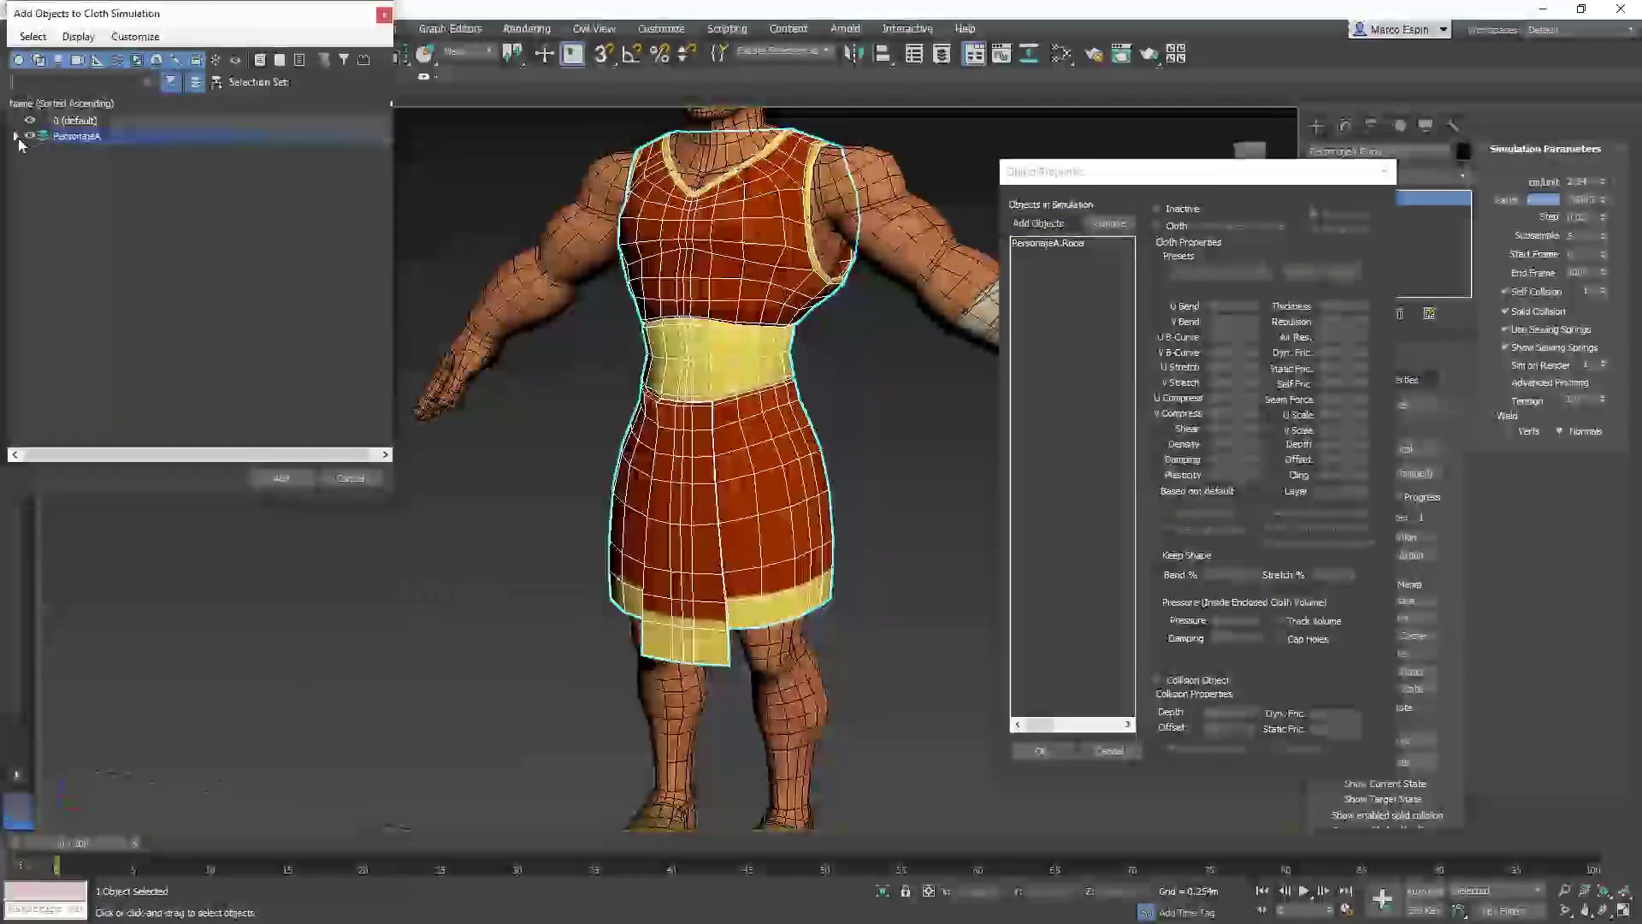
click(16, 137)
click(118, 152)
click(281, 478)
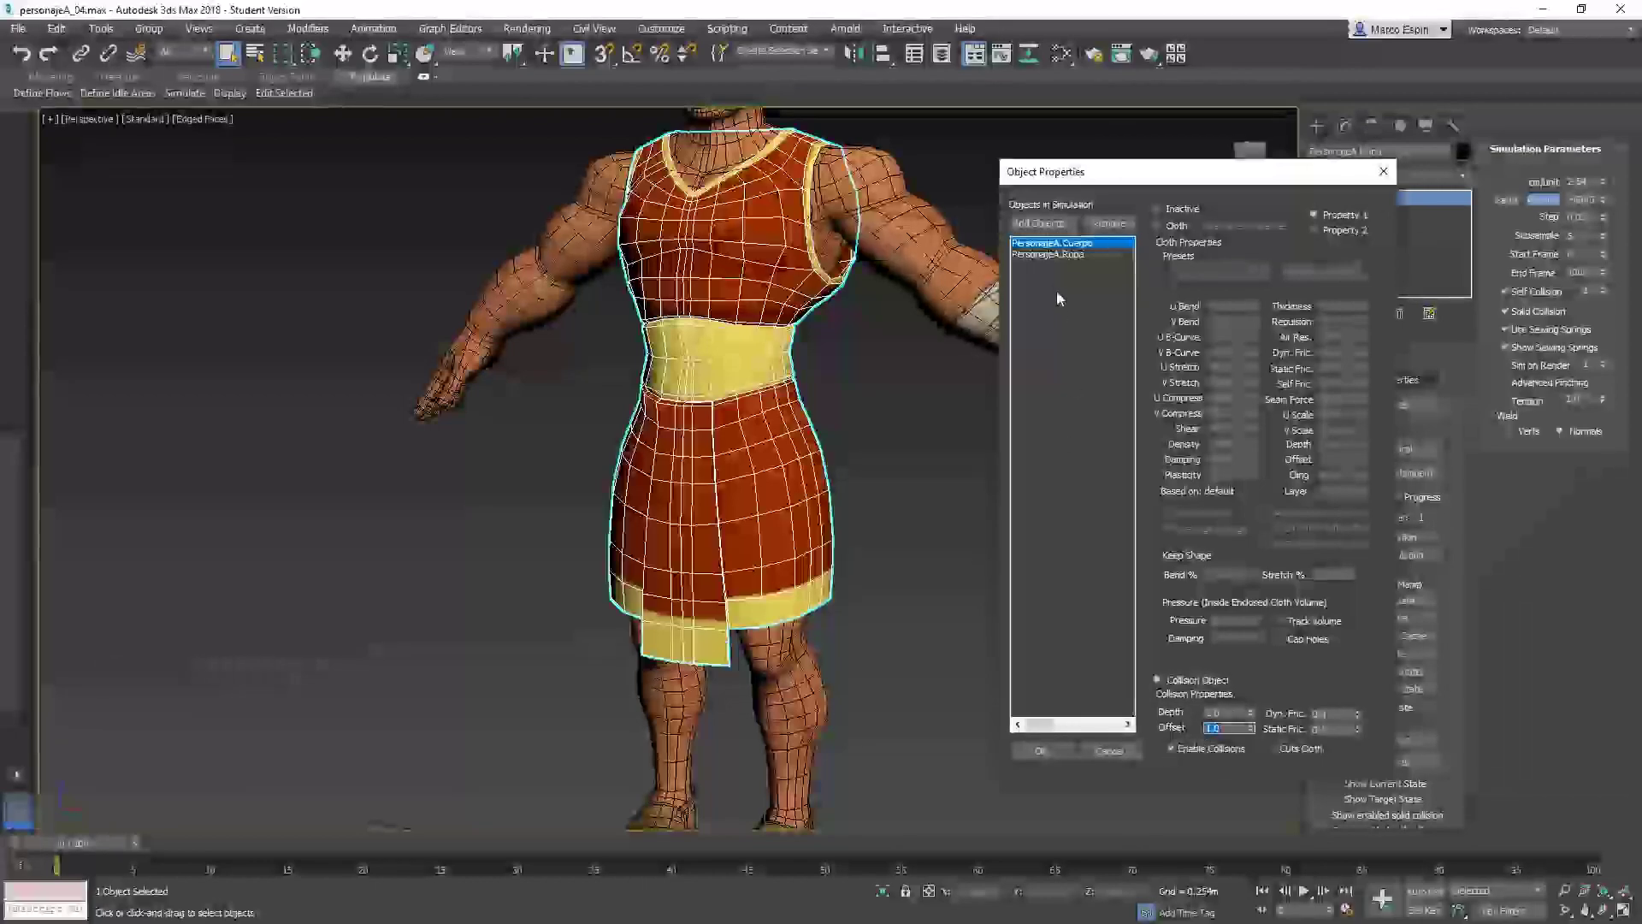
Set PersonajeA.Ropa as Cloth with the Cotton preset, body as collider, and confirm
click(1048, 254)
click(1158, 225)
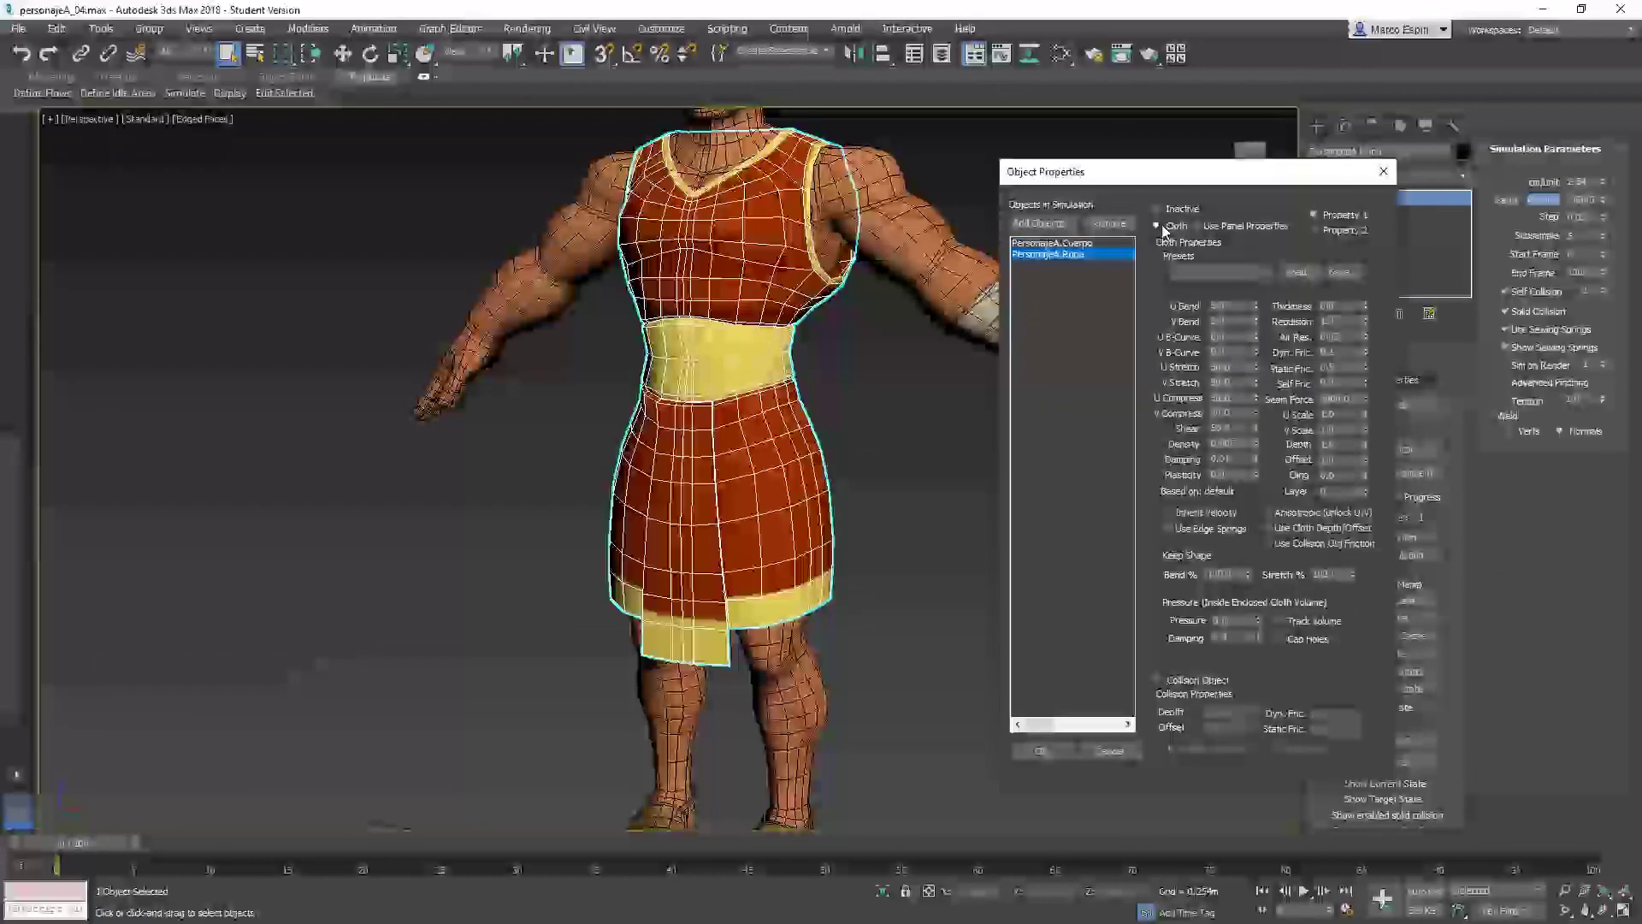
click(1251, 272)
click(1219, 310)
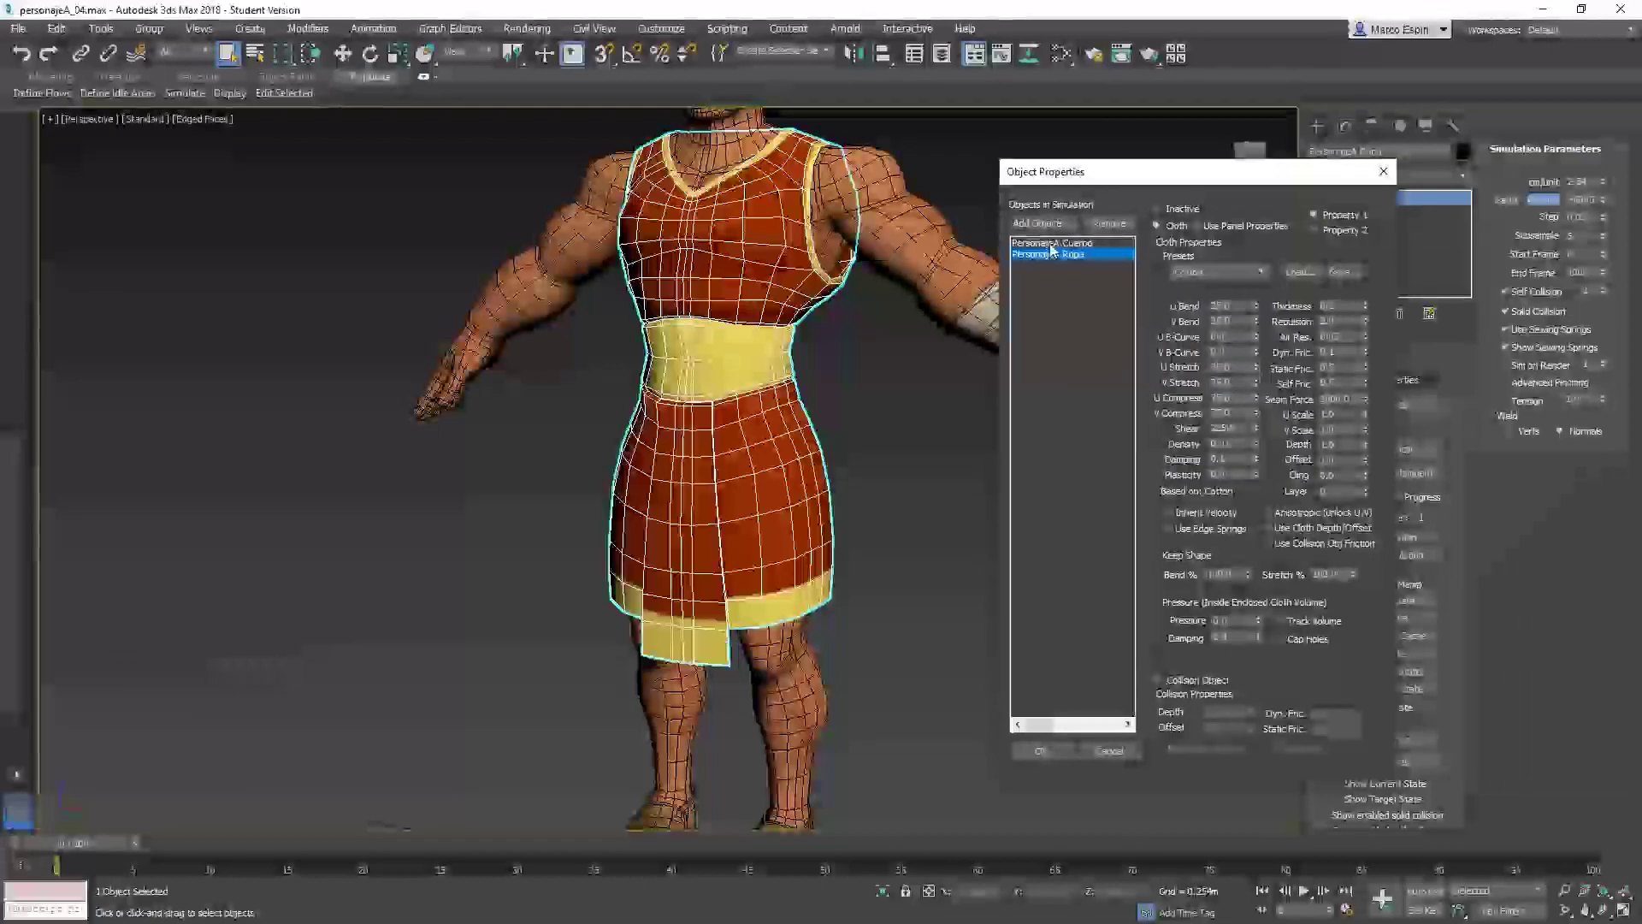
click(1053, 243)
click(1060, 255)
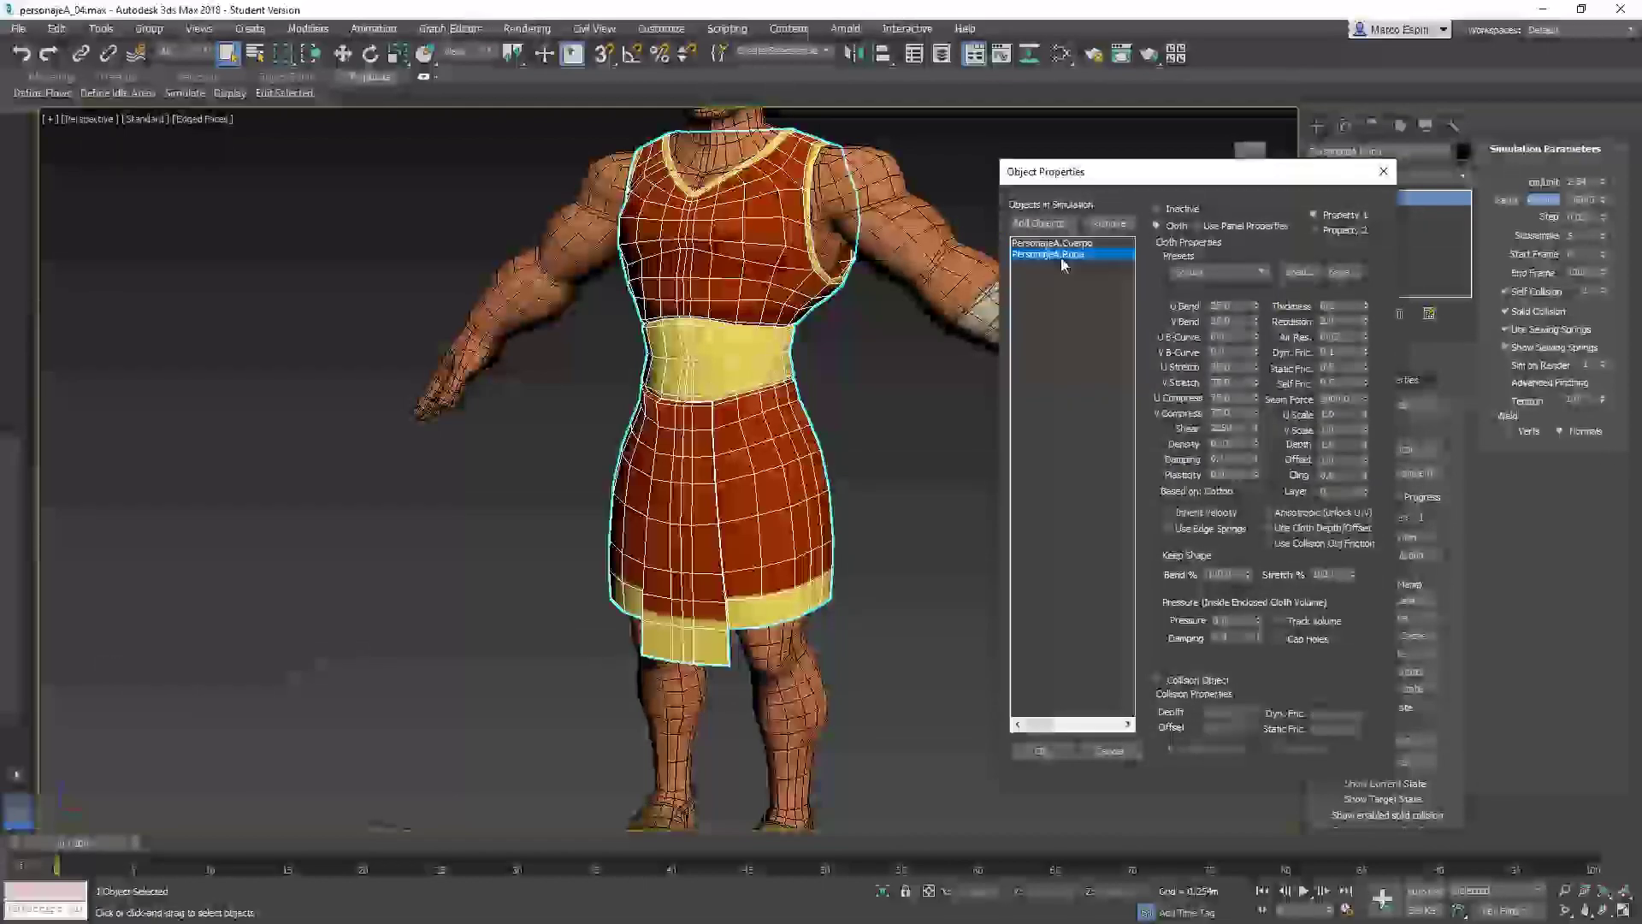
click(1045, 750)
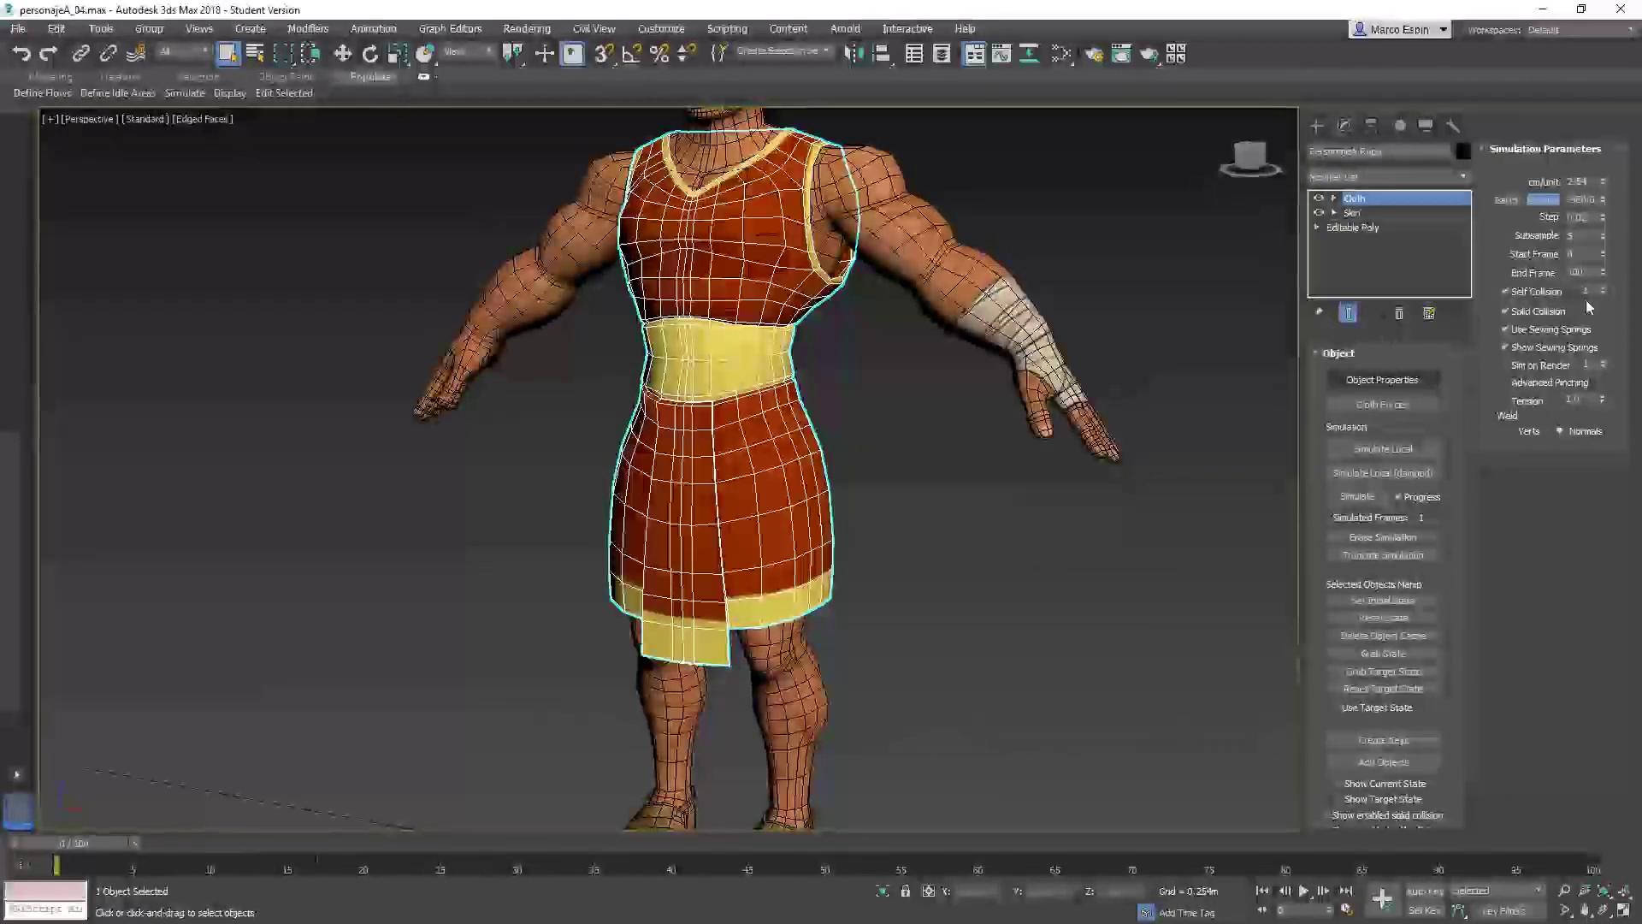
Run the tunic's cloth simulation and play it with edged faces hidden, orbiting to inspect the drape
mouse_move(1244, 384)
alt+middle_down()
mouse_move(932, 462)
mouse_move(865, 433)
alt+middle_up()
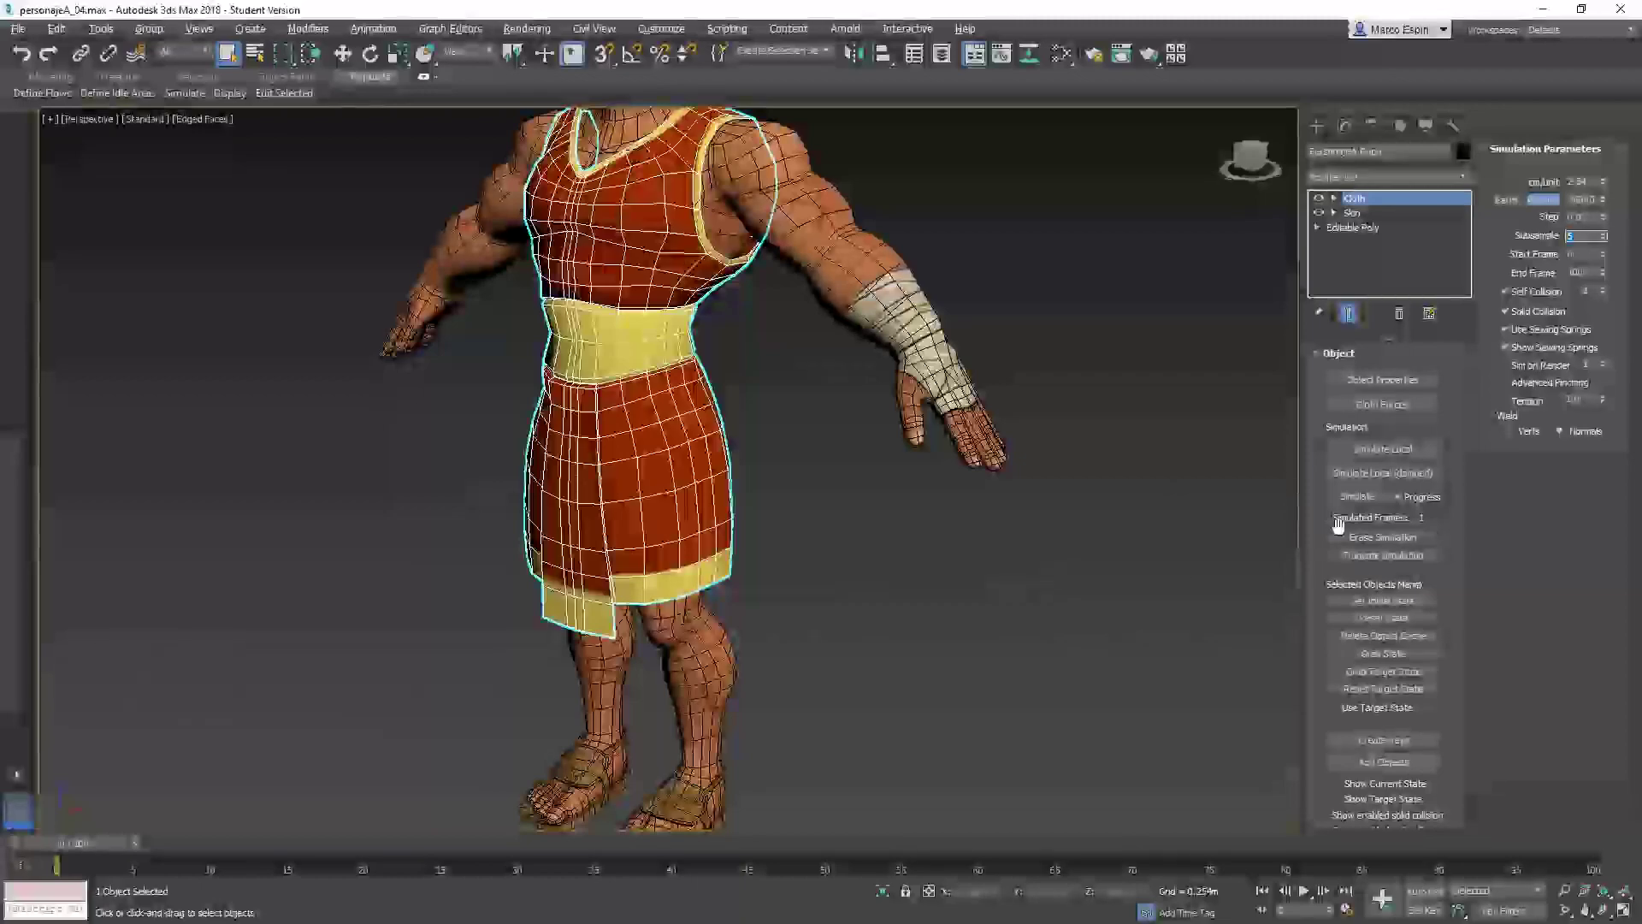
click(1363, 498)
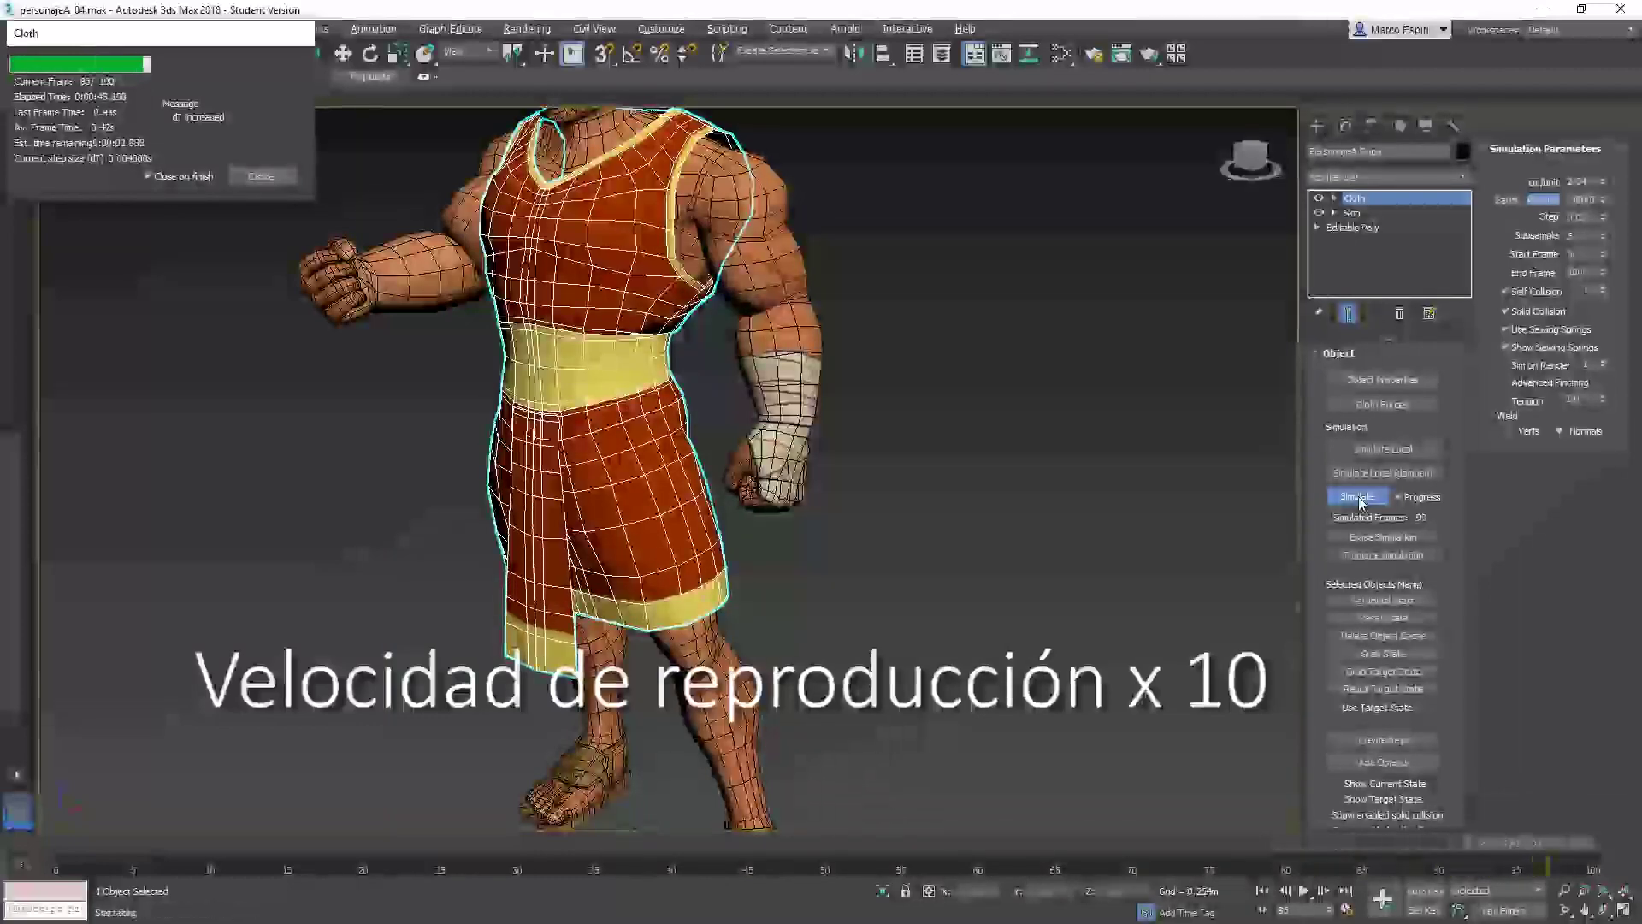
click(1303, 891)
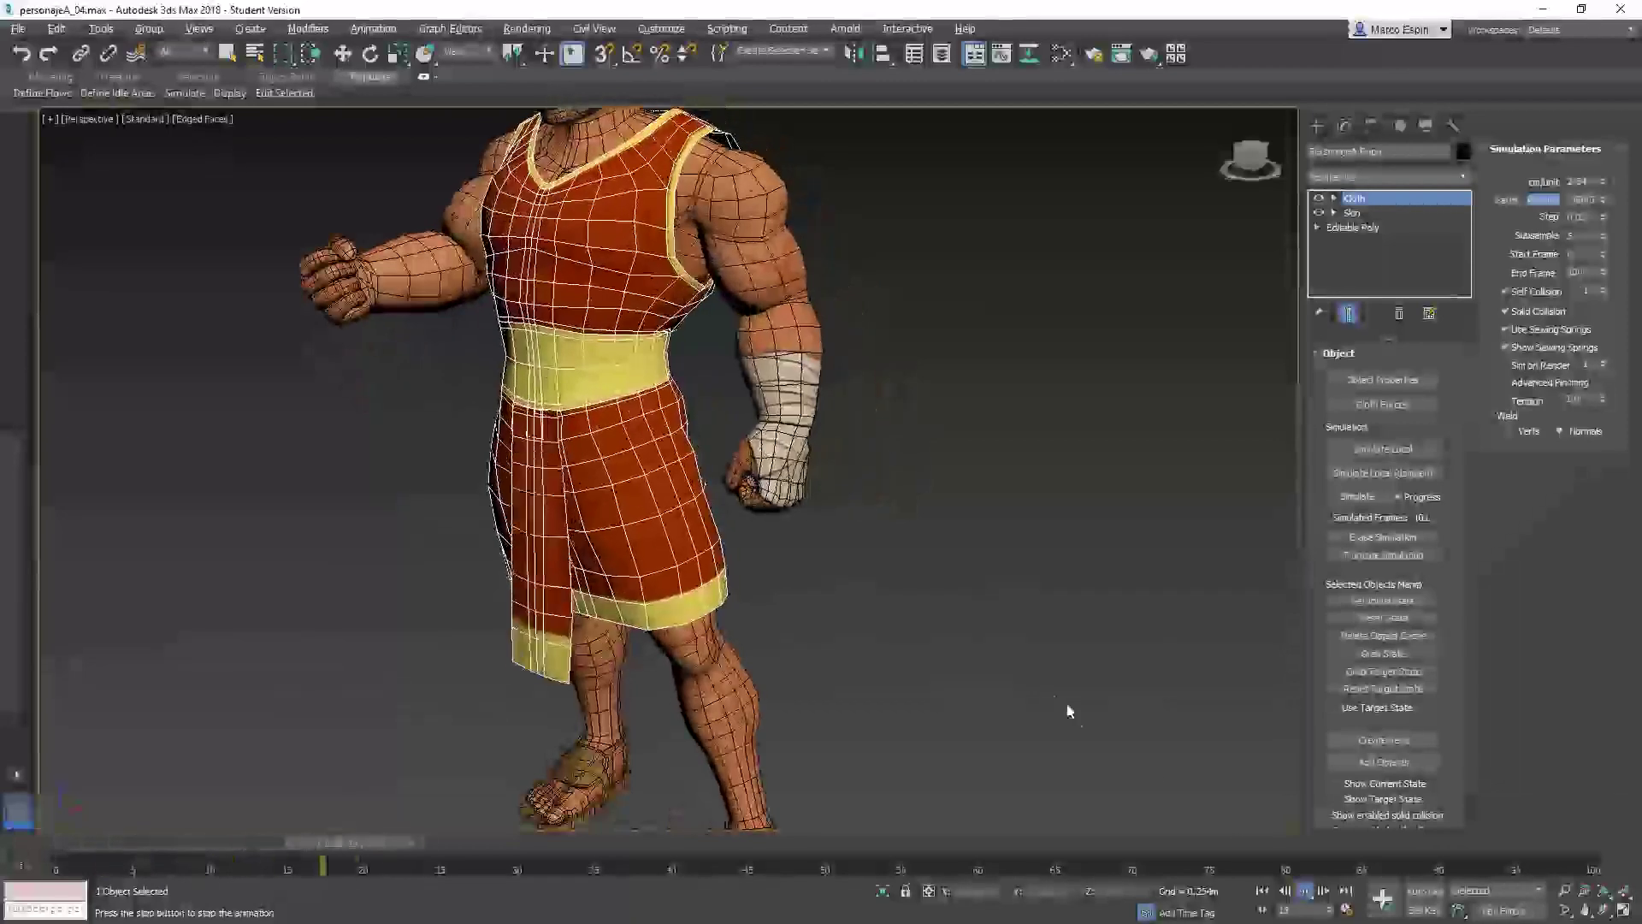
key(F4)
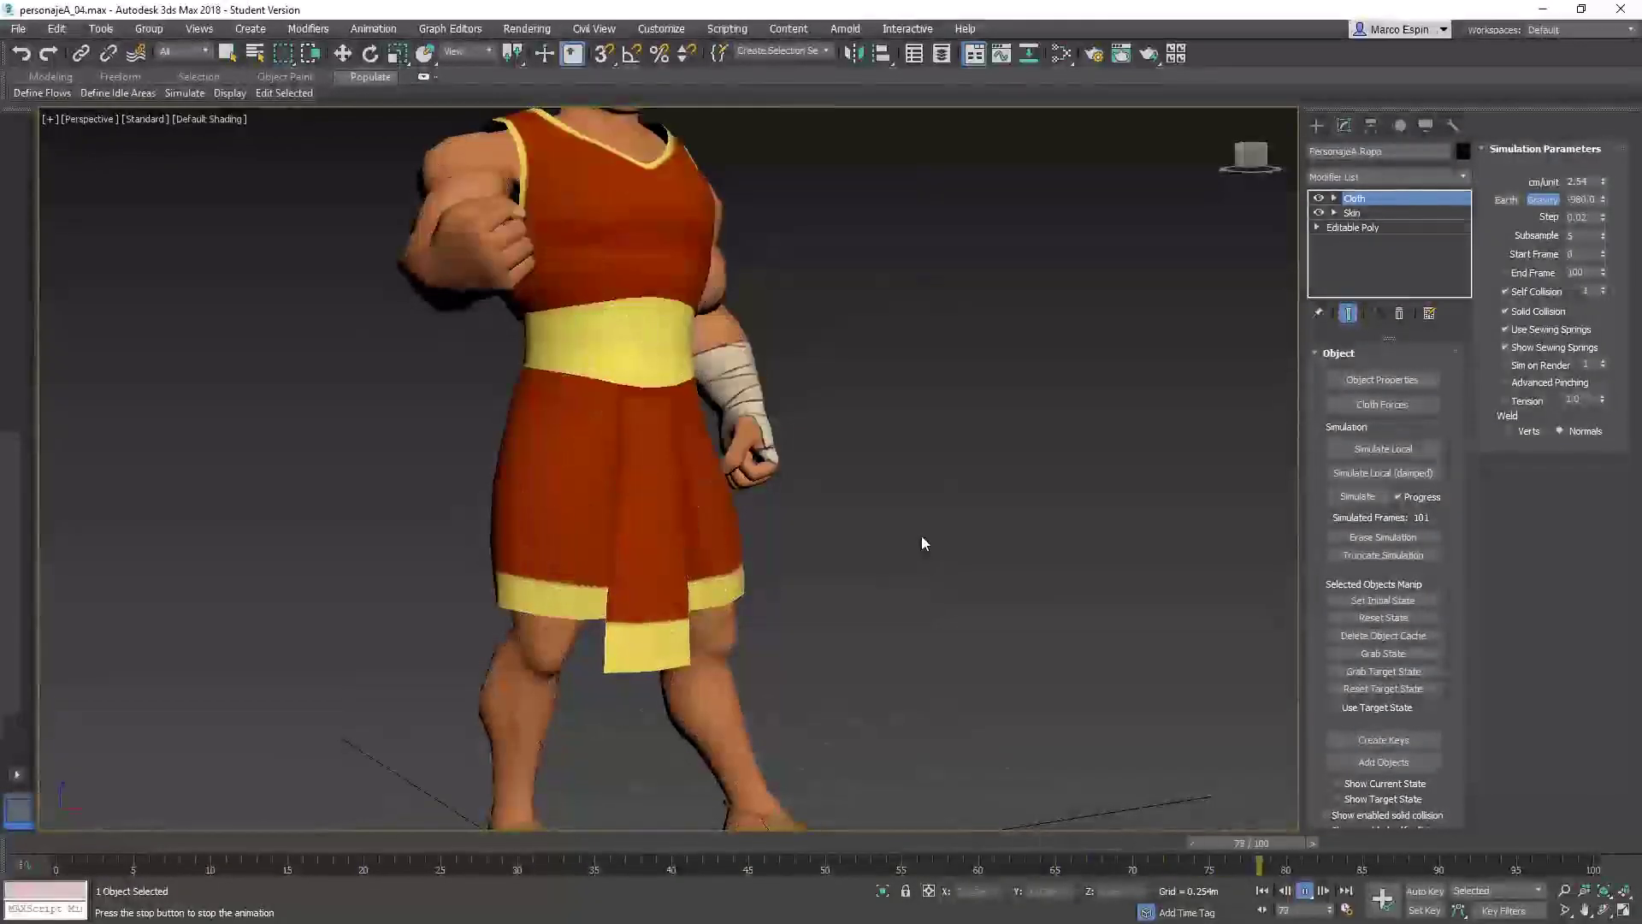
alt+middle_drag(921, 542, 780, 556)
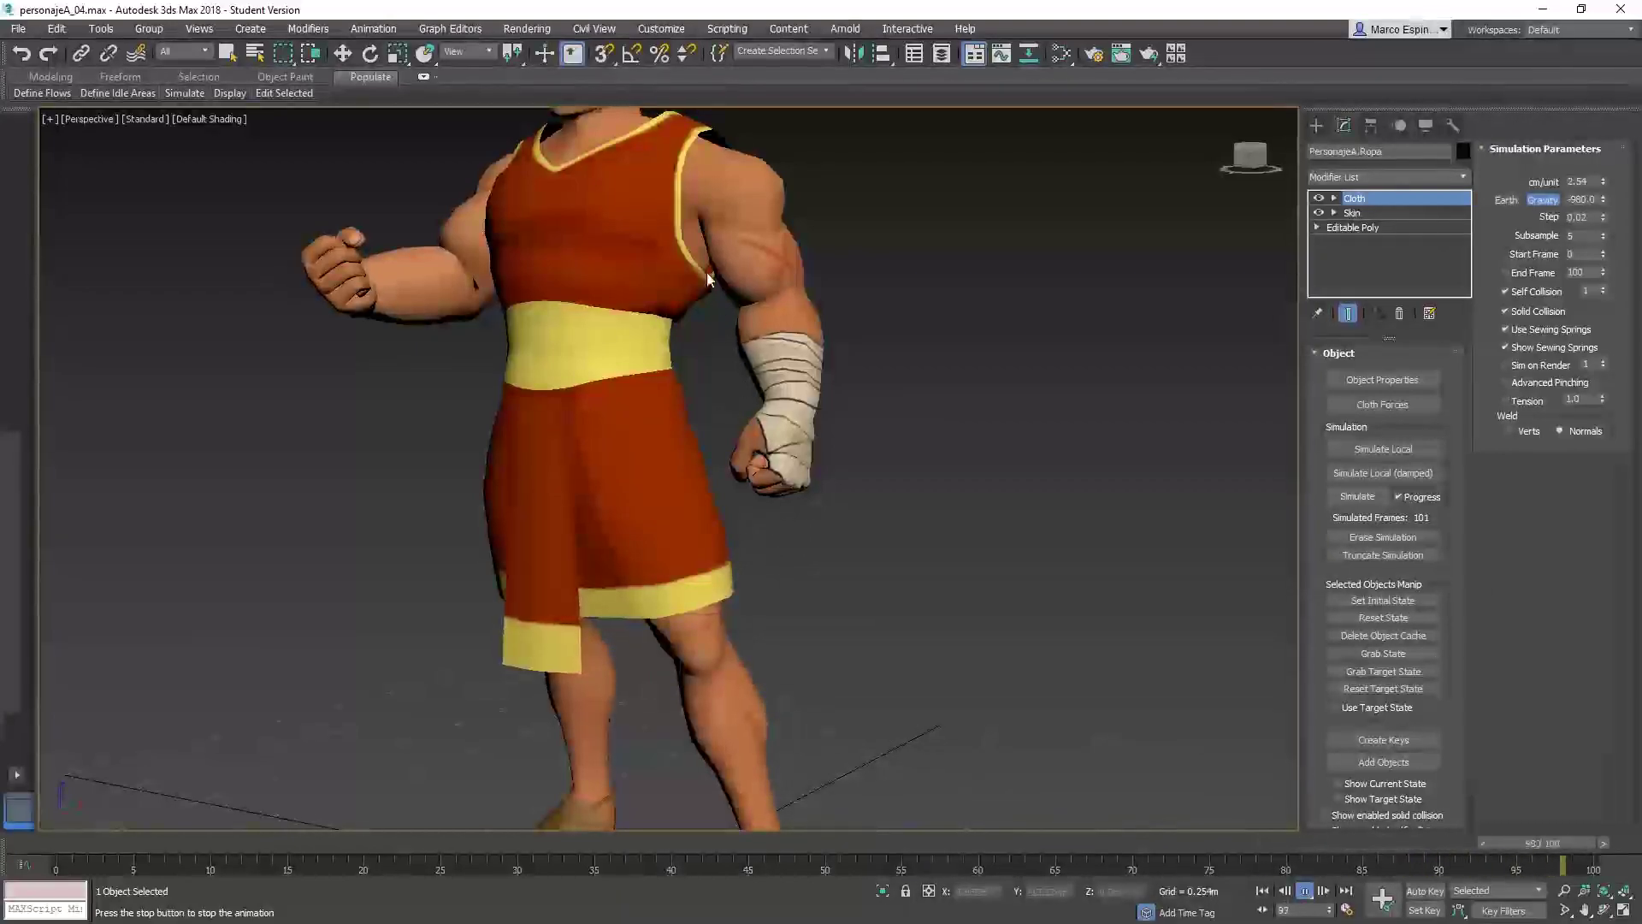
mouse_move(818, 542)
alt+middle_down()
mouse_move(782, 458)
mouse_move(820, 443)
mouse_move(776, 425)
mouse_move(844, 440)
alt+middle_up()
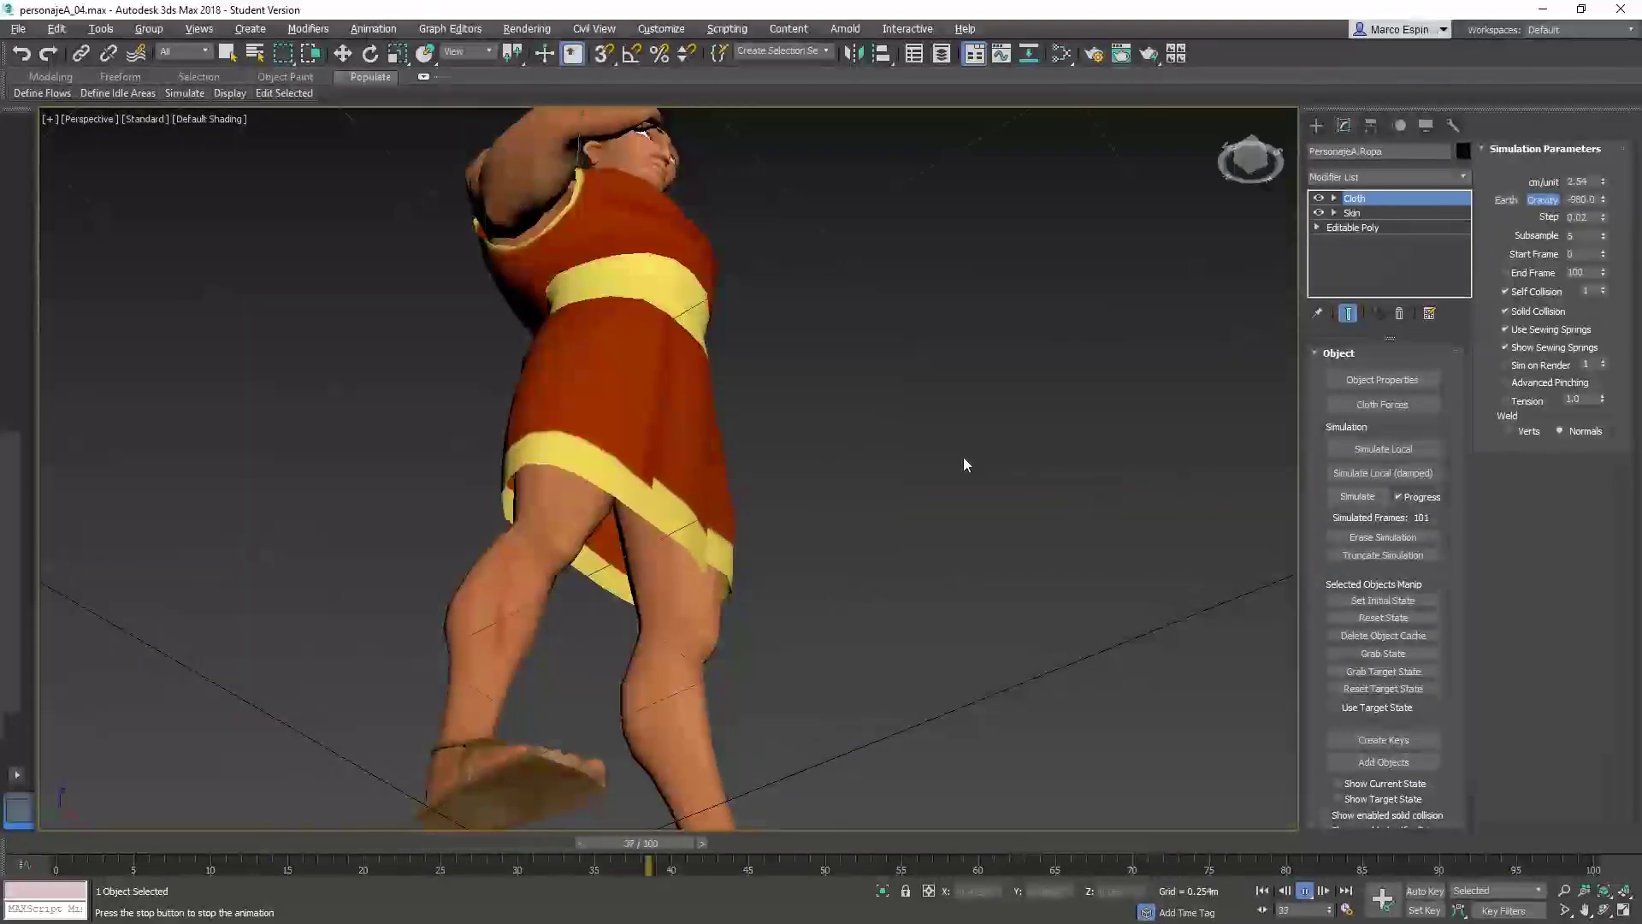
alt+middle_drag(963, 463, 814, 564)
scroll(812, 563, down, 3)
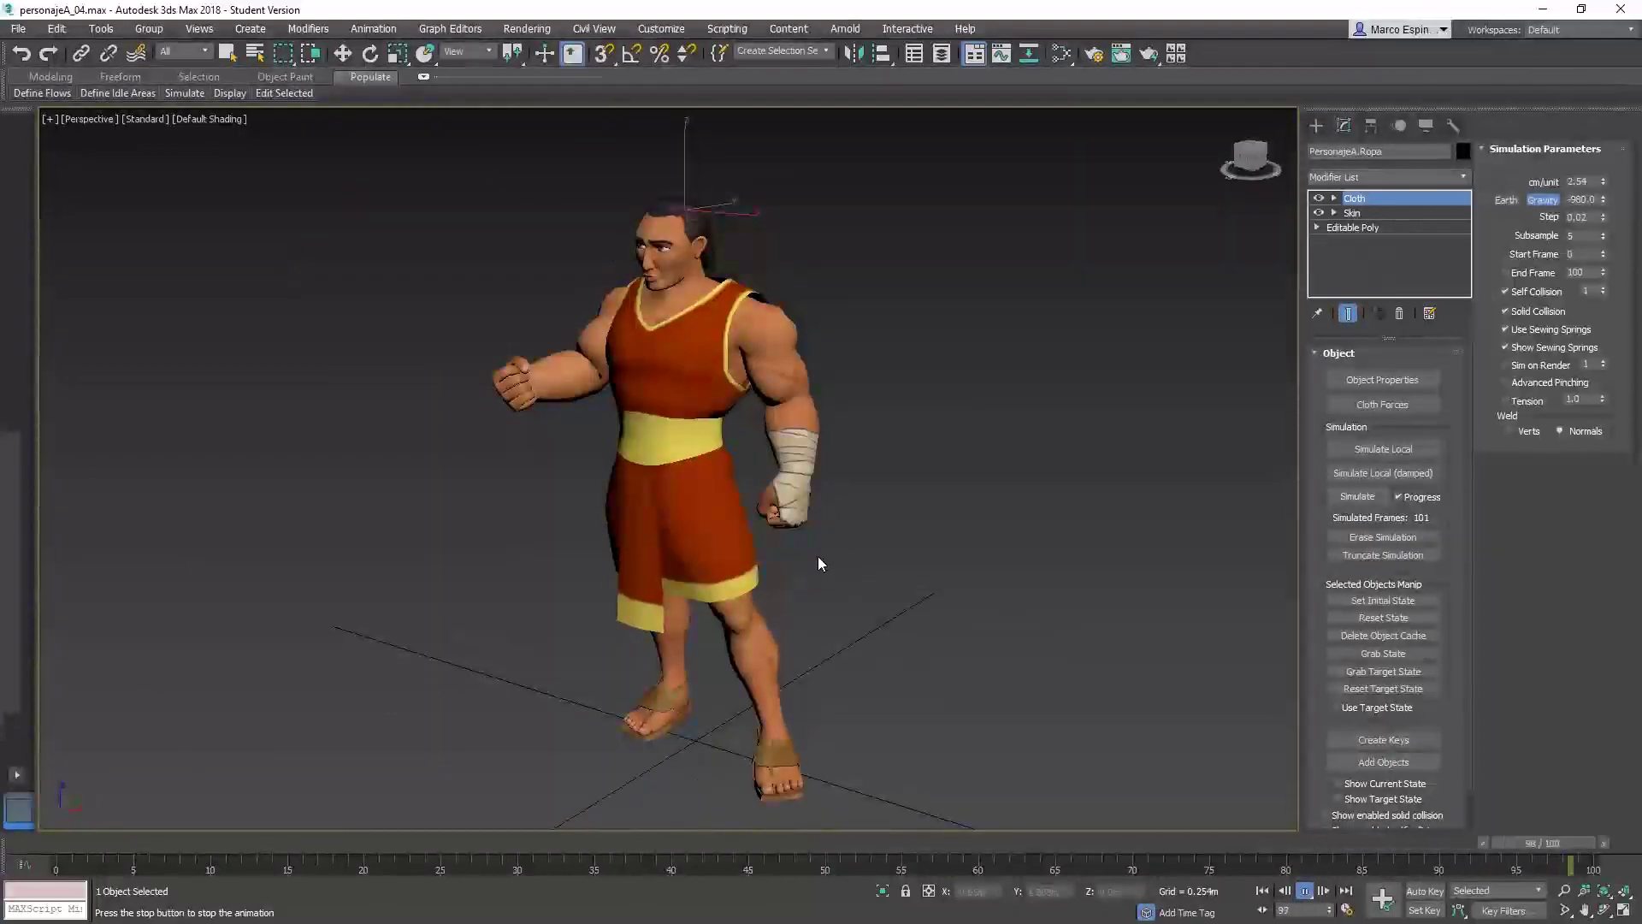